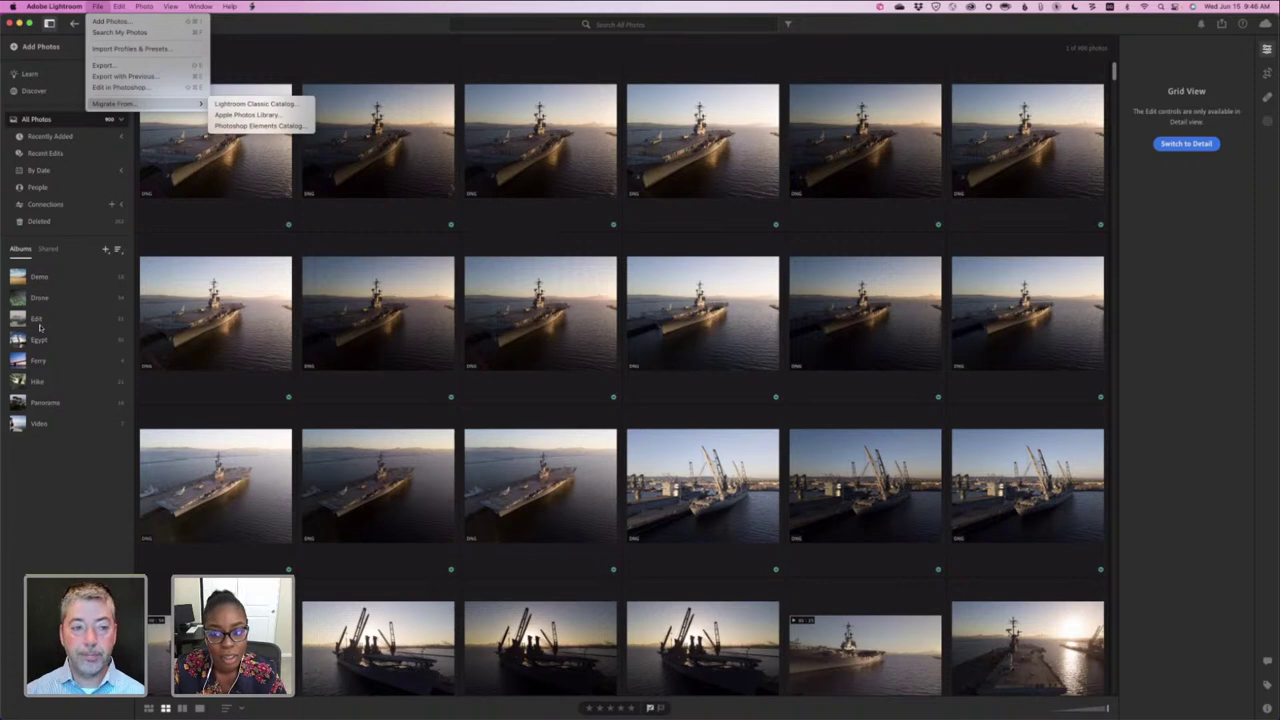
# - Browse the All Photos library and view an aerial photo of the NAS ALAMEDA runway lettering in detail
pyautogui.click(99, 7)
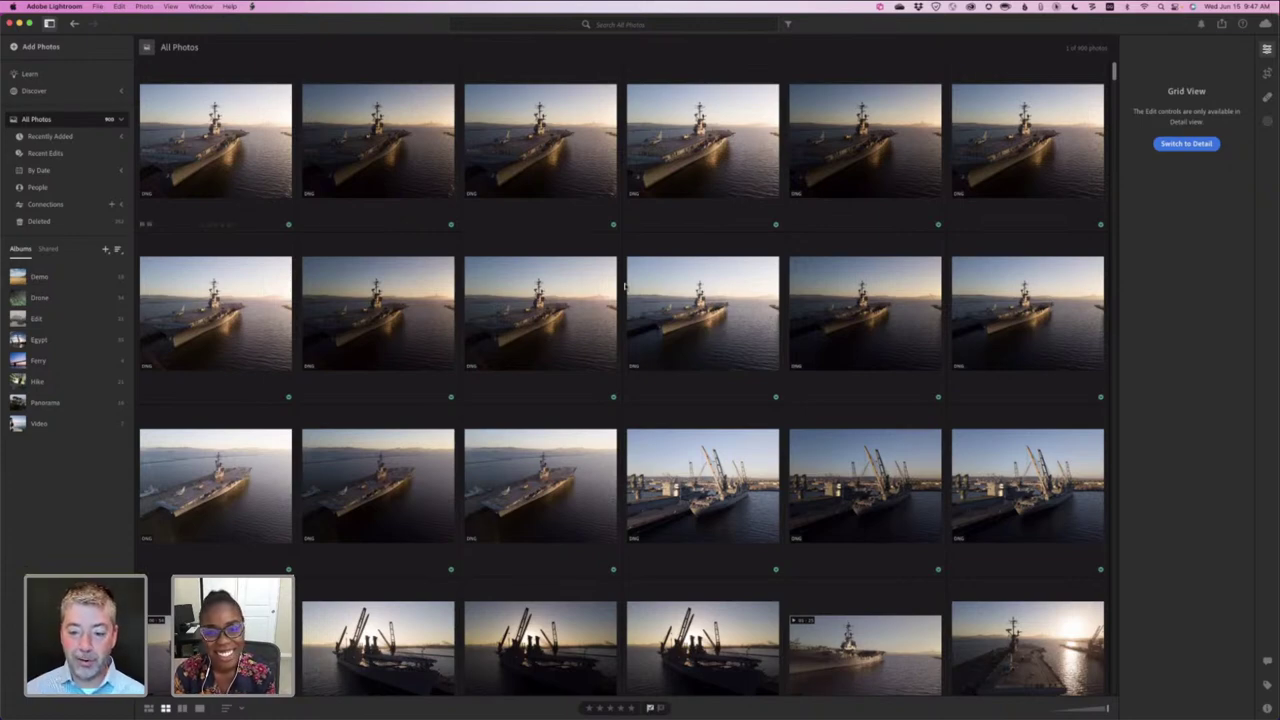
pyautogui.scroll(-10, 717, 395)
pyautogui.scroll(-15, 717, 395)
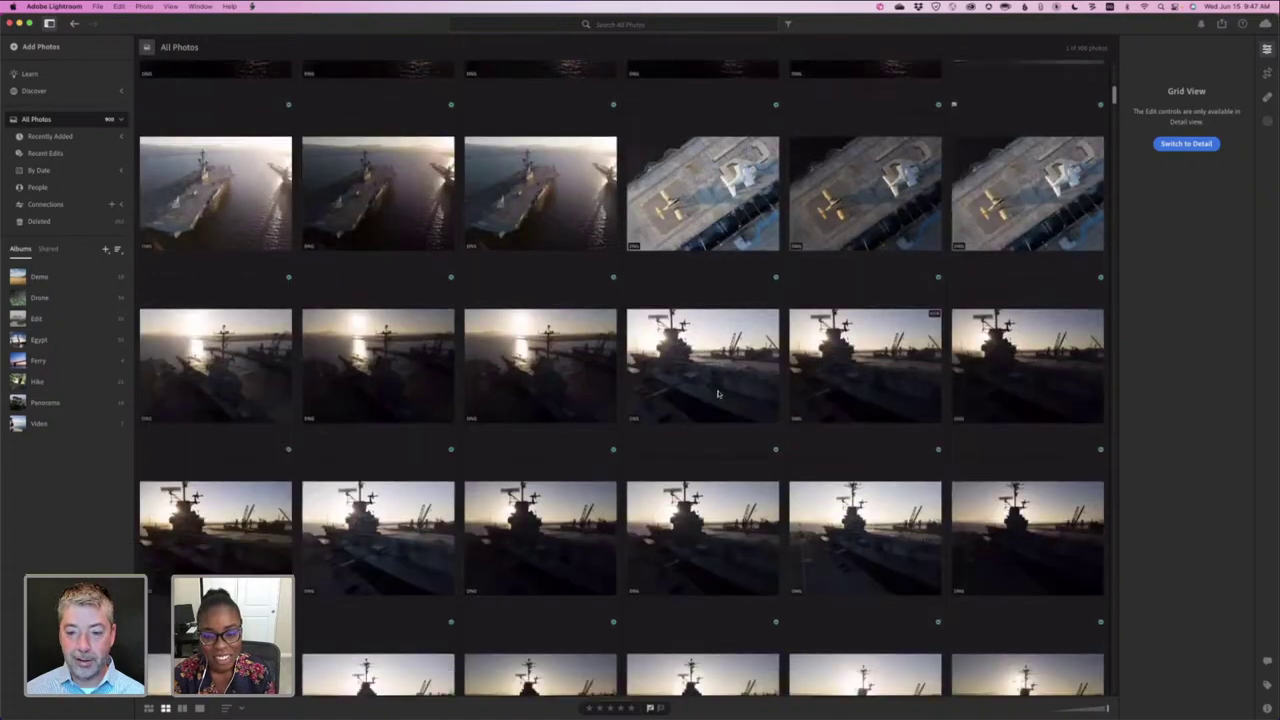
pyautogui.scroll(-15, 717, 395)
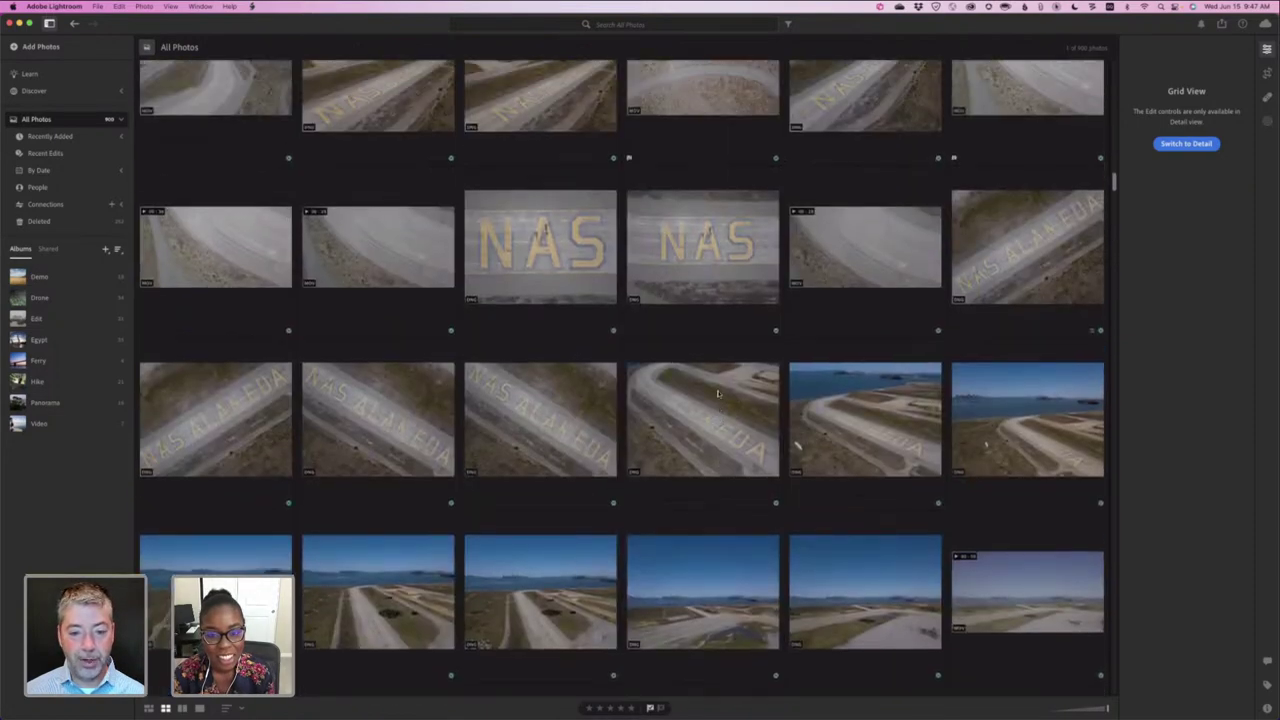
pyautogui.doubleClick(544, 418)
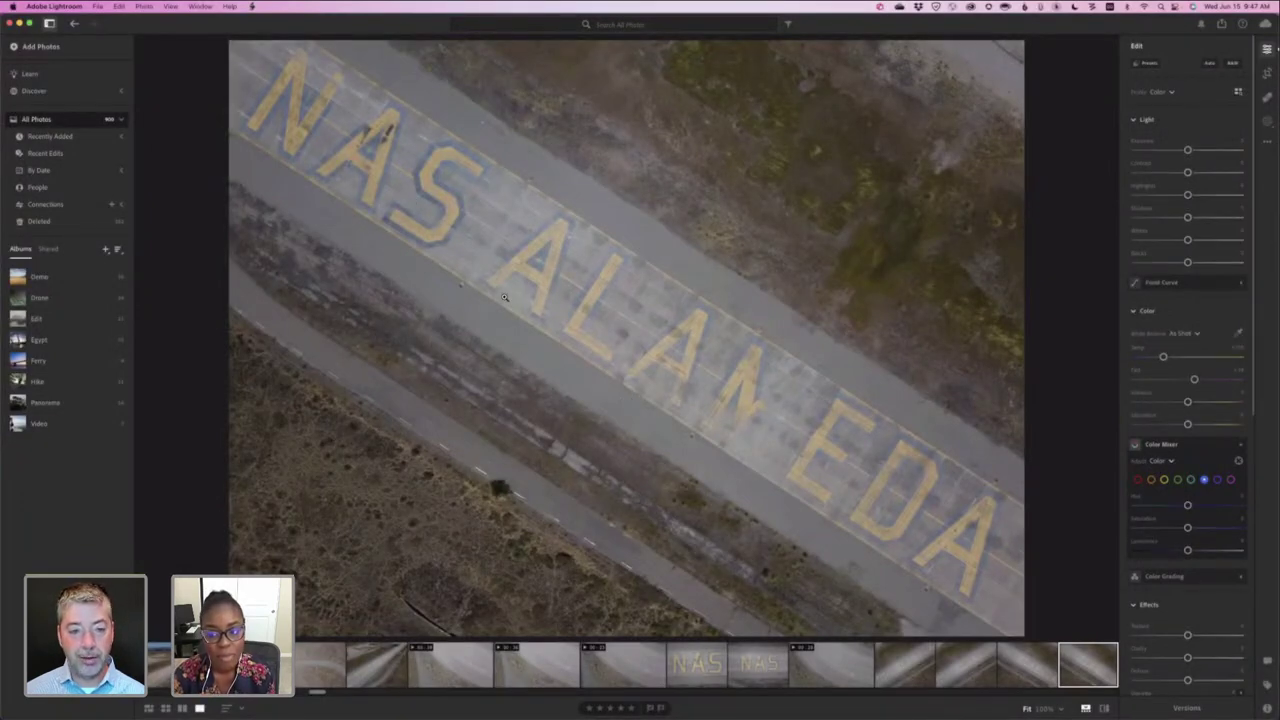
pyautogui.press('g')
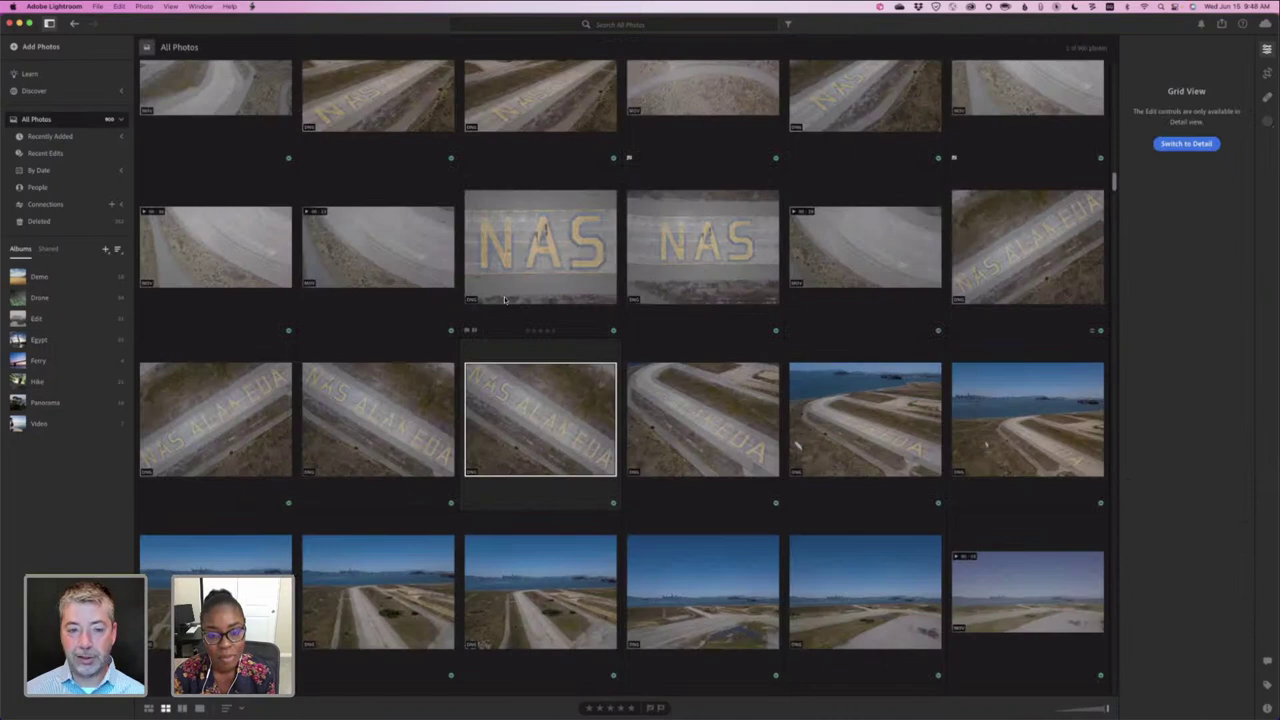
pyautogui.scroll(1, 505, 300)
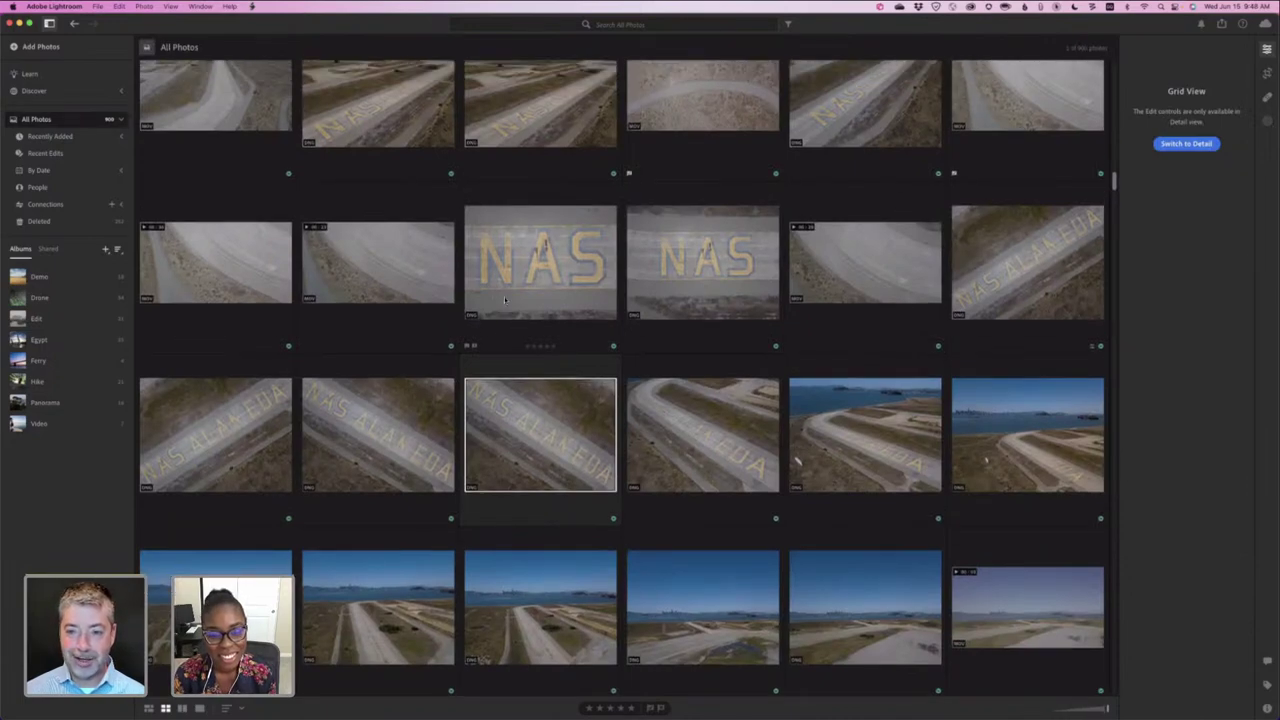
pyautogui.scroll(10, 505, 300)
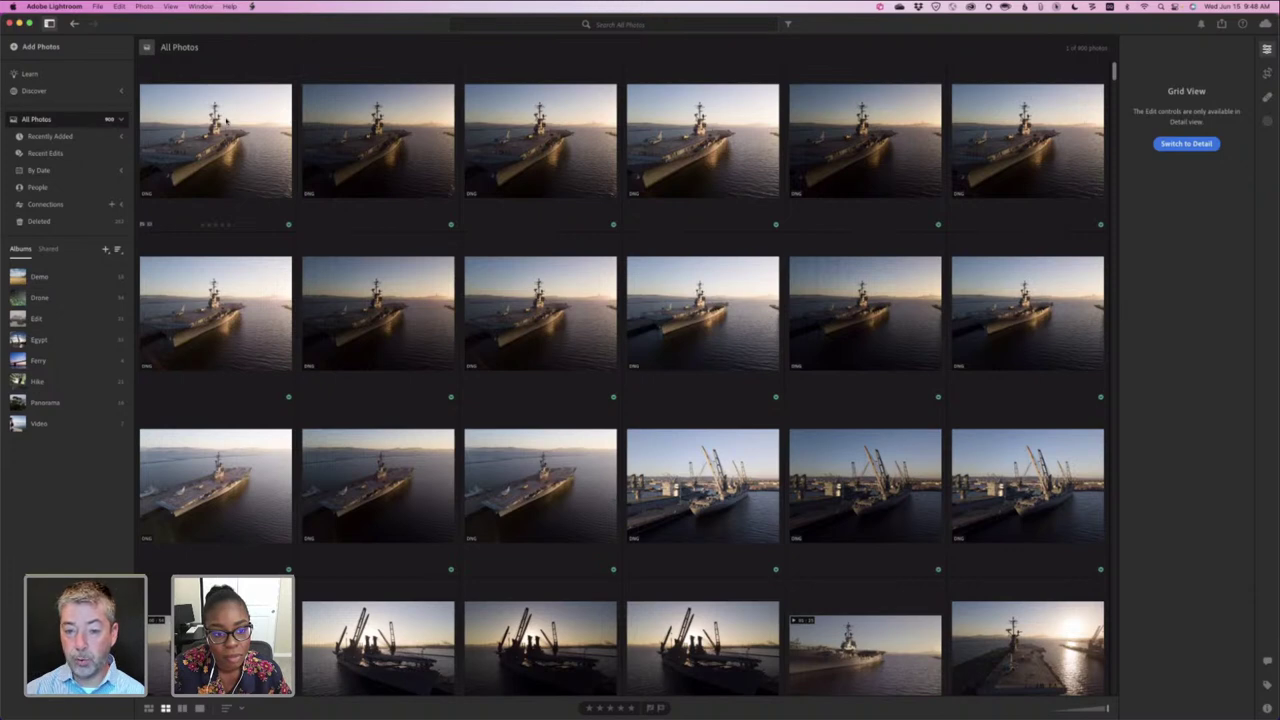
# - View the second aircraft carrier photo in the second row in detail and reselect the first photo in the grid
pyautogui.doubleClick(245, 196)
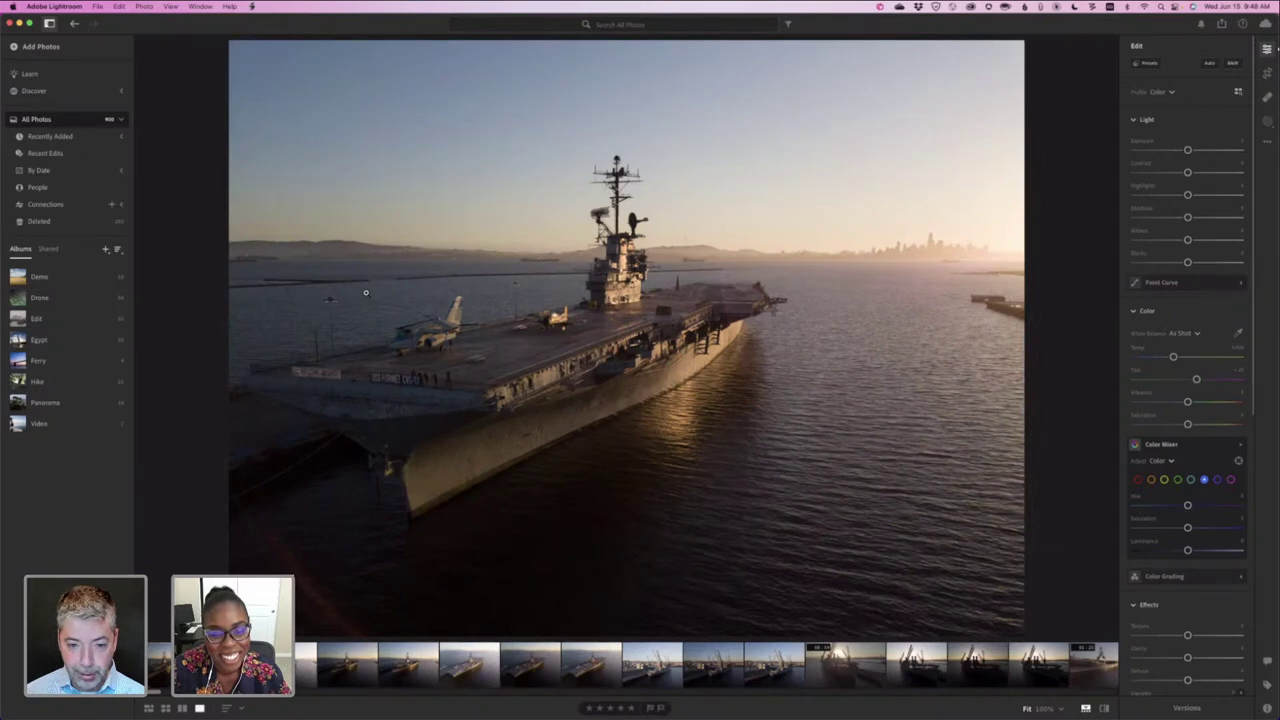
pyautogui.press('g')
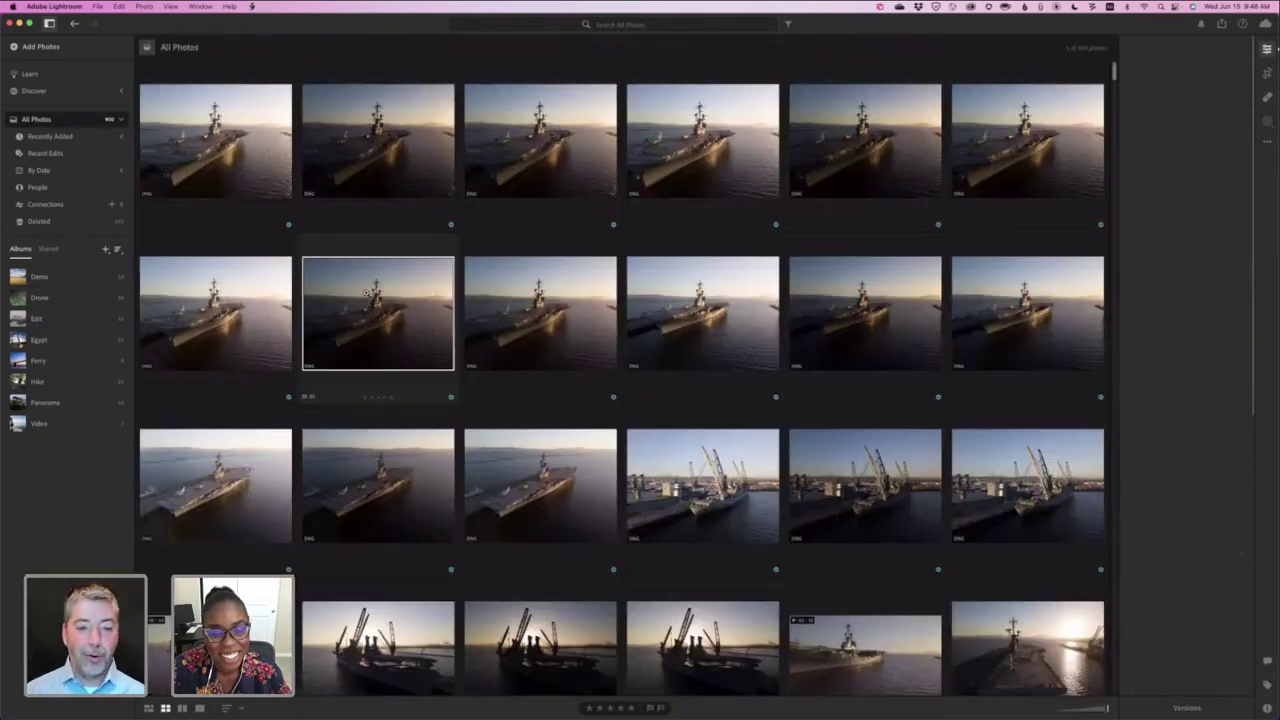
pyautogui.press('Up')
pyautogui.press('Left')
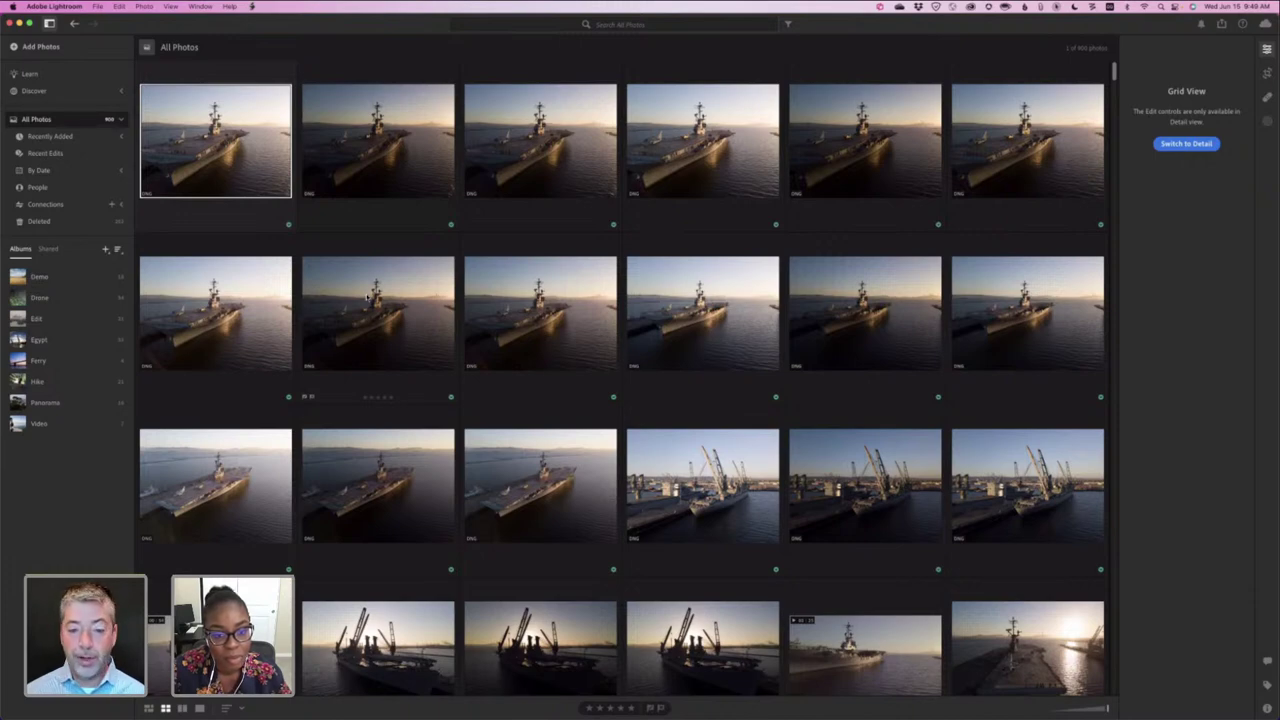
# - Open the video clip of the moored aircraft carrier from the grid and increase its contrast
pyautogui.scroll(-10, 502, 433)
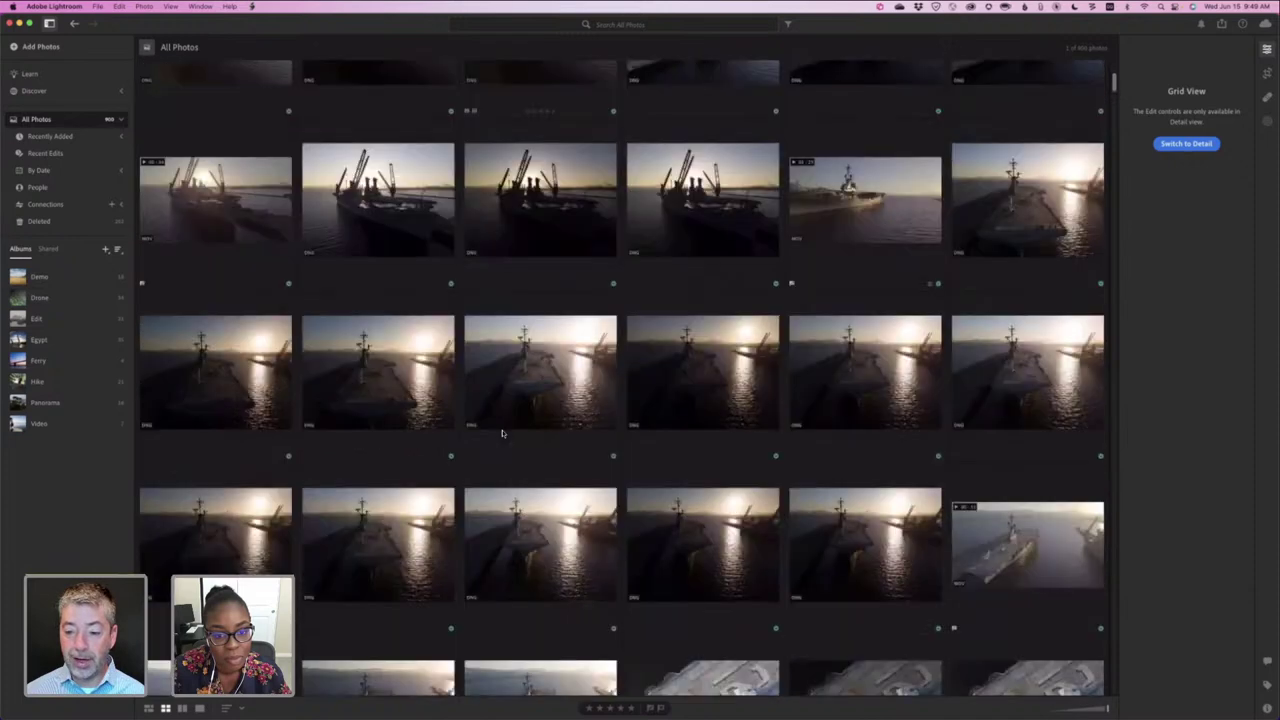
pyautogui.scroll(-2, 502, 433)
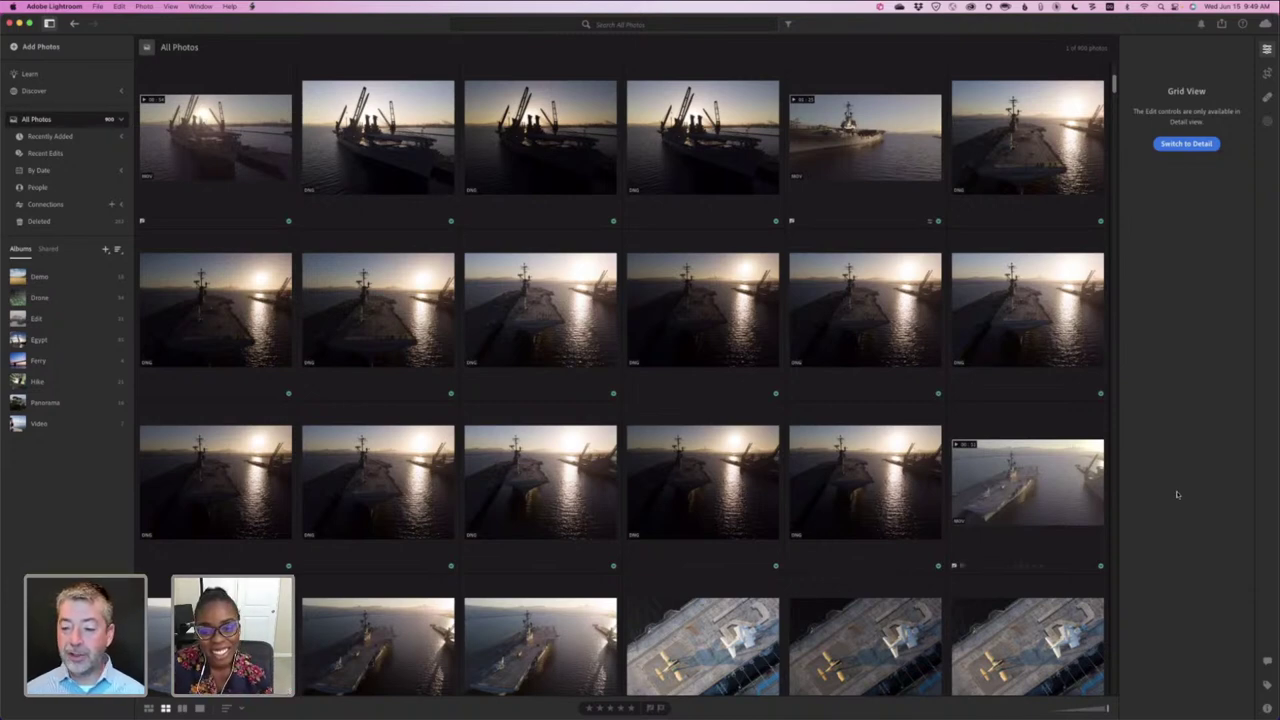
pyautogui.doubleClick(1062, 482)
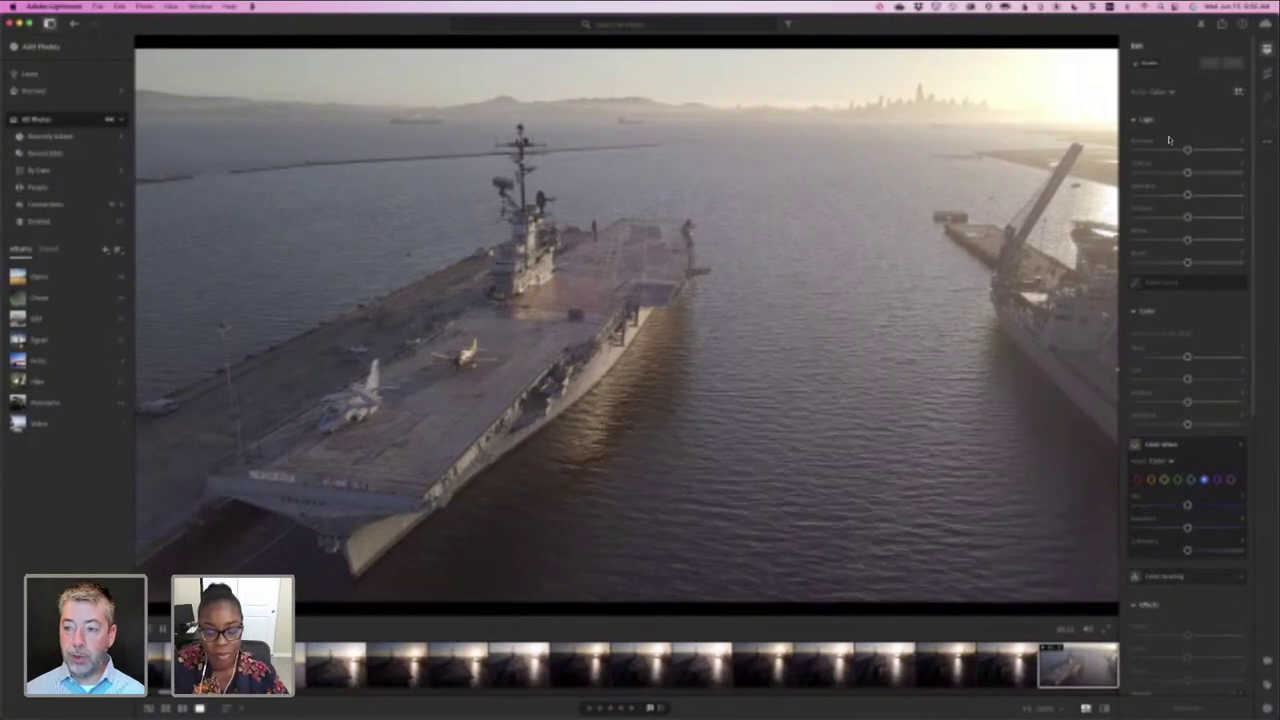
pyautogui.moveTo(1195, 151); pyautogui.dragTo(1219, 172)
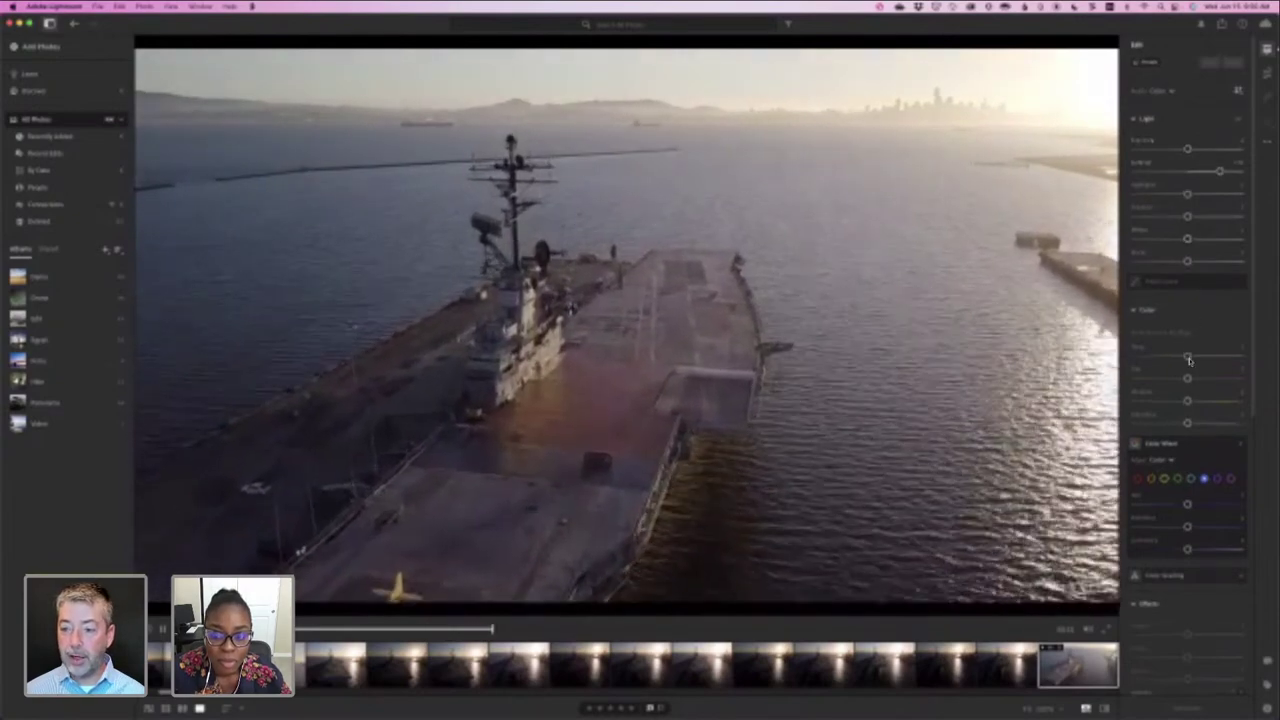
# - Warm the video's color temperature slightly and lower its vignette a little
pyautogui.moveTo(1189, 358); pyautogui.dragTo(1191, 358)
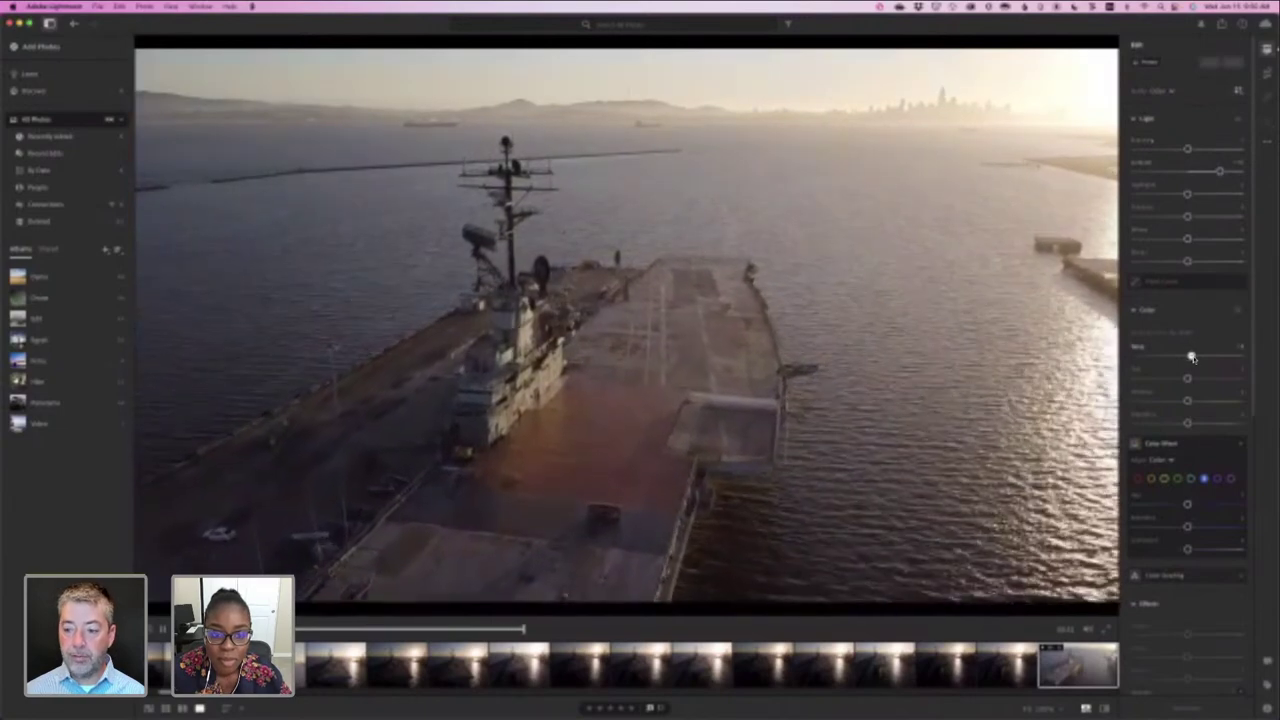
pyautogui.scroll(-5, 1189, 537)
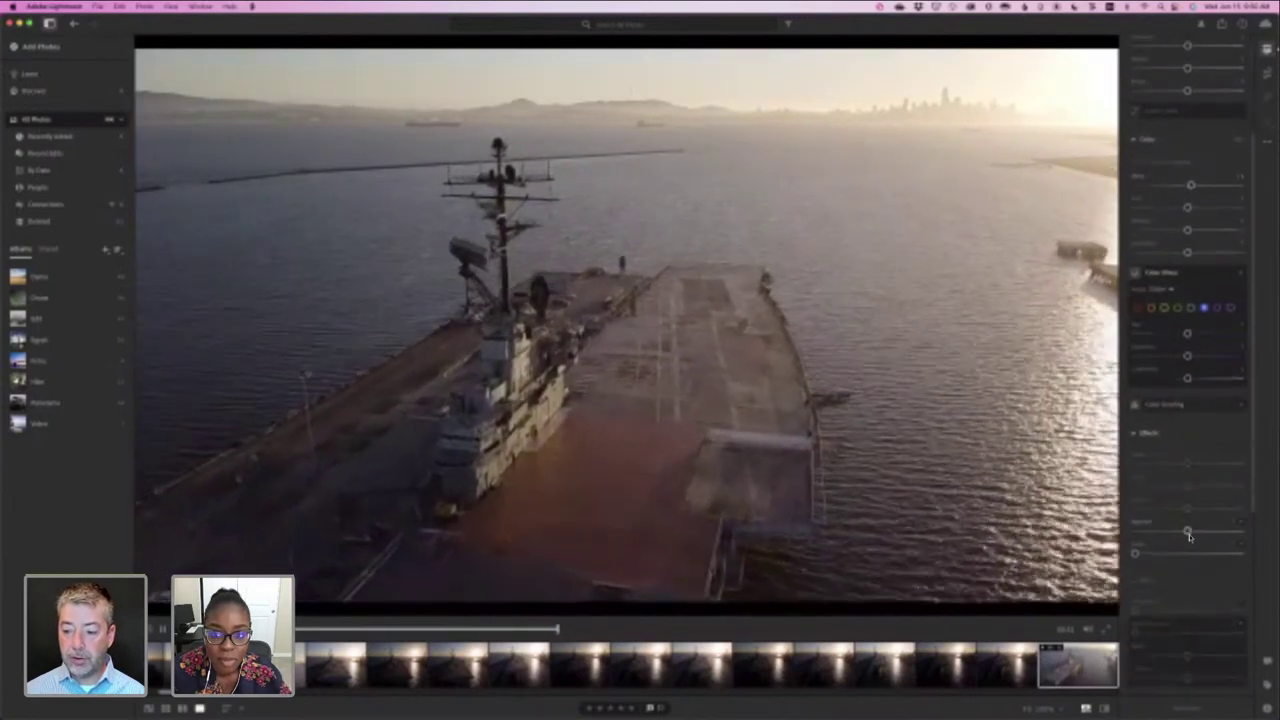
pyautogui.moveTo(1188, 535); pyautogui.dragTo(1185, 535)
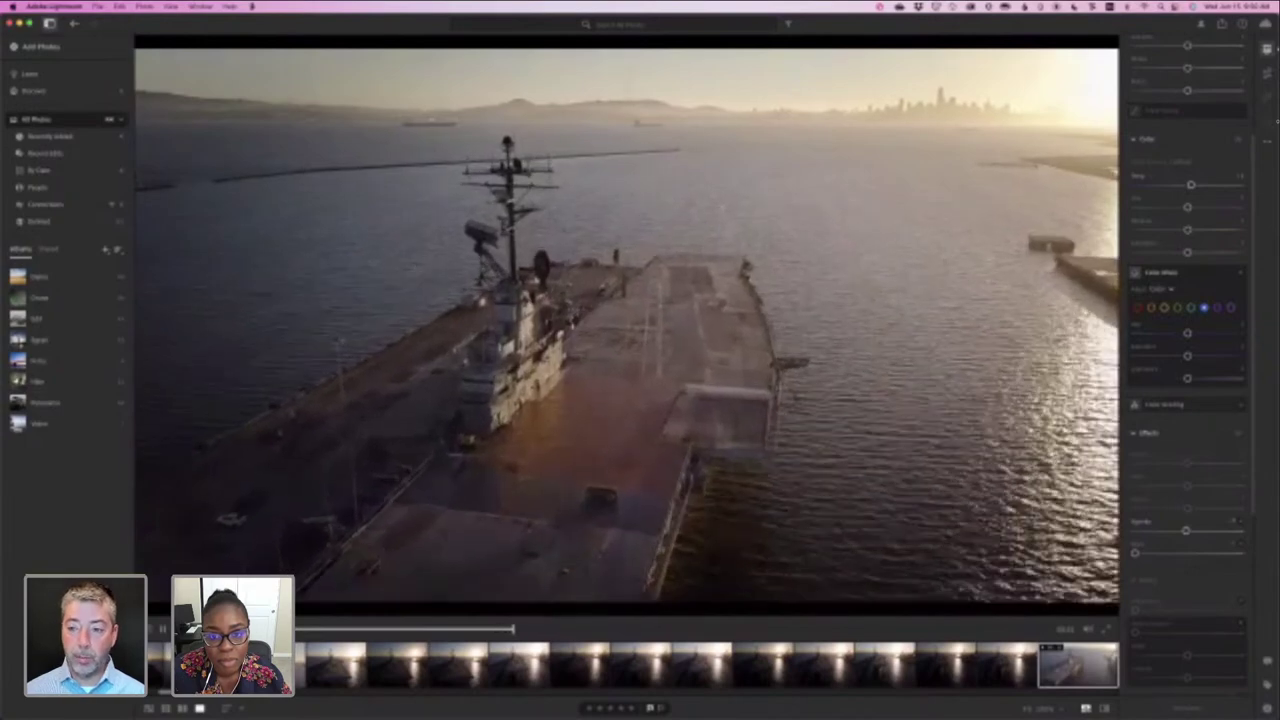
pyautogui.scroll(4, 1190, 180)
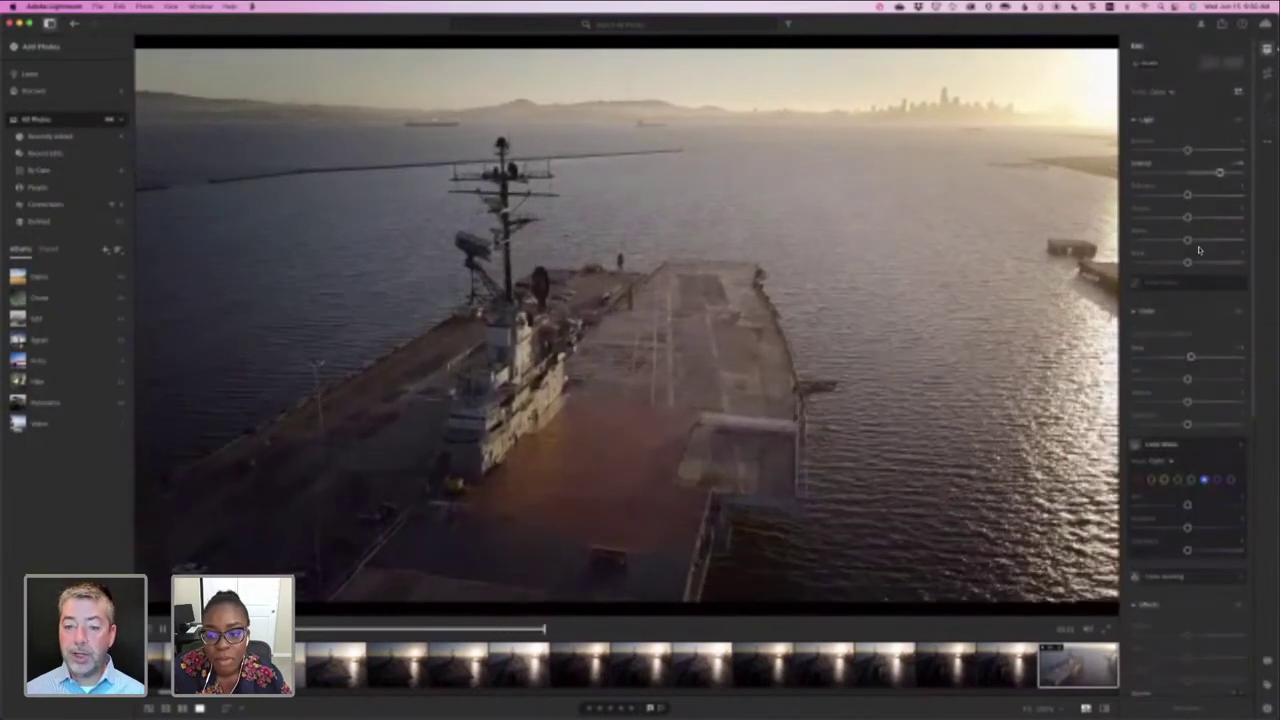
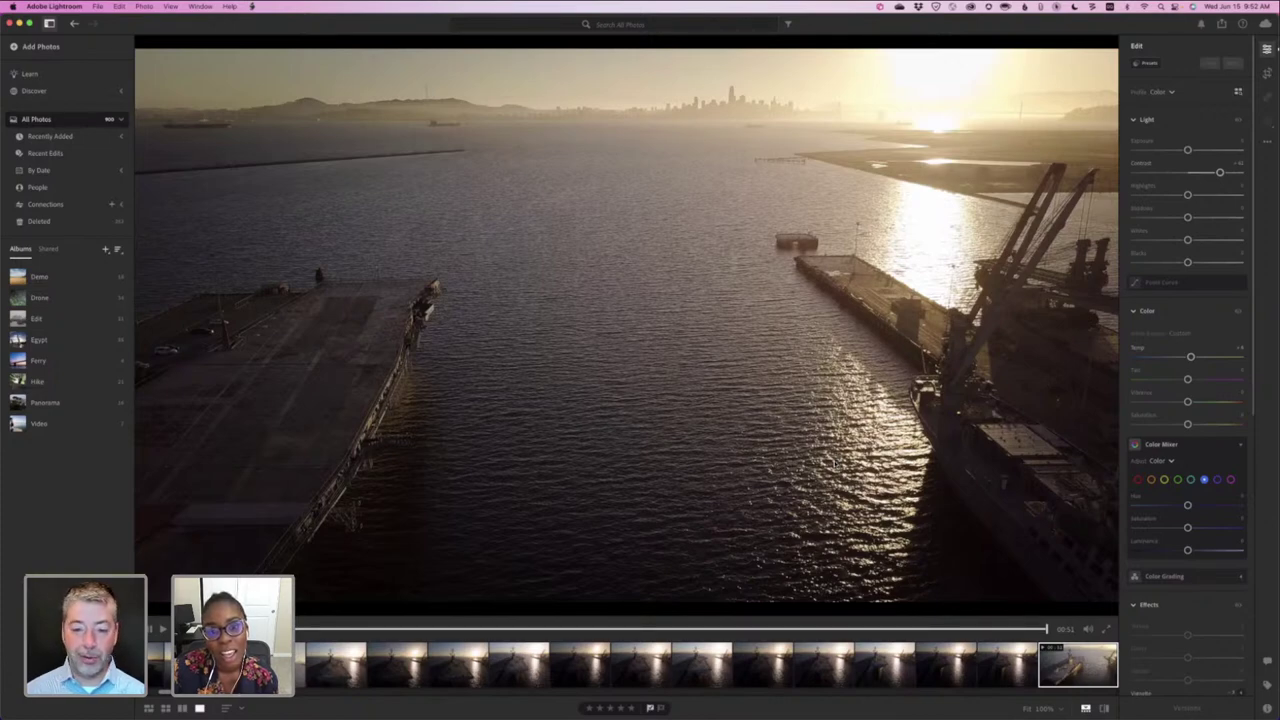
# - Look through the photos in the Drone album and return to the start of All Photos
pyautogui.press('g')
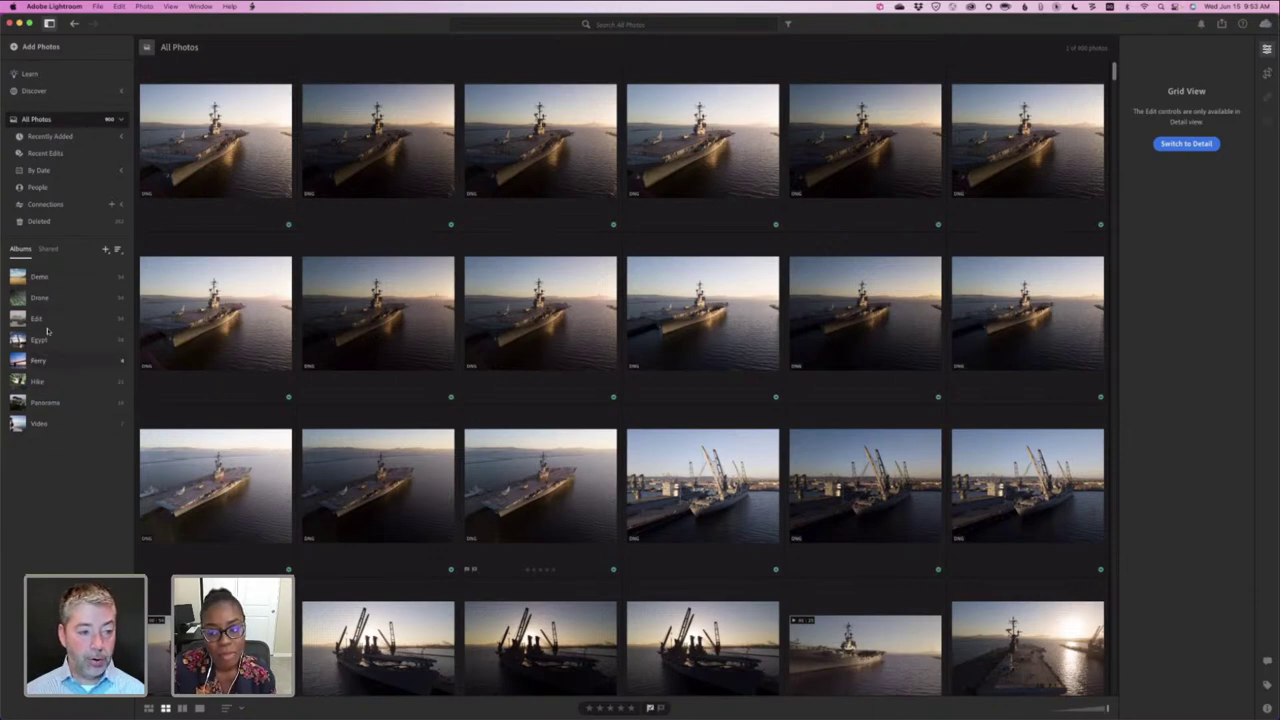
pyautogui.click(40, 298)
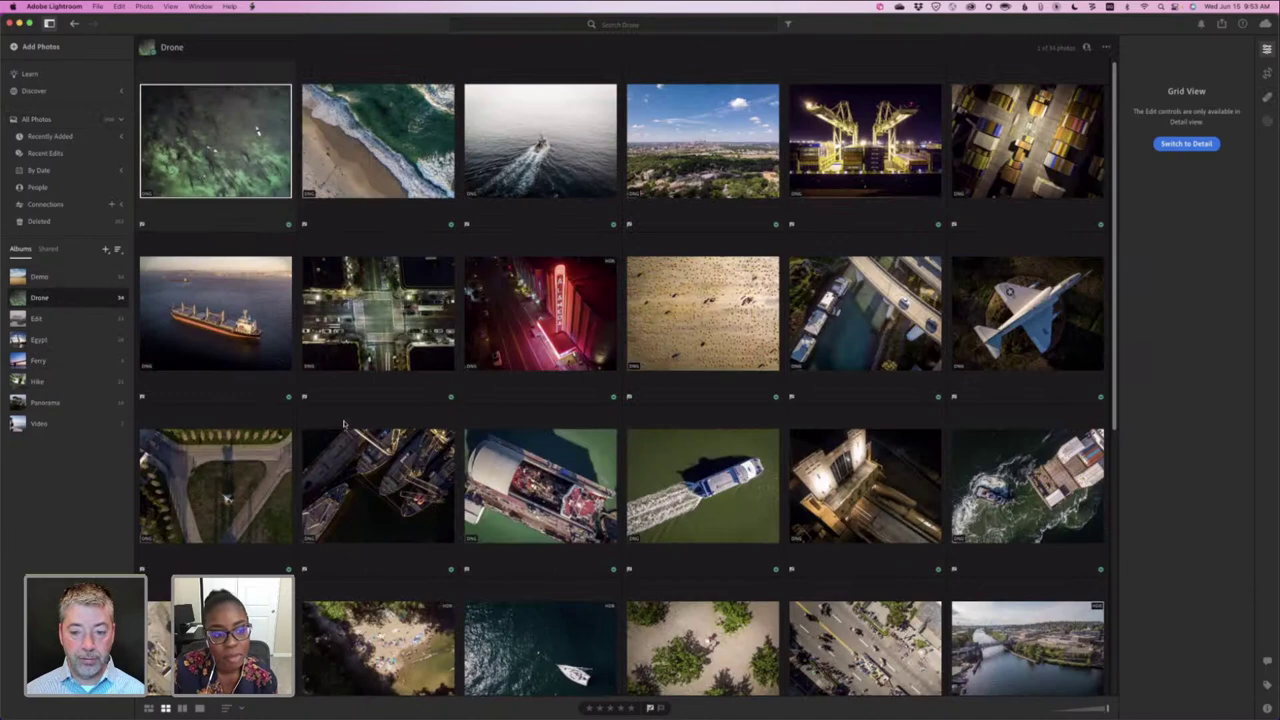
pyautogui.scroll(-1, 344, 424)
pyautogui.scroll(-10, 344, 424)
pyautogui.scroll(10, 344, 424)
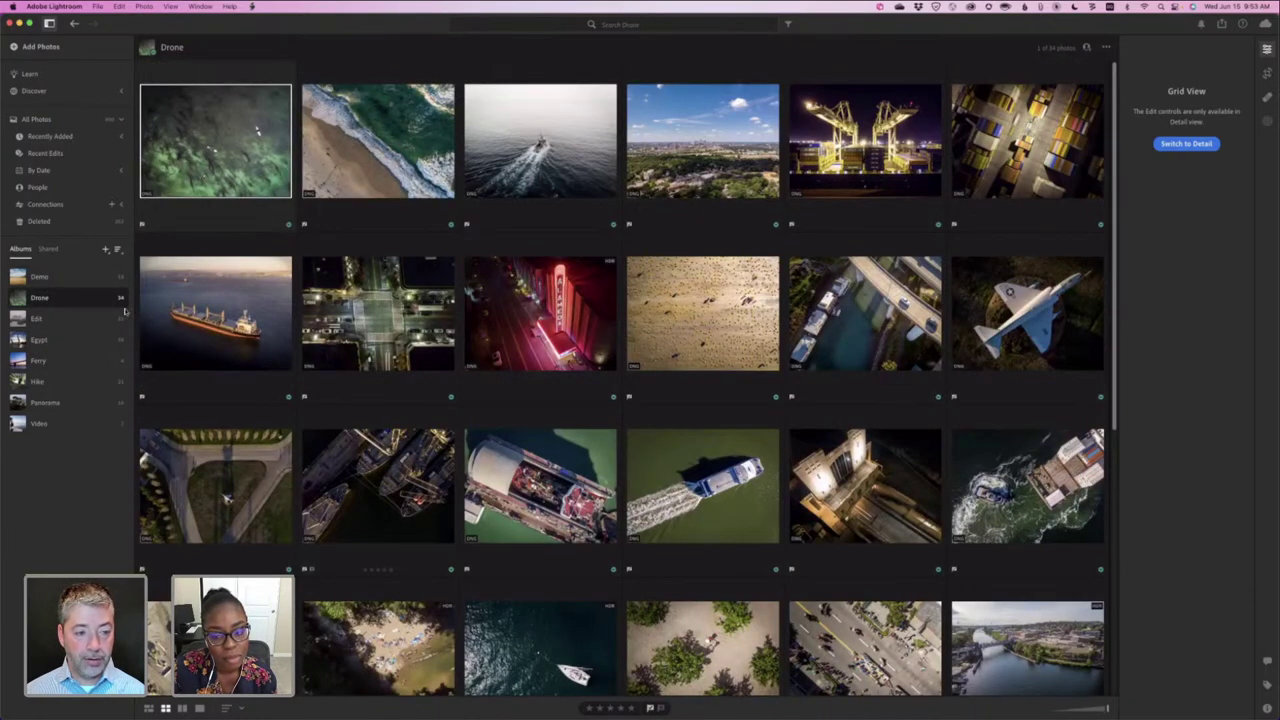
pyautogui.scroll(-10, 318, 354)
pyautogui.scroll(10, 318, 354)
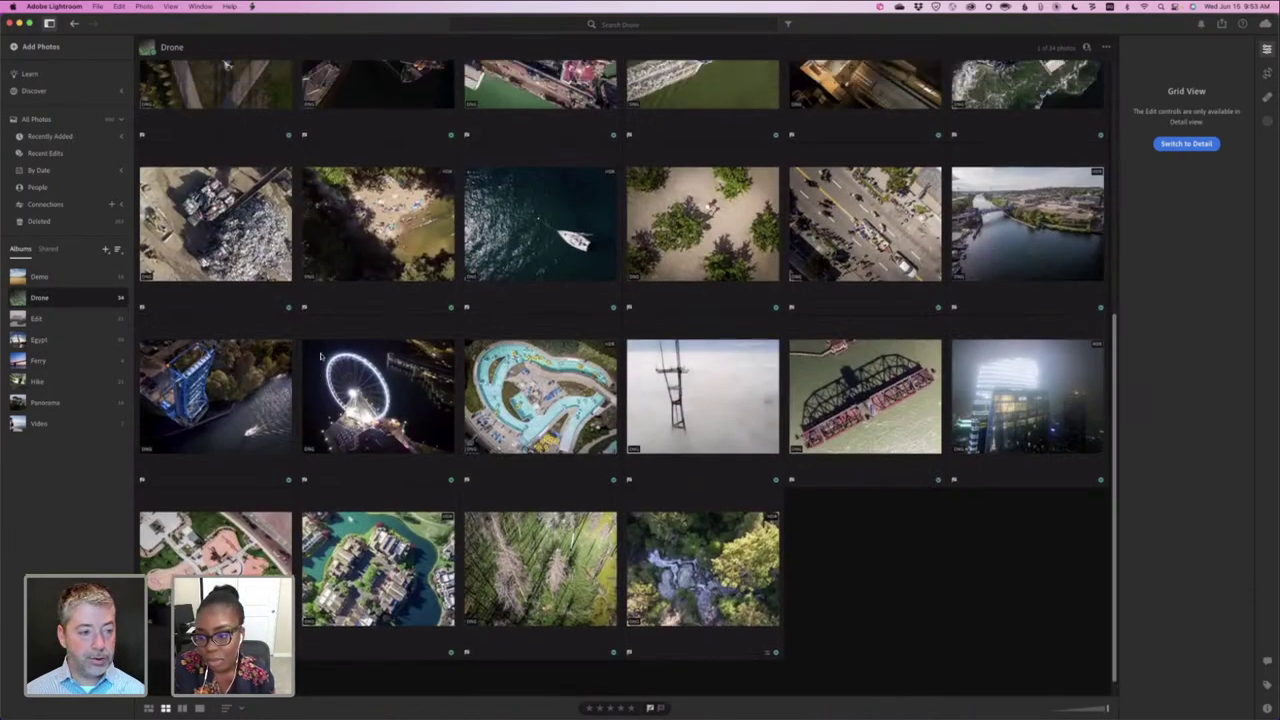
pyautogui.click(57, 121)
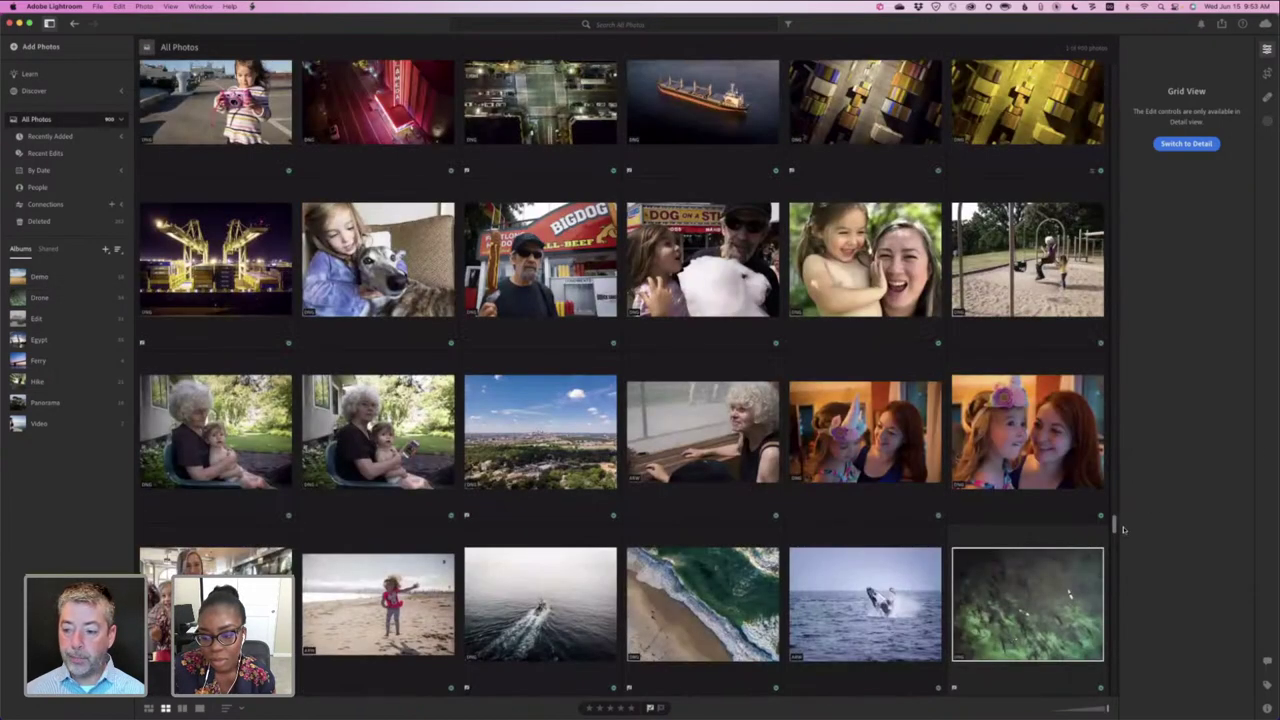
pyautogui.moveTo(1114, 525); pyautogui.dragTo(1098, 43)
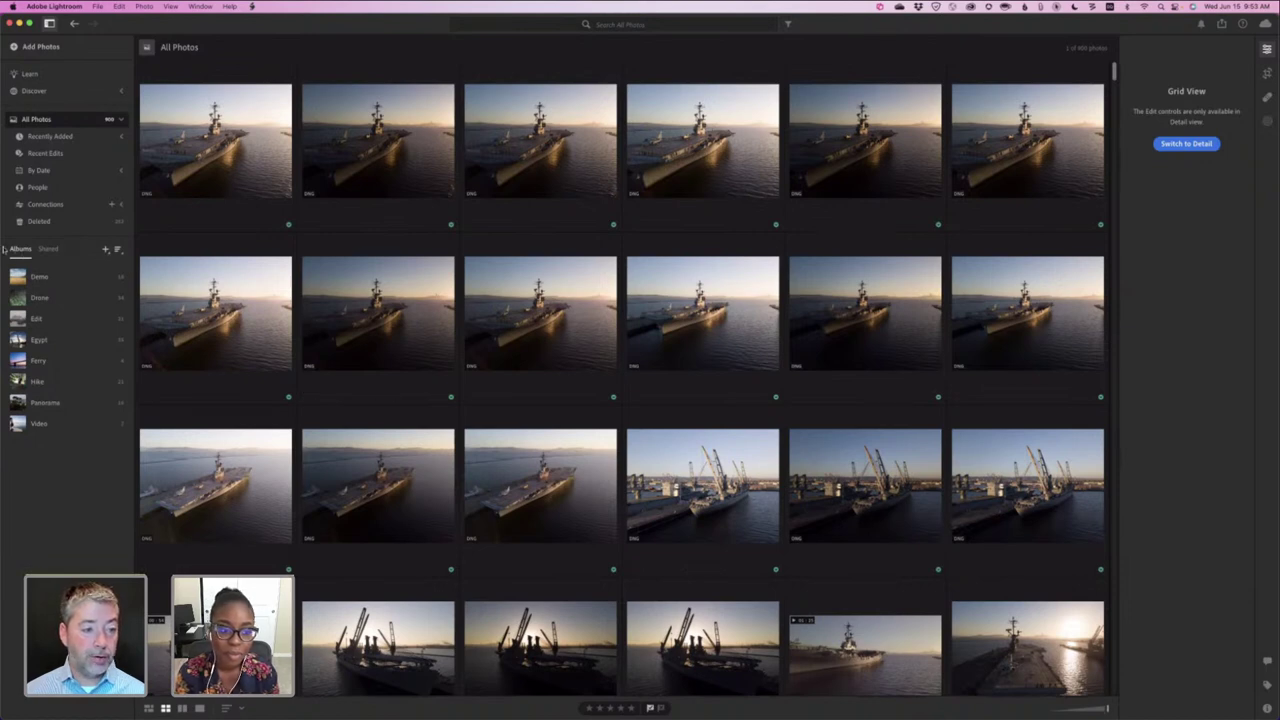
# - Create a new album named "Alameda NAS"
pyautogui.click(104, 250)
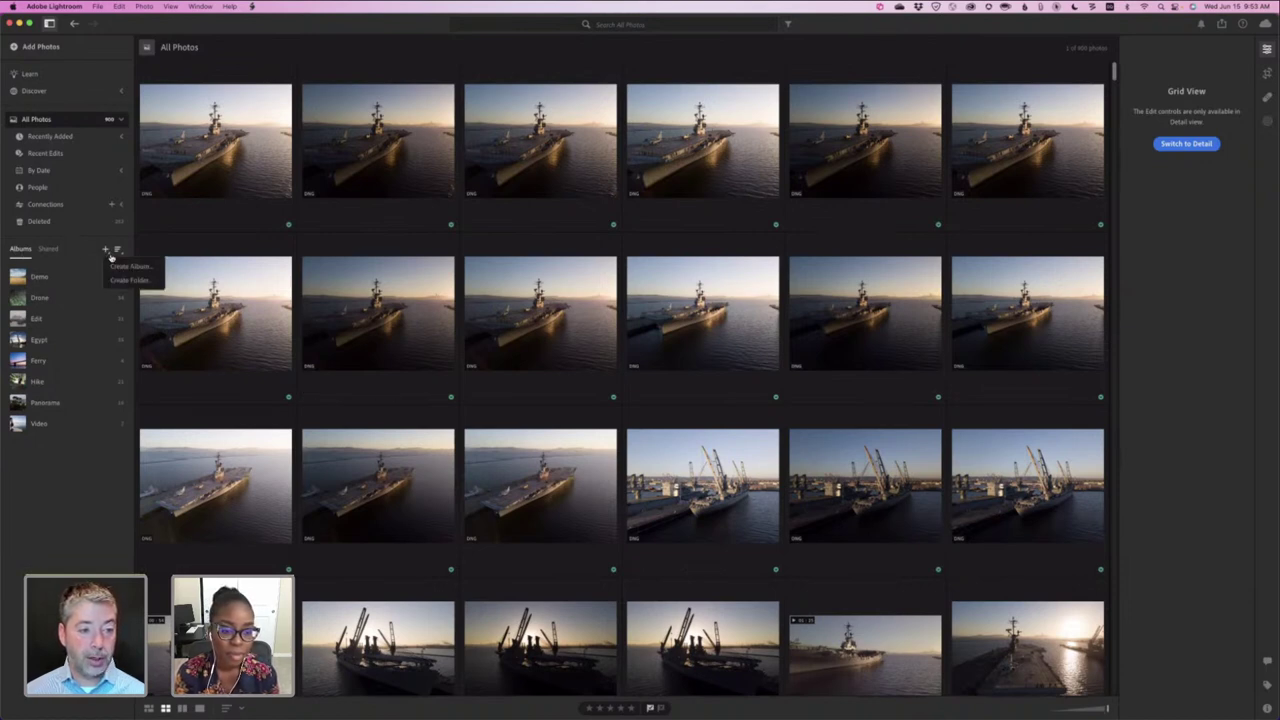
pyautogui.click(127, 268)
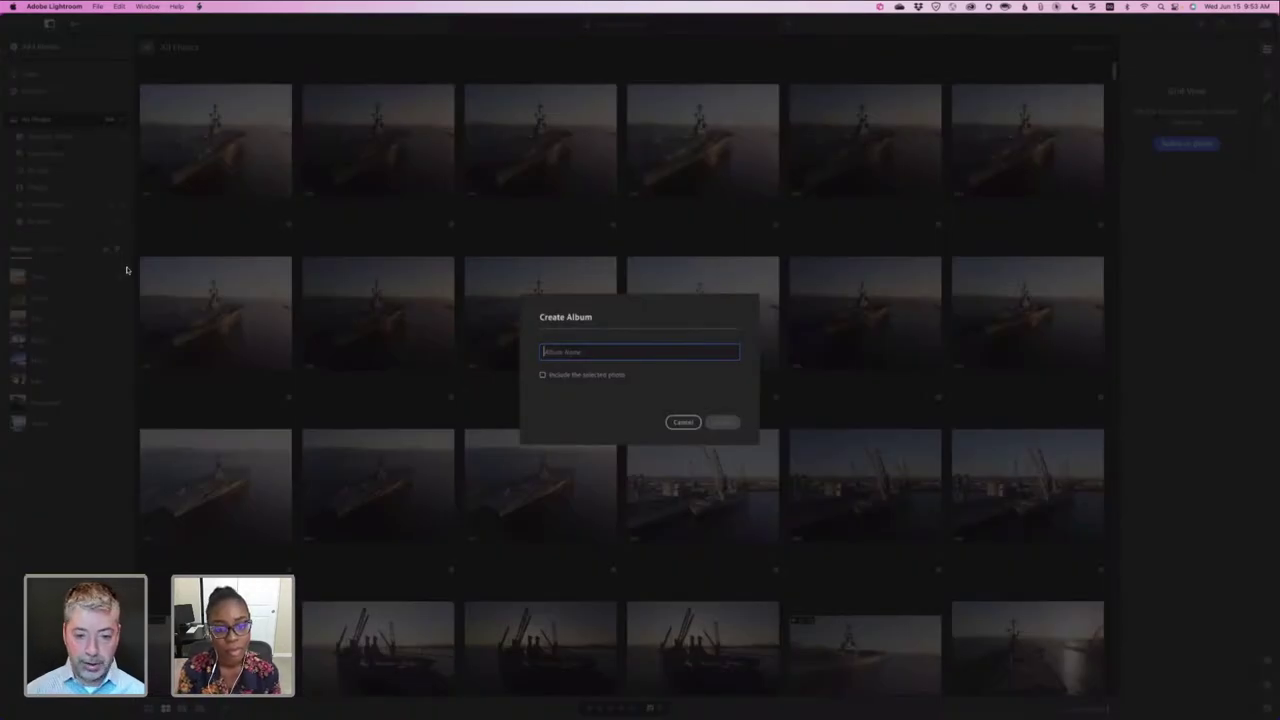
pyautogui.write('Alameda Na')
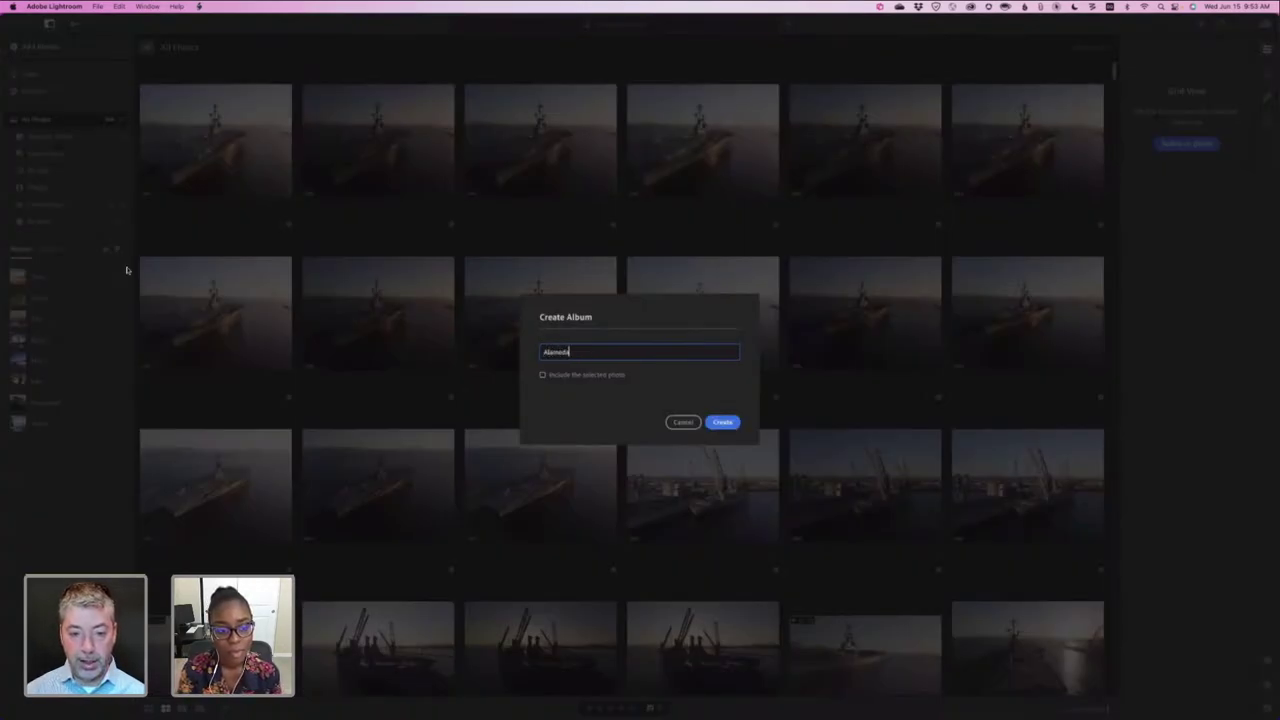
pyautogui.press('BackSpace')
pyautogui.write('AS')
pyautogui.click(726, 422)
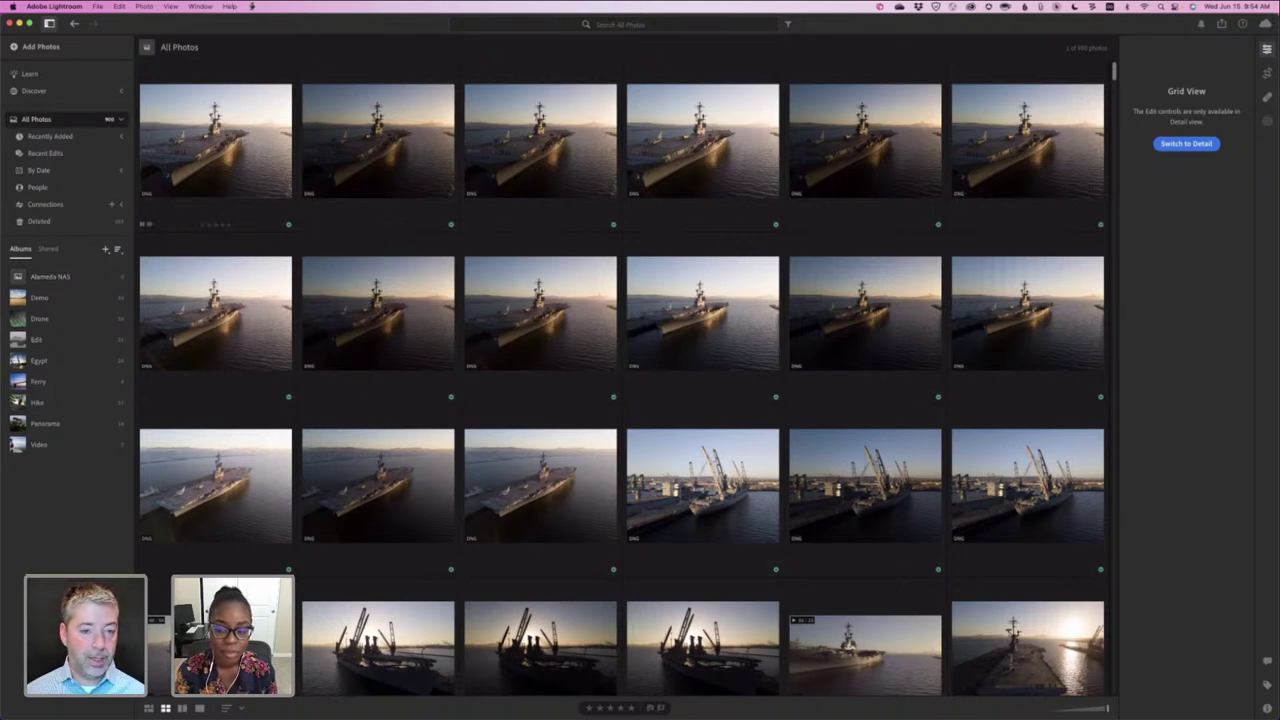
# - Examine the first aircraft carrier photo in detail and look over the neighbouring shots in the grid
pyautogui.doubleClick(244, 141)
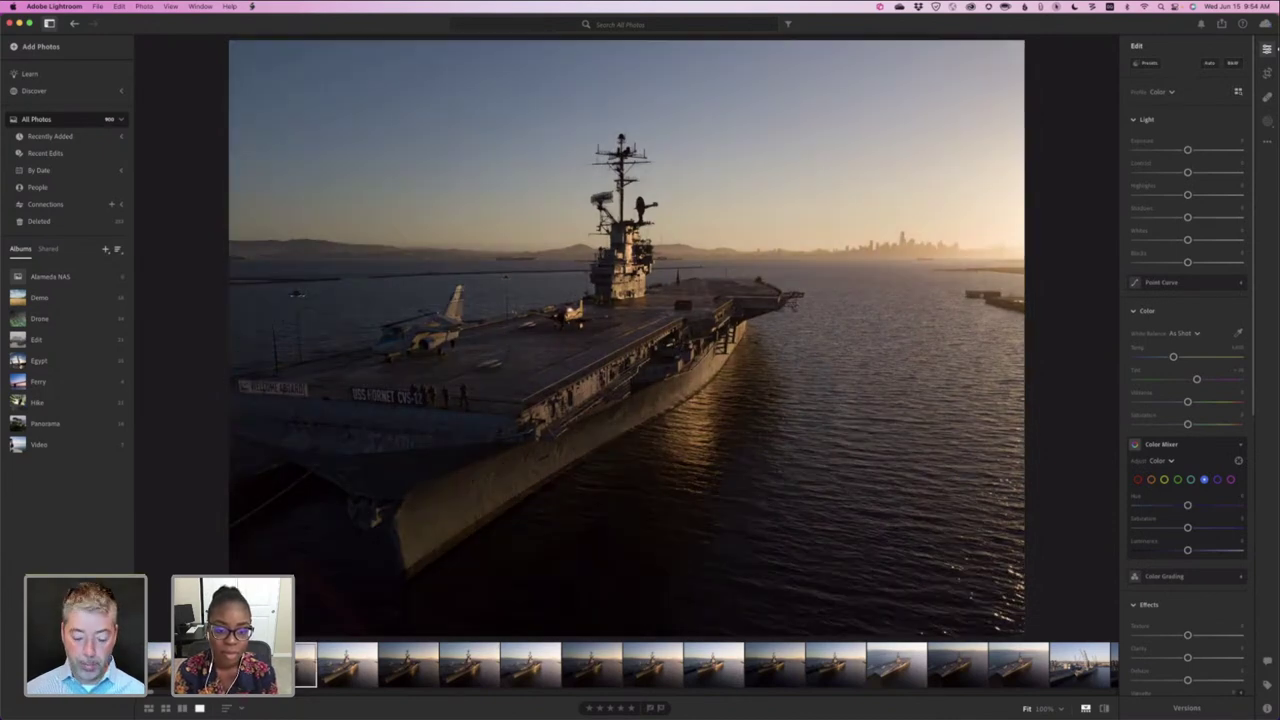
pyautogui.hotkey('shift', 'g')
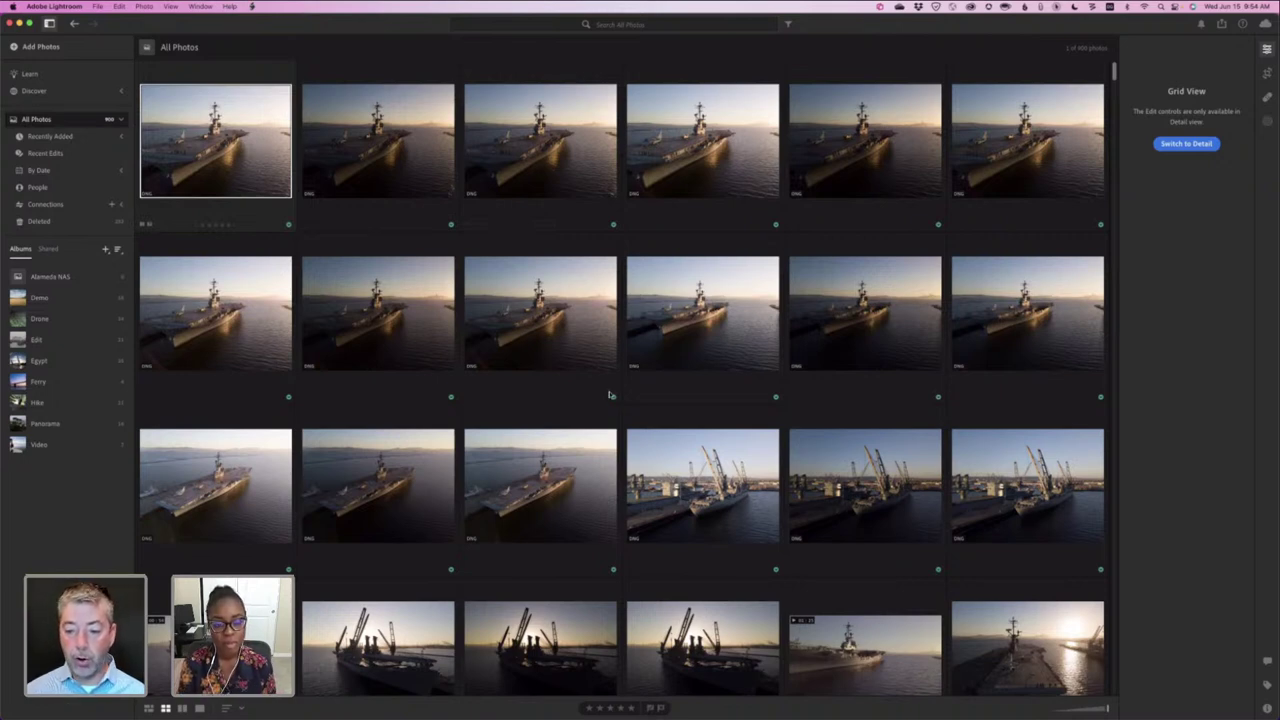
pyautogui.scroll(-5, 610, 395)
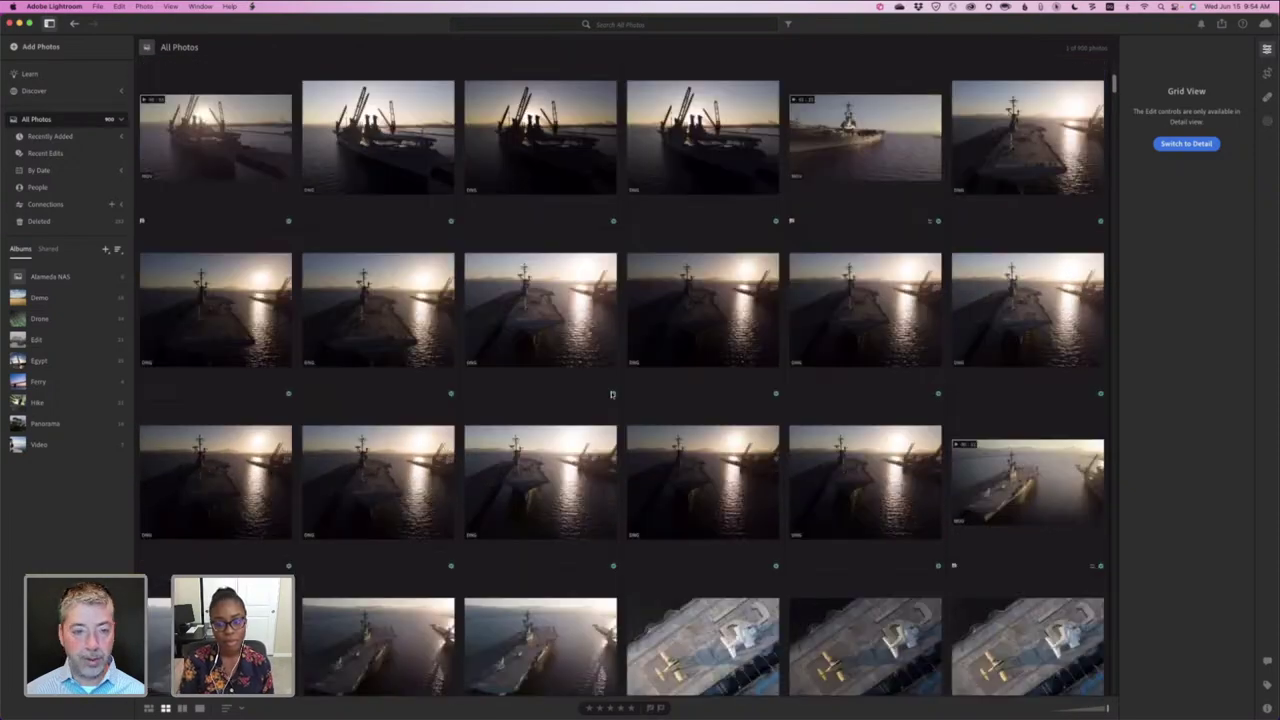
pyautogui.scroll(5, 612, 394)
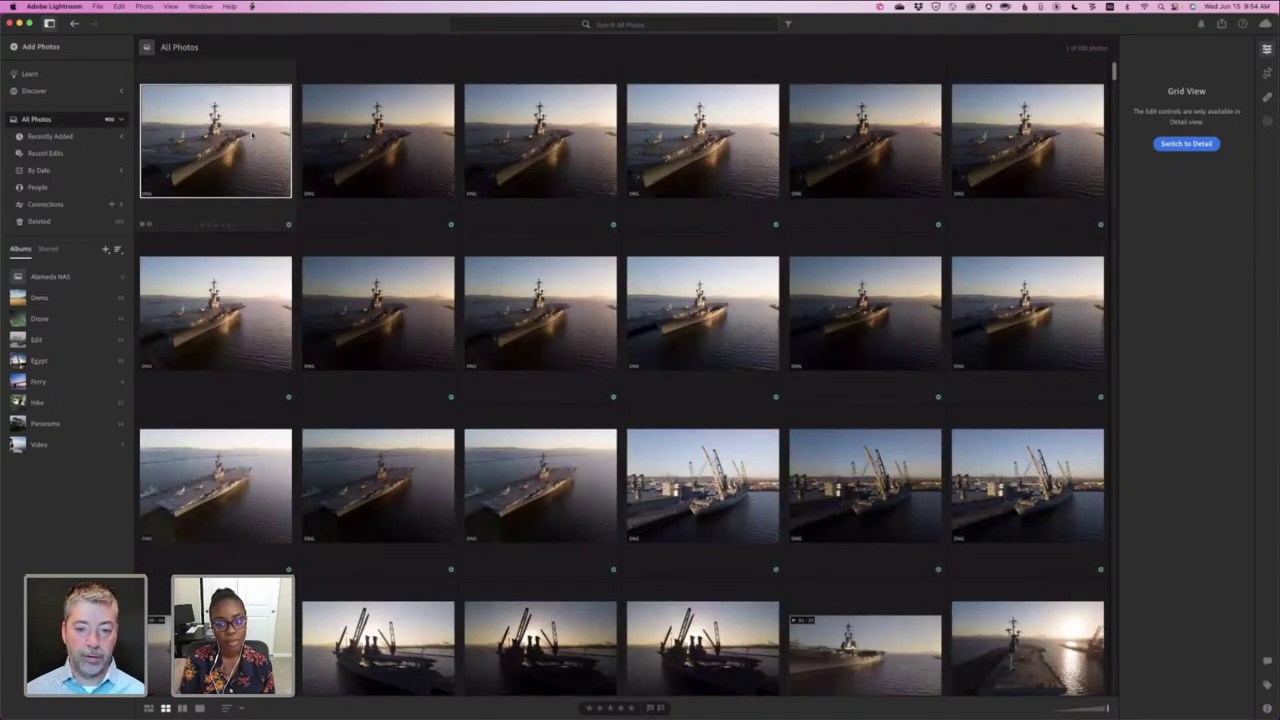
pyautogui.doubleClick(252, 135)
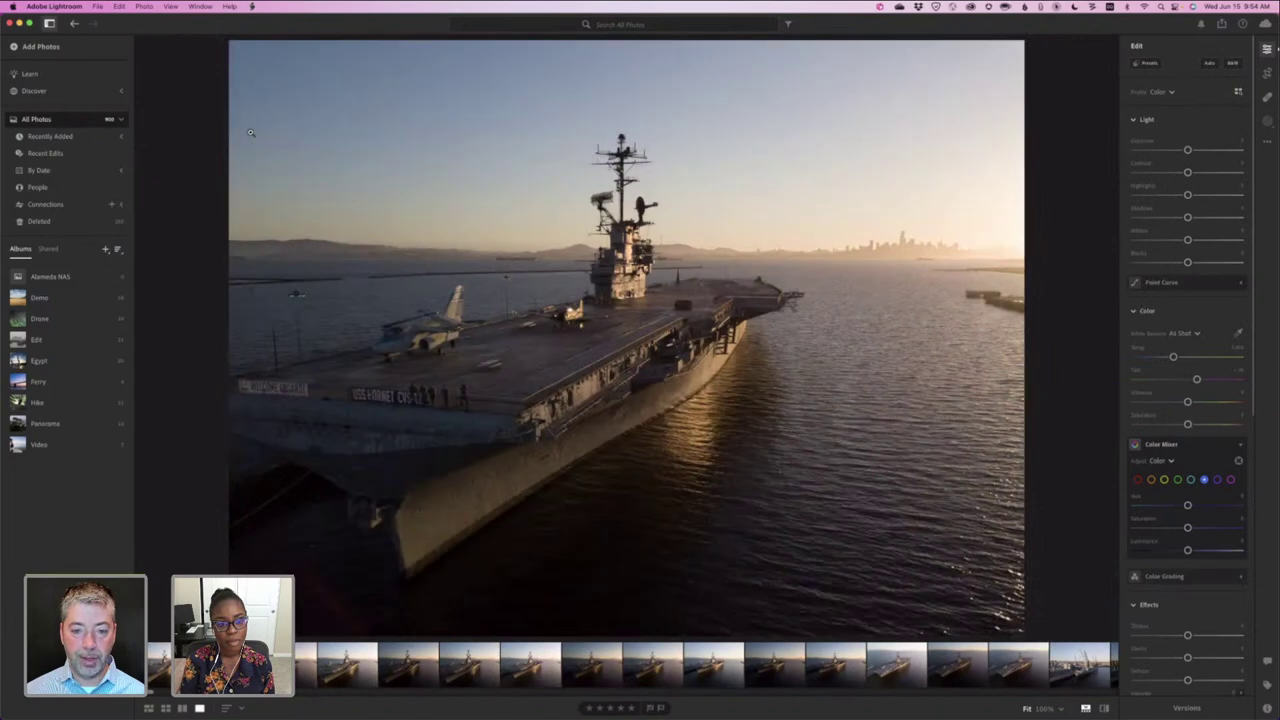
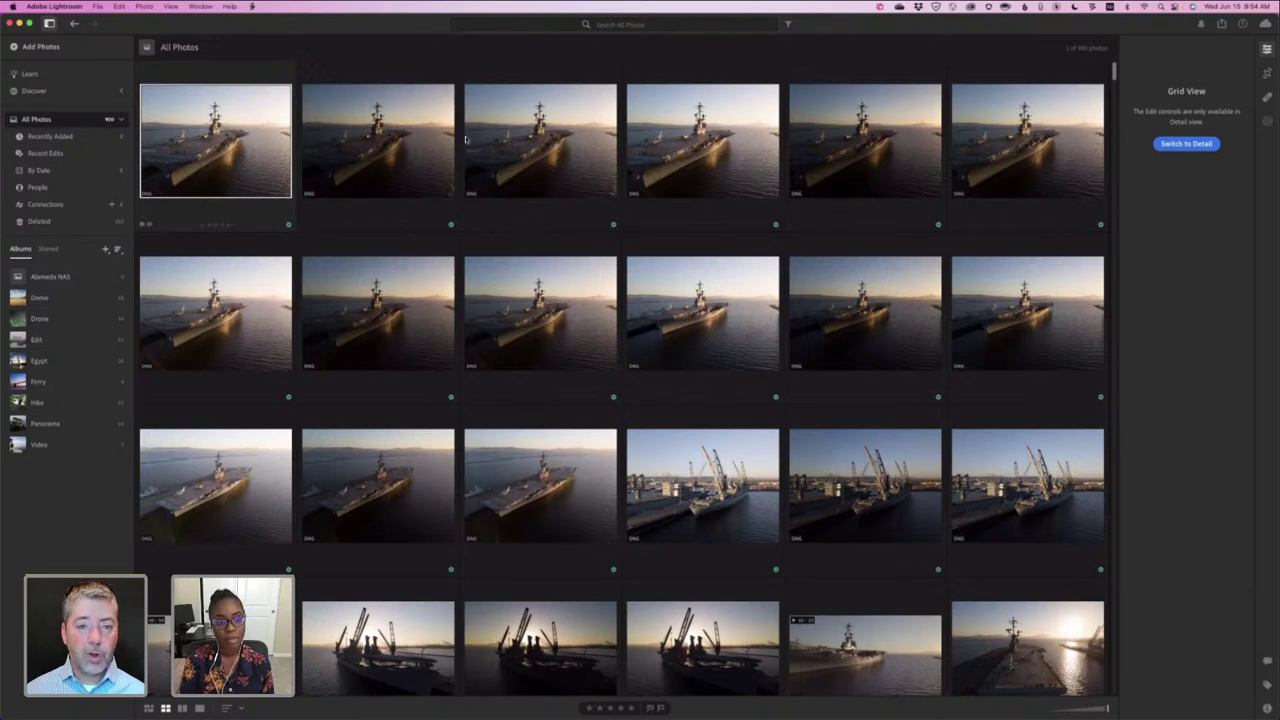
# - Add the third aircraft carrier photo in the first row to the Alameda NAS album
pyautogui.click(540, 140)
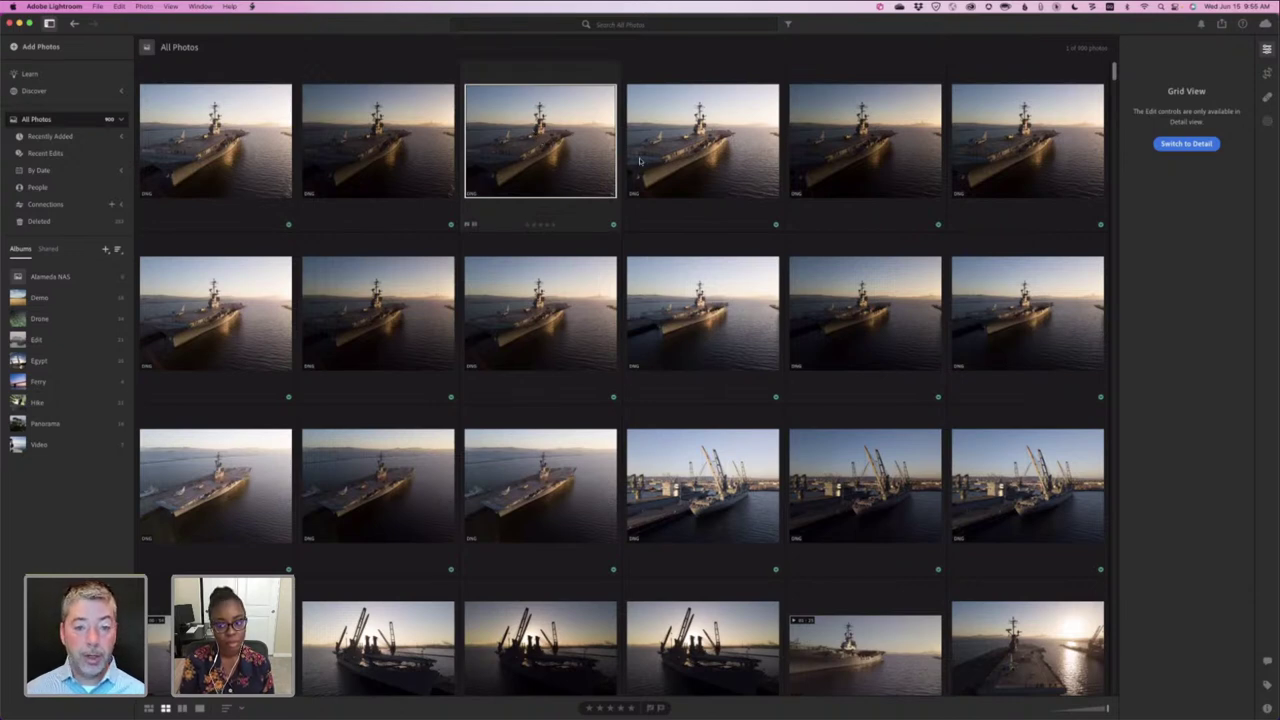
pyautogui.moveTo(540, 140); pyautogui.dragTo(69, 275)
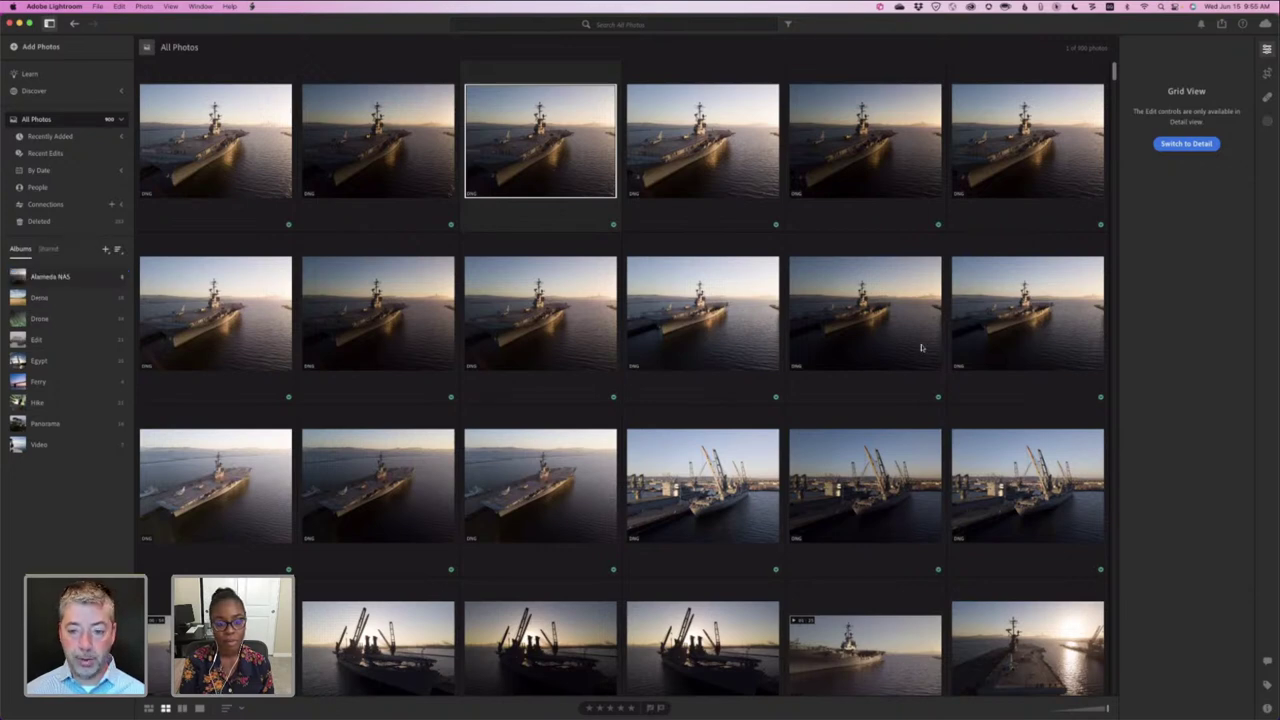
# - Select a range of aircraft carrier photos plus several separate carrier and crane ship shots, and reduce the selection to the third photo again
pyautogui.keyDown('shift'); pyautogui.click(860, 322); pyautogui.keyUp('shift')
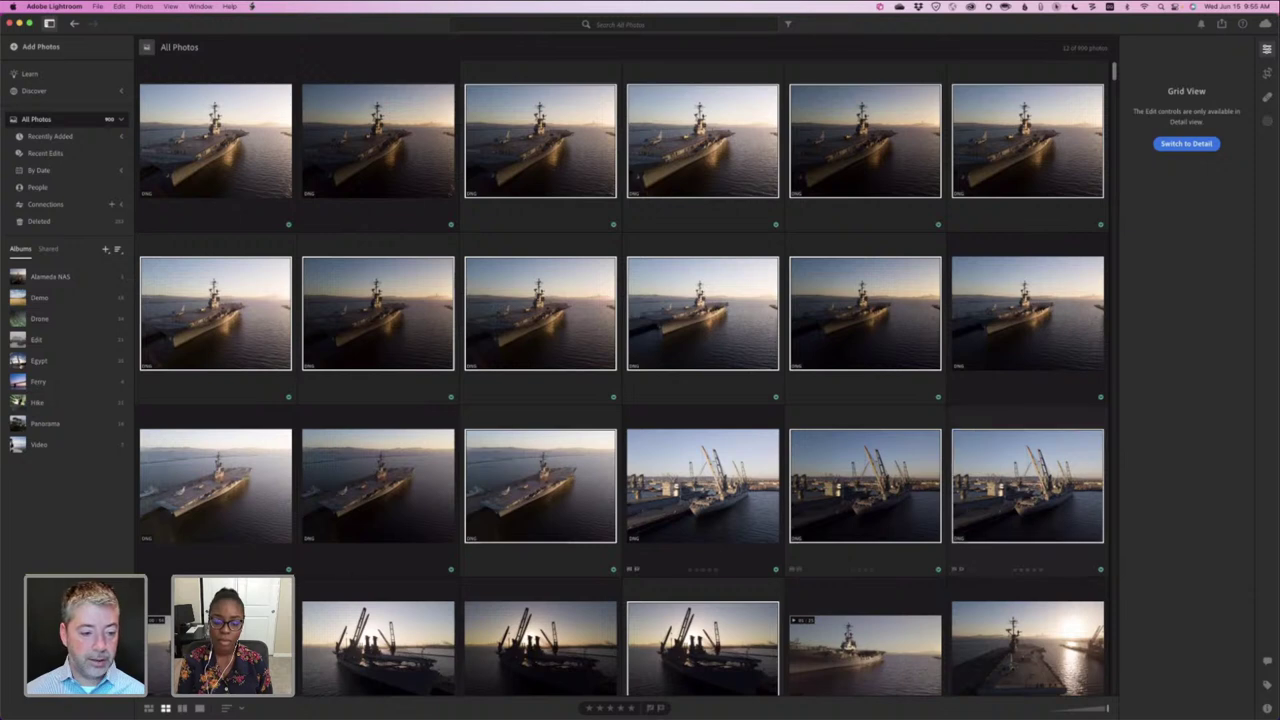
pyautogui.moveTo(240, 365); pyautogui.dragTo(465, 290)
pyautogui.moveTo(846, 22); pyautogui.dragTo(846, 22)
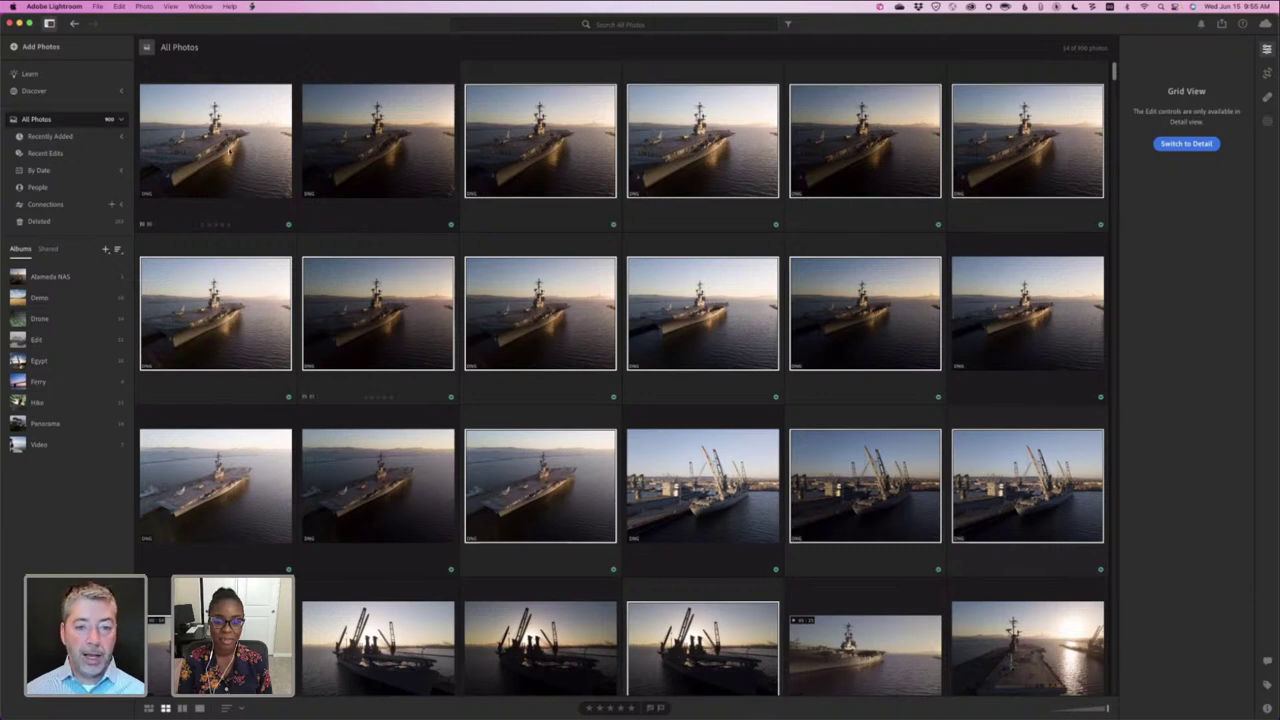
pyautogui.click(372, 158)
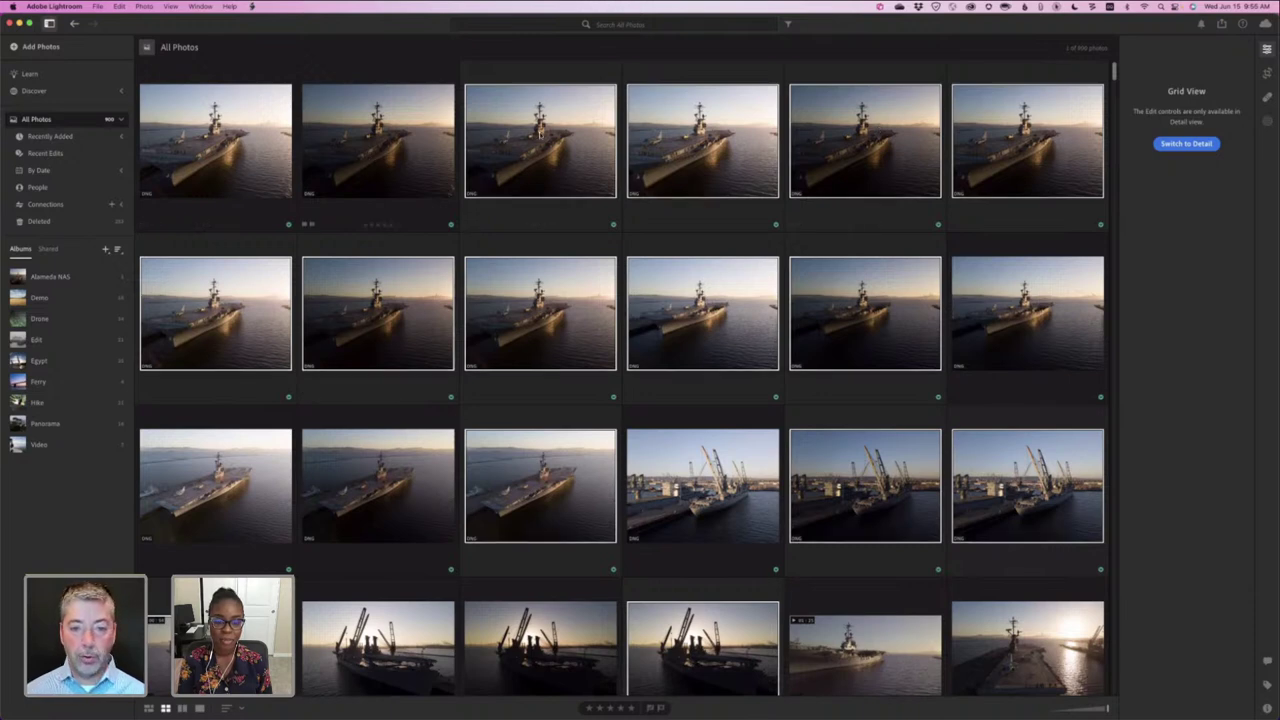
pyautogui.click(534, 141)
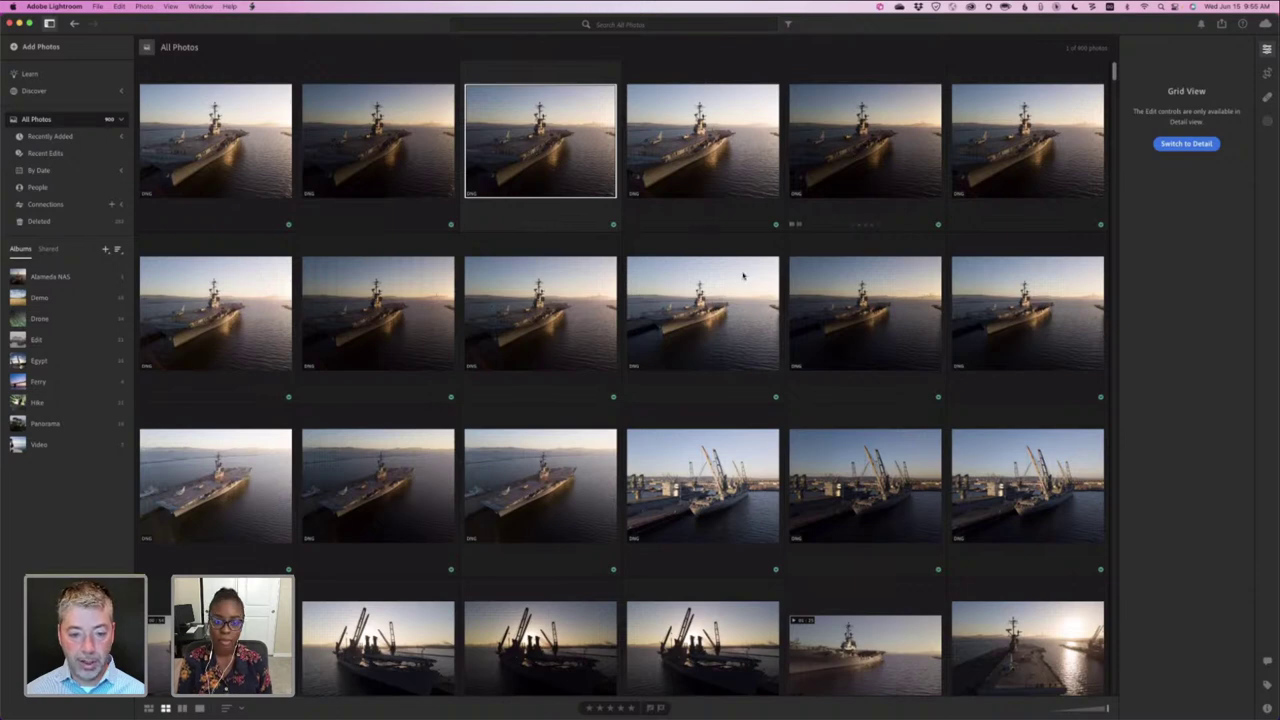
# - Examine the third carrier photo in the third row in Detail view and return to the grid
pyautogui.moveTo(518, 503); pyautogui.dragTo(60, 298)
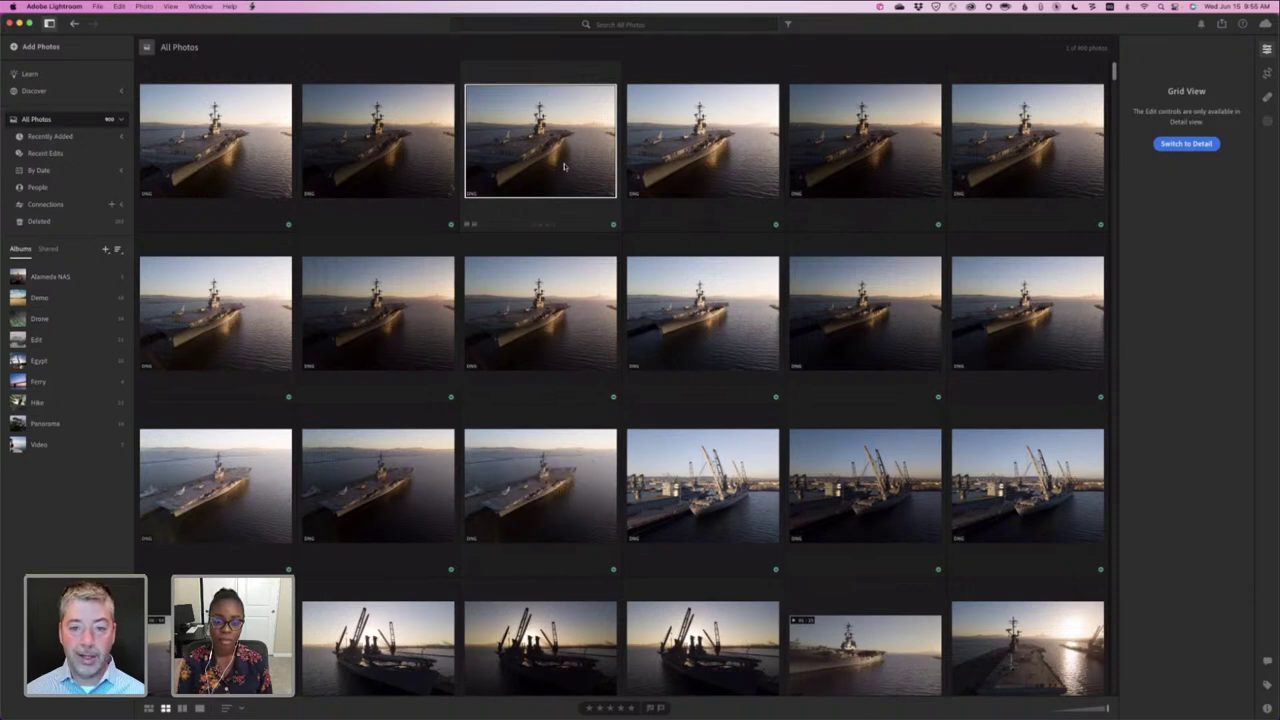
pyautogui.doubleClick(567, 496)
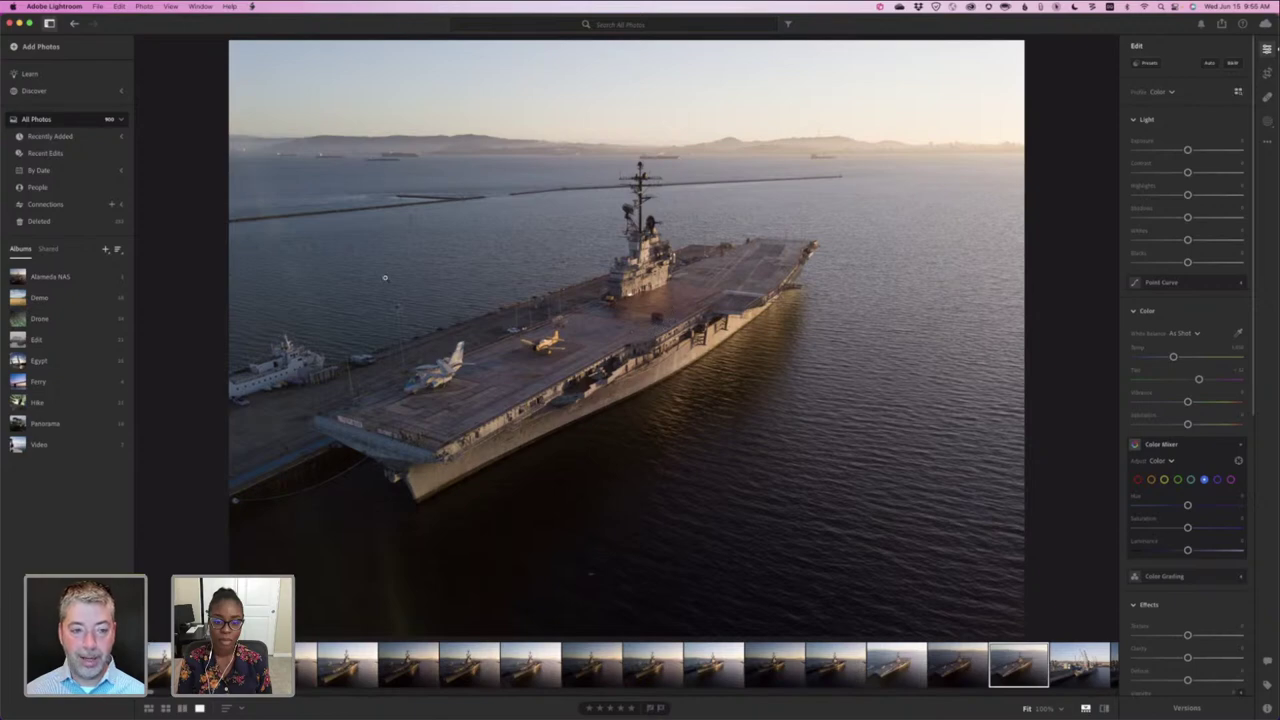
pyautogui.moveTo(606, 321); pyautogui.dragTo(822, 357)
pyautogui.press('g')
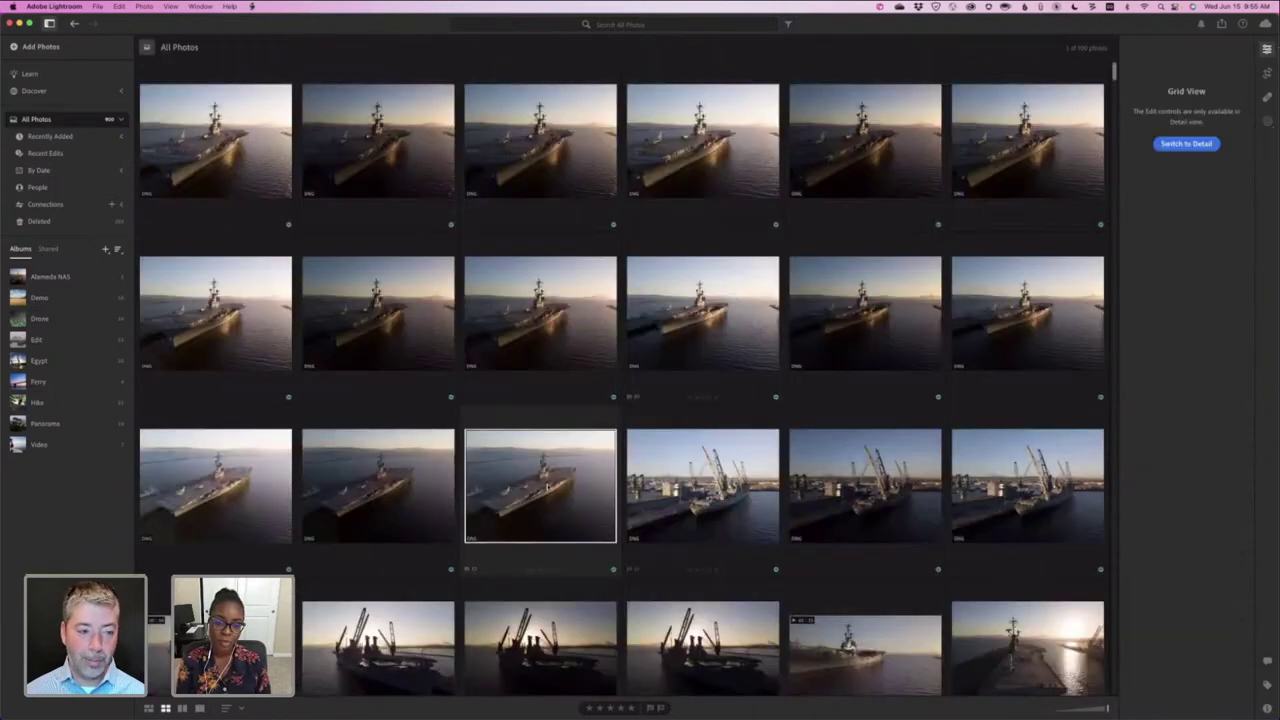
pyautogui.moveTo(533, 485)
pyautogui.mouseDown()
pyautogui.moveTo(98, 283)
pyautogui.moveTo(149, 294)
pyautogui.moveTo(529, 476)
pyautogui.moveTo(532, 464)
pyautogui.mouseUp()
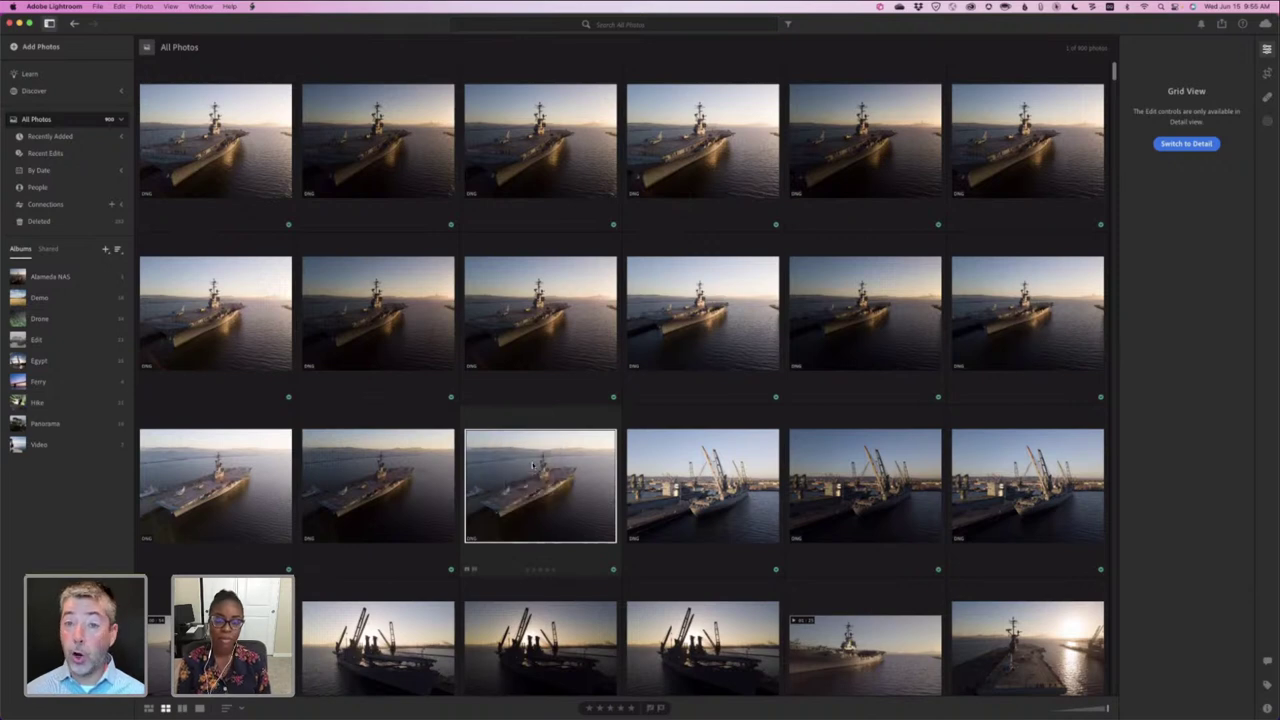
# - Set Alameda NAS as the target album and add the selected high-angle carrier photo to it
pyautogui.rightClick(59, 279)
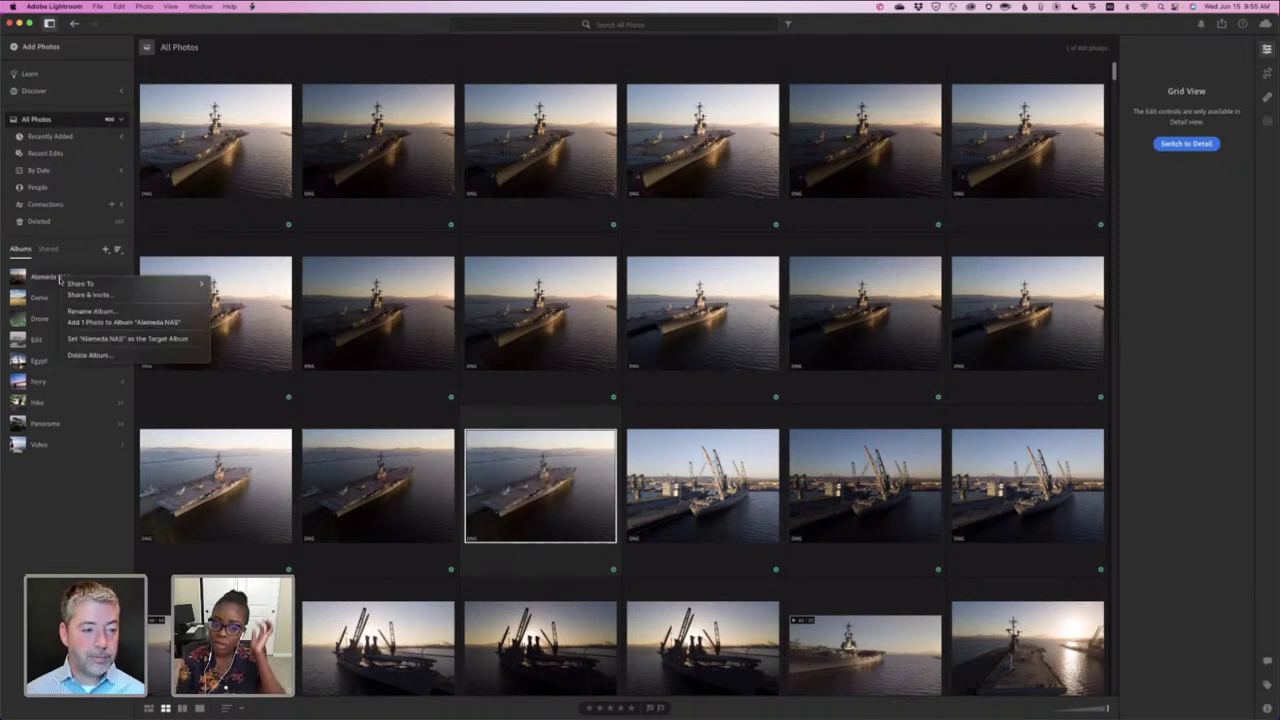
pyautogui.click(101, 340)
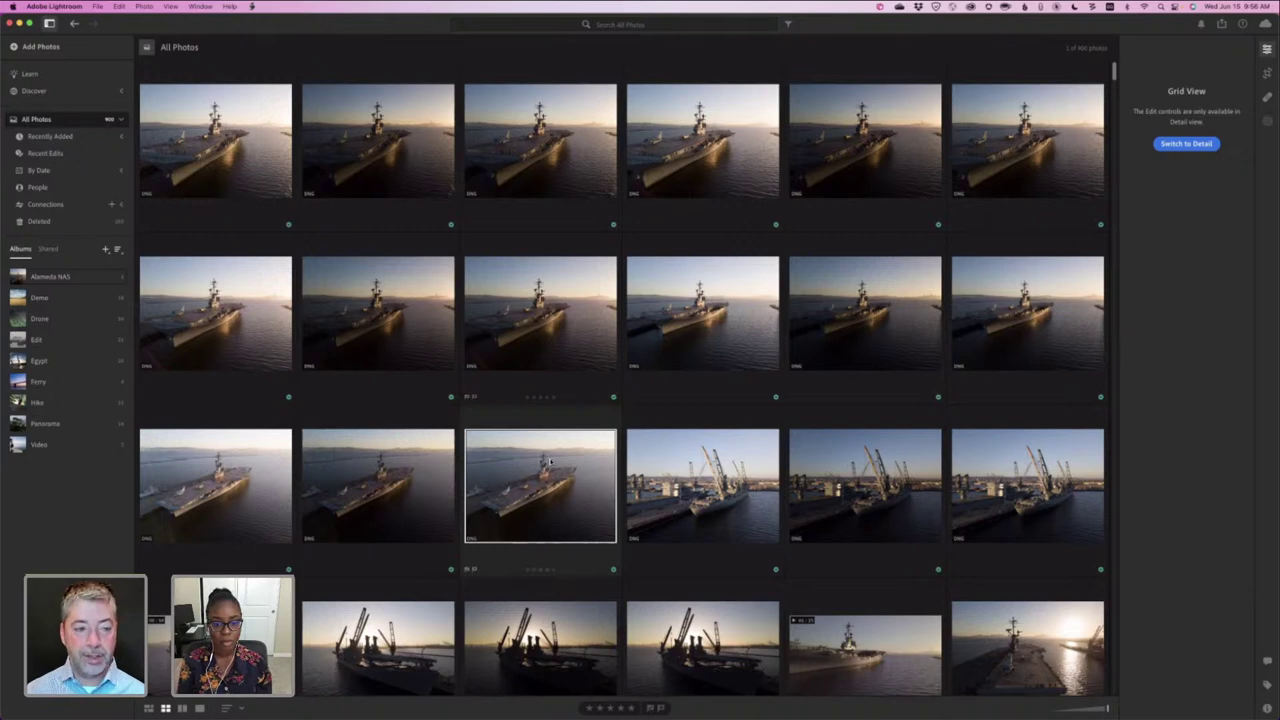
pyautogui.press('t')
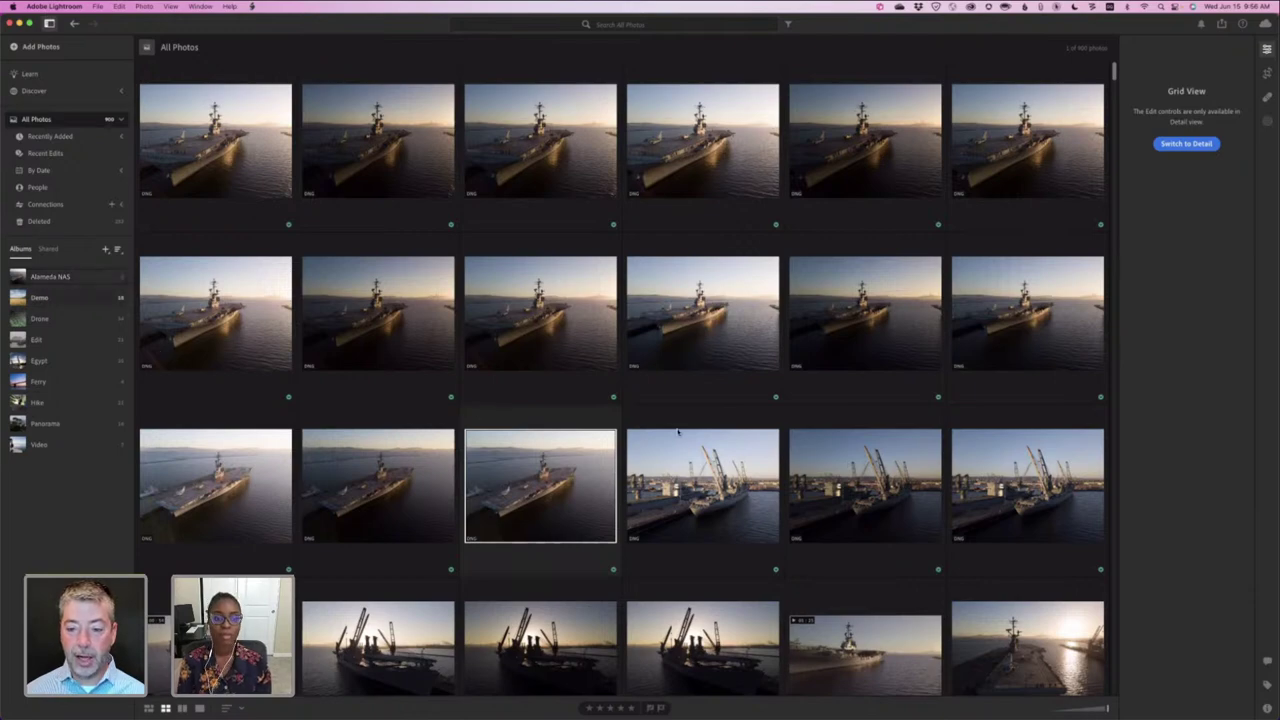
# - Open the third crane ship photo in Detail view and add it to the target album
pyautogui.scroll(-2, 739, 448)
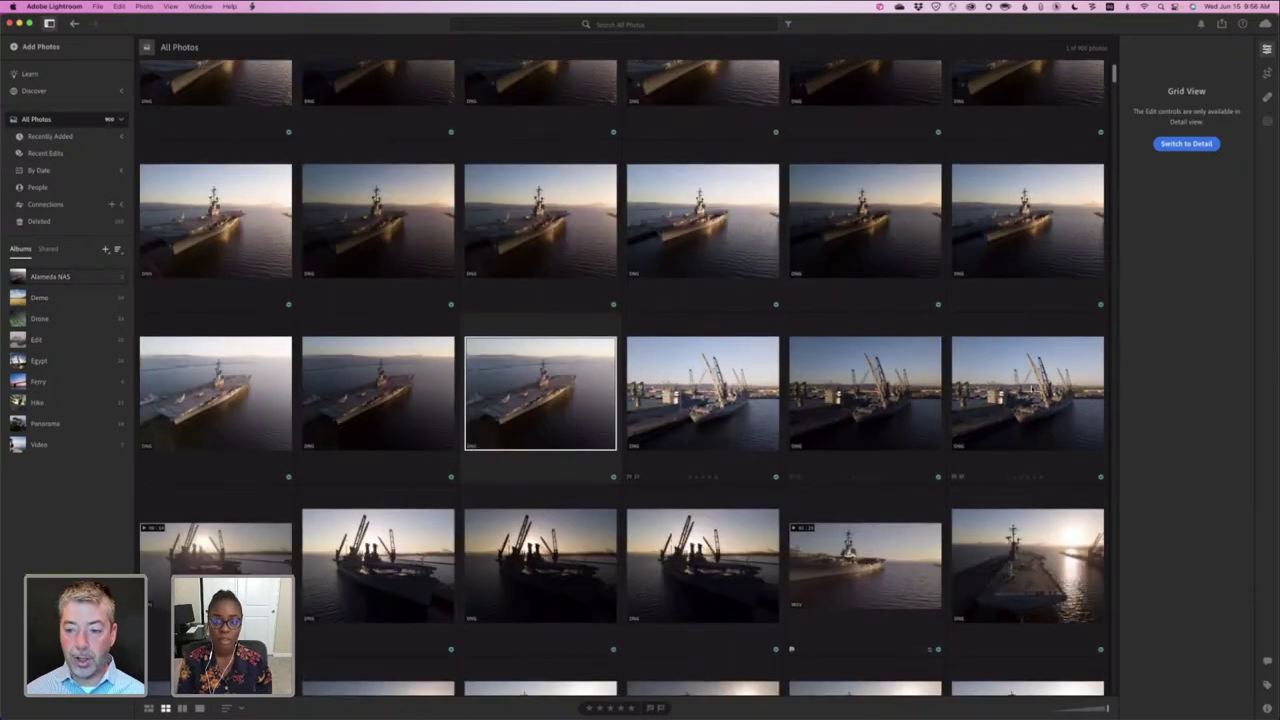
pyautogui.doubleClick(1031, 389)
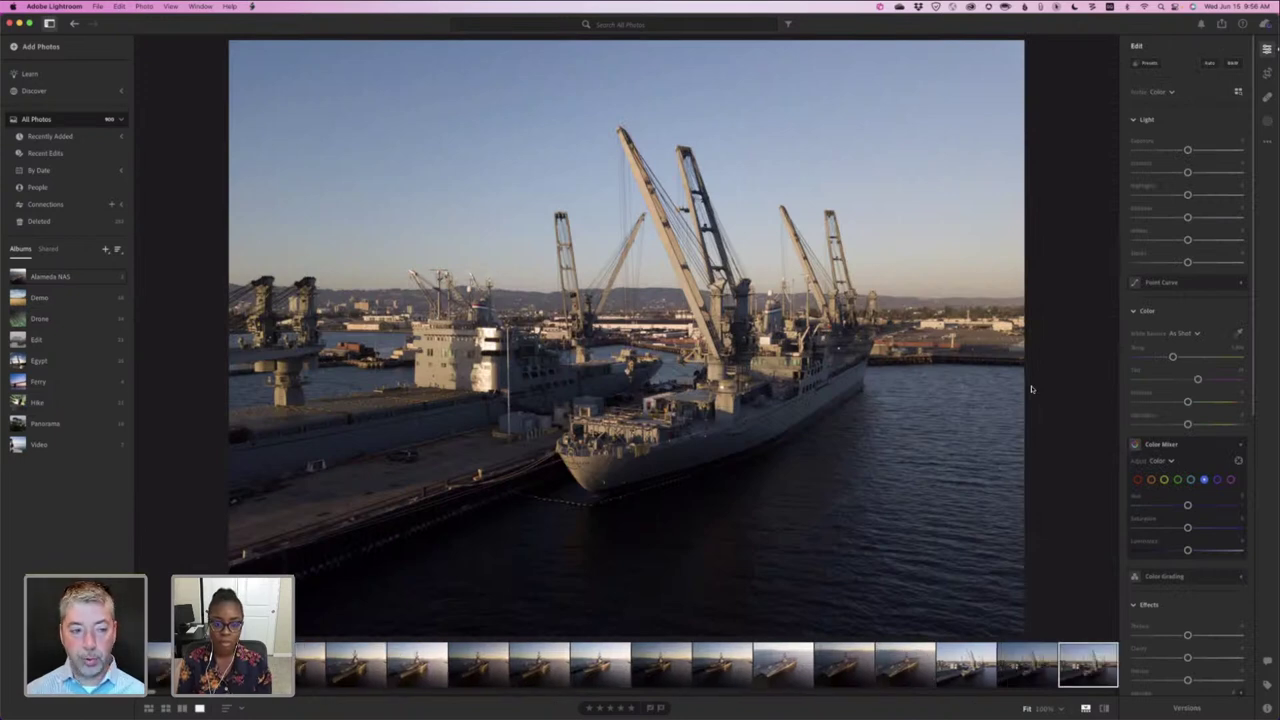
pyautogui.press('t')
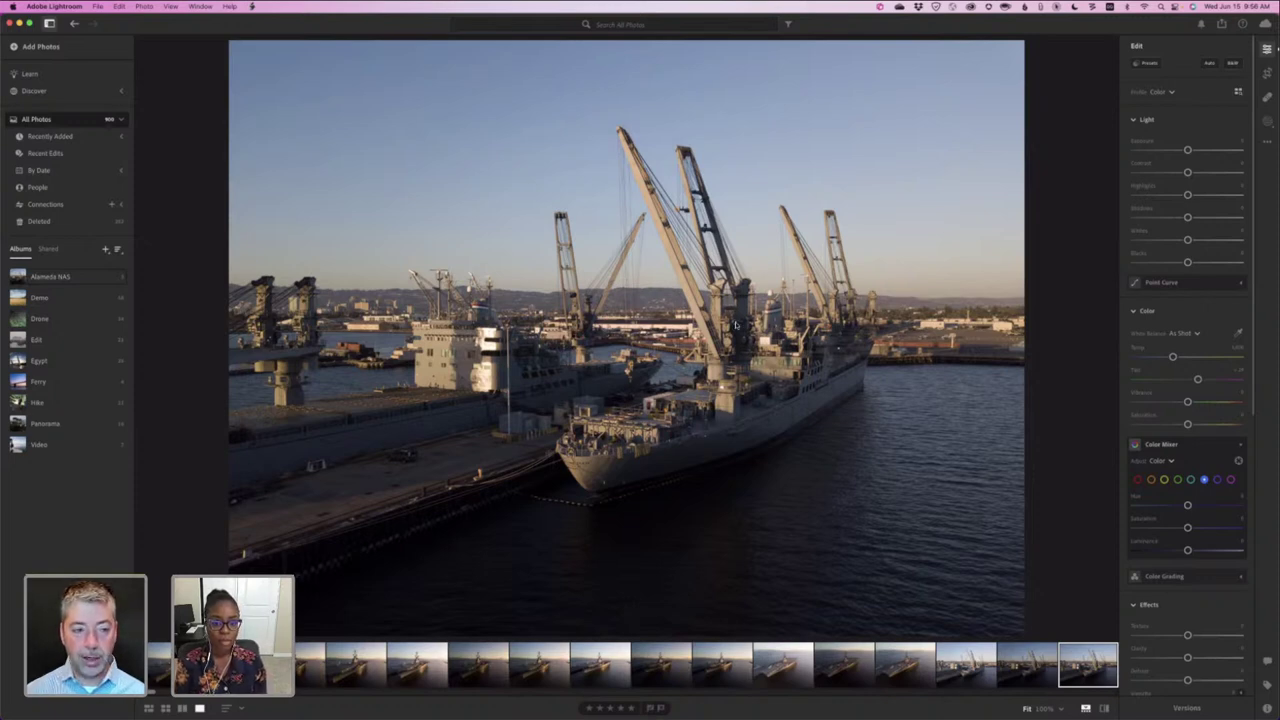
# - Remove the crane ship photo from the album, turn on "Don't show again" for the removal warning, and return to the grid
pyautogui.press('BackSpace')
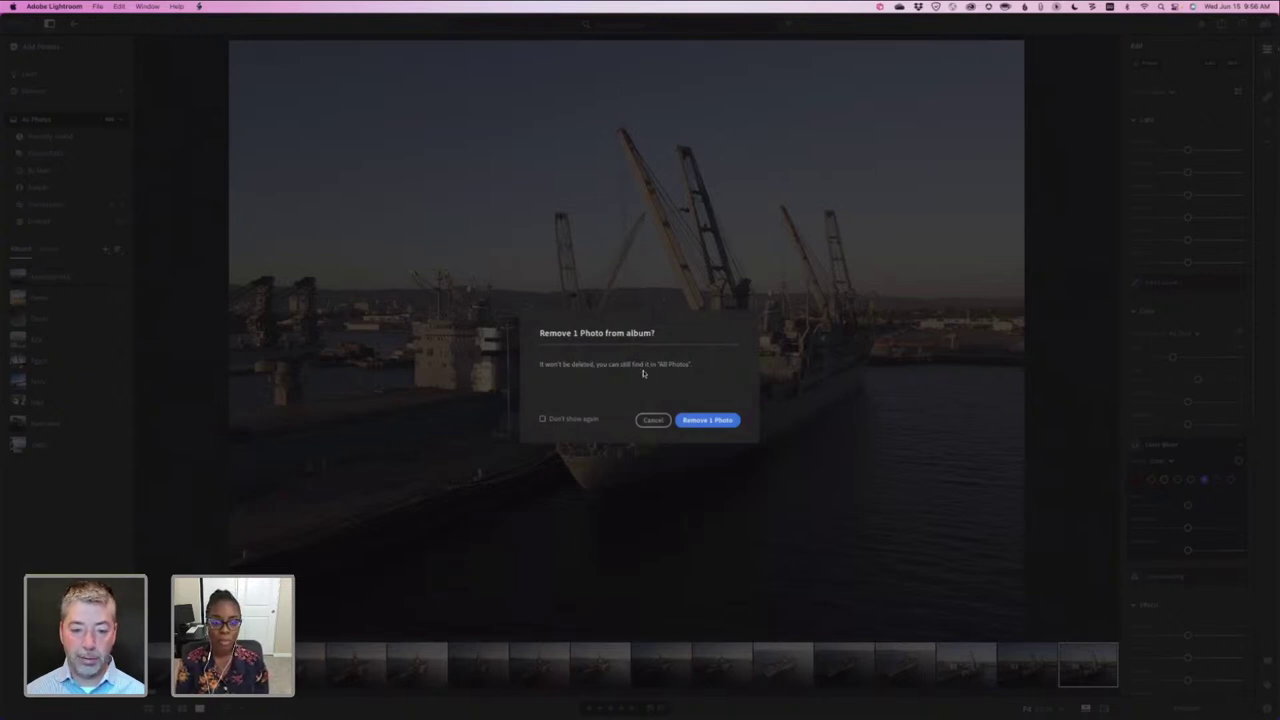
pyautogui.click(578, 419)
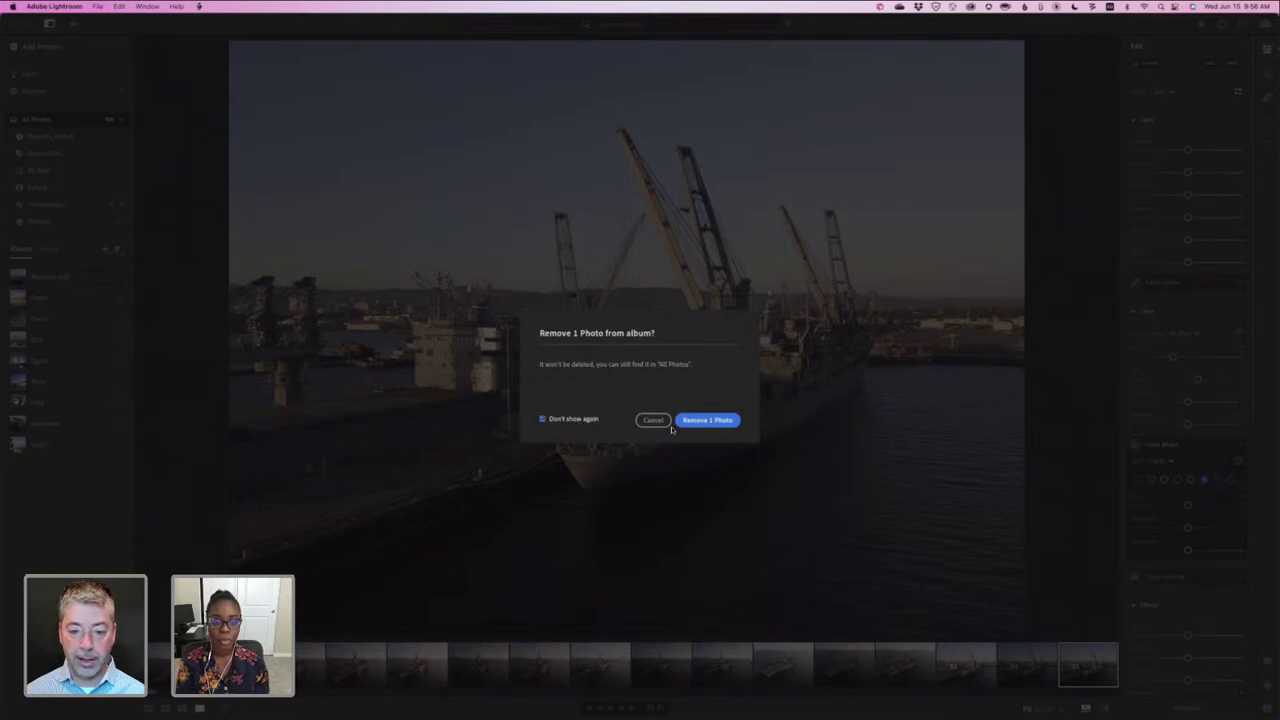
pyautogui.click(705, 420)
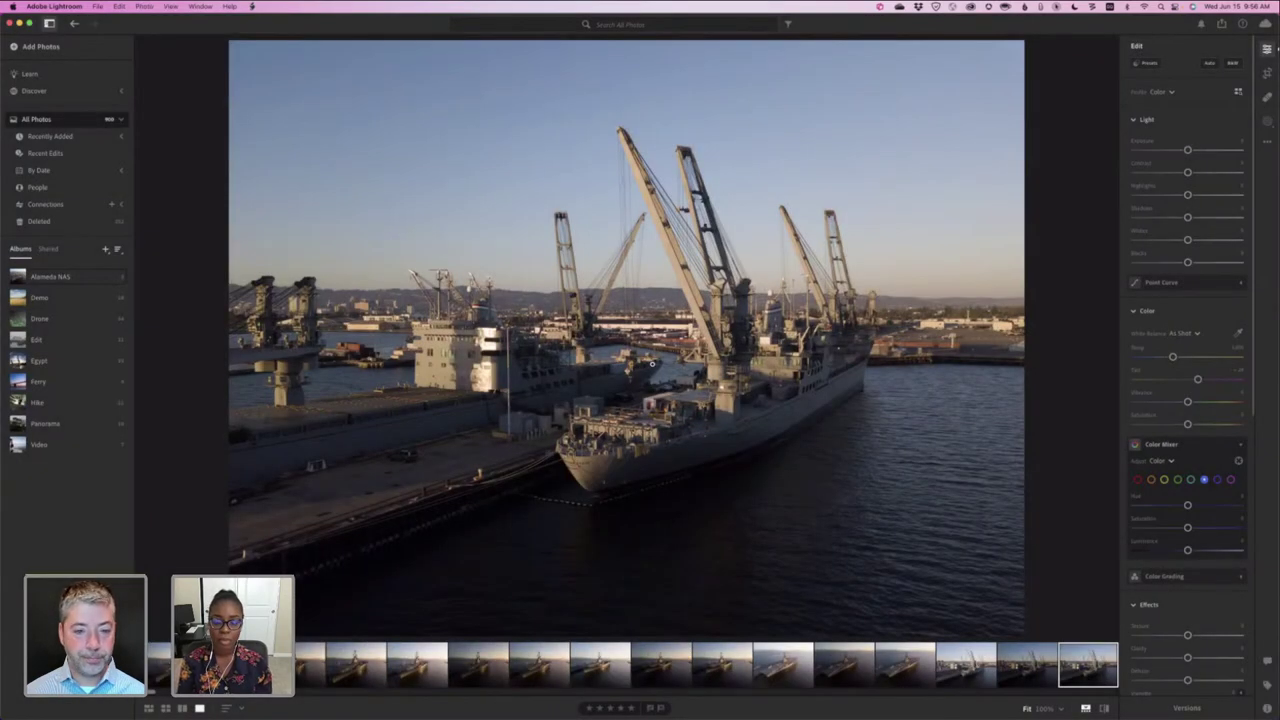
pyautogui.press('g')
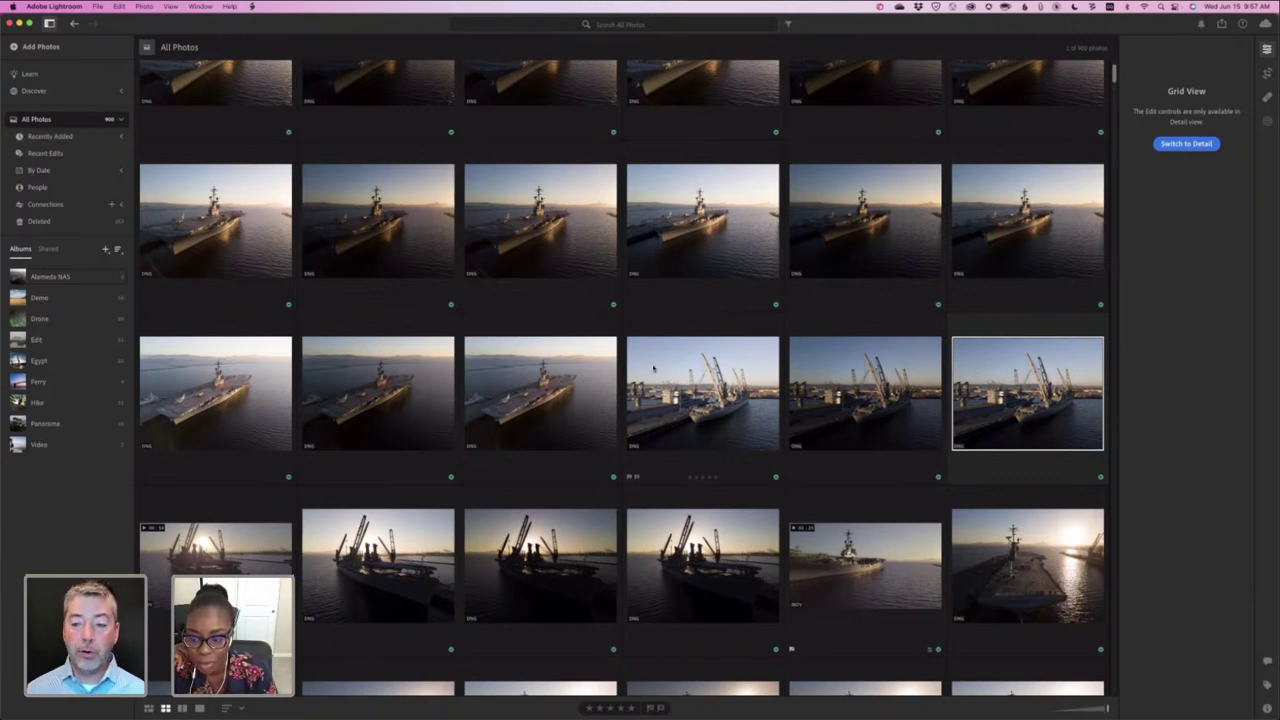
# - Select all photos from the first aircraft carrier shot through the third bright shot of the white block in the water
pyautogui.scroll(2, 361, 181)
pyautogui.click(237, 155)
pyautogui.scroll(-15, 312, 390)
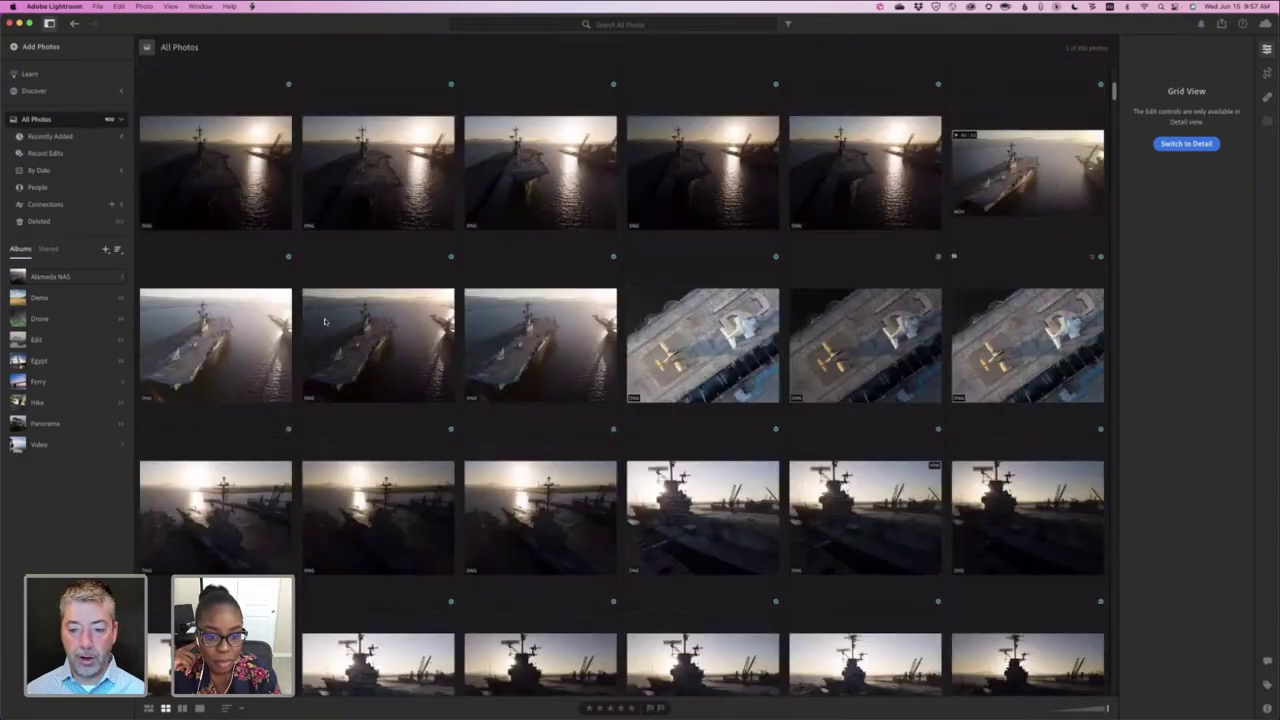
pyautogui.scroll(-20, 324, 321)
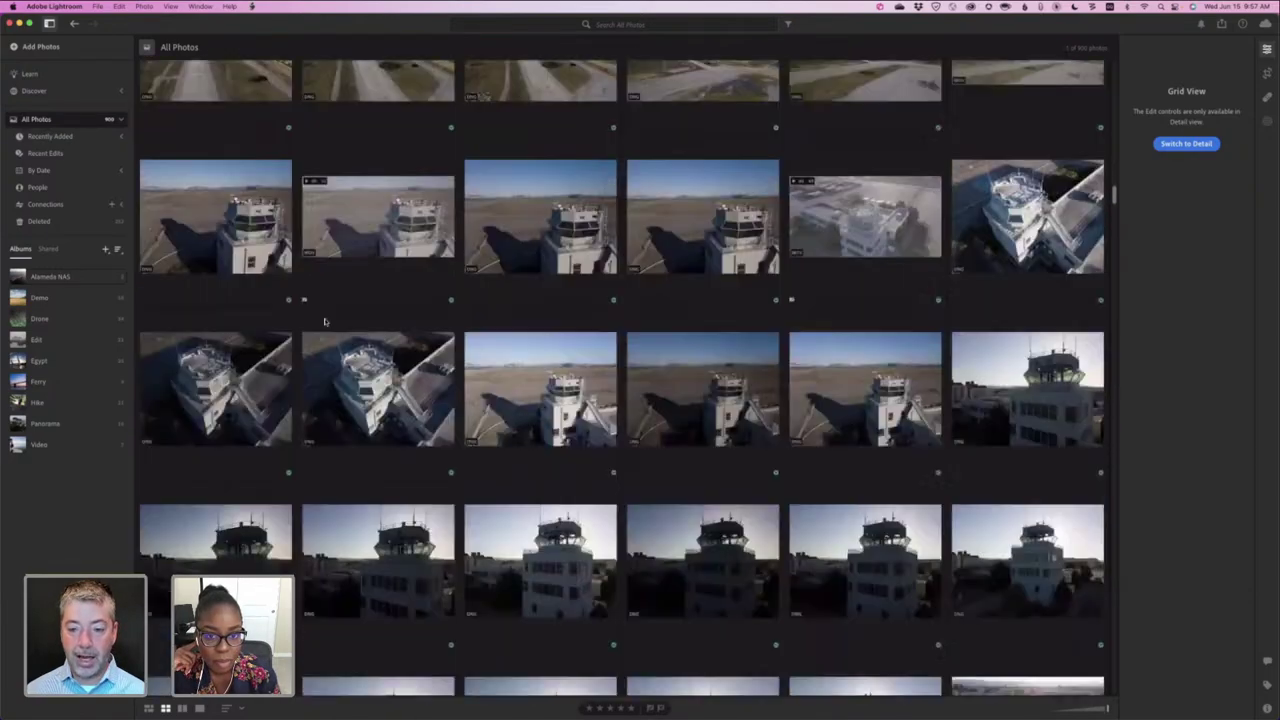
pyautogui.scroll(-20, 324, 321)
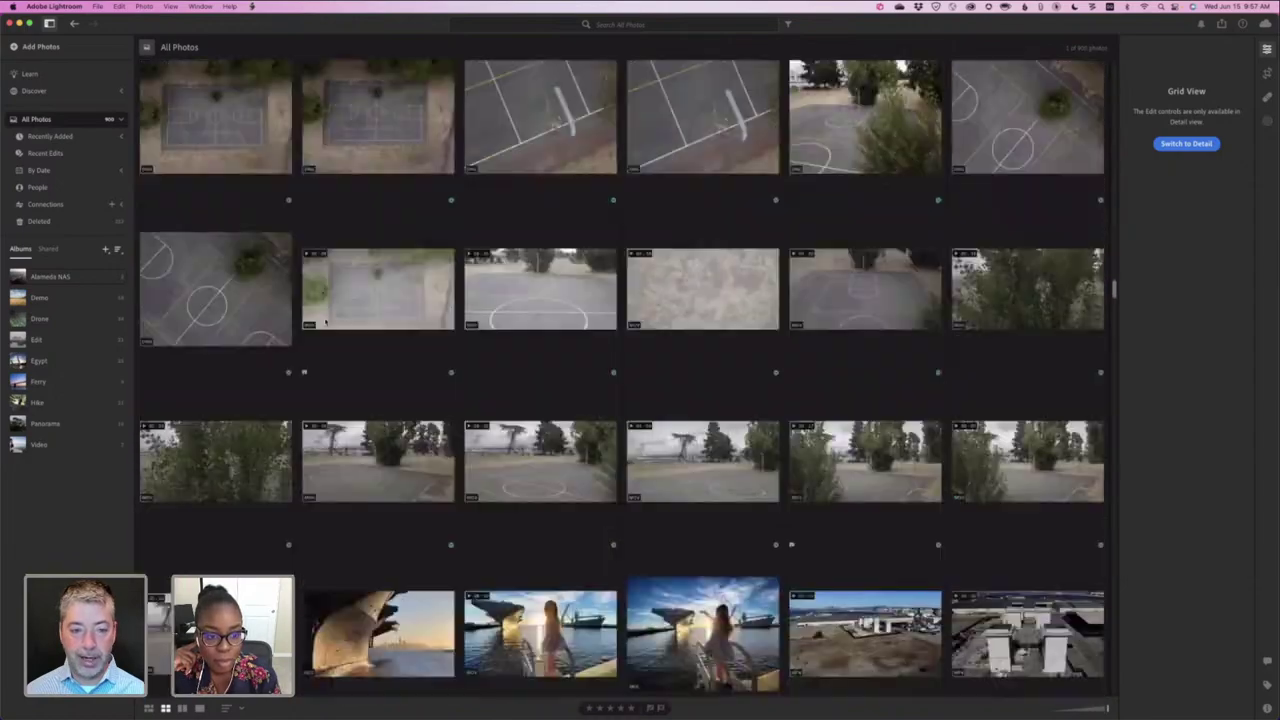
pyautogui.scroll(-20, 324, 321)
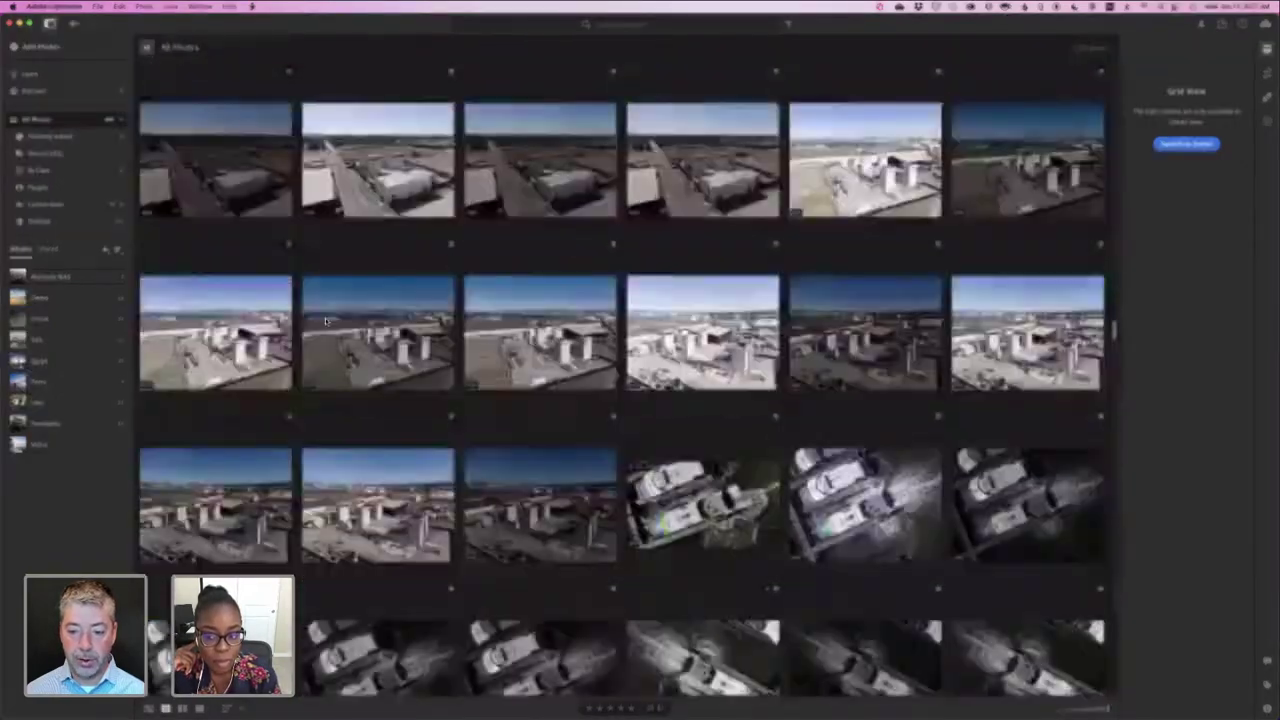
pyautogui.scroll(-20, 324, 321)
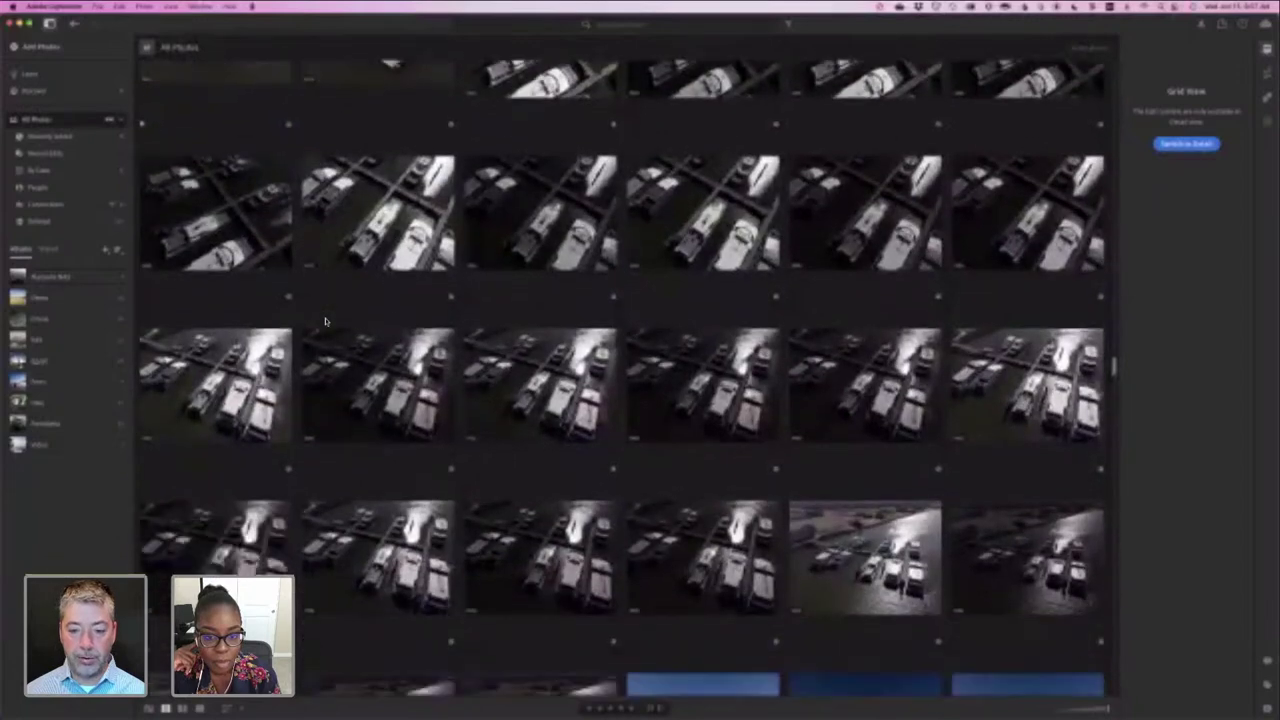
pyautogui.scroll(-10, 325, 317)
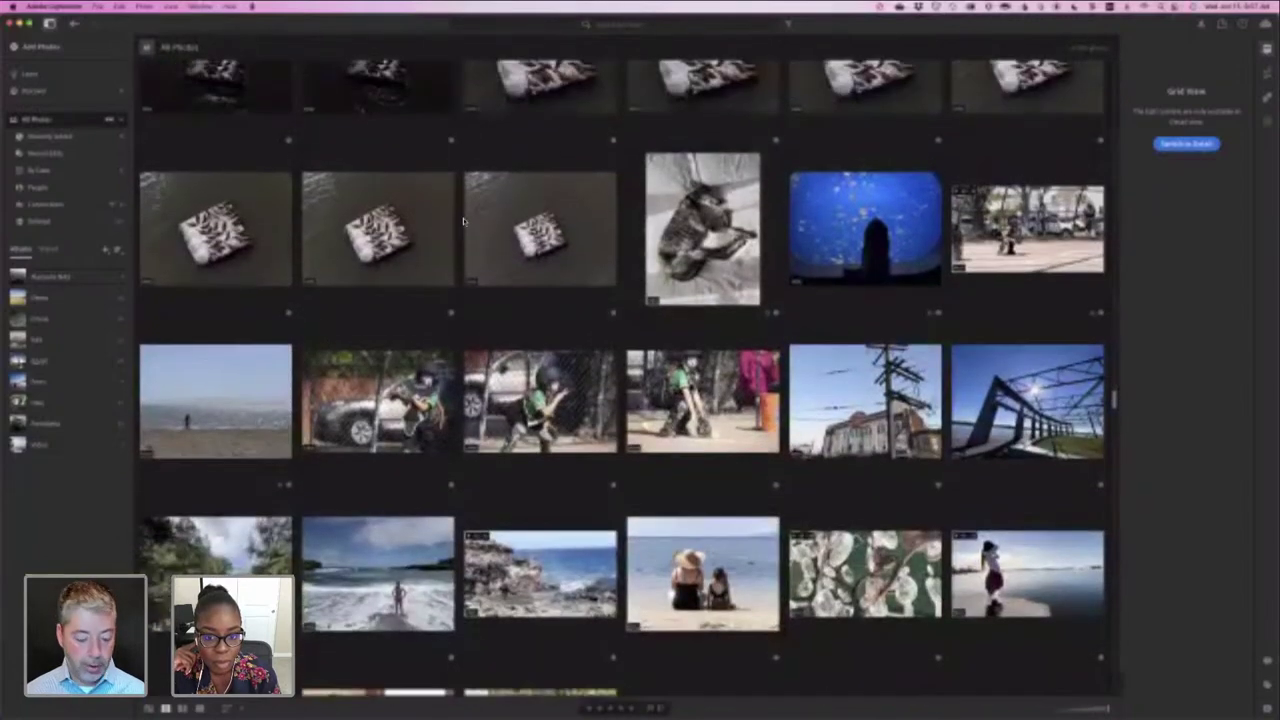
pyautogui.keyDown('shift'); pyautogui.click(515, 240); pyautogui.keyUp('shift')
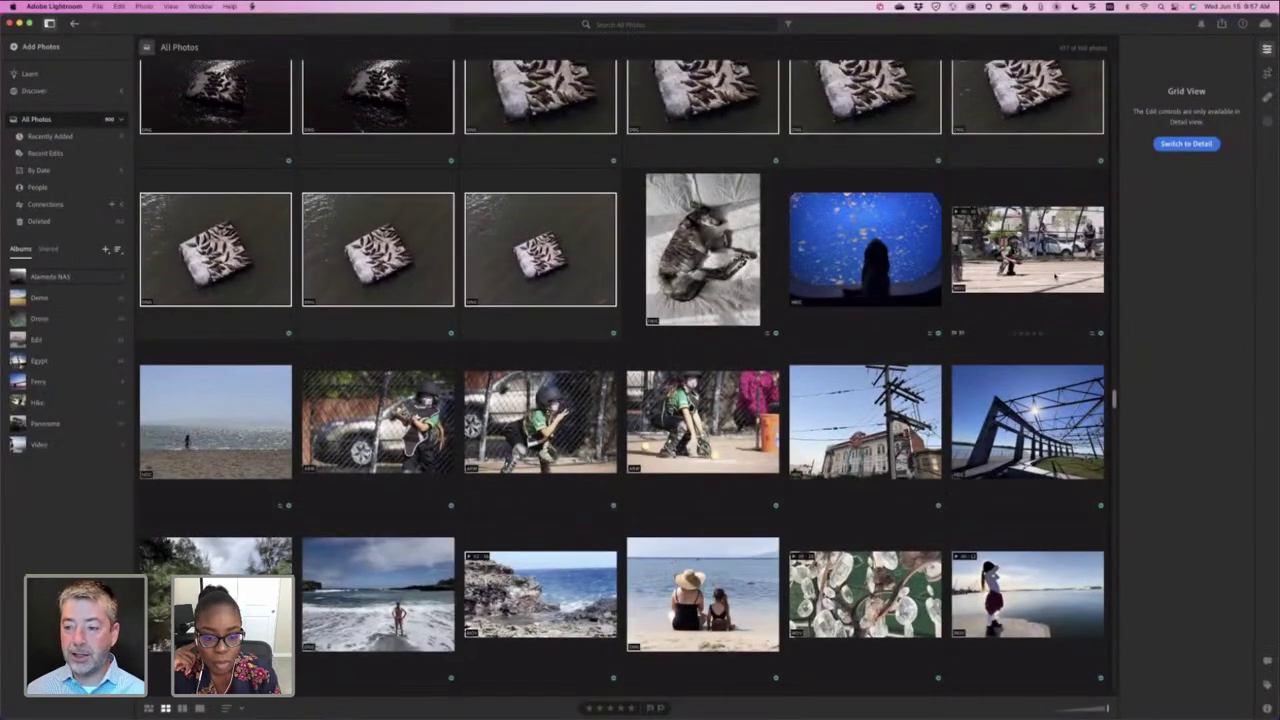
# - Add the last carrier photo in the second row to the Alameda NAS target album from Detail view and return to the grid
pyautogui.moveTo(1113, 398); pyautogui.dragTo(1113, 75)
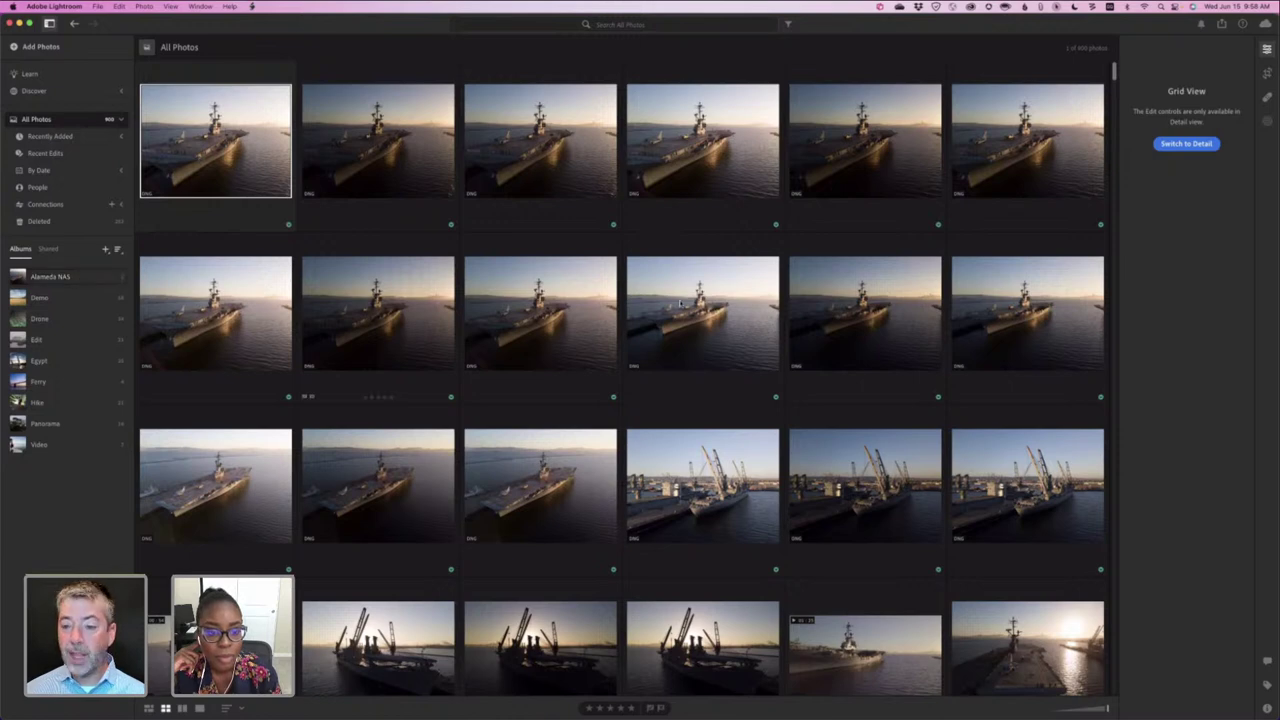
pyautogui.doubleClick(1005, 303)
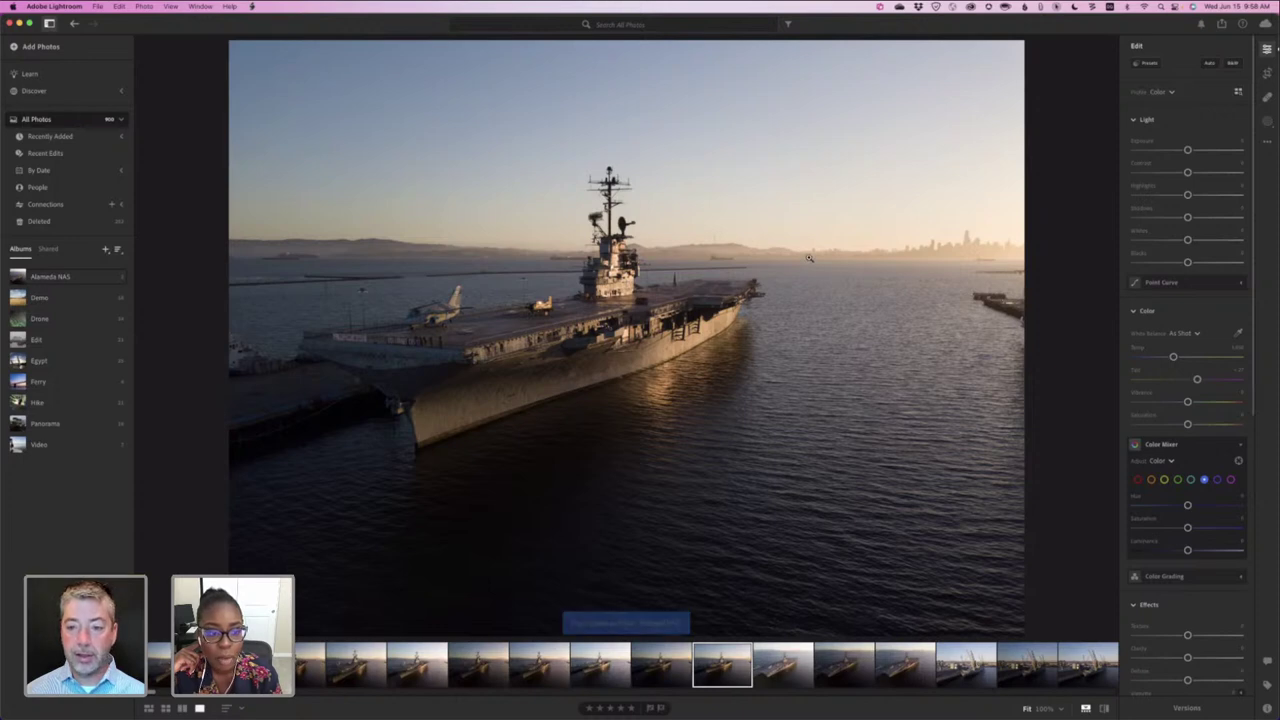
pyautogui.press('g')
pyautogui.scroll(-3, 810, 260)
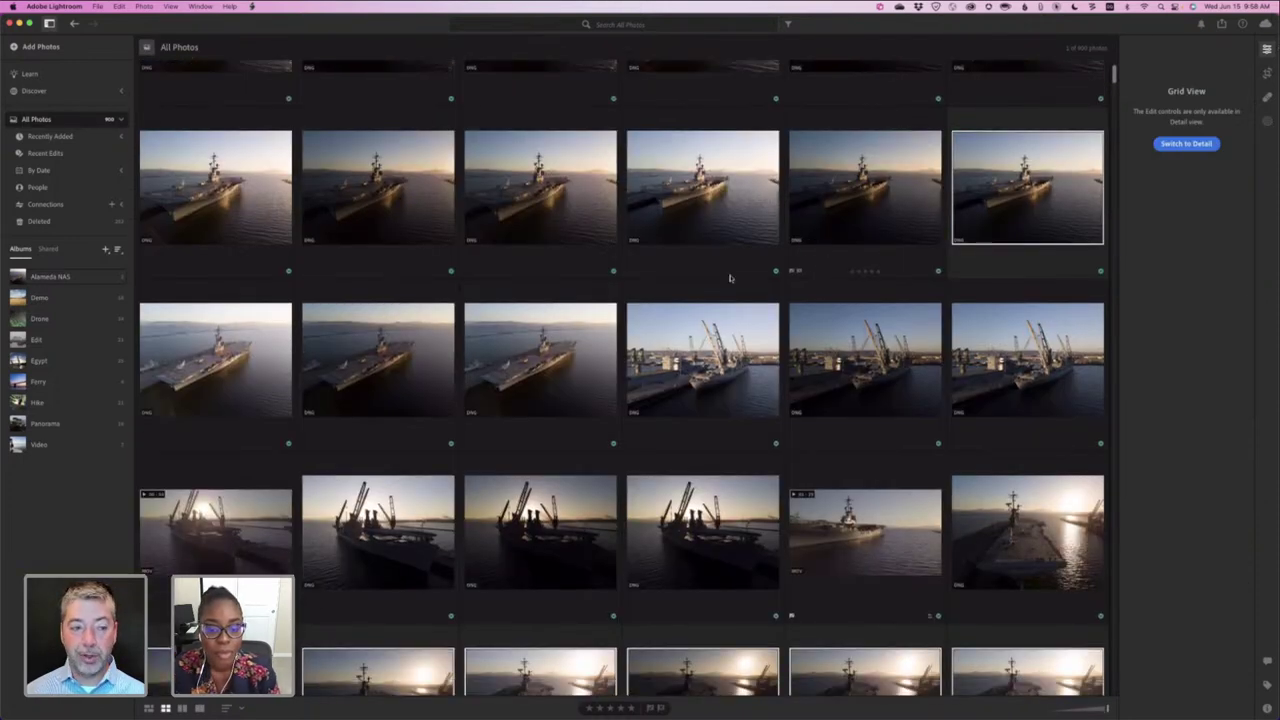
# - Check the photos in the Alameda NAS album and look over the carrier and crane ship shots in All Photos
pyautogui.click(82, 277)
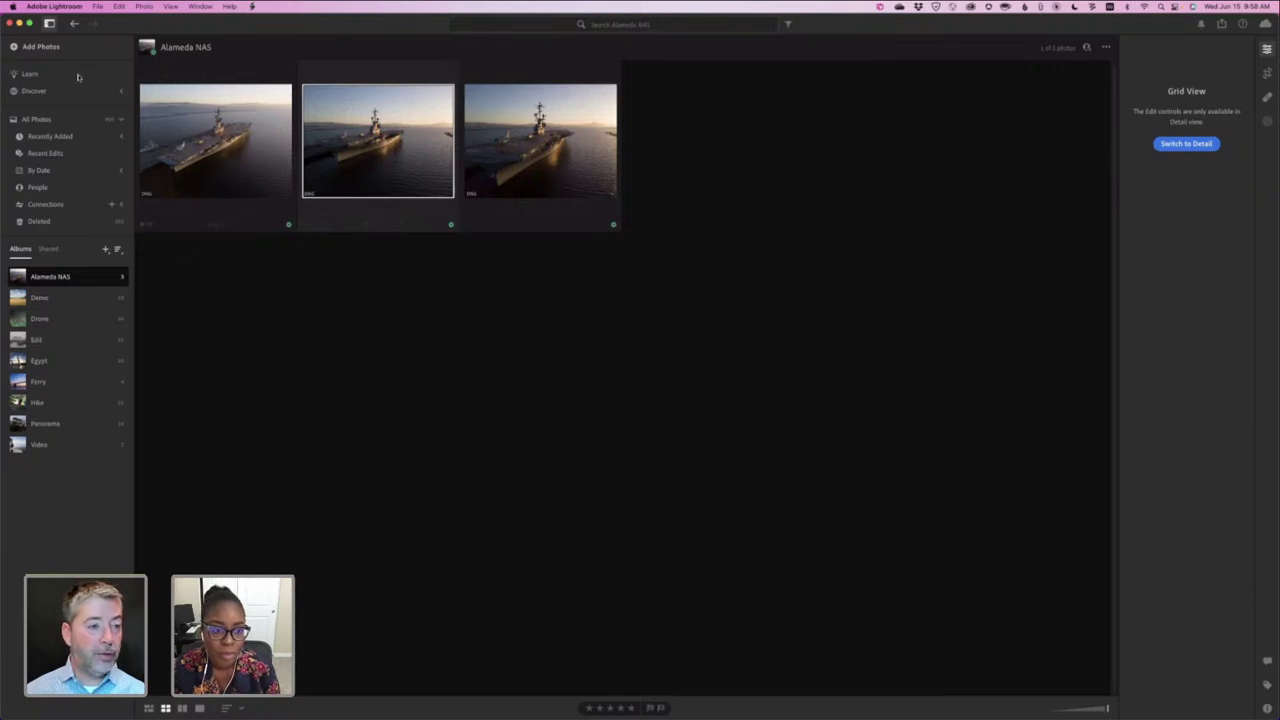
pyautogui.click(69, 120)
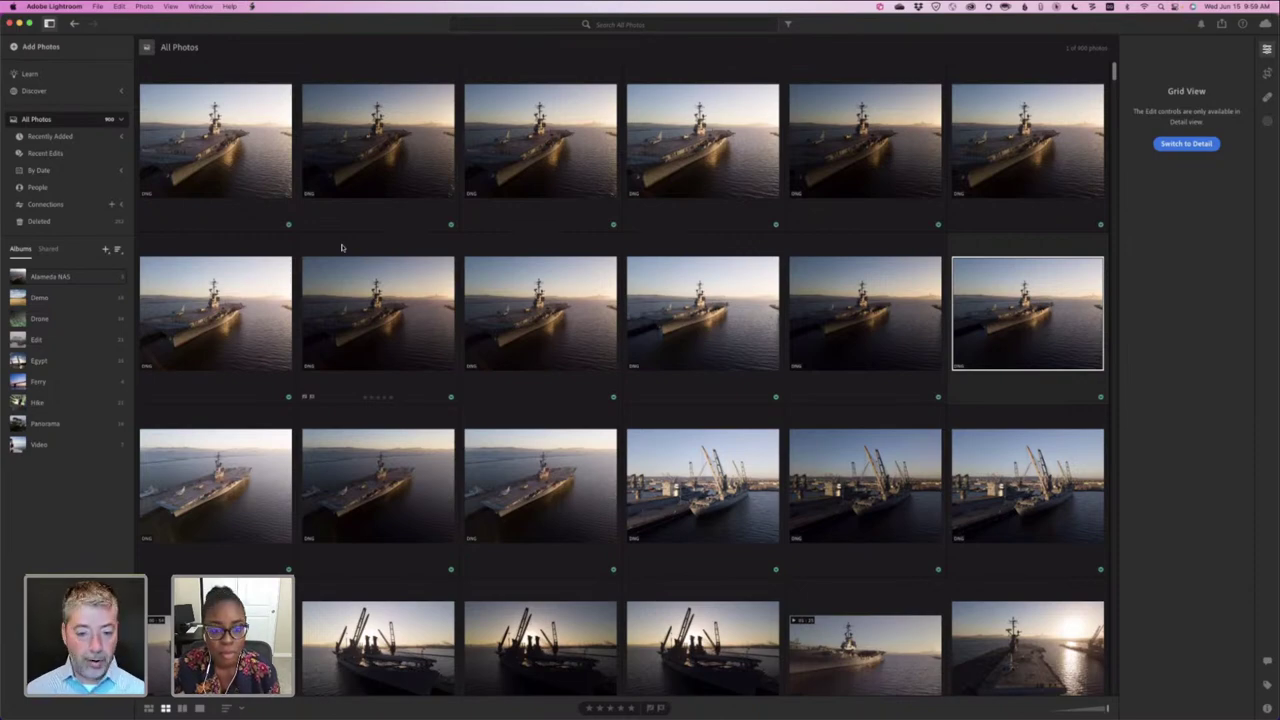
pyautogui.scroll(-3, 509, 306)
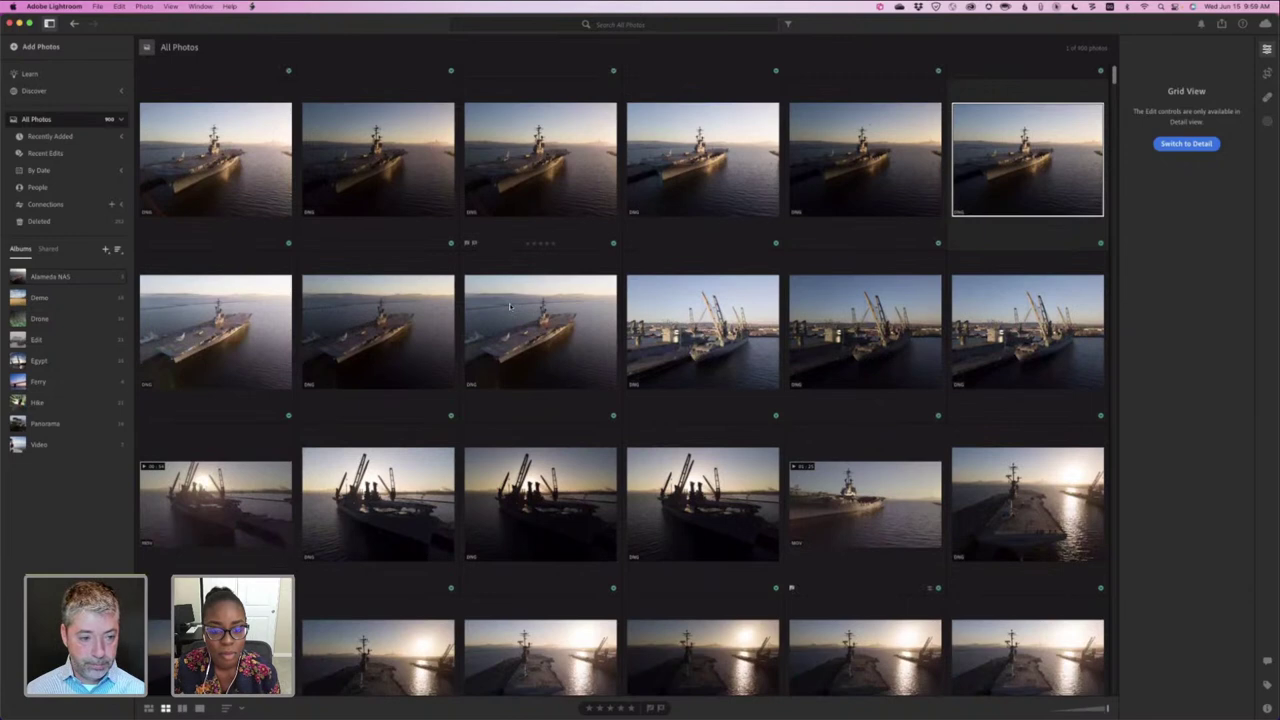
pyautogui.scroll(-2, 509, 306)
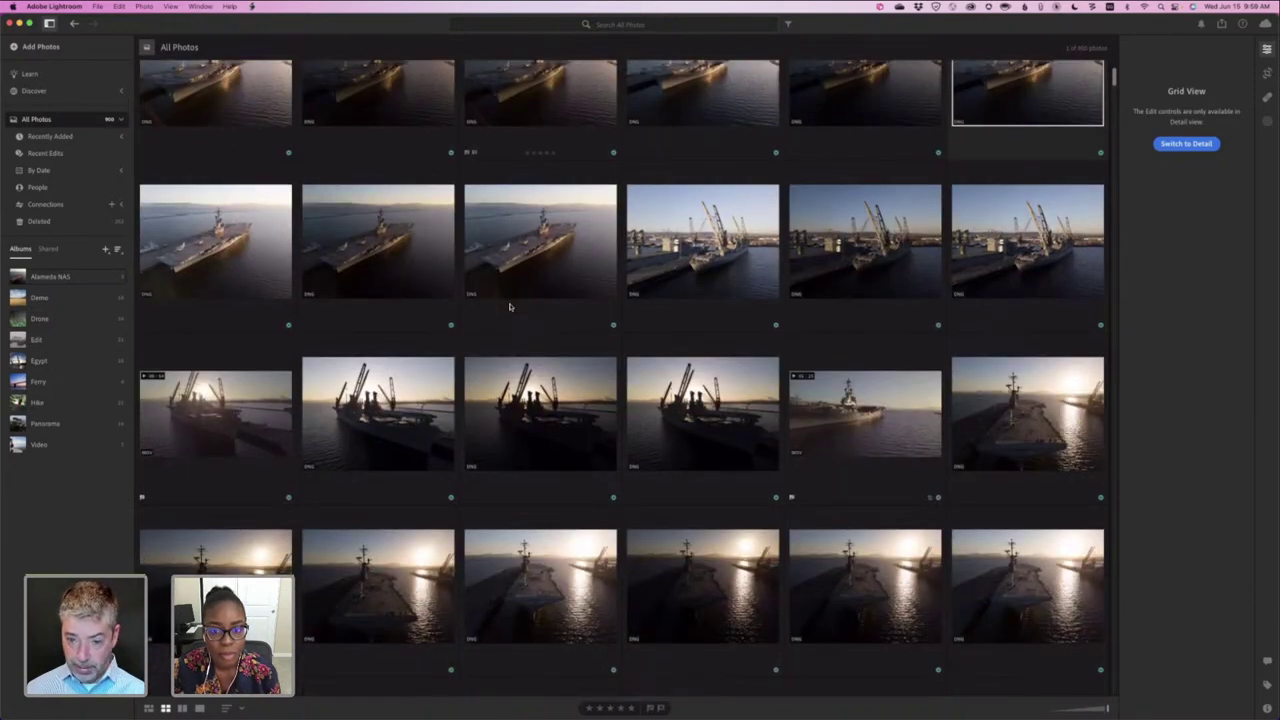
pyautogui.scroll(-3, 524, 304)
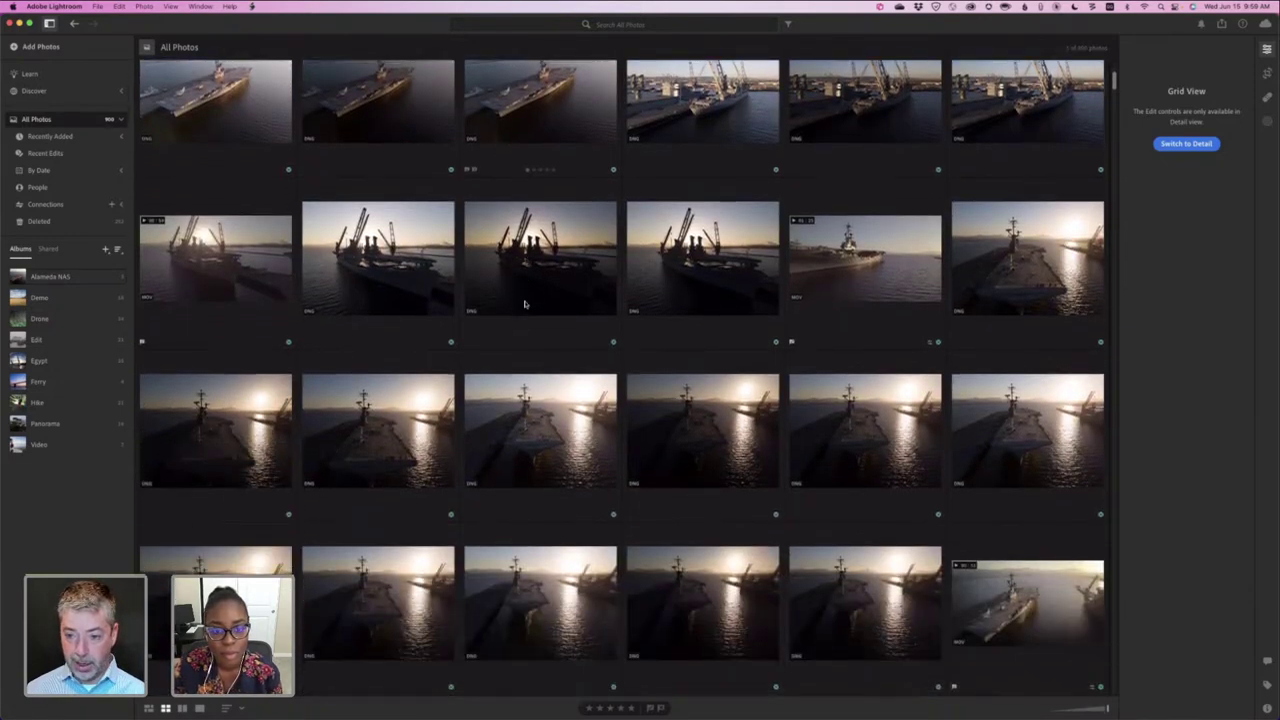
# - Look over the carrier and crane ship shots in All Photos and compare the backlit carrier deck exposures in Detail view
pyautogui.scroll(-2, 524, 304)
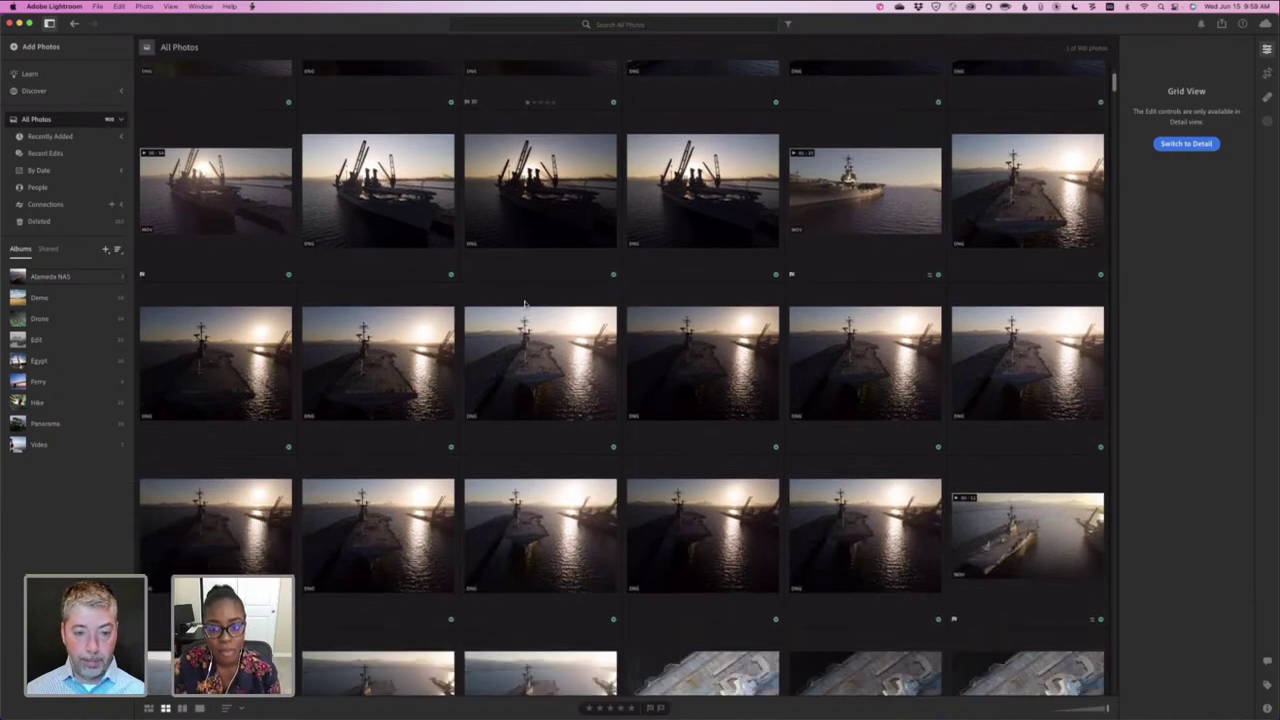
pyautogui.scroll(6, 526, 303)
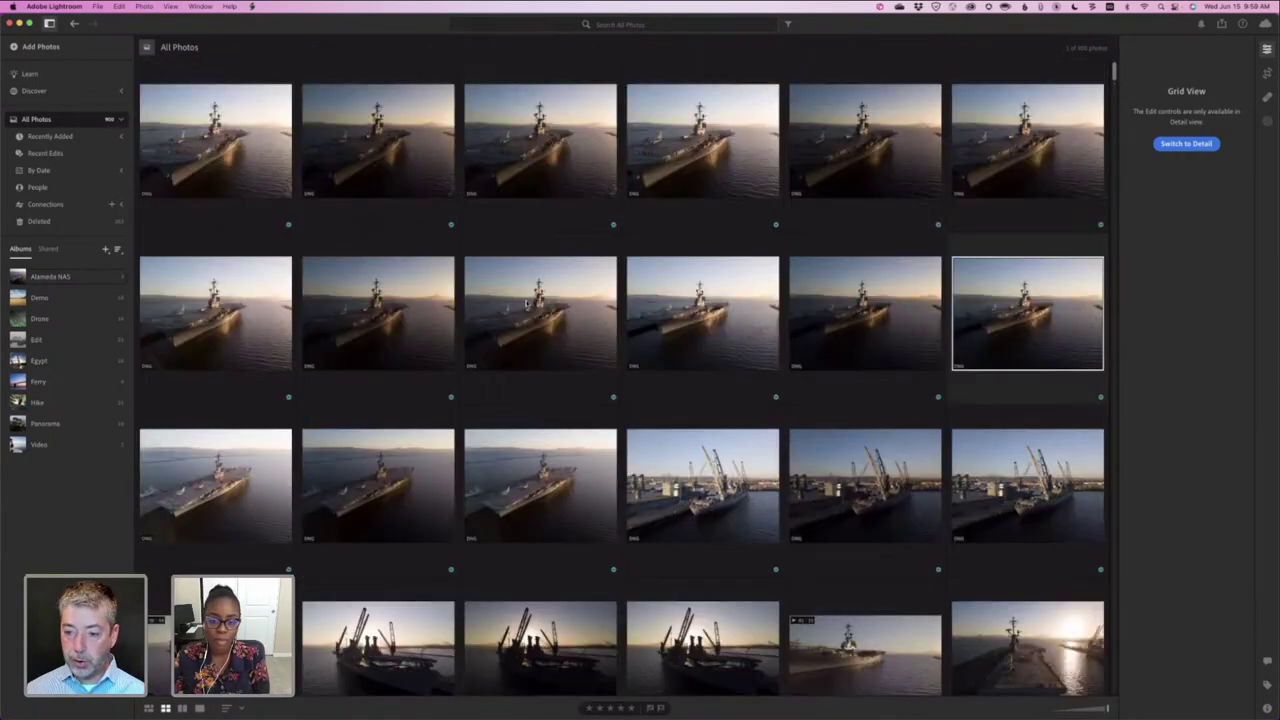
pyautogui.scroll(-3, 527, 304)
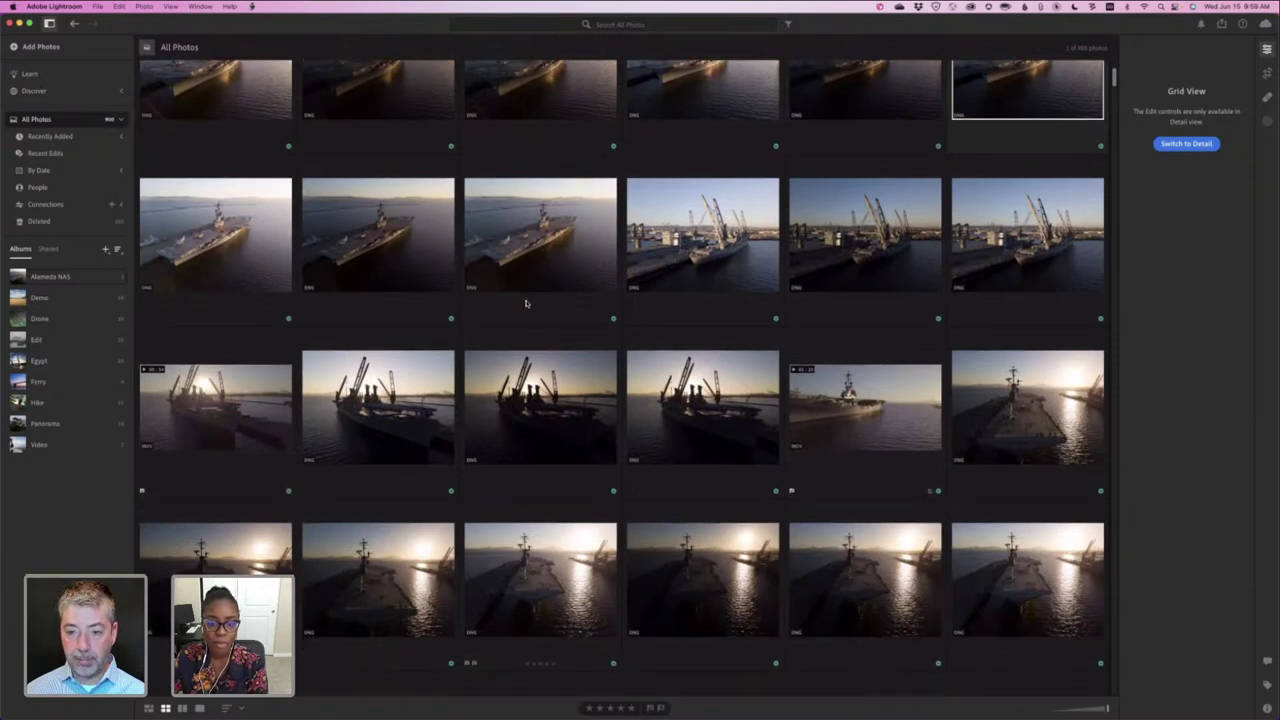
pyautogui.scroll(-1, 527, 303)
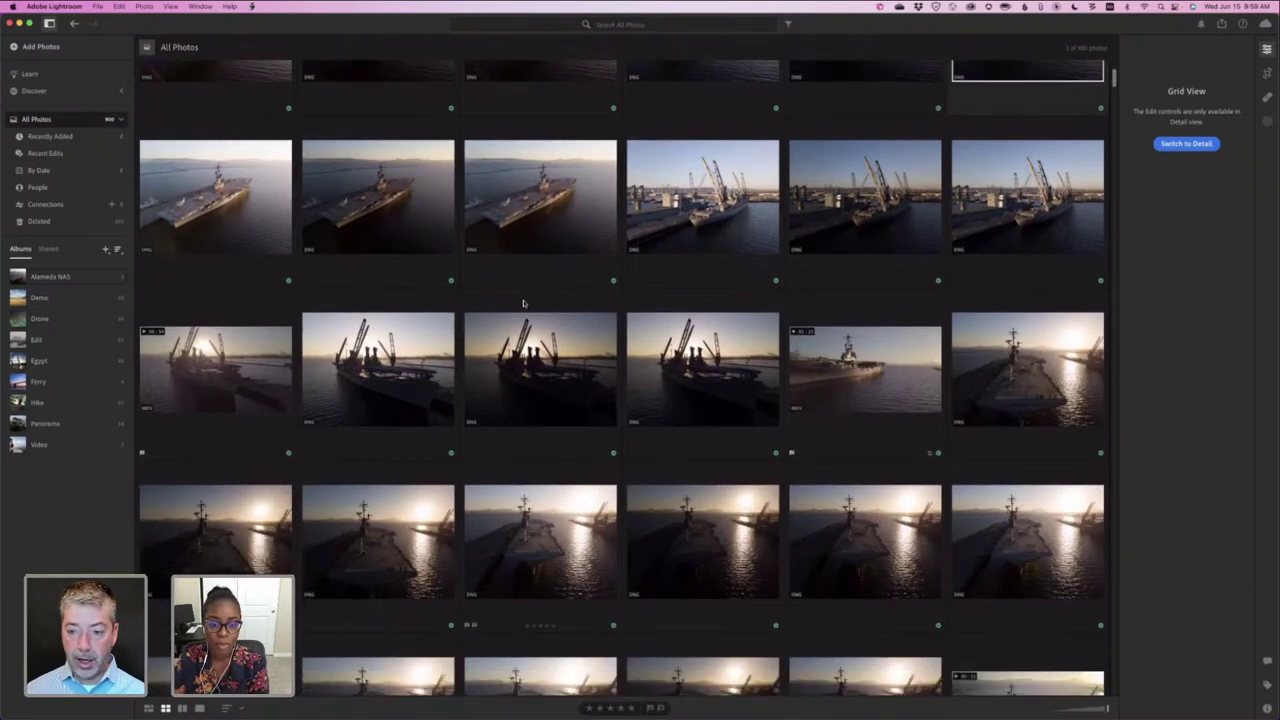
pyautogui.scroll(-2, 530, 302)
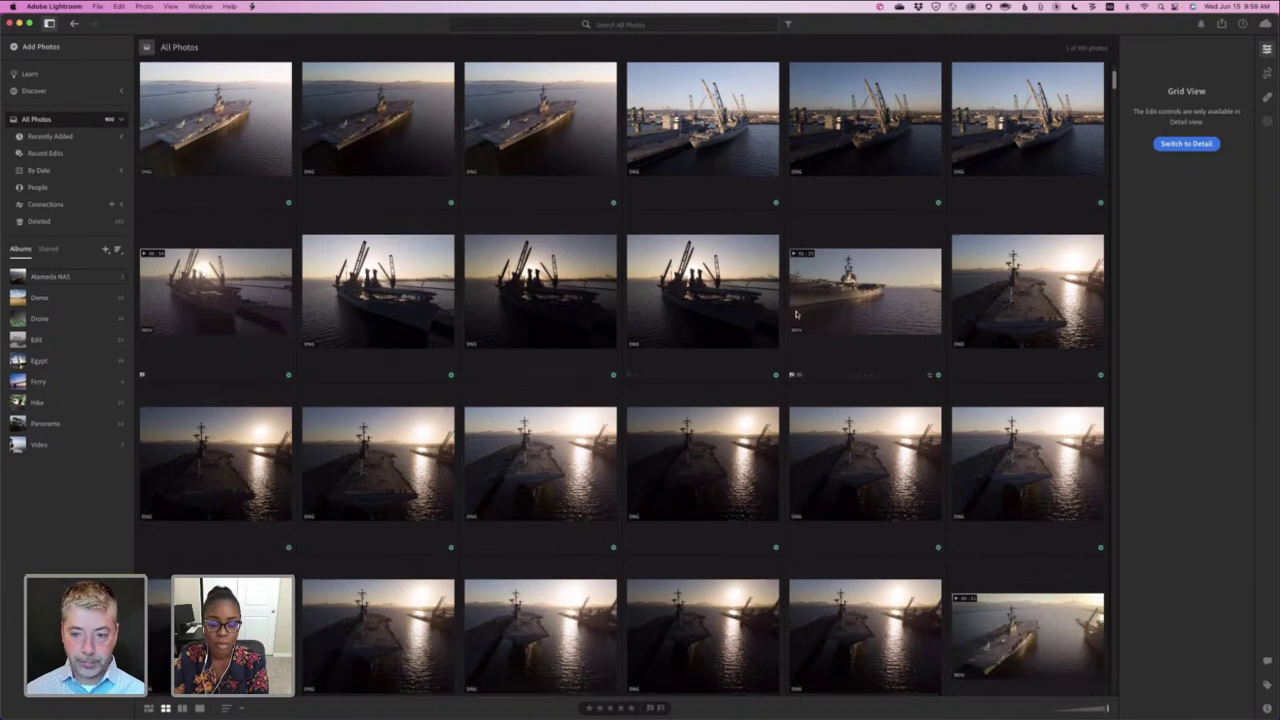
pyautogui.scroll(-2, 797, 314)
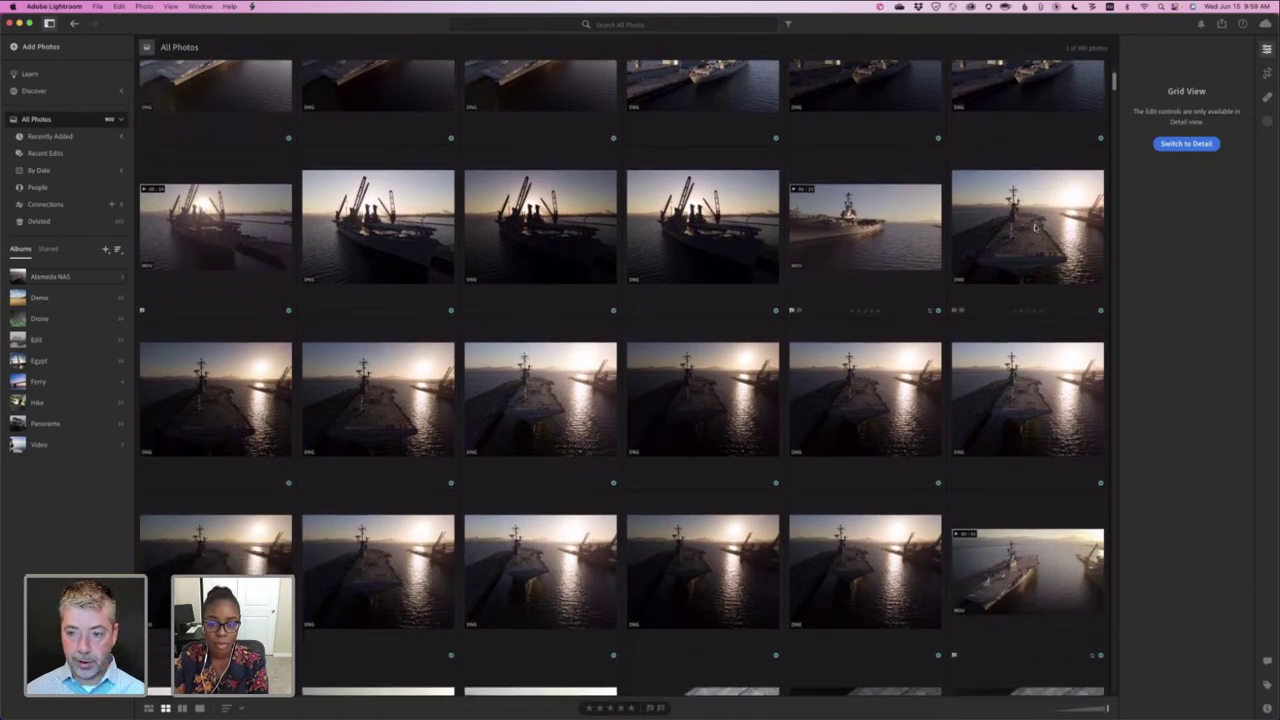
pyautogui.press('e')
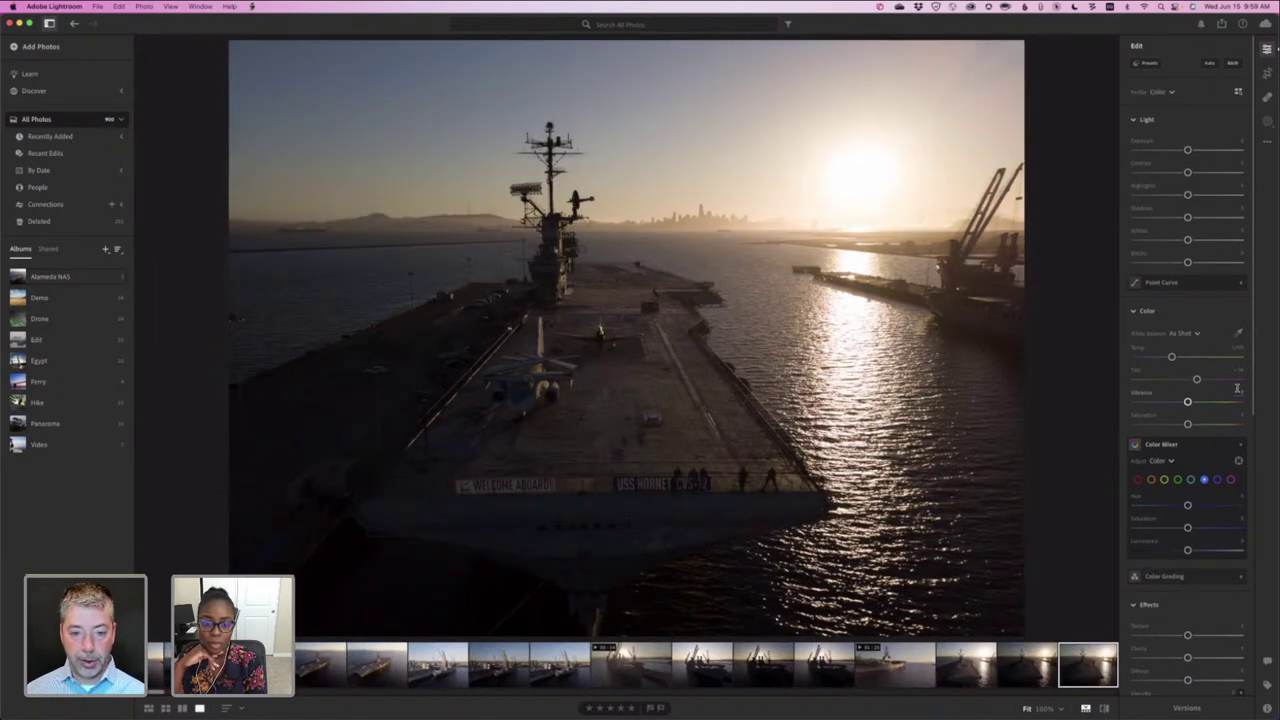
pyautogui.press('Left')
pyautogui.press('Left')
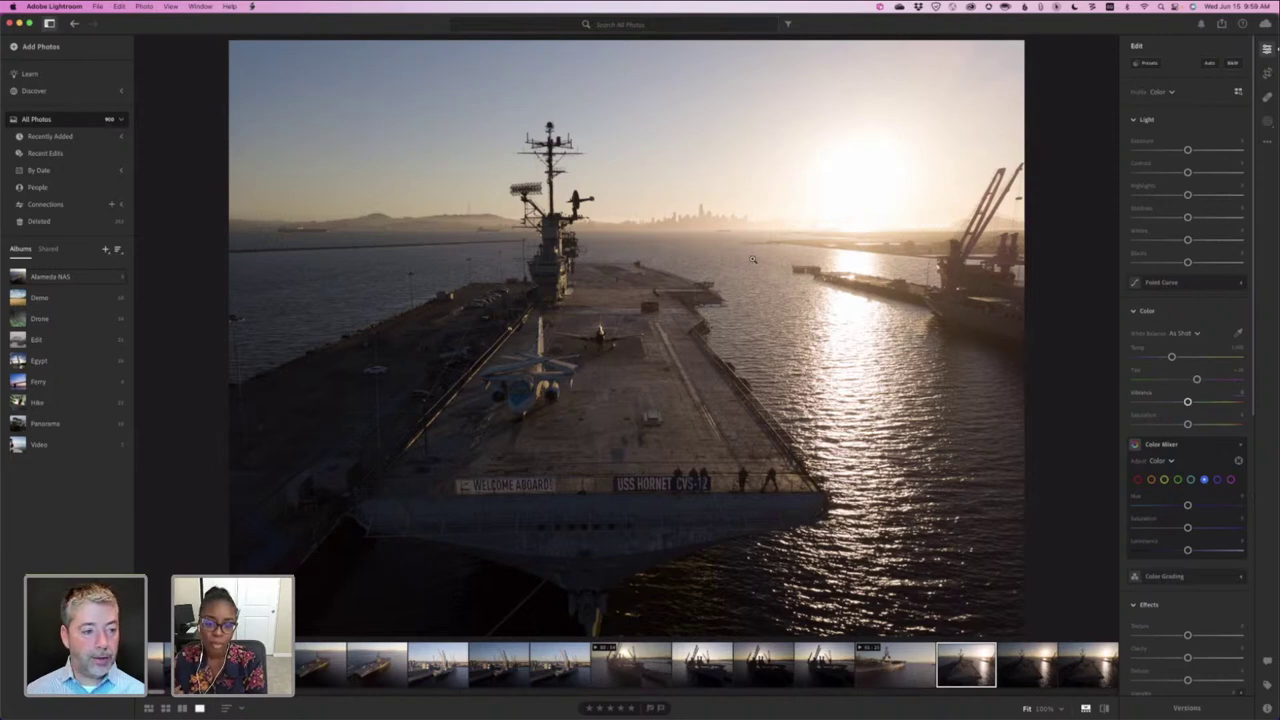
pyautogui.press('g')
# - Flag all photos in the Alameda NAS album as picks
pyautogui.click(91, 280)
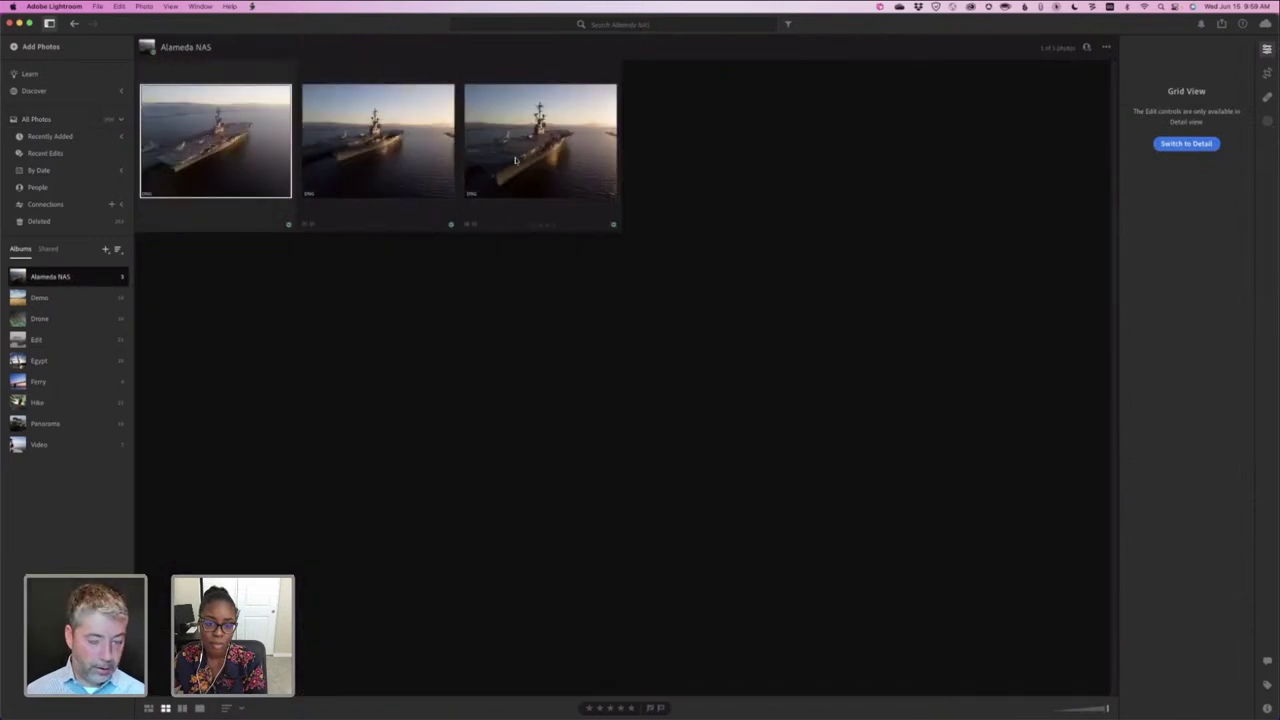
pyautogui.press('super+a')
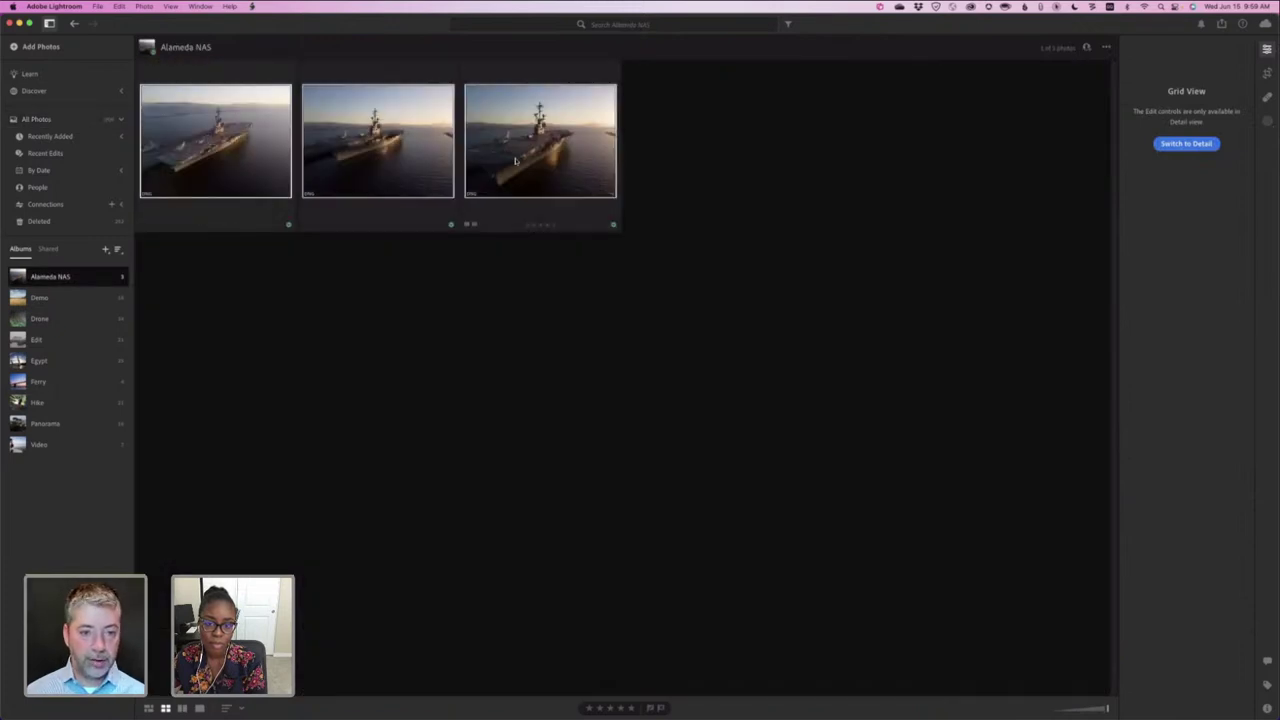
pyautogui.click(466, 225)
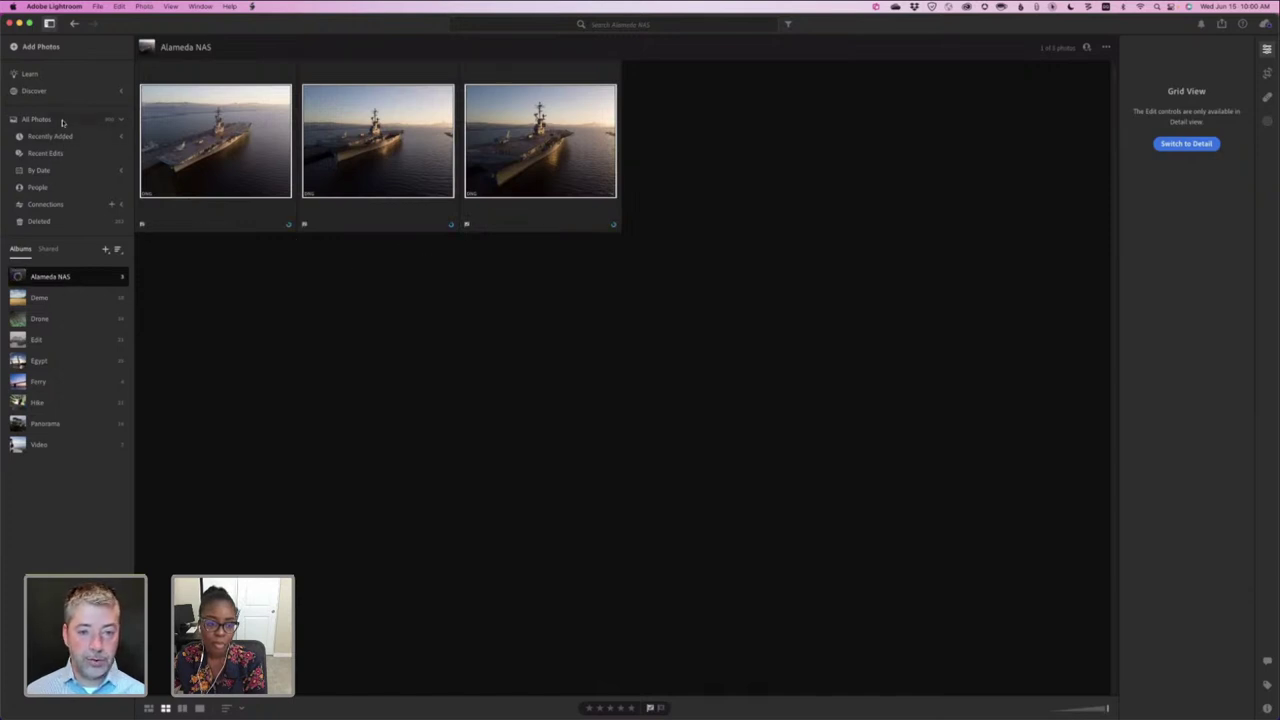
# - Go back to All Photos and compare the backlit carrier deck shots one by one in Detail view
pyautogui.click(62, 121)
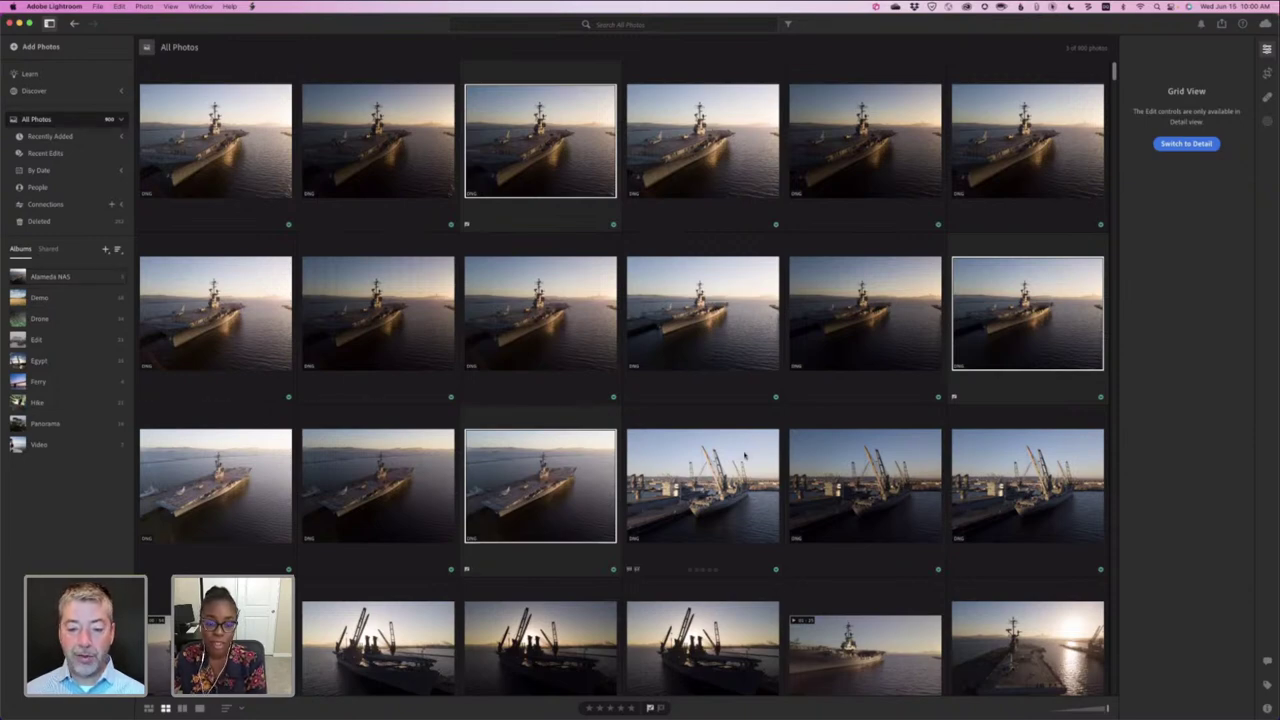
pyautogui.scroll(-5, 743, 455)
pyautogui.scroll(-3, 743, 455)
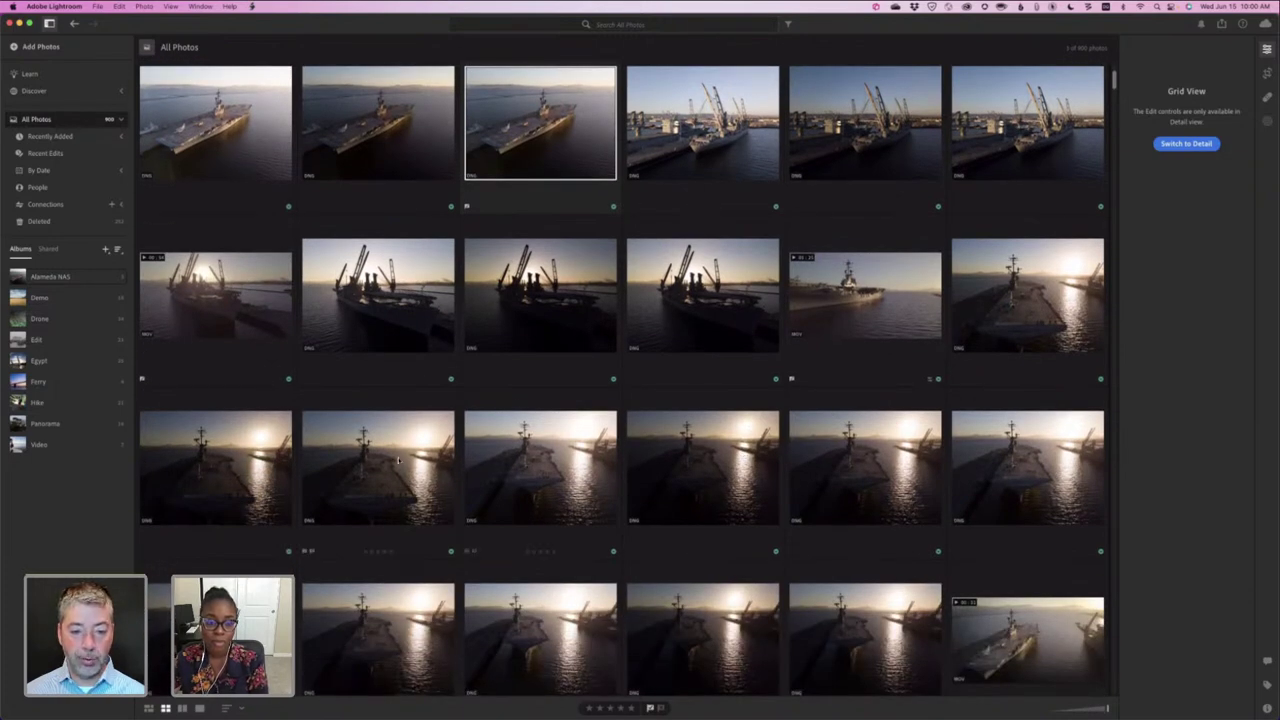
pyautogui.doubleClick(535, 478)
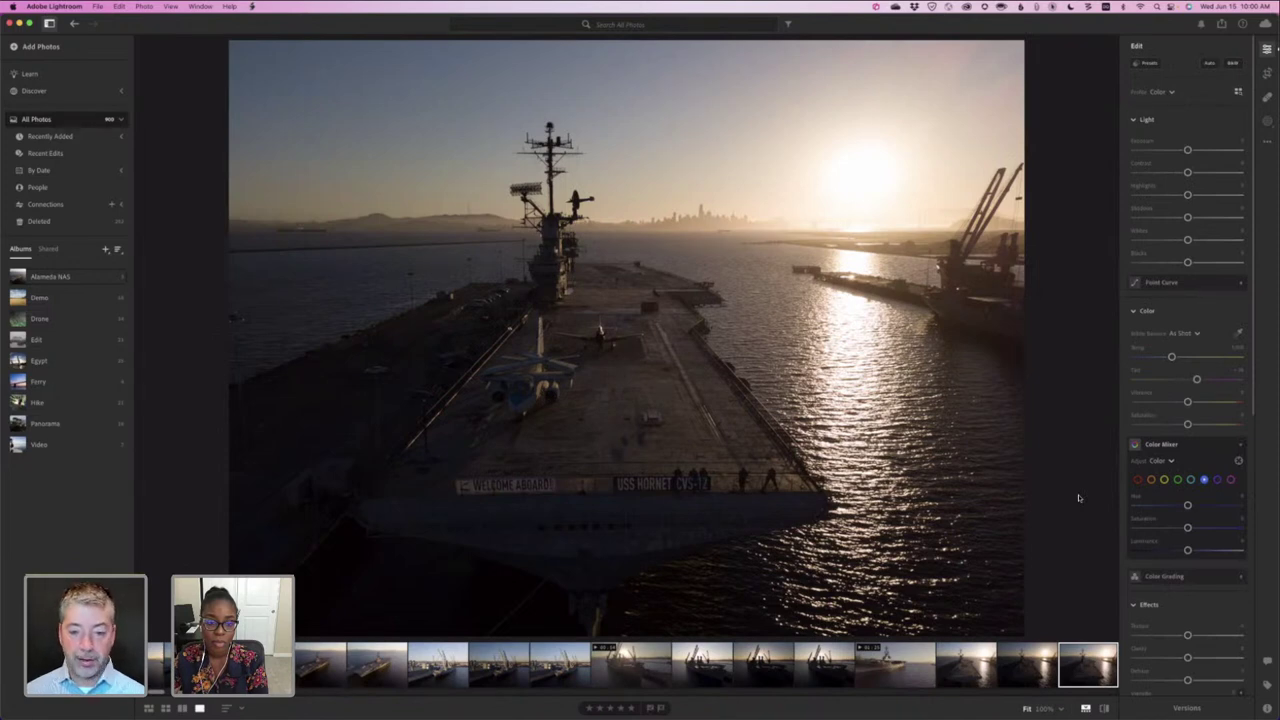
pyautogui.press('Right')
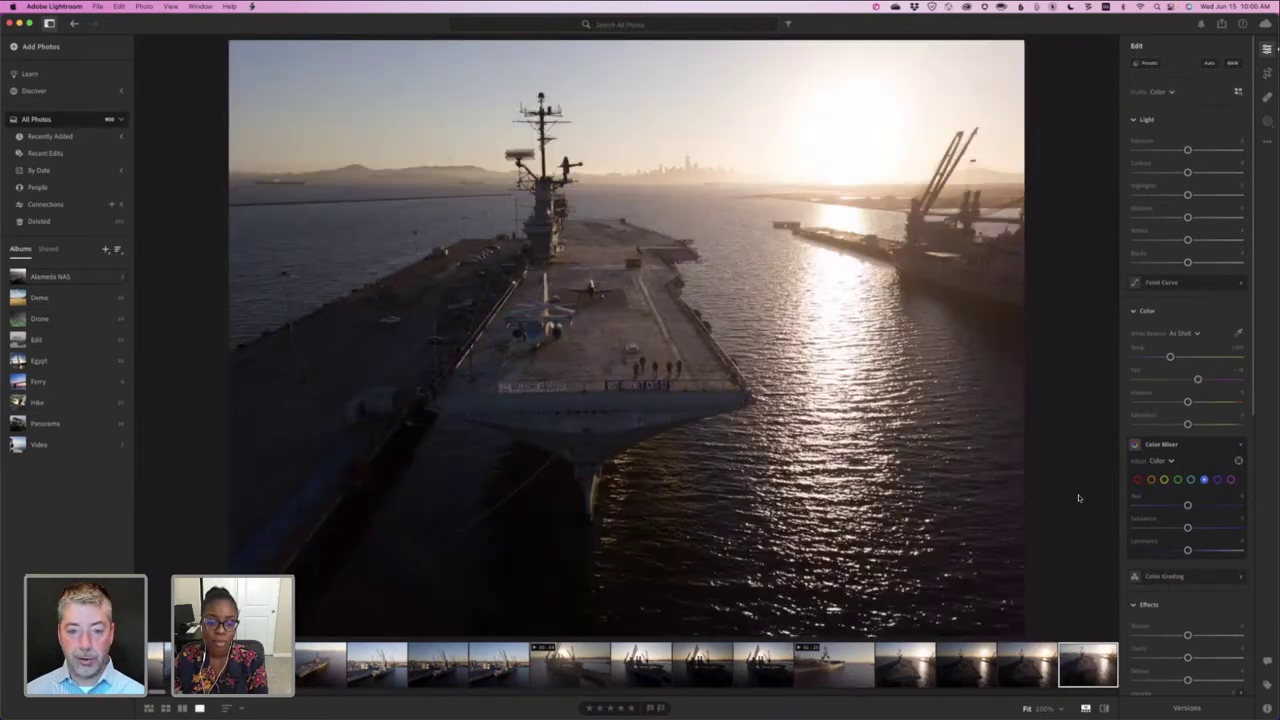
pyautogui.press('Right')
pyautogui.press('Right')
pyautogui.press('Right')
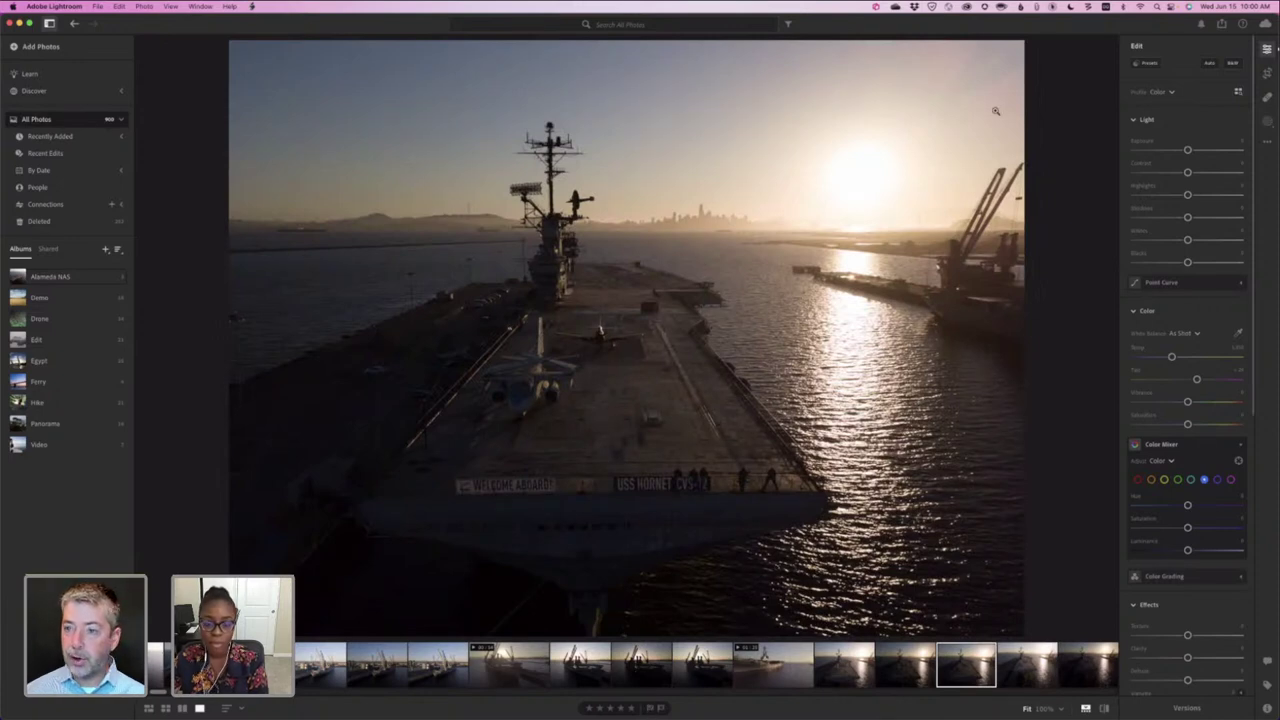
# - Turn on the pointer highlight and point out the flag controls under the selected backlit carrier photo in the grid
pyautogui.click(1053, 7)
pyautogui.click(1078, 21)
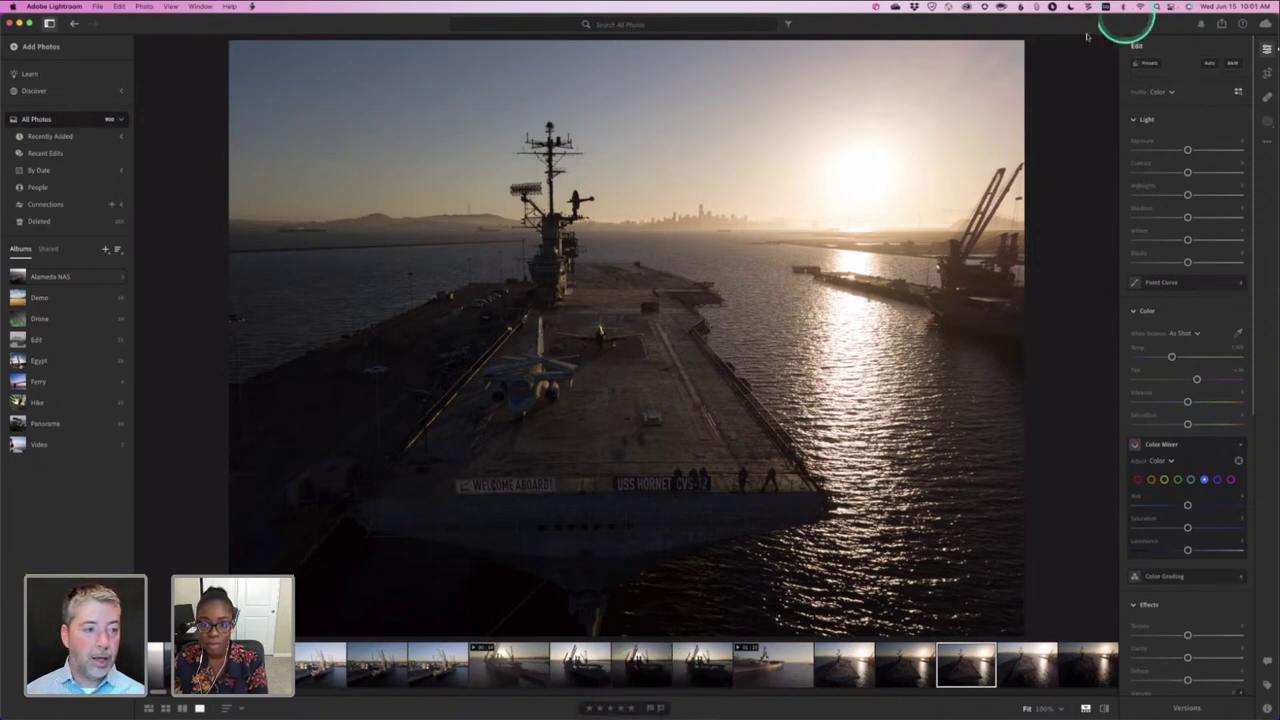
pyautogui.press('g')
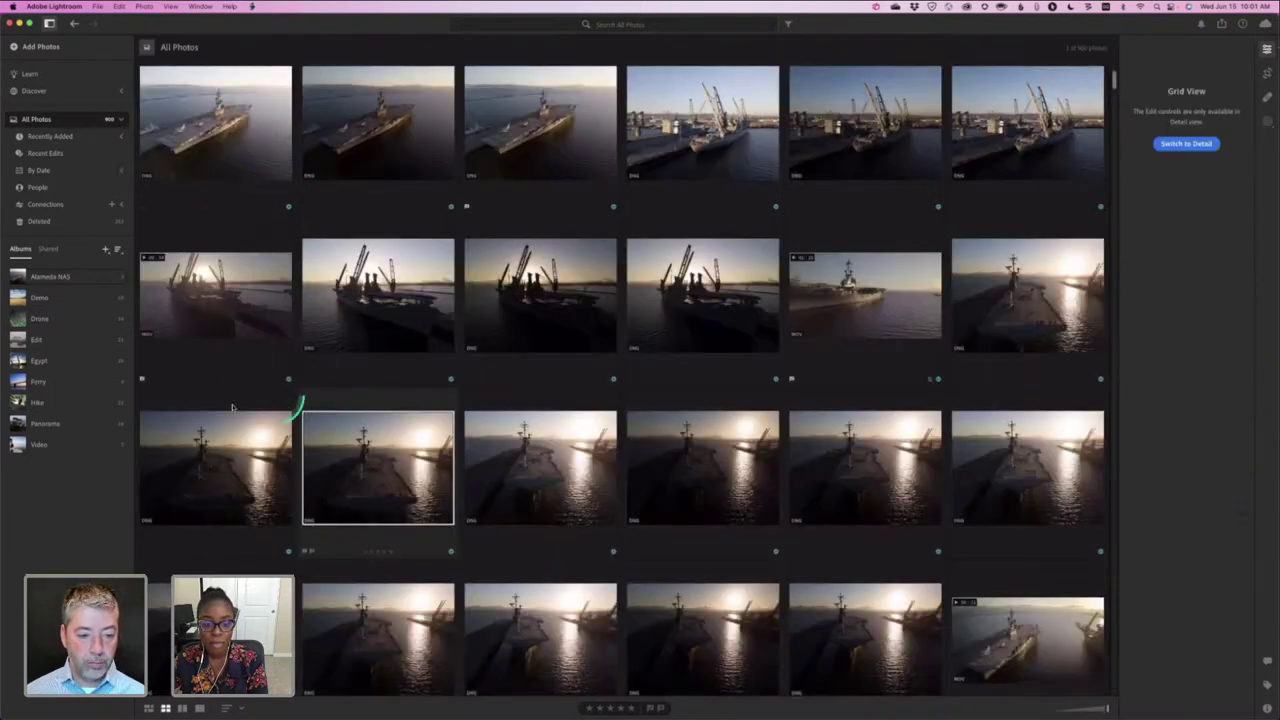
pyautogui.click(310, 550)
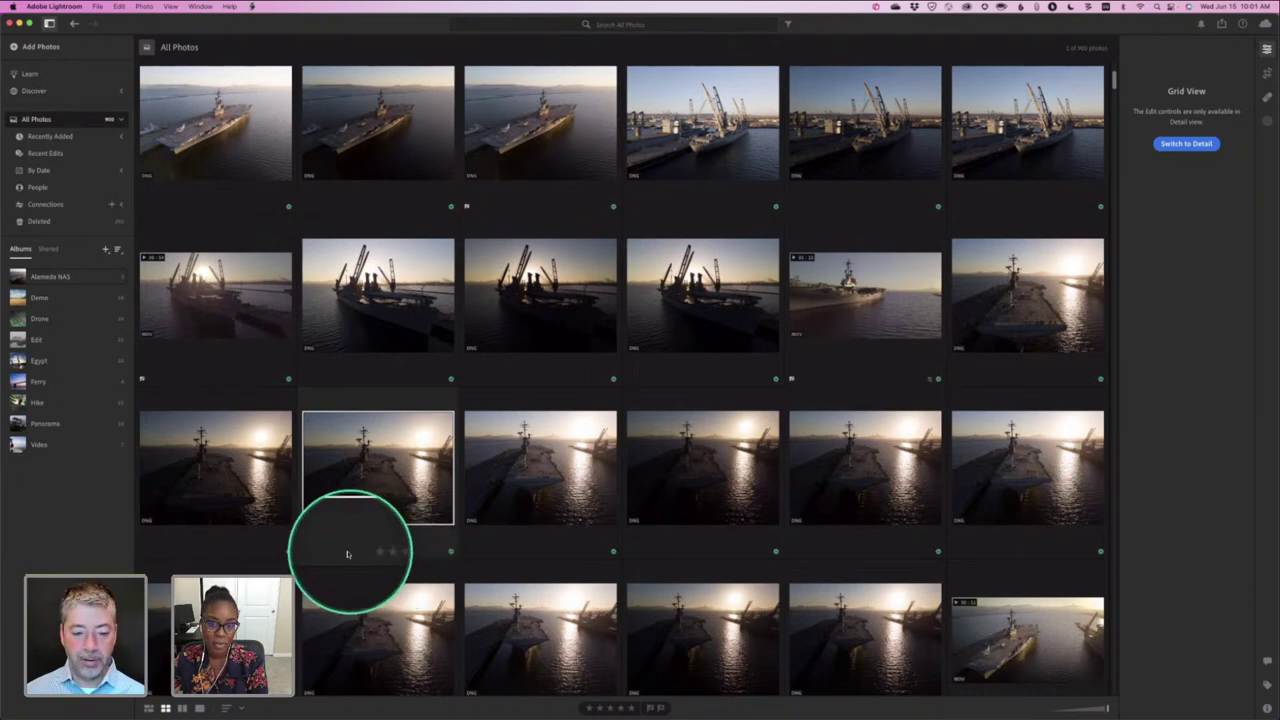
pyautogui.click(304, 551)
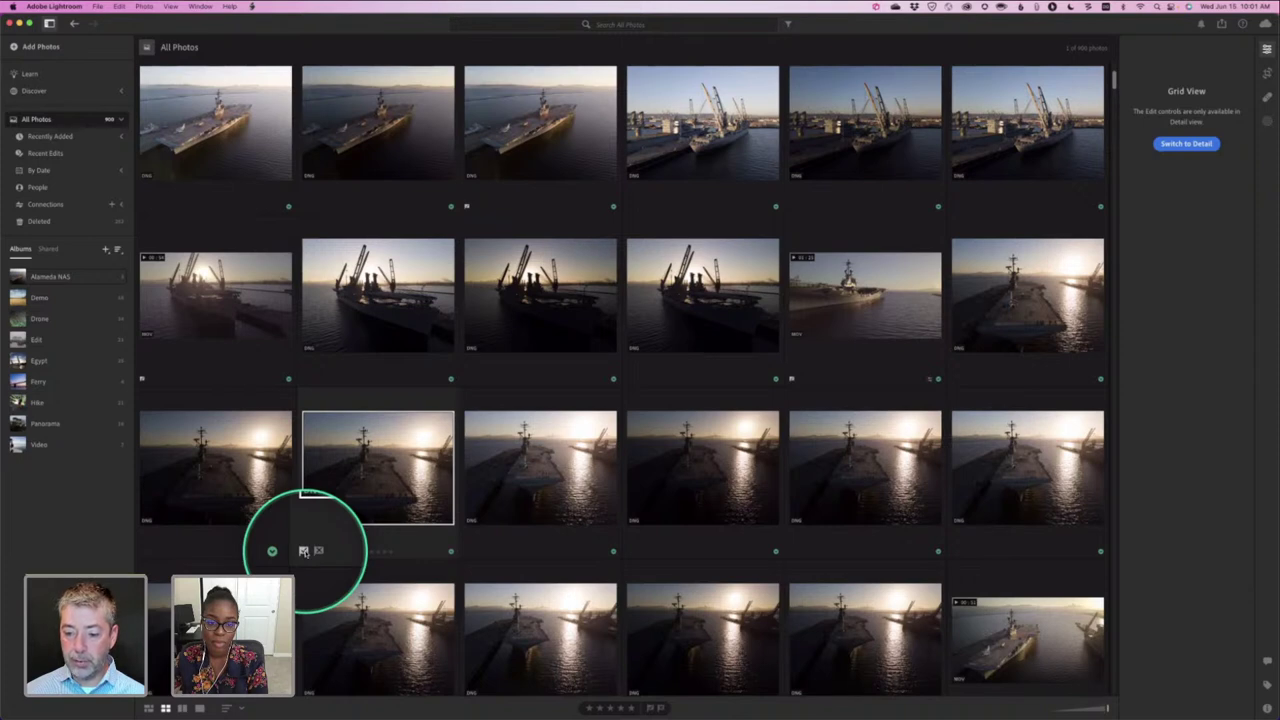
# - Look over the carrier shots in Photo Grid view, which hides flags and ratings, and turn off the pointer highlight
pyautogui.click(148, 708)
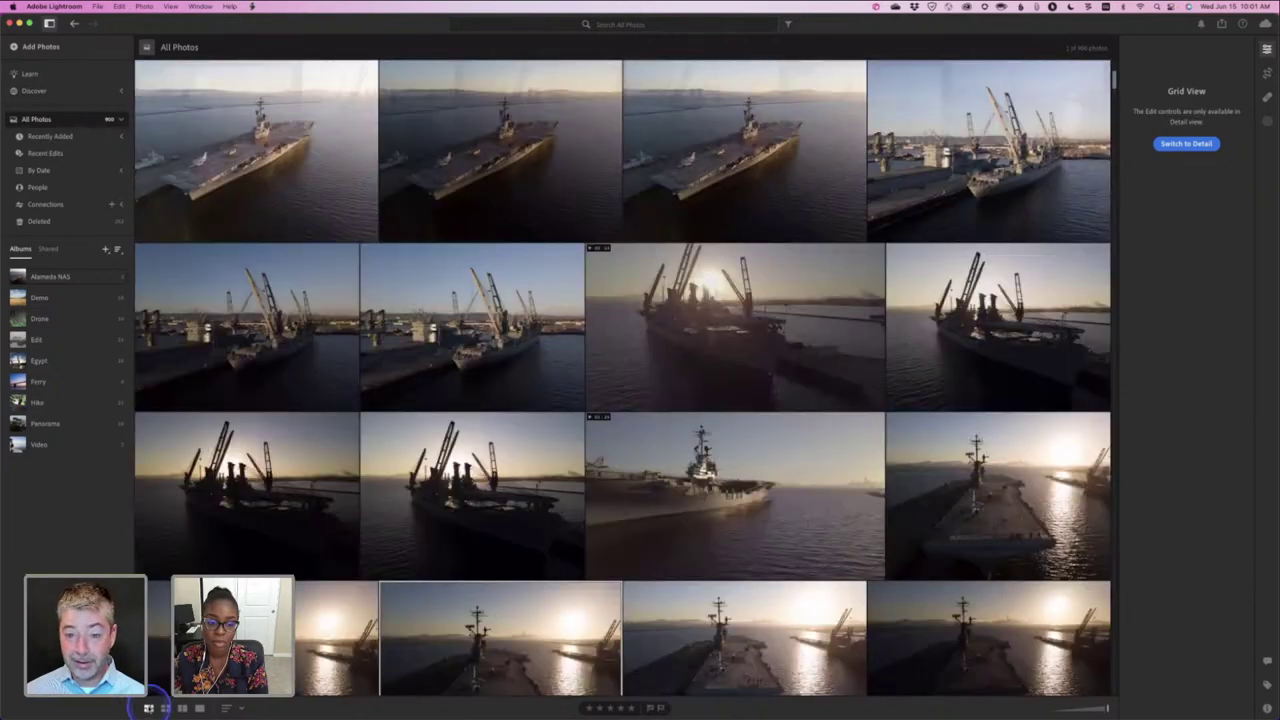
pyautogui.scroll(-3, 380, 643)
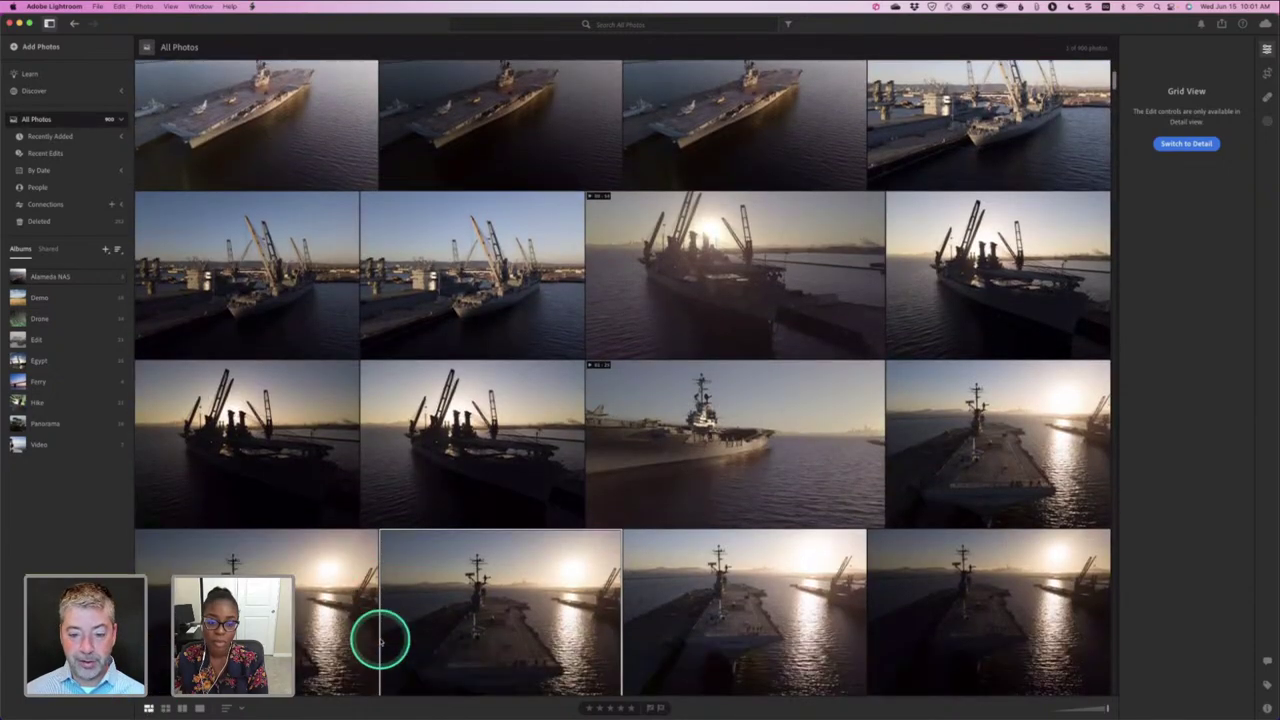
pyautogui.scroll(-8, 380, 643)
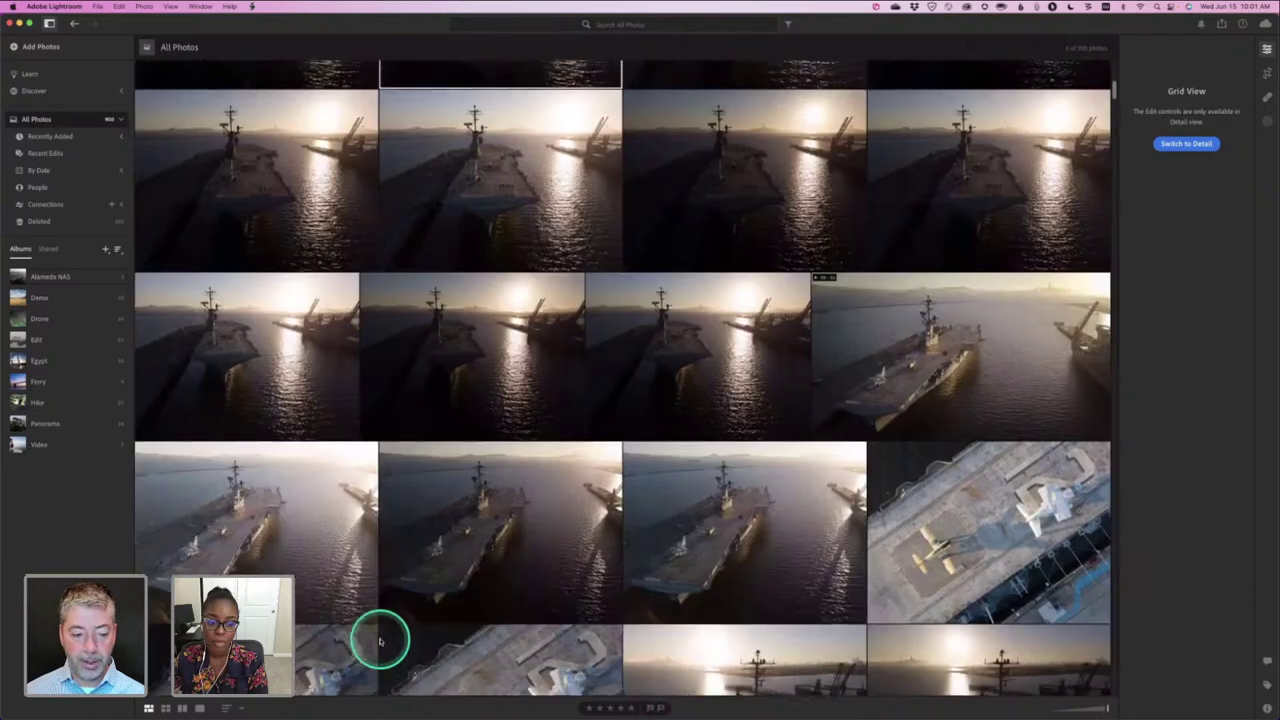
pyautogui.scroll(2, 380, 637)
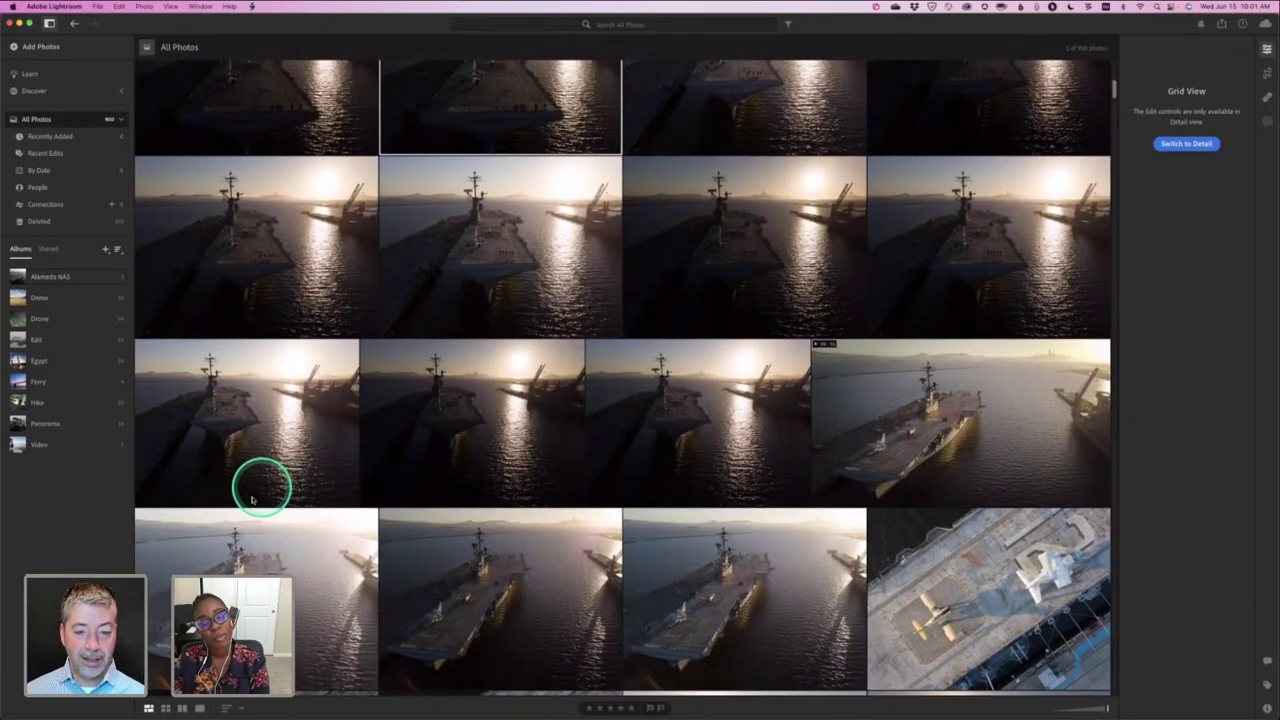
pyautogui.click(1052, 7)
pyautogui.click(1059, 22)
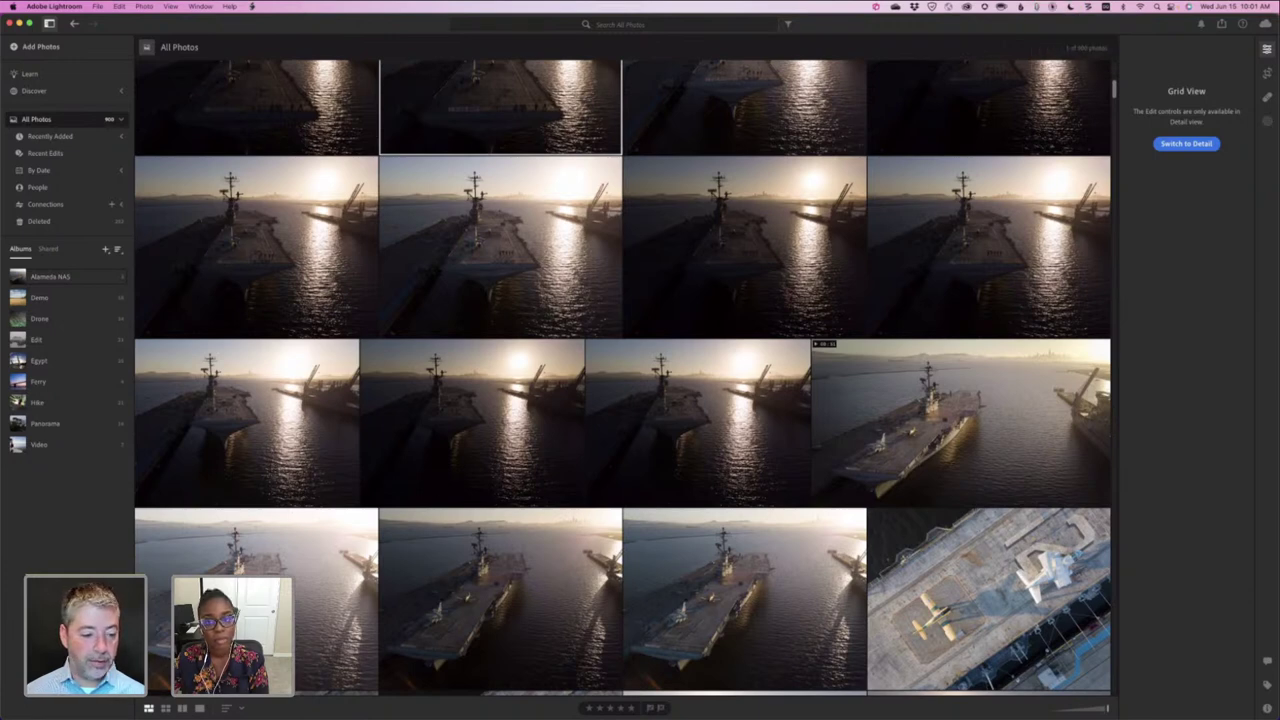
# - Return to Square Grid view and flag the selected backlit carrier photo as a pick
pyautogui.click(165, 708)
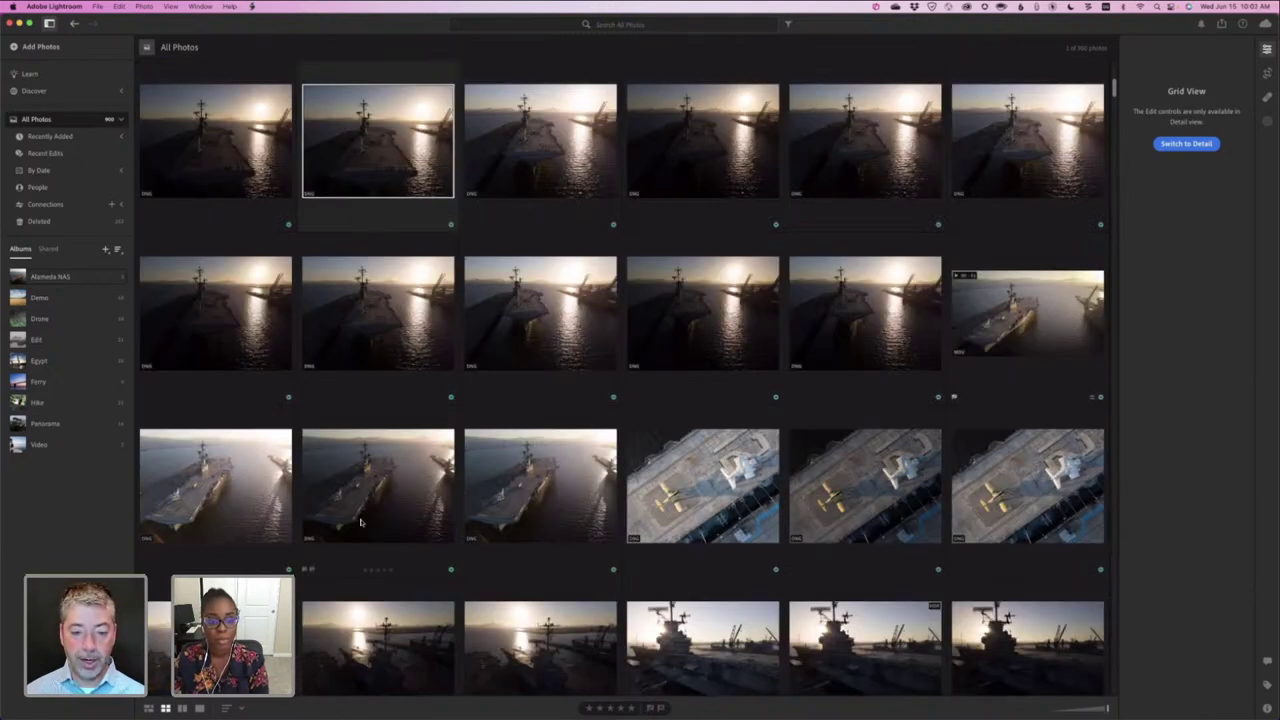
pyautogui.scroll(3, 438, 490)
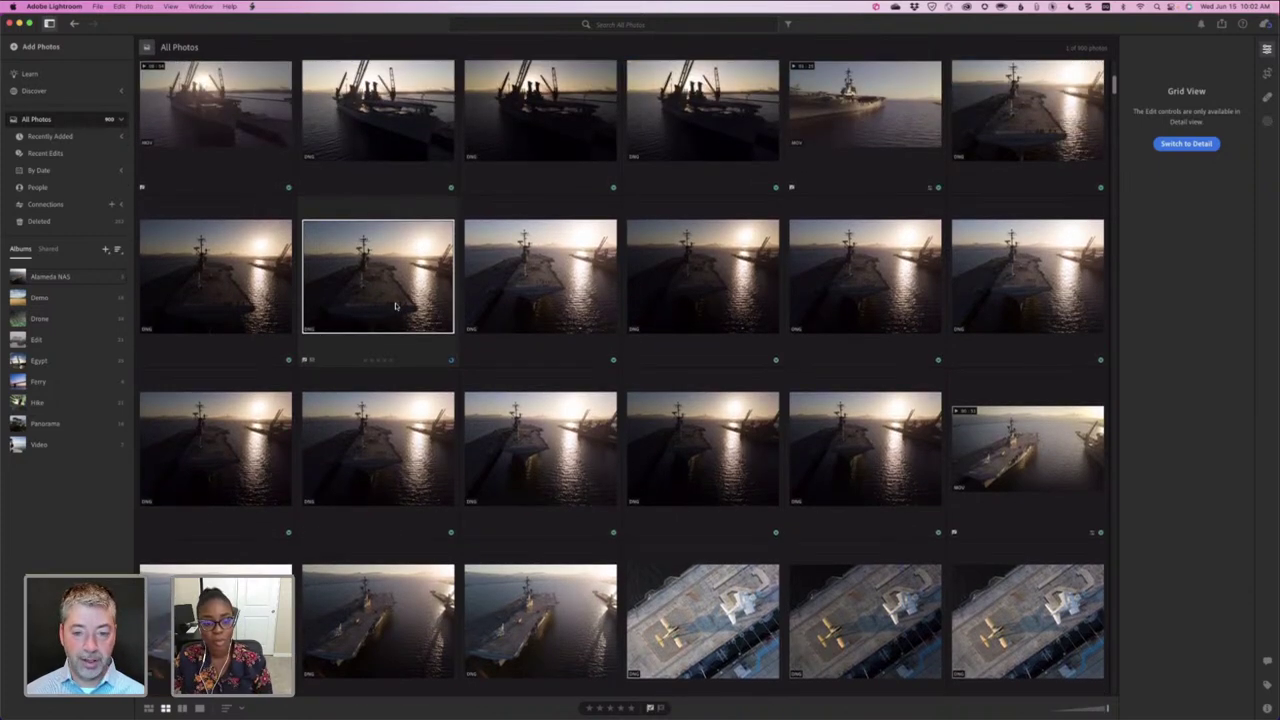
pyautogui.scroll(-1, 395, 306)
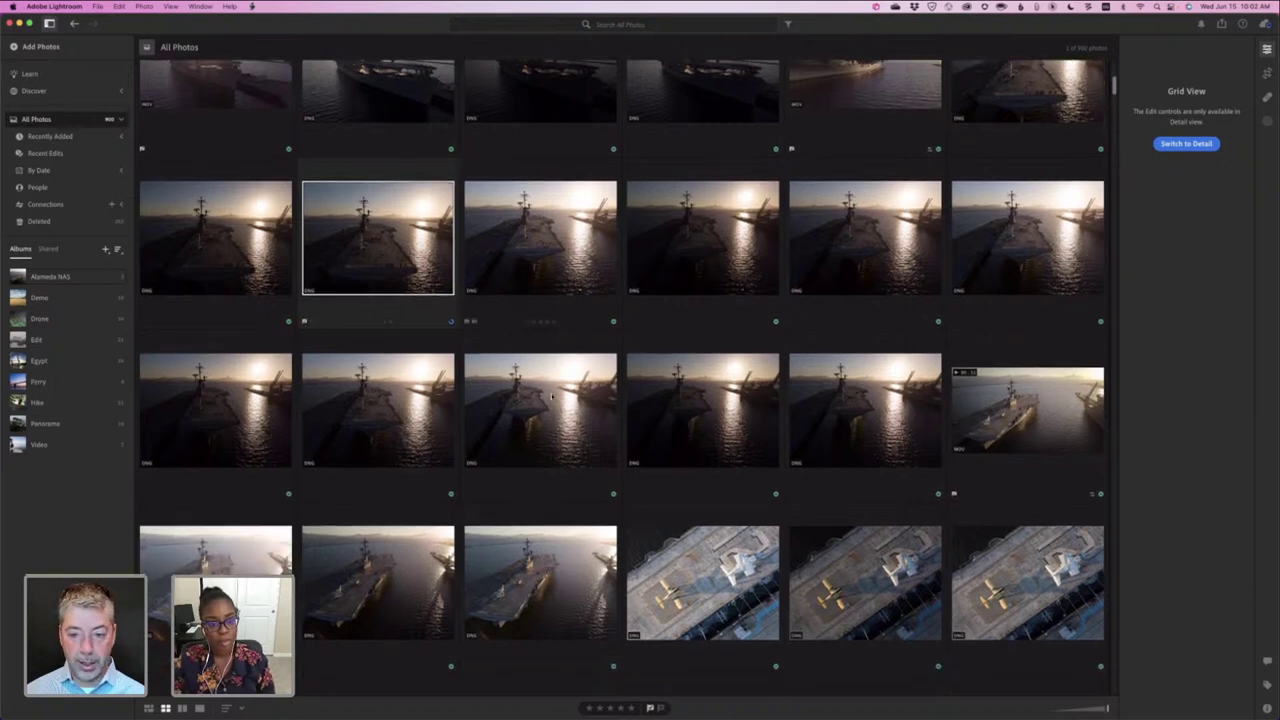
# - View the flagged carrier video in Detail view, and flag the carrier photo directly below the previously flagged one as a pick
pyautogui.doubleClick(1008, 413)
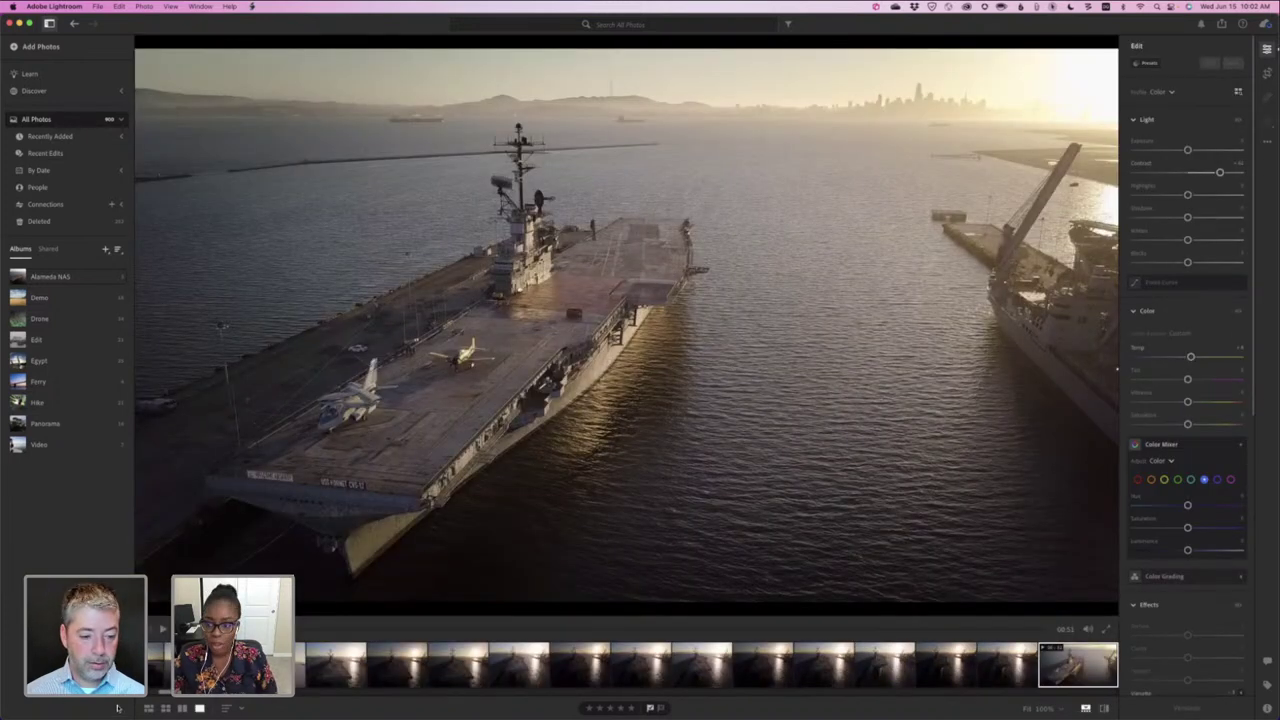
pyautogui.click(166, 708)
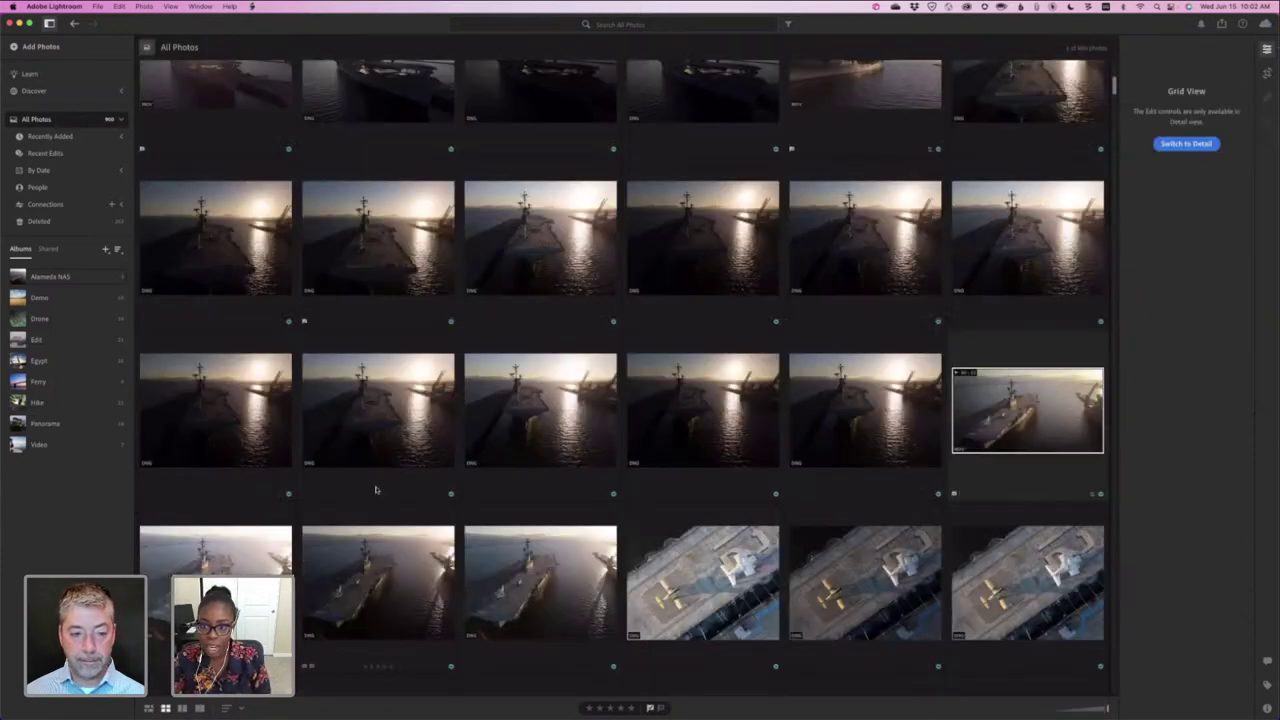
pyautogui.doubleClick(376, 431)
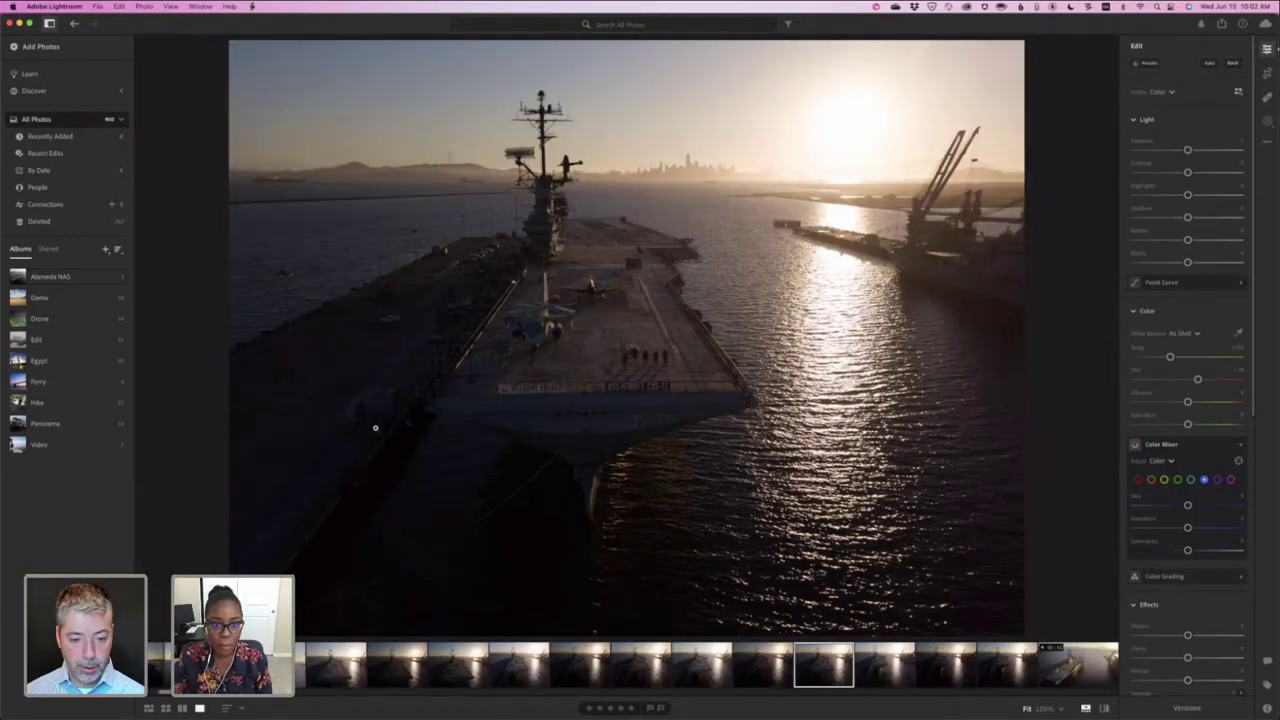
pyautogui.press('p')
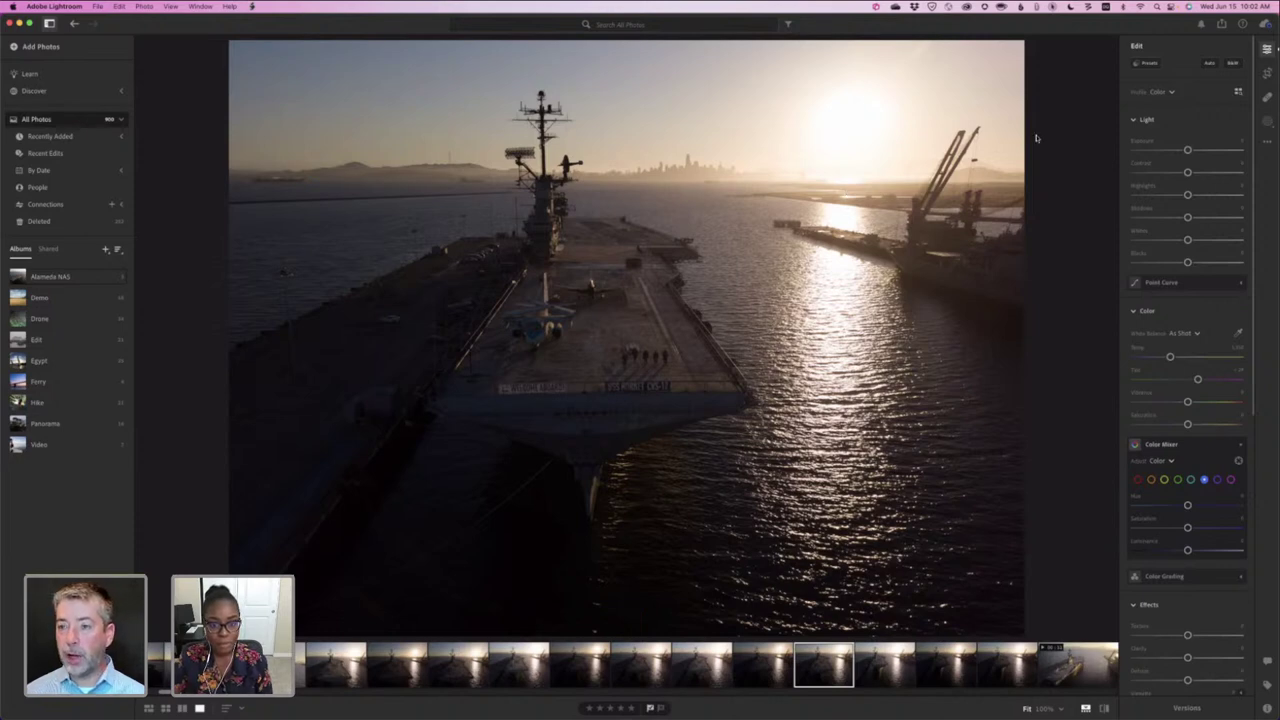
# - Switch the keyboard input source to U.S. and back to Dvorak – QWERTY ⌘
pyautogui.click(1105, 7)
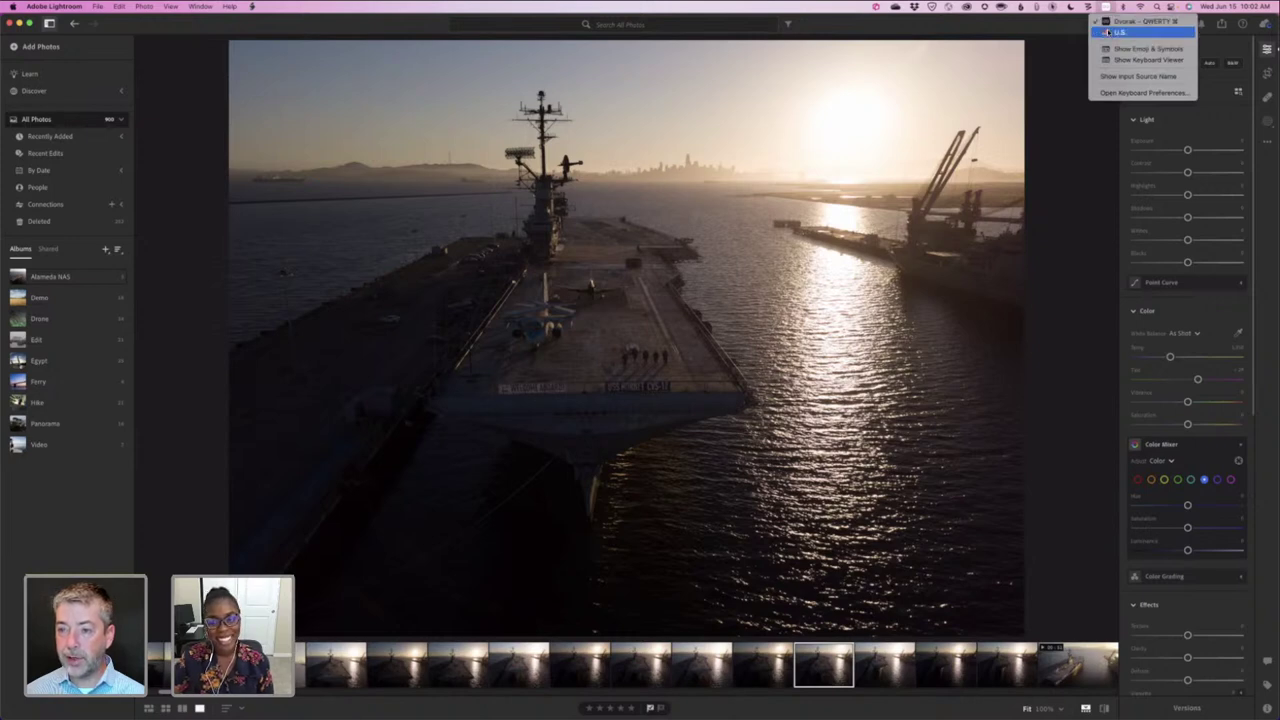
pyautogui.click(1107, 32)
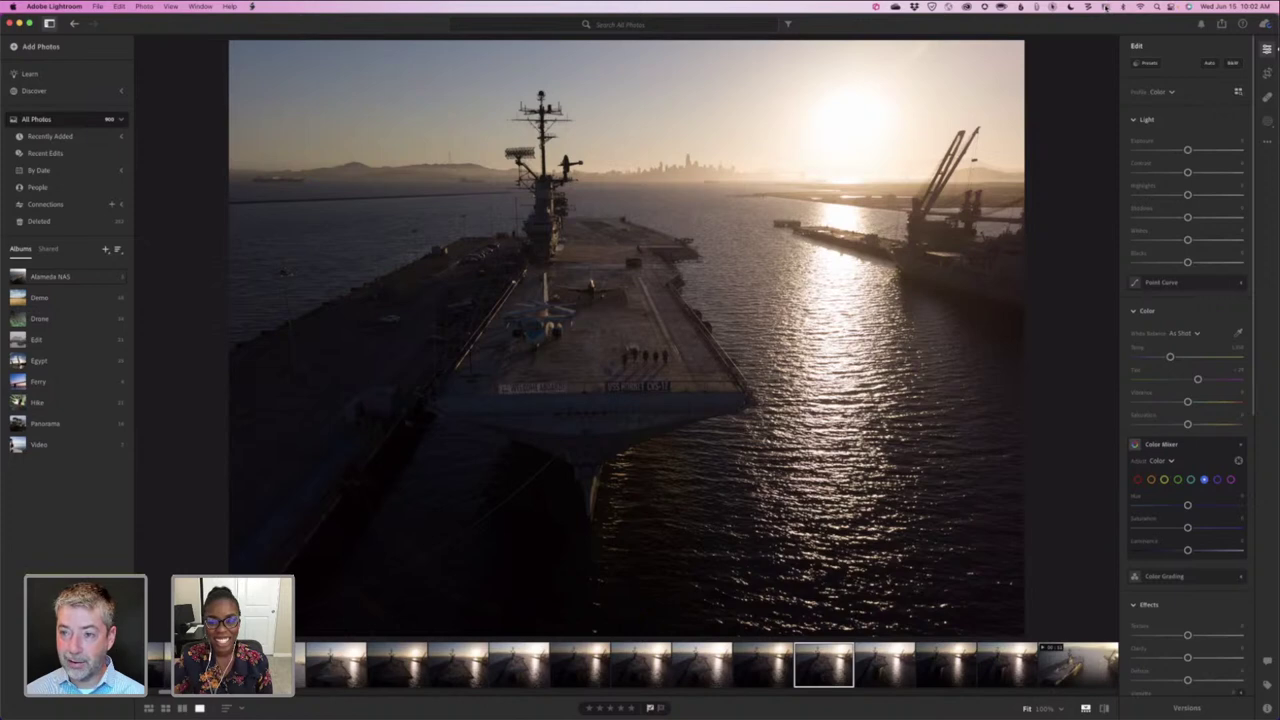
pyautogui.click(1105, 7)
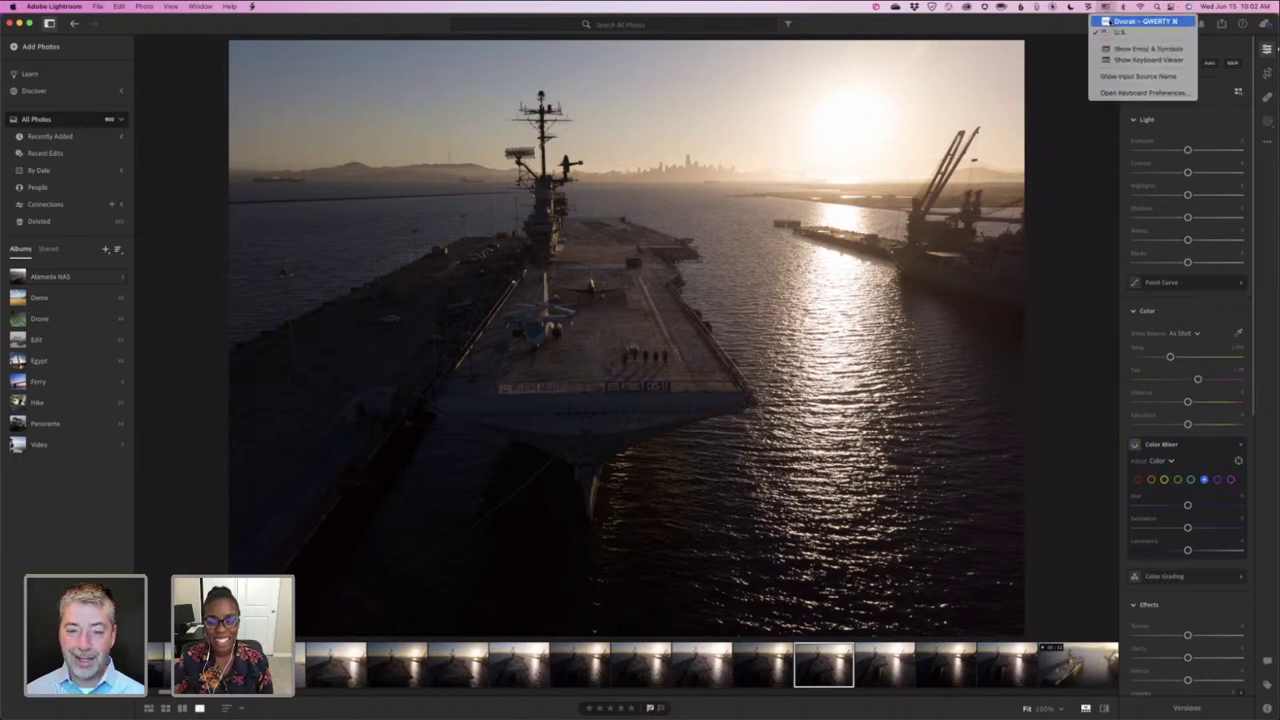
pyautogui.click(340, 180)
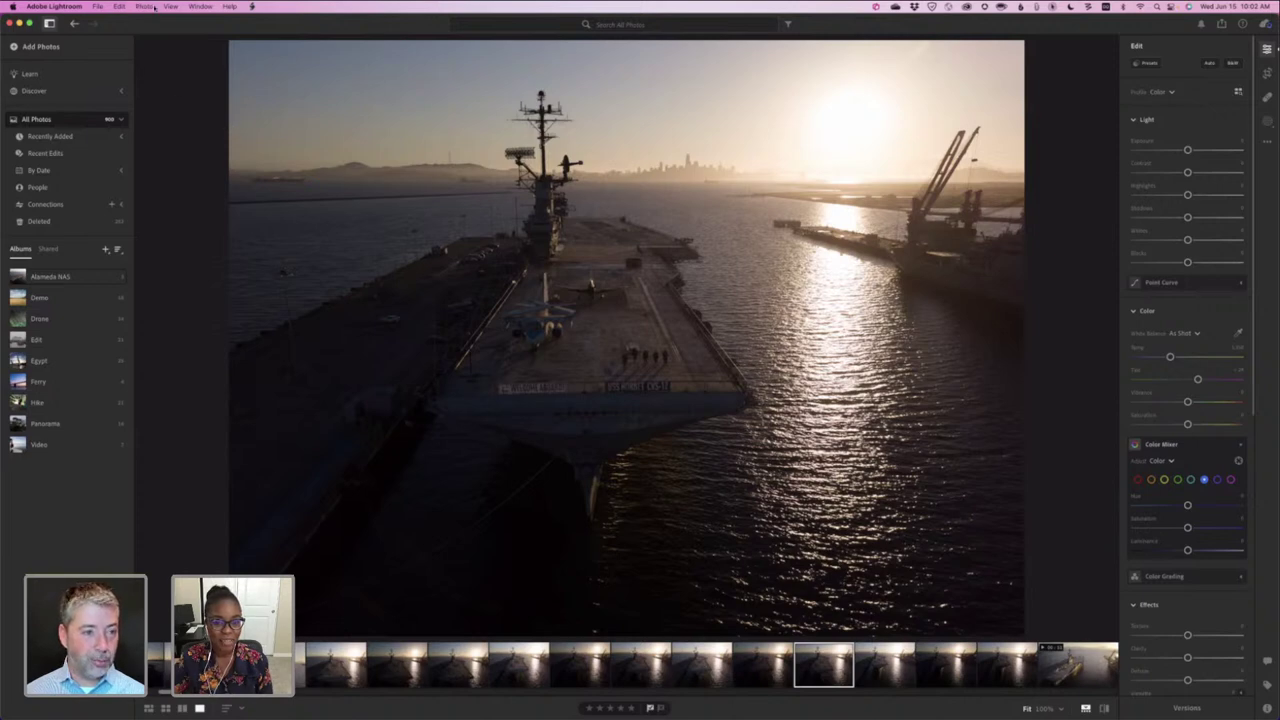
# - Look over the rating and flag commands available for the open carrier photo, and return to the Square Grid view
pyautogui.click(145, 7)
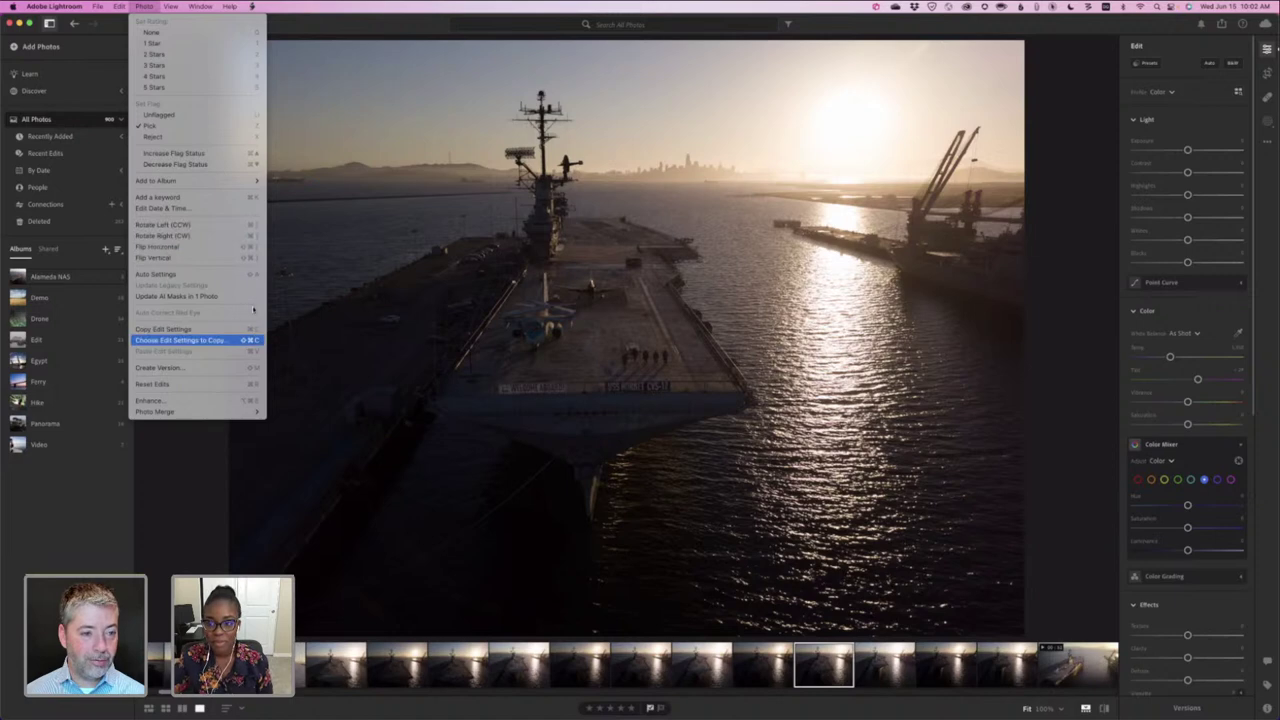
pyautogui.click(145, 7)
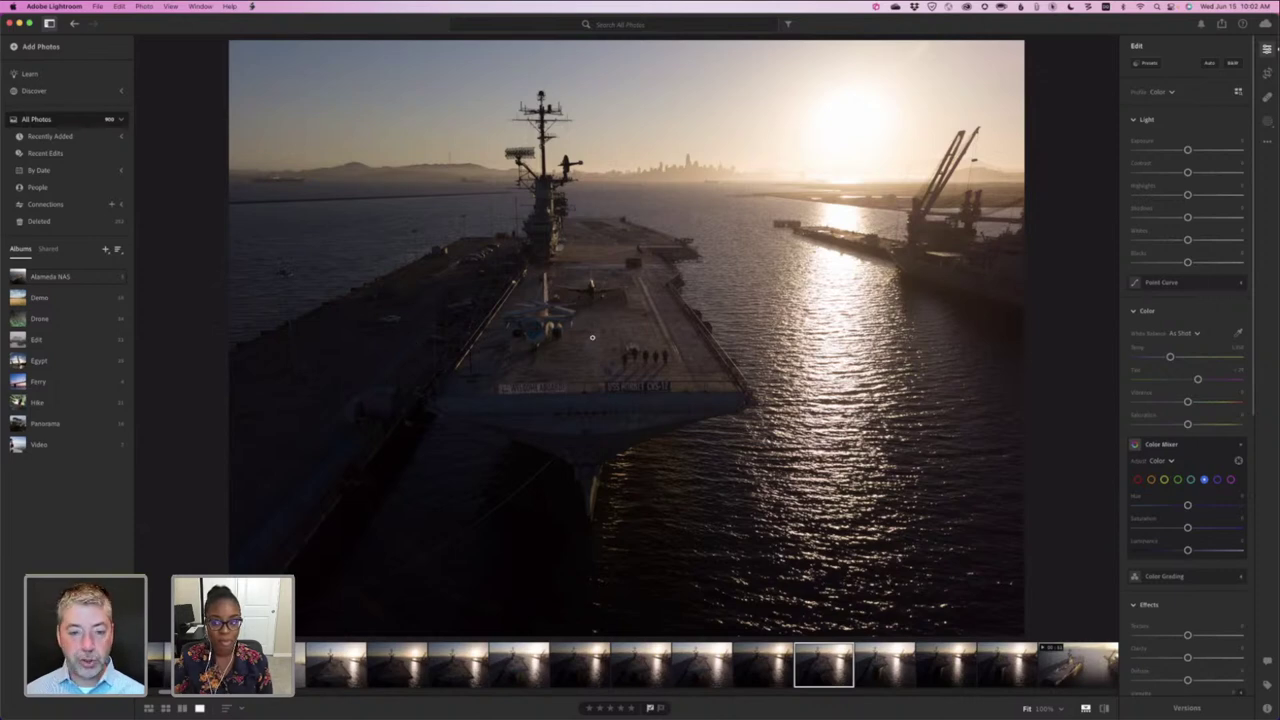
pyautogui.press('g')
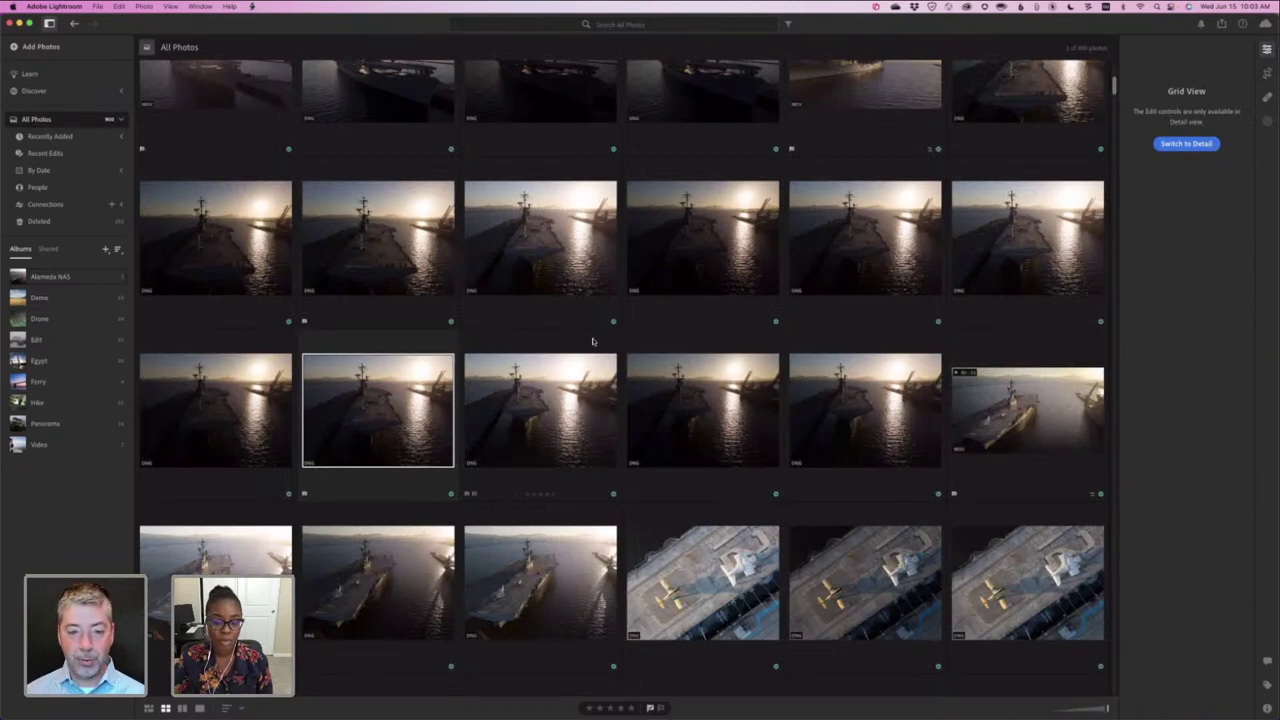
# - Switch to the mirrored iPhone, view the carrier shots in Lightroom mobile's Review mode, and return to Lightroom on the desktop
pyautogui.press('super+Tab')
pyautogui.press('super+Tab')
pyautogui.press('super+Tab')
pyautogui.press('super+Tab')
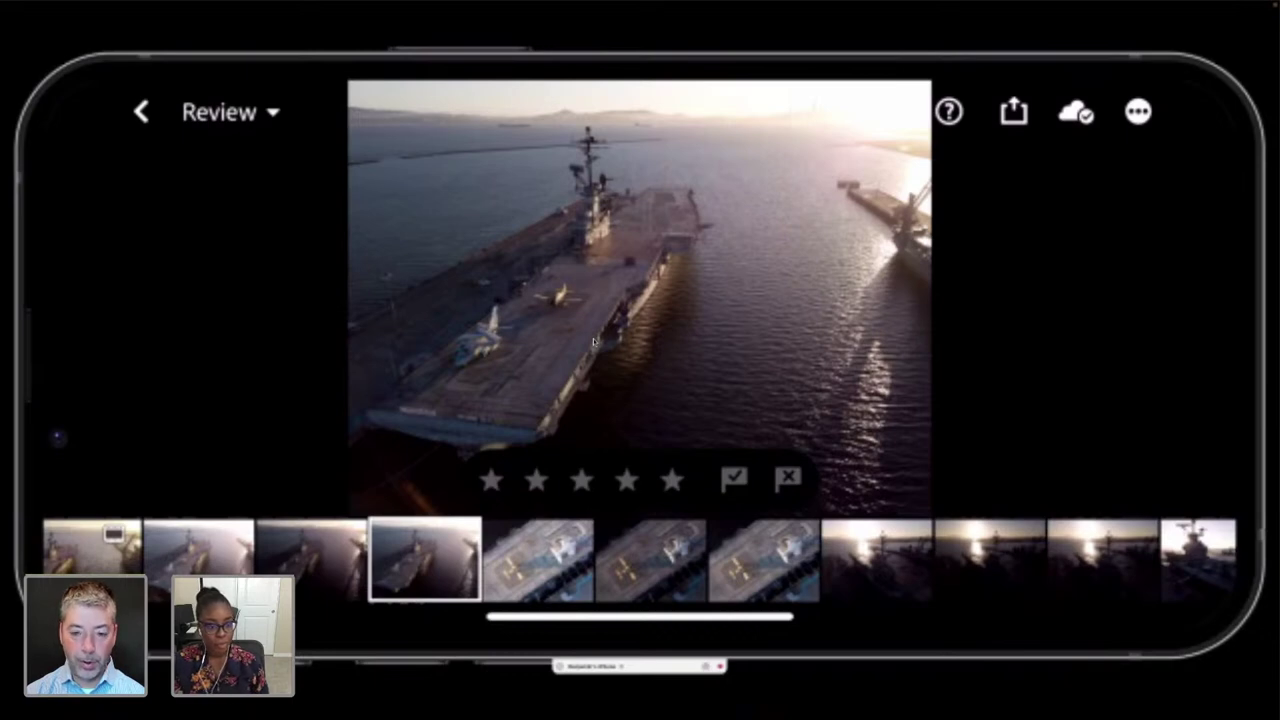
pyautogui.click(594, 342)
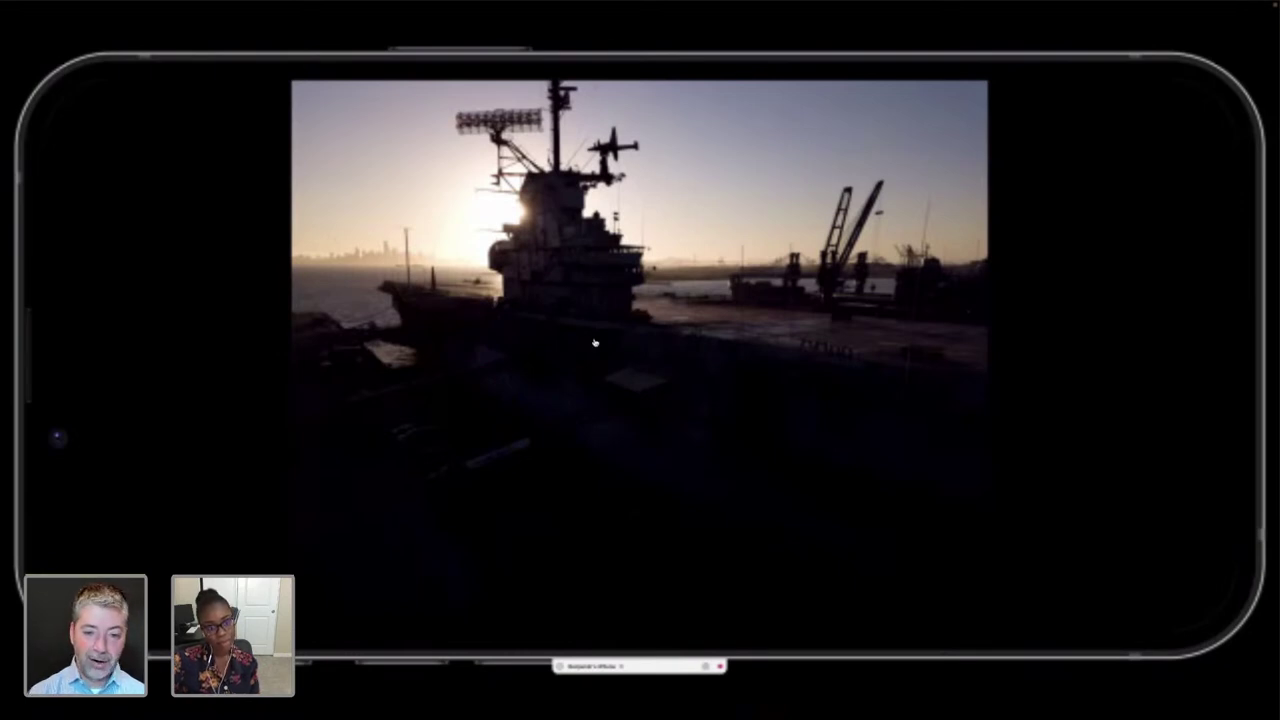
pyautogui.press('super+Tab')
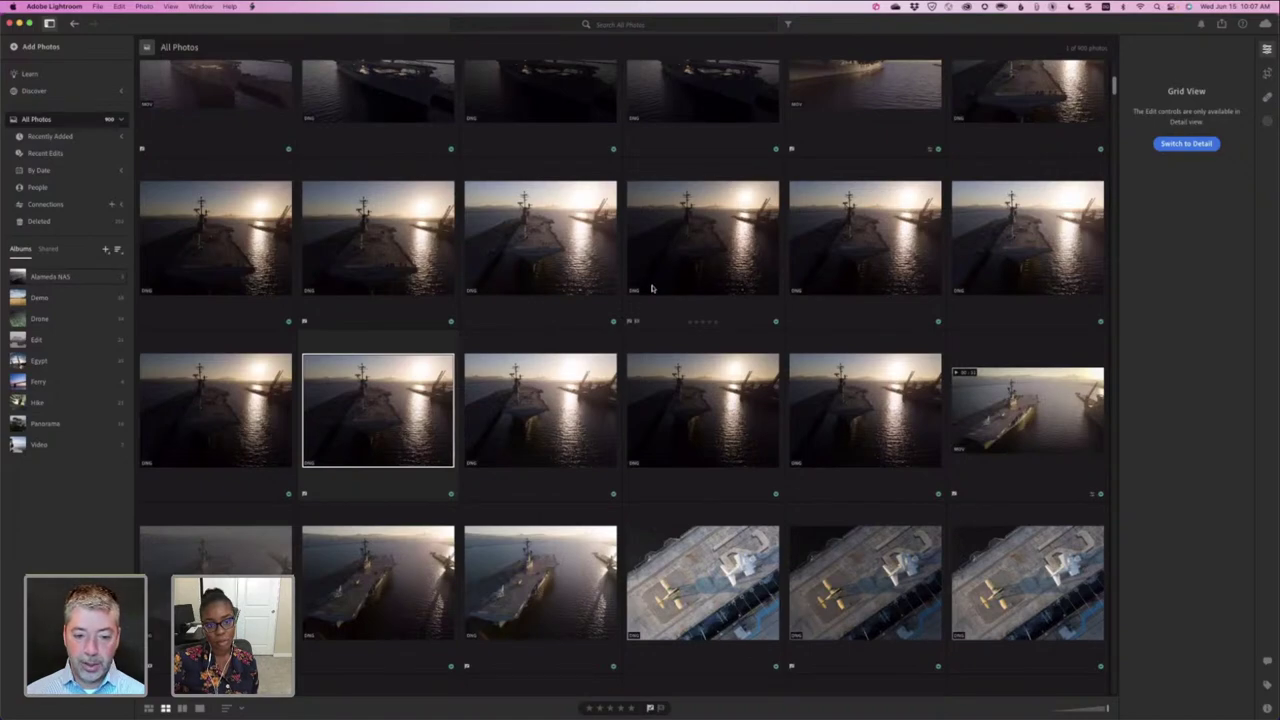
# - Compare the backlit control tower shots in All Photos with the already flagged carrier photos above them
pyautogui.scroll(-6, 677, 319)
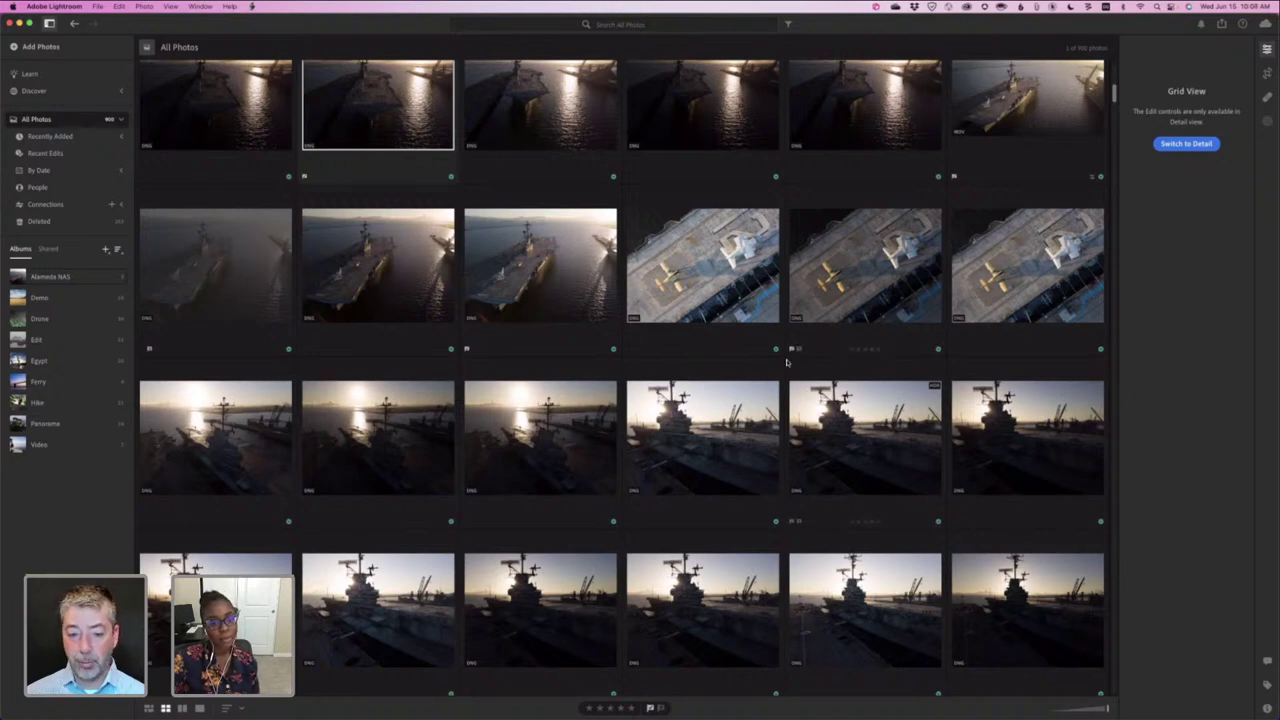
pyautogui.scroll(-8, 777, 365)
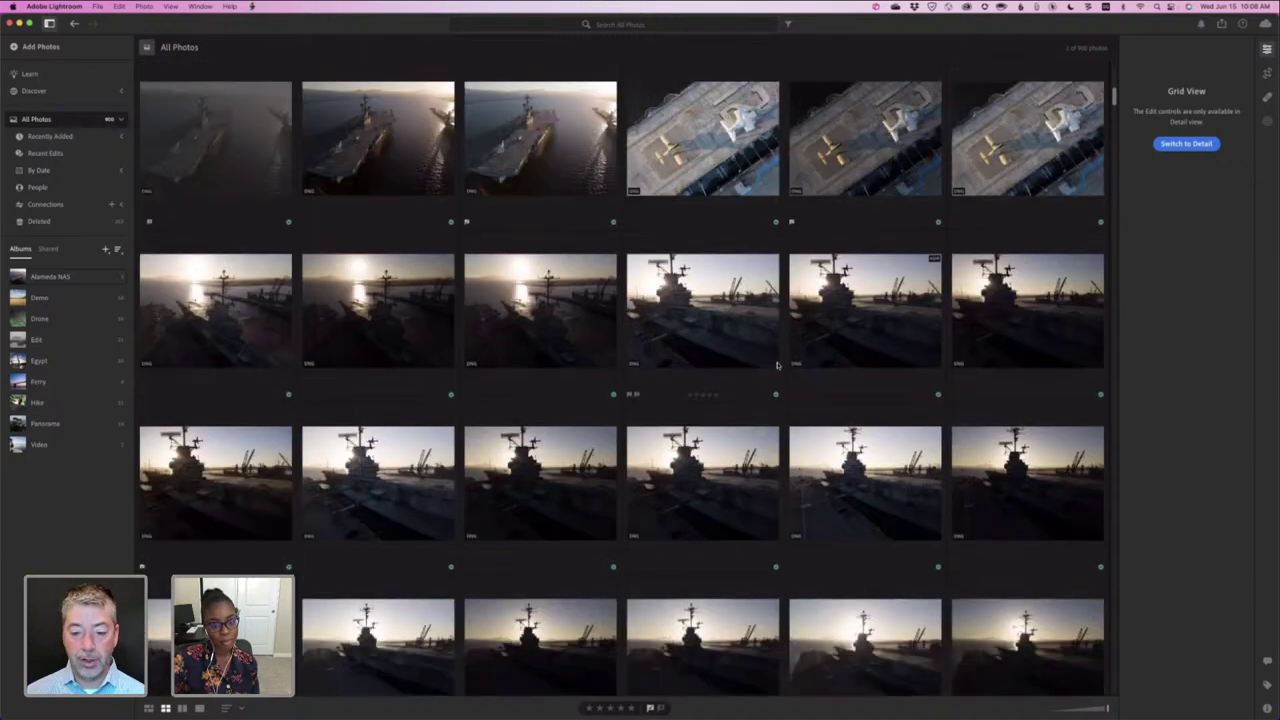
pyautogui.scroll(-5, 777, 365)
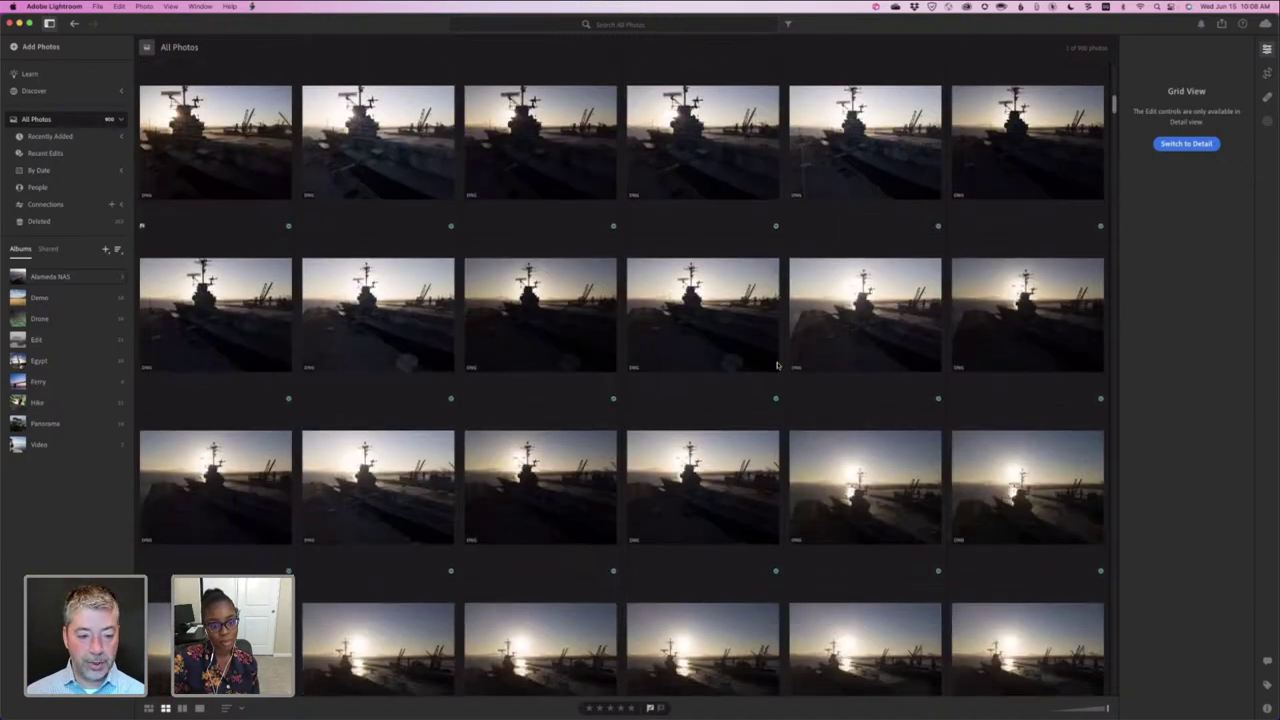
pyautogui.scroll(1, 777, 365)
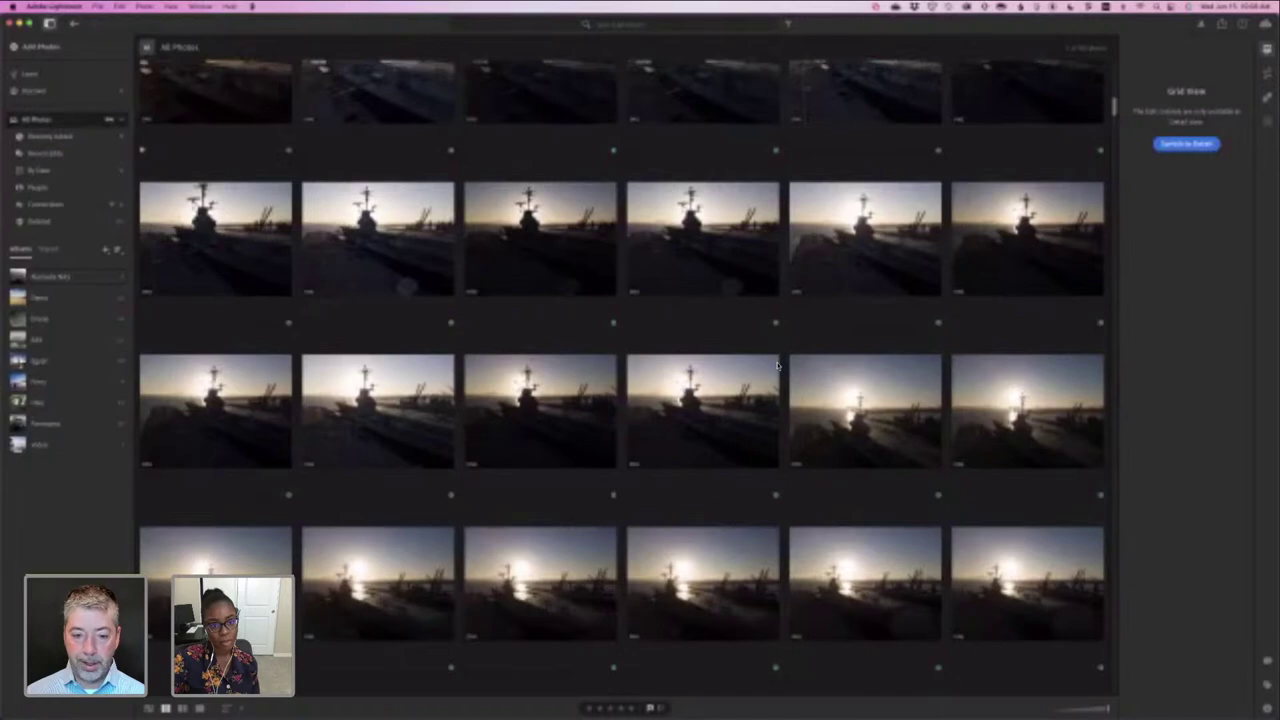
pyautogui.scroll(-4, 777, 365)
pyautogui.scroll(5, 777, 365)
pyautogui.scroll(2, 777, 365)
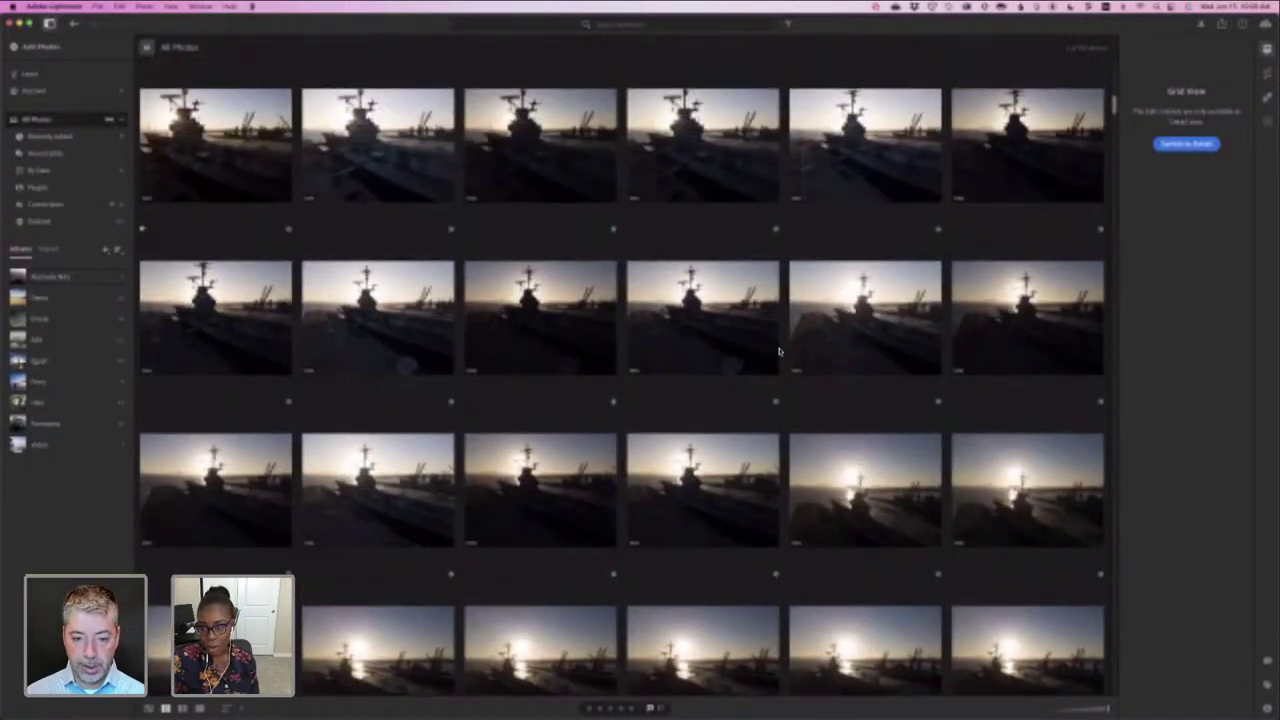
pyautogui.scroll(3, 779, 353)
pyautogui.scroll(-2, 770, 365)
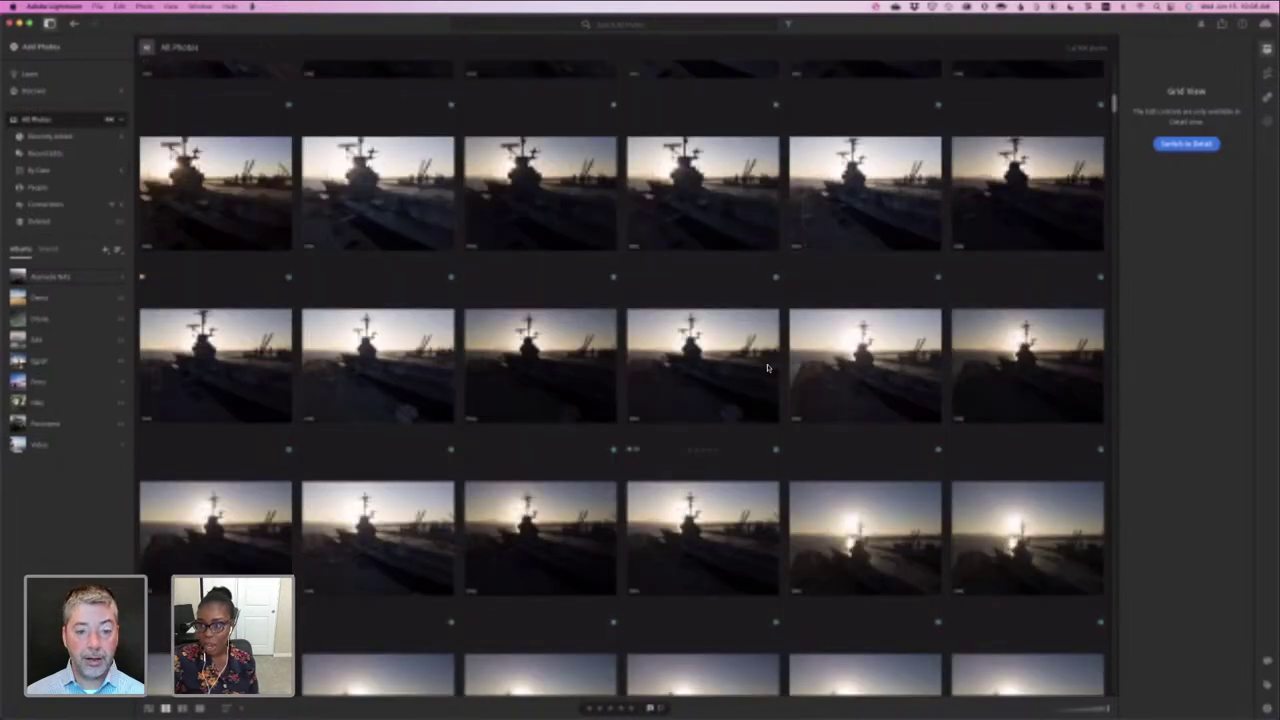
pyautogui.scroll(2, 767, 368)
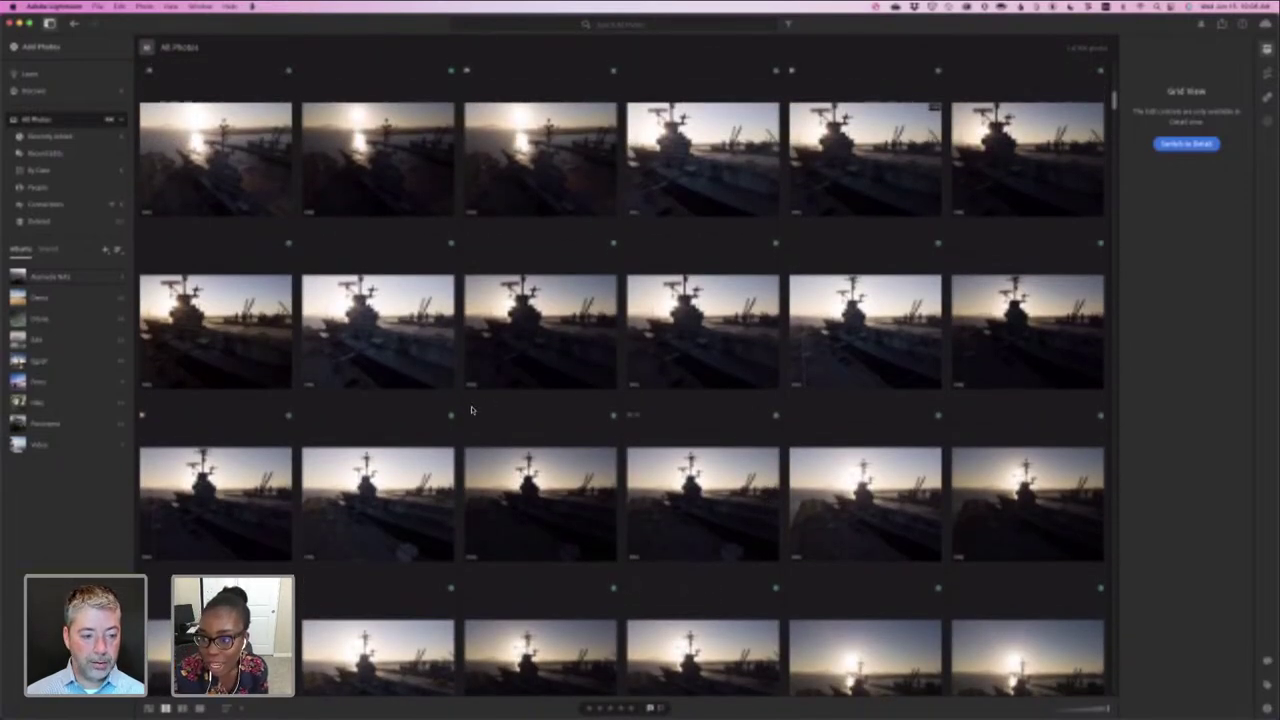
pyautogui.scroll(-2, 473, 418)
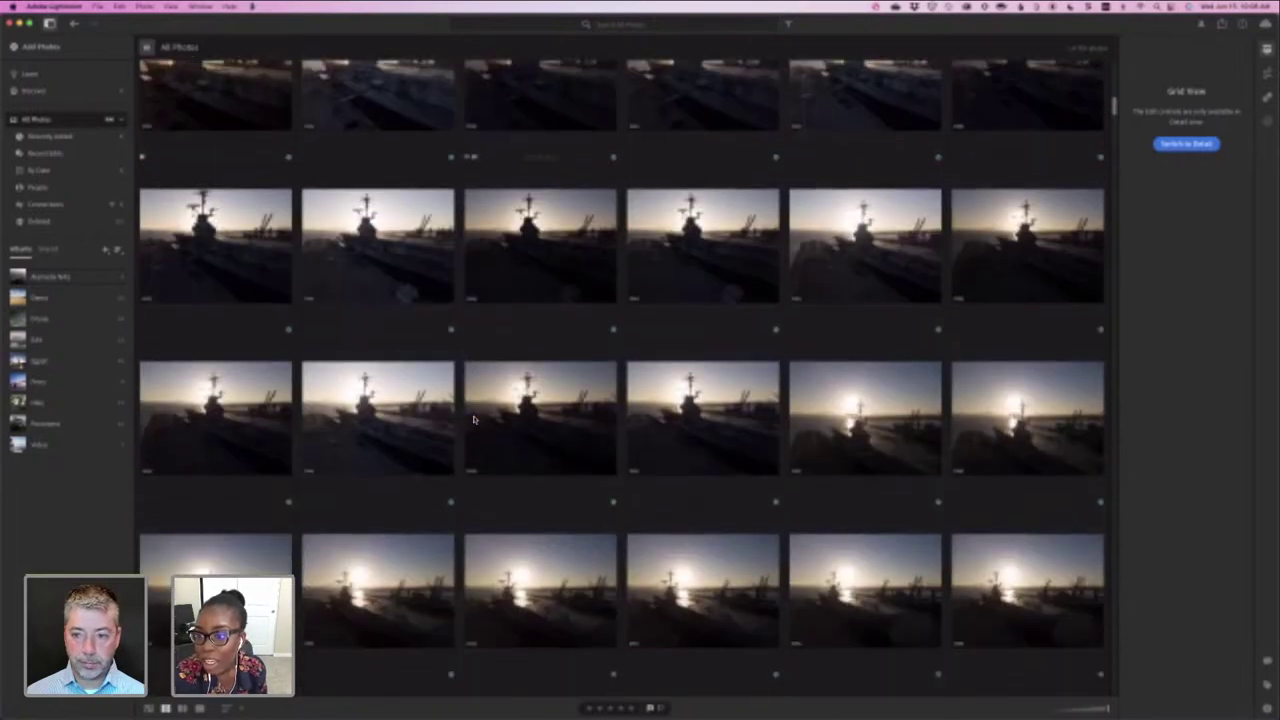
pyautogui.scroll(5, 473, 418)
pyautogui.scroll(3, 473, 418)
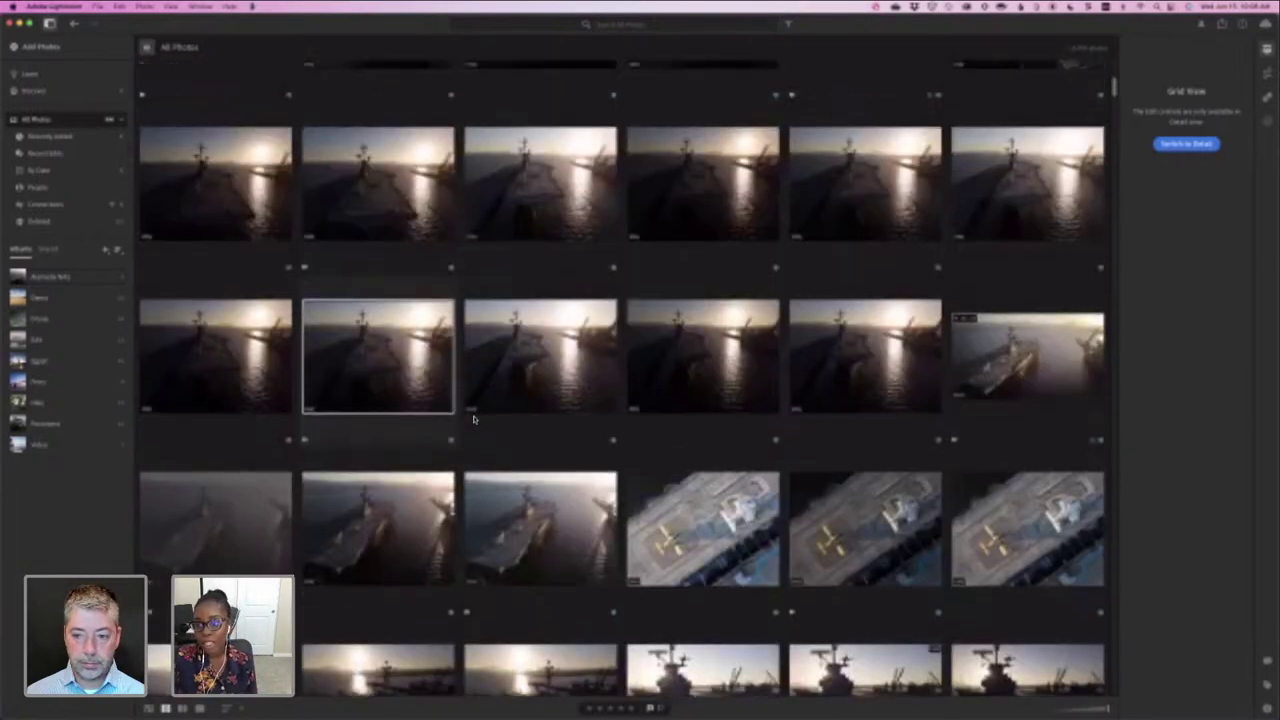
pyautogui.scroll(1, 473, 418)
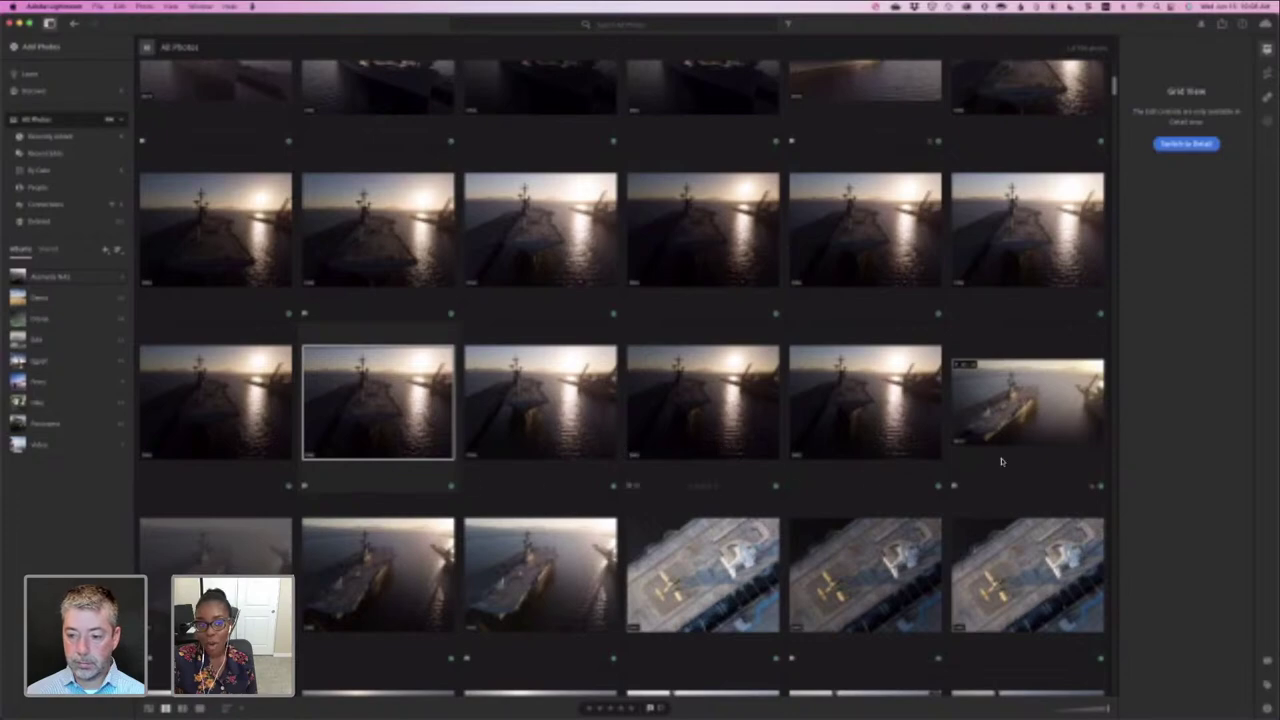
# - Flag the last dark sun-backlit carrier photo before the harbor side views as a pick
pyautogui.scroll(-10, 720, 512)
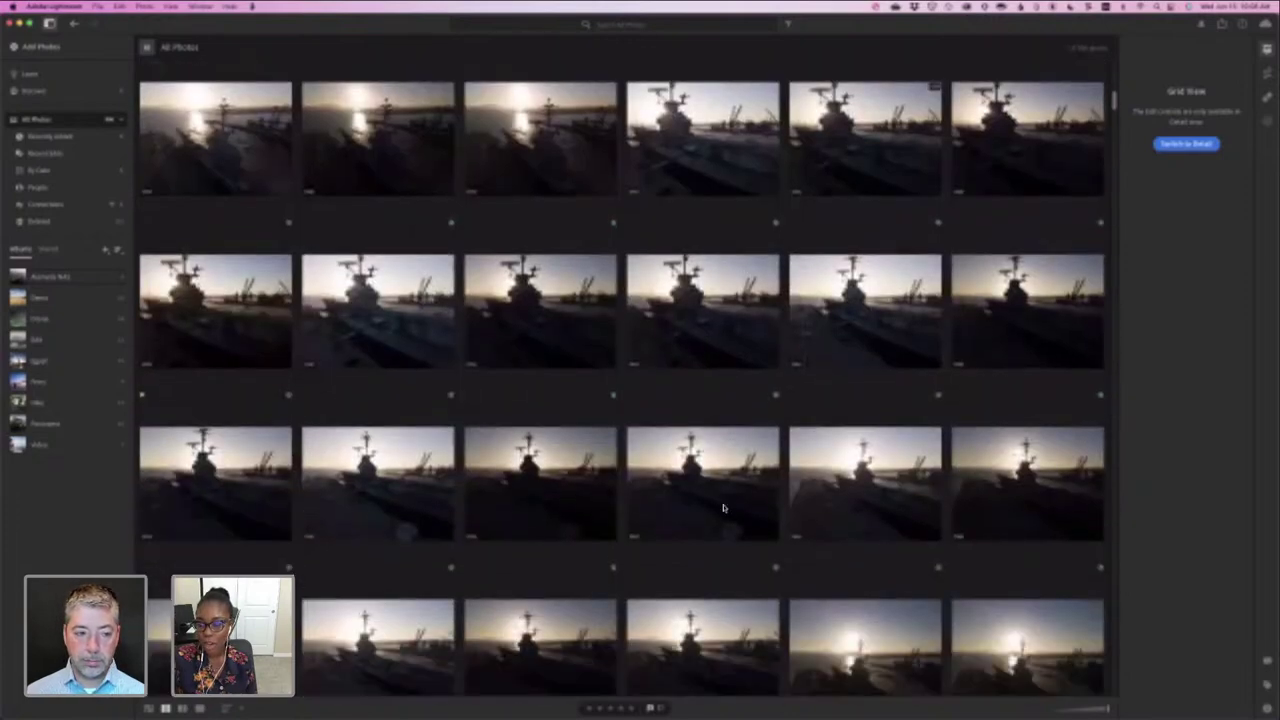
pyautogui.scroll(-1, 723, 508)
pyautogui.scroll(-2, 723, 508)
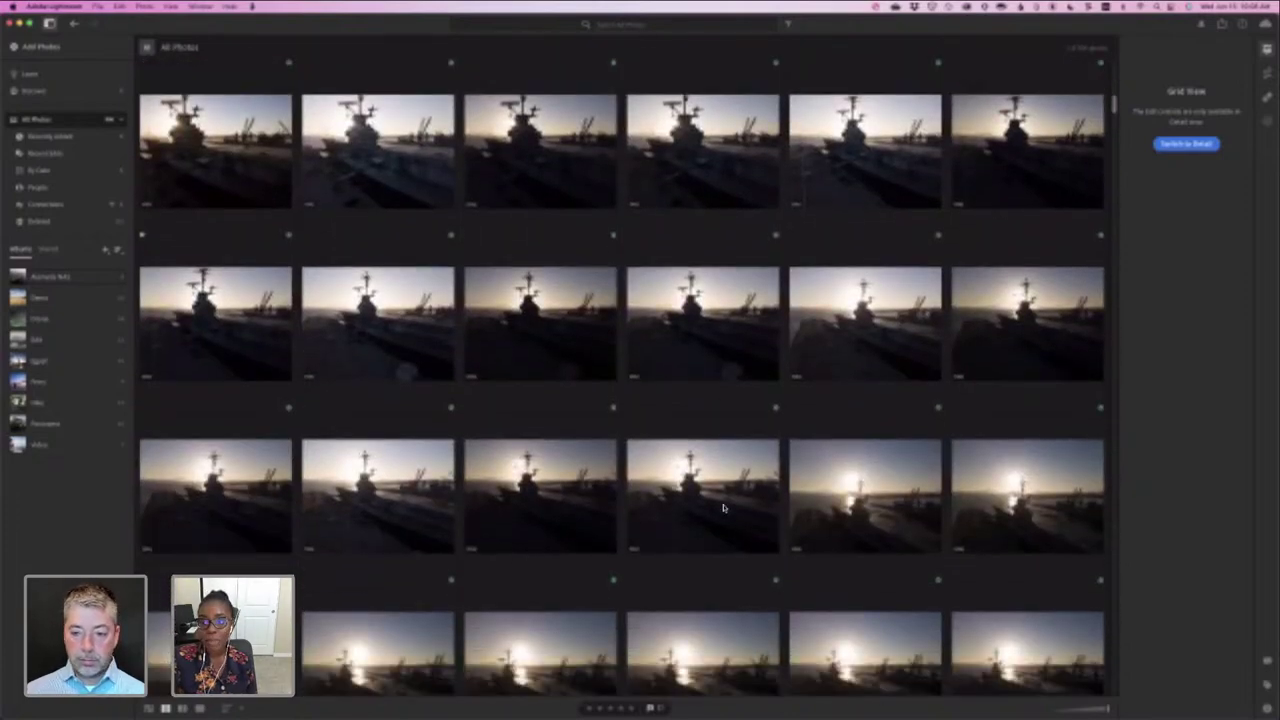
pyautogui.scroll(-4, 723, 508)
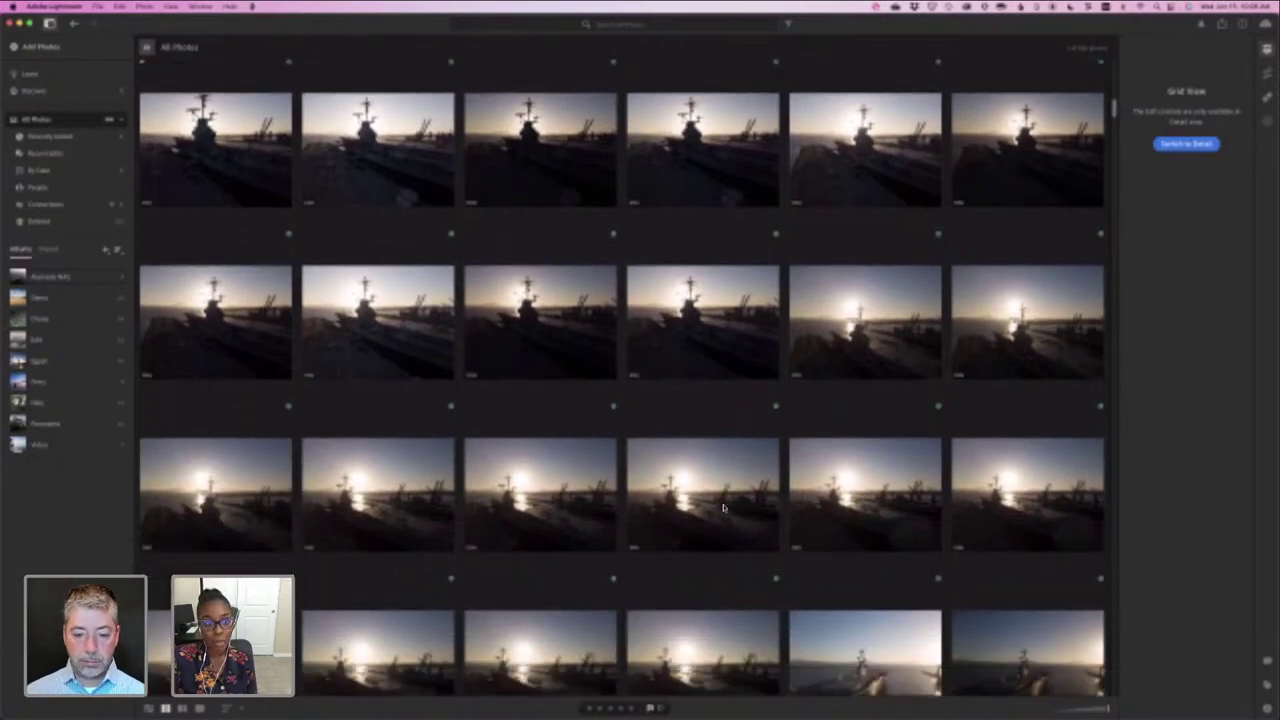
pyautogui.scroll(-1, 723, 508)
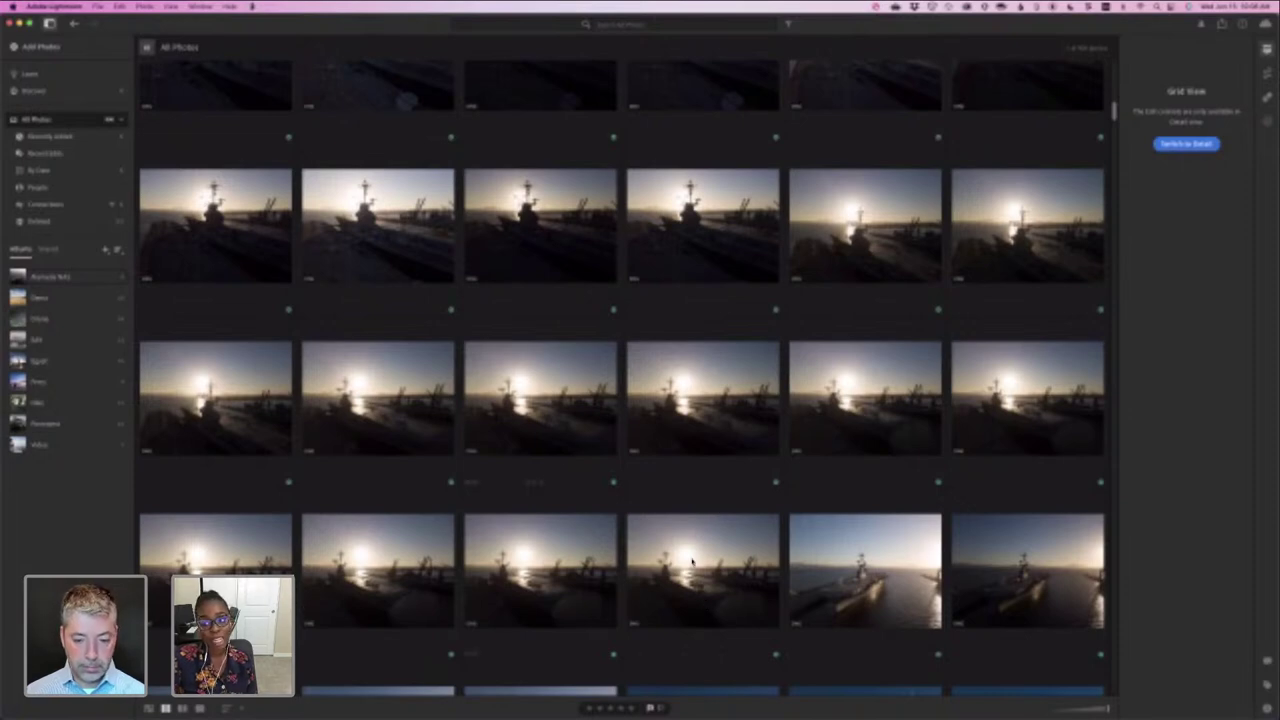
pyautogui.press('p')
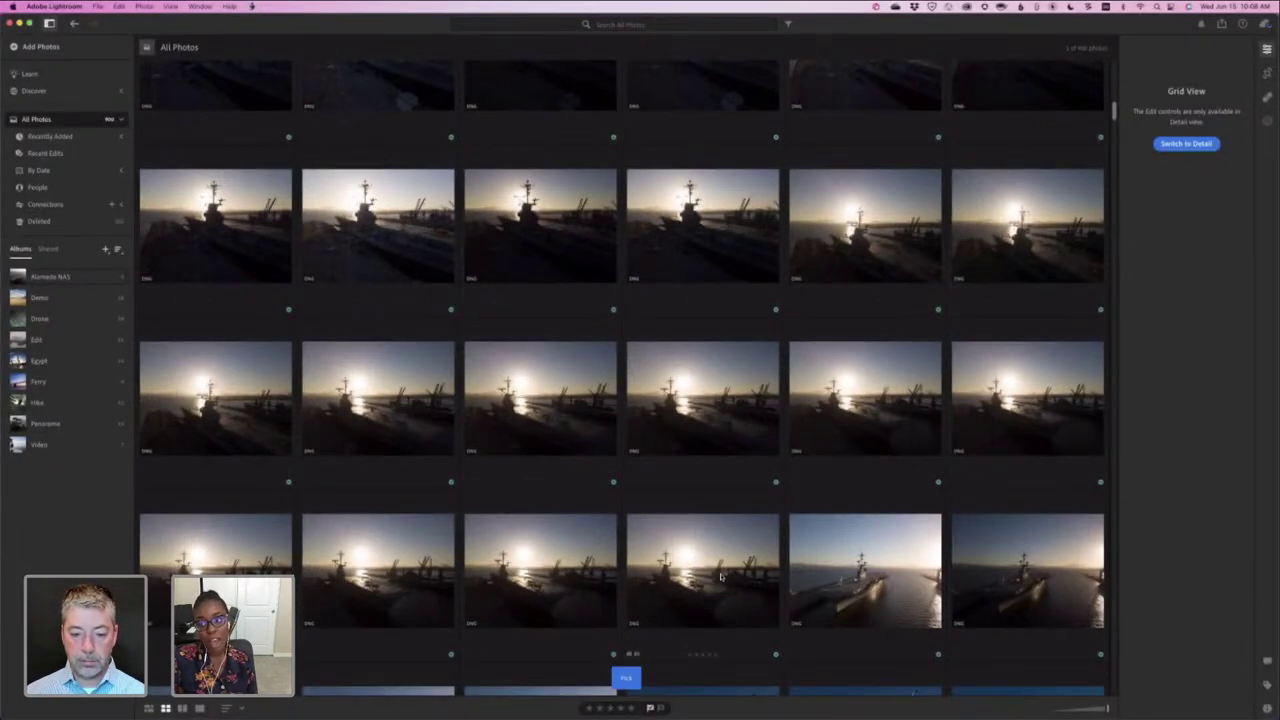
pyautogui.click(715, 575)
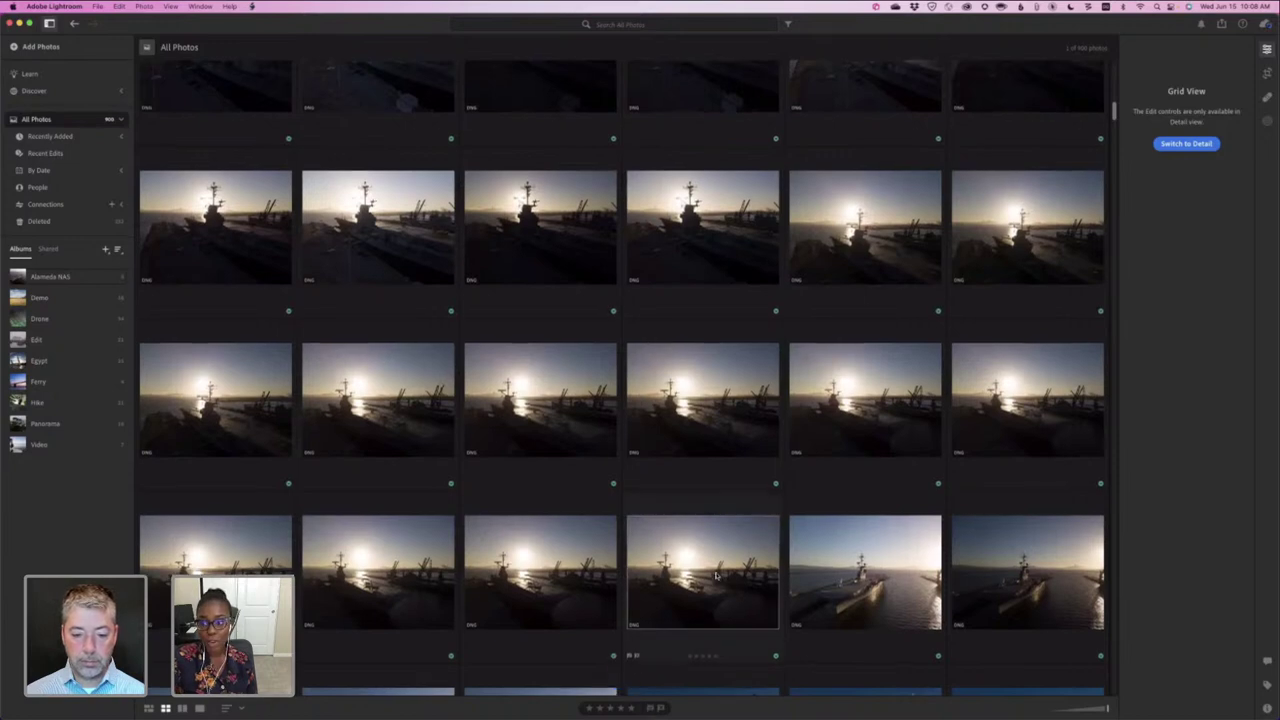
pyautogui.press('p')
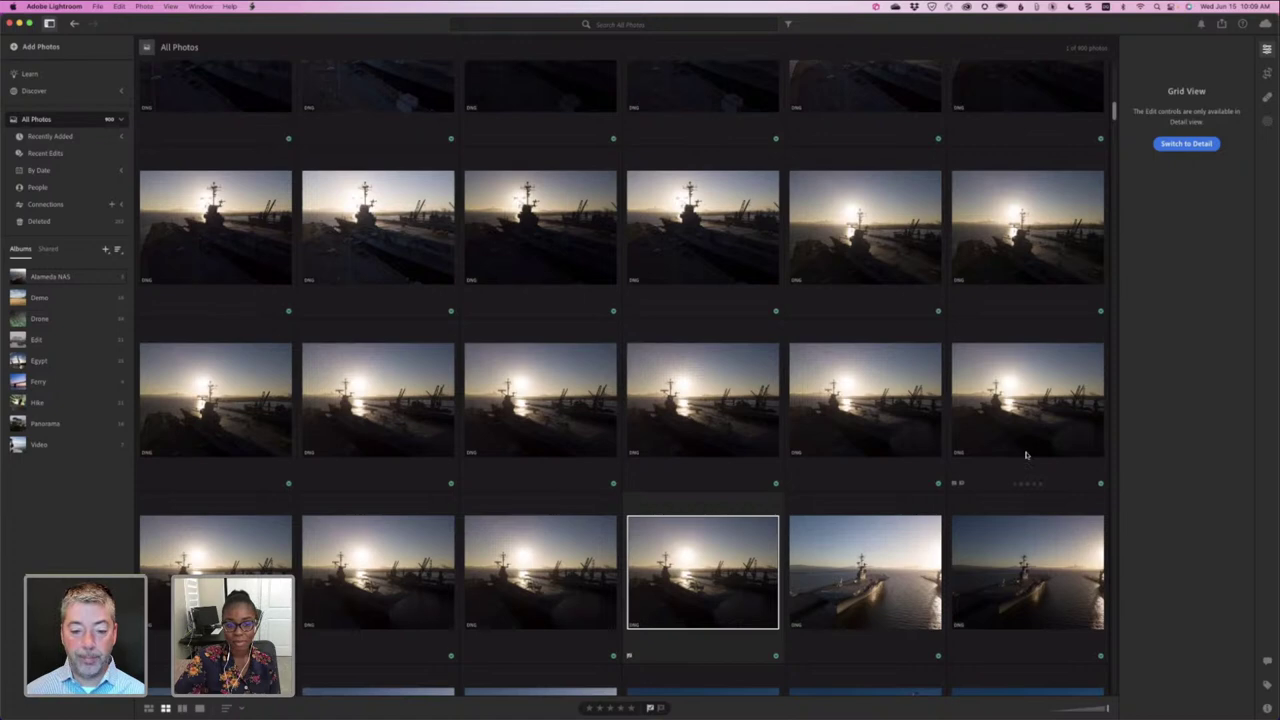
# - Flag the two side views of the carrier on the water and the second close view of the lettered building as picks
pyautogui.scroll(-3, 1025, 455)
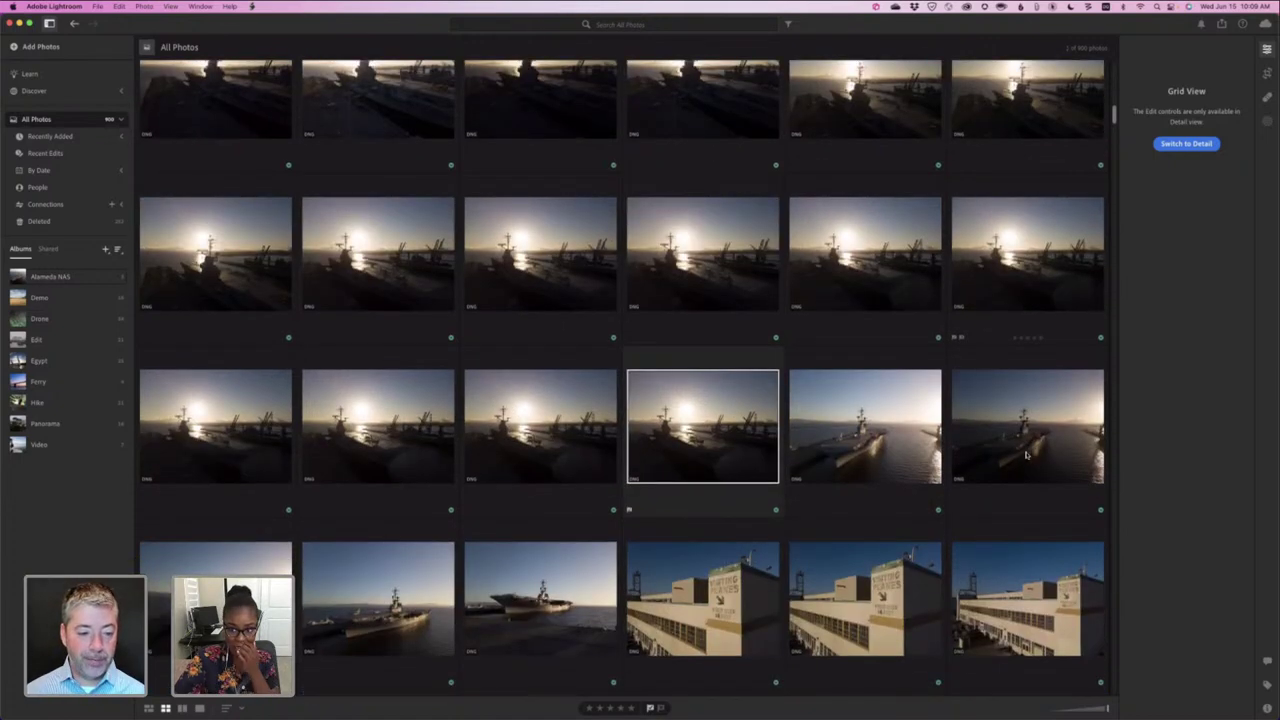
pyautogui.press('p')
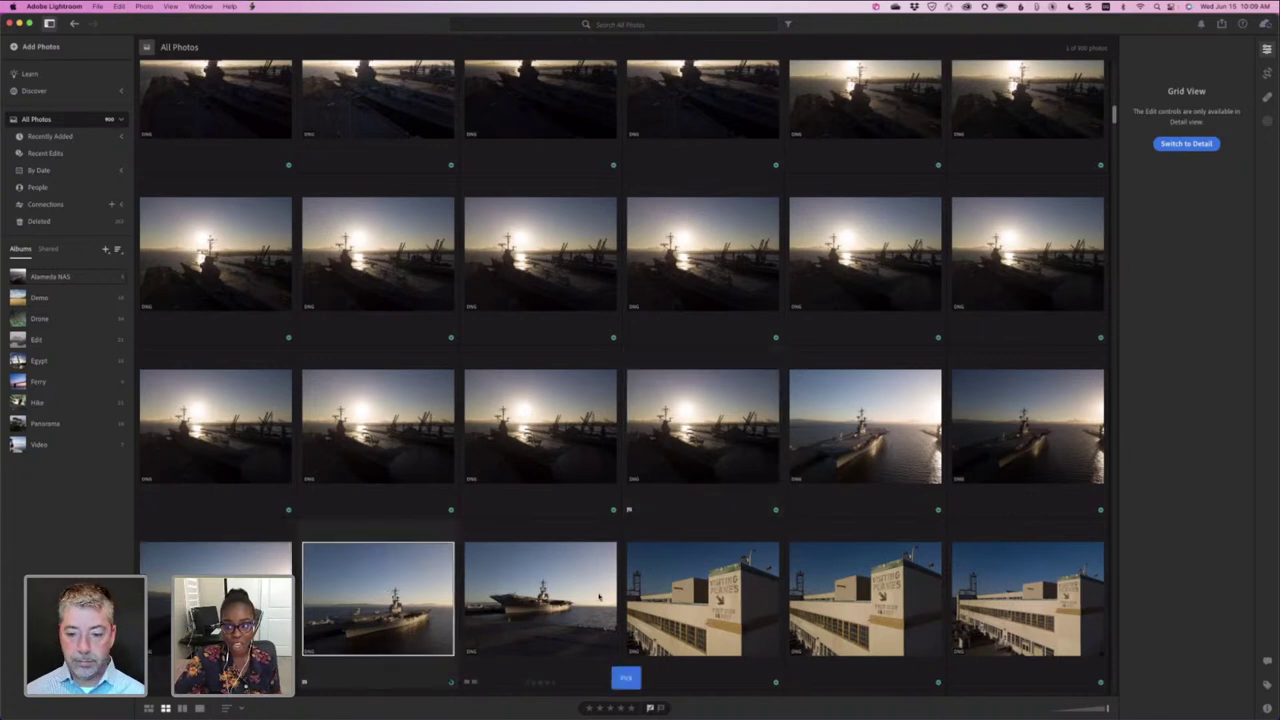
pyautogui.press('p')
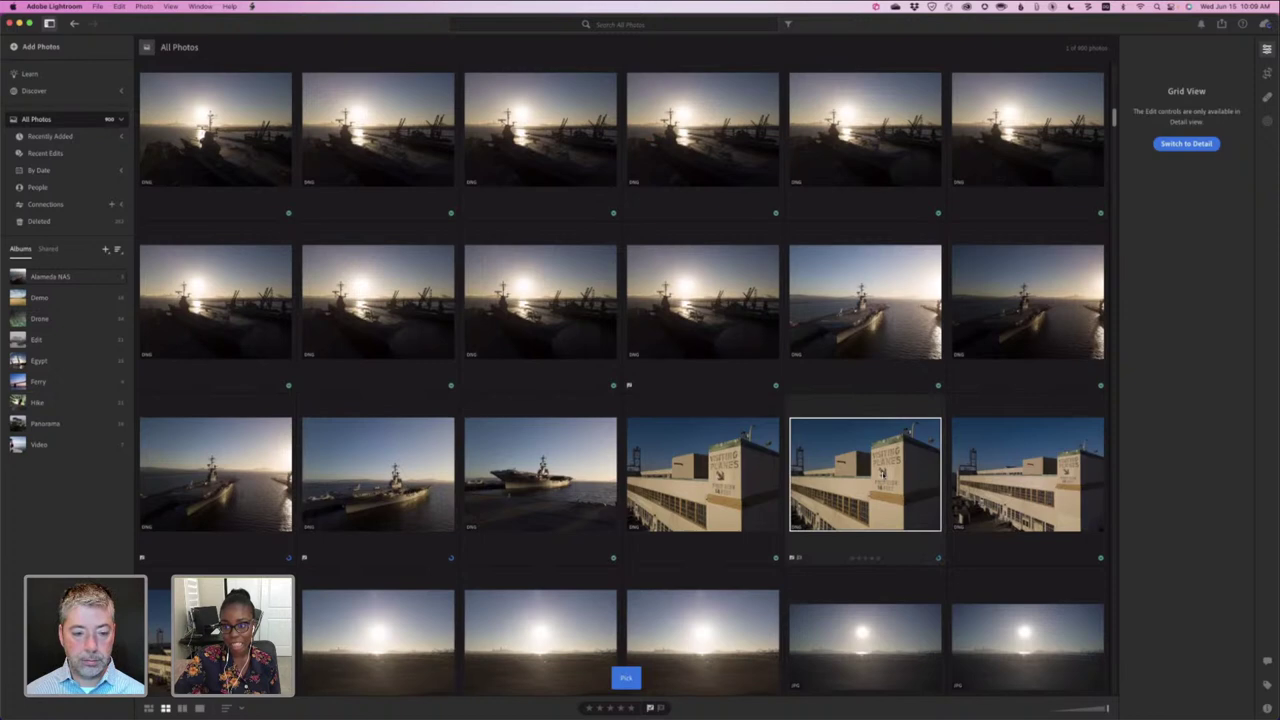
# - Flag the dark overhead photo of the white dome beside the smaller, more distant dome view as a pick
pyautogui.scroll(-5, 882, 473)
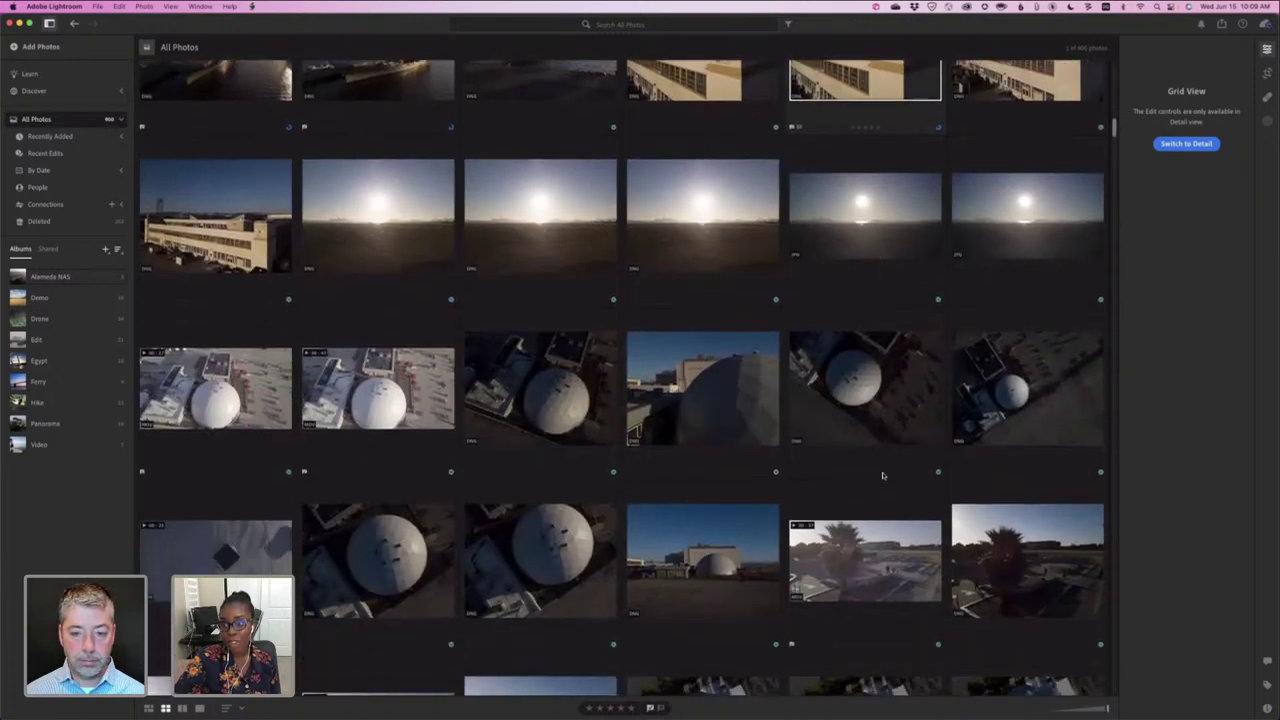
pyautogui.click(867, 413)
pyautogui.press('p')
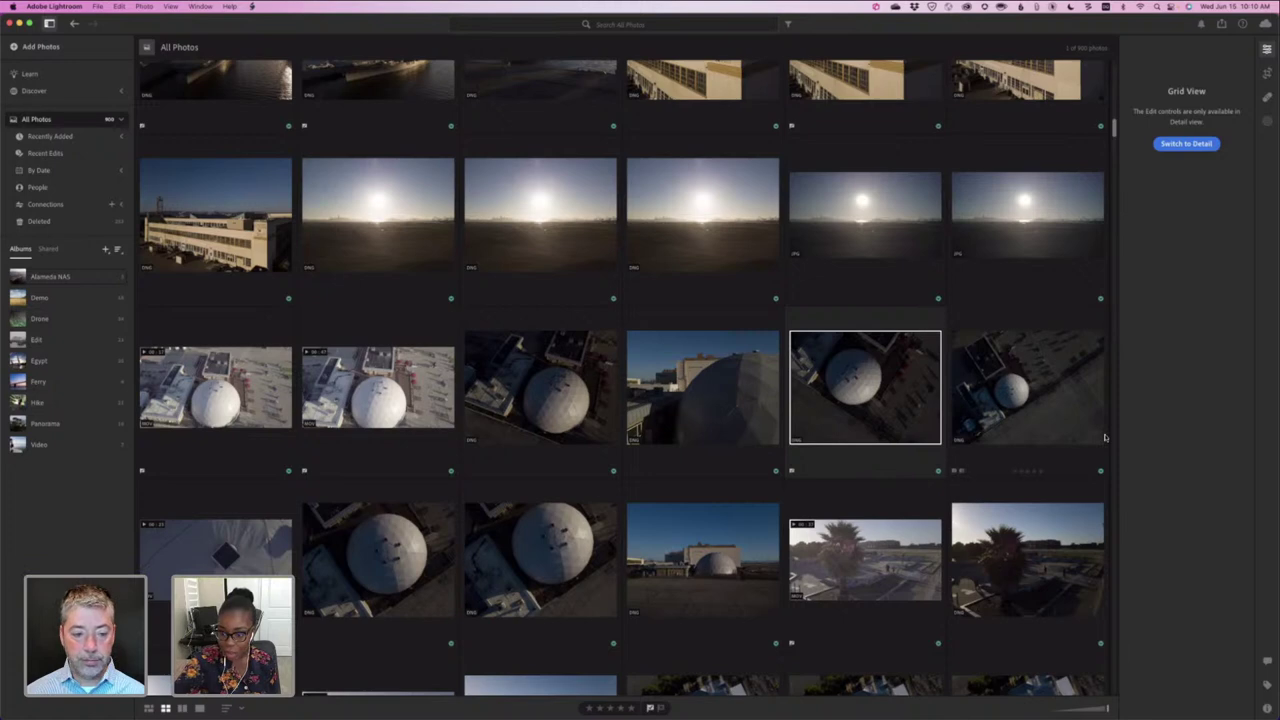
# - Flag the first of the three close overhead skate park photos after the palm tree shots as a pick
pyautogui.scroll(-3, 1105, 437)
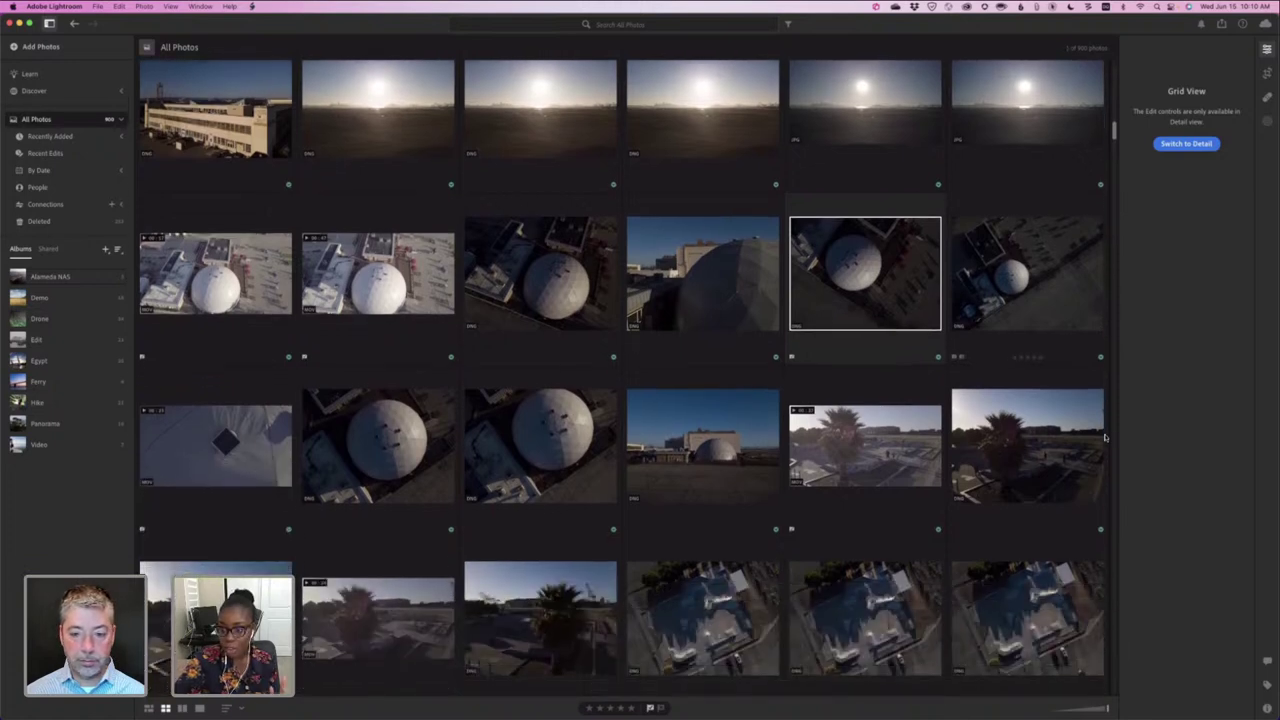
pyautogui.scroll(-5, 1105, 437)
pyautogui.scroll(-1, 1105, 437)
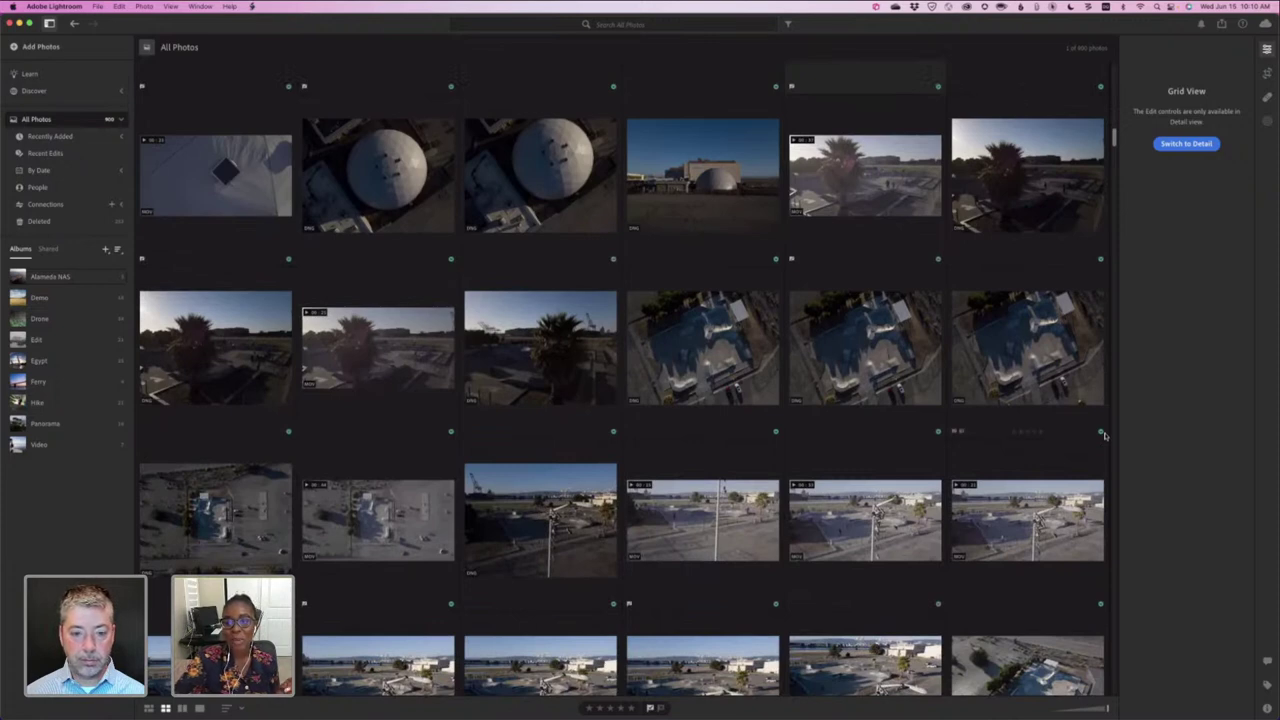
pyautogui.scroll(-1, 1105, 436)
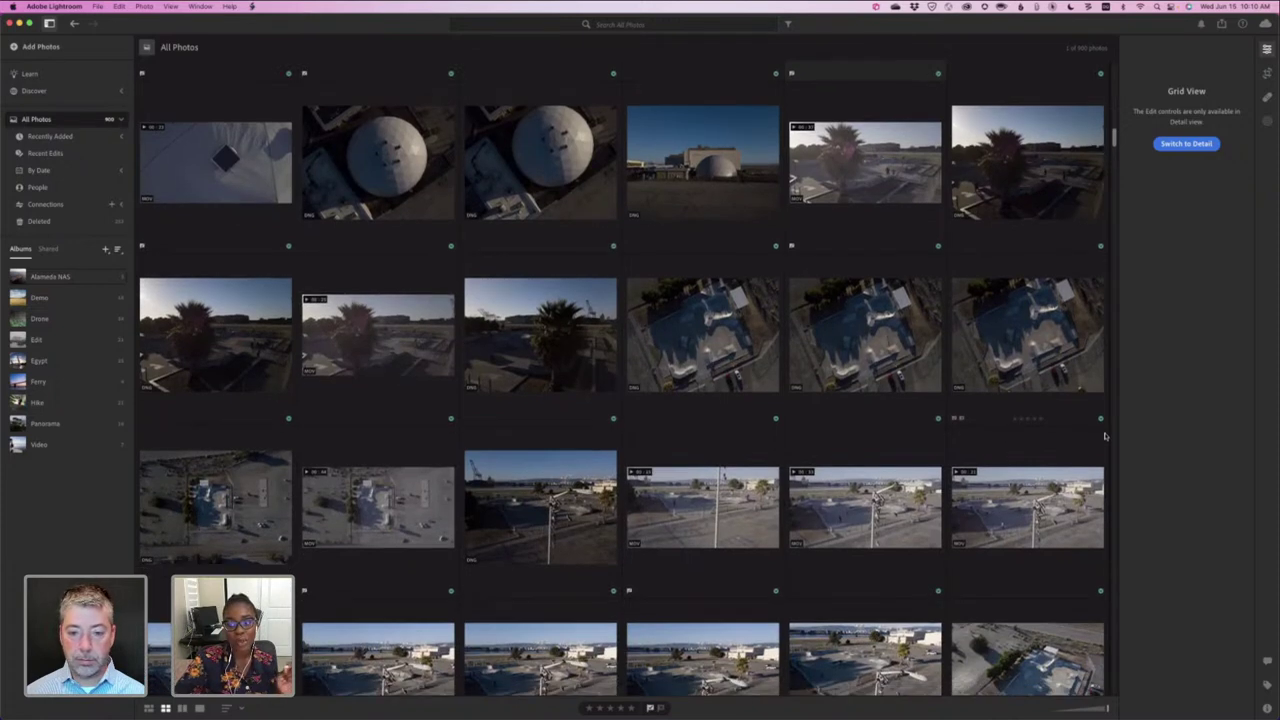
pyautogui.click(736, 356)
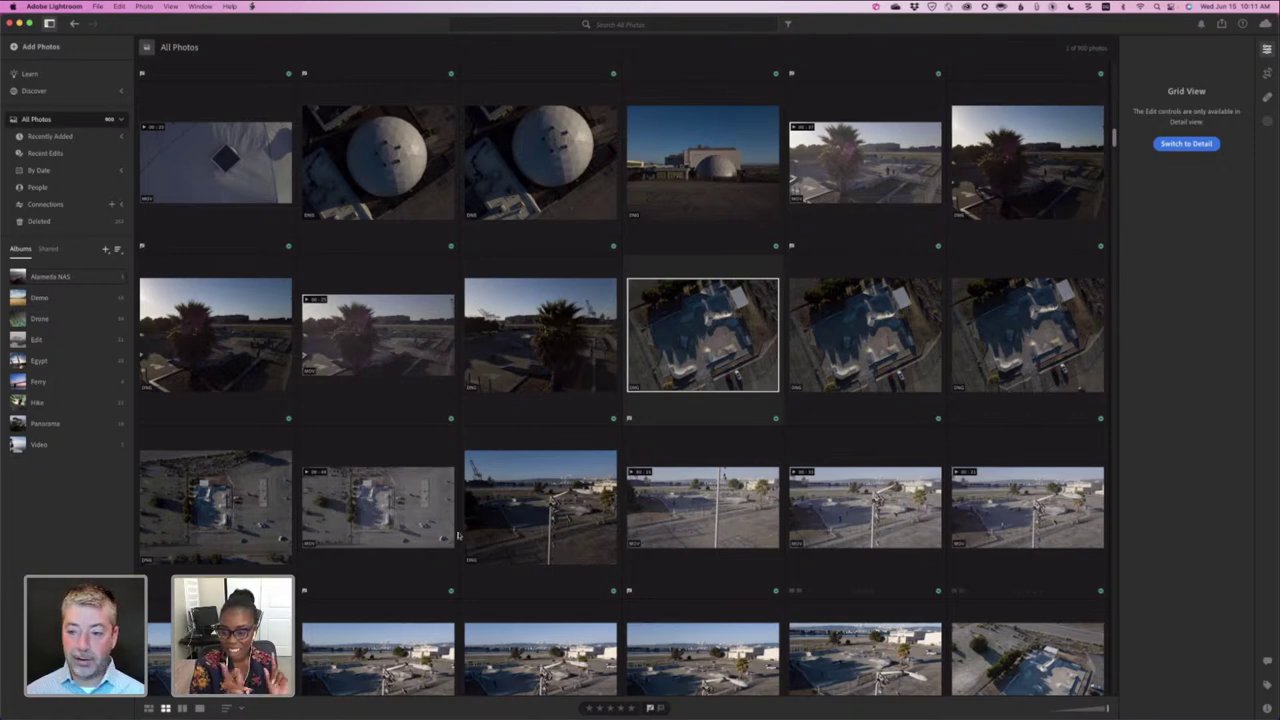
# - Flag the distant overhead skate park photo and the dark light-pole photo between the two videos as picks
pyautogui.click(218, 508)
pyautogui.press('p')
pyautogui.scroll(-2, 543, 443)
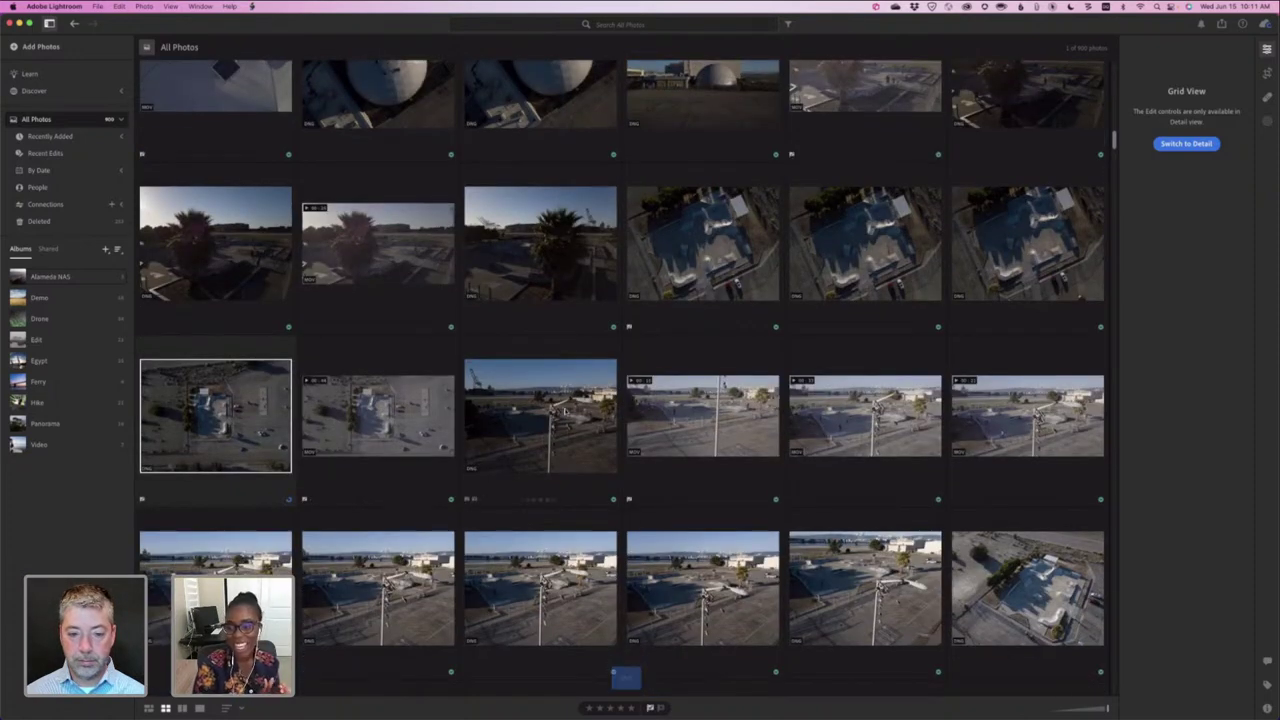
pyautogui.click(543, 443)
pyautogui.press('p')
# - Flag the fourth photo in the row of brighter light-pole shots as a pick
pyautogui.scroll(-3, 572, 408)
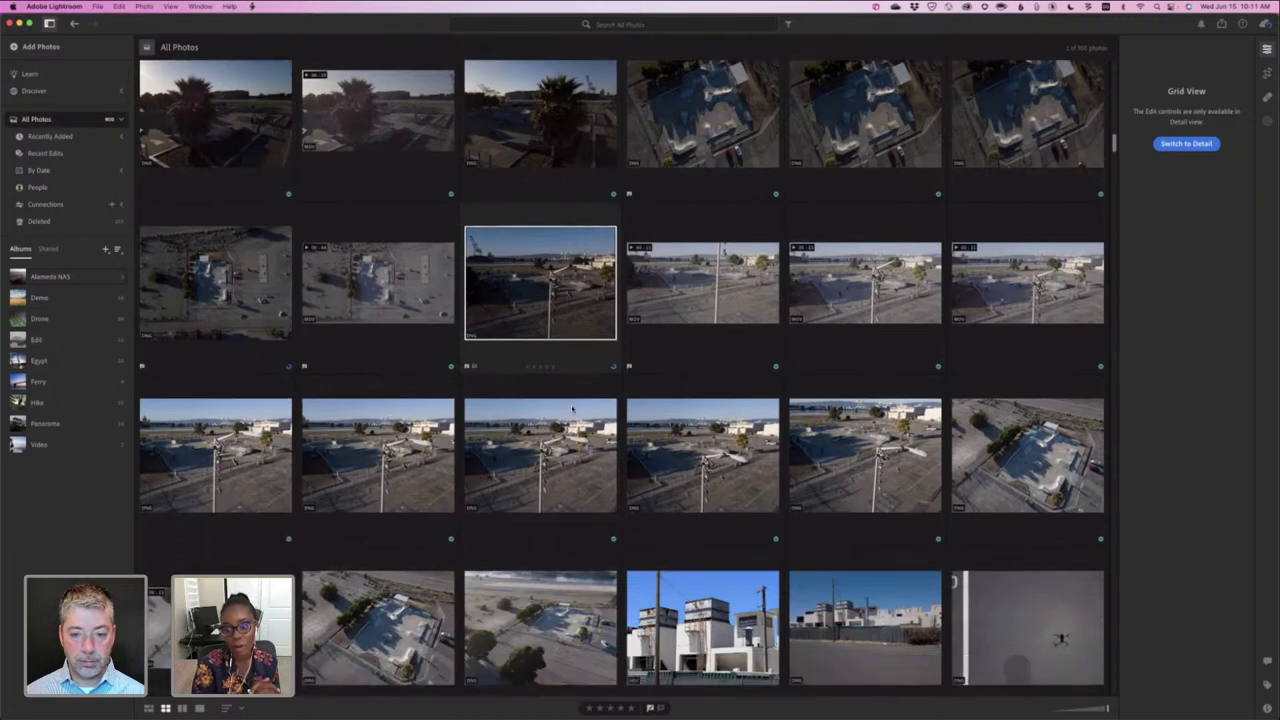
pyautogui.scroll(-1, 667, 463)
pyautogui.click(675, 457)
pyautogui.press('p')
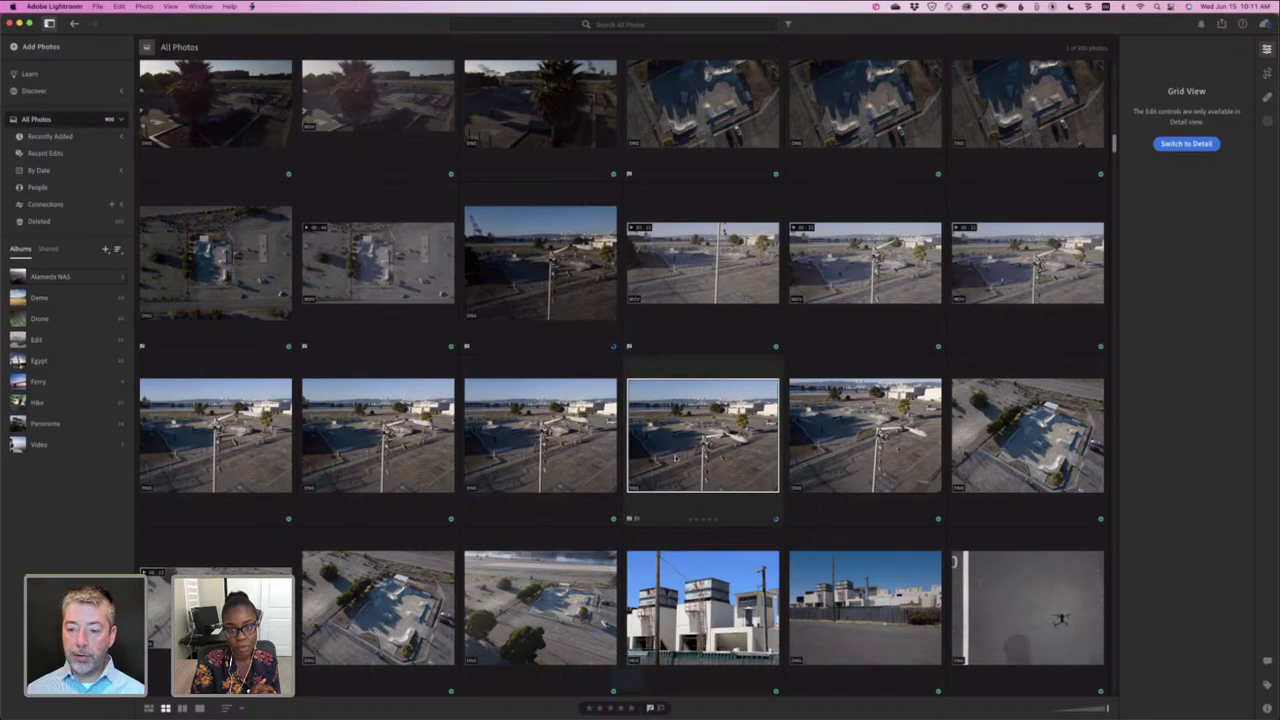
# - Show the photo information and flag the fifth light-pole photo, just before the angled skate park view, as a pick
pyautogui.click(1266, 708)
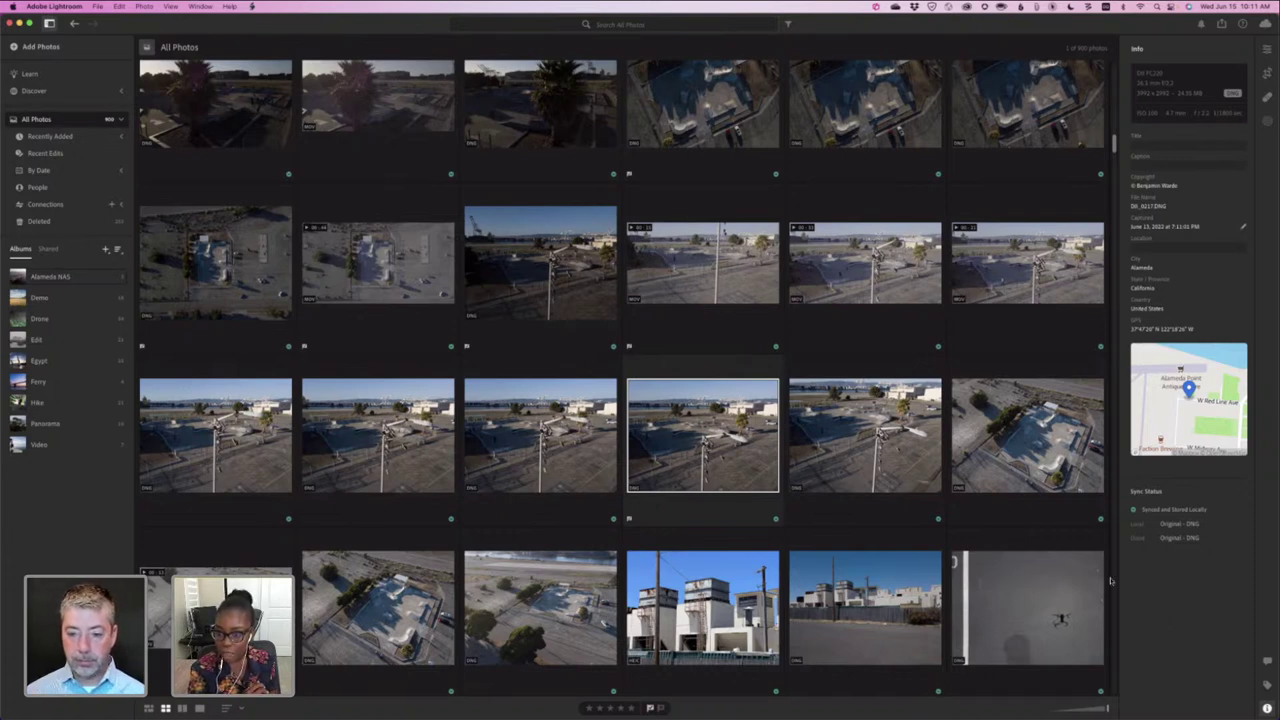
pyautogui.click(876, 461)
pyautogui.press('p')
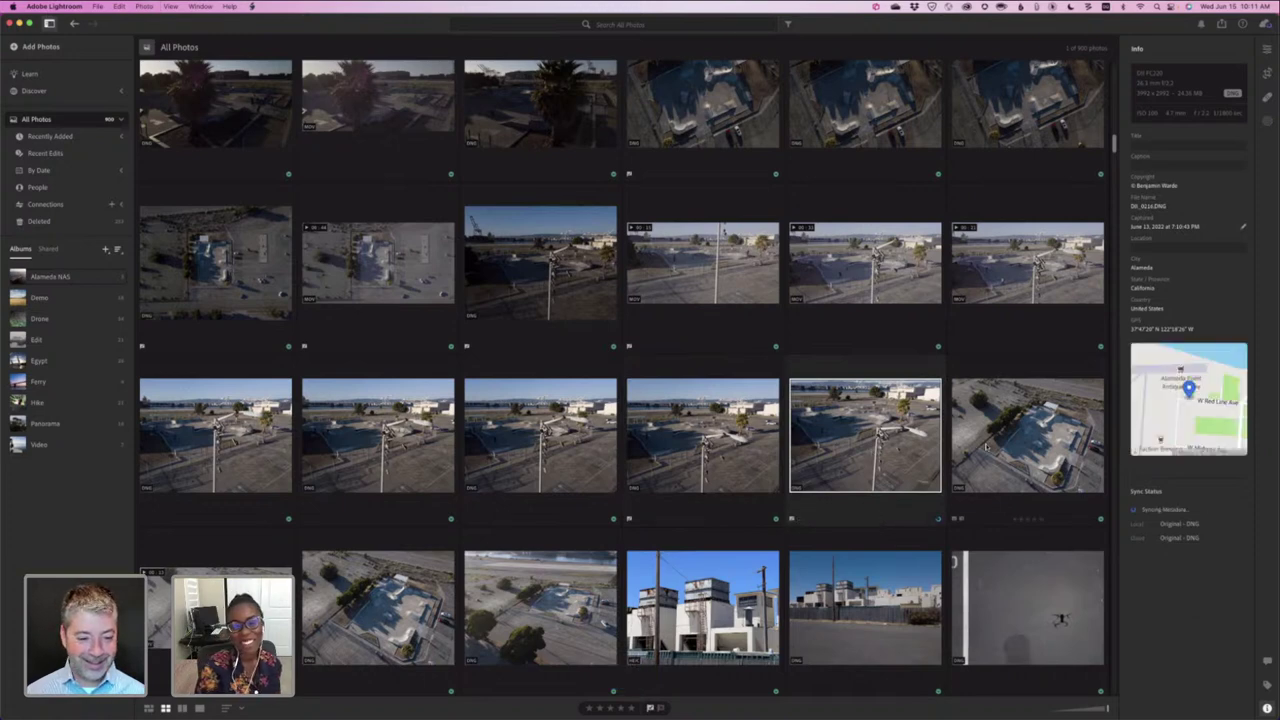
# - Flag the angled skate park photo between its matching video and the wider view with the beach as a pick
pyautogui.scroll(-1, 552, 552)
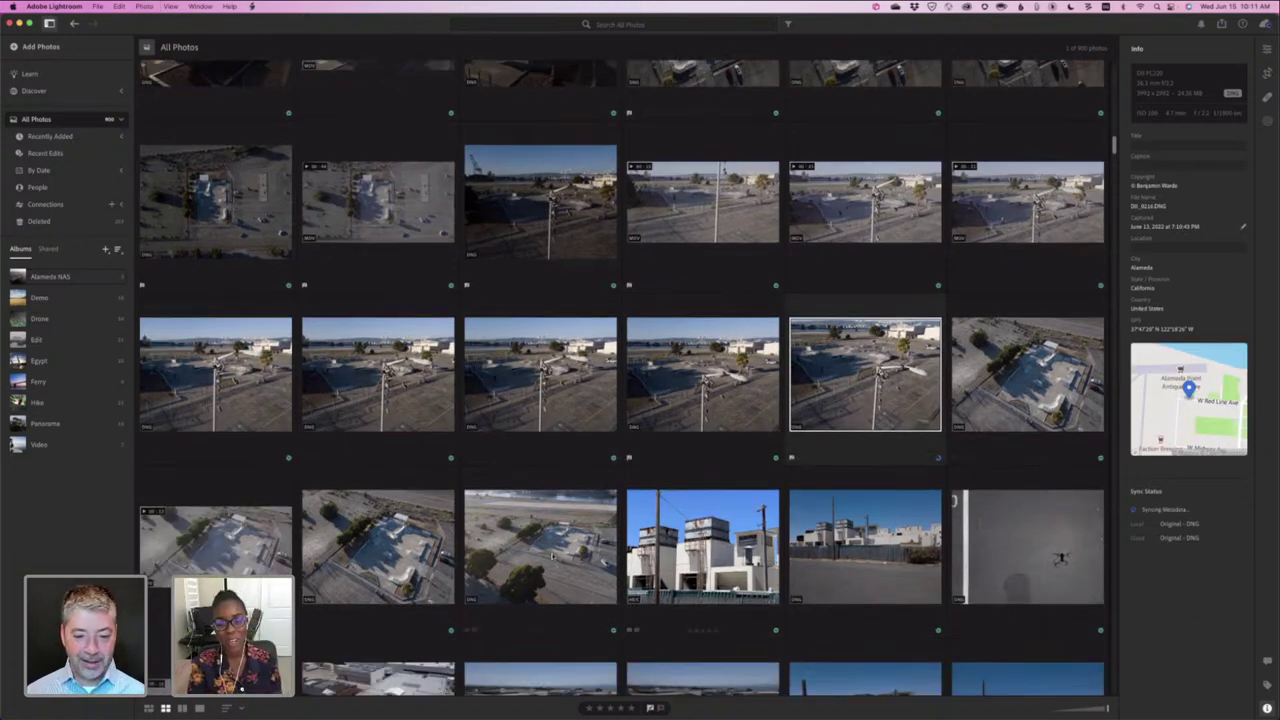
pyautogui.click(549, 547)
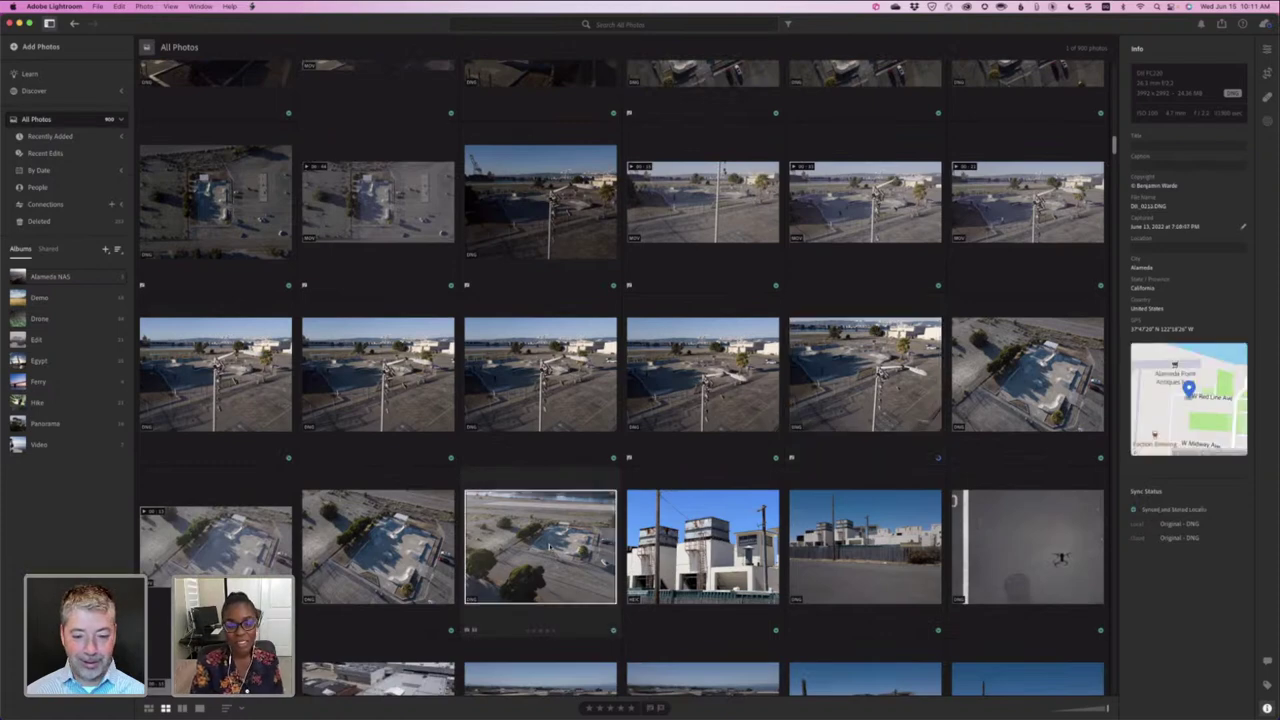
pyautogui.click(406, 546)
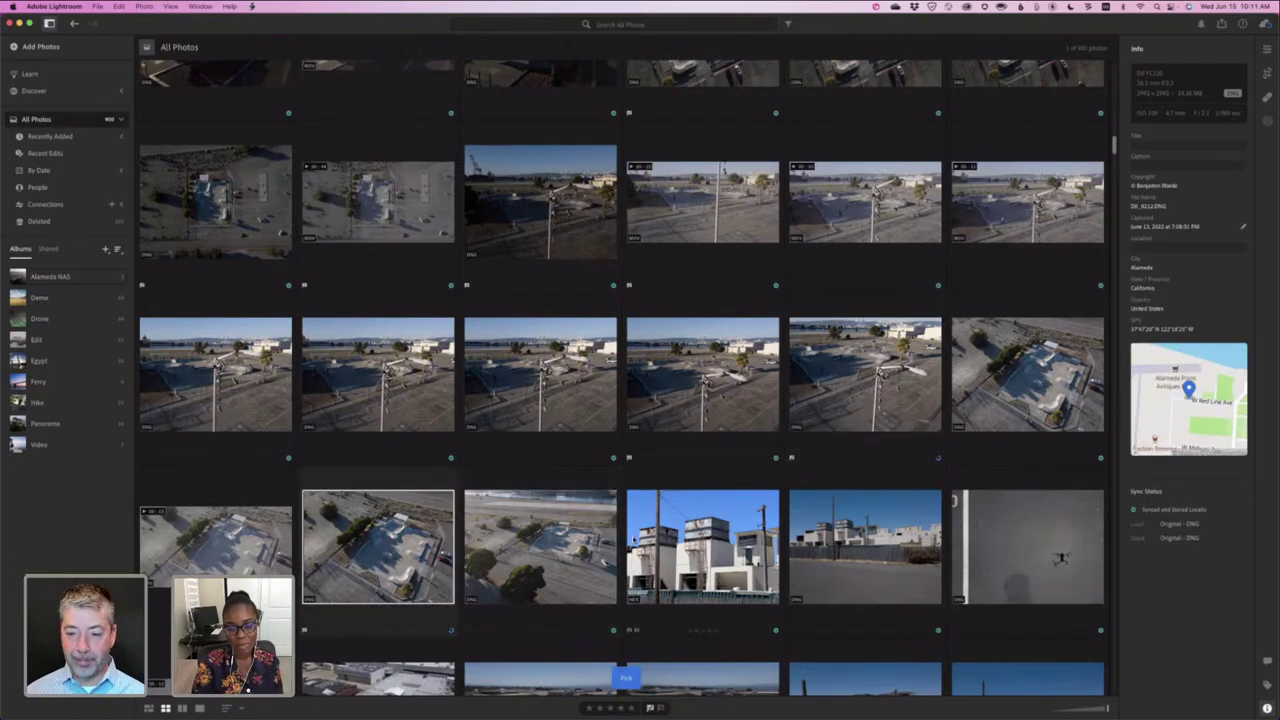
# - Flag the aerial close-up of the rooftops beside the hovering drone video as a pick
pyautogui.scroll(-3, 634, 541)
pyautogui.scroll(-2, 623, 521)
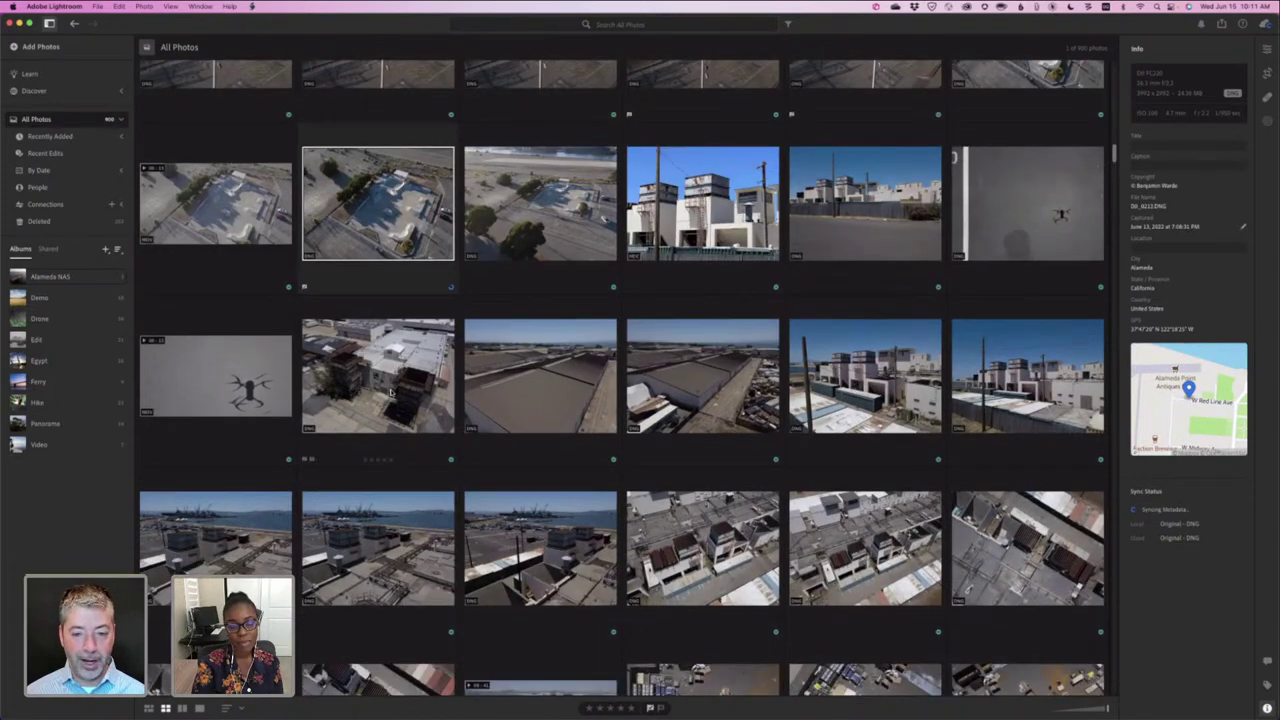
pyautogui.click(390, 392)
# - Flag the first rooftop photo with the harbor behind it and the first angled aerial of the rooftop towers as picks
pyautogui.scroll(-1, 517, 410)
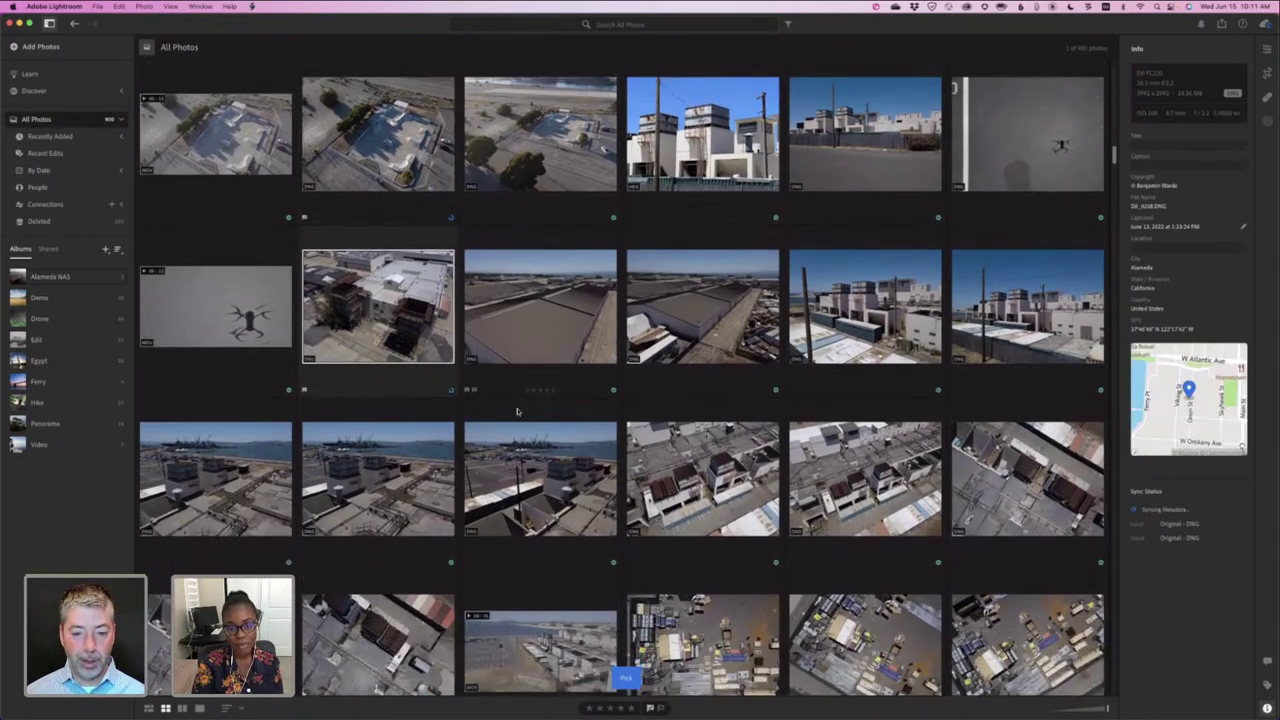
pyautogui.scroll(-1, 517, 410)
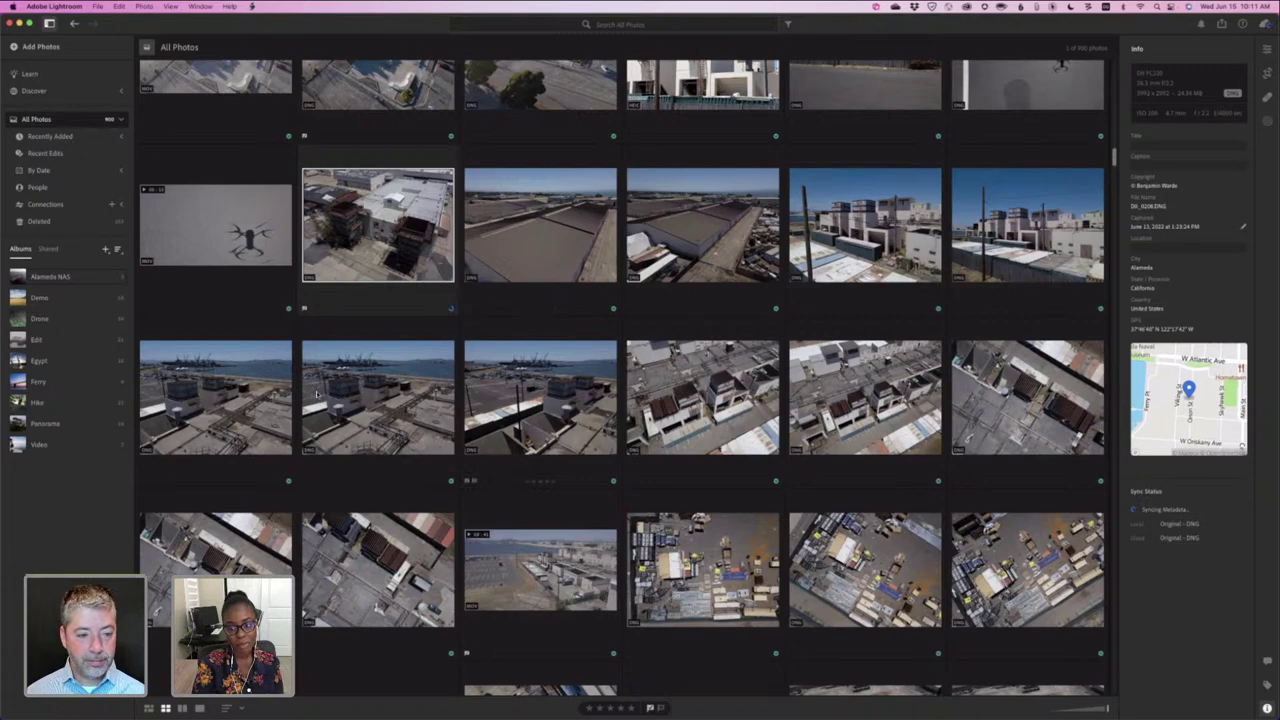
pyautogui.click(215, 397)
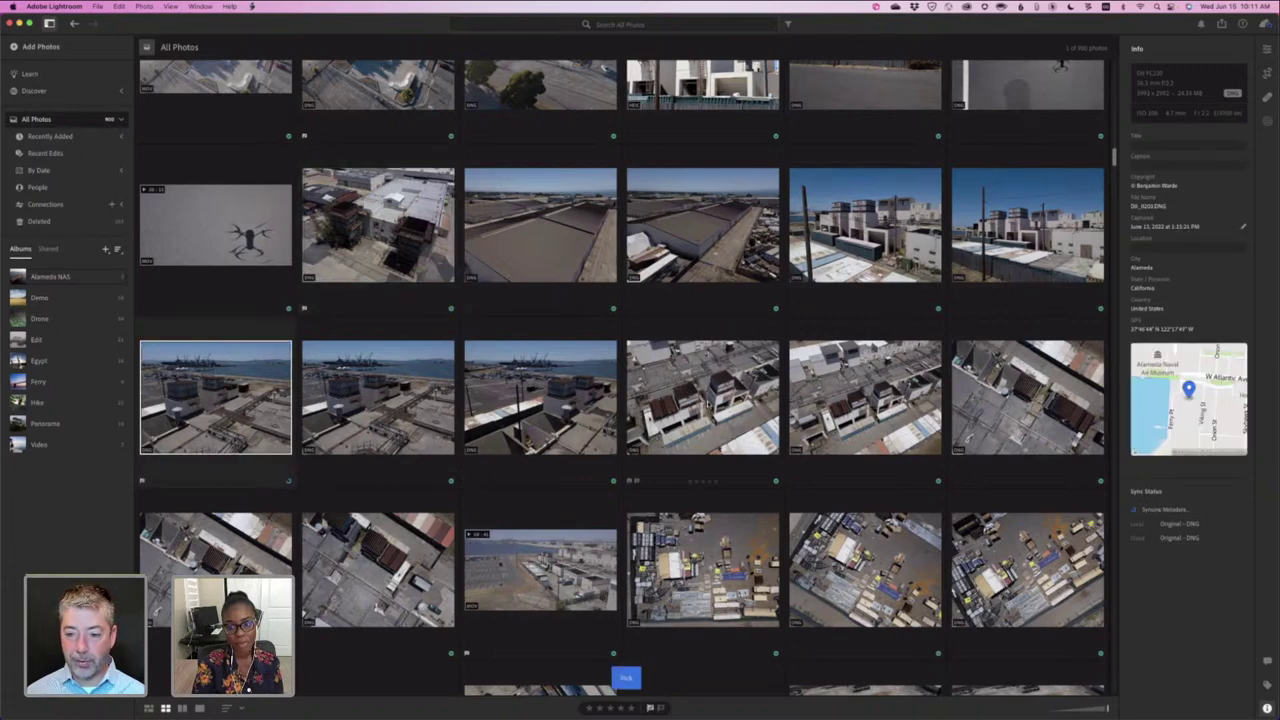
pyautogui.click(703, 397)
# - Open the second overhead storage yard photo full size and compare it back and forth with the following shot
pyautogui.scroll(-5, 703, 397)
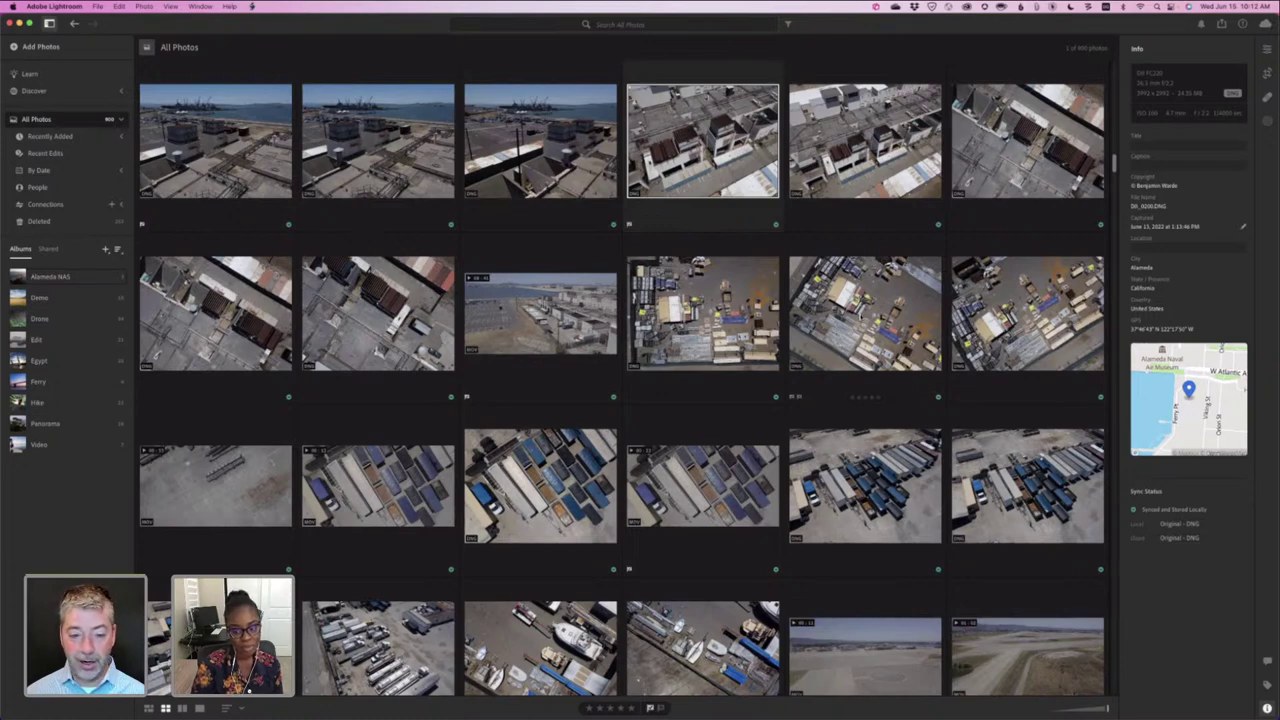
pyautogui.doubleClick(861, 316)
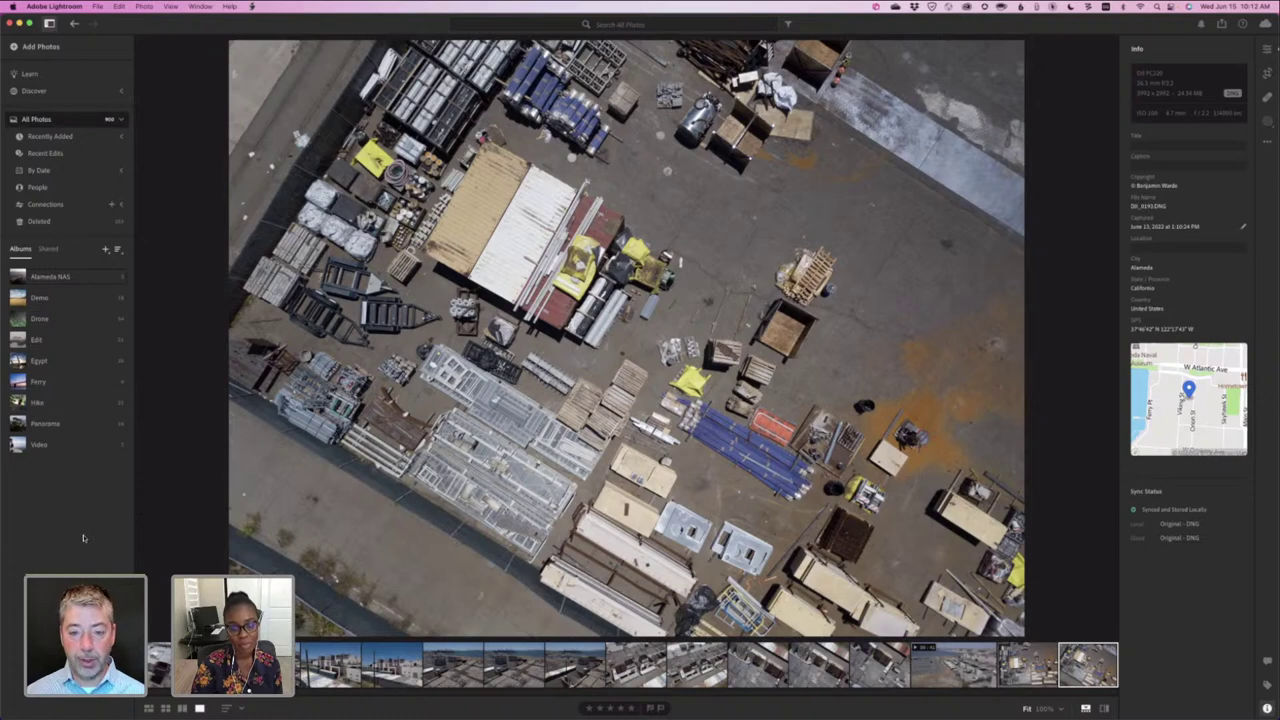
pyautogui.press('Right')
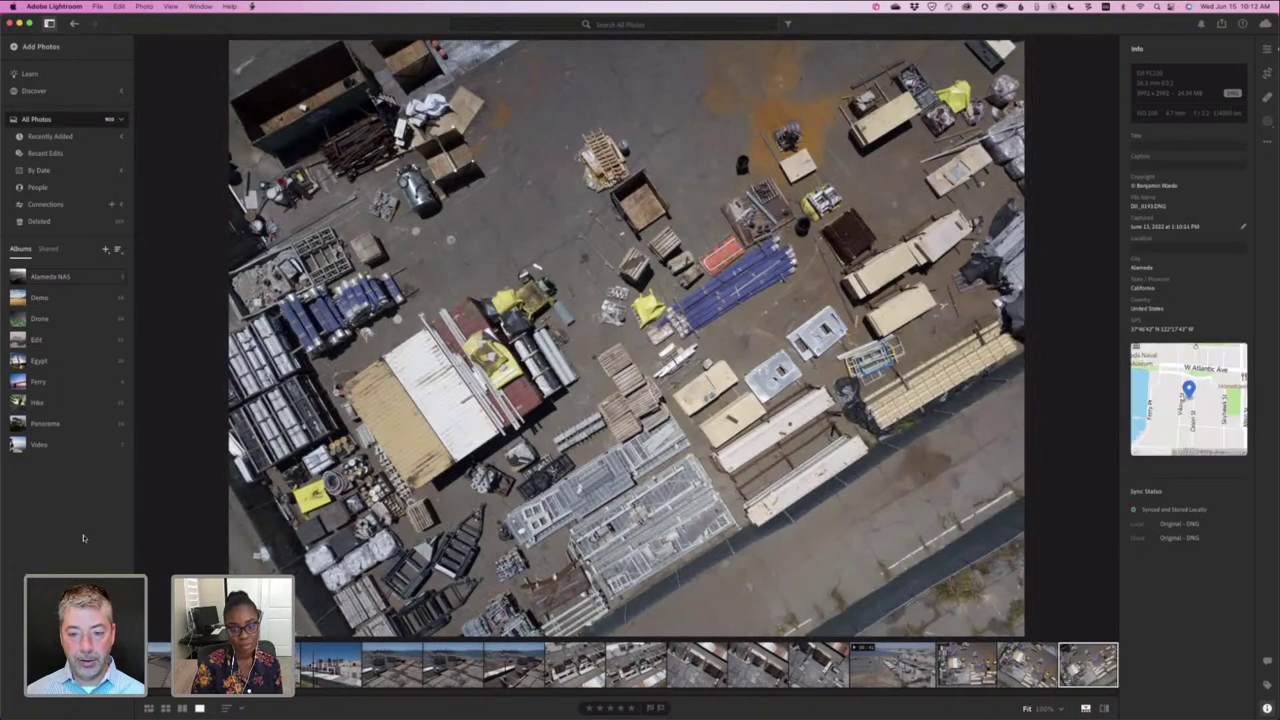
pyautogui.press('Left')
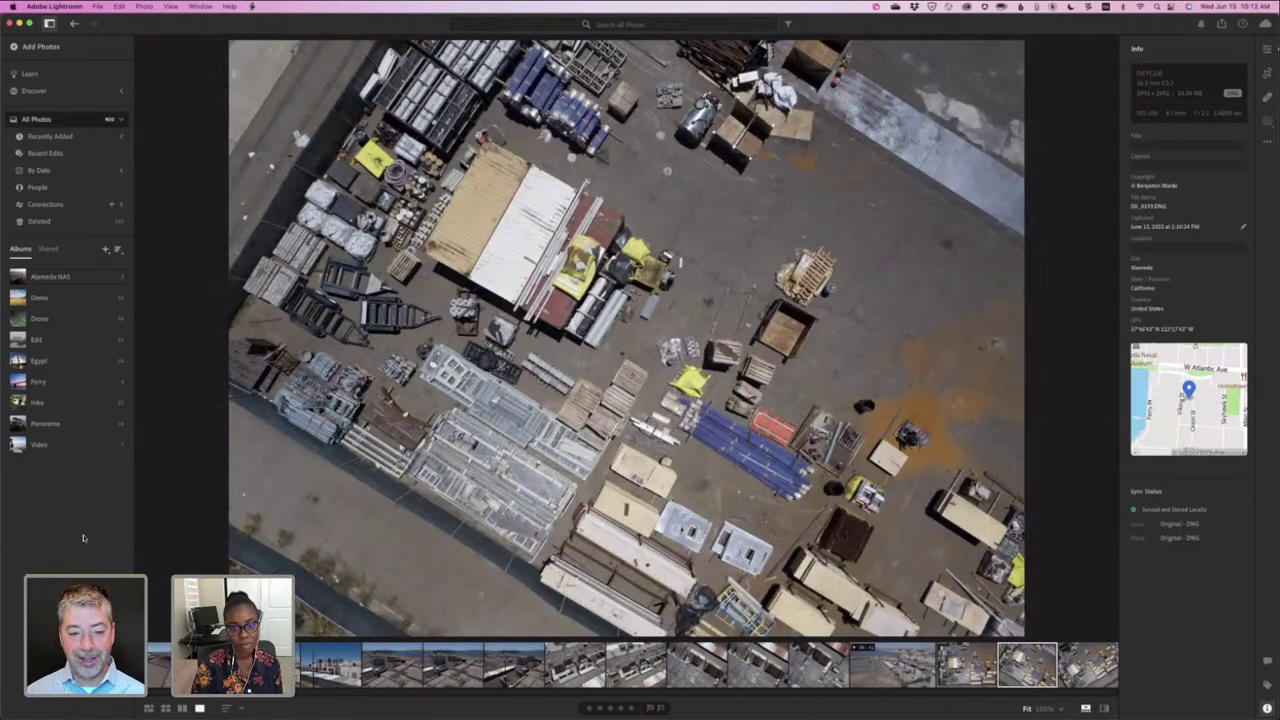
pyautogui.press('Right')
pyautogui.press('Left')
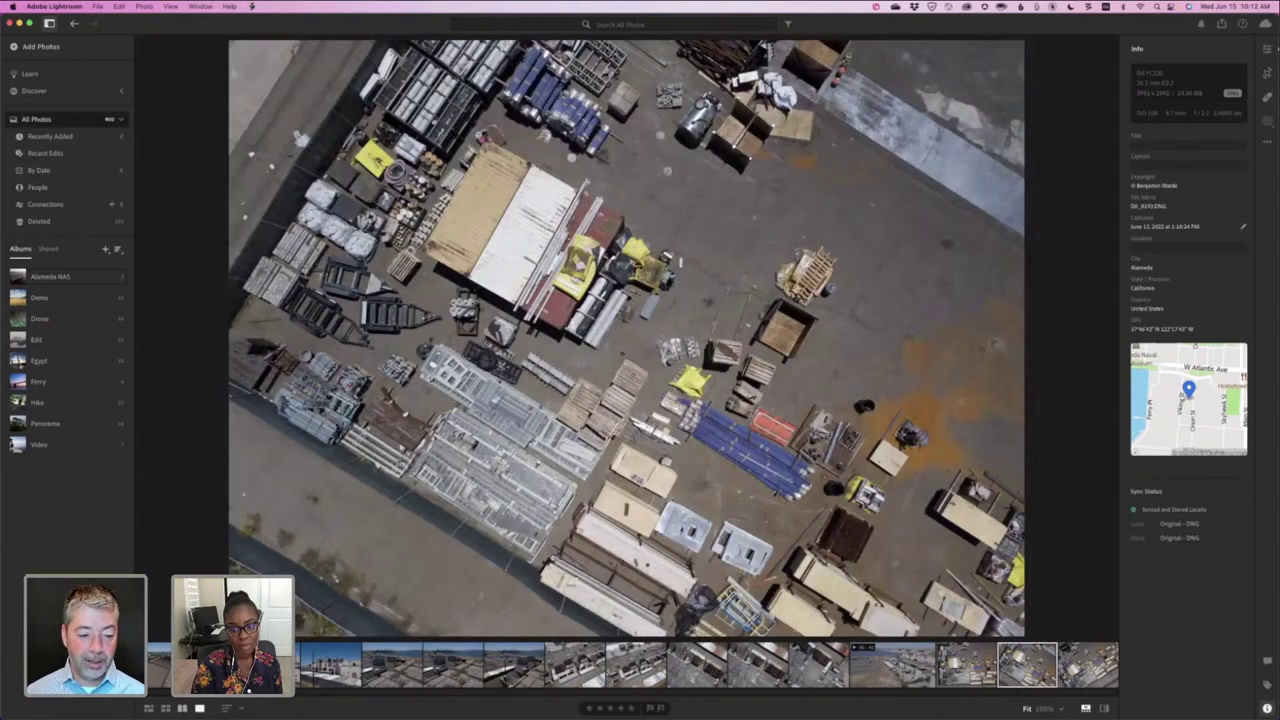
# - Place the two overhead storage yard photos side by side in Compare view and hide the side panels
pyautogui.click(182, 708)
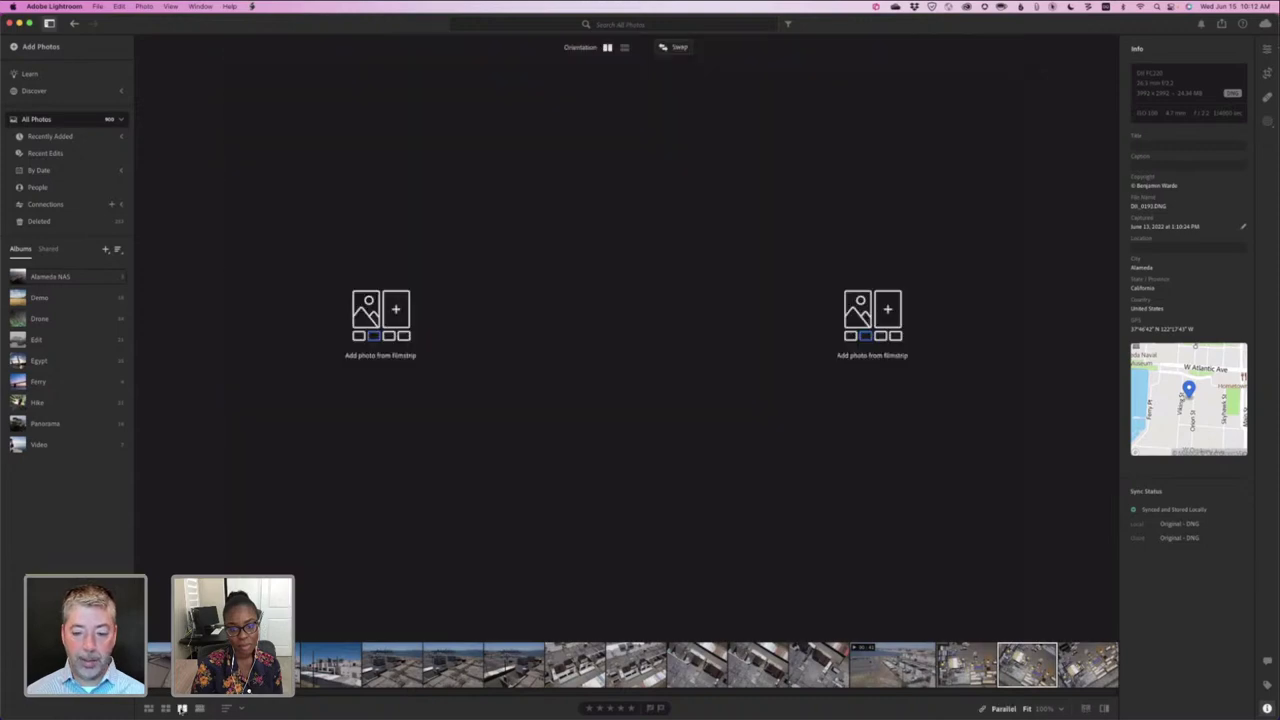
pyautogui.click(1090, 675)
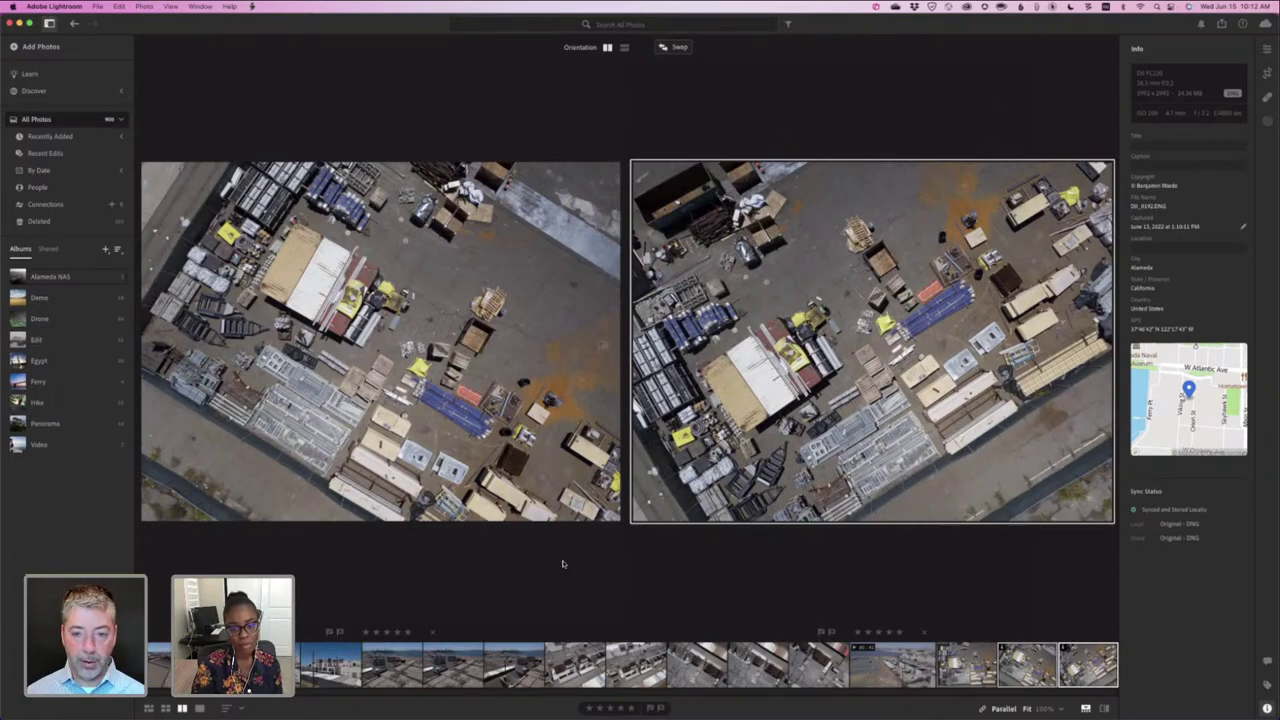
pyautogui.press('Tab')
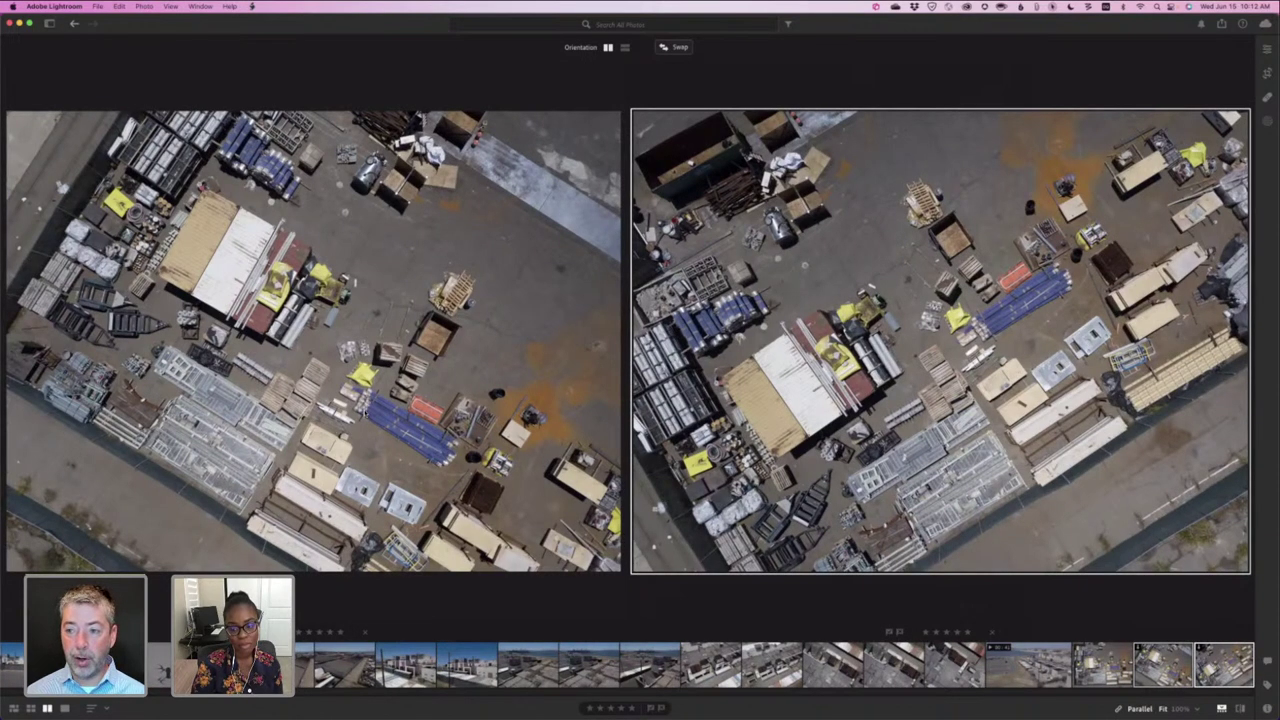
pyautogui.press('Tab')
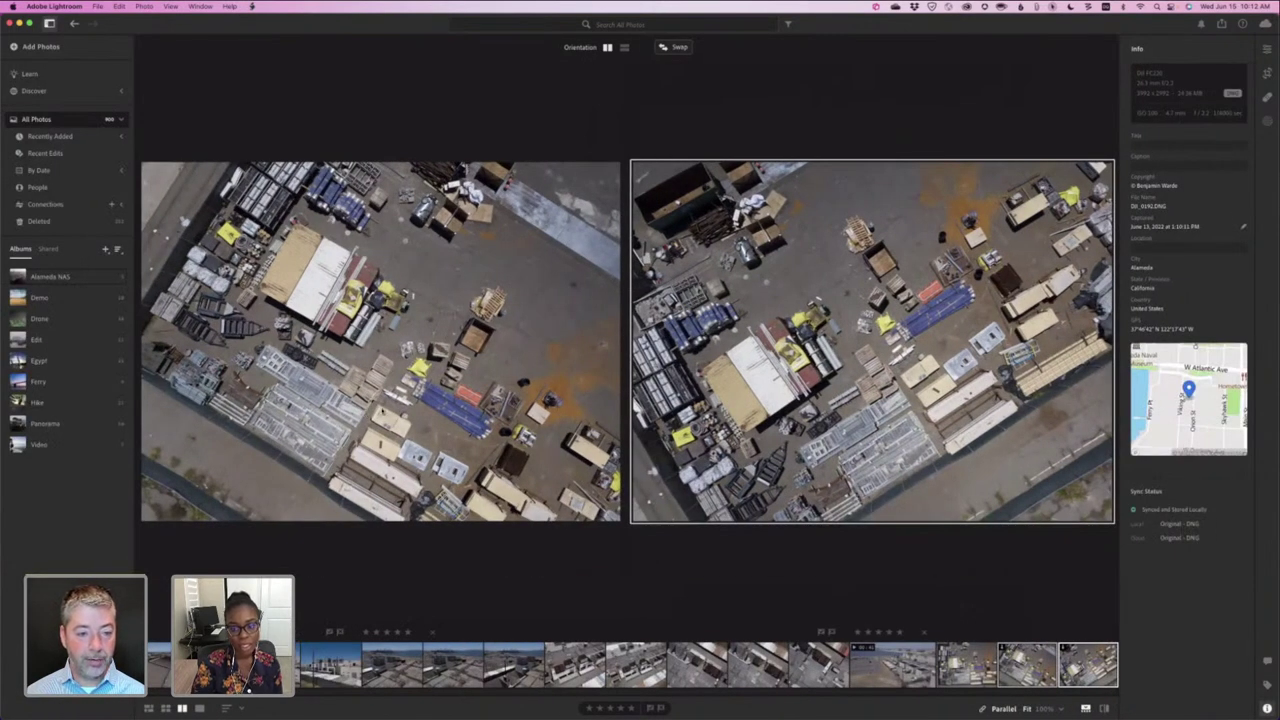
pyautogui.press('Tab')
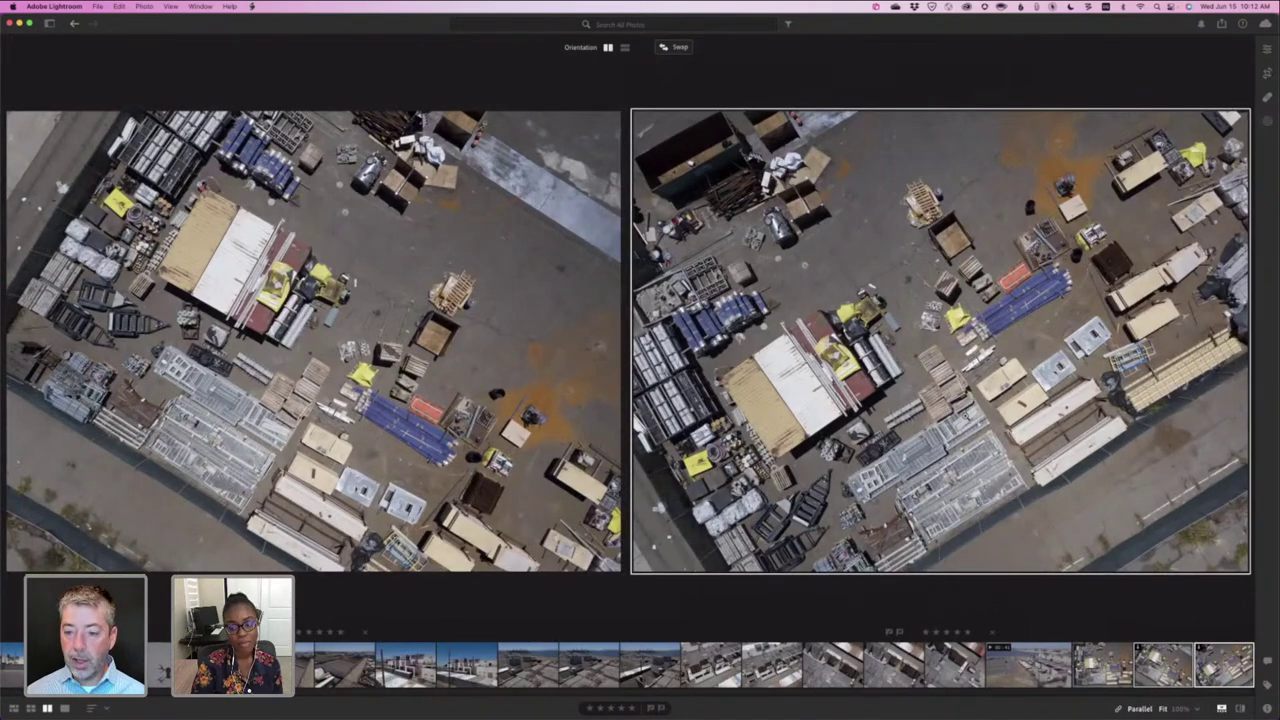
# - Inspect both storage yard photos at 100% with linked zoom and panning, and the second photo alone at 100% with Parallel off
pyautogui.press('z')
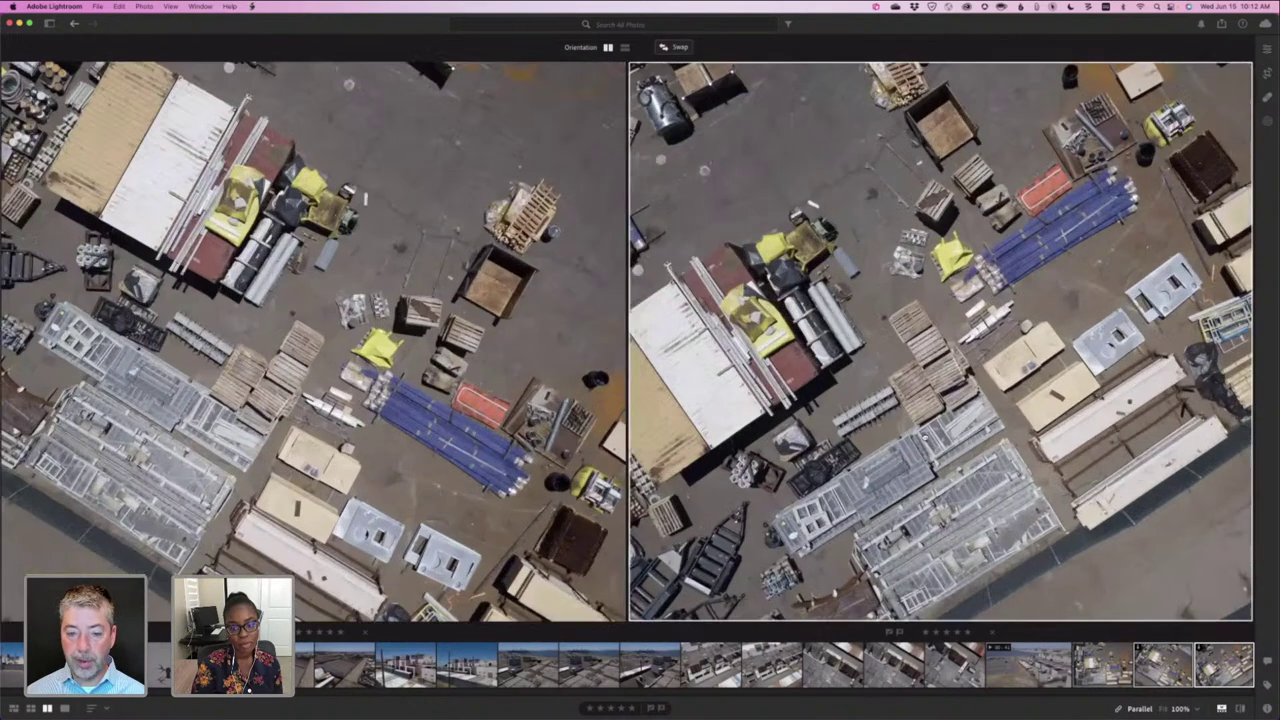
pyautogui.hscroll(3, 627, 342)
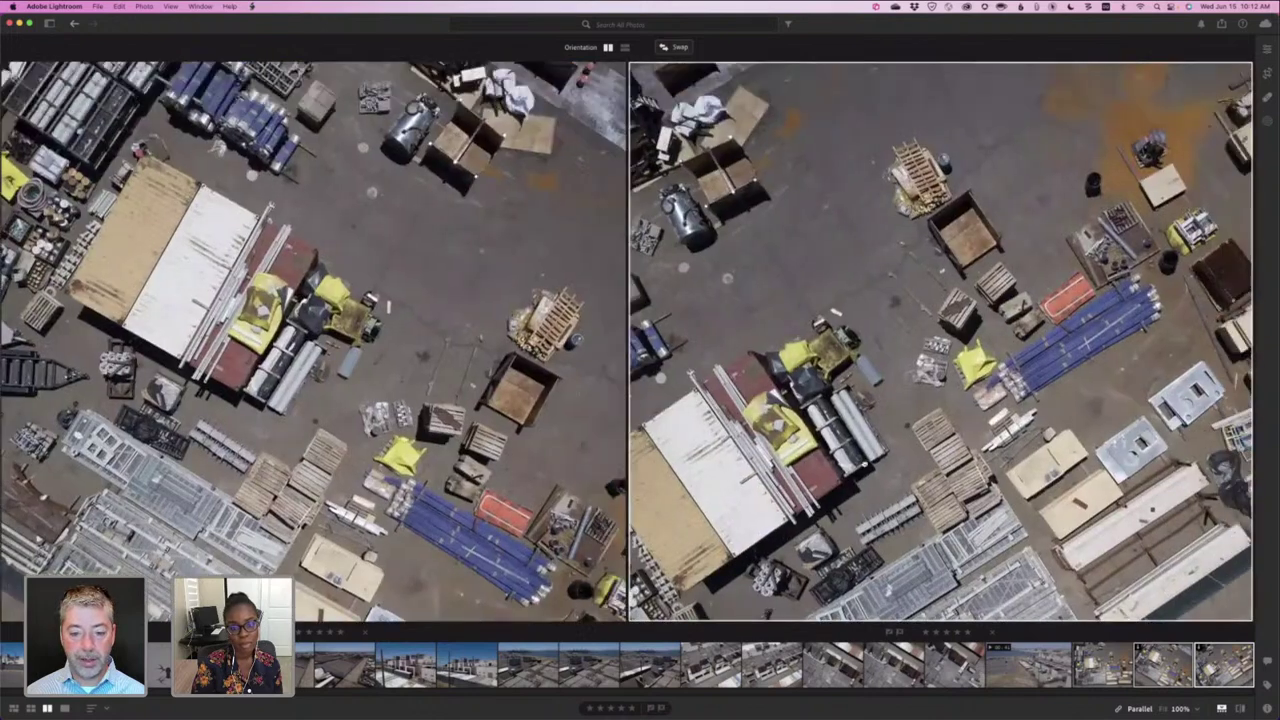
pyautogui.scroll(-3, 845, 380)
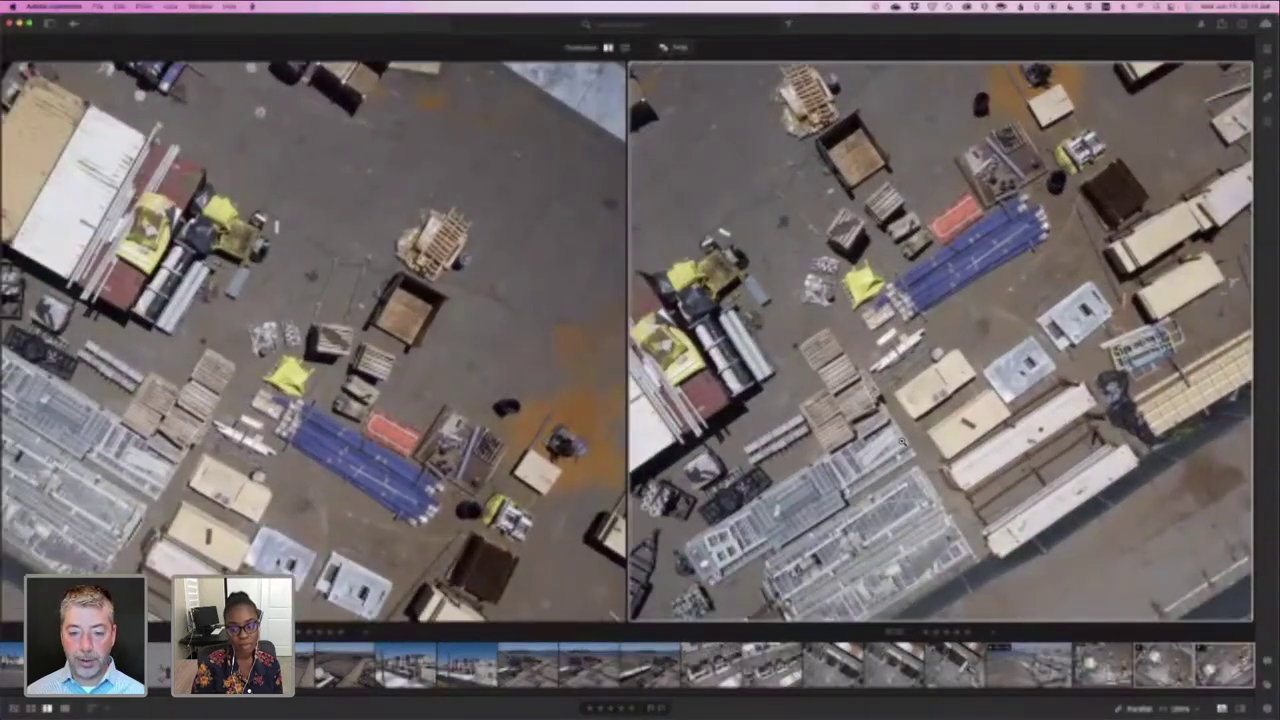
pyautogui.press('z')
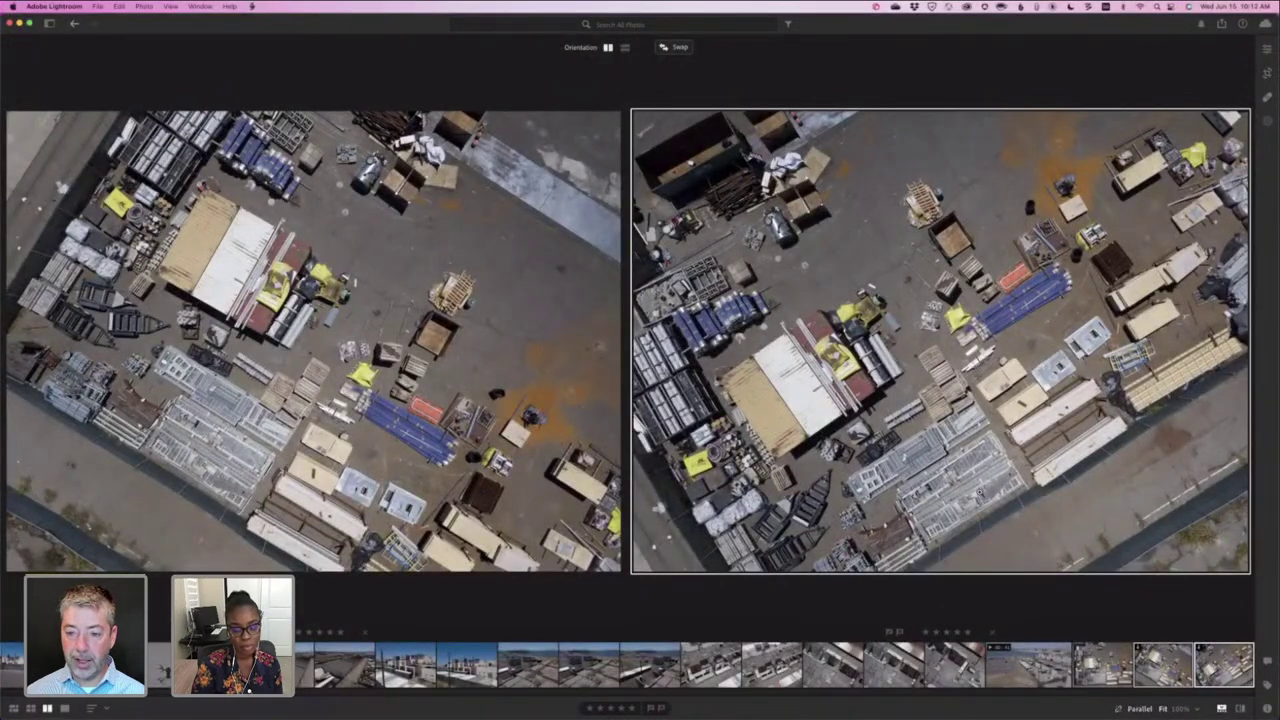
pyautogui.click(951, 365)
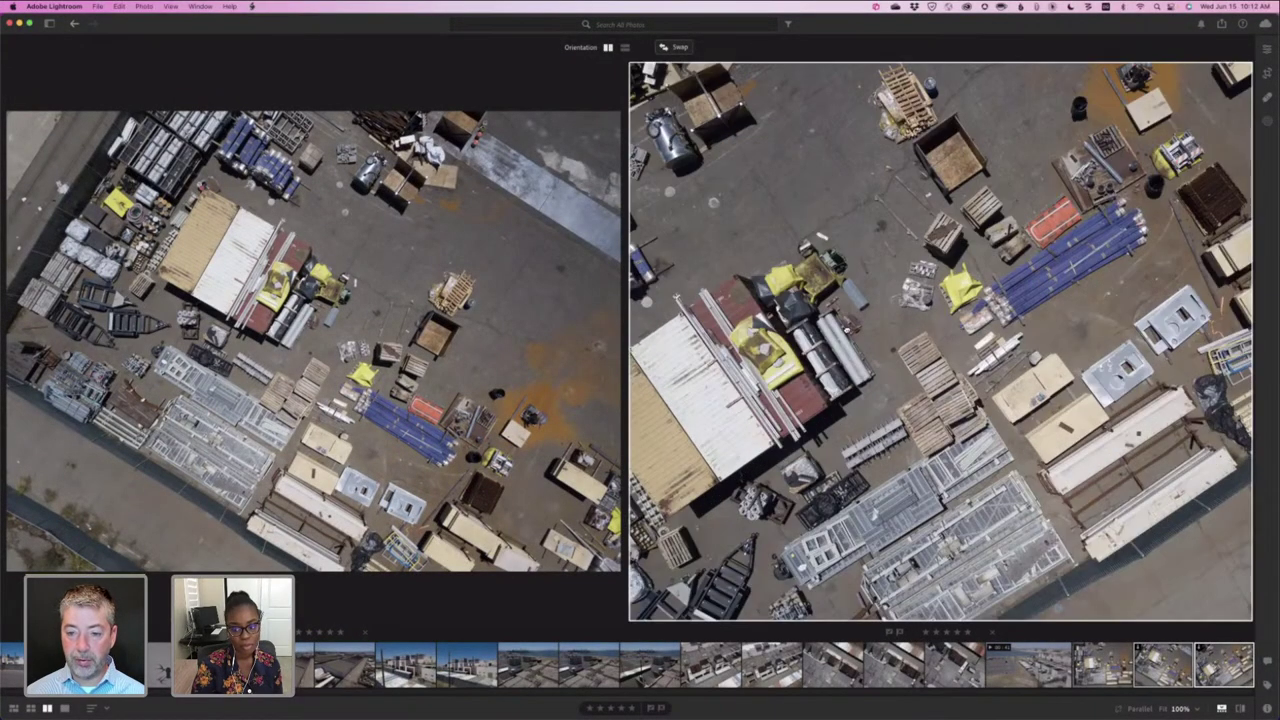
pyautogui.moveTo(971, 290); pyautogui.dragTo(1041, 600)
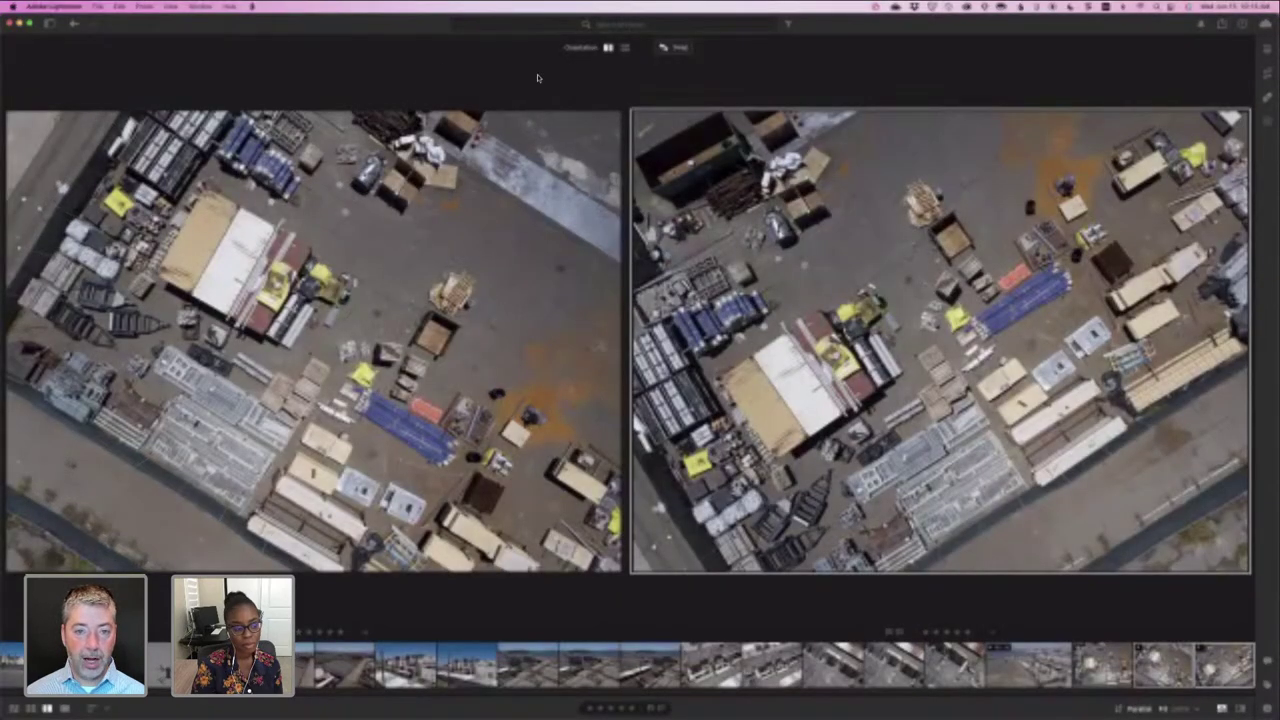
# - Stack the compared photos vertically, return them to the side-by-side orientation and show the side panels again
pyautogui.click(625, 48)
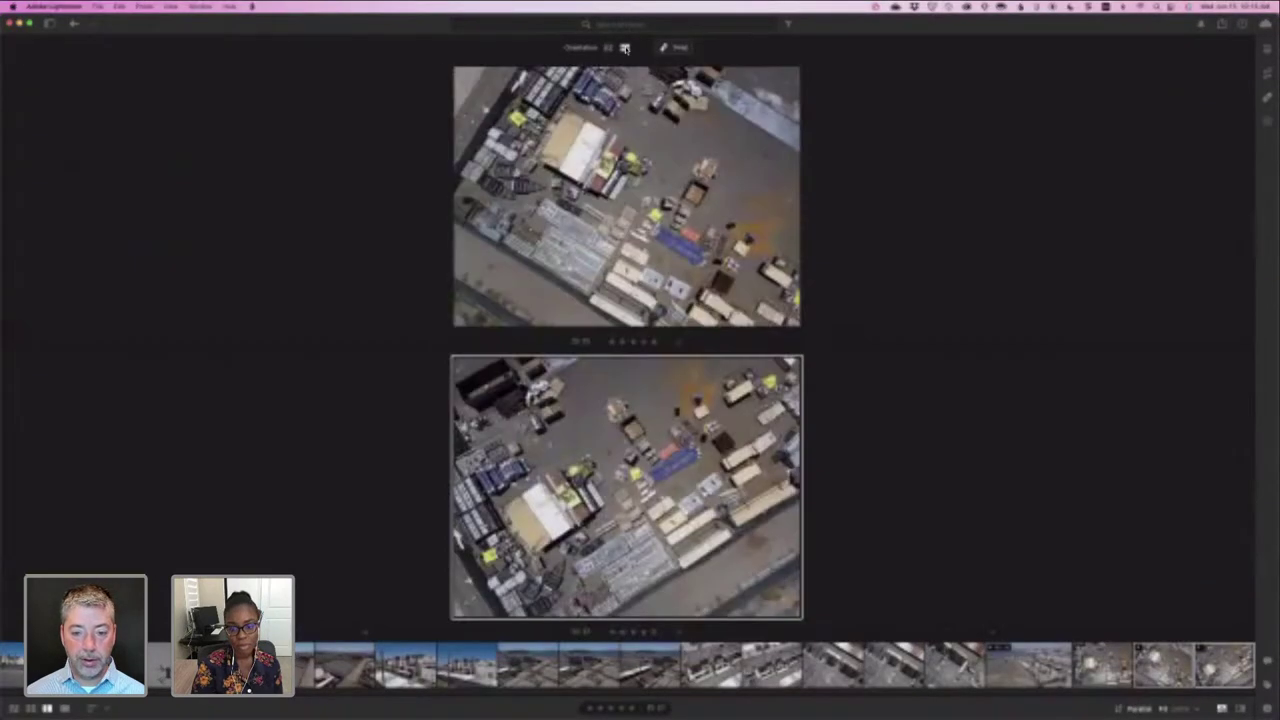
pyautogui.click(609, 48)
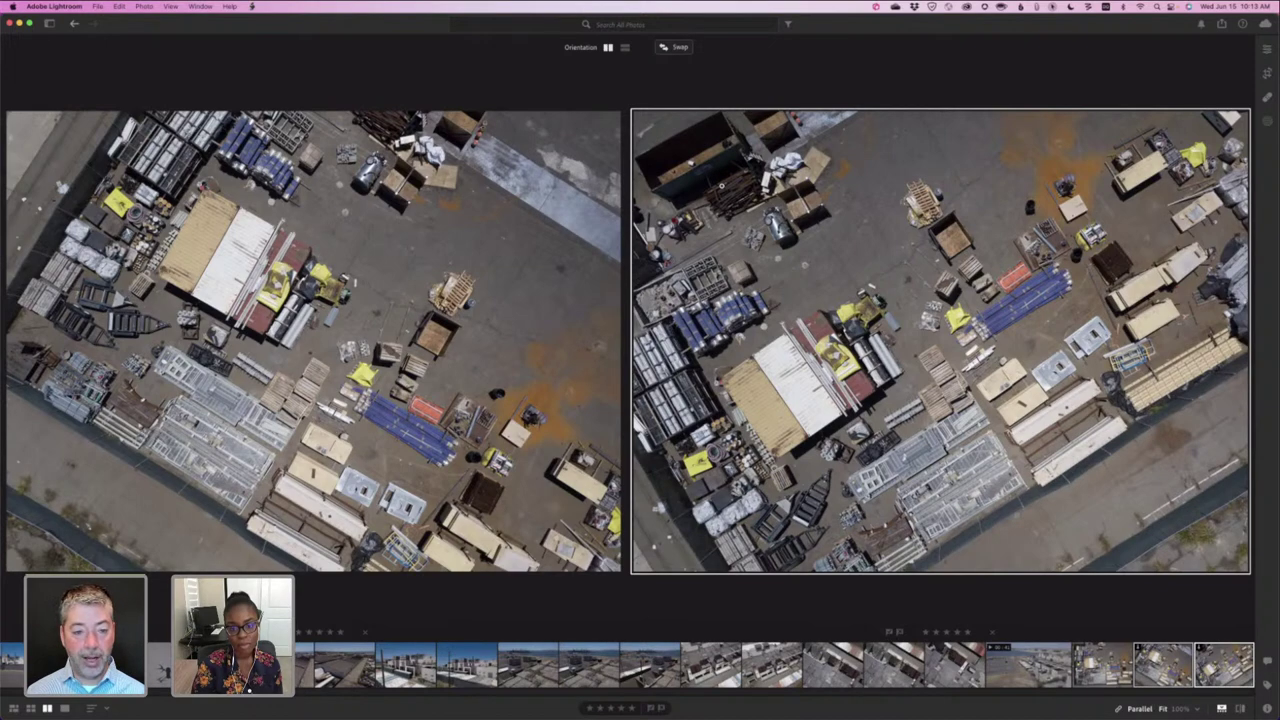
pyautogui.press('Tab')
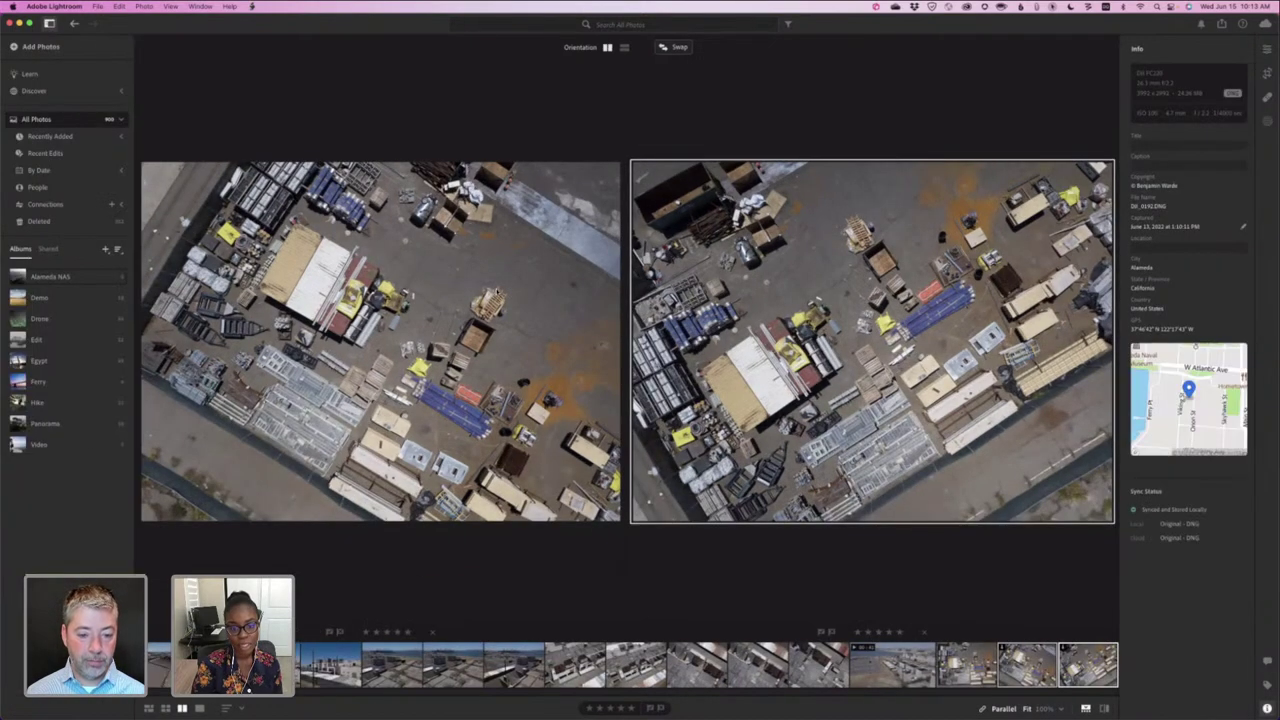
# - Flag the first of the two compared storage yard photos as a pick in single-photo view and return to the grid
pyautogui.click(500, 290)
pyautogui.click(199, 708)
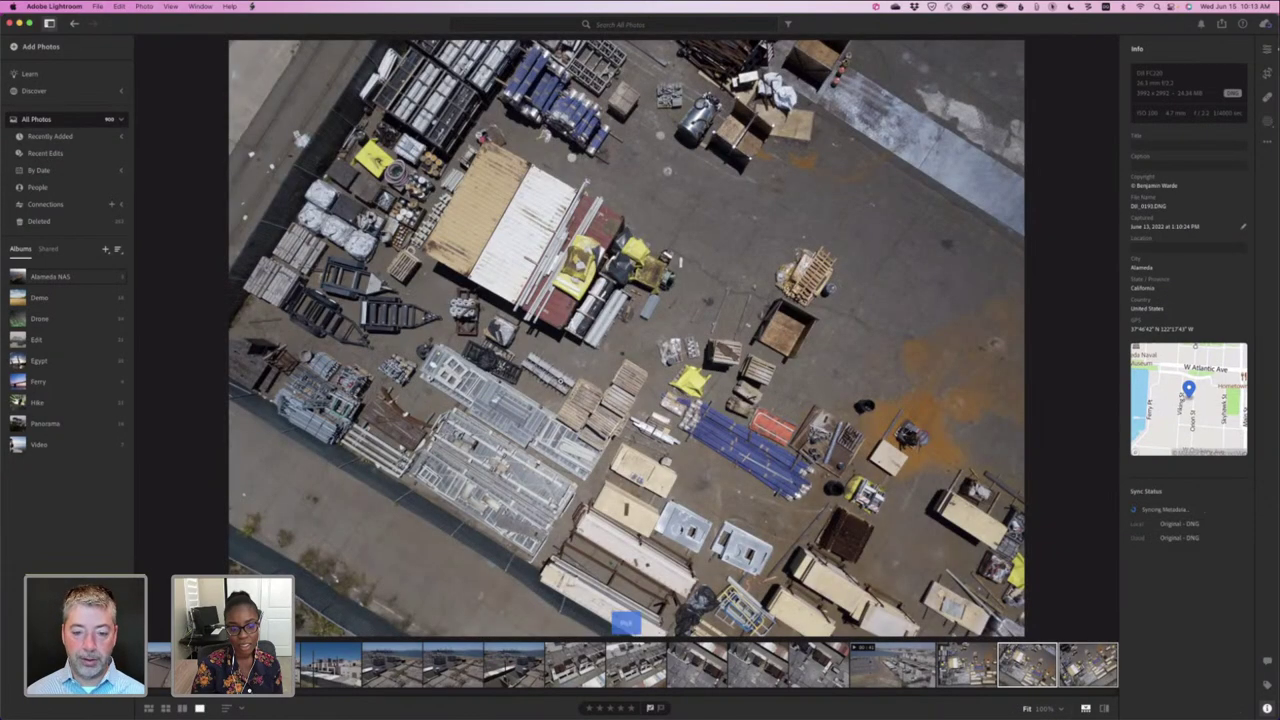
pyautogui.press('g')
# - Open the overhead boat yard photo with the large white motorboat, return to the grid and flag it as a pick
pyautogui.scroll(-5, 561, 385)
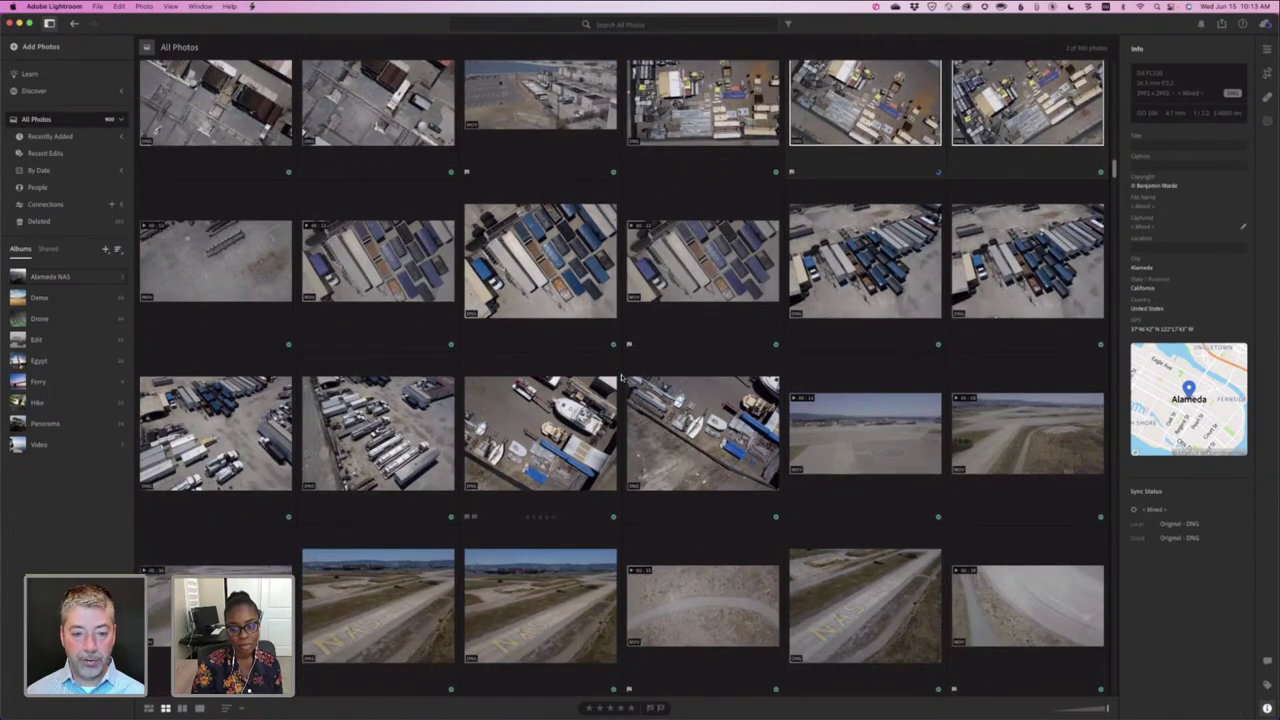
pyautogui.scroll(-2, 620, 377)
pyautogui.doubleClick(553, 371)
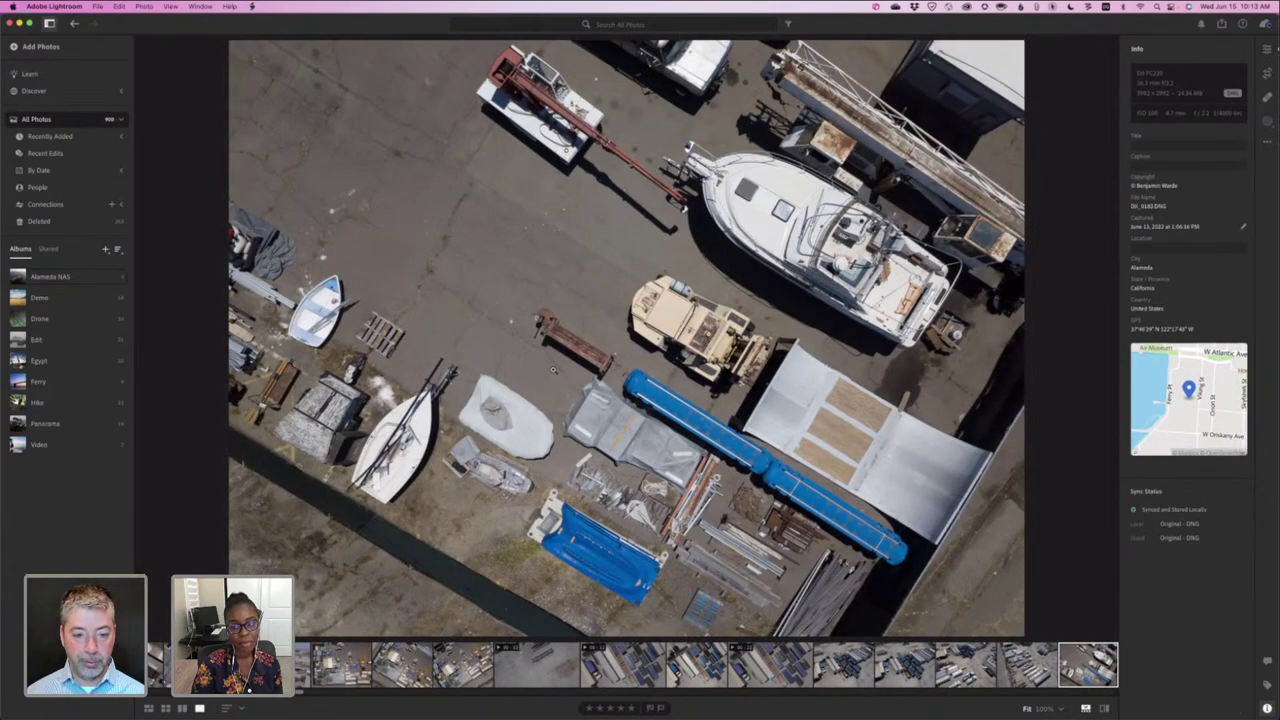
pyautogui.press('g')
pyautogui.press('p')
# - Compare the two oblique NAS Alameda runway photos full size, flag the second as a pick and return to the grid
pyautogui.scroll(-7, 436, 336)
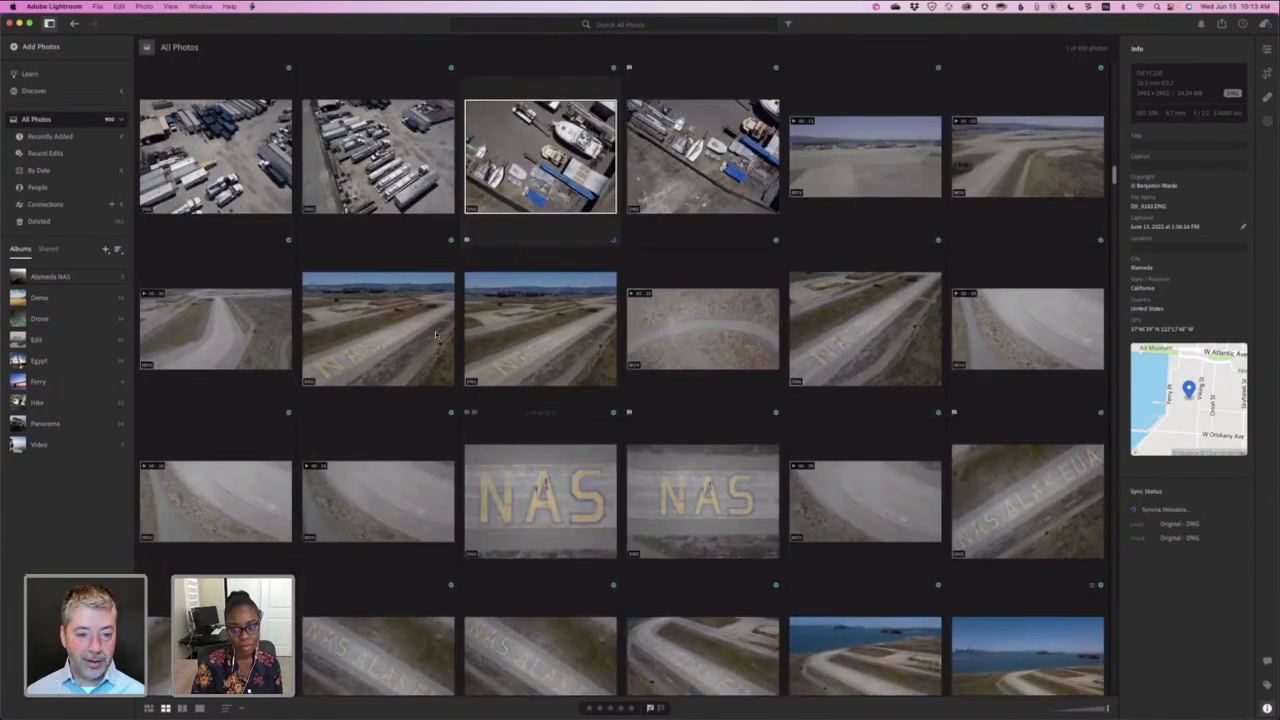
pyautogui.doubleClick(436, 336)
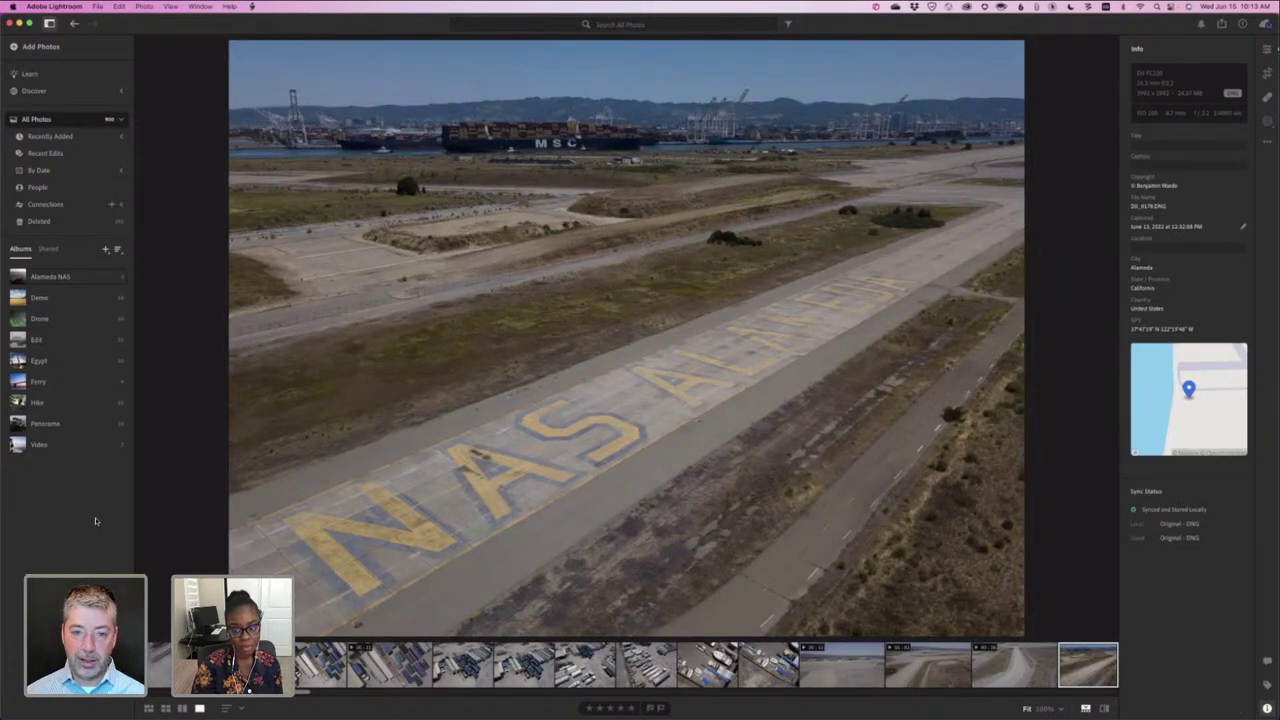
pyautogui.press('Right')
pyautogui.press('Right')
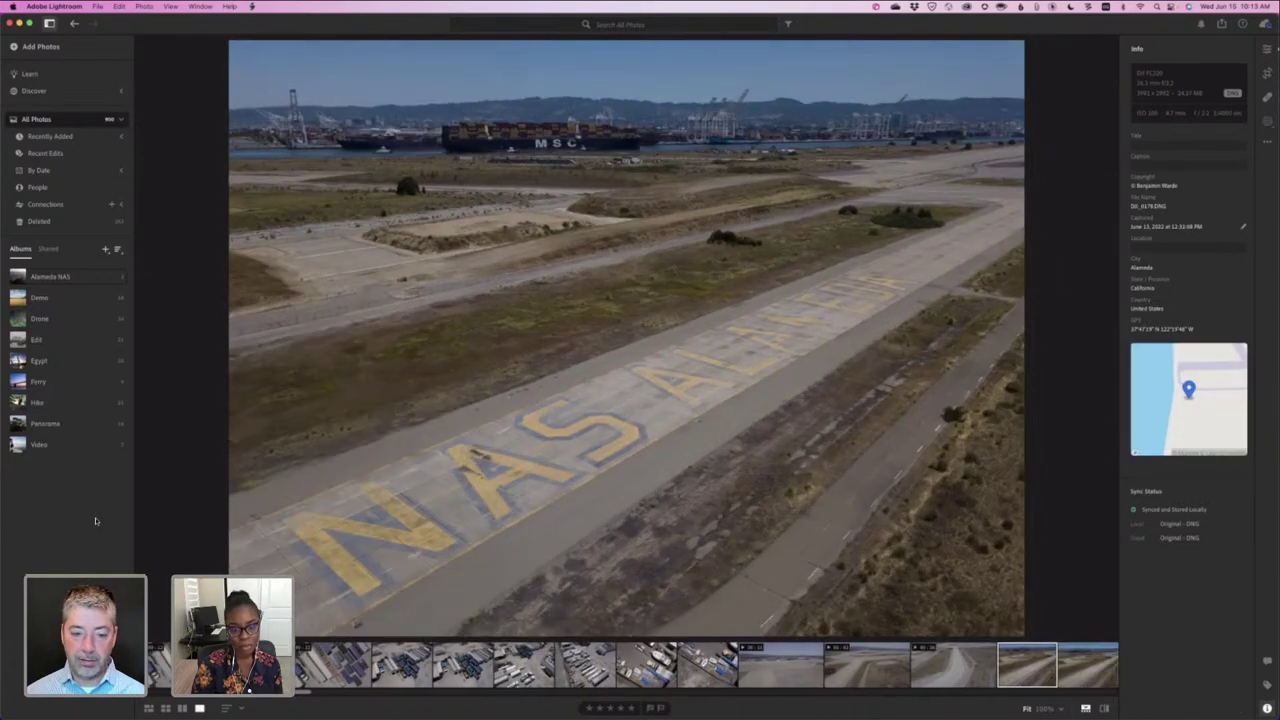
pyautogui.press('Right')
pyautogui.press('p')
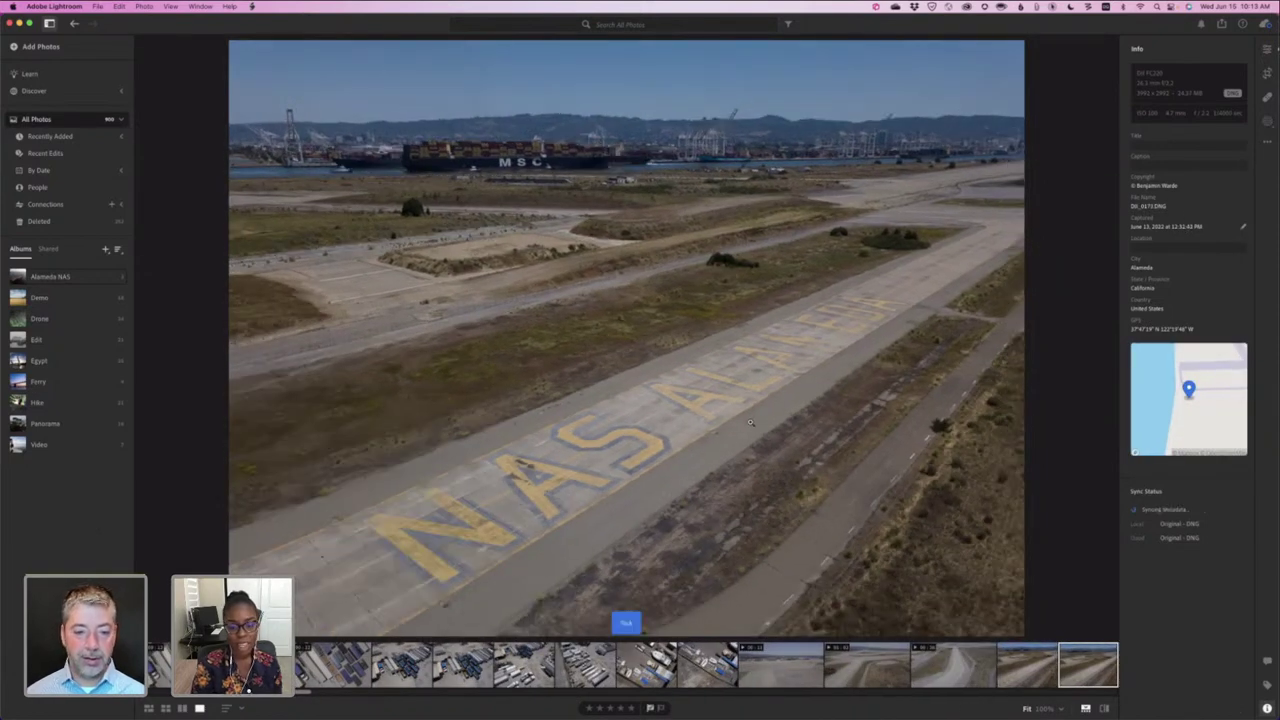
pyautogui.press('g')
# - Flag the steeper-angled NAS runway photo and the larger overhead close-up of the NAS lettering as picks
pyautogui.scroll(-1, 860, 290)
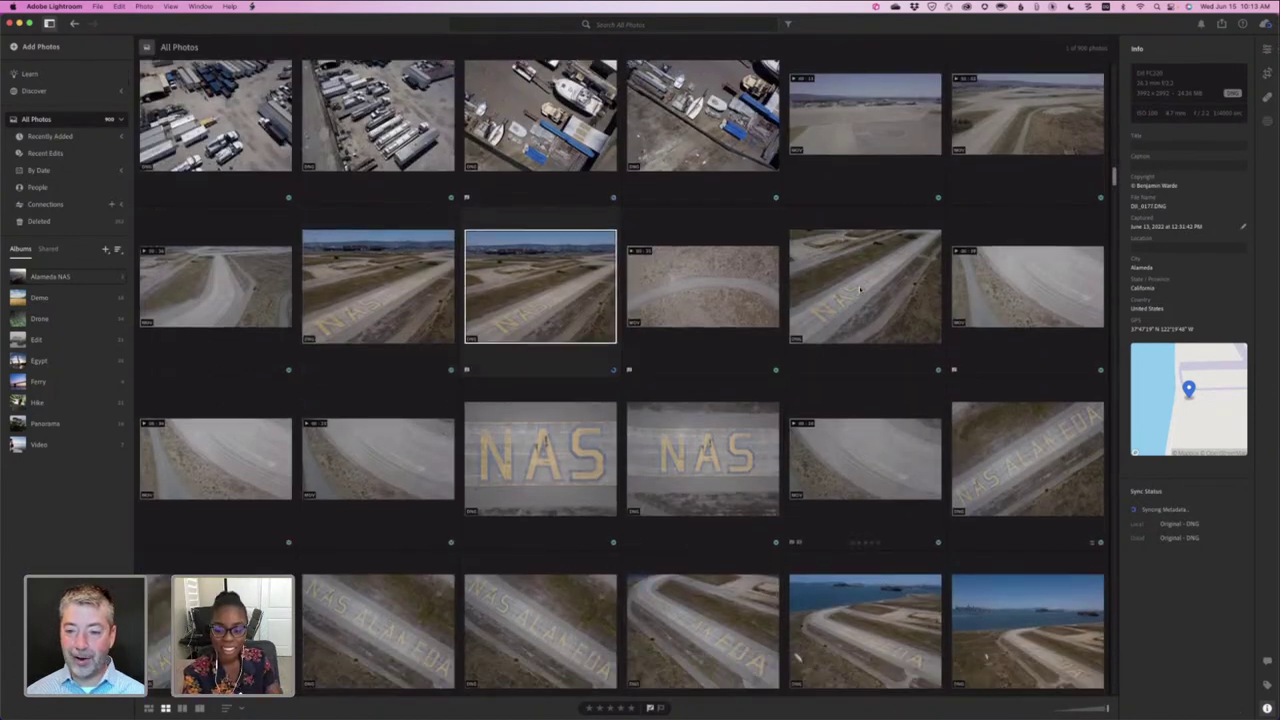
pyautogui.click(860, 290)
pyautogui.press('p')
pyautogui.scroll(-3, 815, 449)
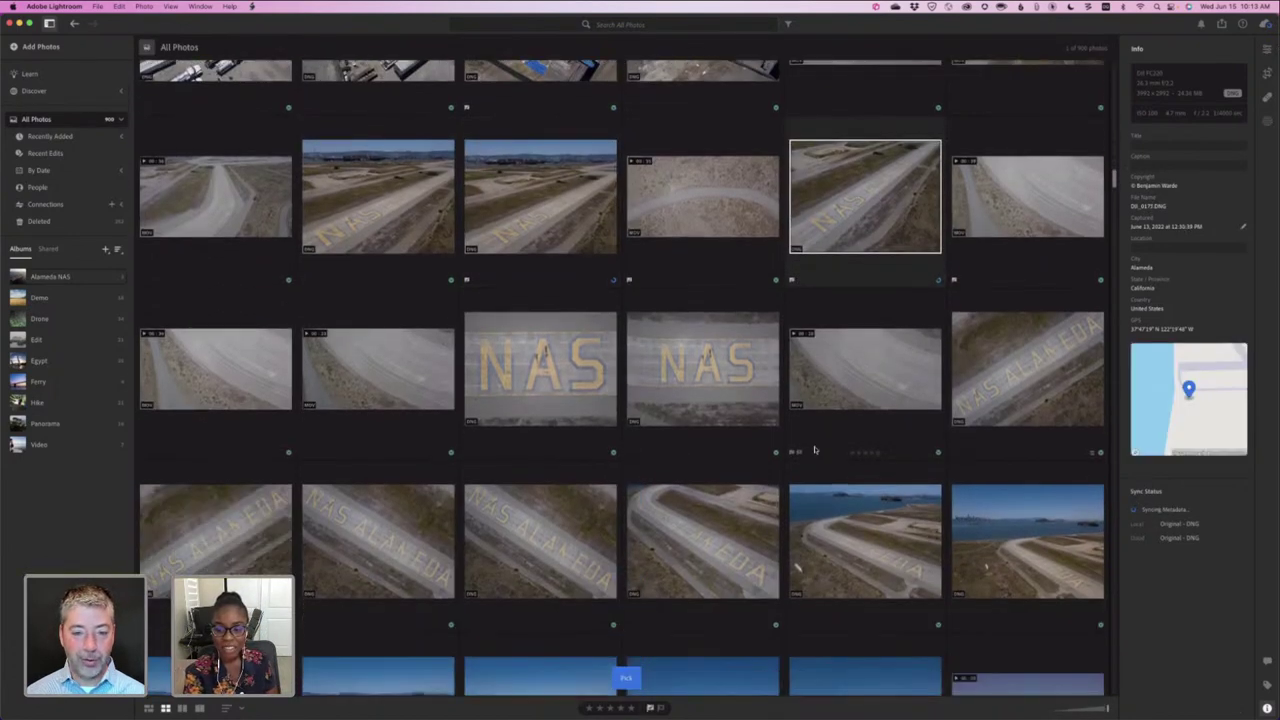
pyautogui.click(523, 289)
pyautogui.press('p')
# - Flag the first overhead photo with downward-sloping NAS ALAMEDA lettering and the runway photo with the higher bay horizon as picks
pyautogui.scroll(-2, 660, 519)
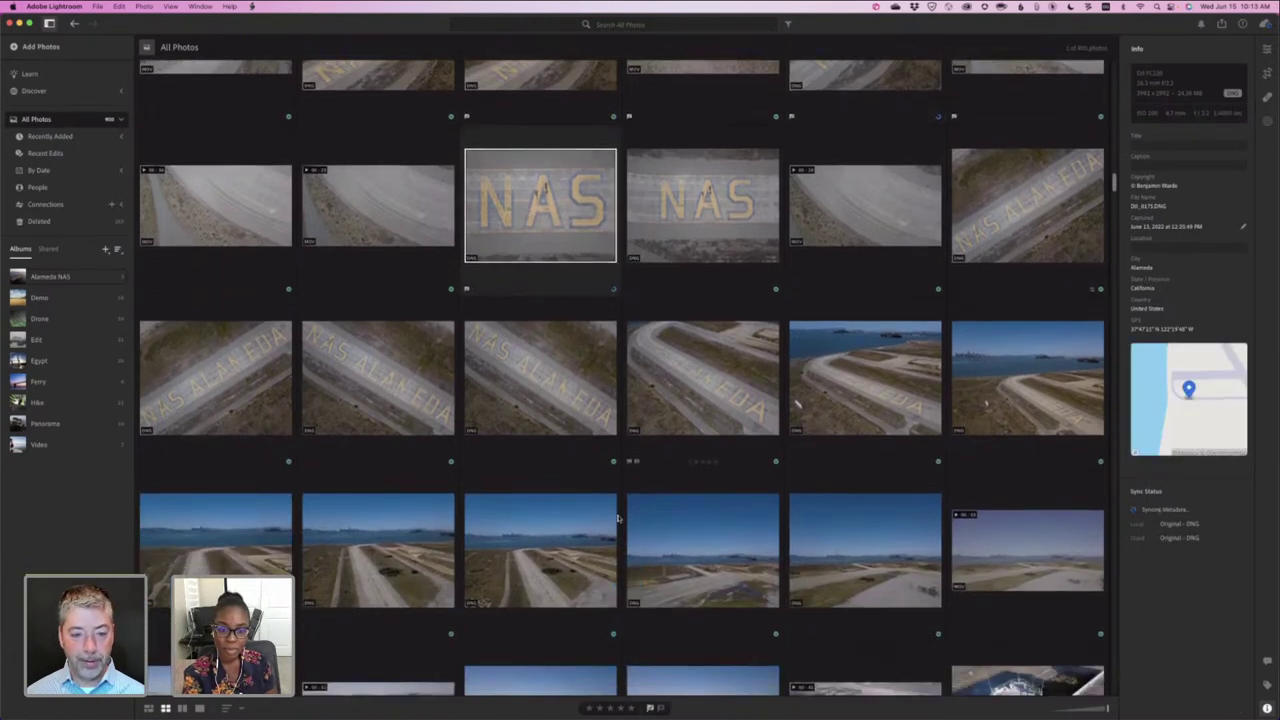
pyautogui.click(383, 378)
pyautogui.press('p')
pyautogui.scroll(-1, 827, 410)
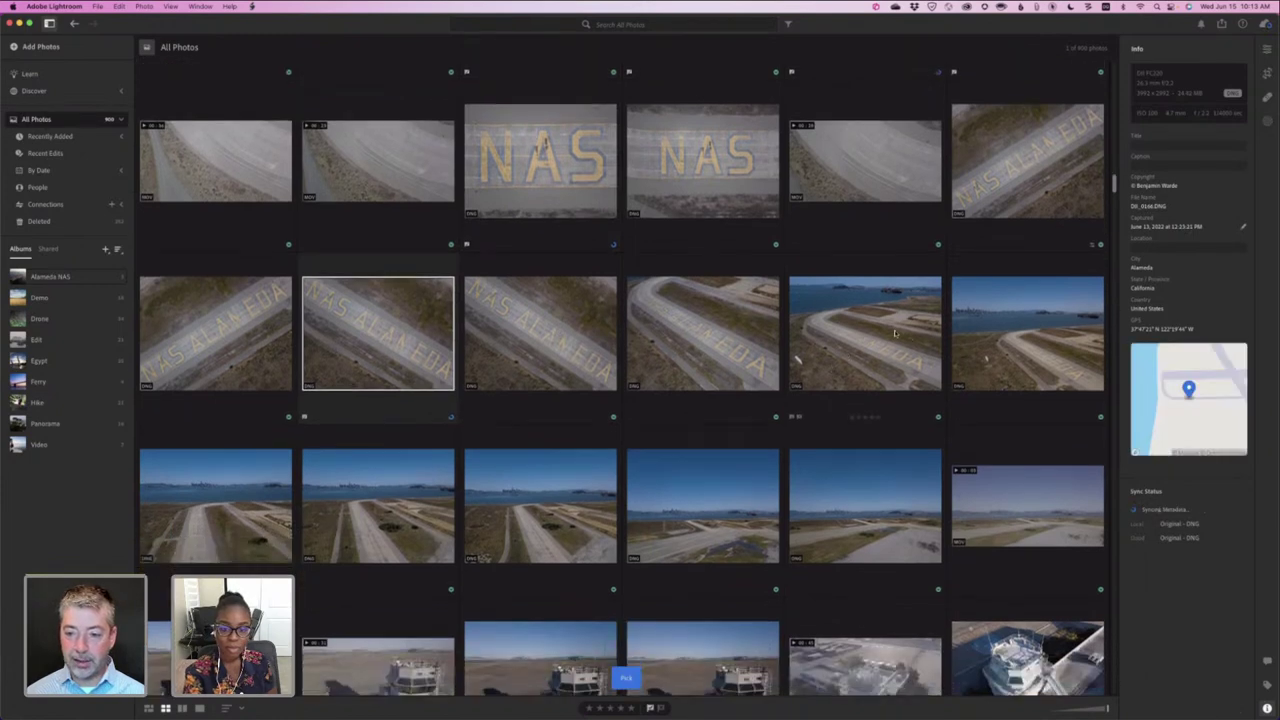
pyautogui.click(983, 337)
pyautogui.press('p')
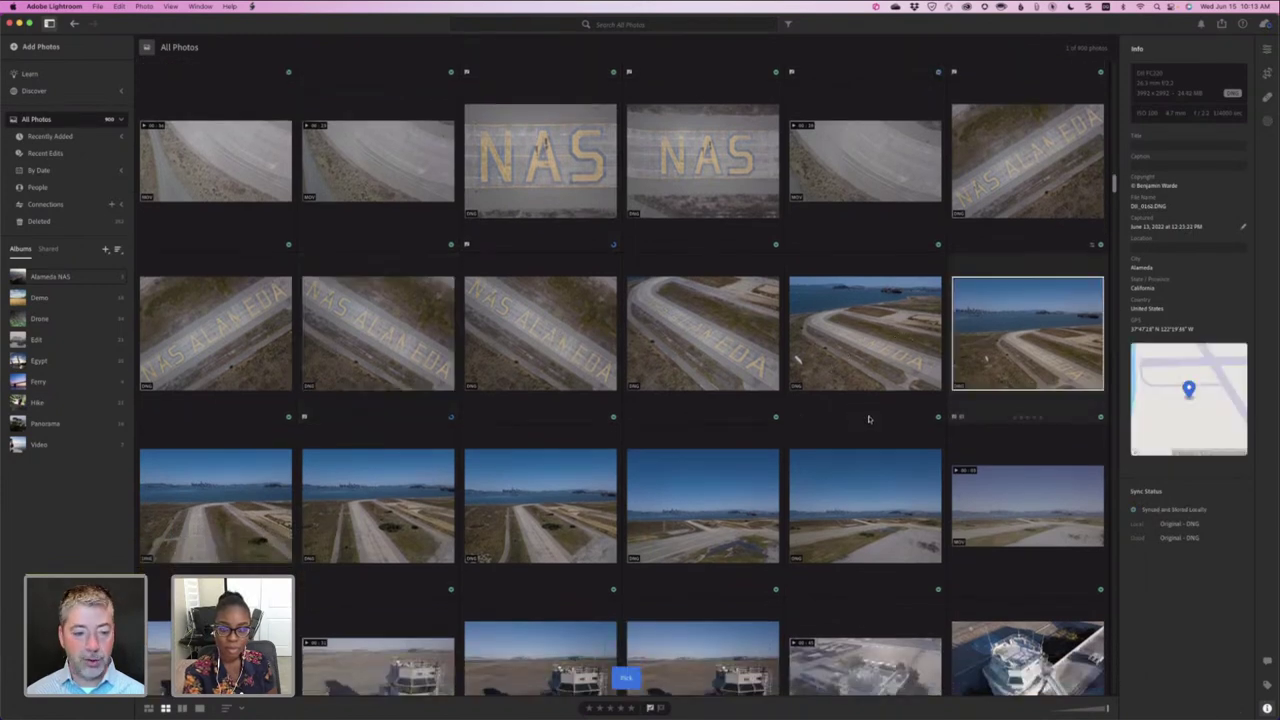
# - Flag the first control tower photo, with the tower's long shadow across the airfield, as a pick
pyautogui.scroll(-3, 611, 435)
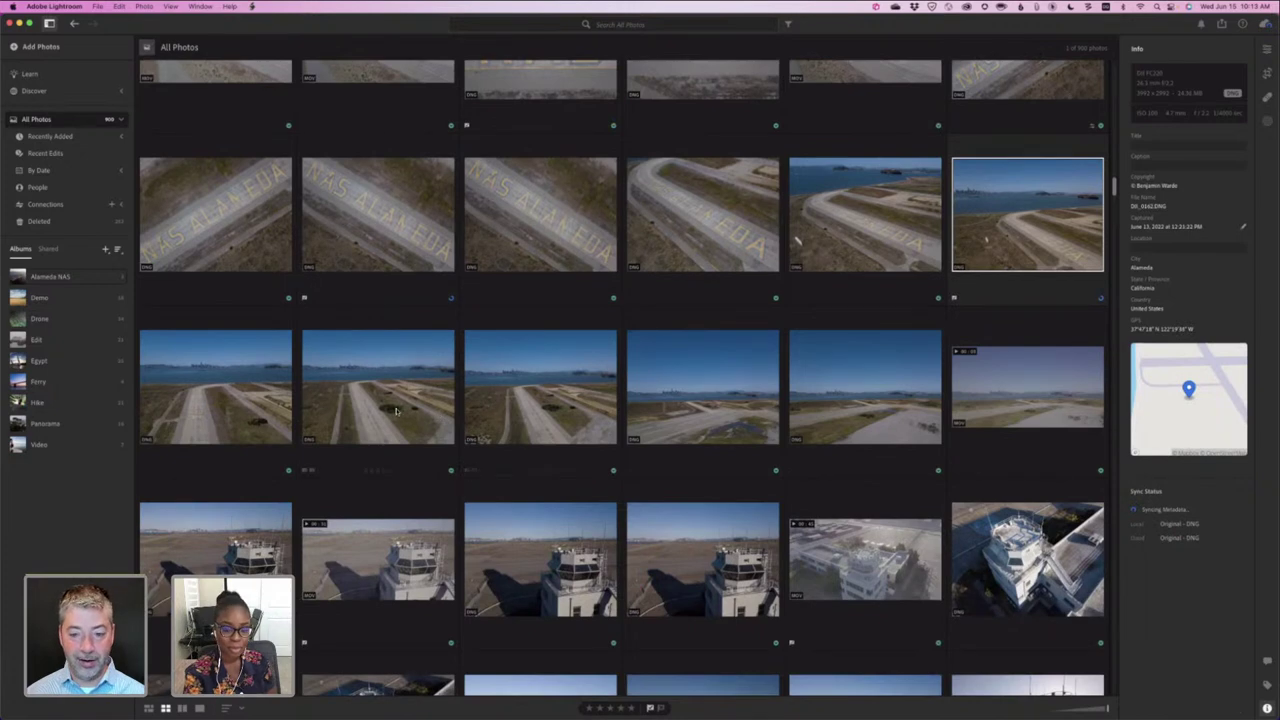
pyautogui.scroll(-4, 377, 410)
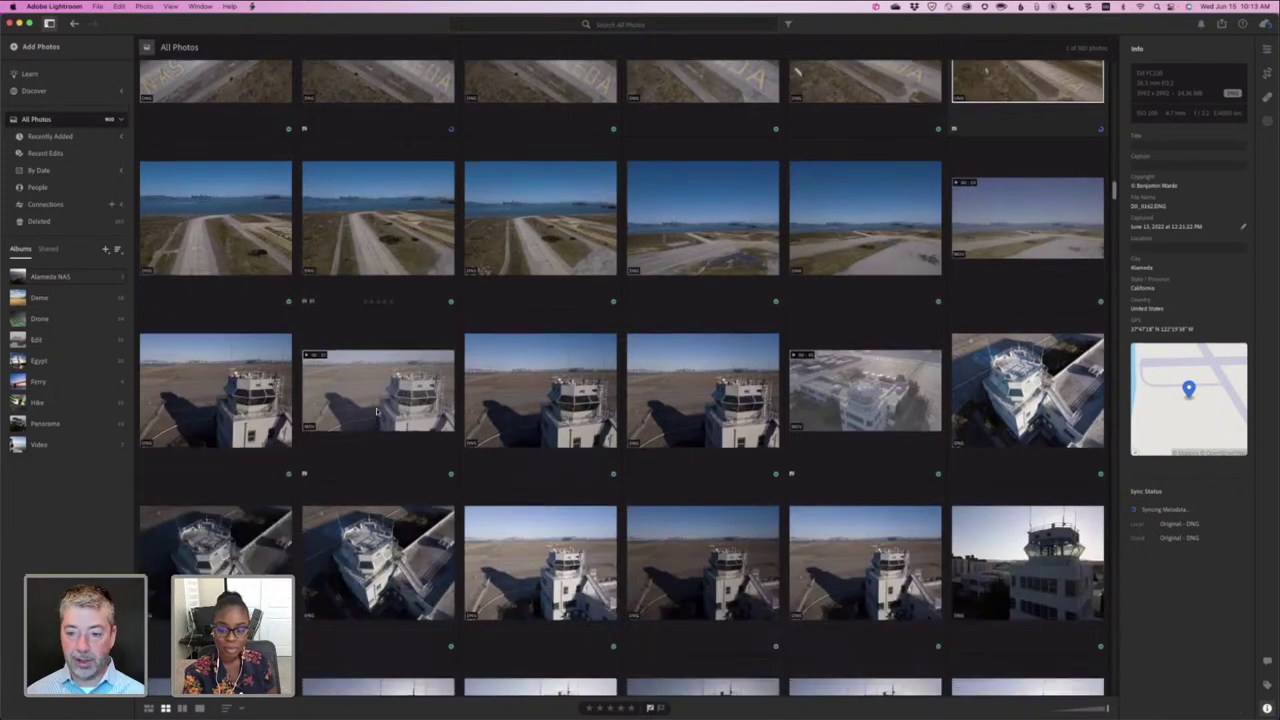
pyautogui.scroll(-1, 377, 410)
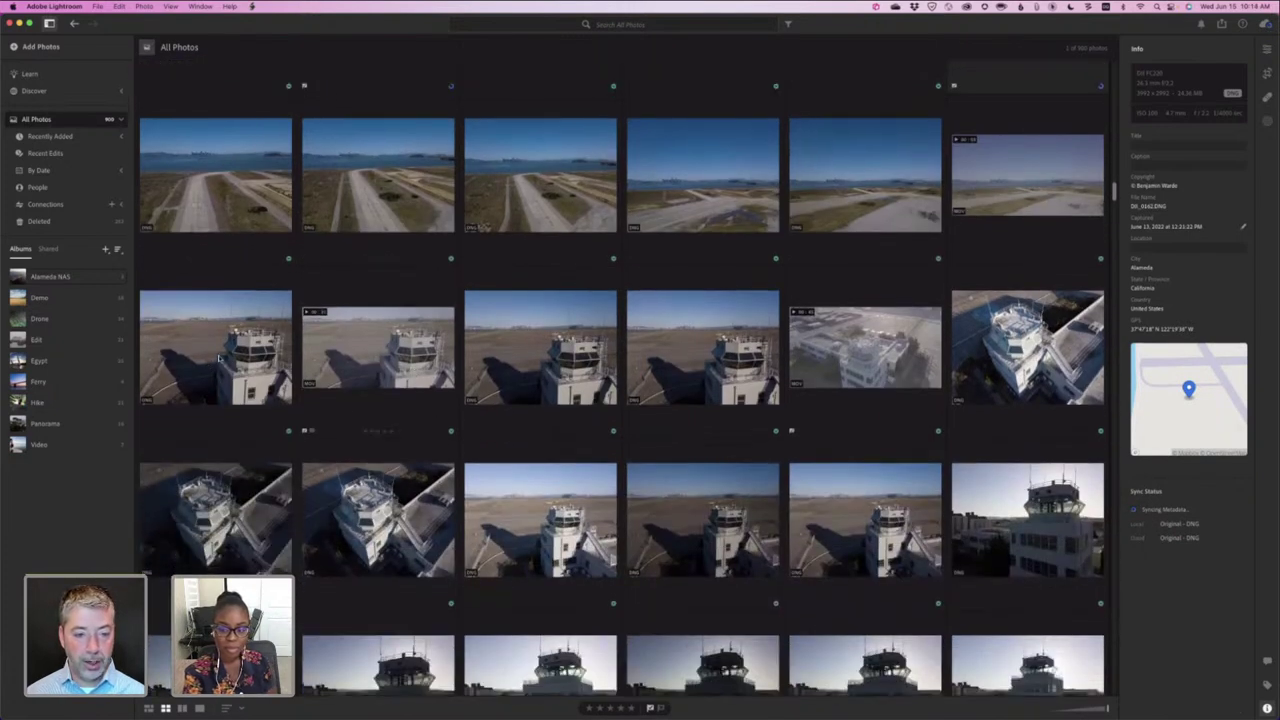
pyautogui.click(228, 358)
pyautogui.press('p')
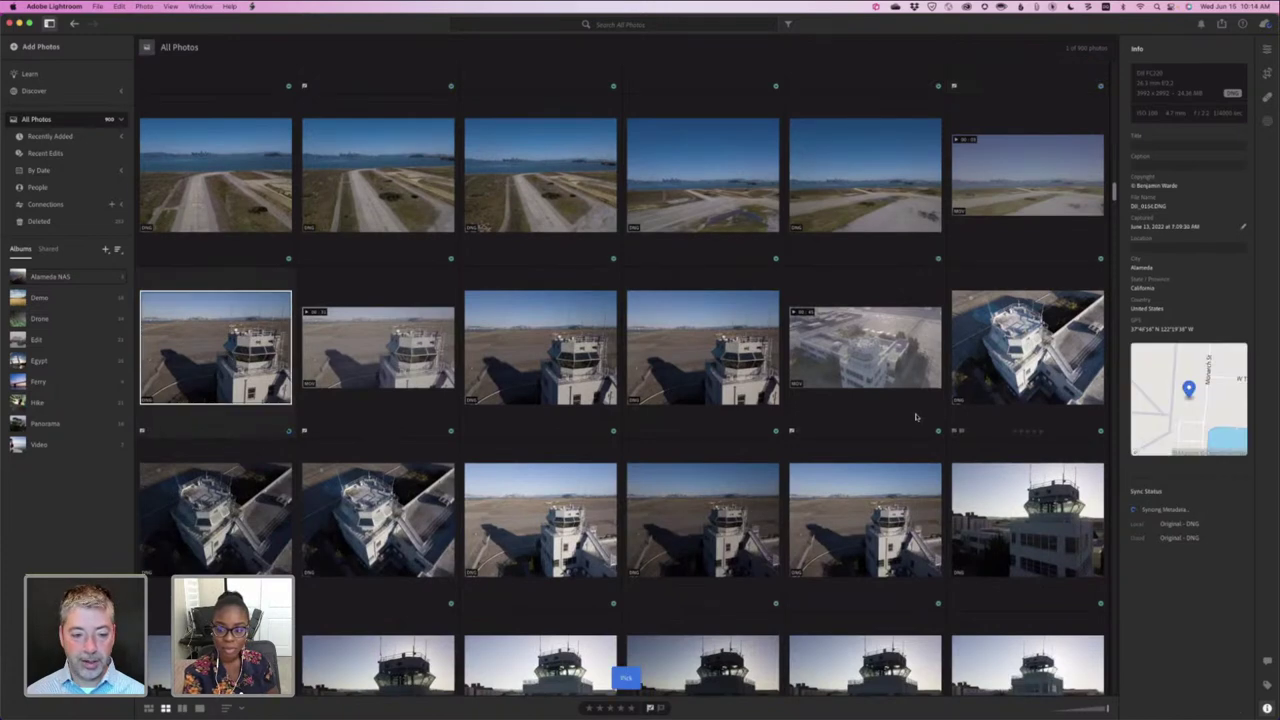
# - Flag the high-angle control tower photo at the end of its row and the similar one starting the following row as picks
pyautogui.scroll(-3, 913, 414)
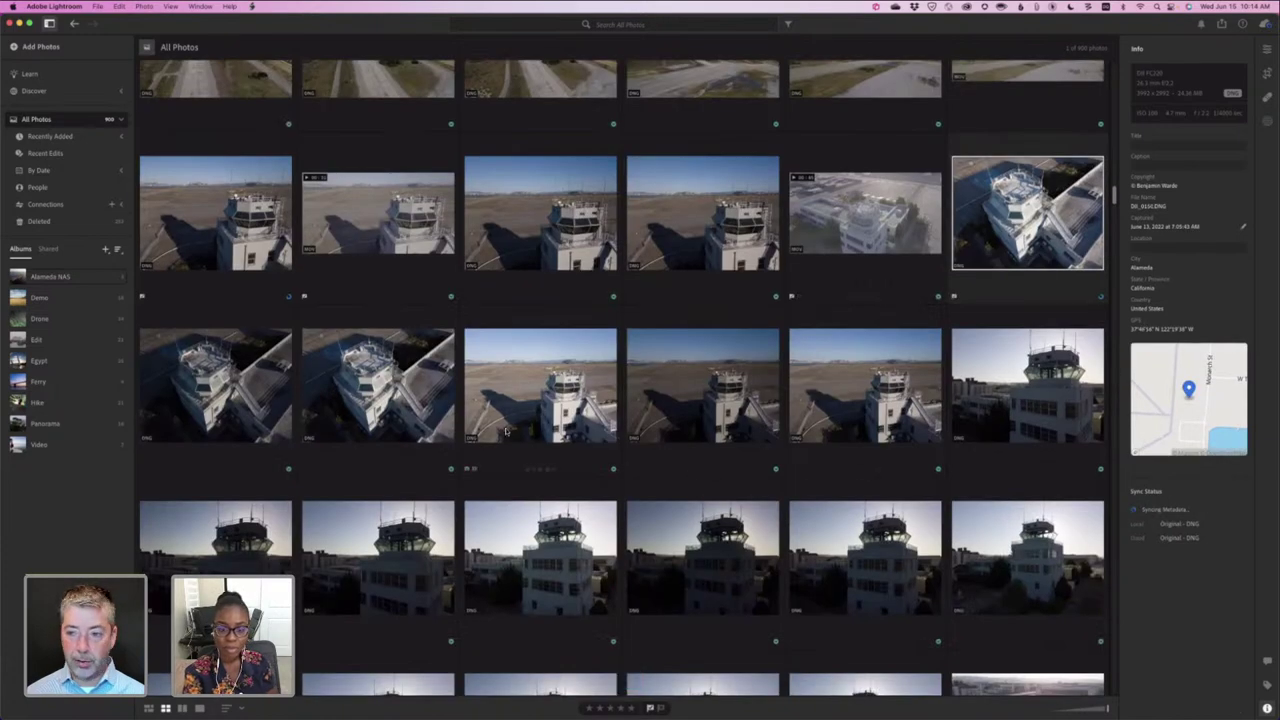
pyautogui.press('p')
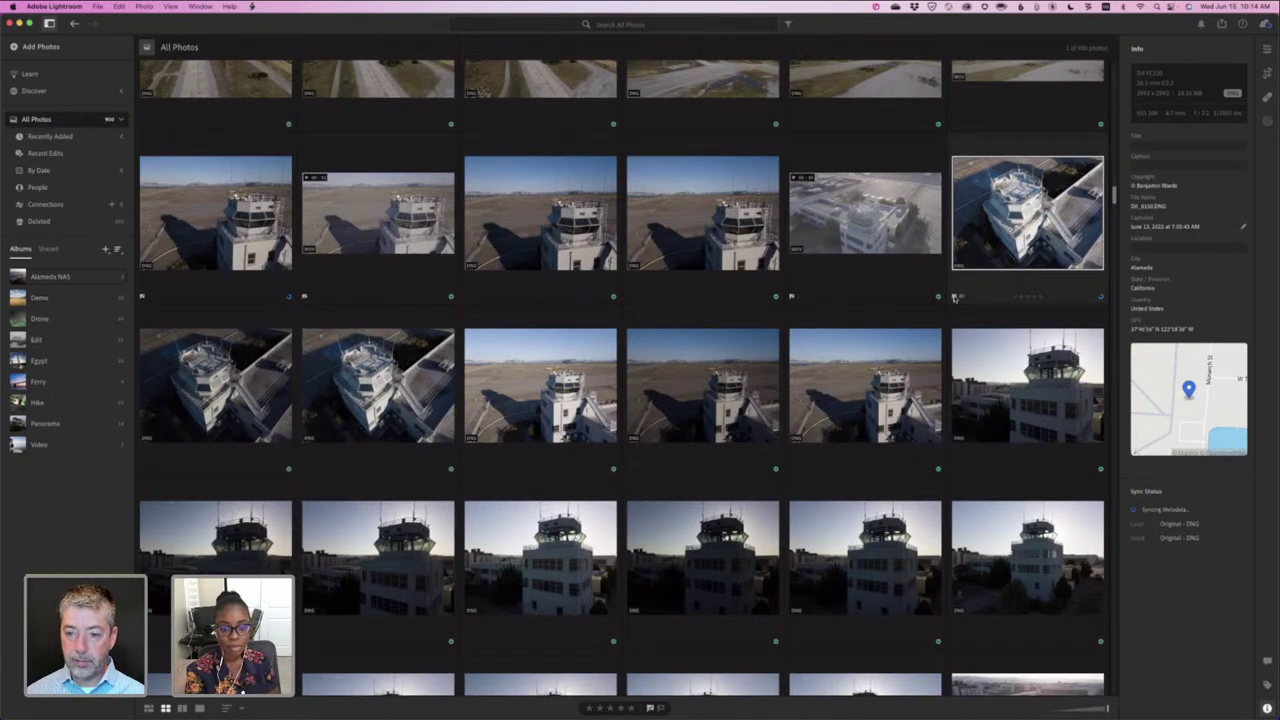
pyautogui.click(187, 396)
pyautogui.press('p')
pyautogui.scroll(-1, 620, 377)
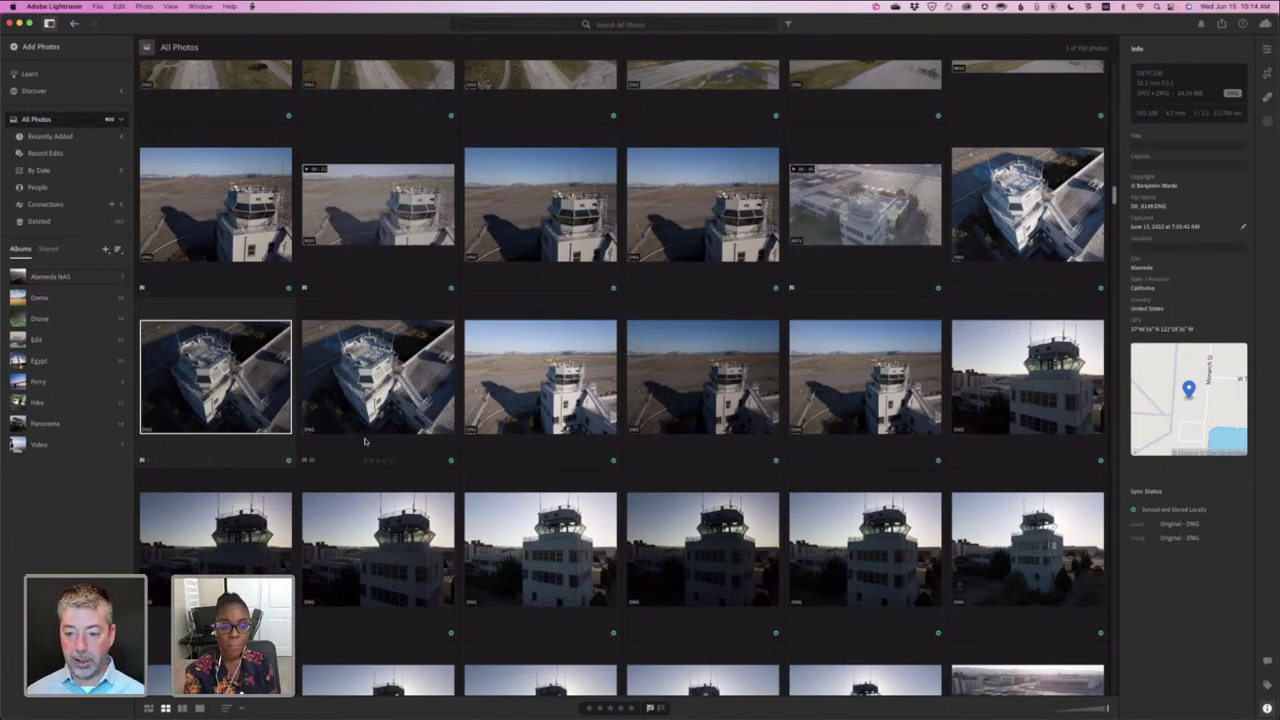
# - Flag the second backlit control tower photo in its row and the darker tower photo over the open airfield as picks
pyautogui.scroll(-3, 365, 441)
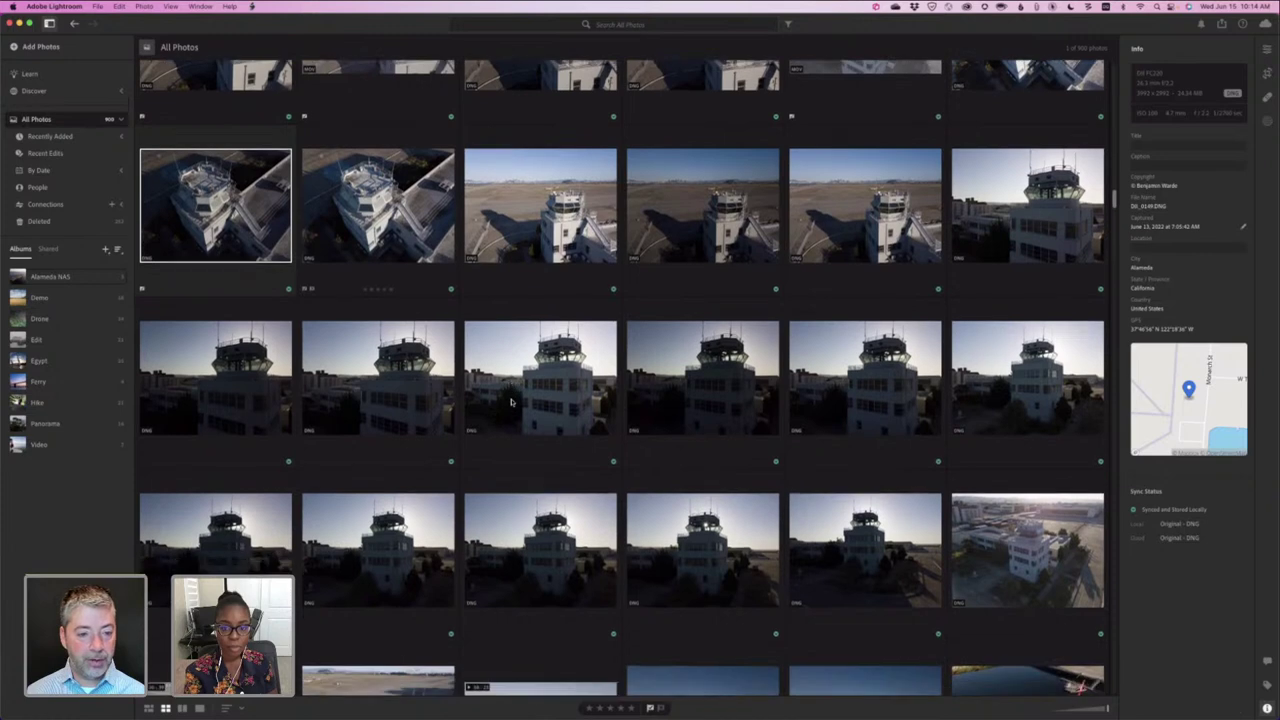
pyautogui.click(407, 398)
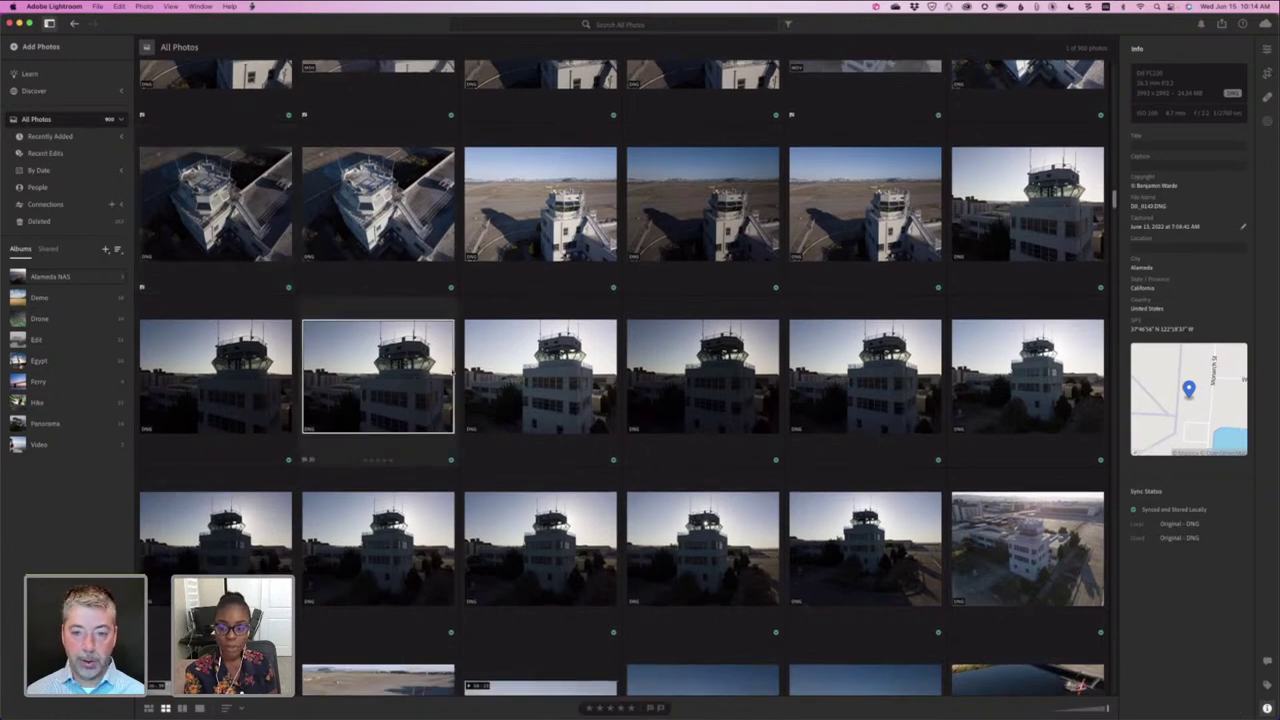
pyautogui.press('p')
pyautogui.click(710, 205)
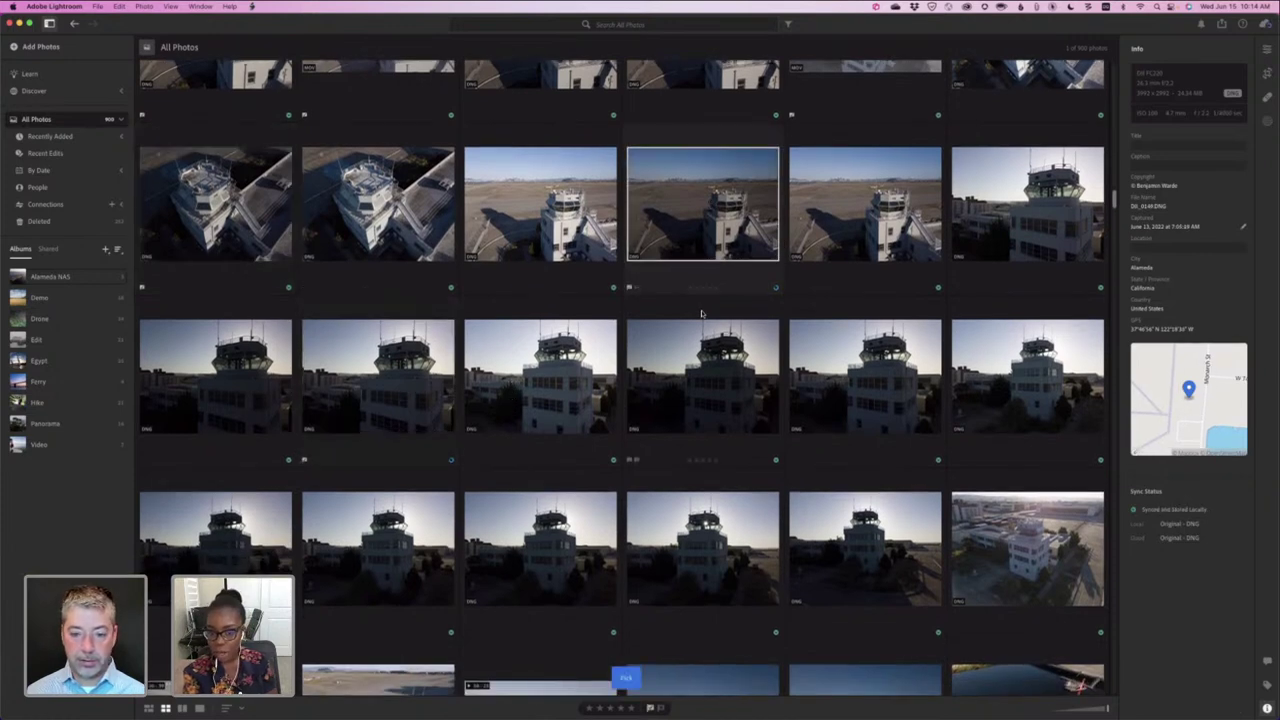
# - View the wider backlit tower photos full size, flag the fourth one in the row as a pick and return to the grid
pyautogui.scroll(-5, 701, 314)
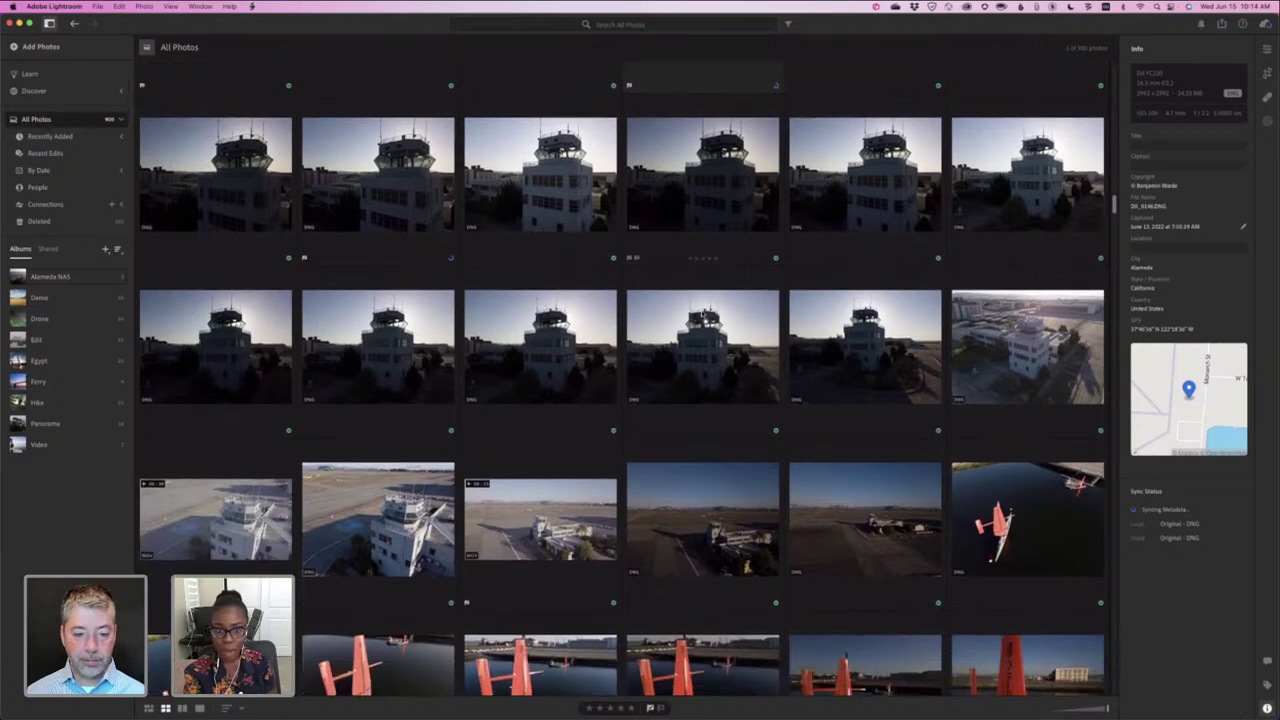
pyautogui.scroll(-1, 704, 315)
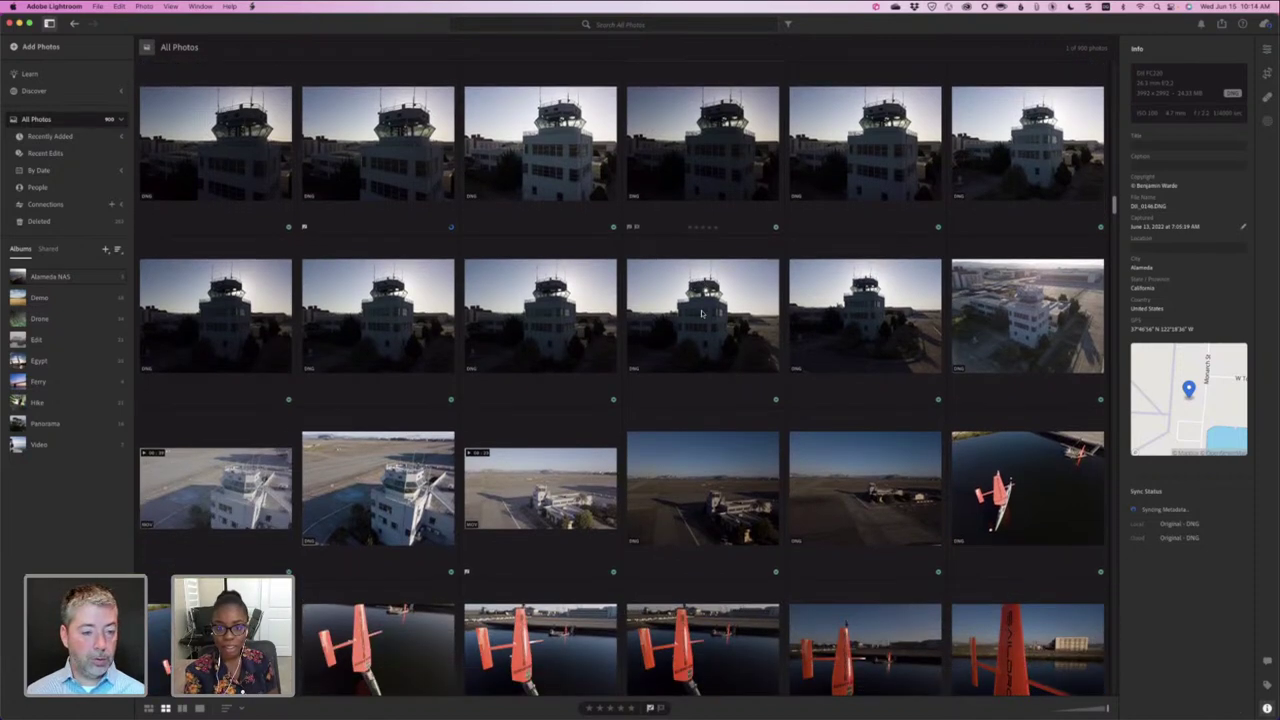
pyautogui.scroll(-2, 701, 314)
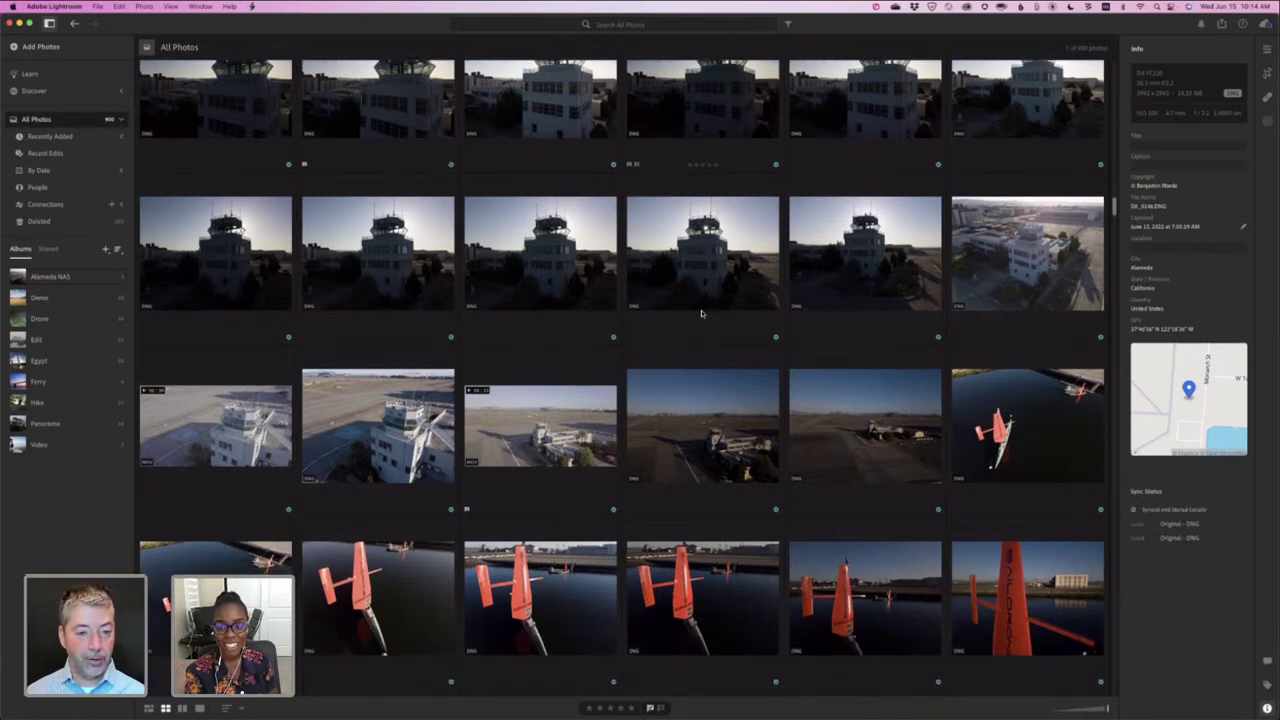
pyautogui.scroll(-2, 701, 314)
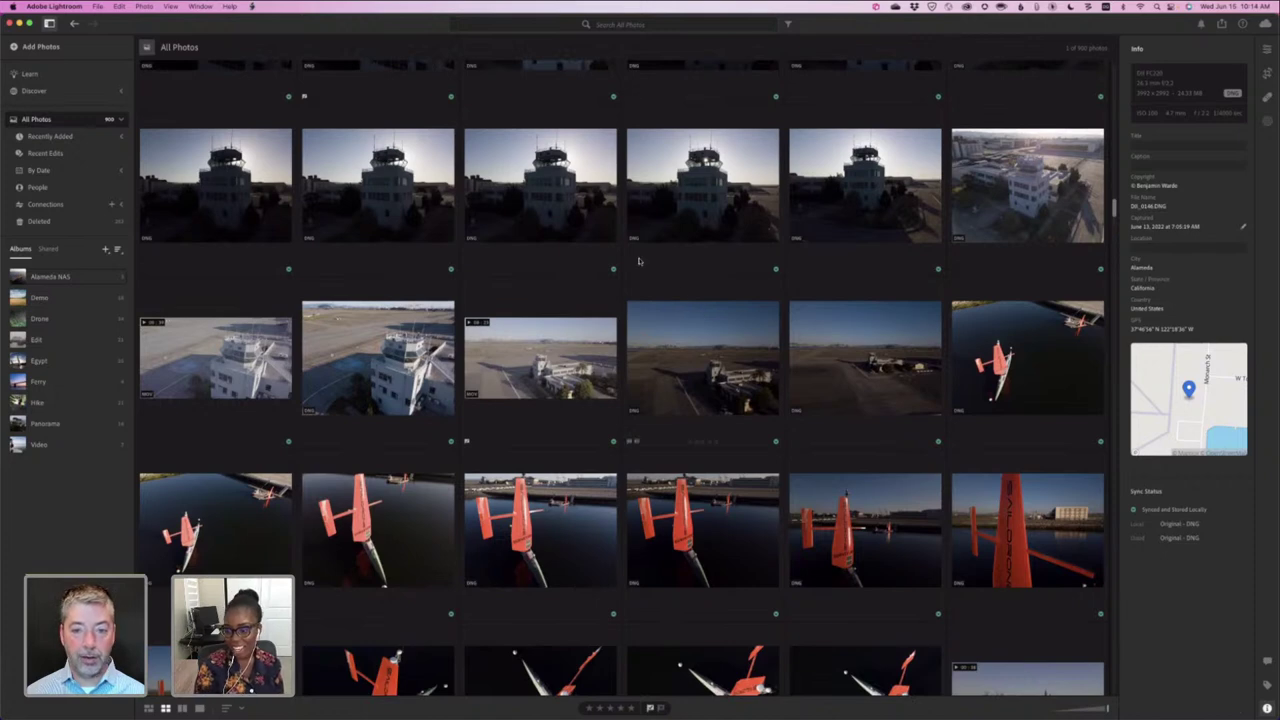
pyautogui.click(651, 193)
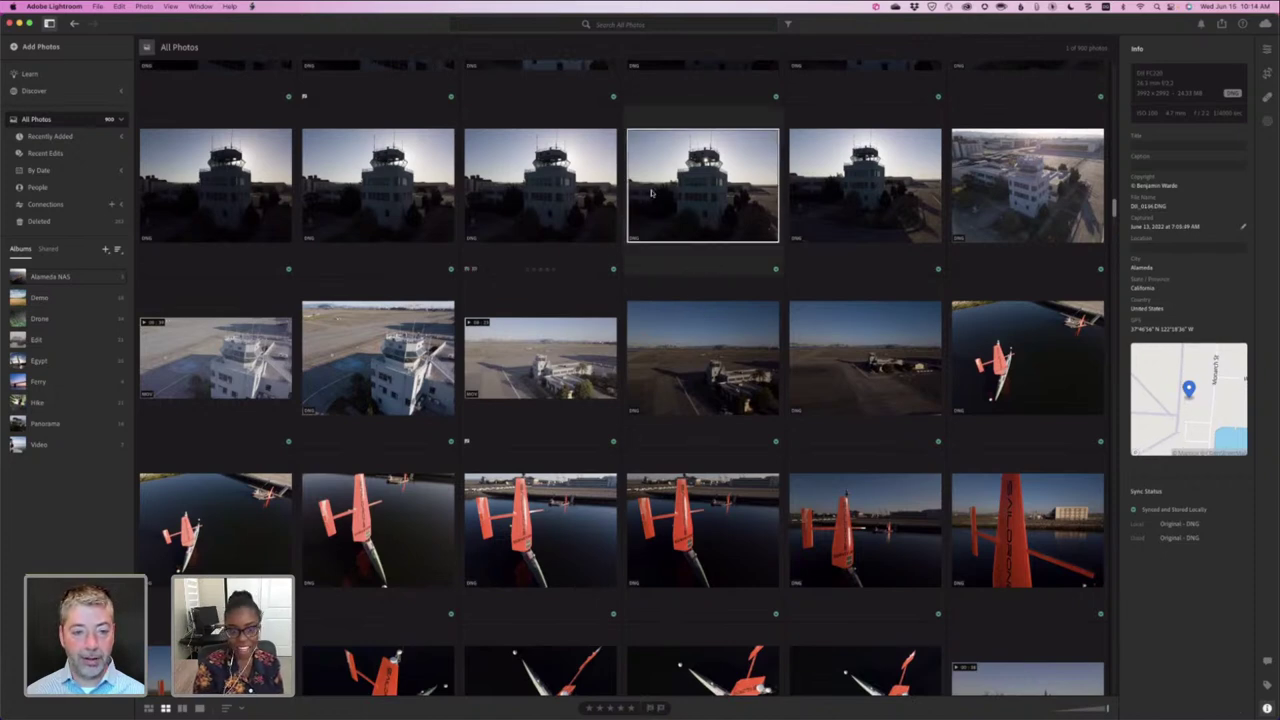
pyautogui.doubleClick(540, 185)
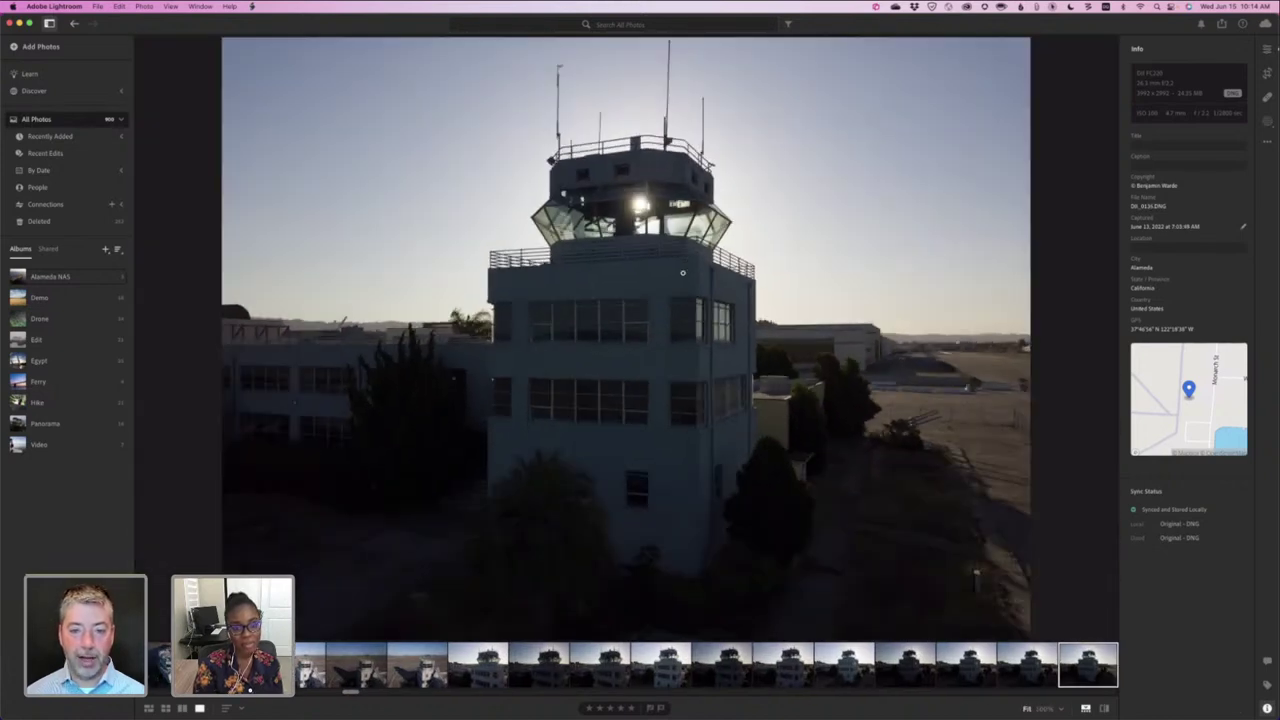
pyautogui.press('g')
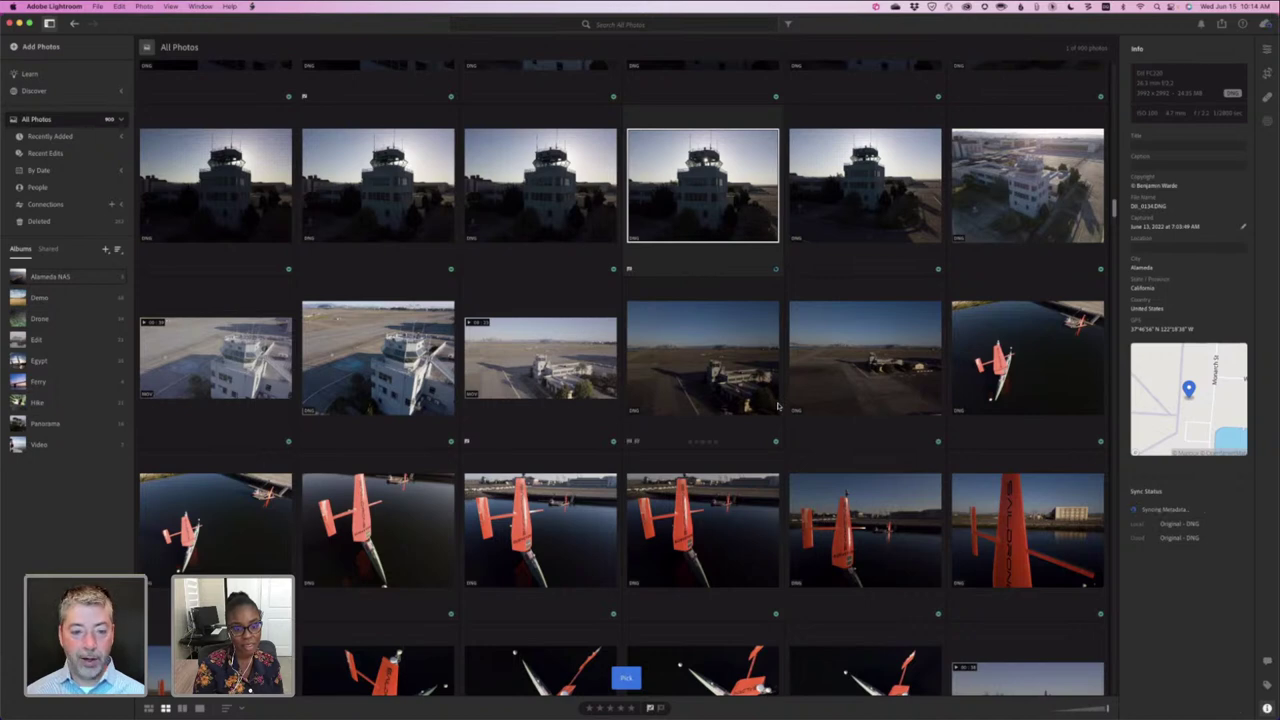
# - Flag the distant overhead shot of the red saildrone and the first angled shot with the waterfront behind it as picks
pyautogui.scroll(-5, 778, 405)
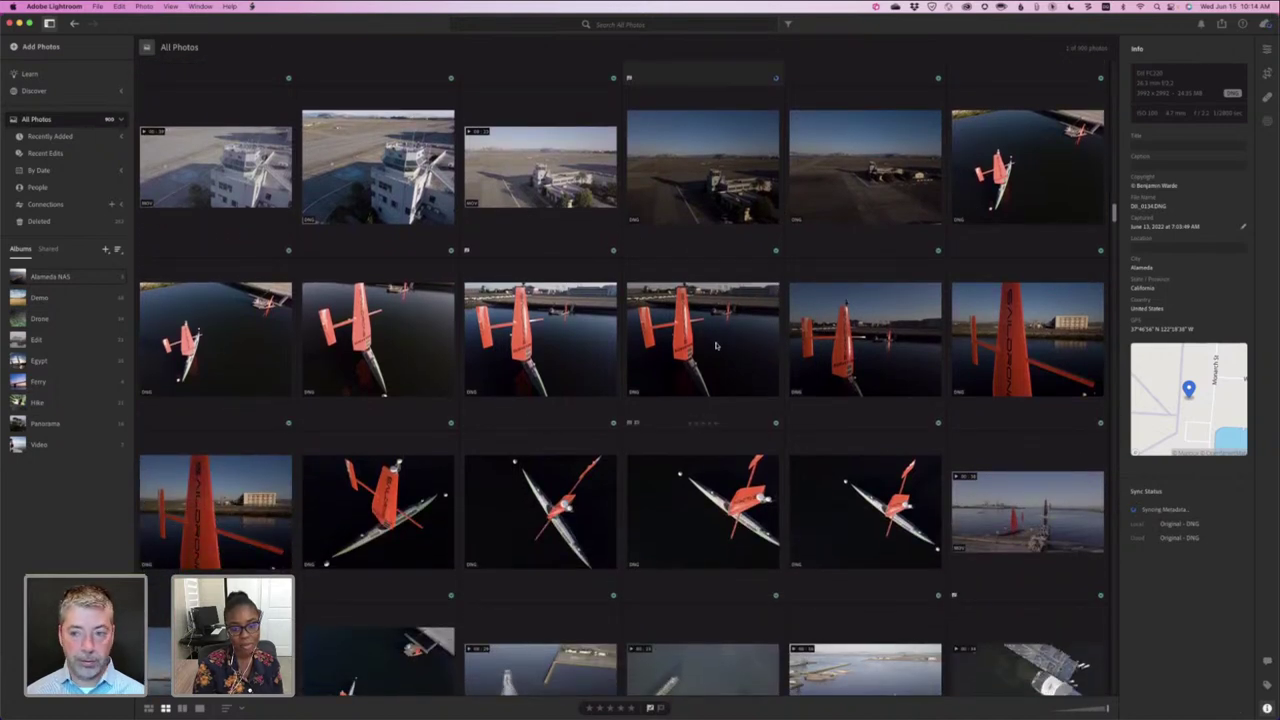
pyautogui.click(222, 336)
pyautogui.press('p')
pyautogui.scroll(-2, 300, 399)
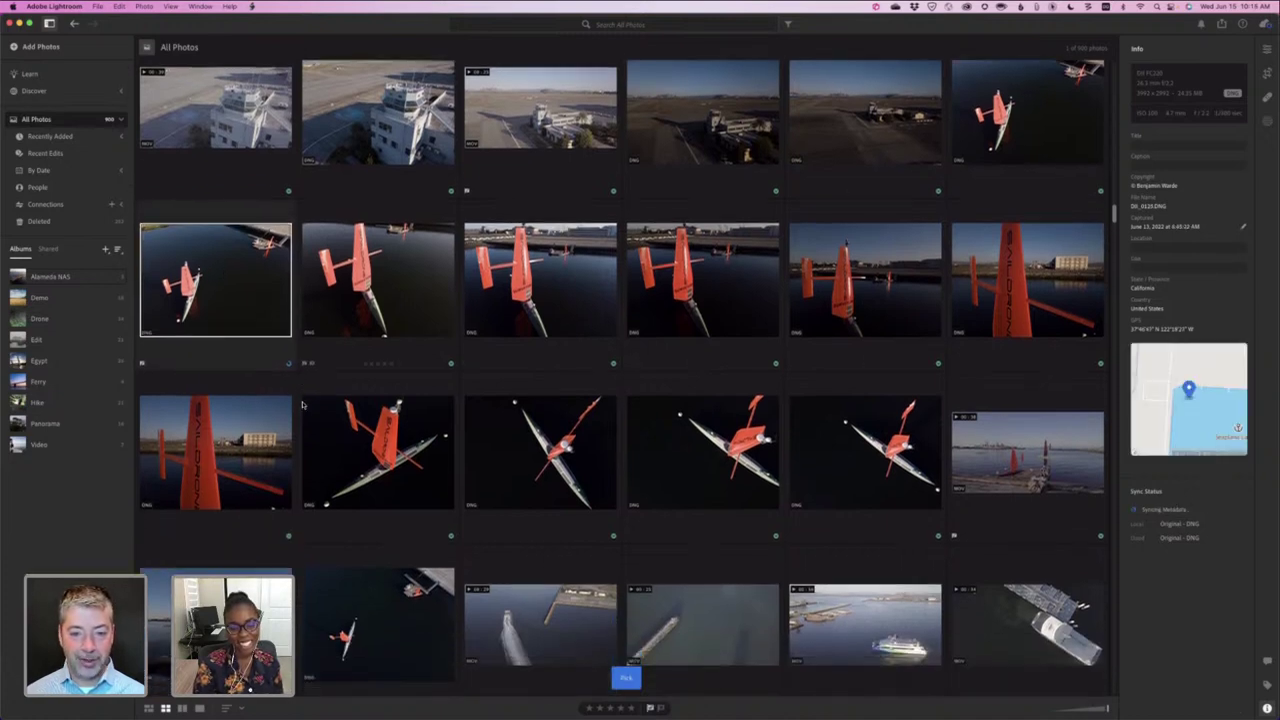
pyautogui.click(574, 278)
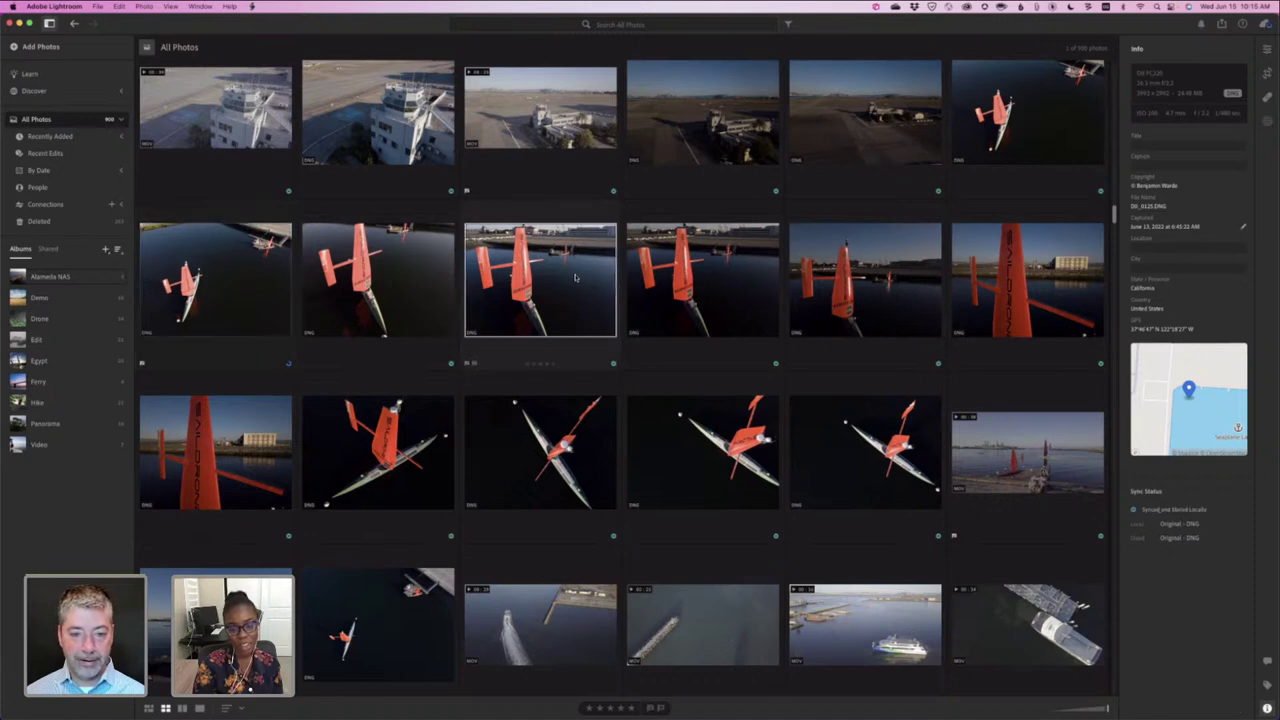
pyautogui.press('p')
# - Flag the low-level red saildrone photo and the adjacent close-up of its lettered sail as picks
pyautogui.scroll(-2, 912, 226)
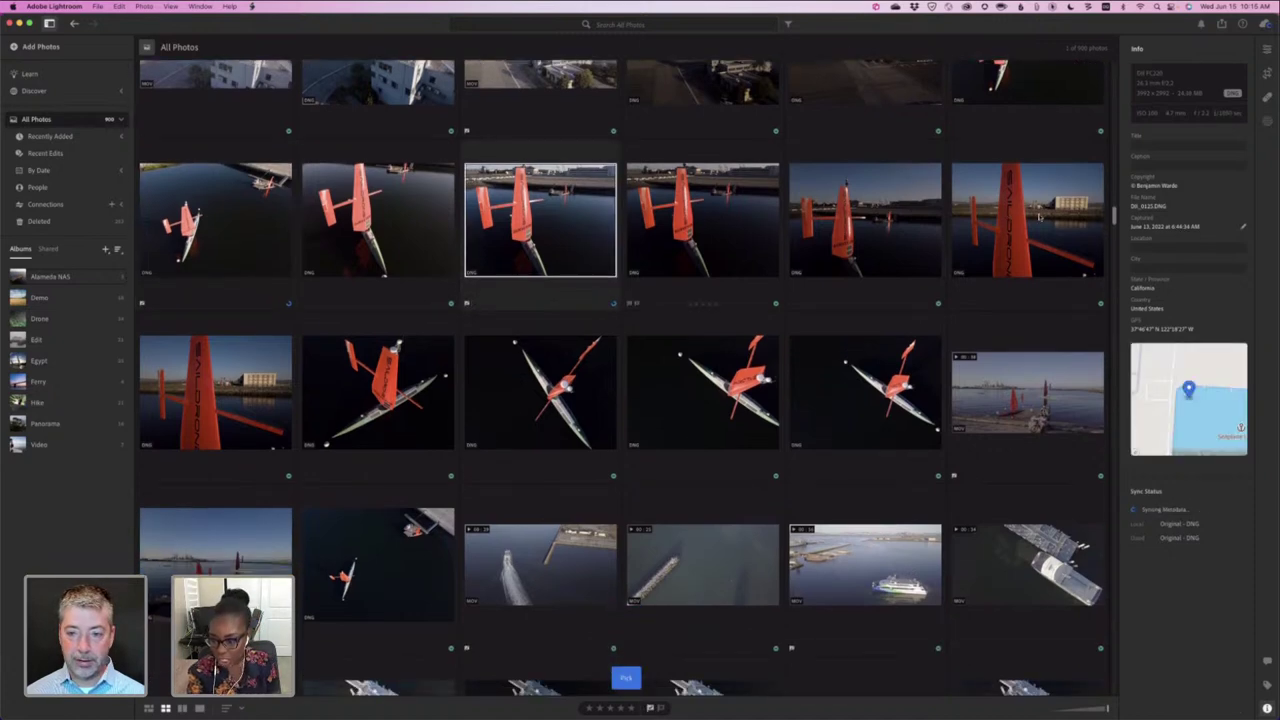
pyautogui.click(893, 239)
pyautogui.press('p')
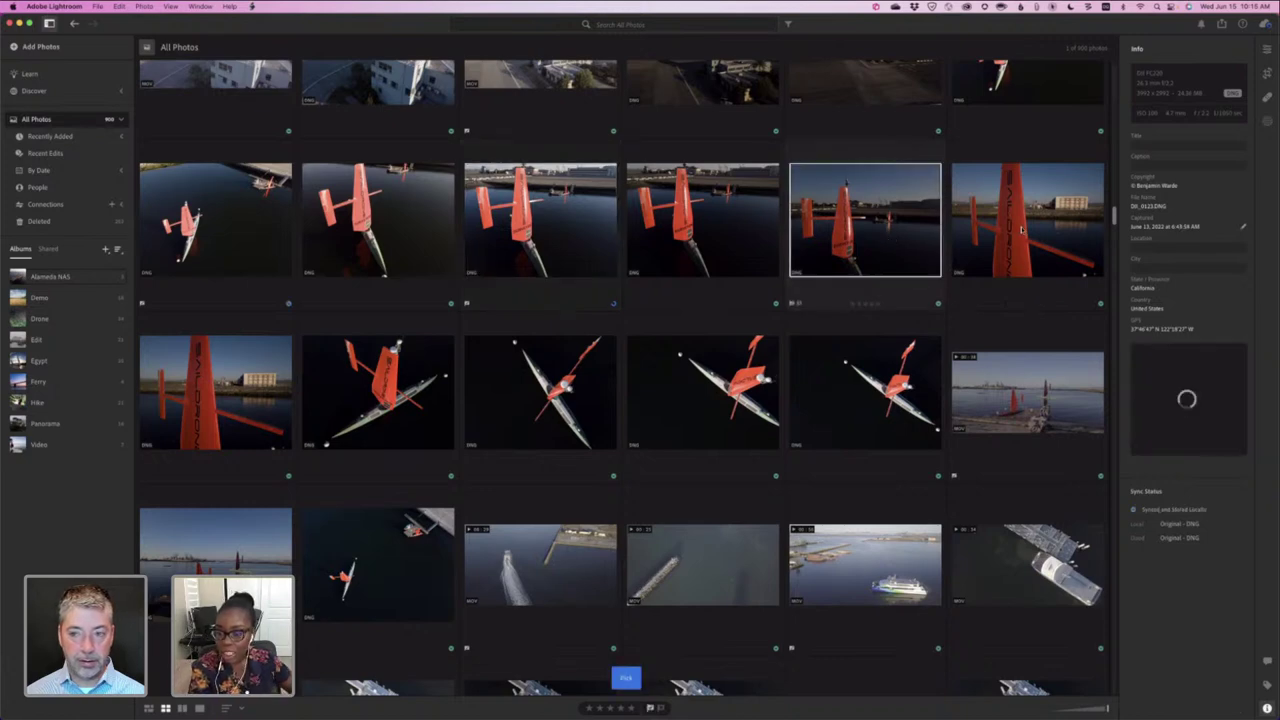
pyautogui.click(975, 250)
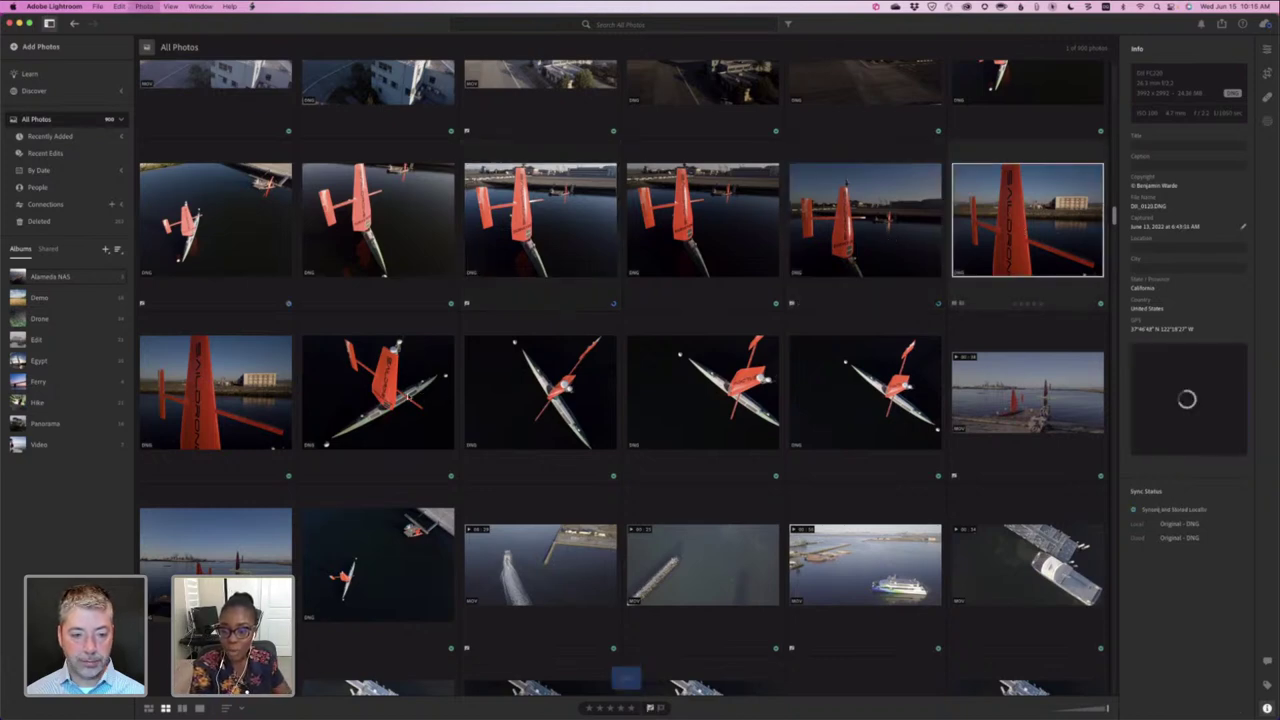
# - Flag the selected close-up of the lettered red sail and the overhead saildrone shot showing its full hull and lettered sail as picks
pyautogui.press('p')
pyautogui.click(380, 400)
pyautogui.press('p')
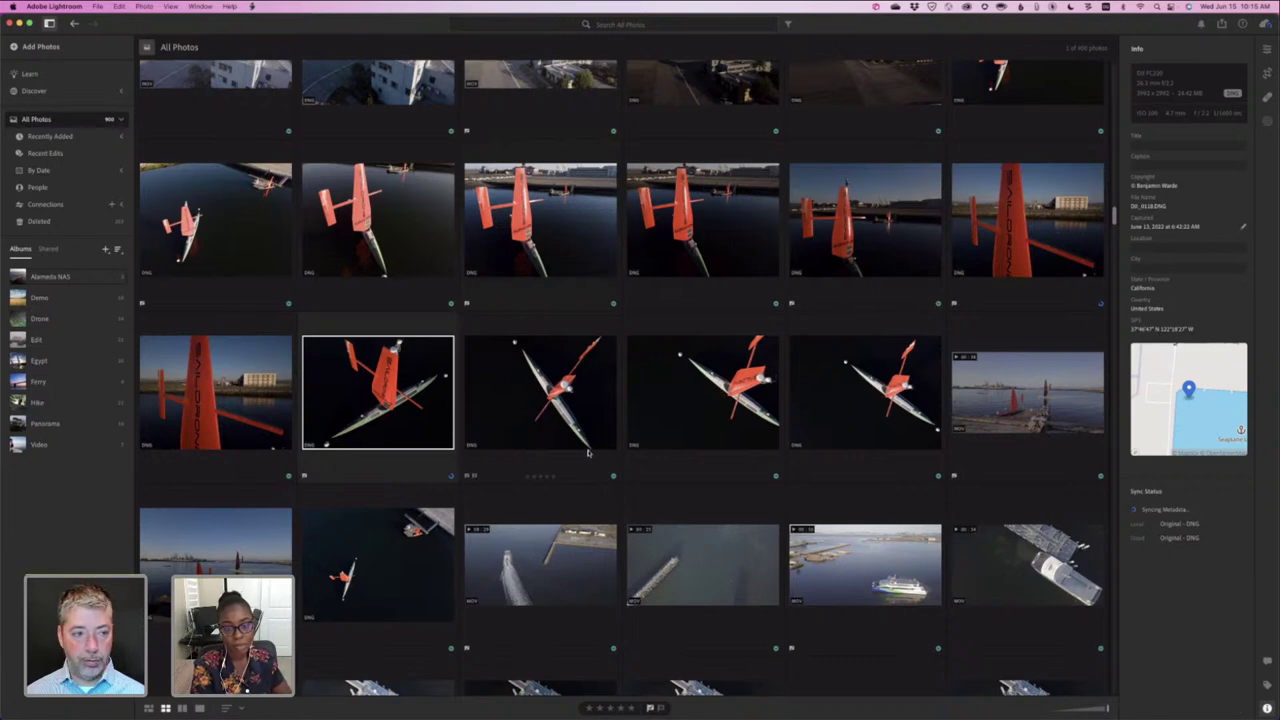
# - Add the keyword "Boat" to the overhead saildrone photo with the lettered sail
pyautogui.click(1266, 686)
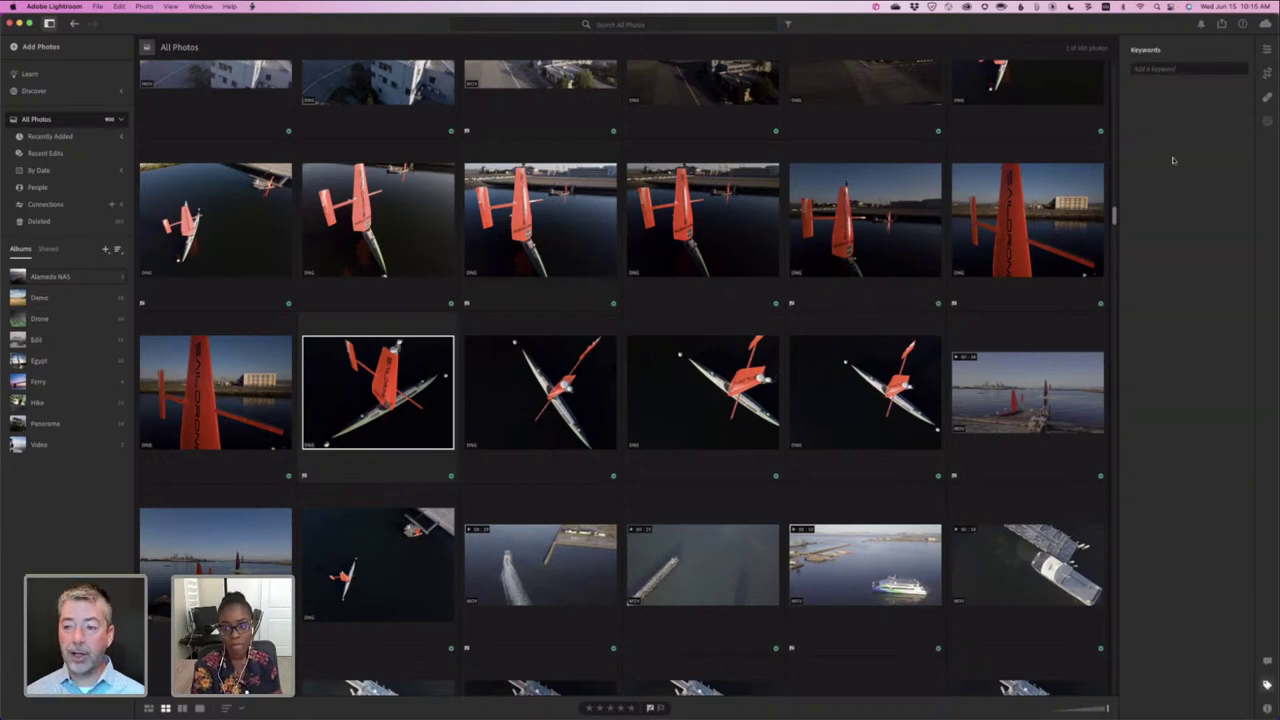
pyautogui.click(1162, 70)
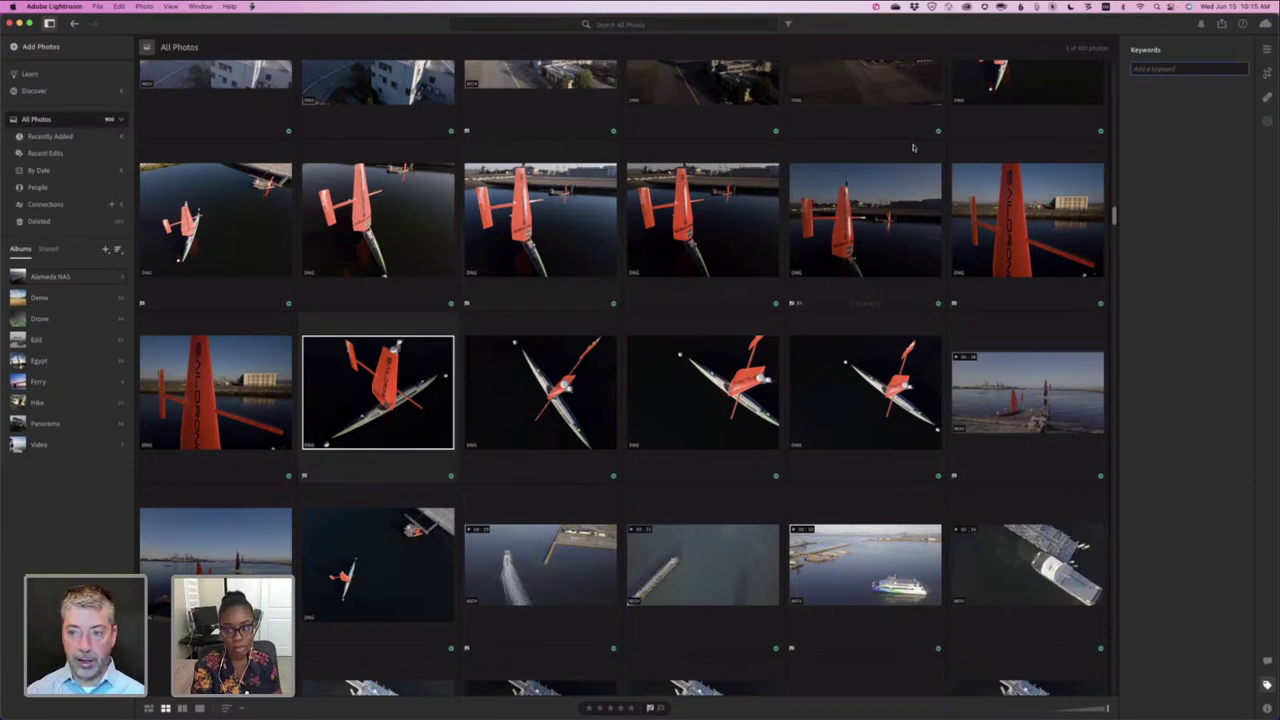
pyautogui.write('Boat')
pyautogui.press('Return')
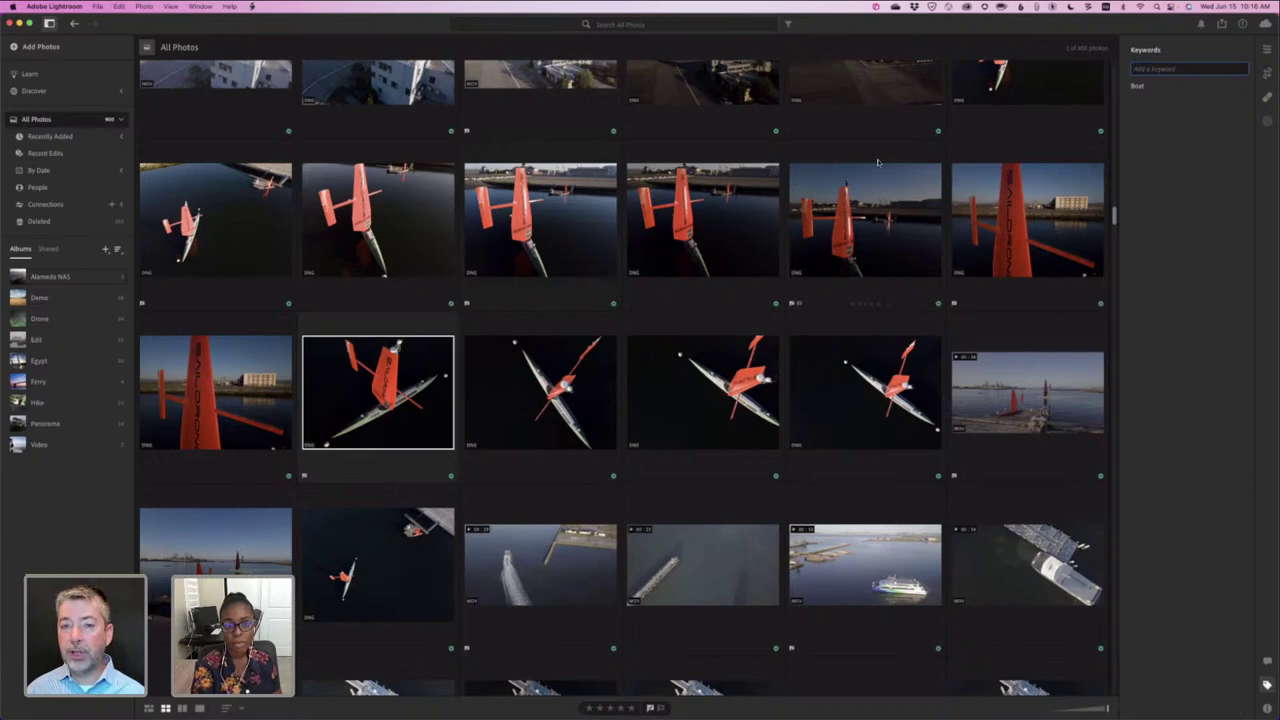
# - Search all photos for "boat" and go to the beginning of the results
pyautogui.click(649, 24)
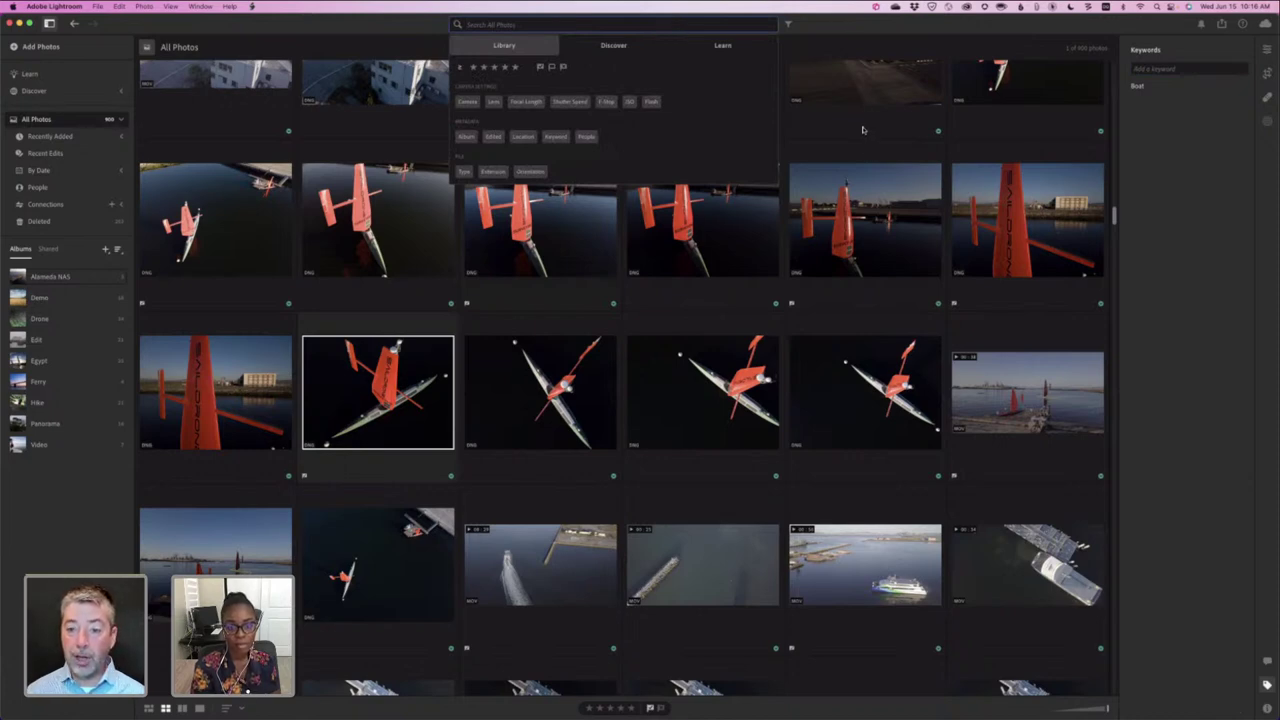
pyautogui.click(859, 29)
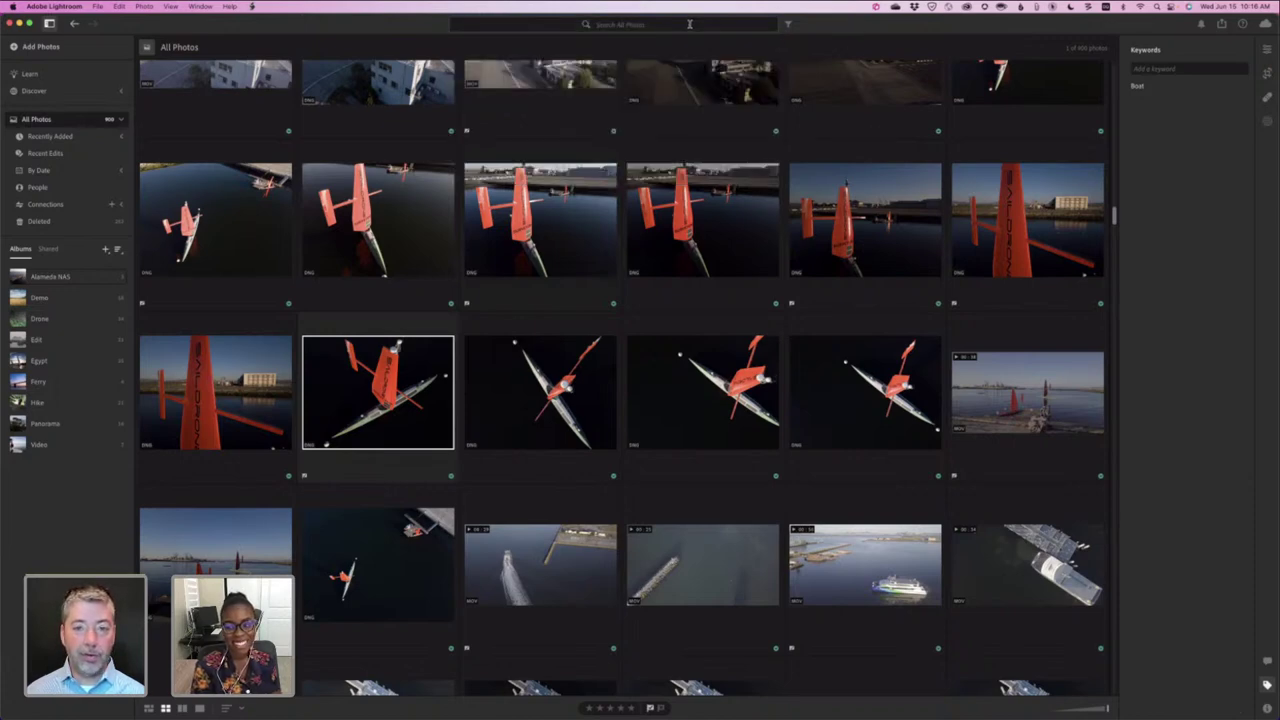
pyautogui.click(692, 24)
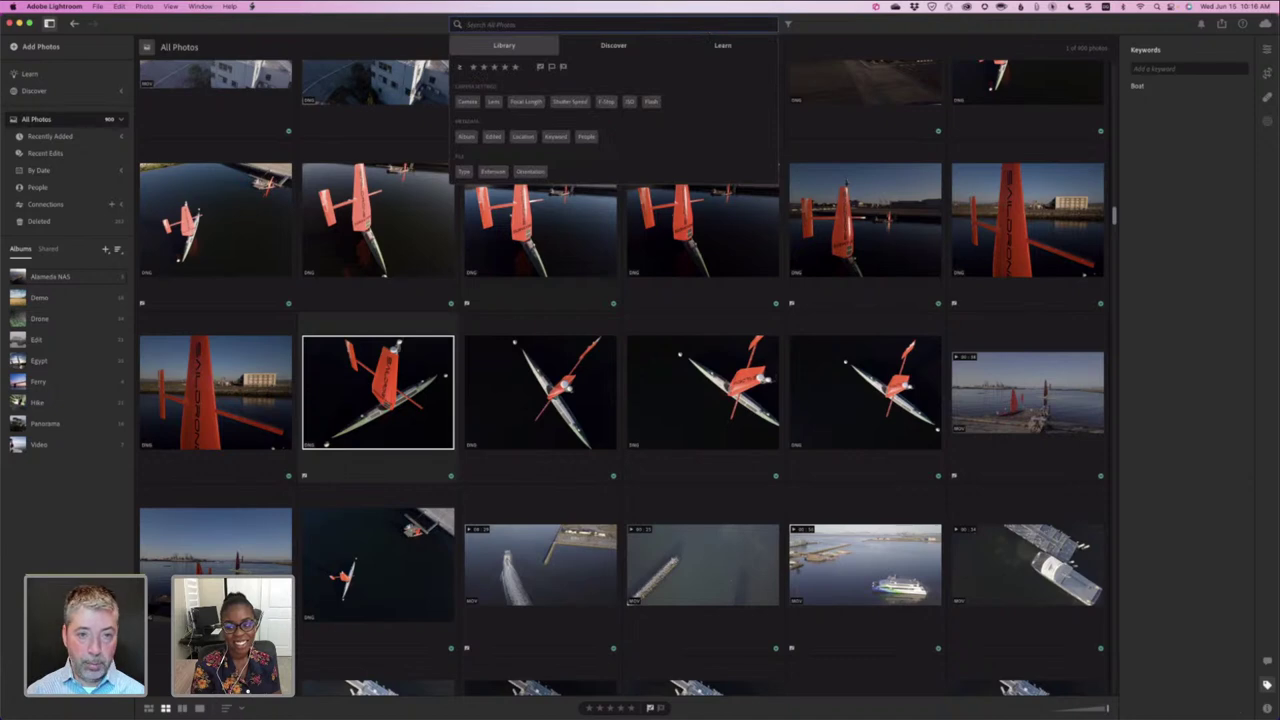
pyautogui.write('boat')
pyautogui.press('Return')
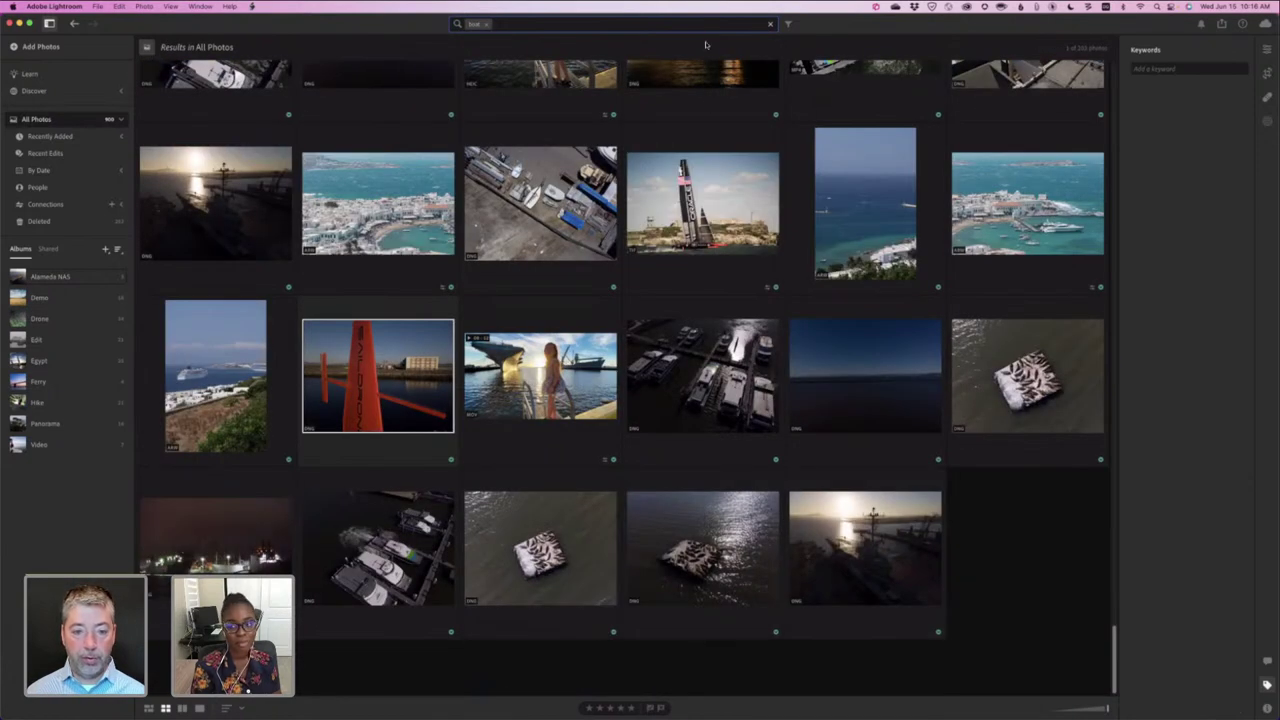
pyautogui.scroll(20, 620, 375)
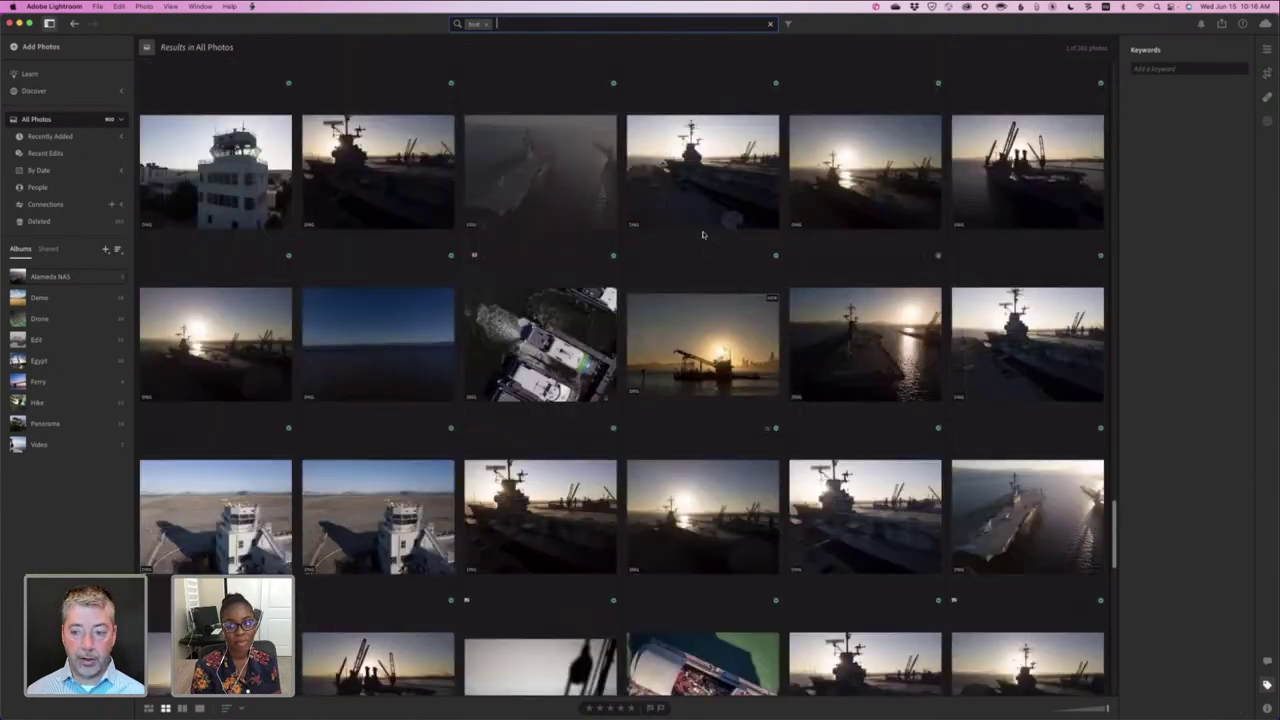
pyautogui.scroll(10, 1060, 248)
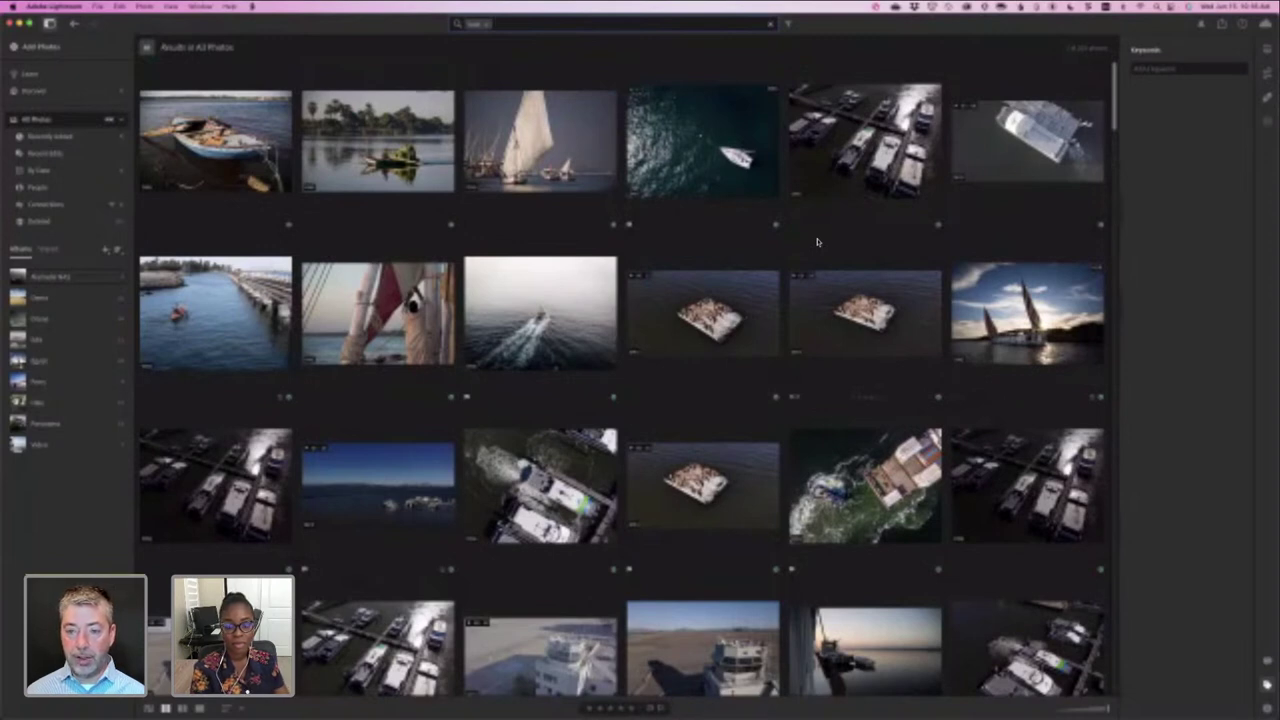
pyautogui.click(497, 23)
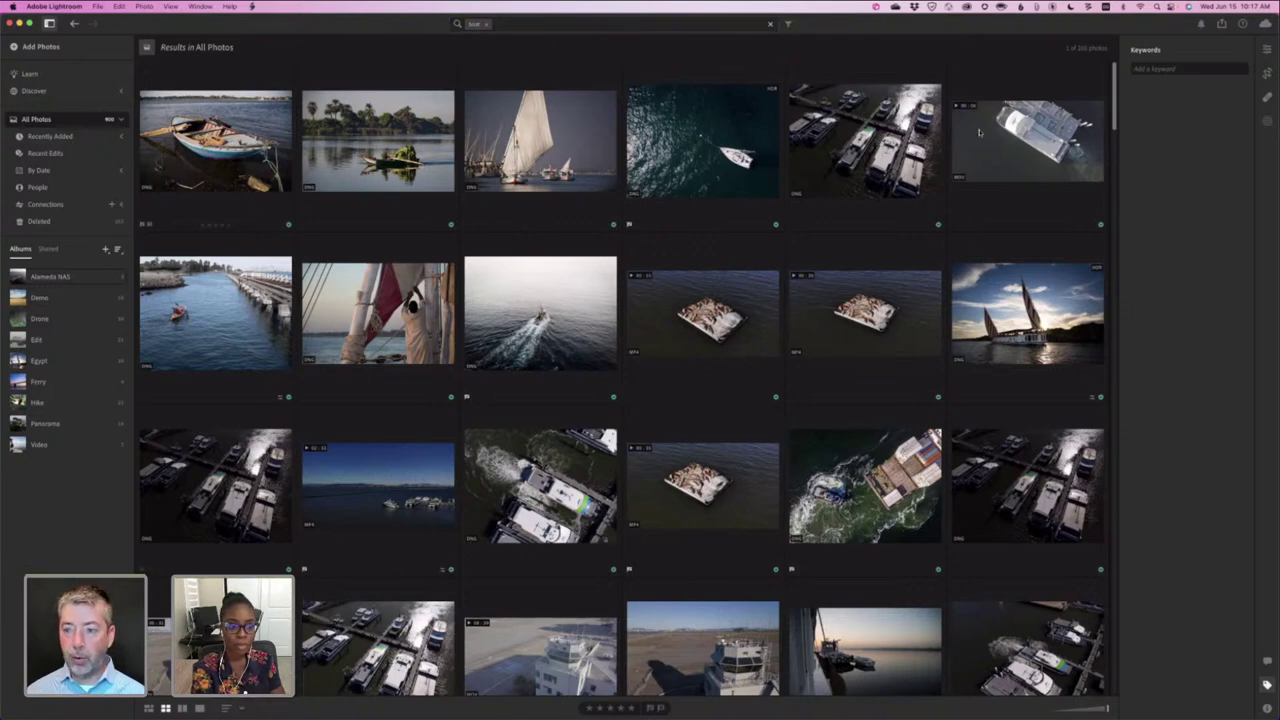
# - Check the end of the boat results, view the first video of the animal-covered raft full size and return to the grid
pyautogui.moveTo(1114, 100); pyautogui.dragTo(1157, 712)
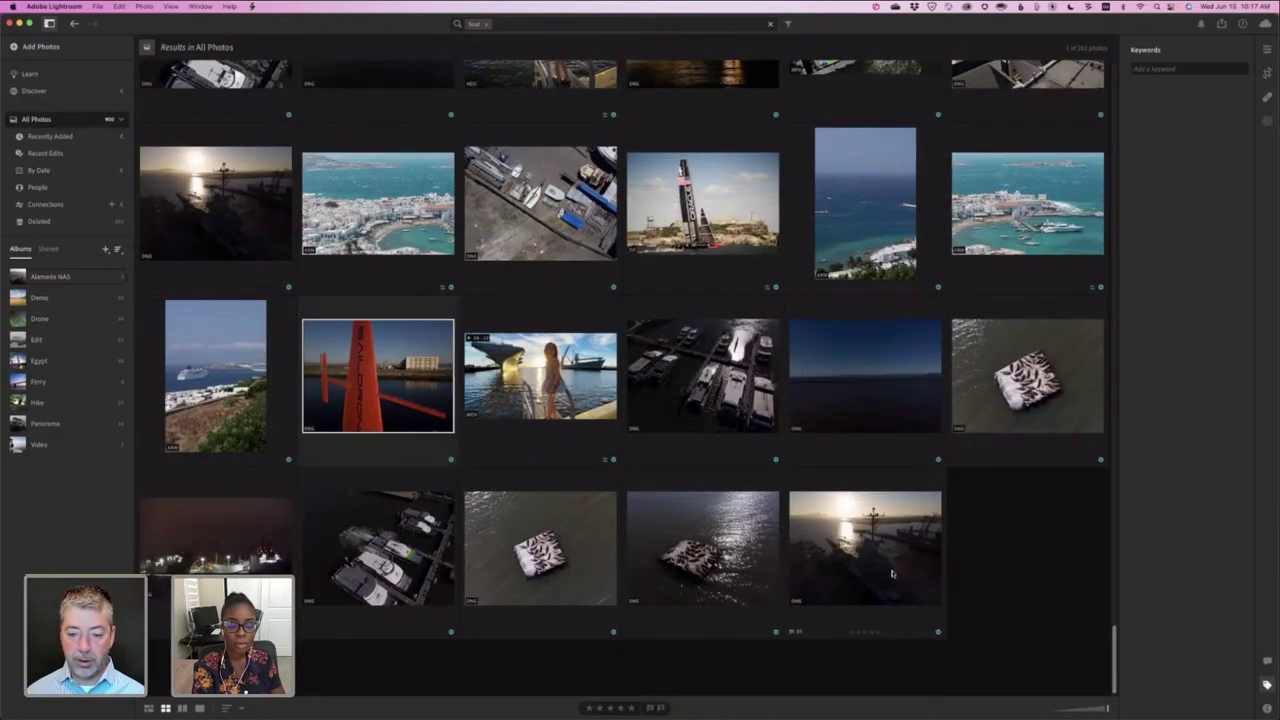
pyautogui.moveTo(1116, 660); pyautogui.dragTo(1128, 117)
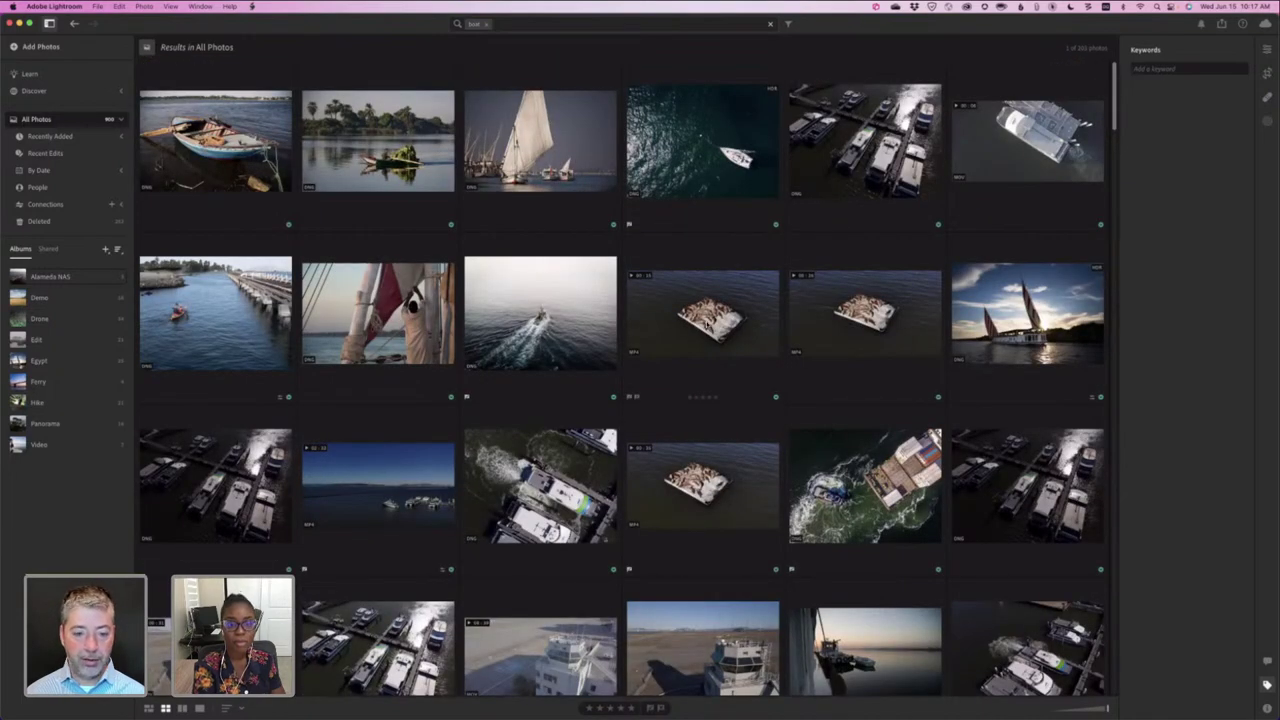
pyautogui.doubleClick(705, 318)
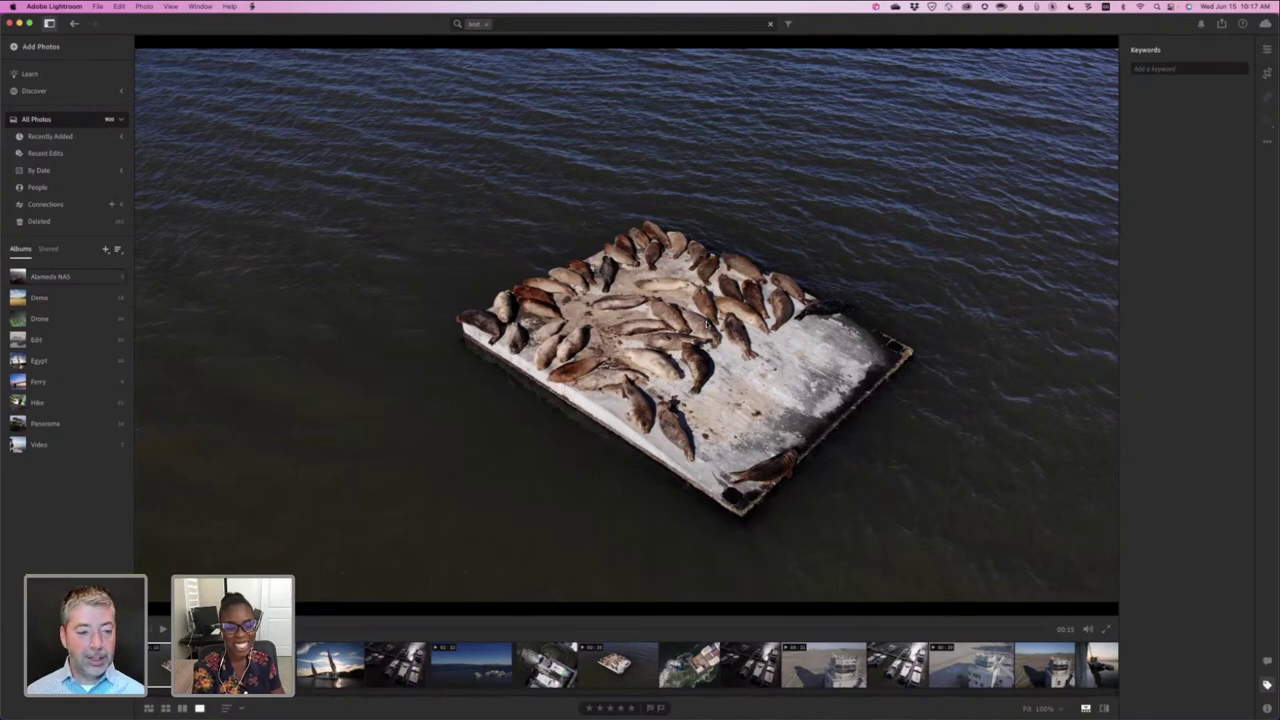
pyautogui.press('g')
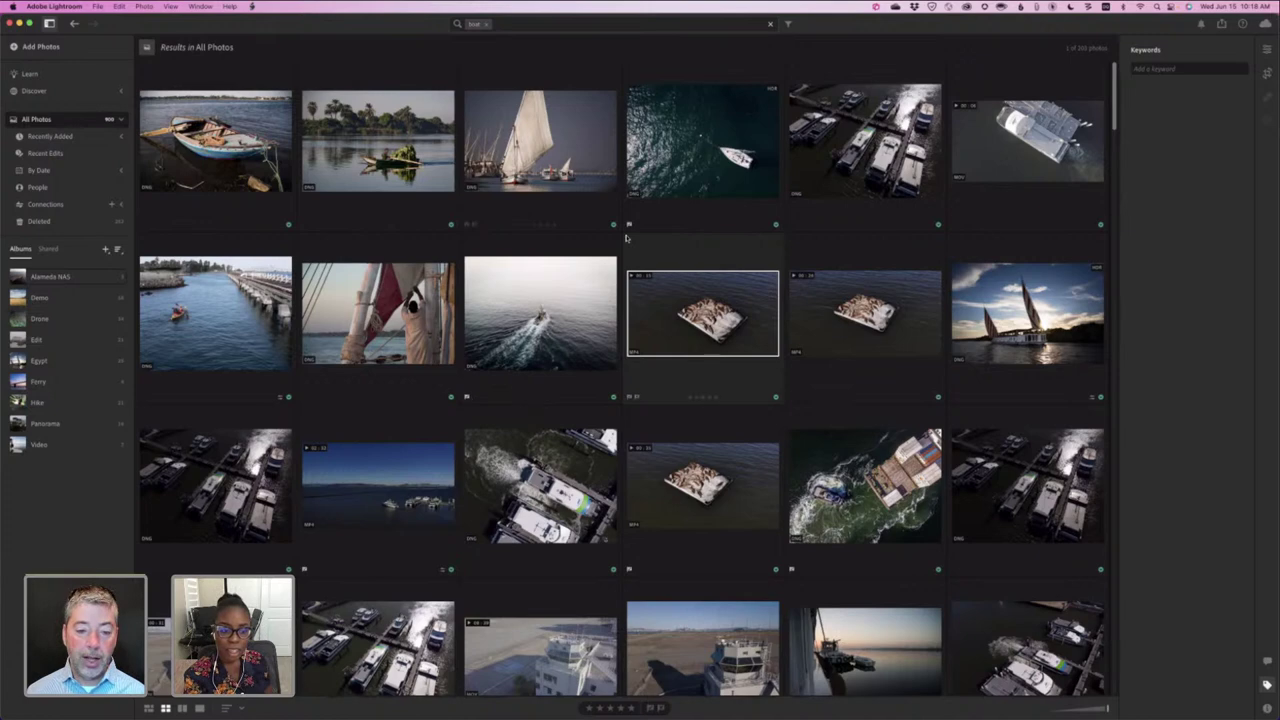
# - Show the photos taken on the same date as the overhead marina photo beside the control tower videos
pyautogui.scroll(-3, 626, 237)
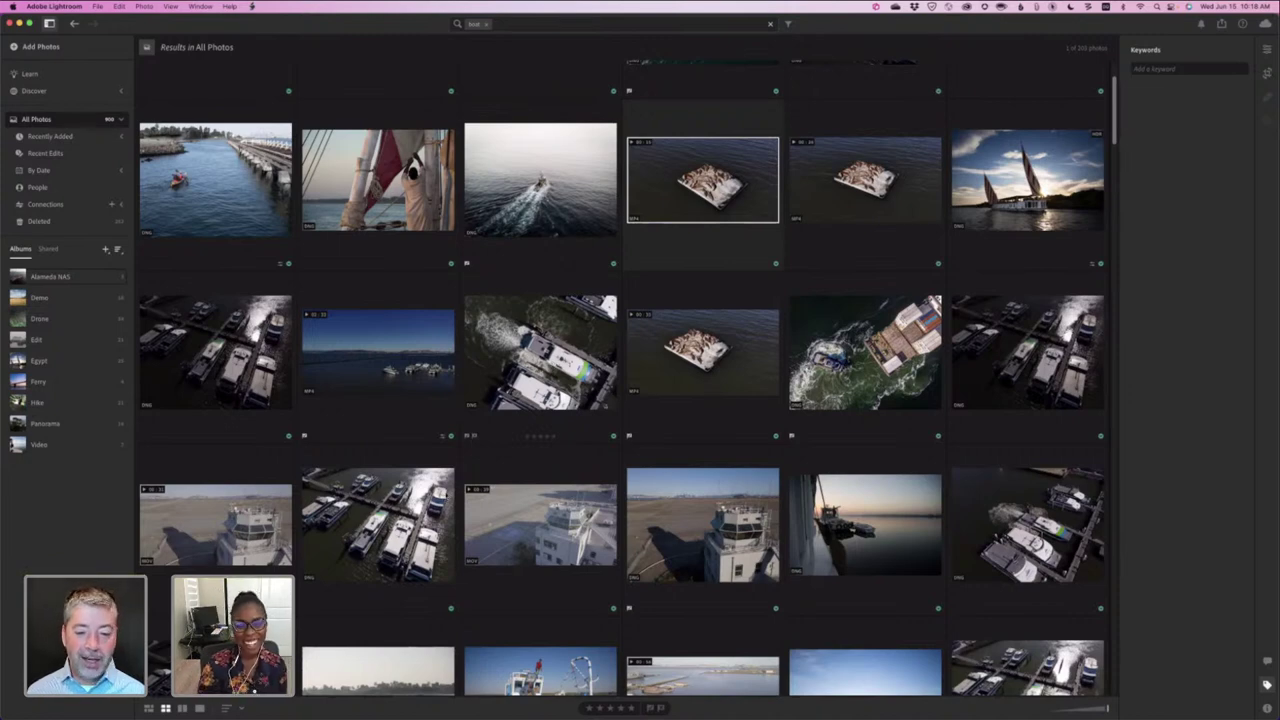
pyautogui.scroll(-1, 628, 377)
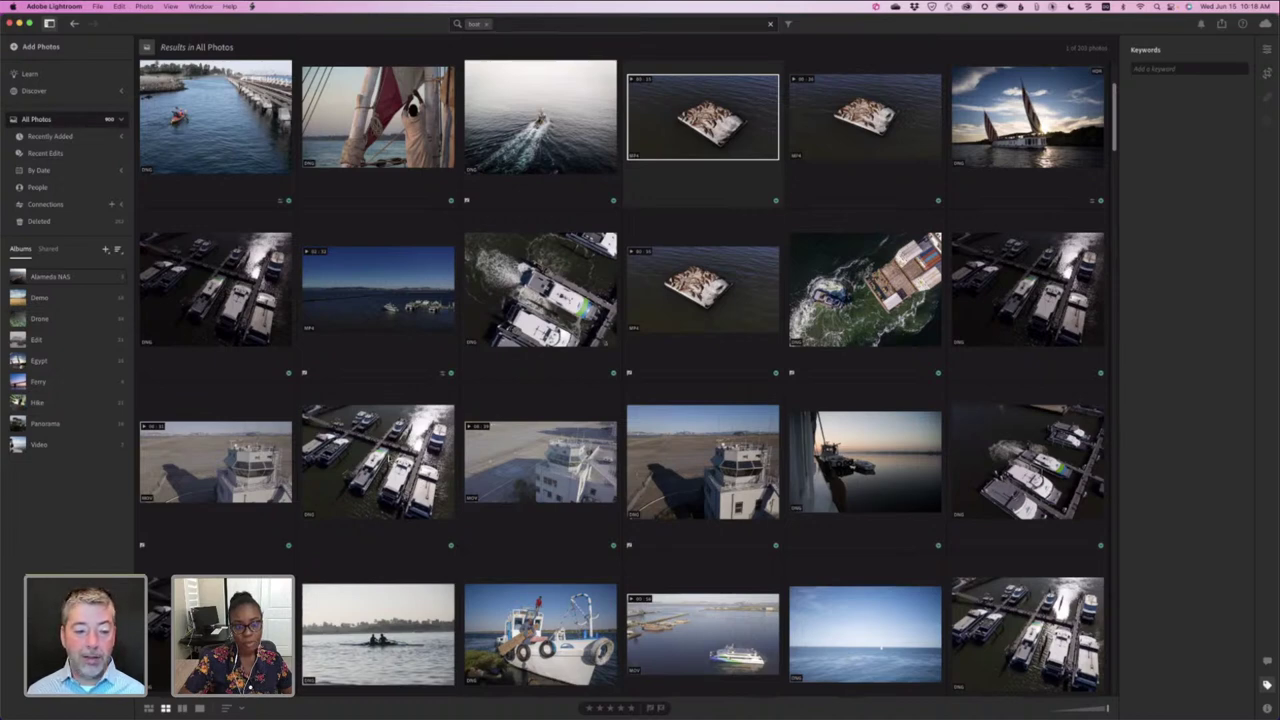
pyautogui.click(378, 461)
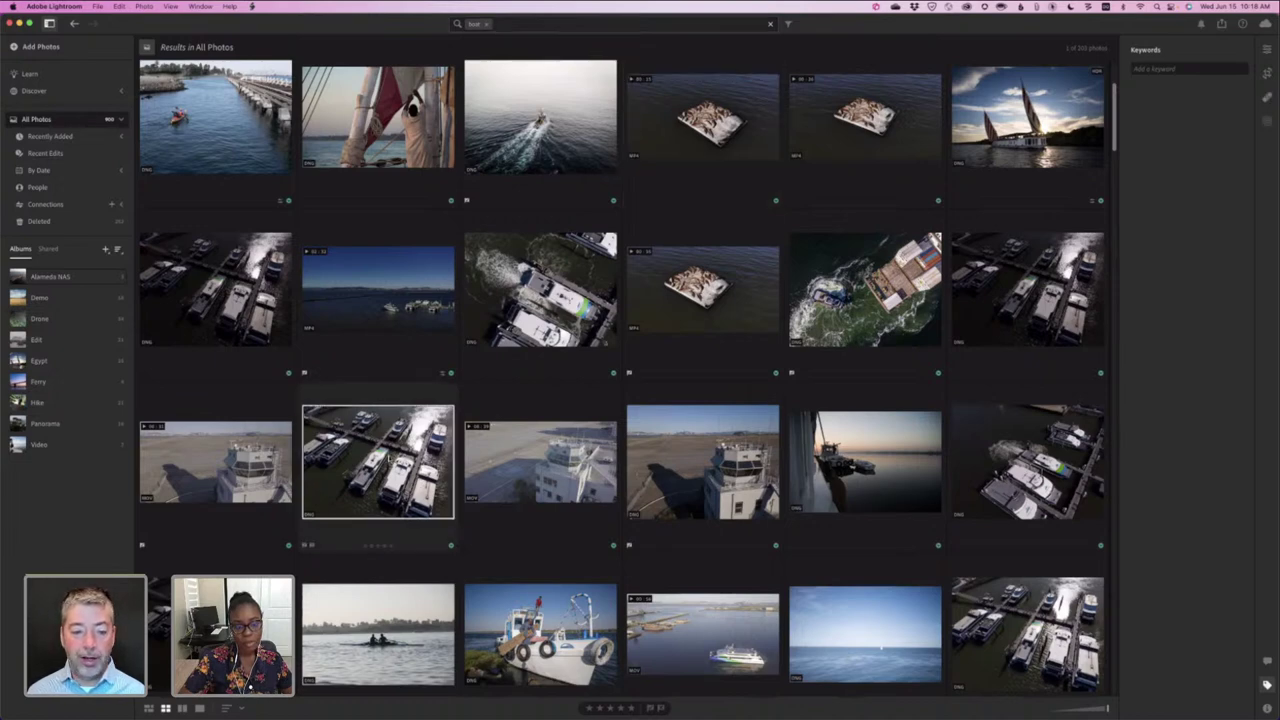
pyautogui.rightClick(388, 411)
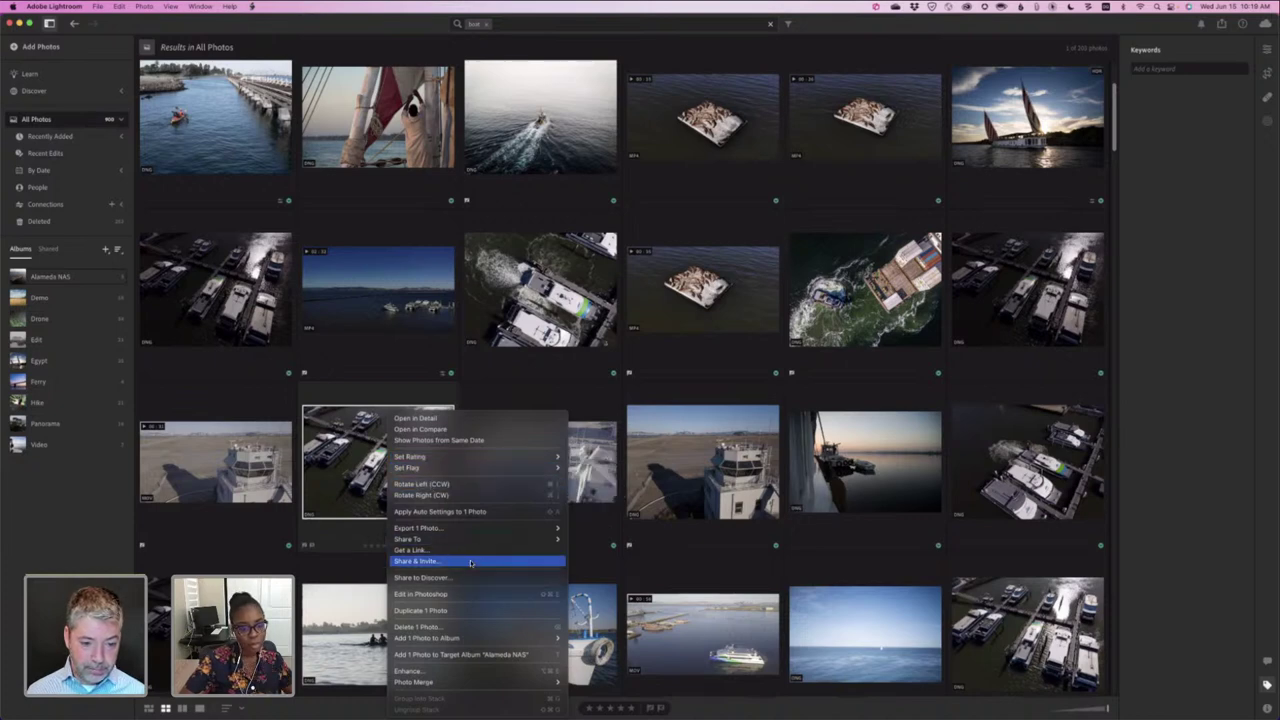
pyautogui.click(491, 442)
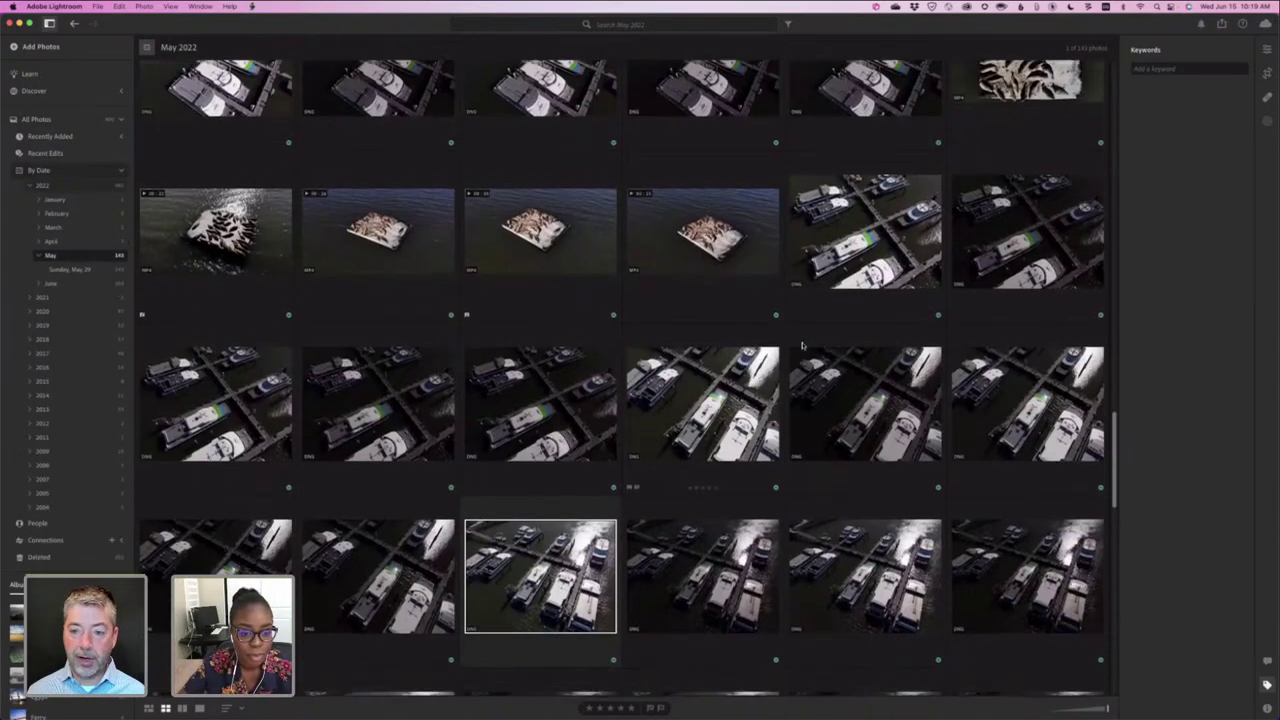
# - Look through the docked-boat photos from May 2022 and return to the full photo library
pyautogui.scroll(-1, 620, 340)
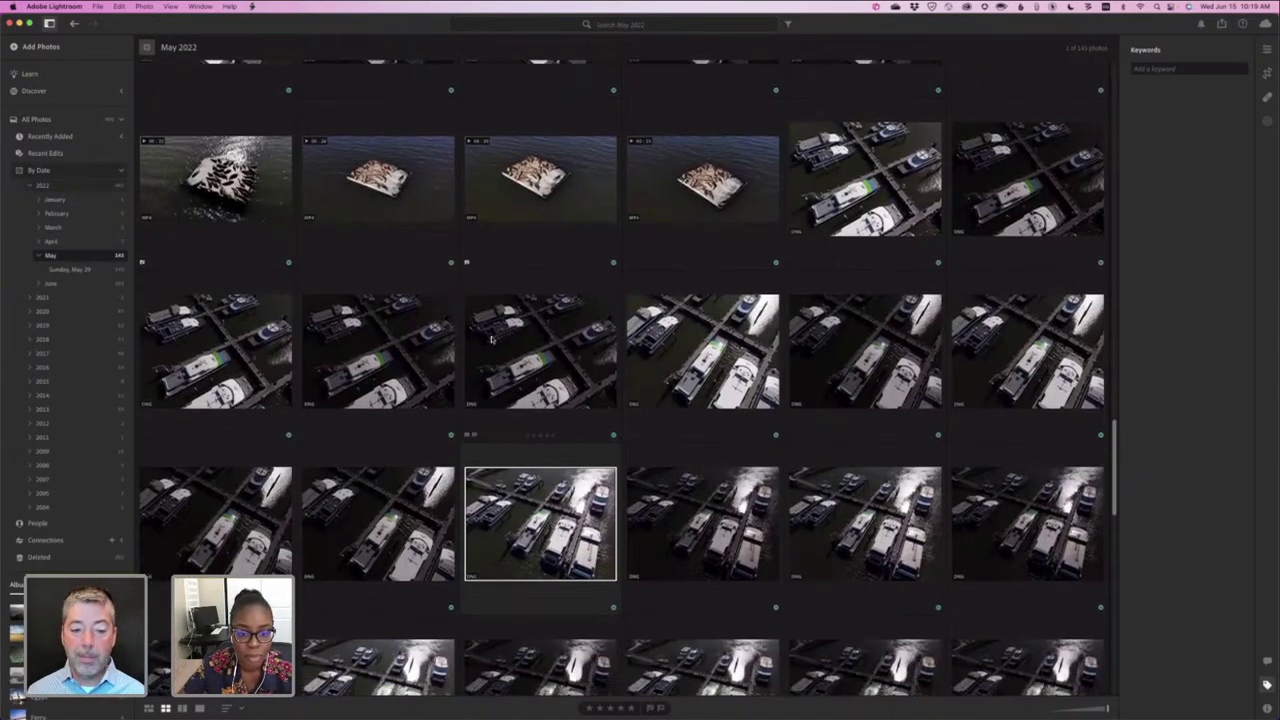
pyautogui.scroll(-4, 390, 577)
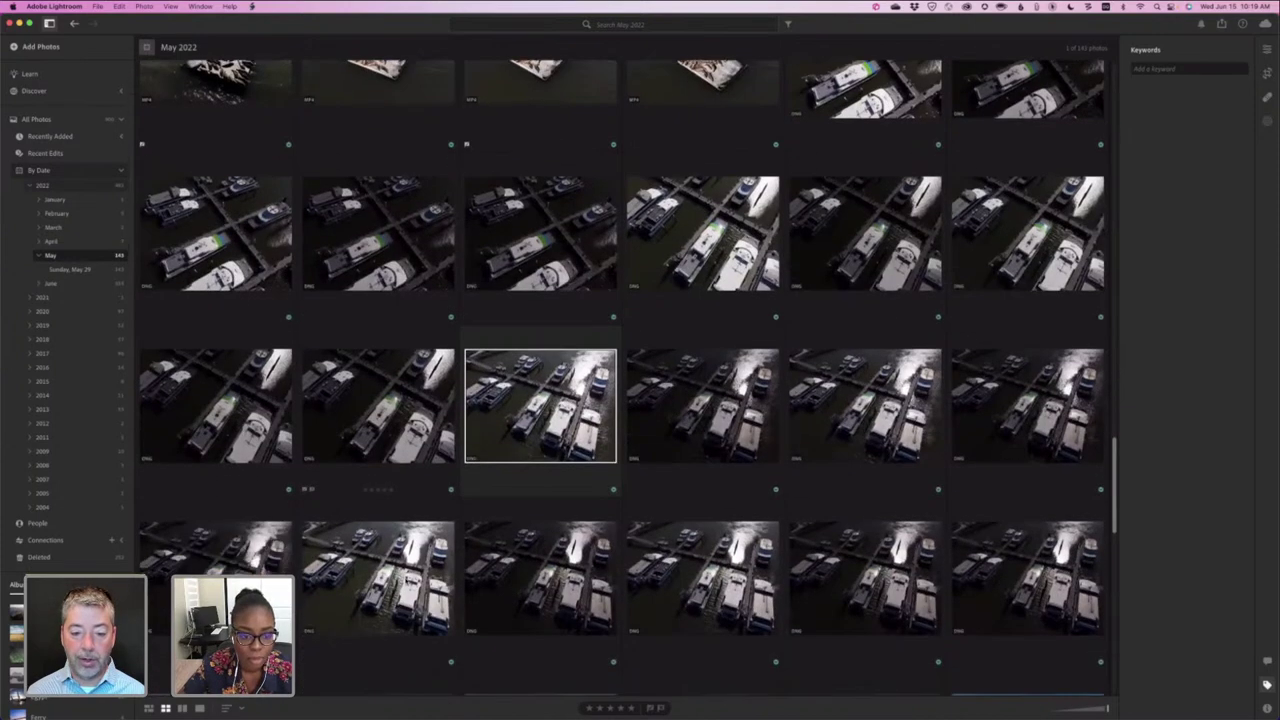
pyautogui.scroll(-1, 404, 578)
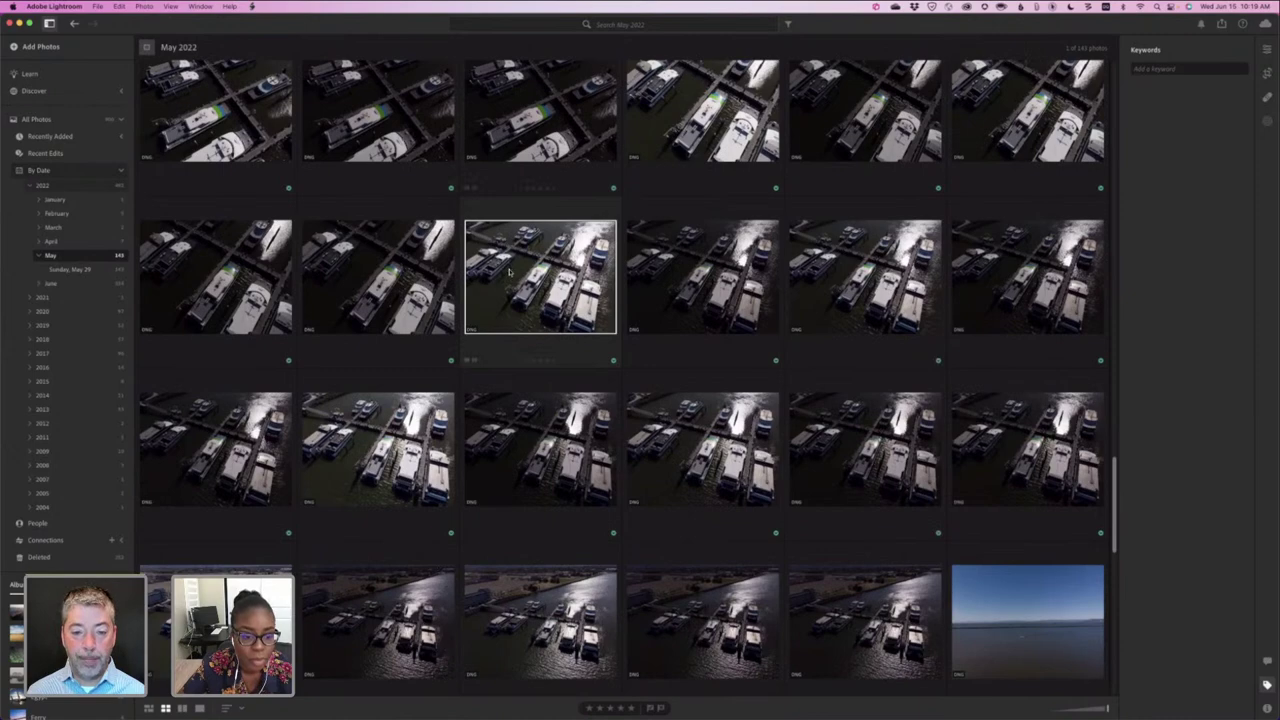
pyautogui.scroll(-2, 508, 278)
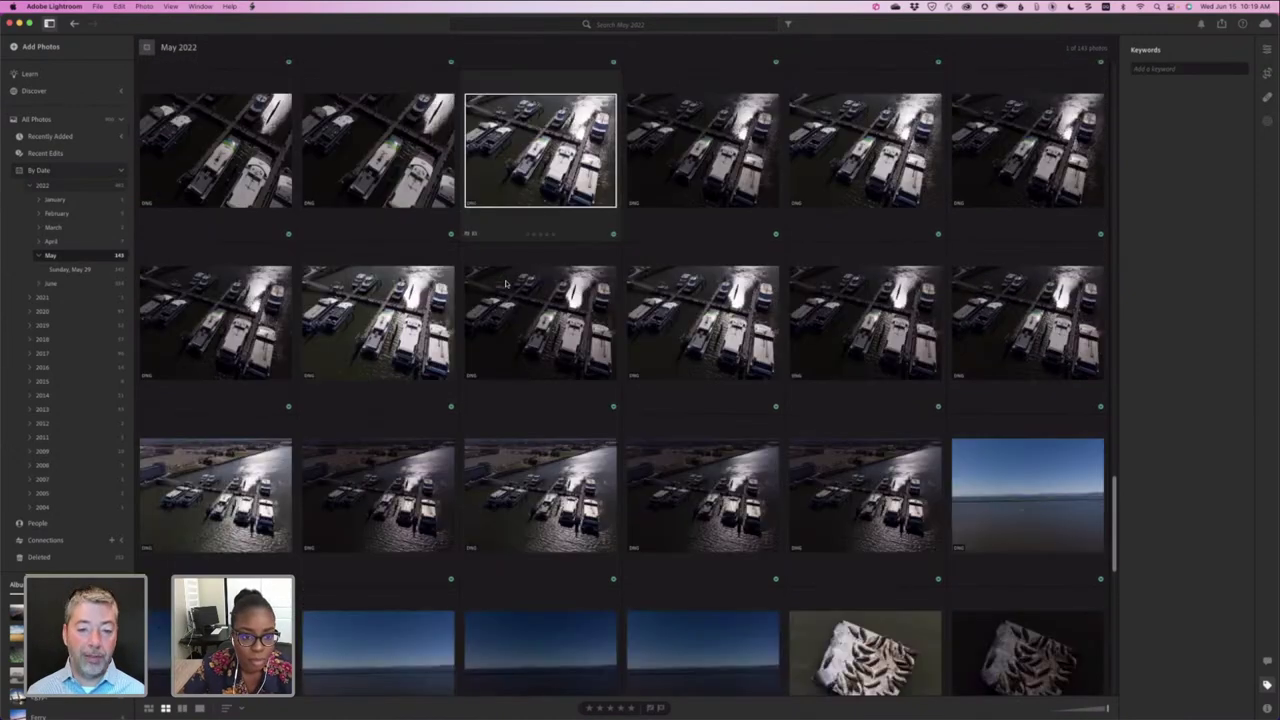
pyautogui.scroll(1, 506, 284)
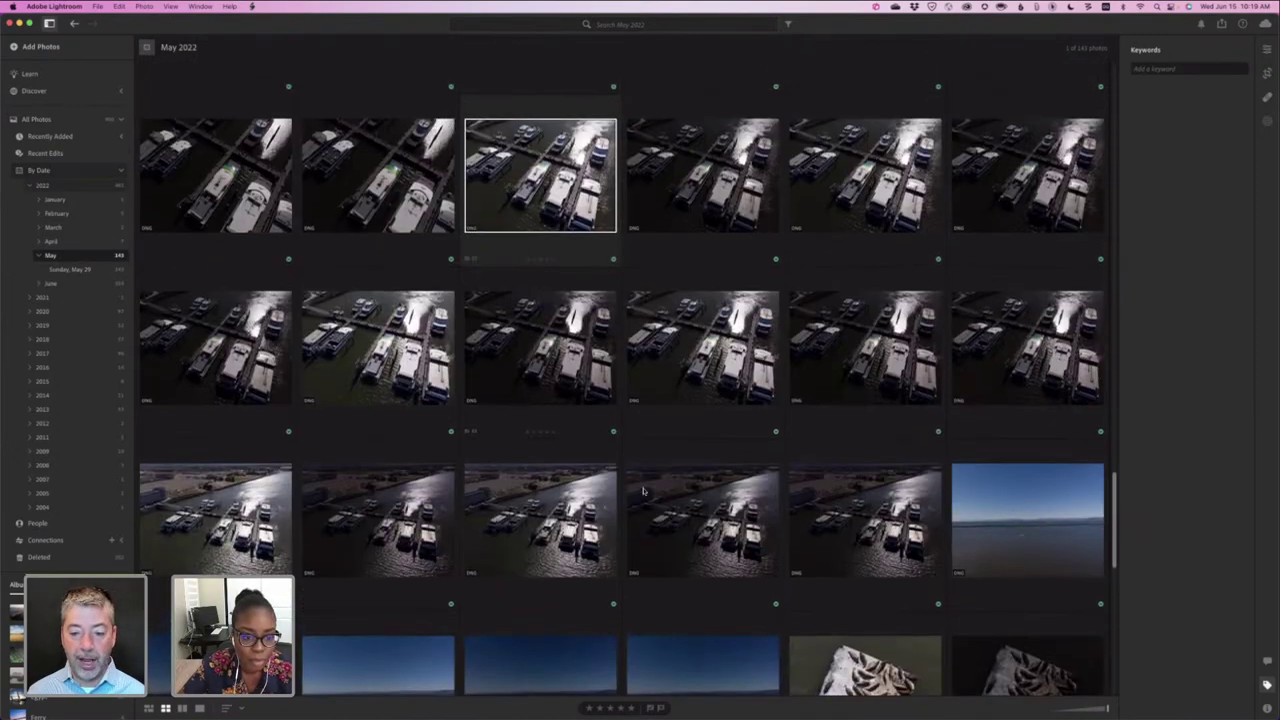
pyautogui.scroll(-1, 643, 489)
pyautogui.scroll(3, 641, 482)
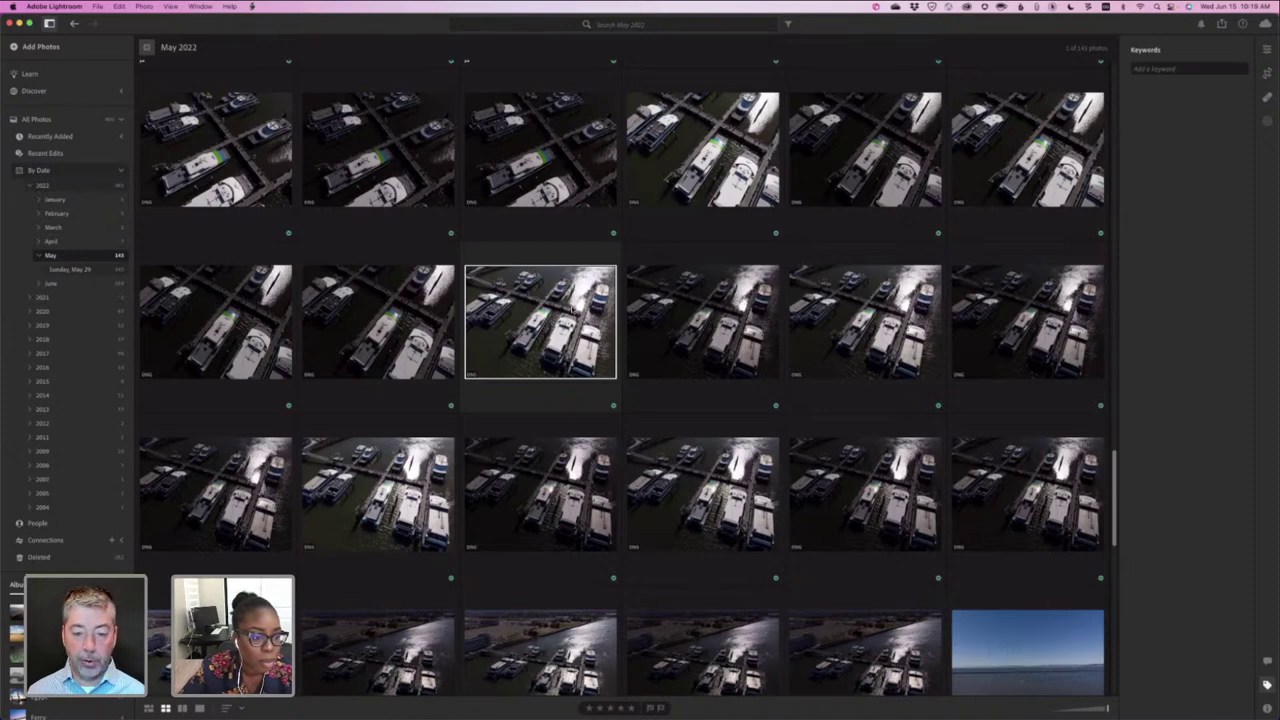
pyautogui.click(122, 171)
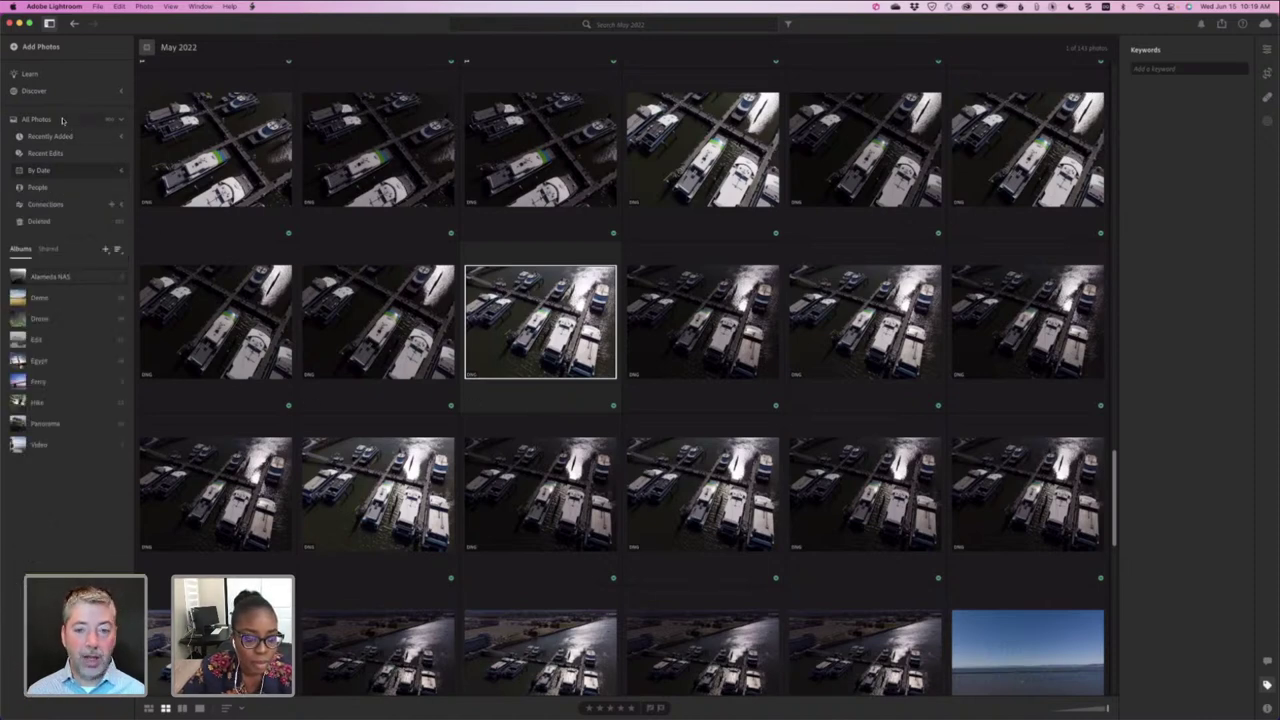
pyautogui.click(36, 119)
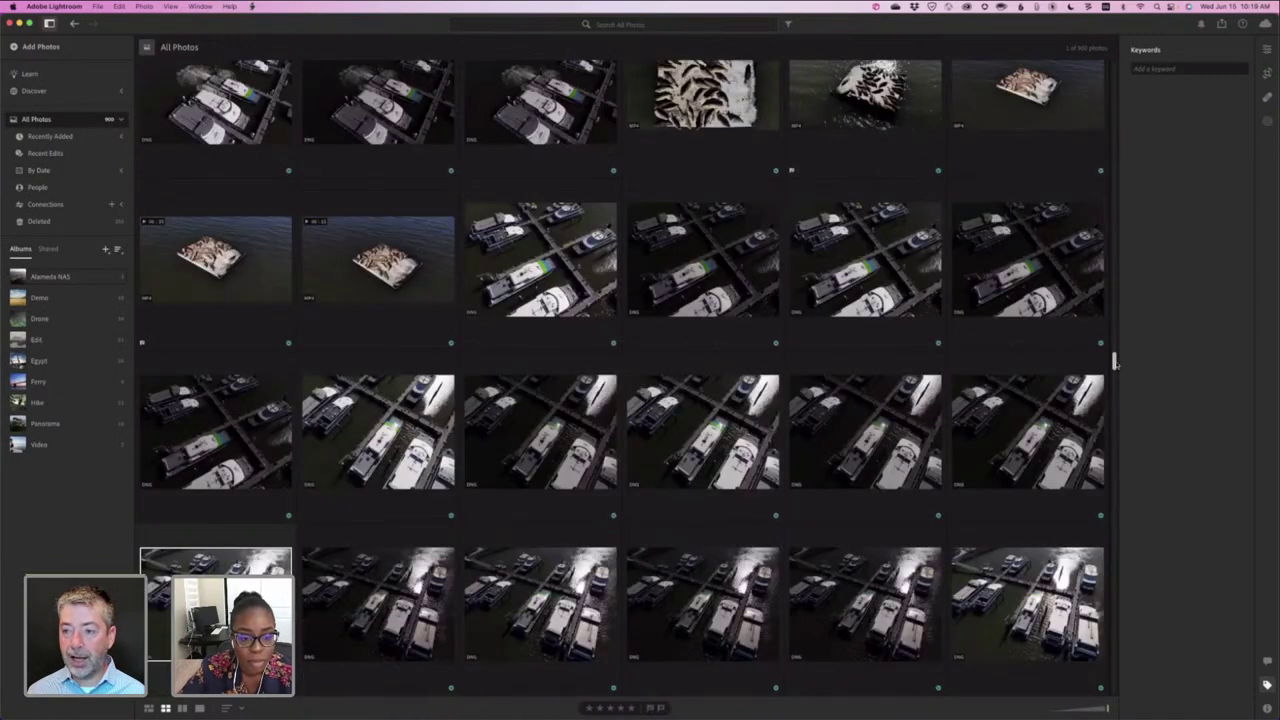
# - Display the edit controls and flag the overhead saildrone shot directly after the keyworded one as a pick
pyautogui.click(1166, 70)
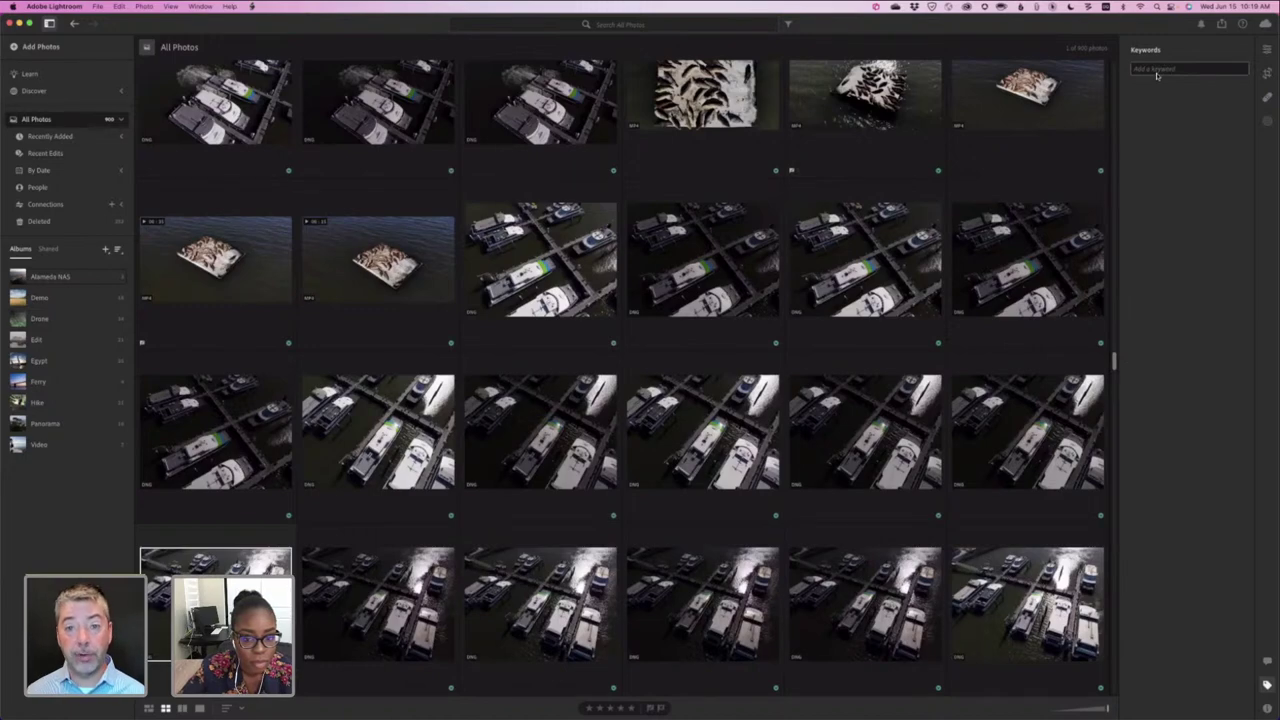
pyautogui.click(1268, 50)
pyautogui.scroll(20, 760, 233)
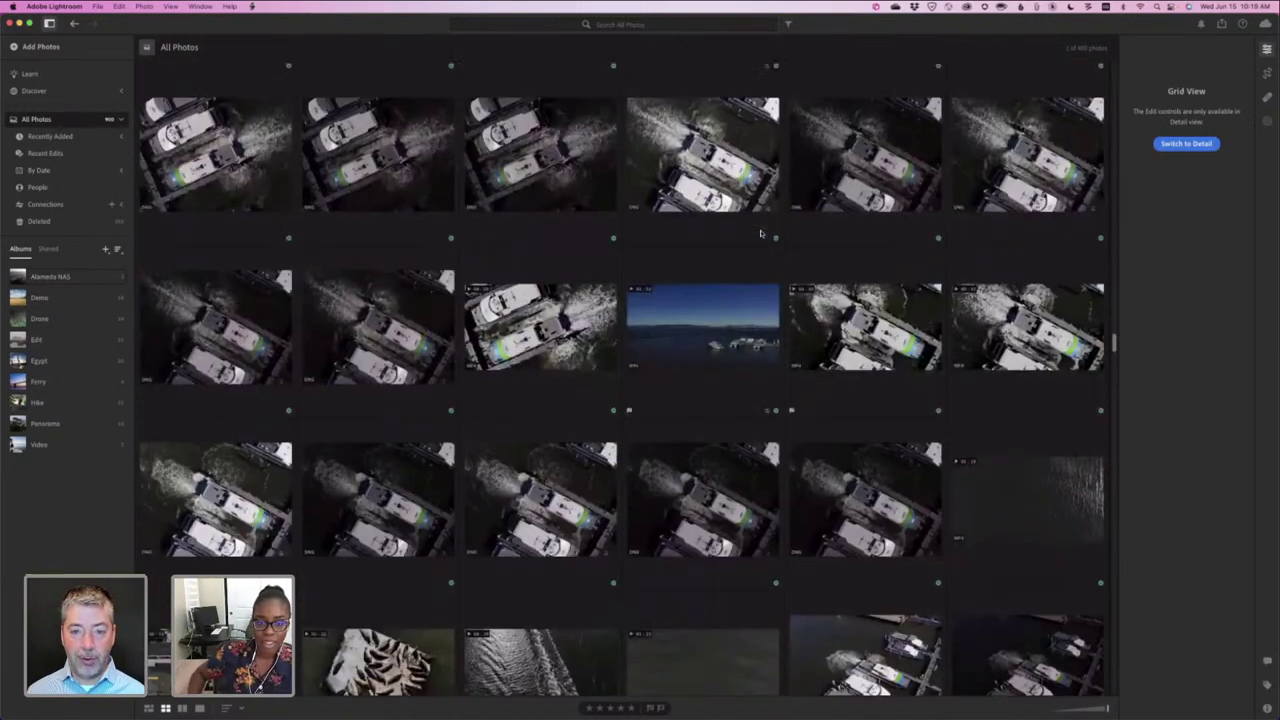
pyautogui.scroll(20, 760, 233)
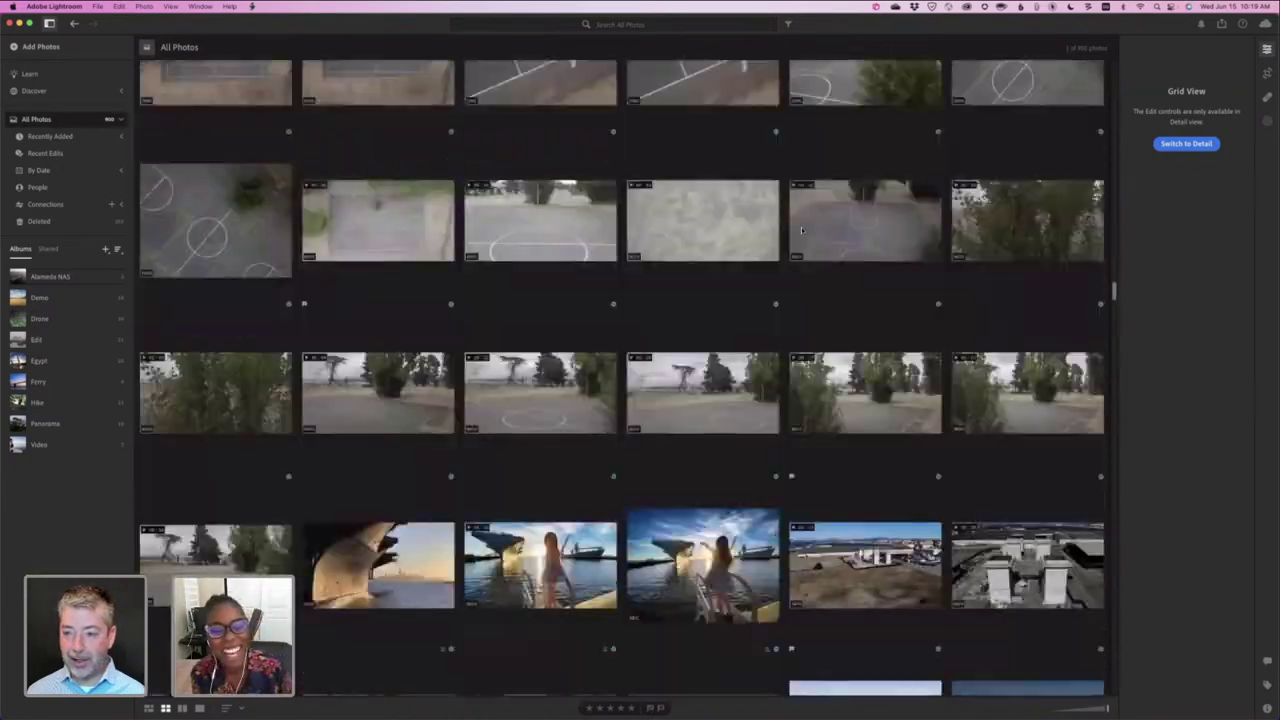
pyautogui.scroll(15, 752, 240)
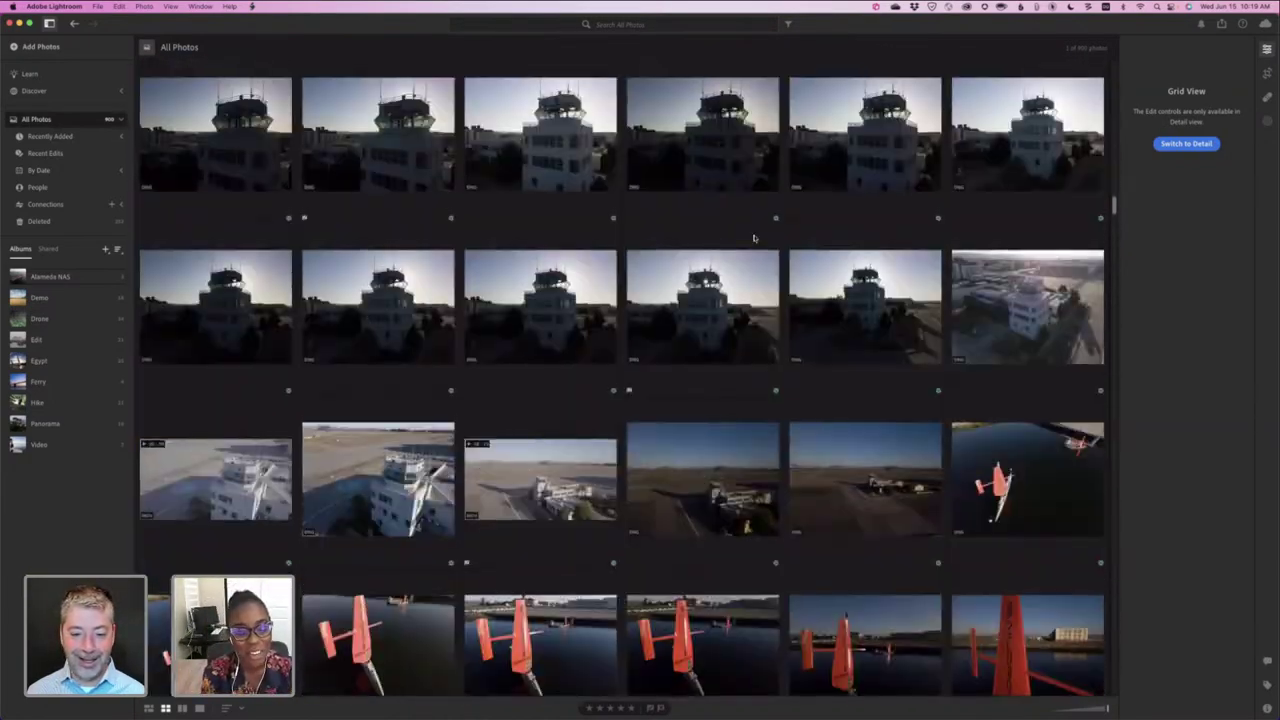
pyautogui.scroll(-3, 754, 238)
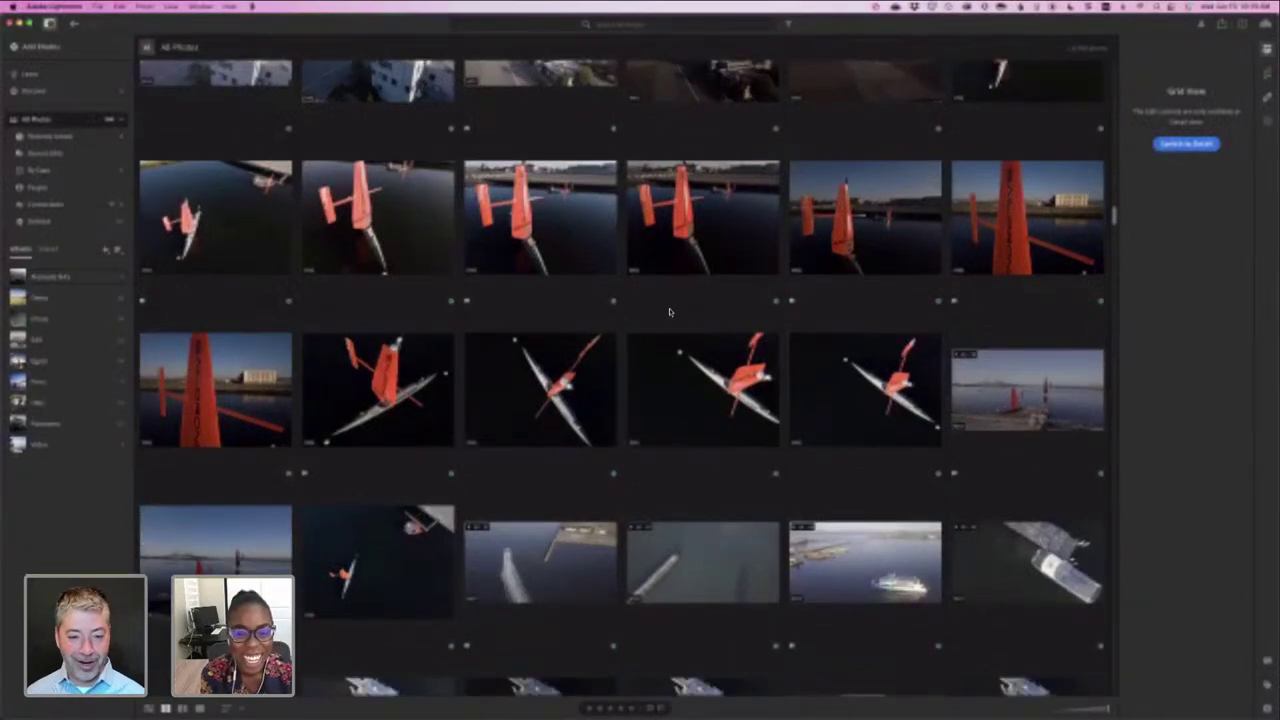
pyautogui.click(567, 392)
pyautogui.scroll(-5, 475, 389)
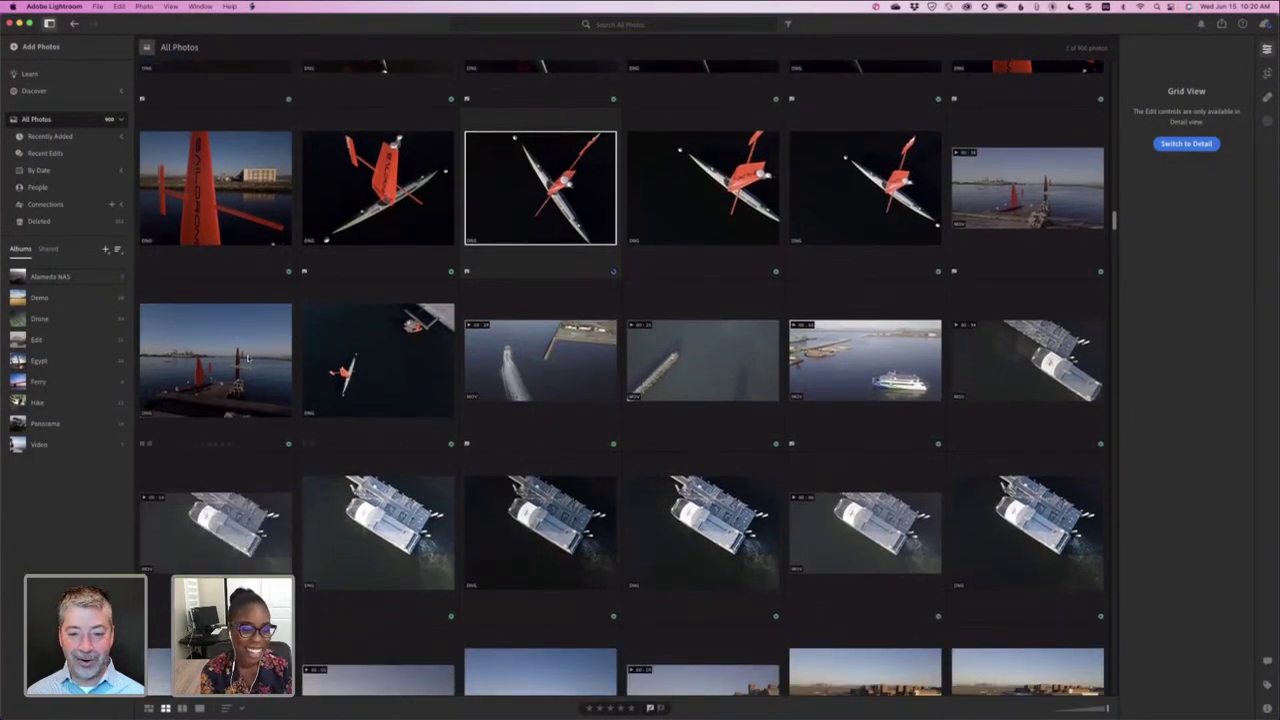
pyautogui.scroll(-3, 436, 337)
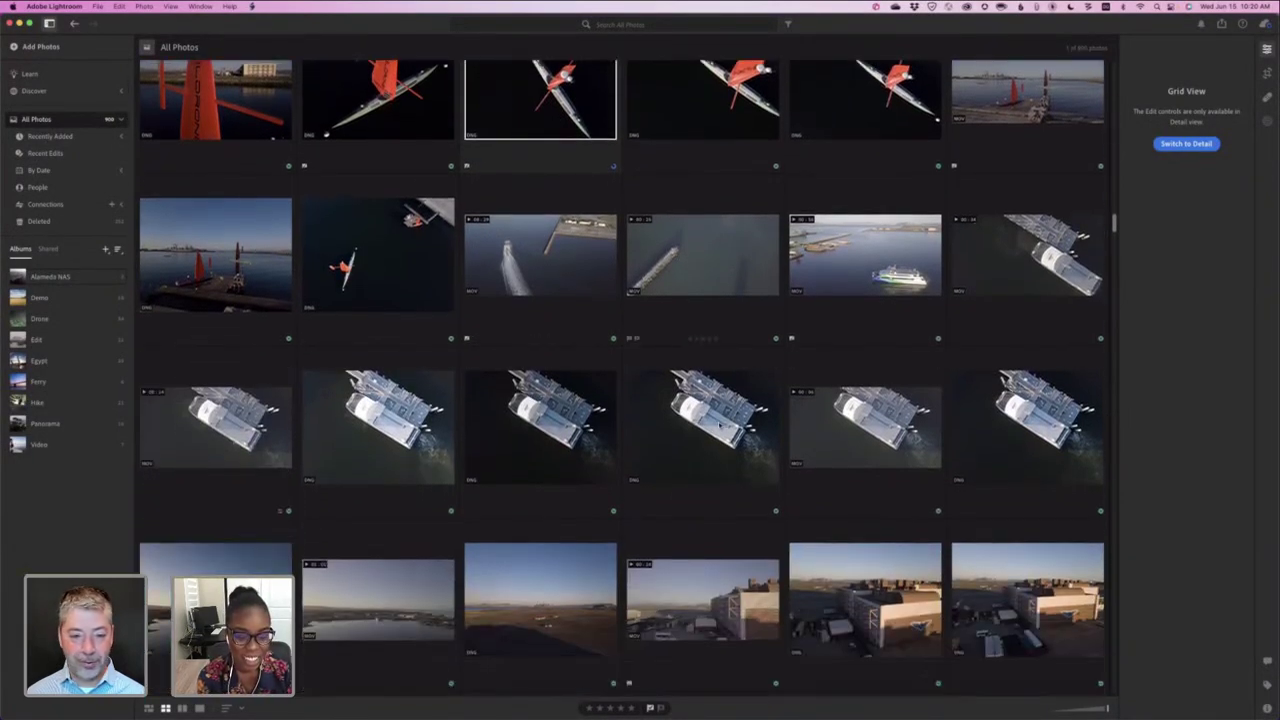
# - Flag the first darker overhead shot of the docked boat and the first still of the sunlit hangar beside the parked vehicles as picks
pyautogui.click(584, 410)
pyautogui.press('p')
pyautogui.scroll(-8, 585, 408)
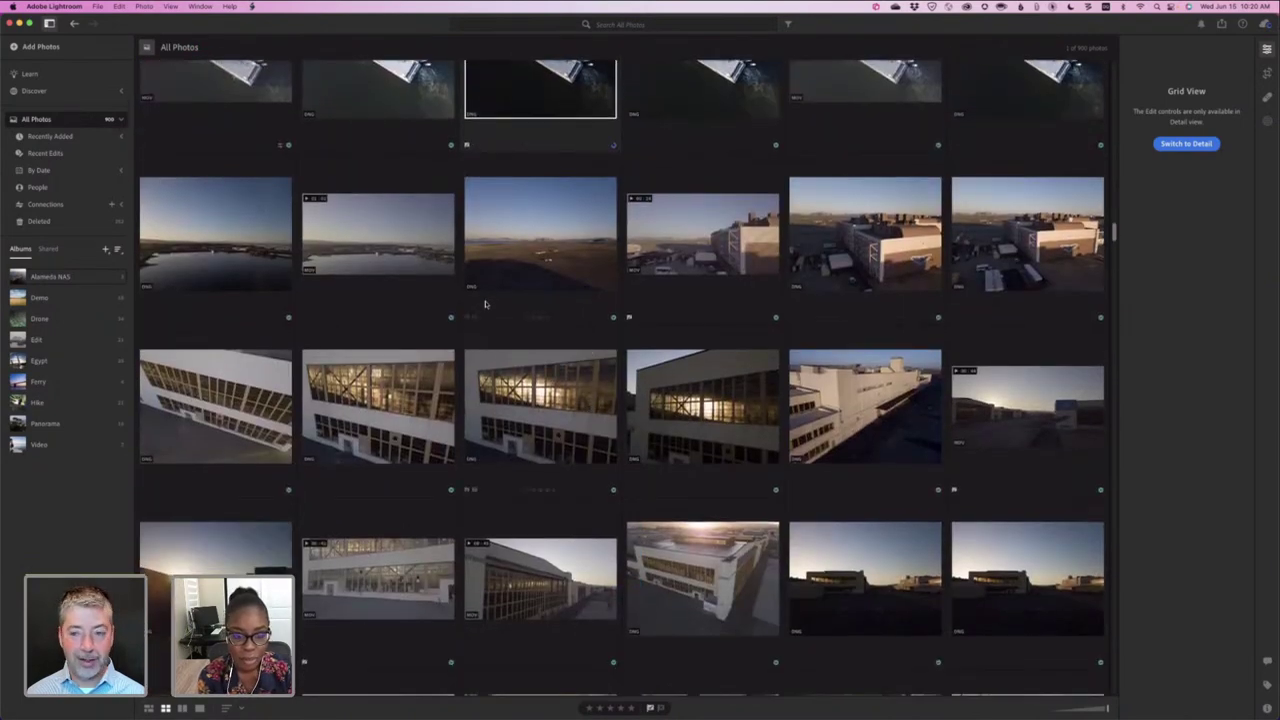
pyautogui.scroll(-1, 515, 298)
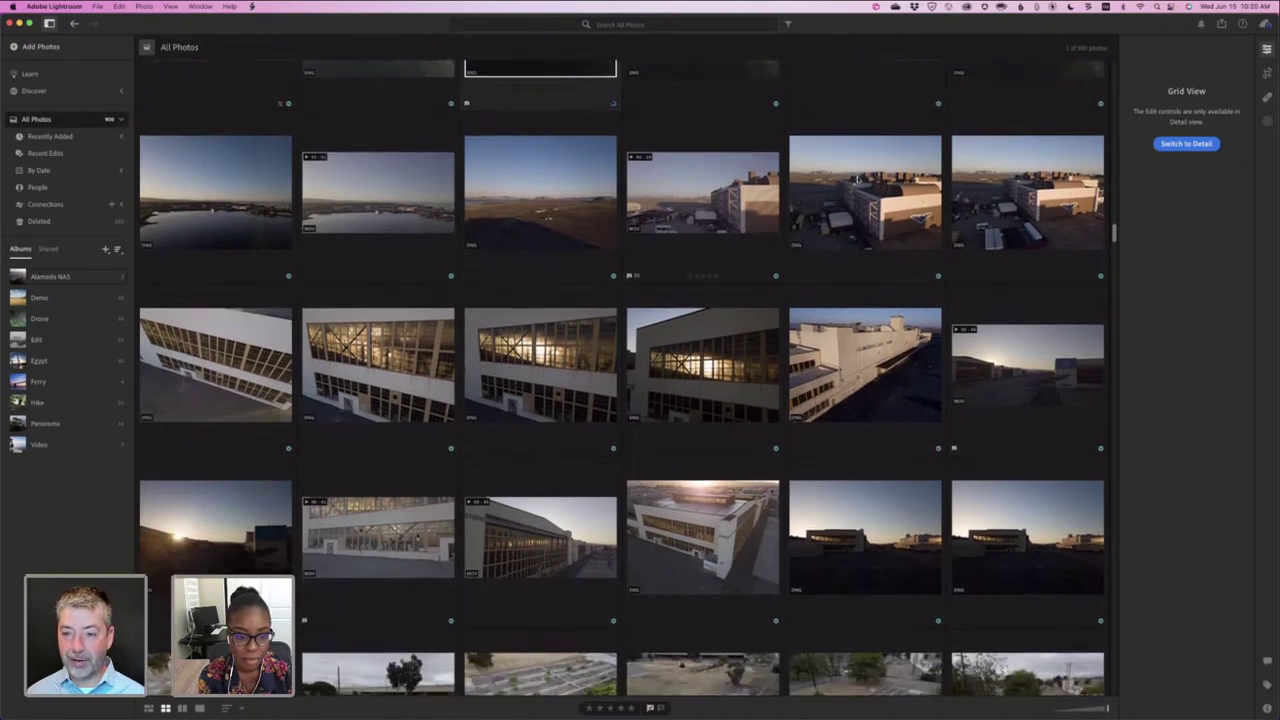
pyautogui.click(873, 187)
pyautogui.press('p')
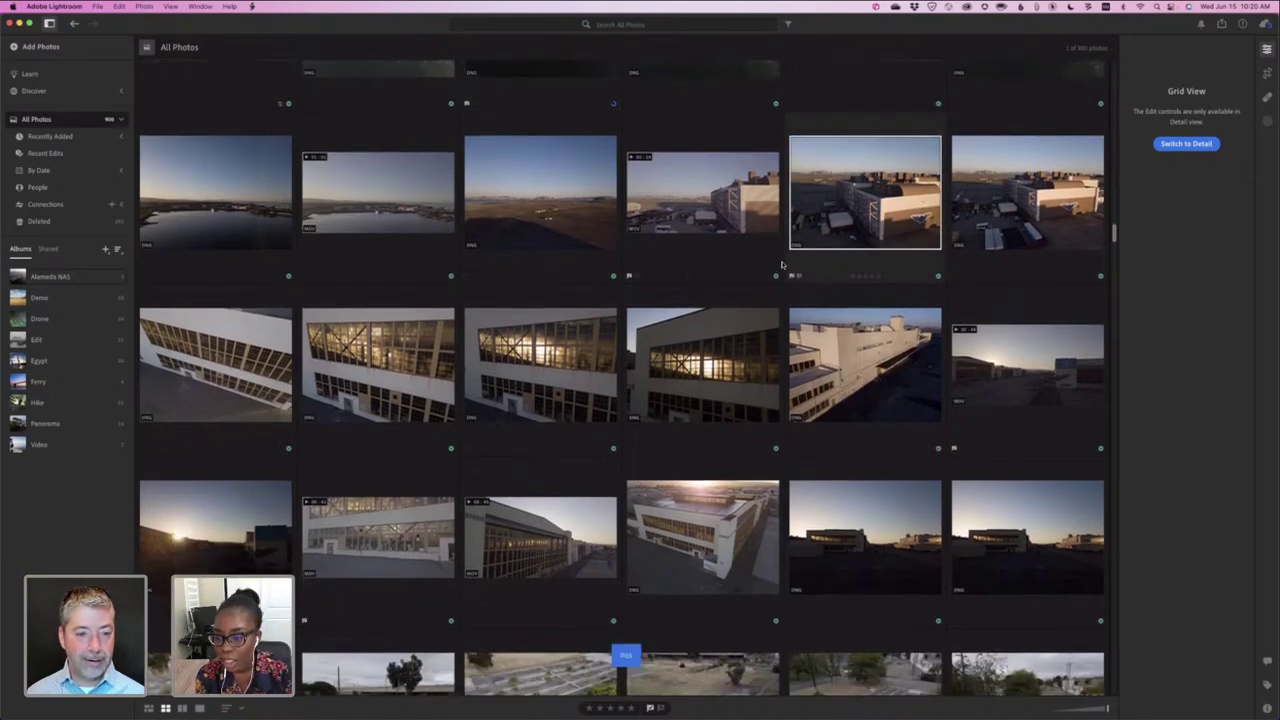
# - Flag the first and third photos of the hangar's large window wall and the sunrise photo in the row below as picks
pyautogui.scroll(-2, 873, 187)
pyautogui.click(273, 246)
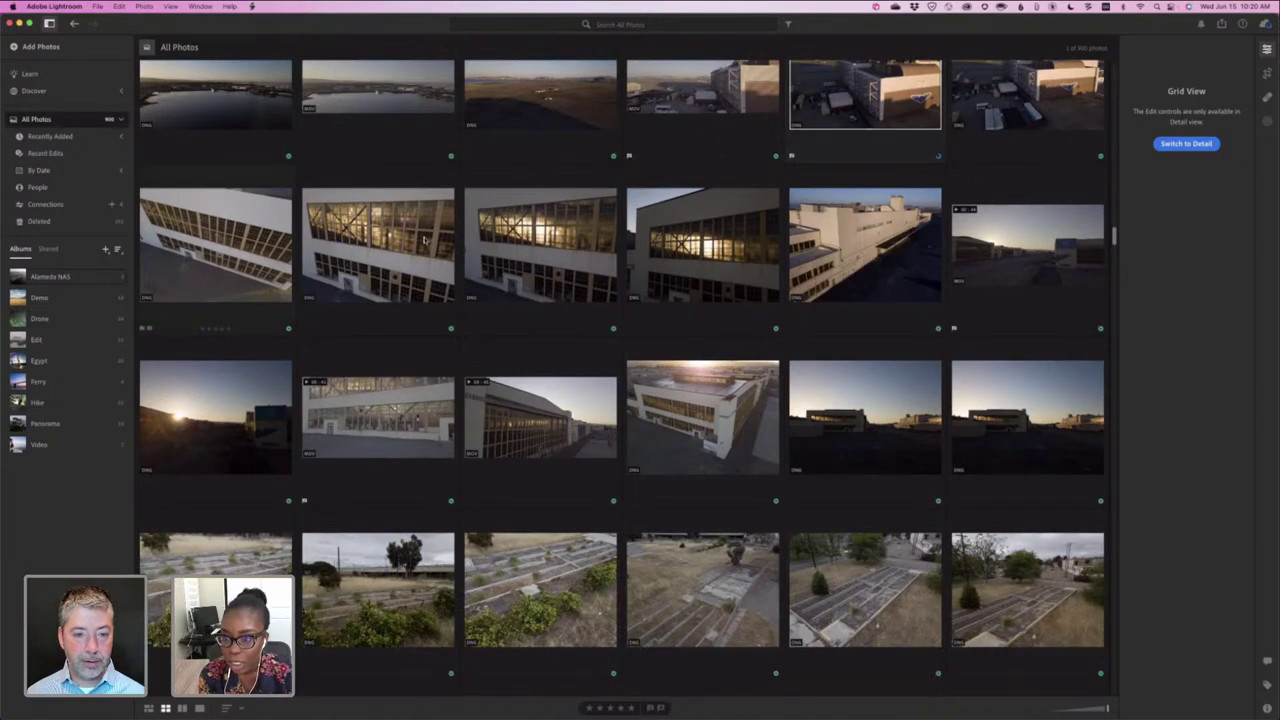
pyautogui.click(612, 268)
pyautogui.press('p')
pyautogui.scroll(-1, 760, 266)
pyautogui.scroll(-1, 760, 266)
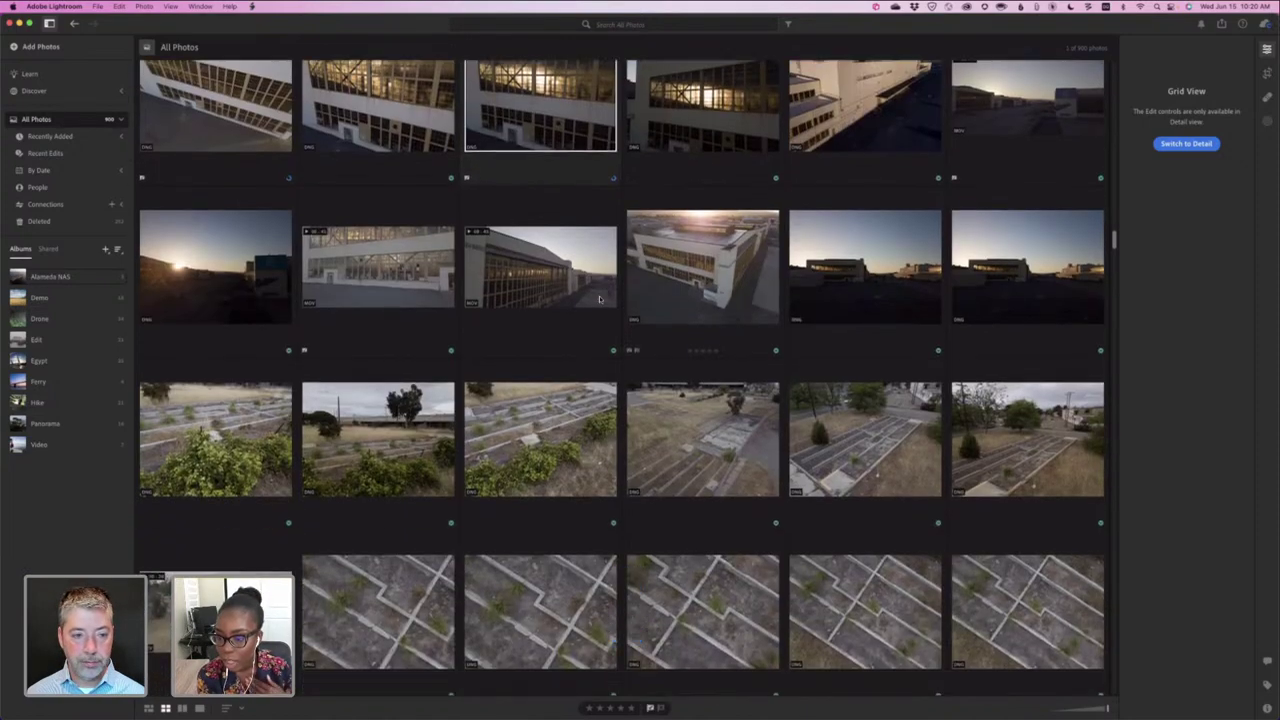
pyautogui.press('p')
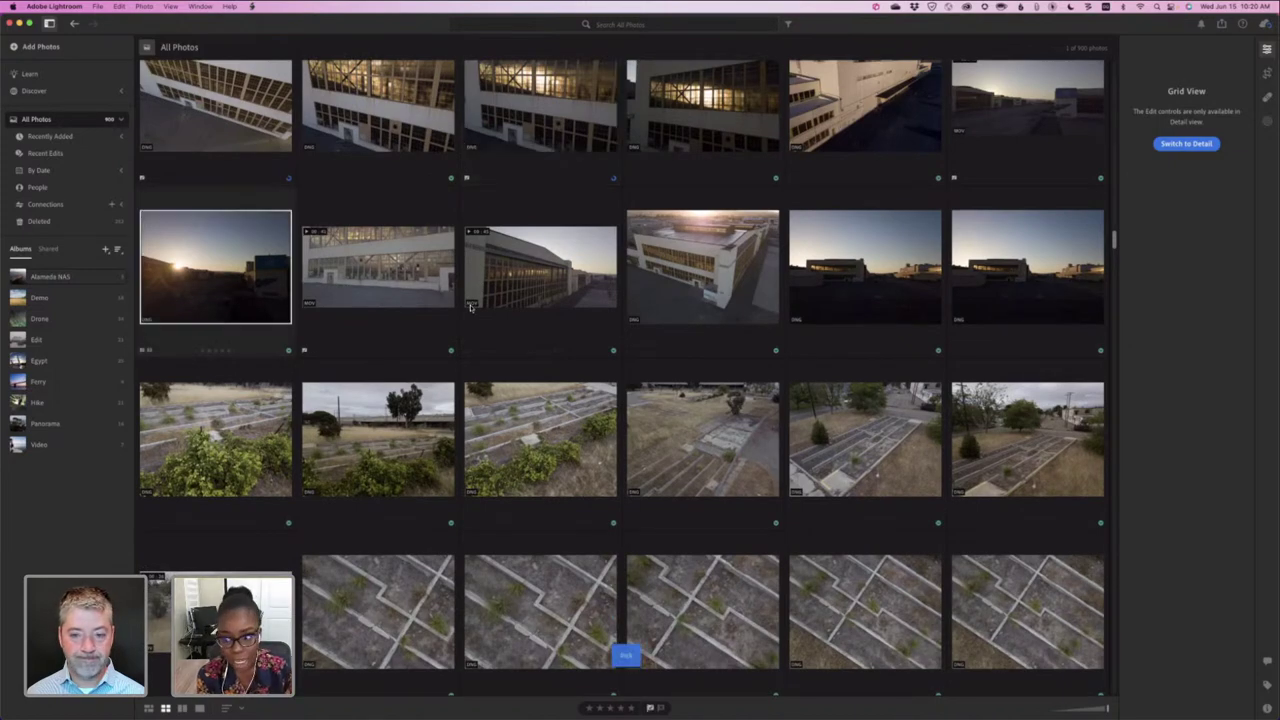
# - Display the info for the selected sunrise photo
pyautogui.scroll(-2, 470, 307)
pyautogui.scroll(-1, 471, 307)
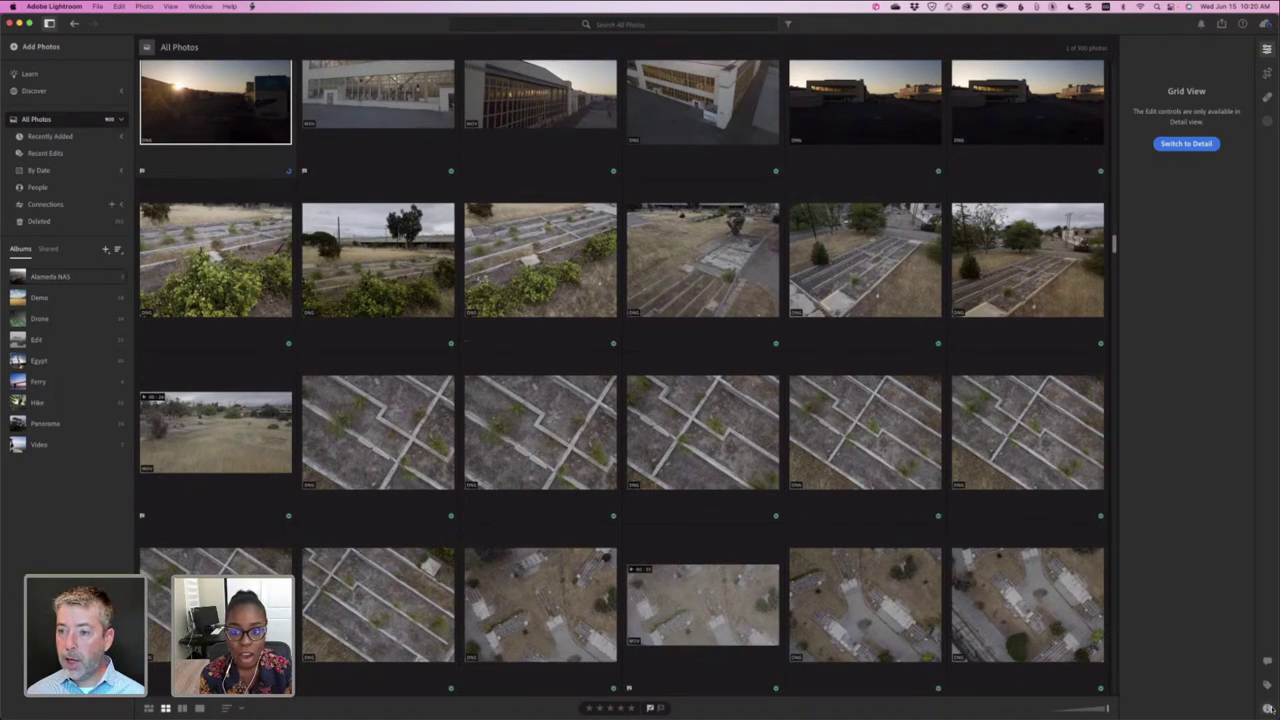
pyautogui.press('i')
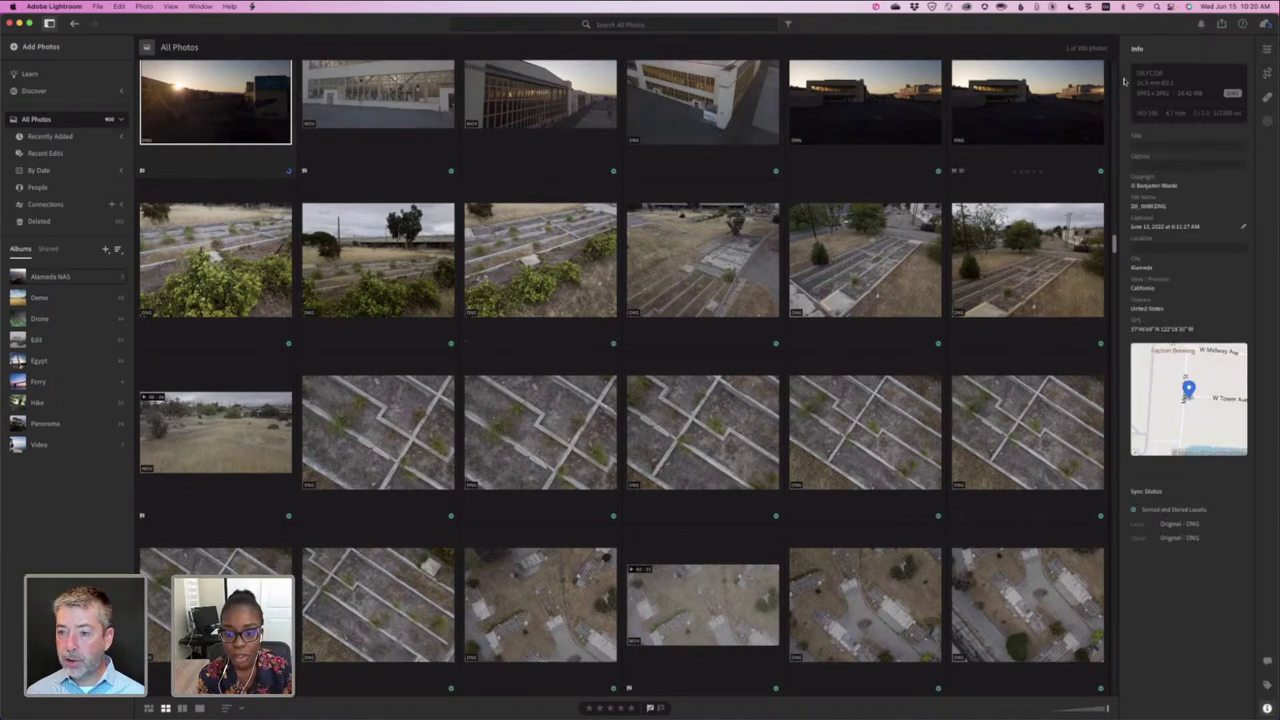
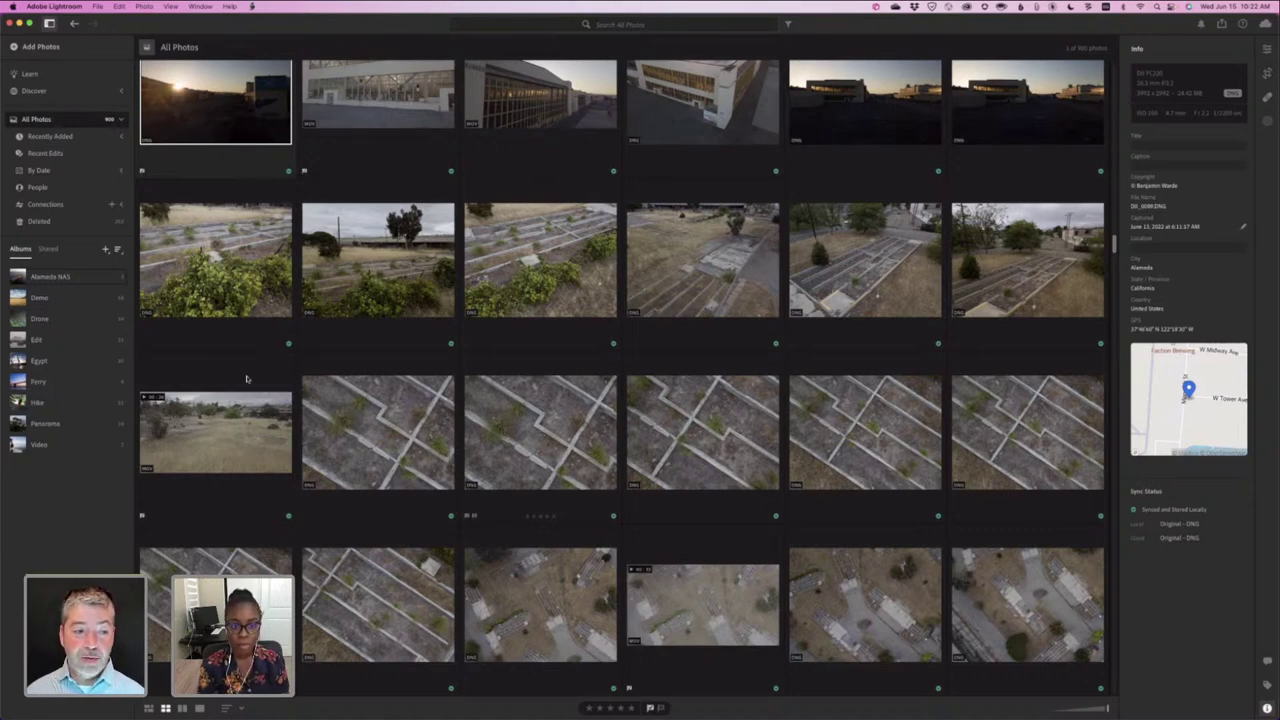
# - Open the Drone album and look through its album options, including the one for setting it as the target album
pyautogui.click(73, 318)
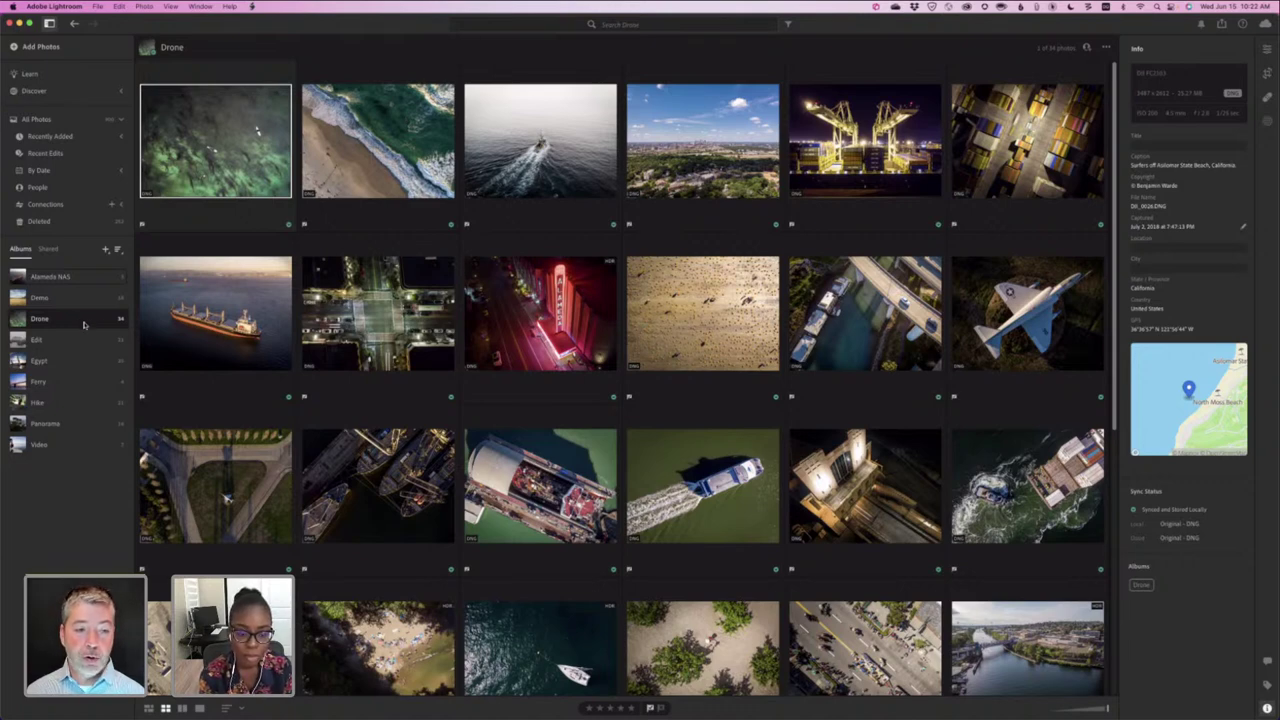
pyautogui.click(1107, 49)
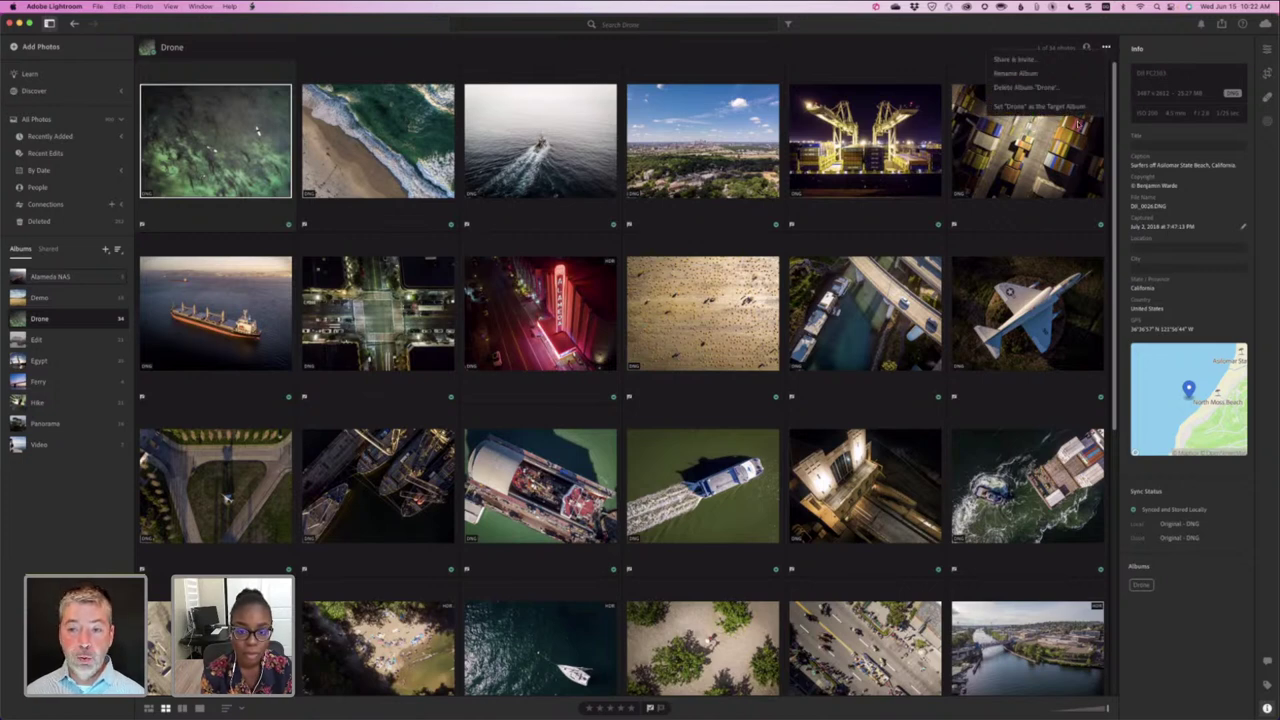
pyautogui.click(1100, 27)
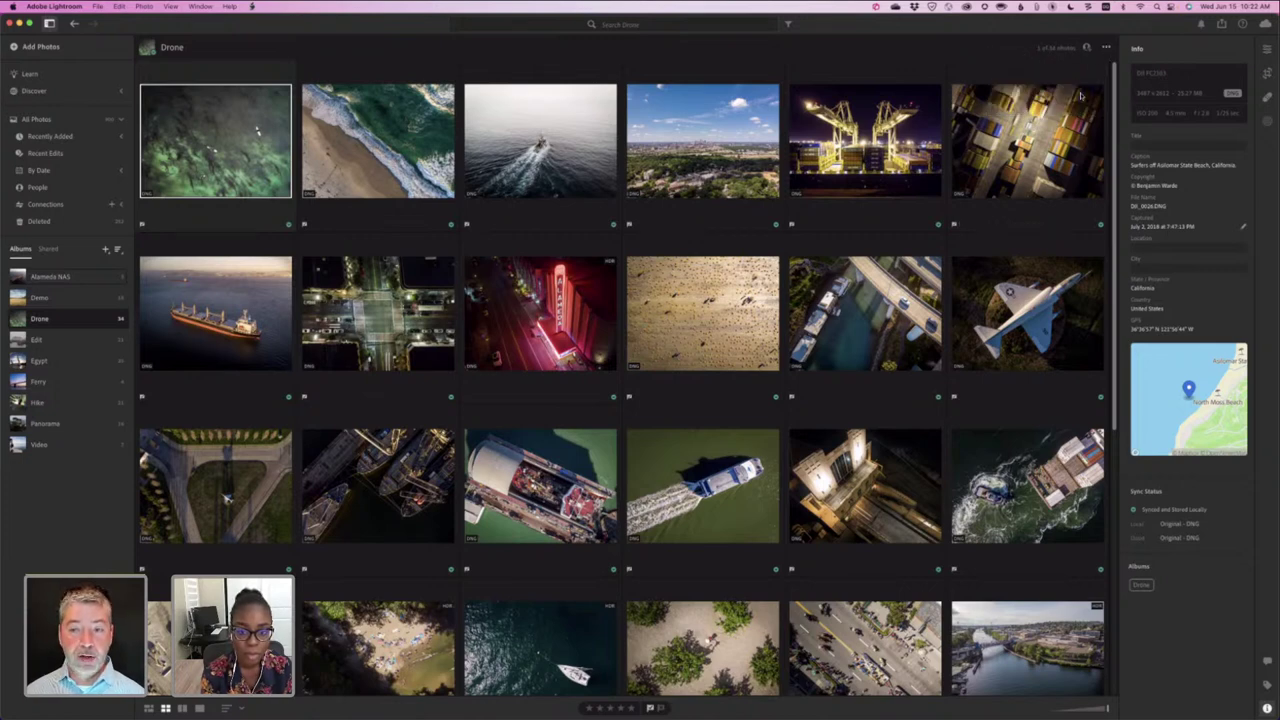
pyautogui.click(1106, 47)
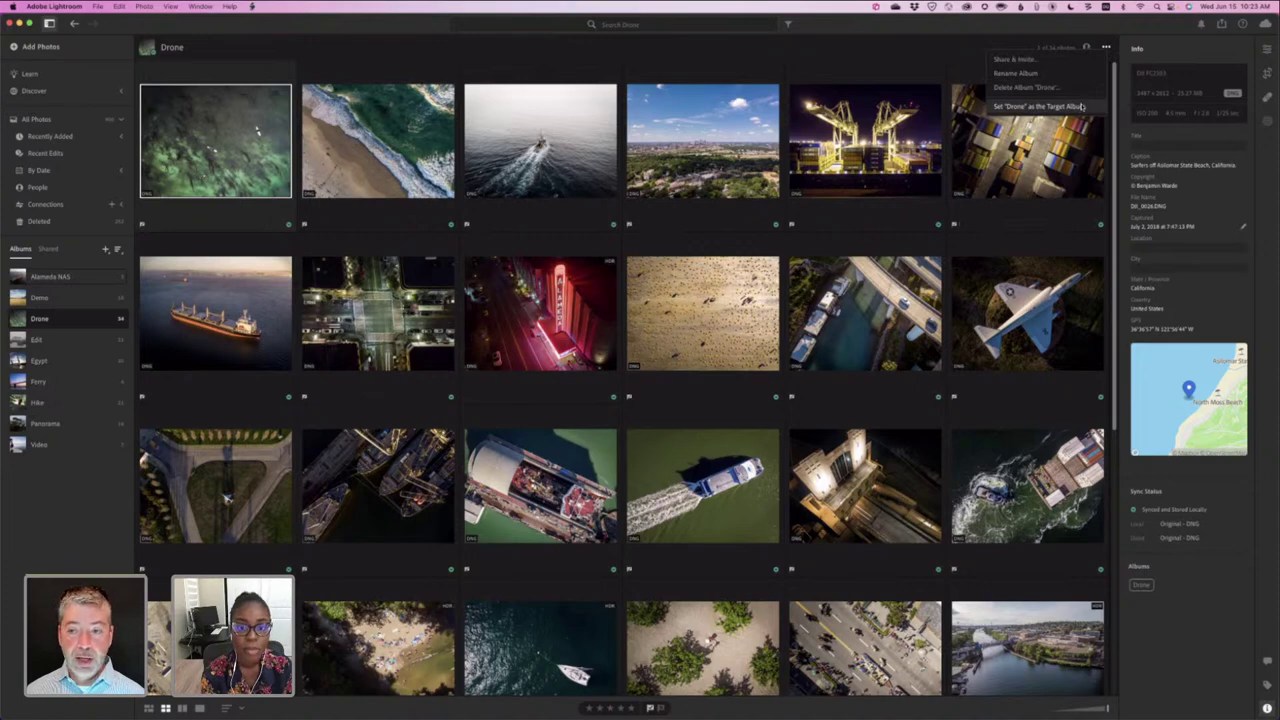
pyautogui.click(1106, 48)
# - Switch to the mirrored phone to view its album list, return to the desktop Drone album and check its options again
pyautogui.press('super+Tab')
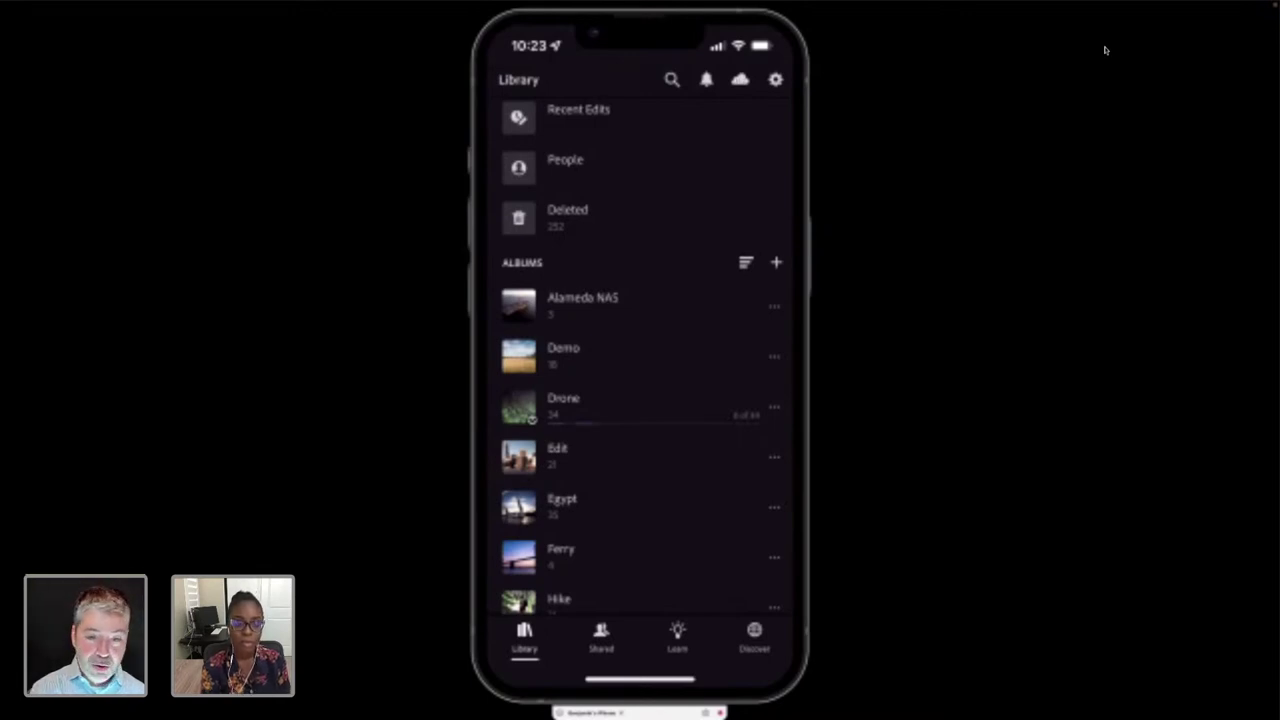
pyautogui.press('super+Tab')
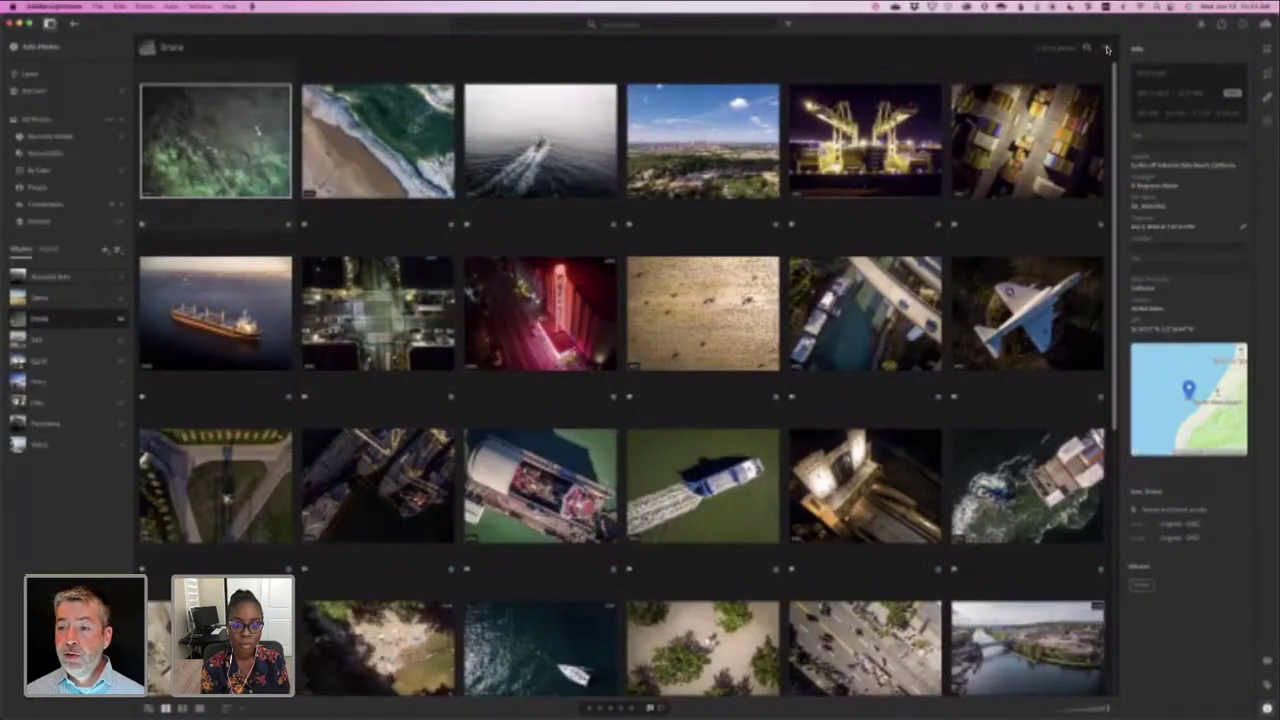
pyautogui.click(1106, 48)
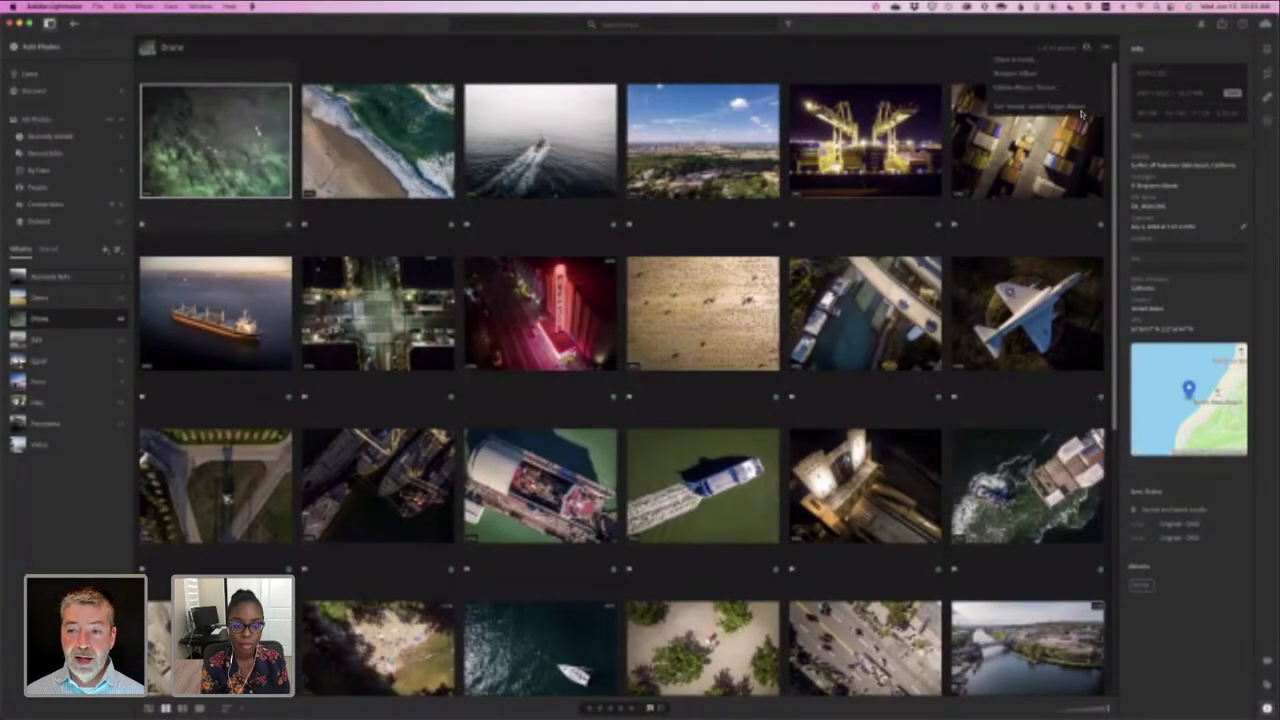
pyautogui.click(1104, 44)
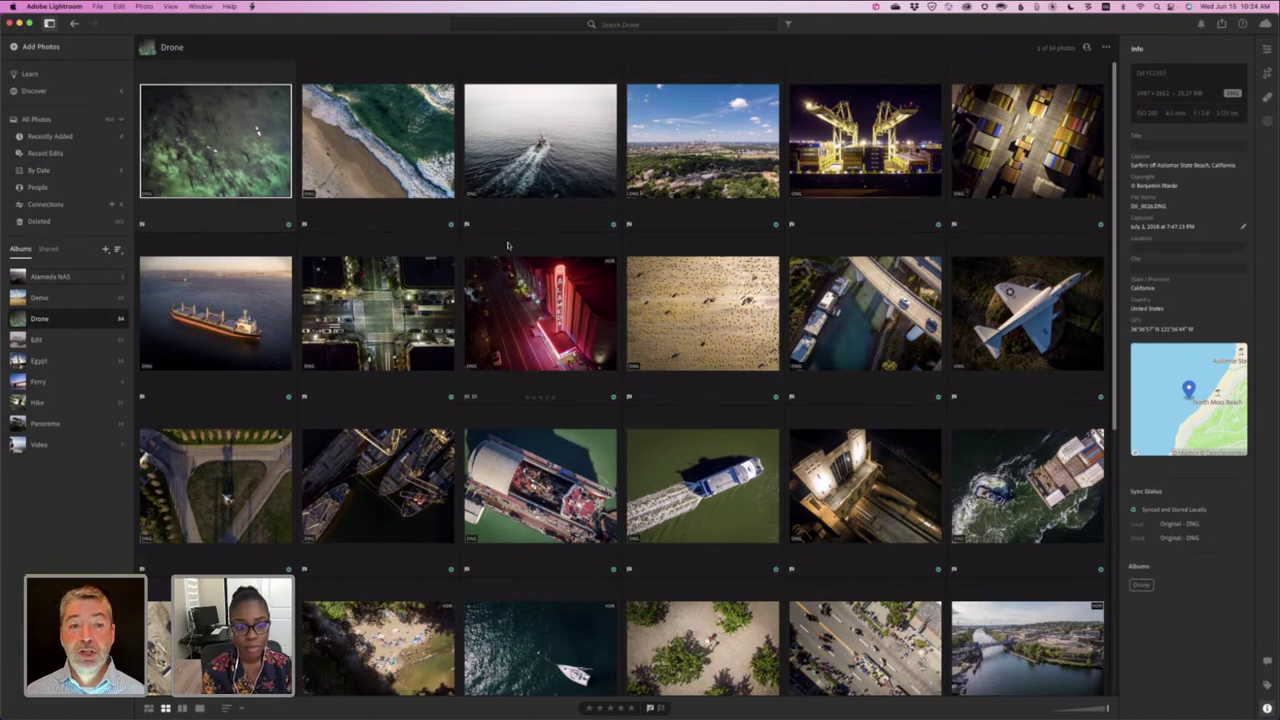
# - Examine the Local Storage preferences, including the option to store a copy of all originals, and cancel the preferences
pyautogui.click(54, 6)
pyautogui.click(57, 40)
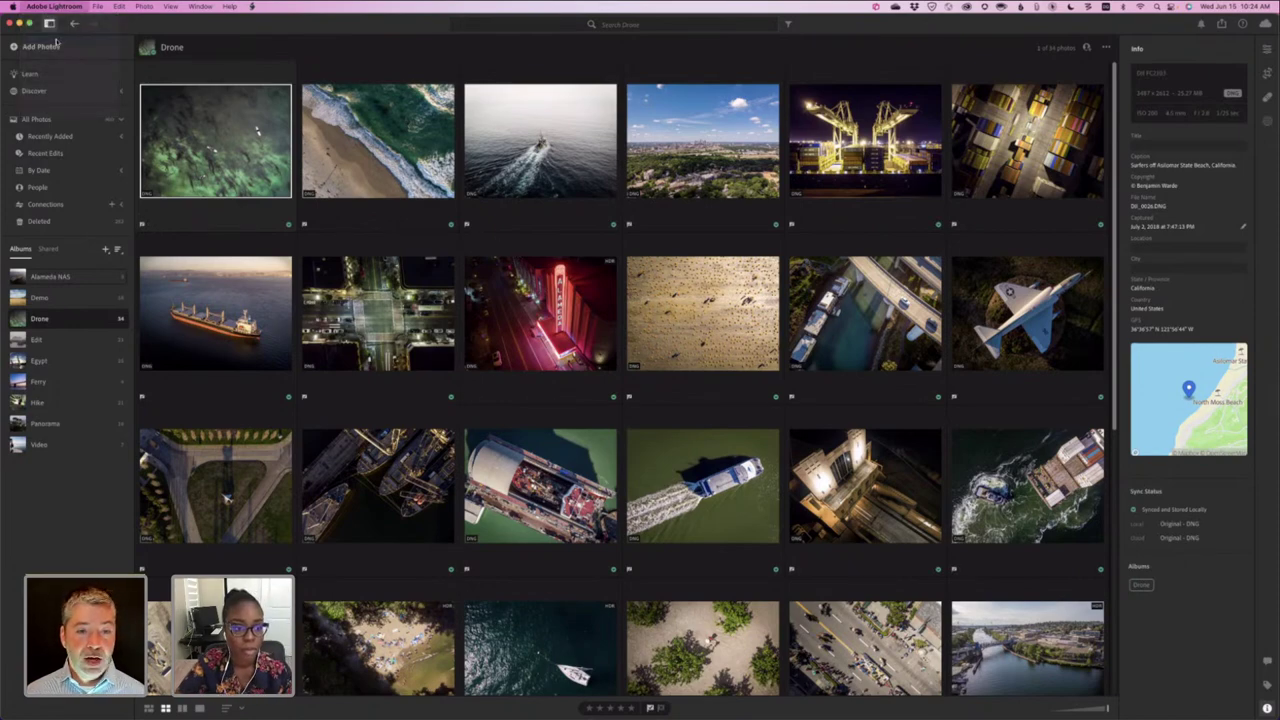
pyautogui.click(453, 249)
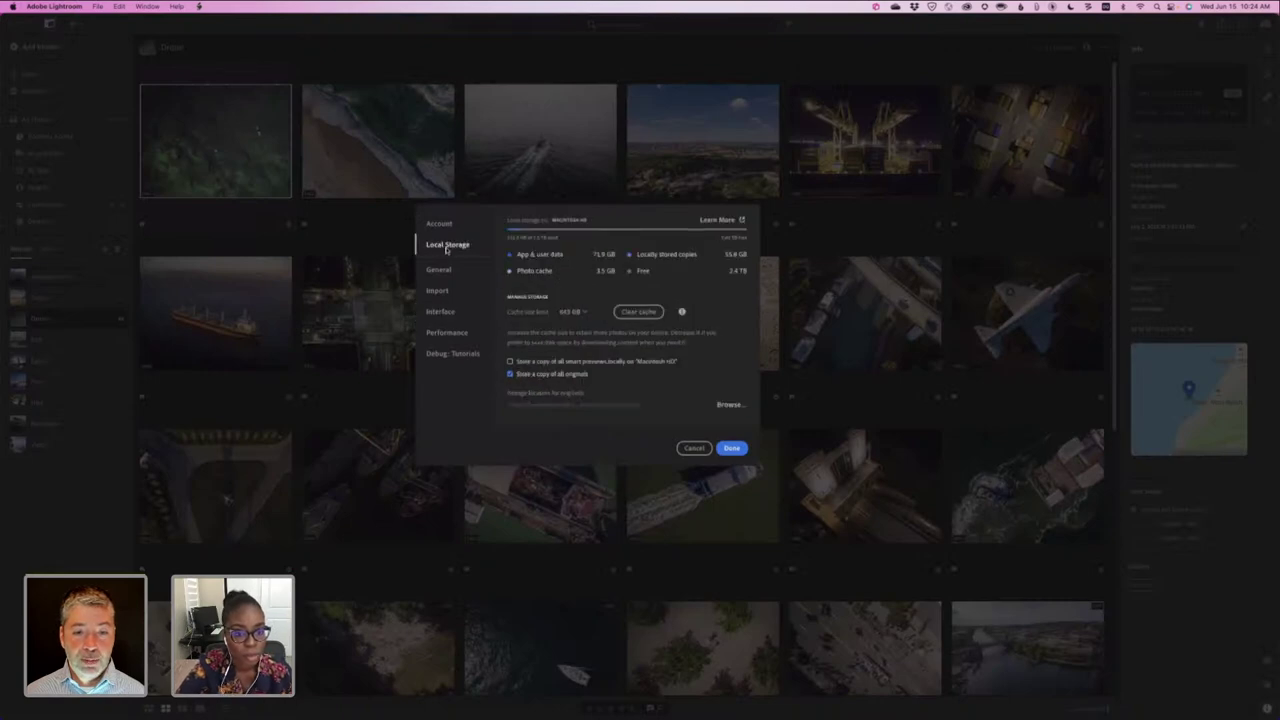
pyautogui.click(510, 375)
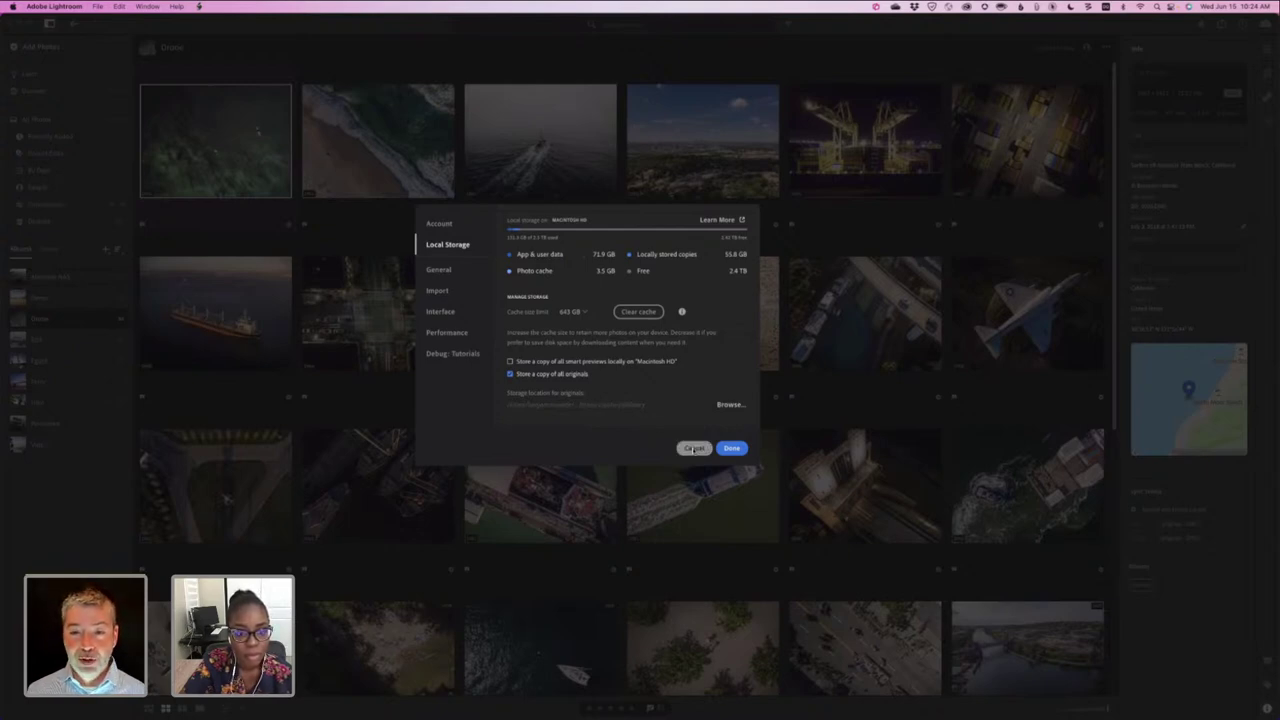
pyautogui.press('Escape')
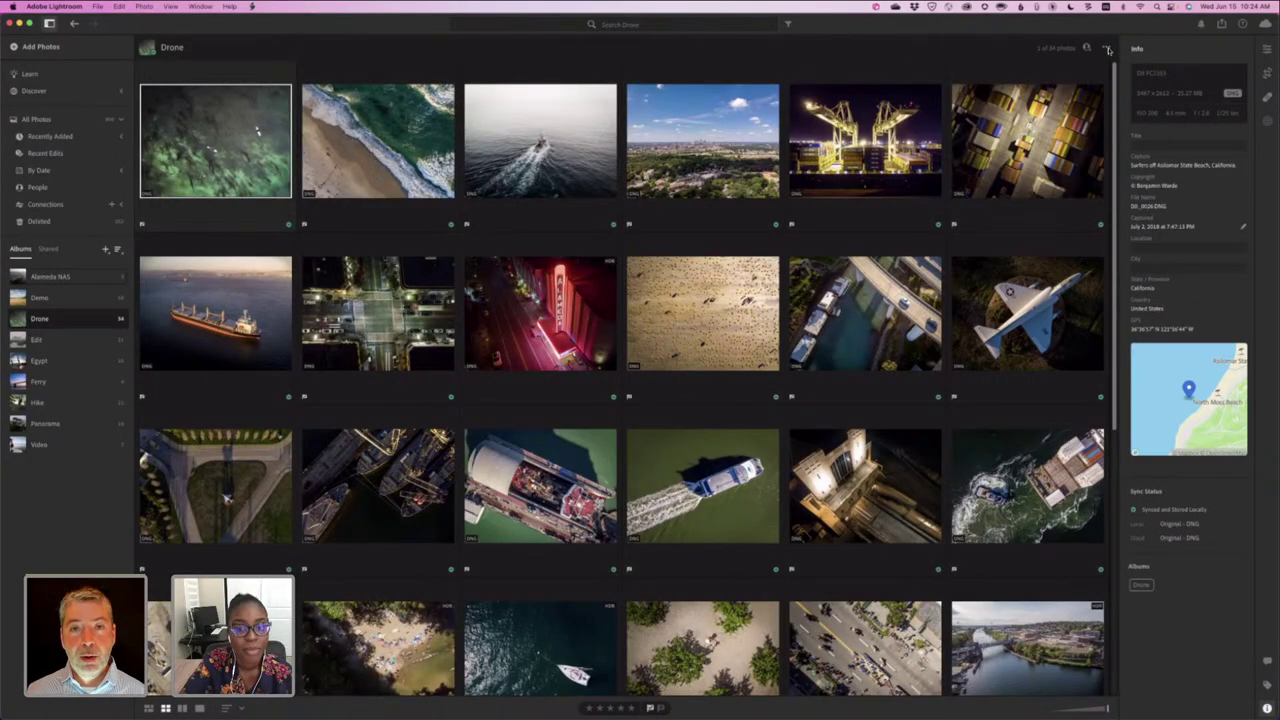
# - Look at the Drone album's options once more and return to the full photo library
pyautogui.click(1108, 49)
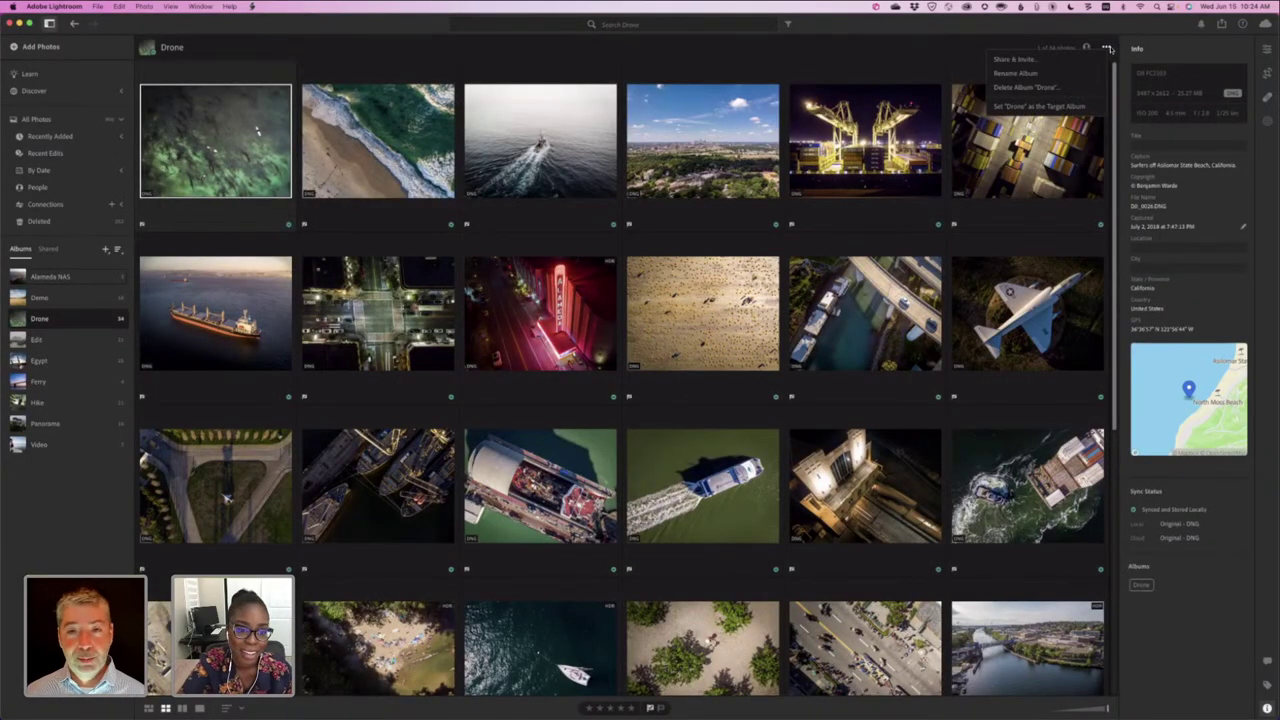
pyautogui.click(1108, 49)
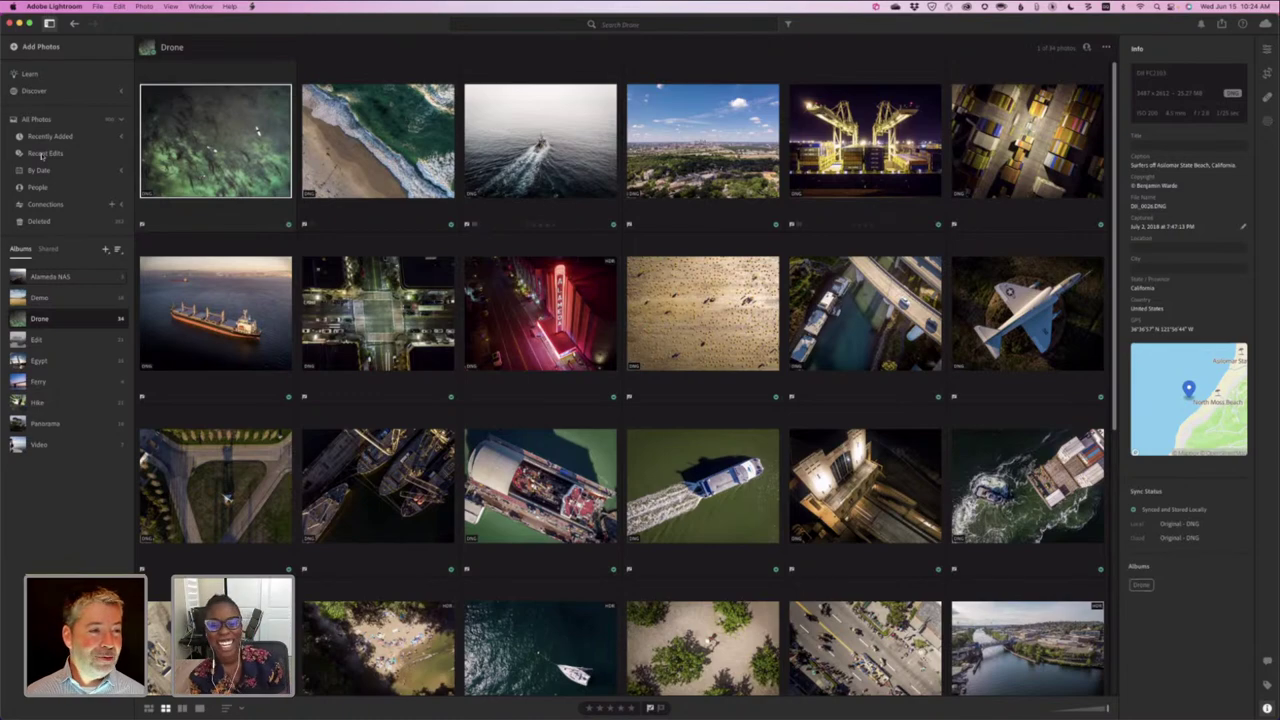
pyautogui.click(52, 120)
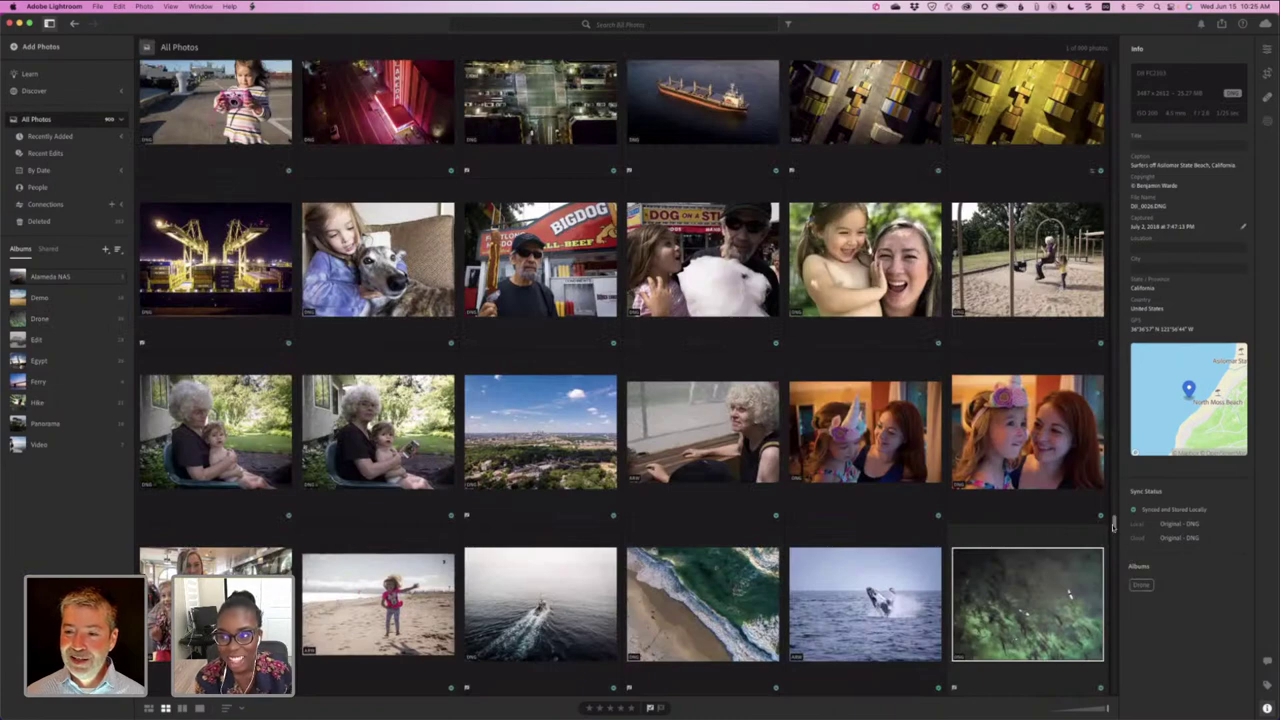
# - Find the June 2022 drone photos and flag the first of the two matching overhead shots of blue trucks in the lot as a pick
pyautogui.moveTo(1114, 521); pyautogui.dragTo(1114, 457)
pyautogui.moveTo(1123, 226); pyautogui.dragTo(1115, 137)
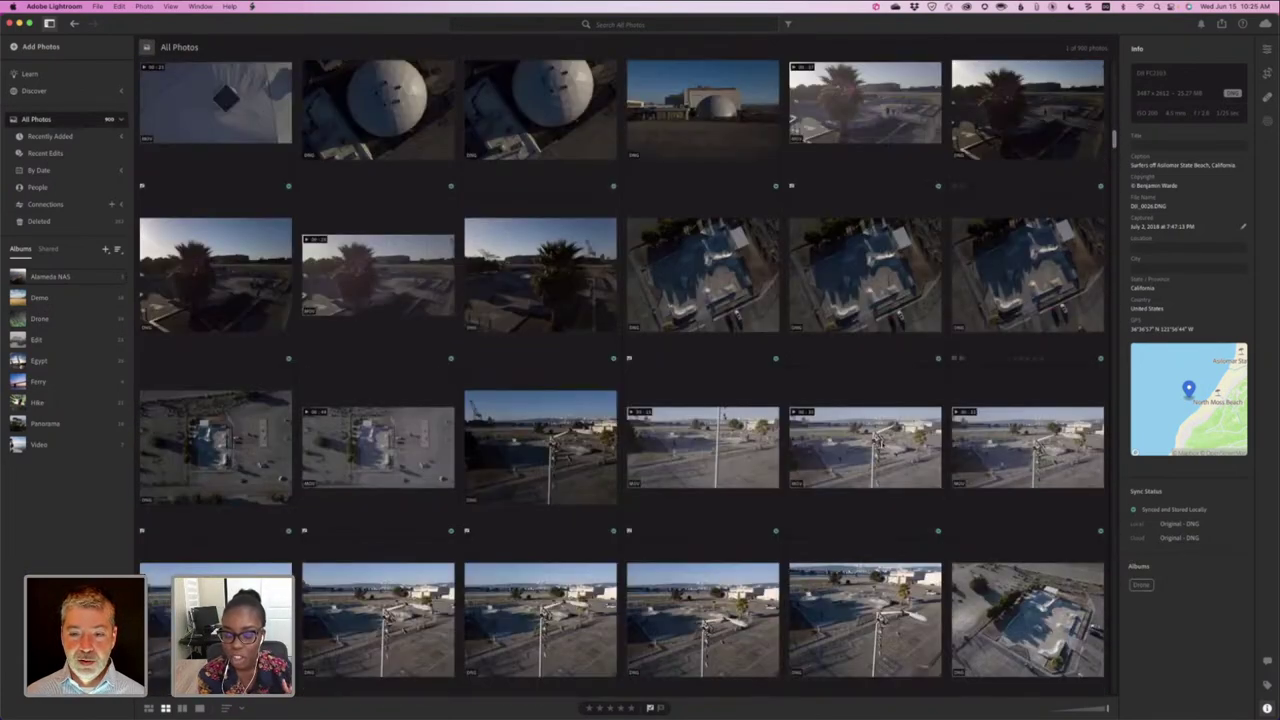
pyautogui.scroll(-5, 881, 446)
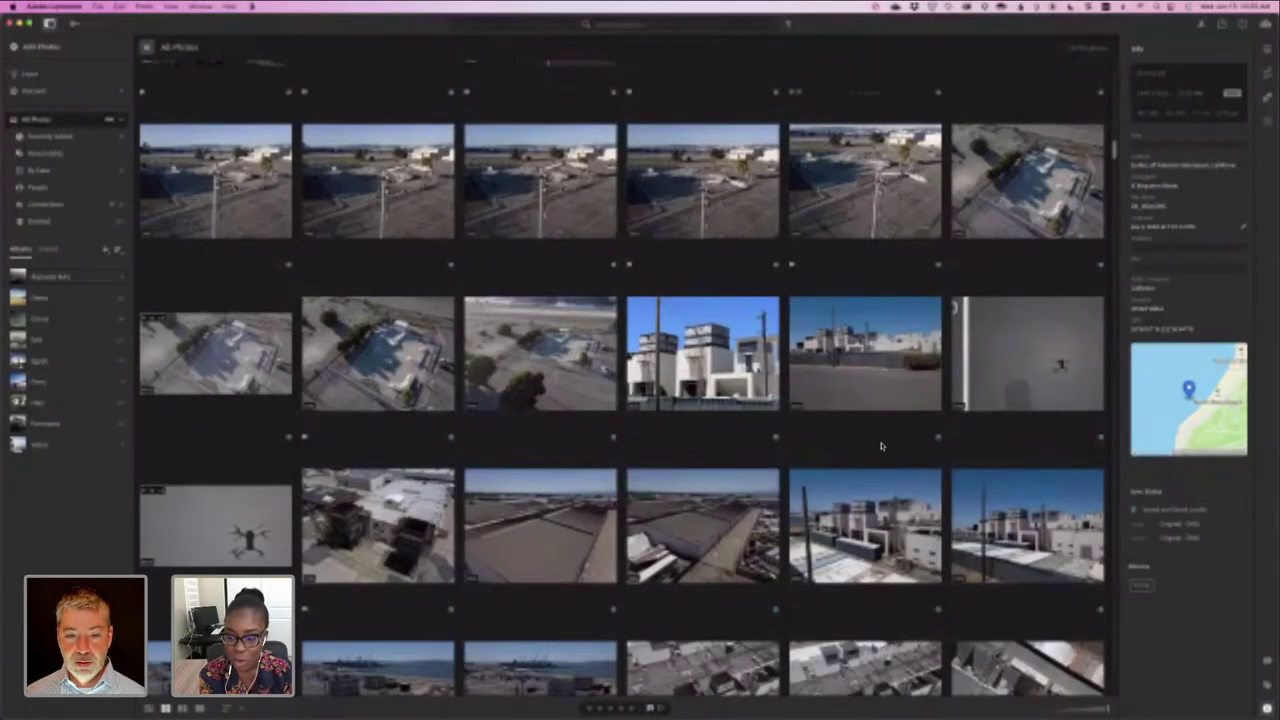
pyautogui.scroll(-3, 881, 446)
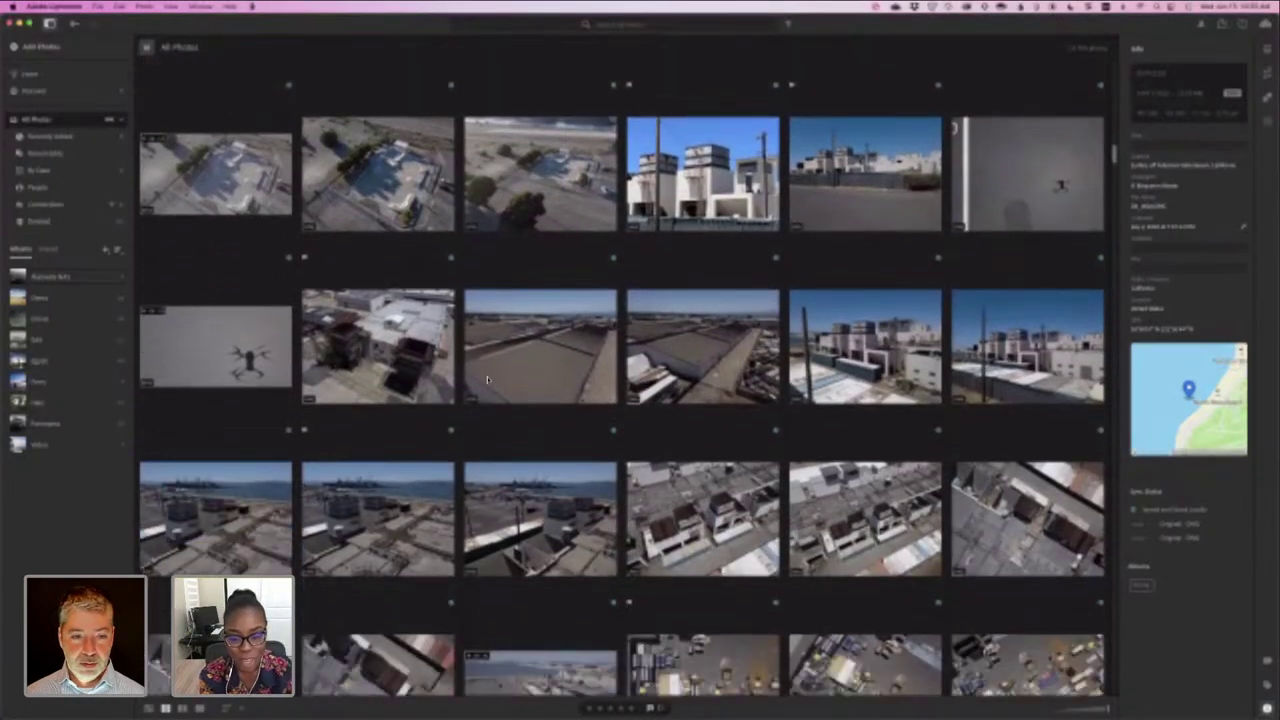
pyautogui.scroll(-4, 590, 580)
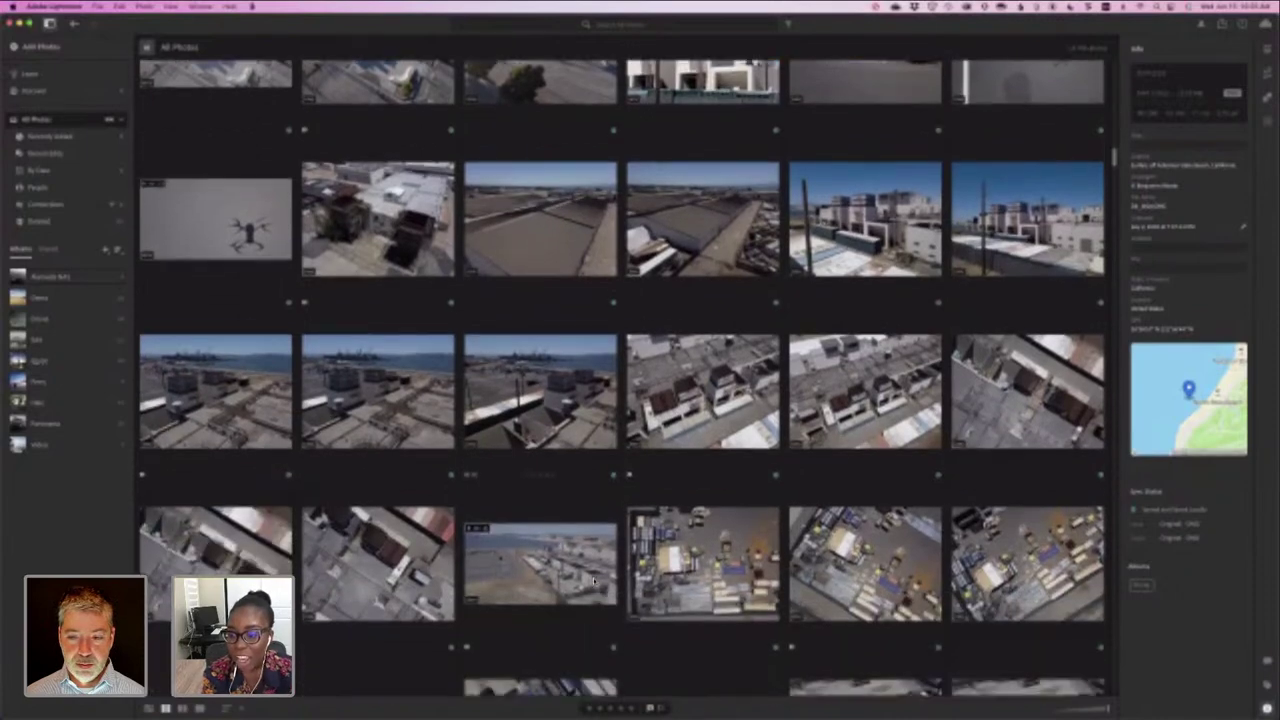
pyautogui.scroll(-3, 601, 577)
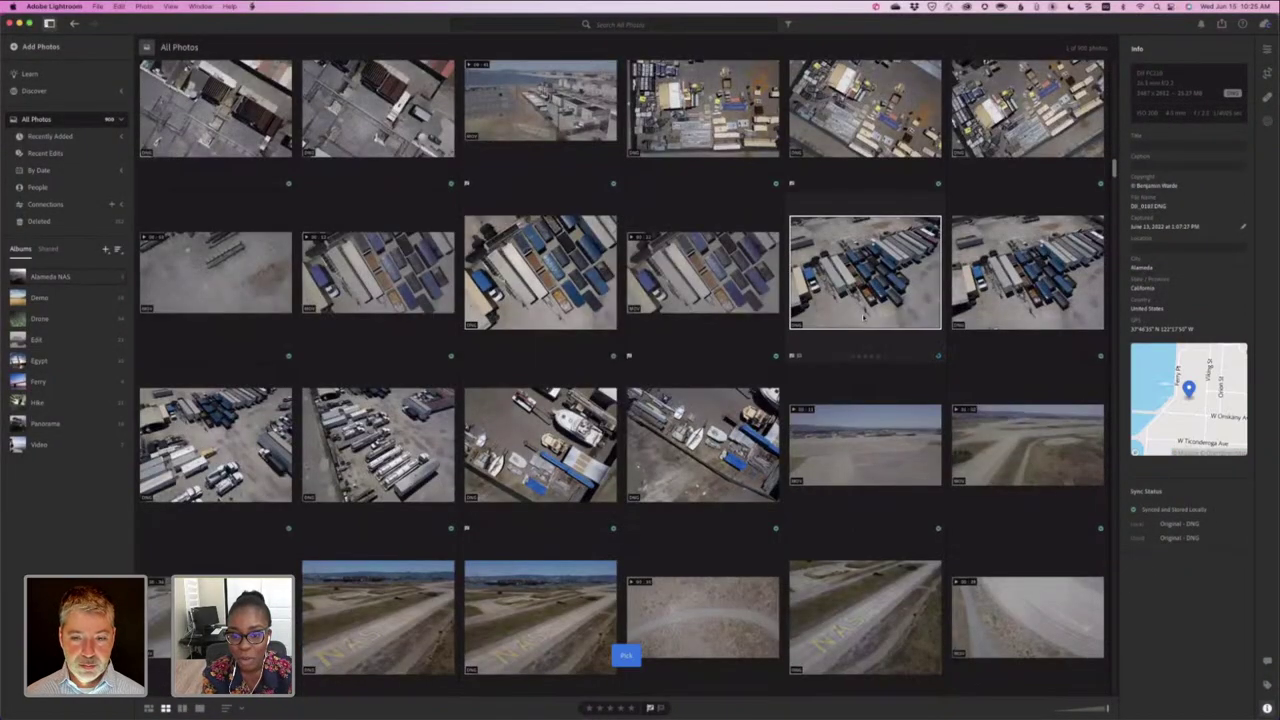
# - Flag the third and sixth photos in the row of overgrown terraced concrete foundations as picks
pyautogui.scroll(-4, 864, 316)
pyautogui.scroll(-8, 864, 317)
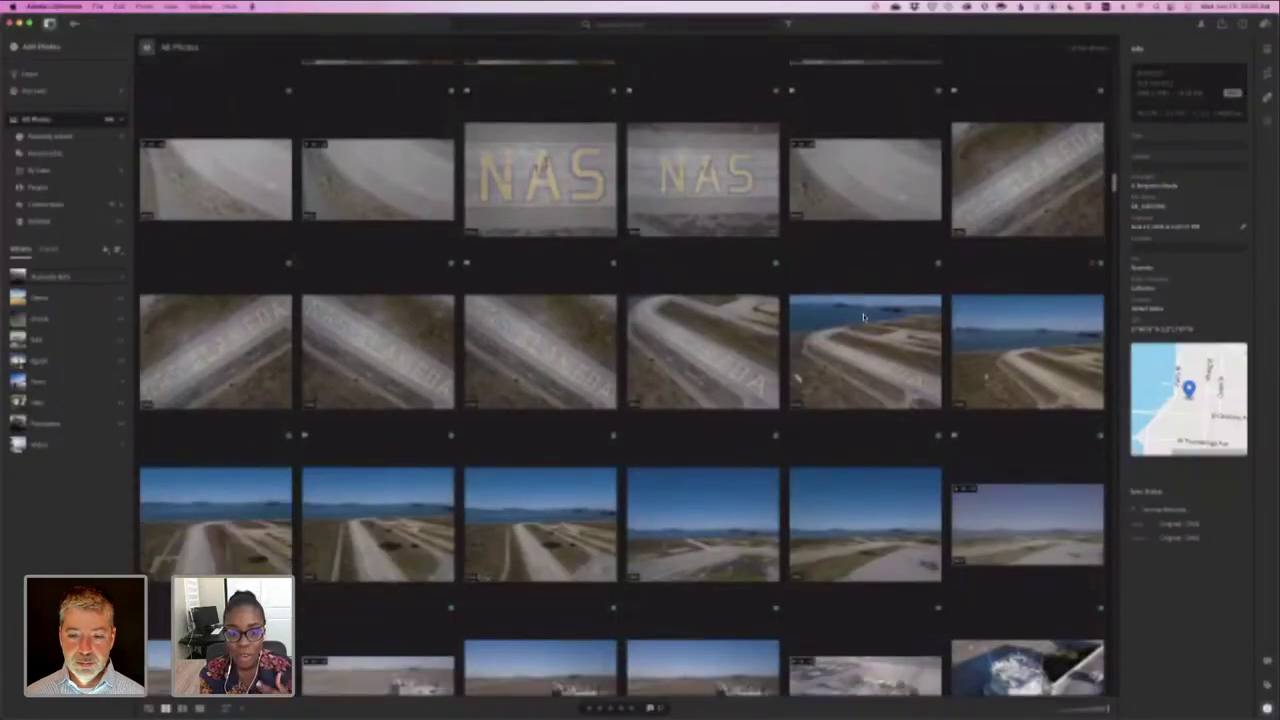
pyautogui.scroll(-8, 864, 317)
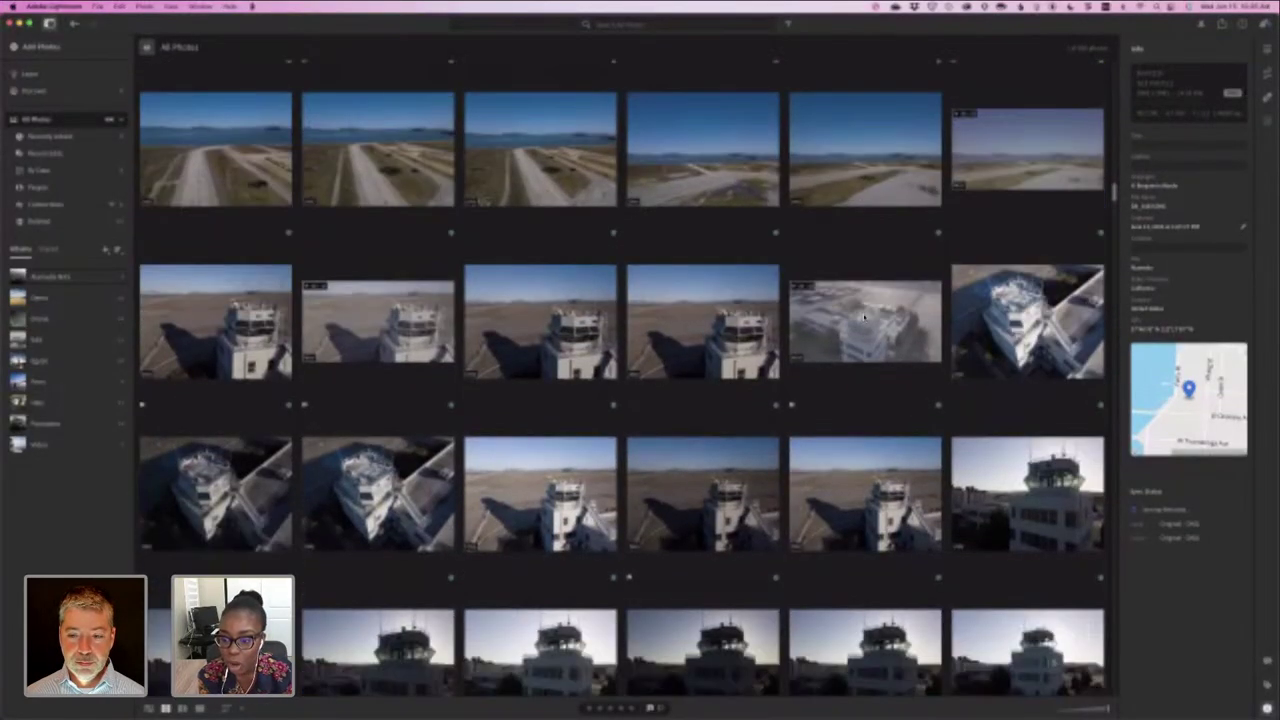
pyautogui.scroll(-8, 864, 317)
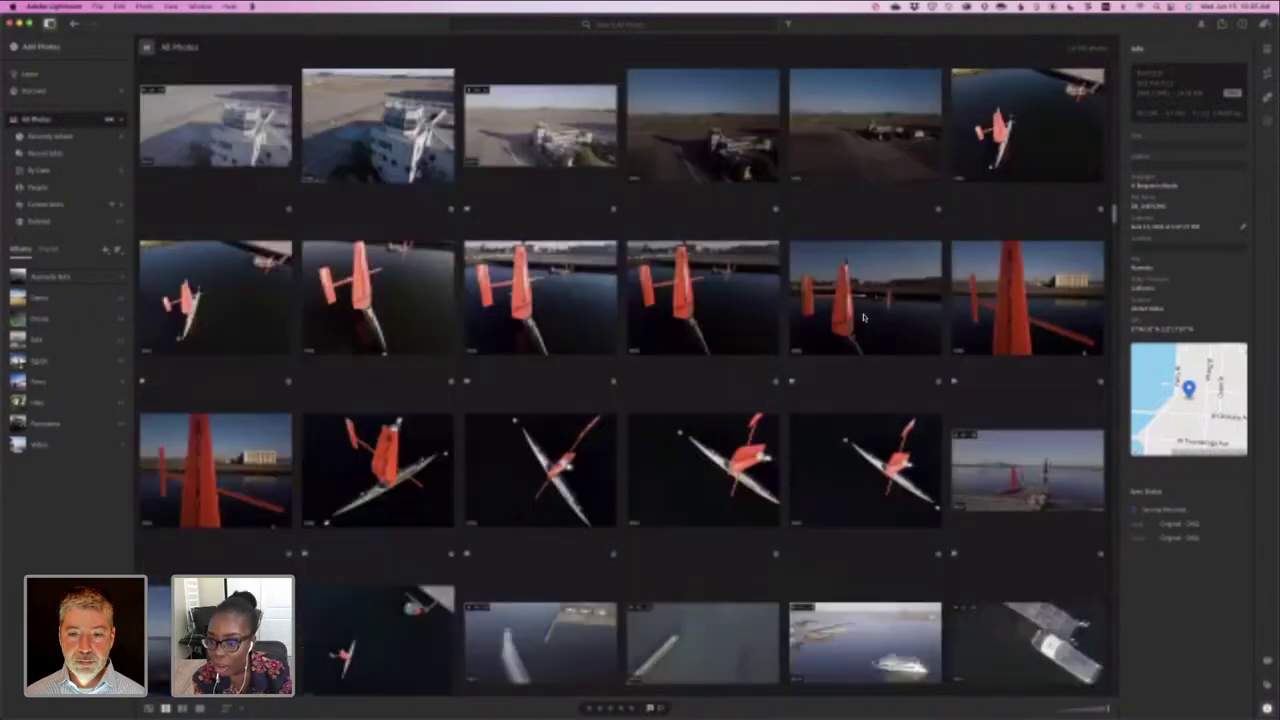
pyautogui.scroll(-8, 864, 317)
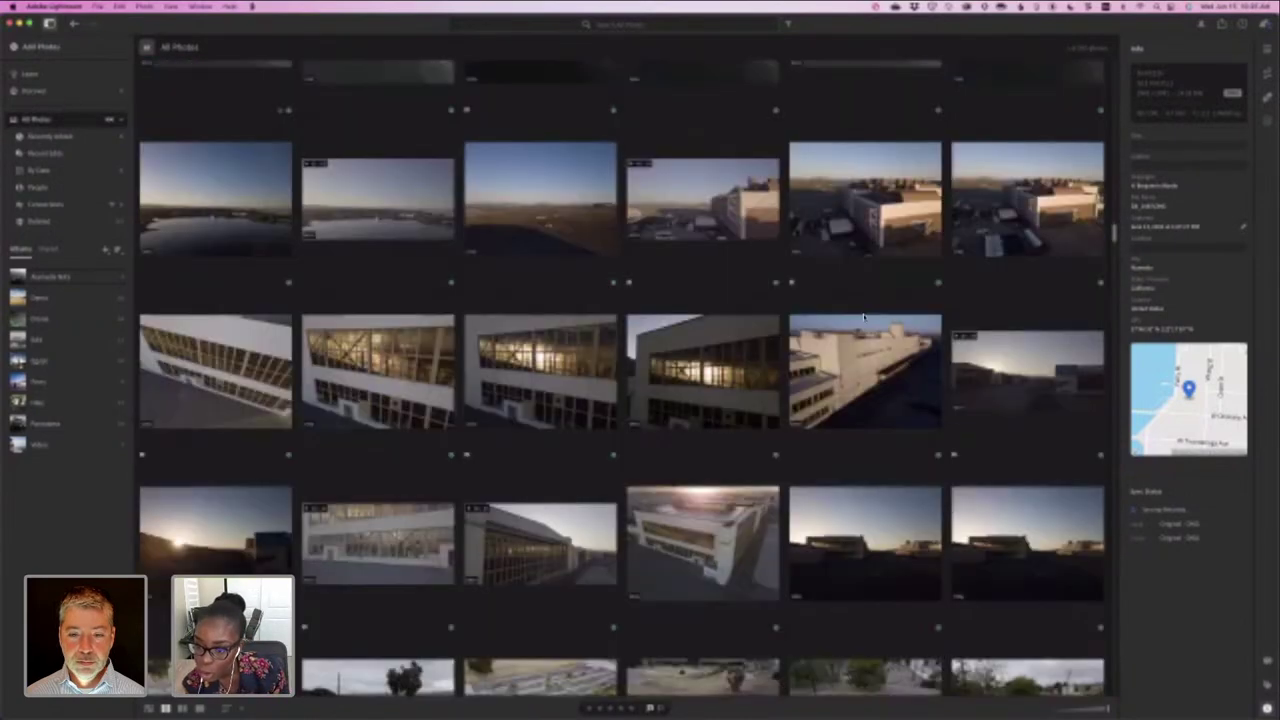
pyautogui.scroll(-2, 864, 317)
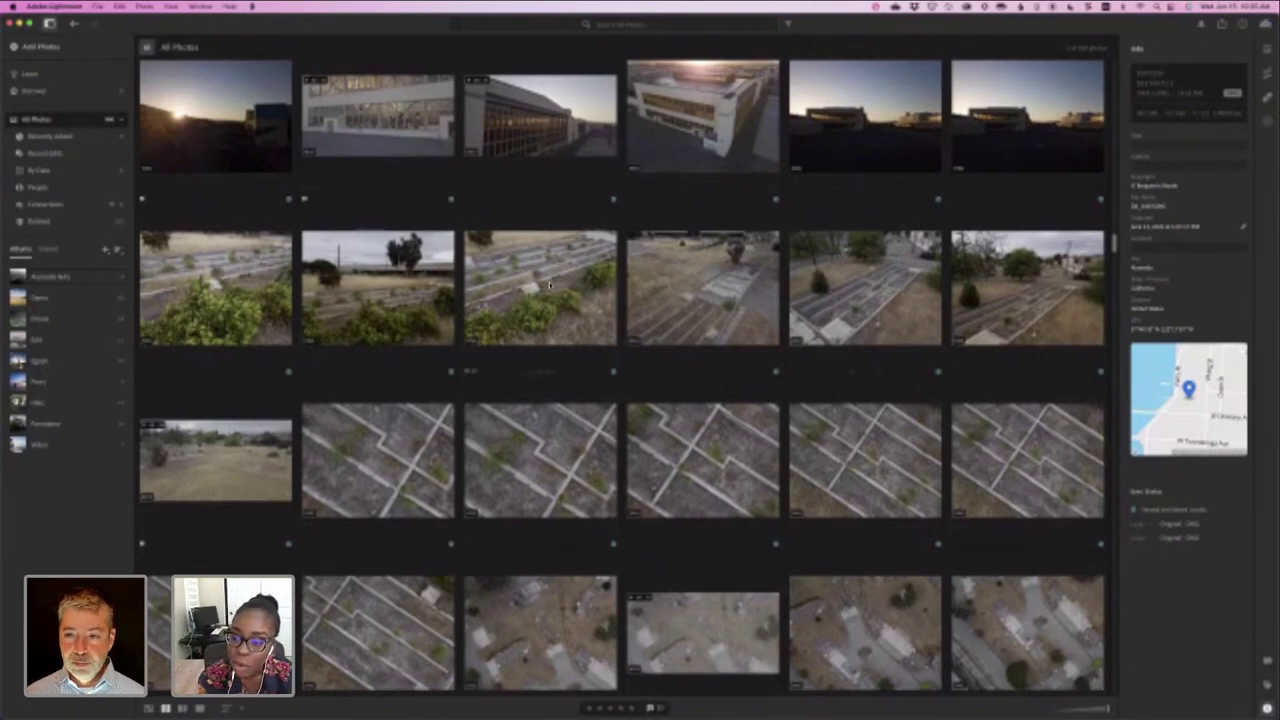
pyautogui.press('Right')
pyautogui.scroll(-5, 418, 313)
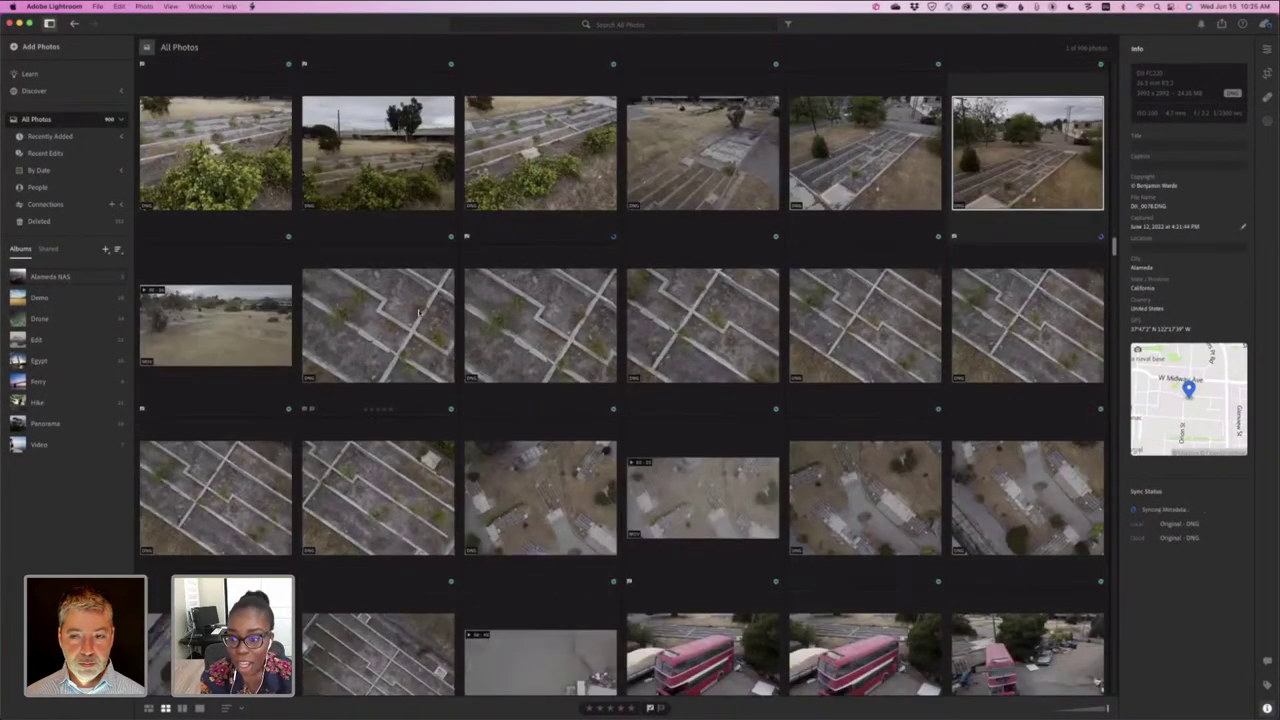
# - Flag the last photo in the overhead foundations row and the first overhead shot of foundations amid dry grass as picks
pyautogui.press('Down')
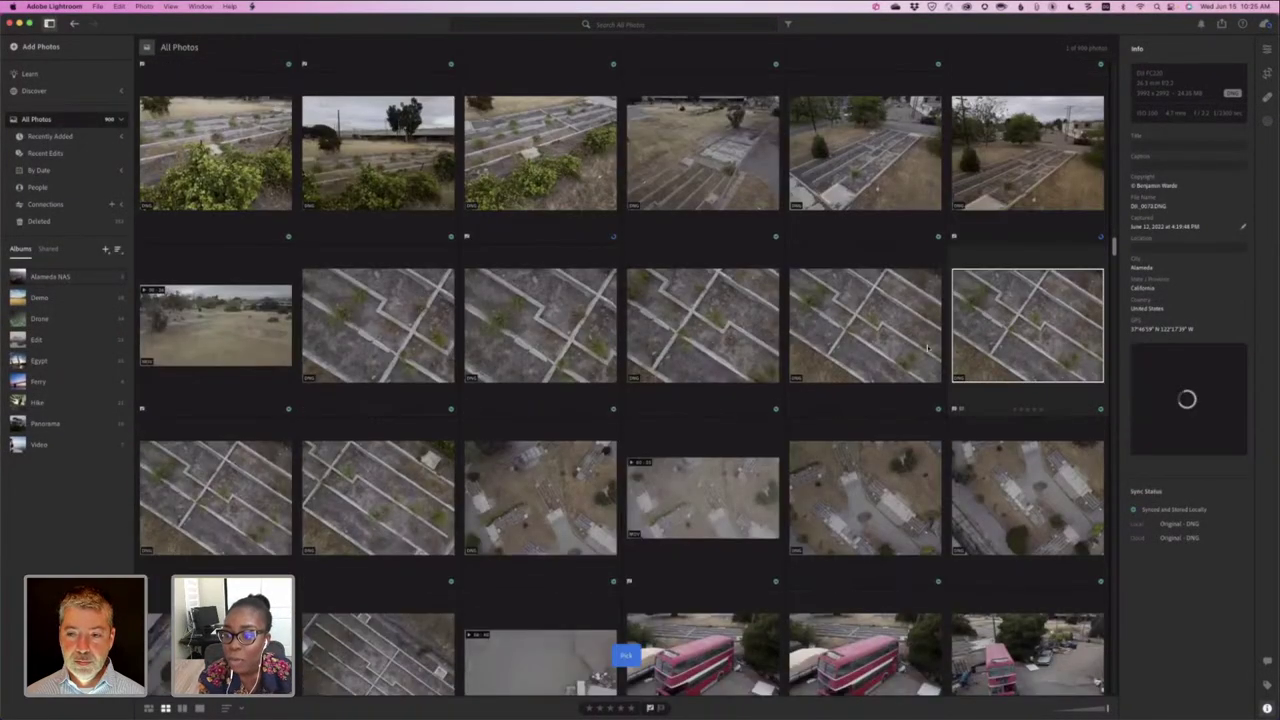
pyautogui.scroll(-5, 927, 348)
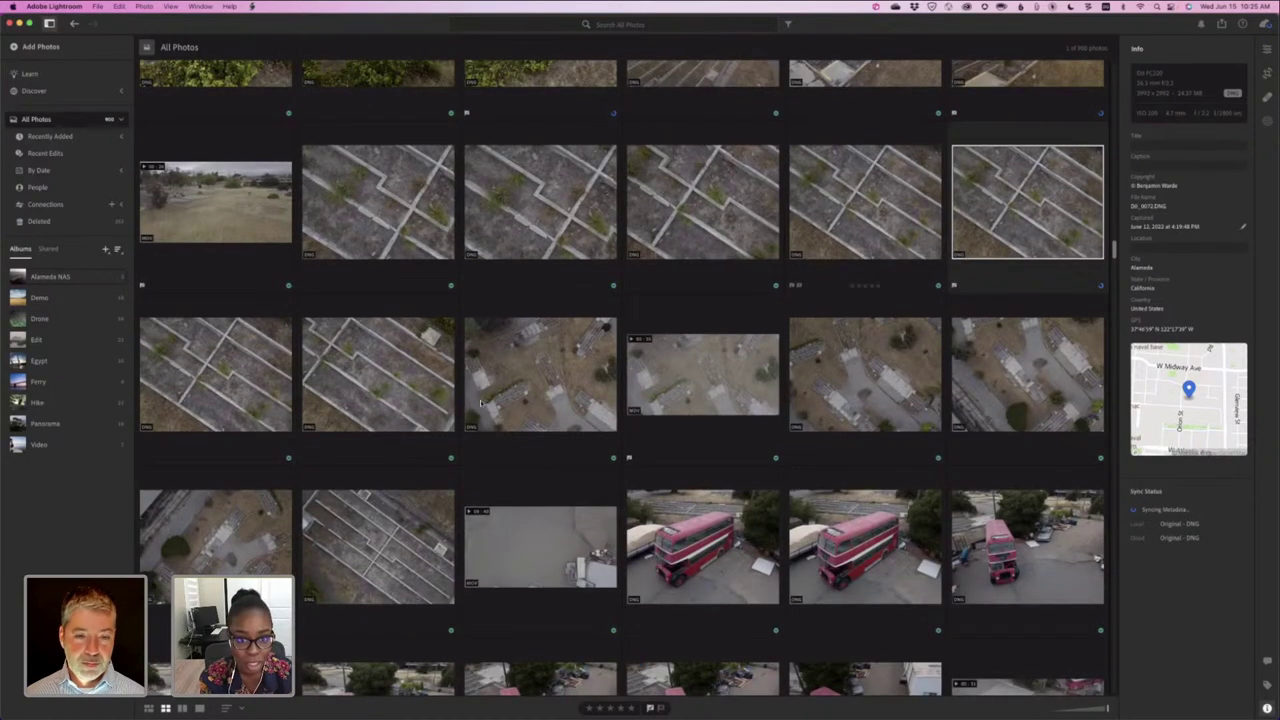
pyautogui.click(558, 381)
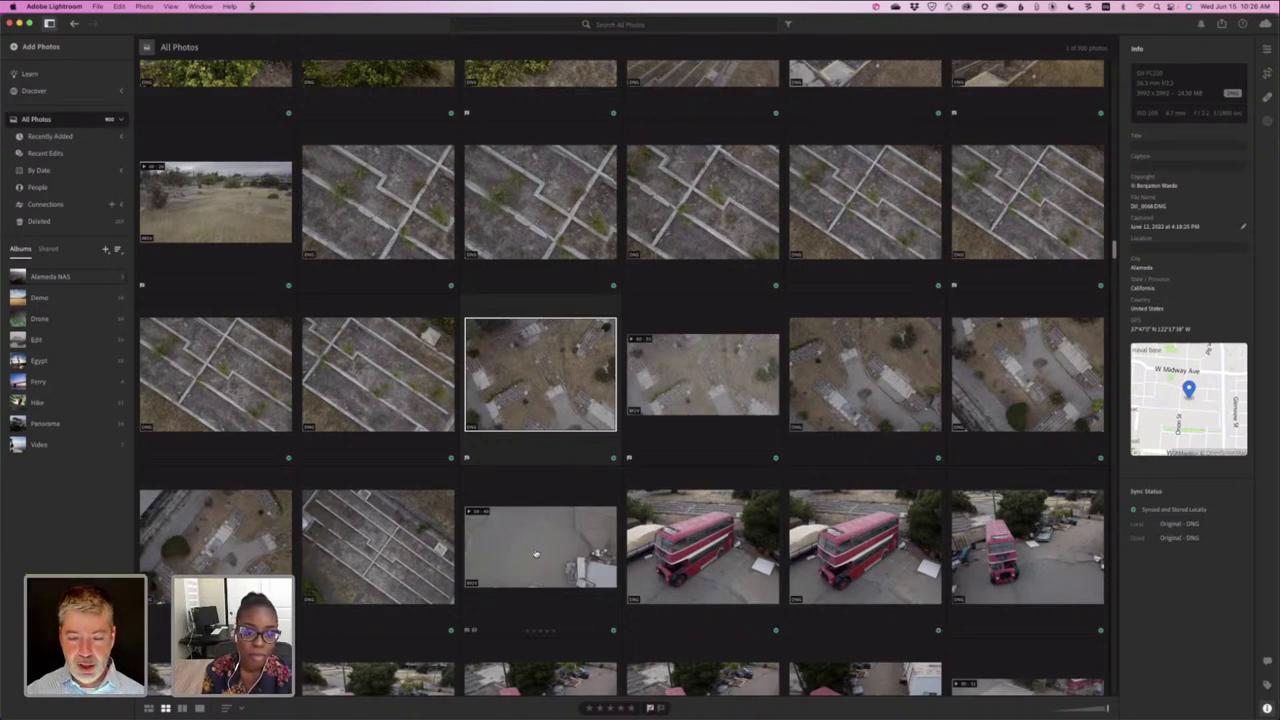
# - Check the Lightroom mobile library on the phone, return to the desktop library, and flag the overhead photo right after the dry-grass video as a pick
pyautogui.press('super+Tab')
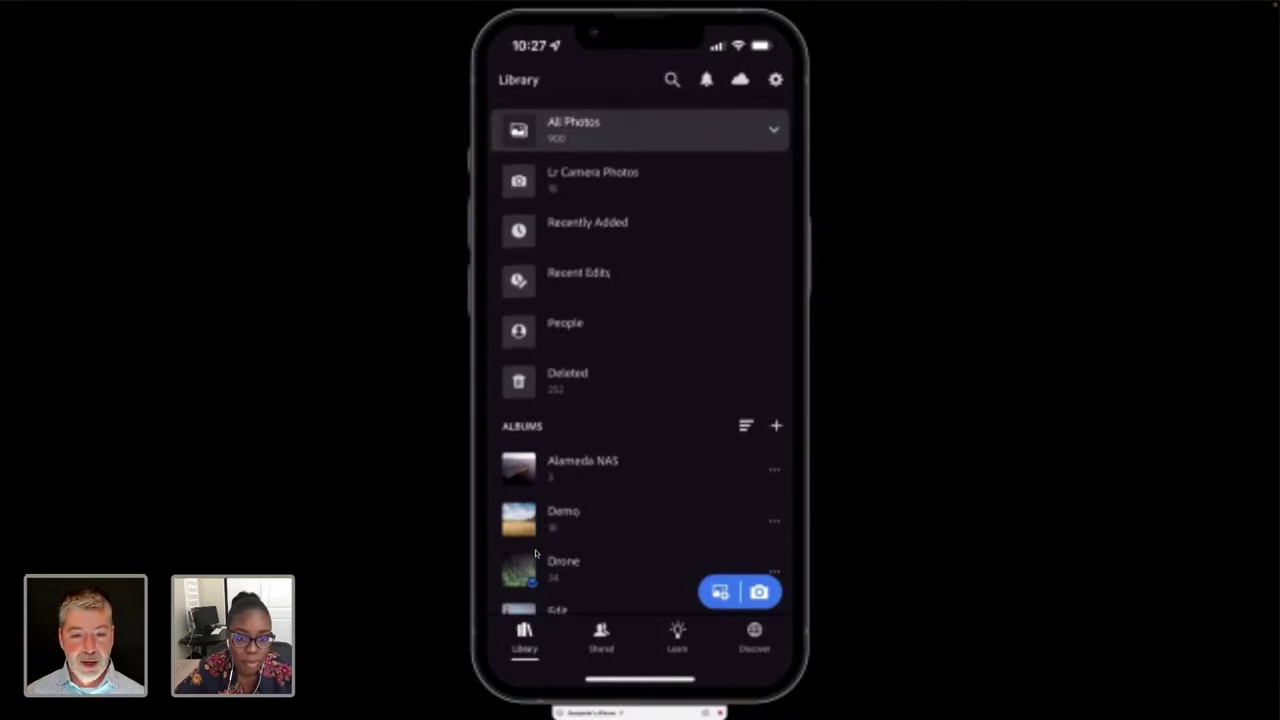
pyautogui.press('super+Tab')
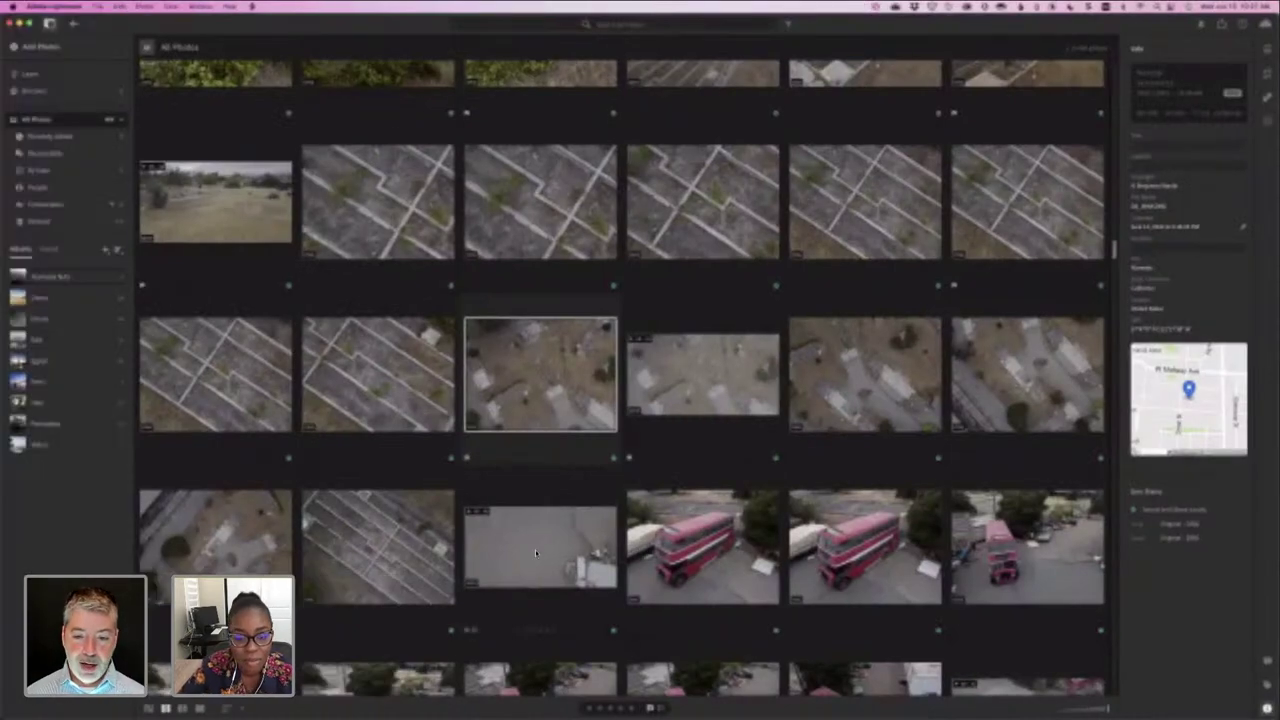
pyautogui.scroll(-3, 535, 549)
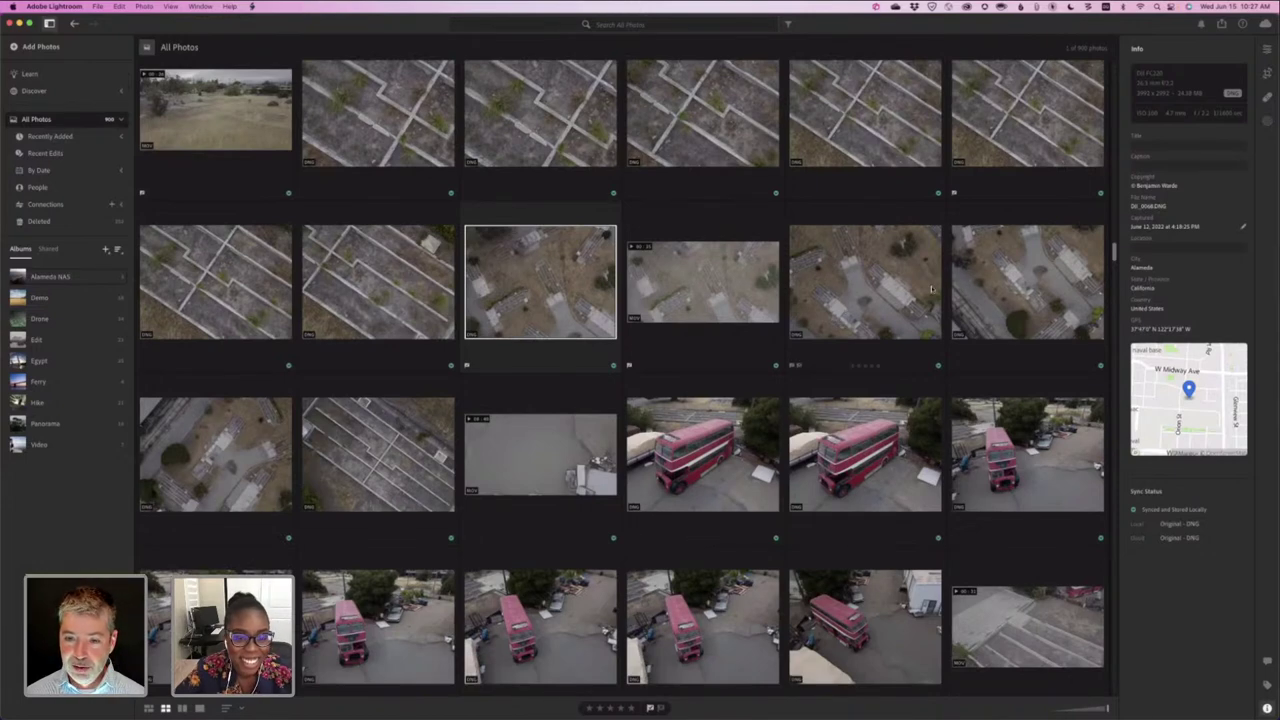
pyautogui.click(868, 298)
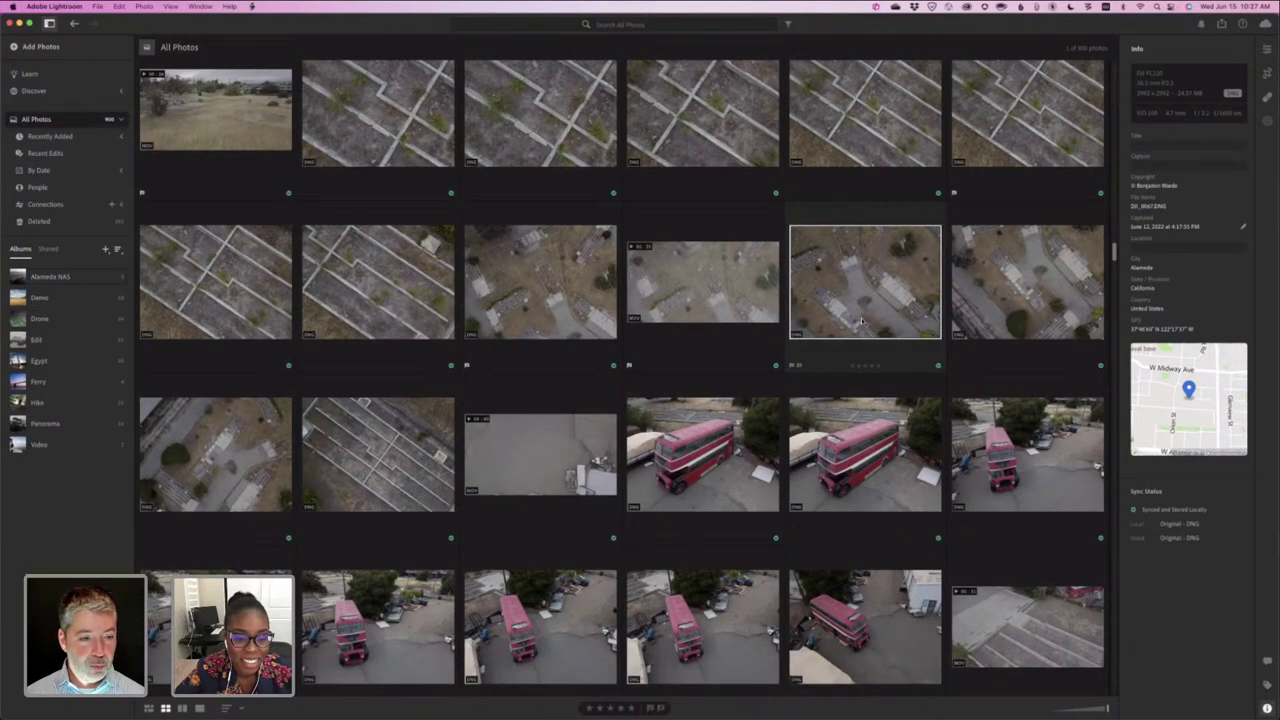
pyautogui.scroll(-3, 865, 310)
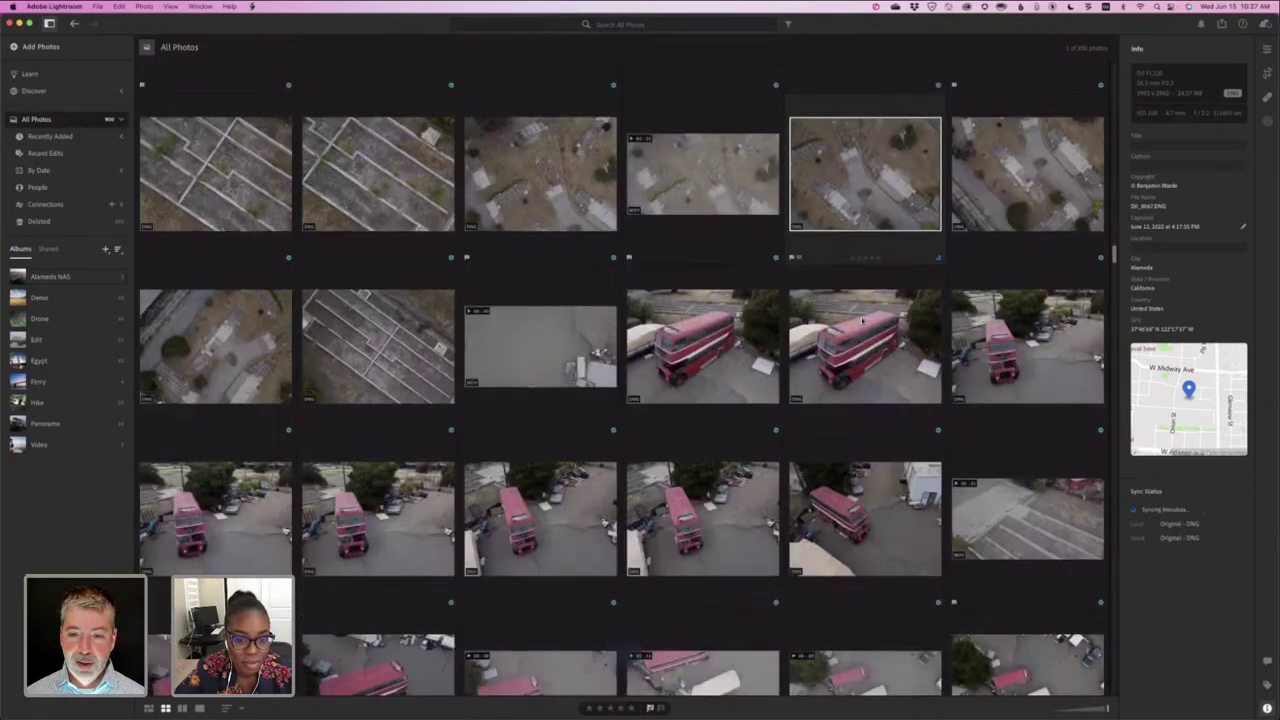
# - Inspect the first close-up of the red double-decker bus enlarged and flag it as a pick
pyautogui.scroll(-3, 762, 282)
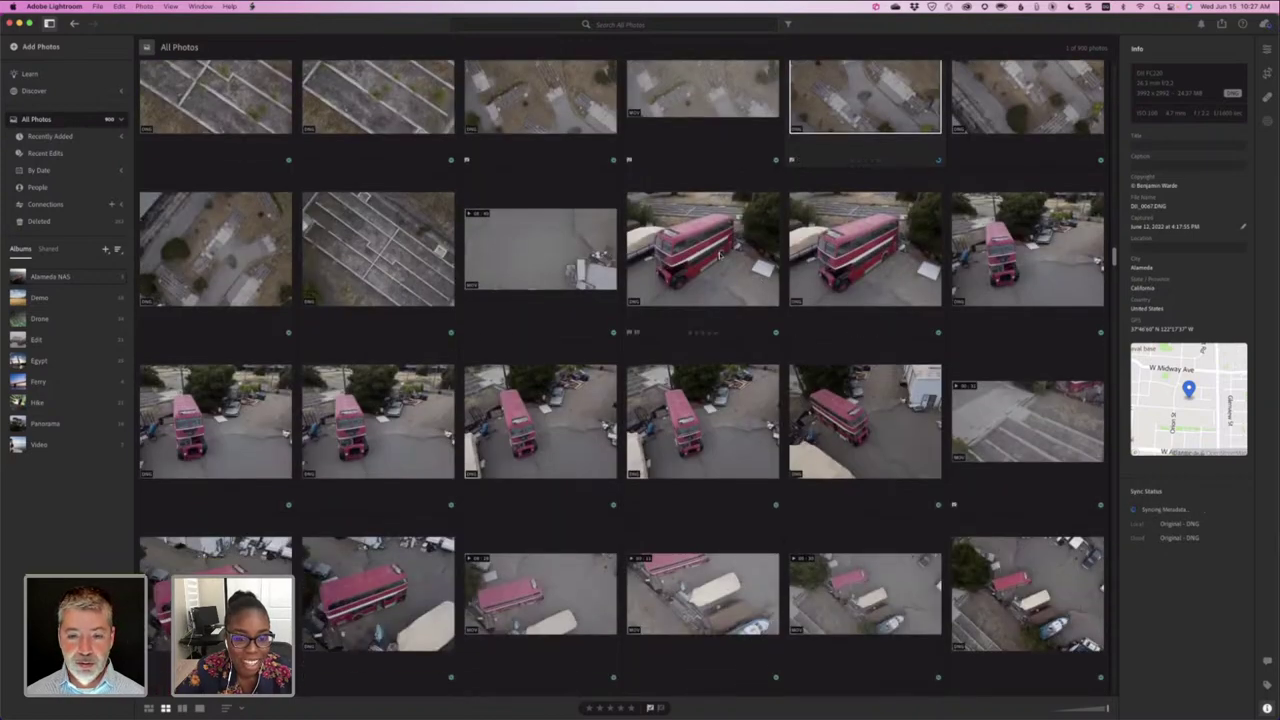
pyautogui.doubleClick(718, 252)
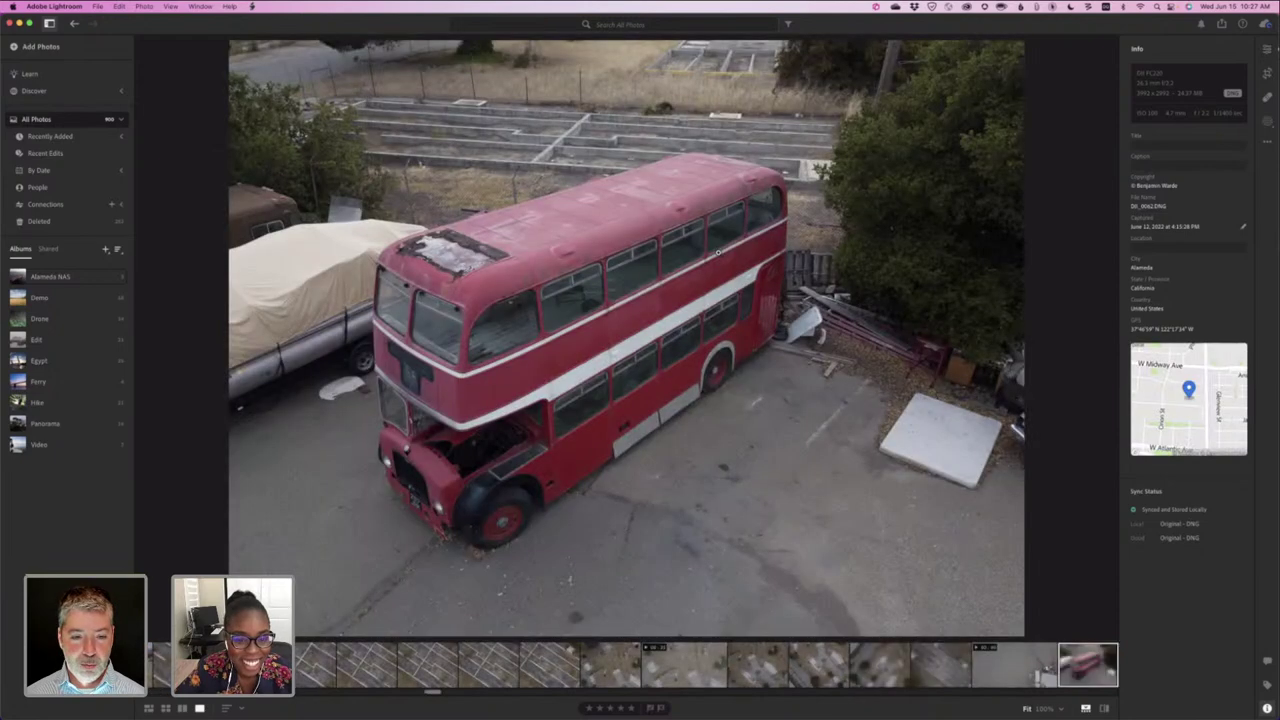
pyautogui.doubleClick(718, 252)
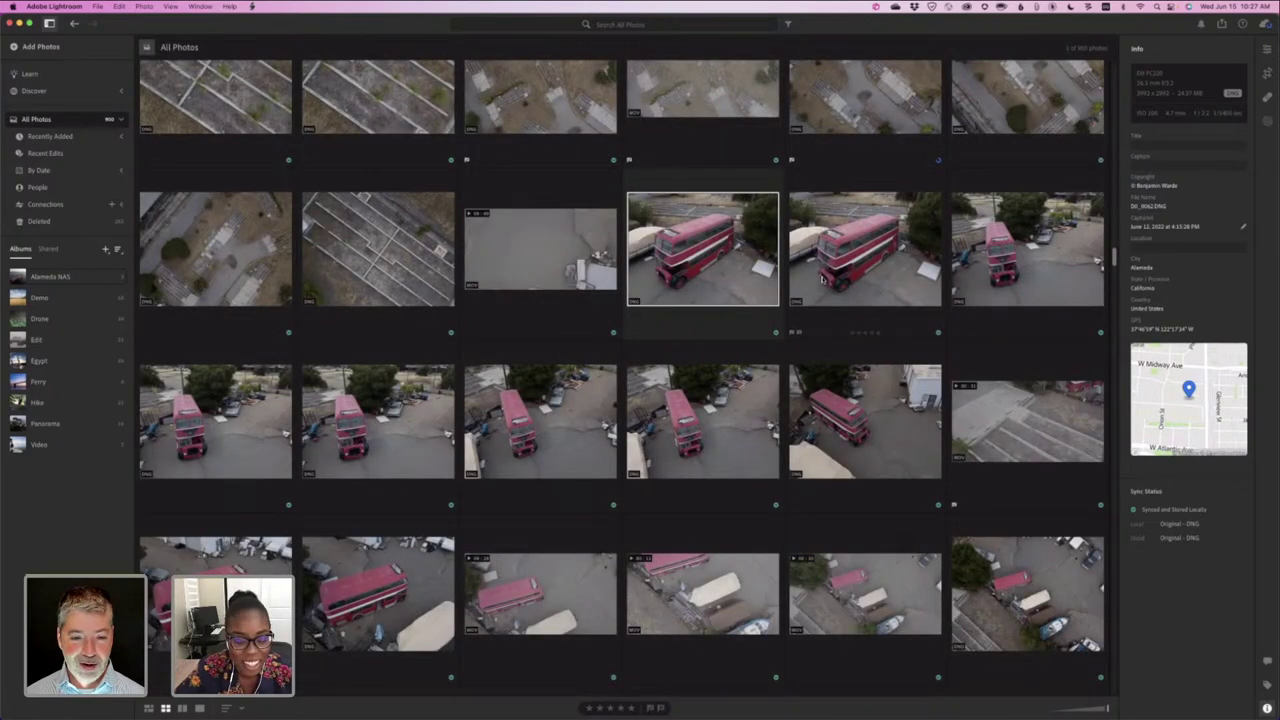
pyautogui.press('p')
# - Flag the second elevated side view of the red bus and the higher overhead shot of the bus beside parked boats as picks
pyautogui.scroll(-1, 555, 343)
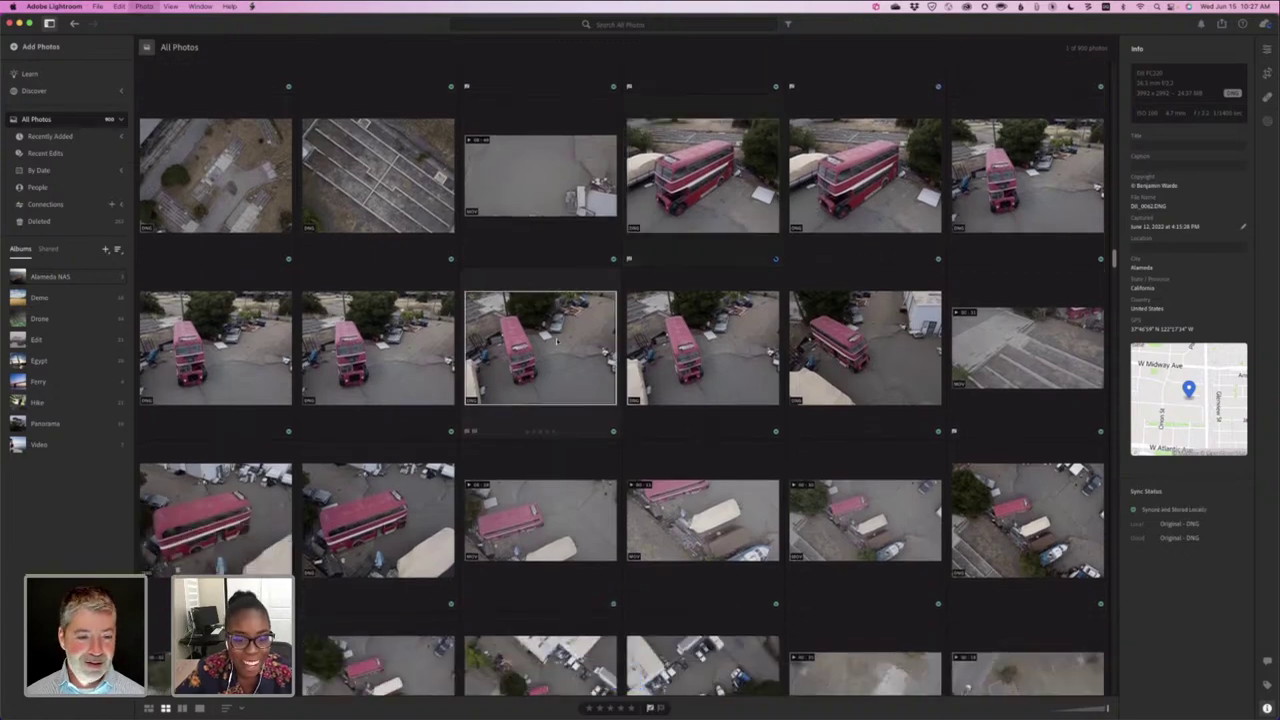
pyautogui.click(555, 343)
pyautogui.scroll(-3, 450, 355)
pyautogui.click(365, 395)
pyautogui.scroll(-2, 362, 412)
pyautogui.click(412, 408)
pyautogui.press('p')
# - Flag the first photo after the video in the road-and-foundations aerial row as a pick and view it enlarged
pyautogui.scroll(-2, 272, 455)
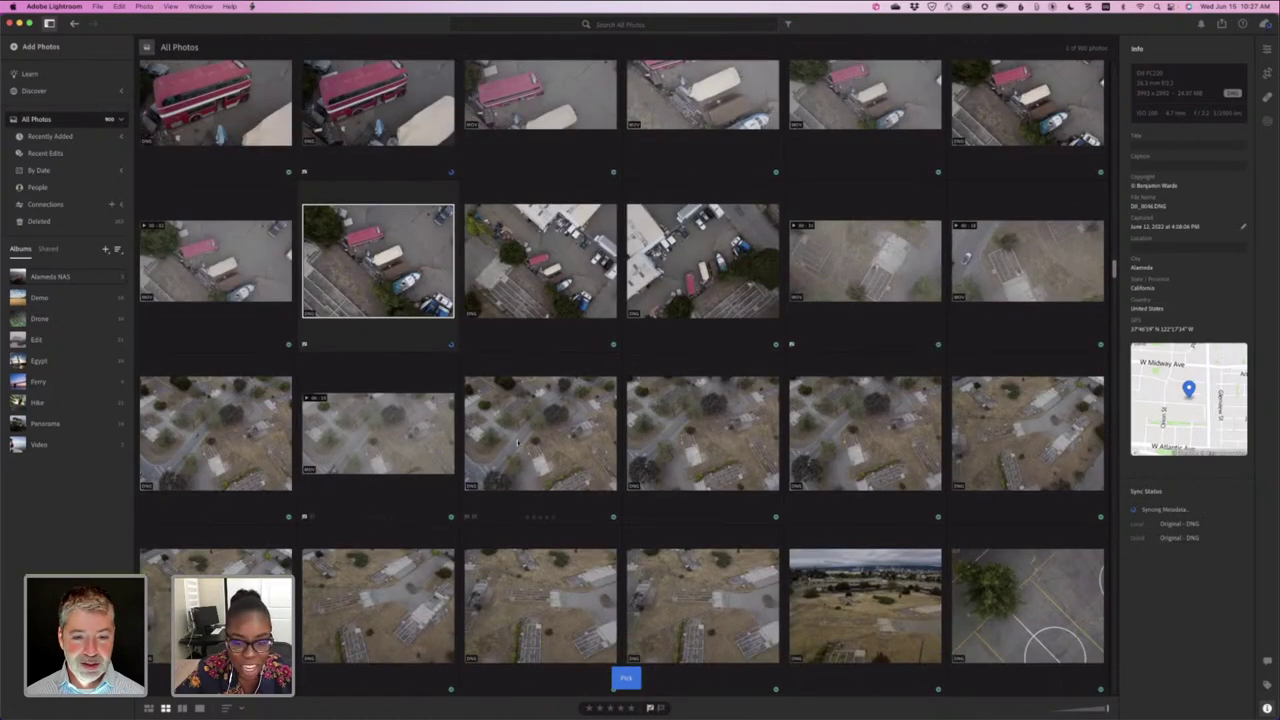
pyautogui.click(515, 444)
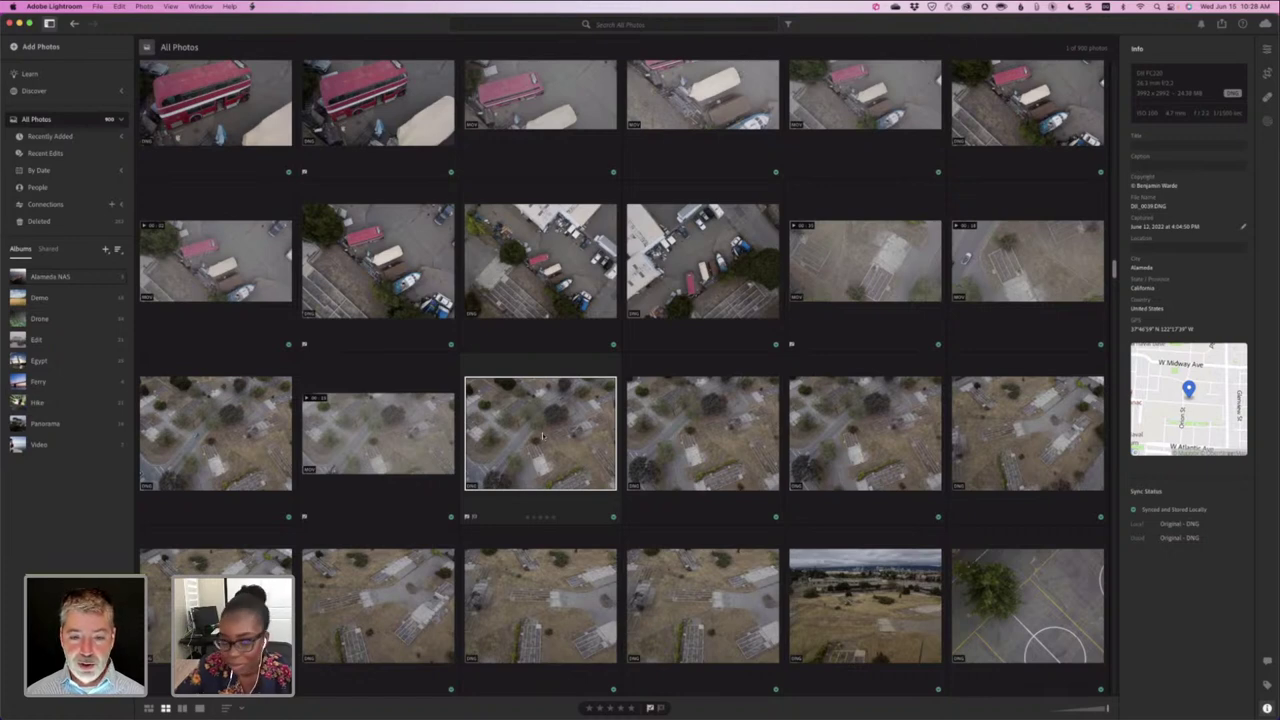
pyautogui.doubleClick(541, 433)
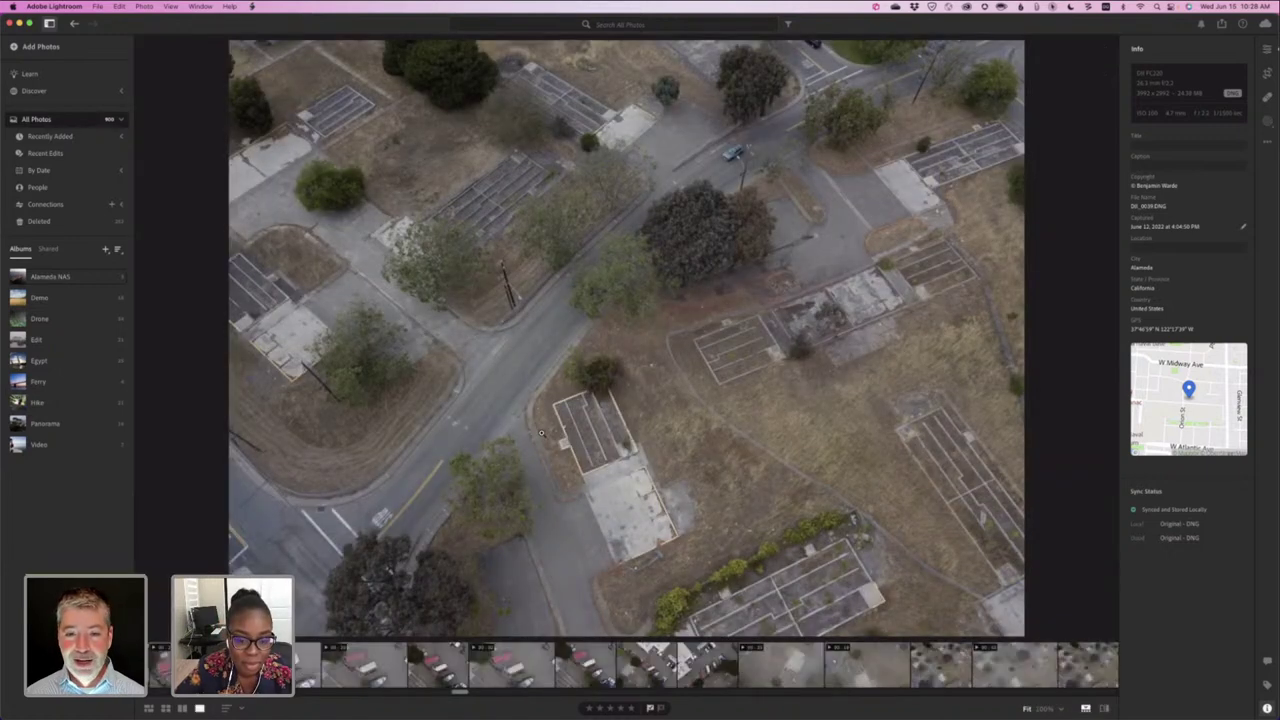
pyautogui.press('p')
# - Check the area's satellite view in Maps, return to Lightroom, and view the first two ground-level photos of the overgrown foundations enlarged
pyautogui.moveTo(280, 715)
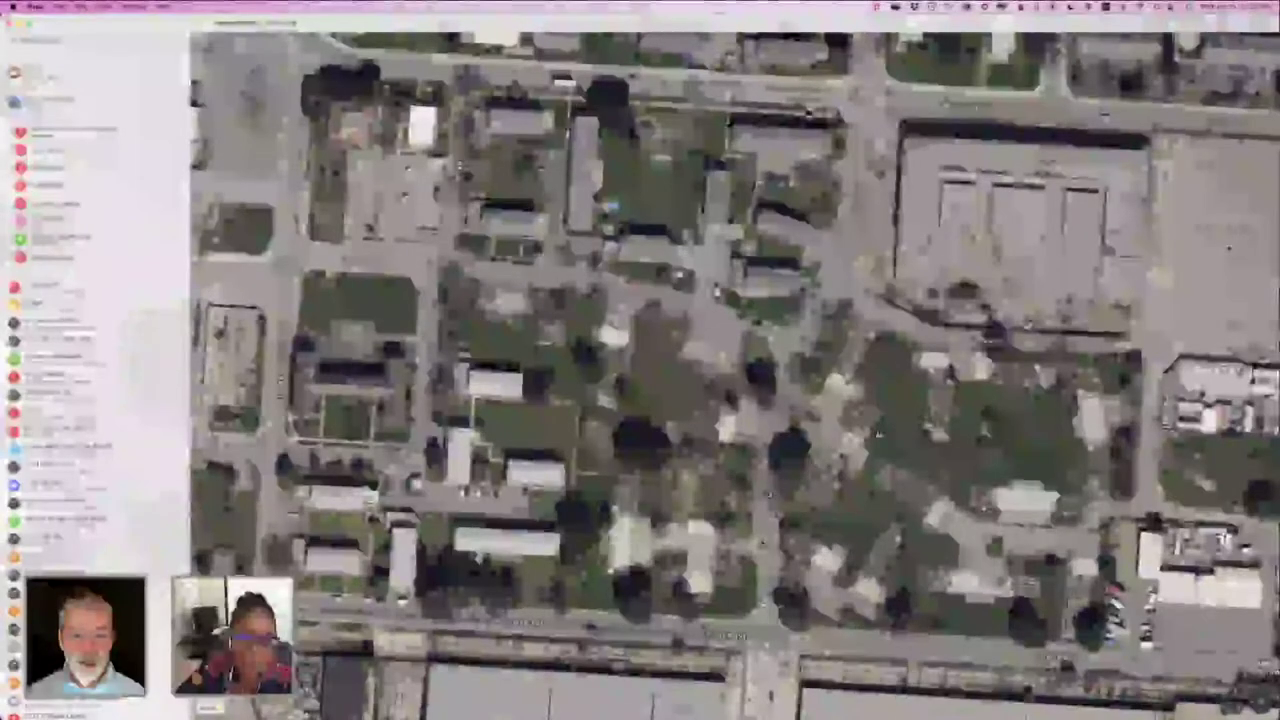
pyautogui.press('super+Tab')
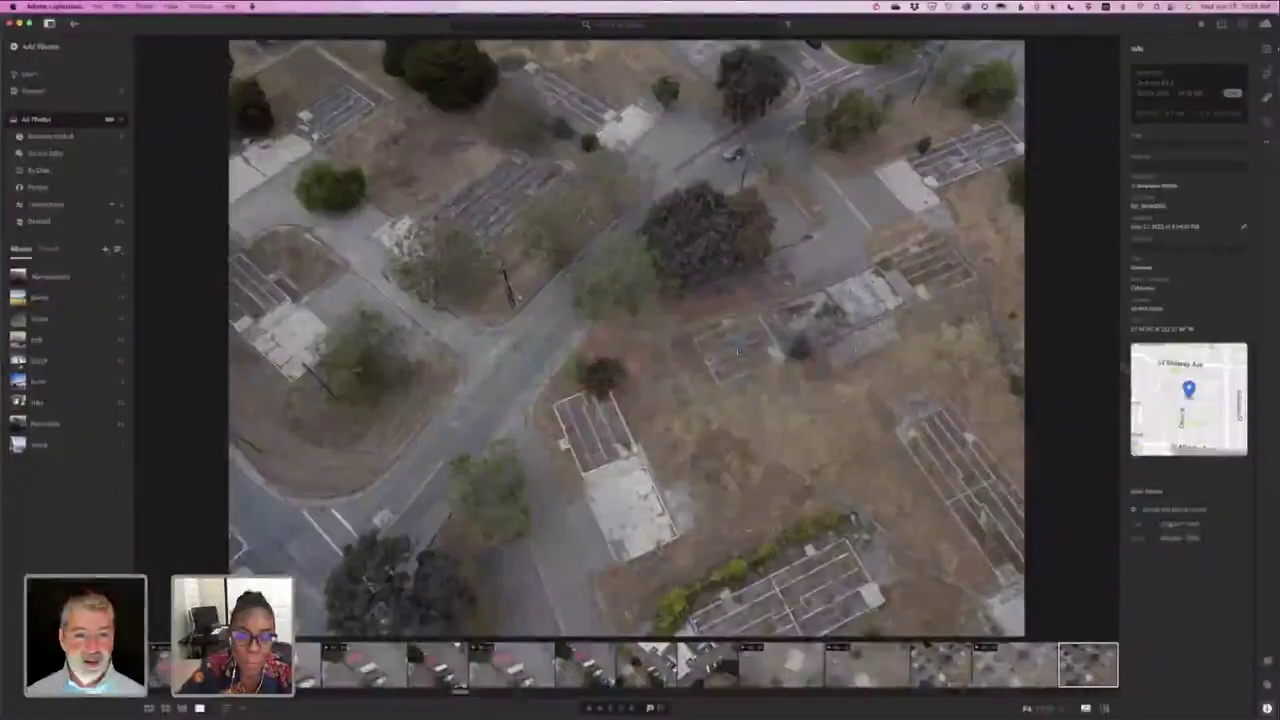
pyautogui.press('g')
pyautogui.scroll(10, 716, 338)
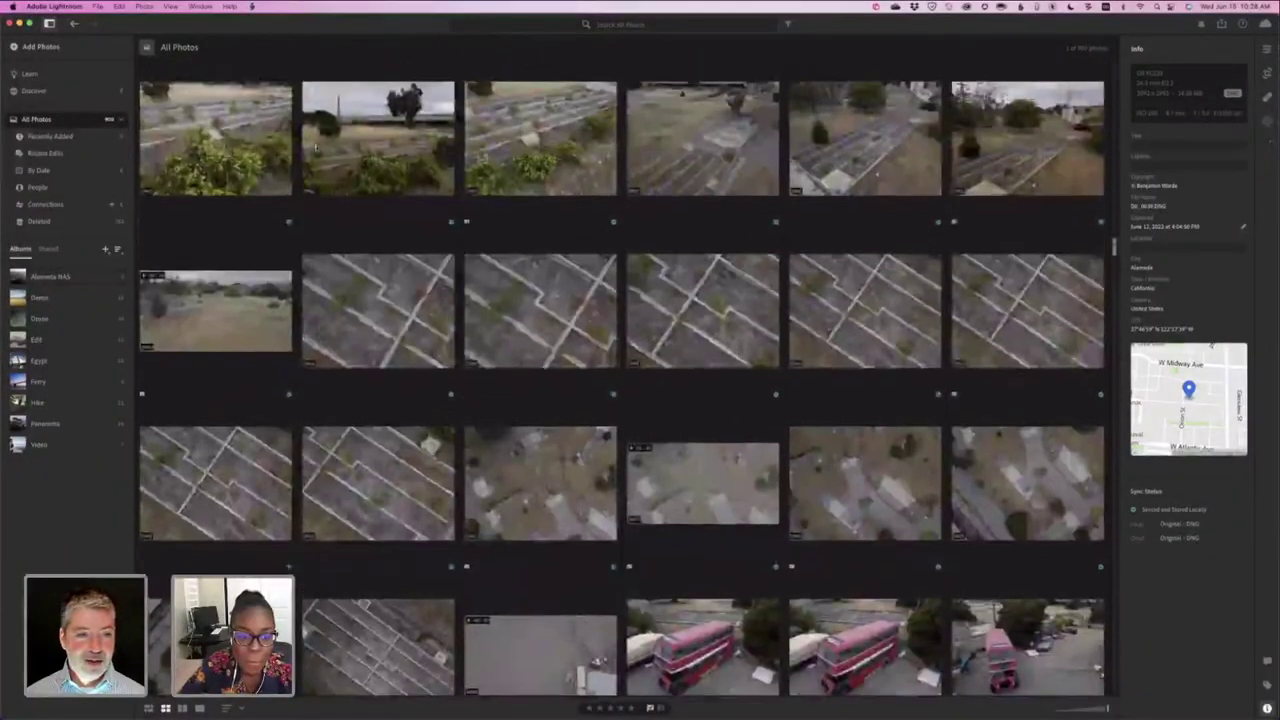
pyautogui.scroll(3, 716, 338)
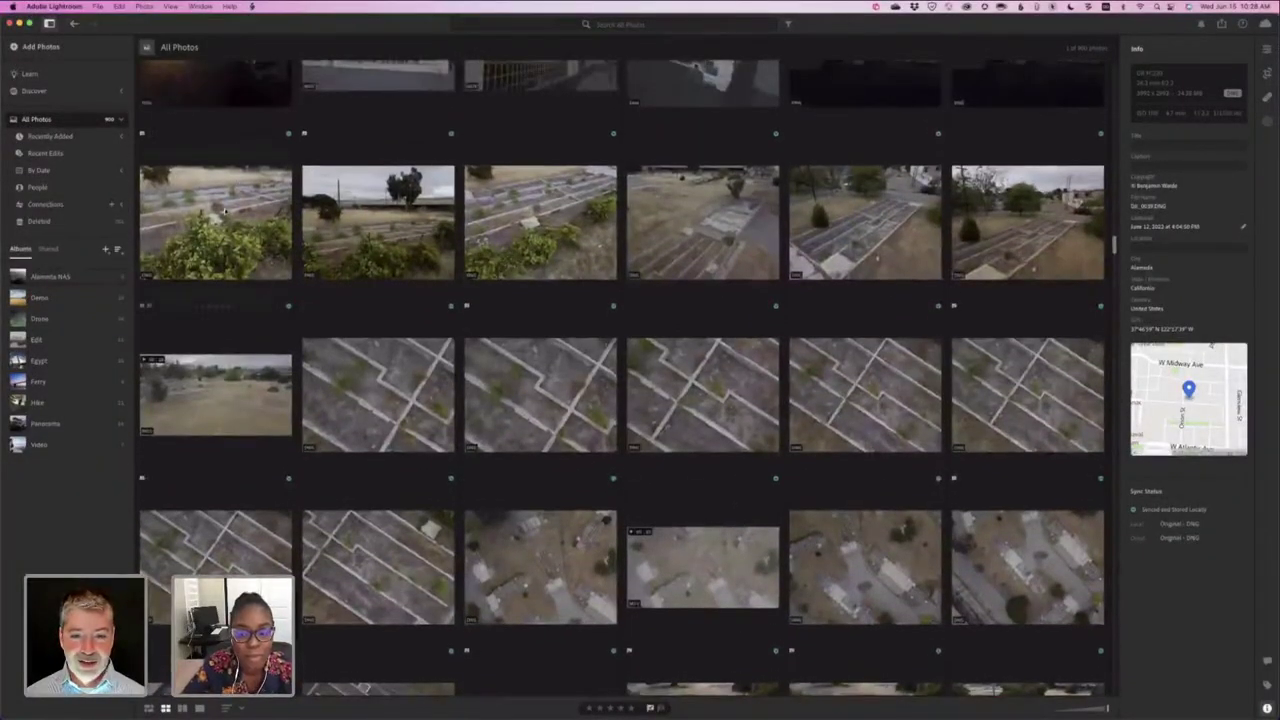
pyautogui.doubleClick(225, 210)
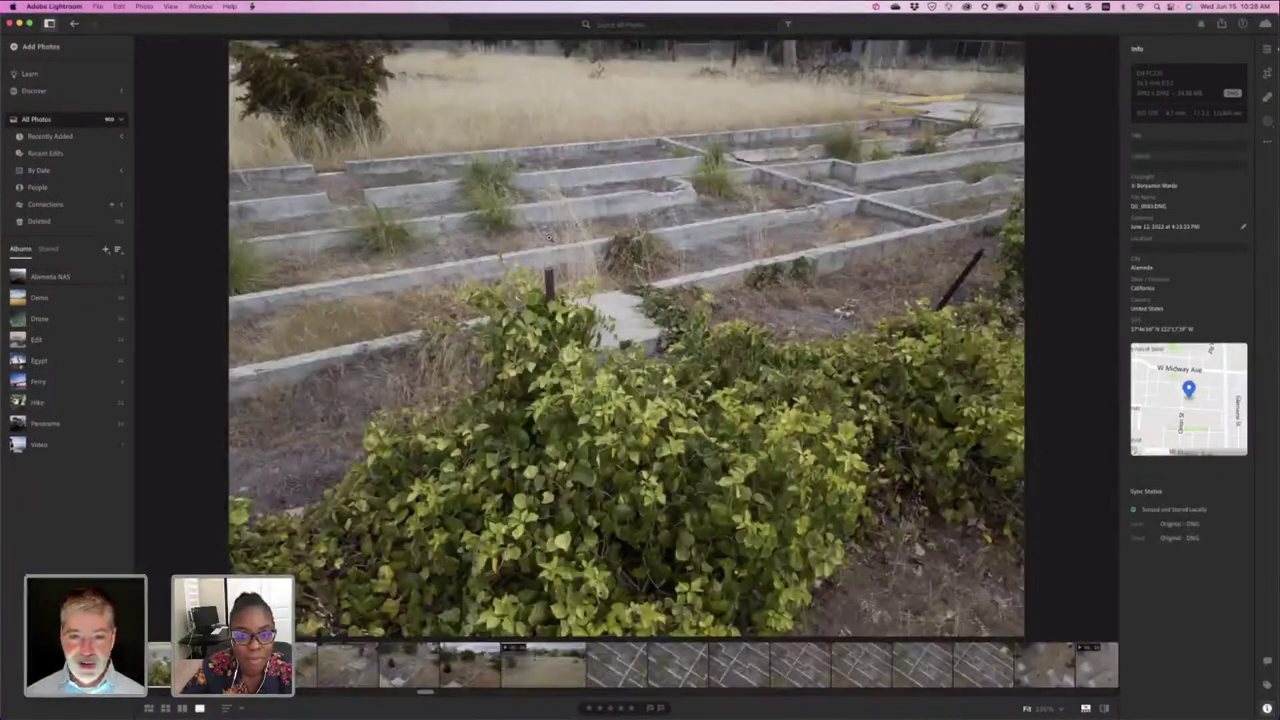
pyautogui.press('Right')
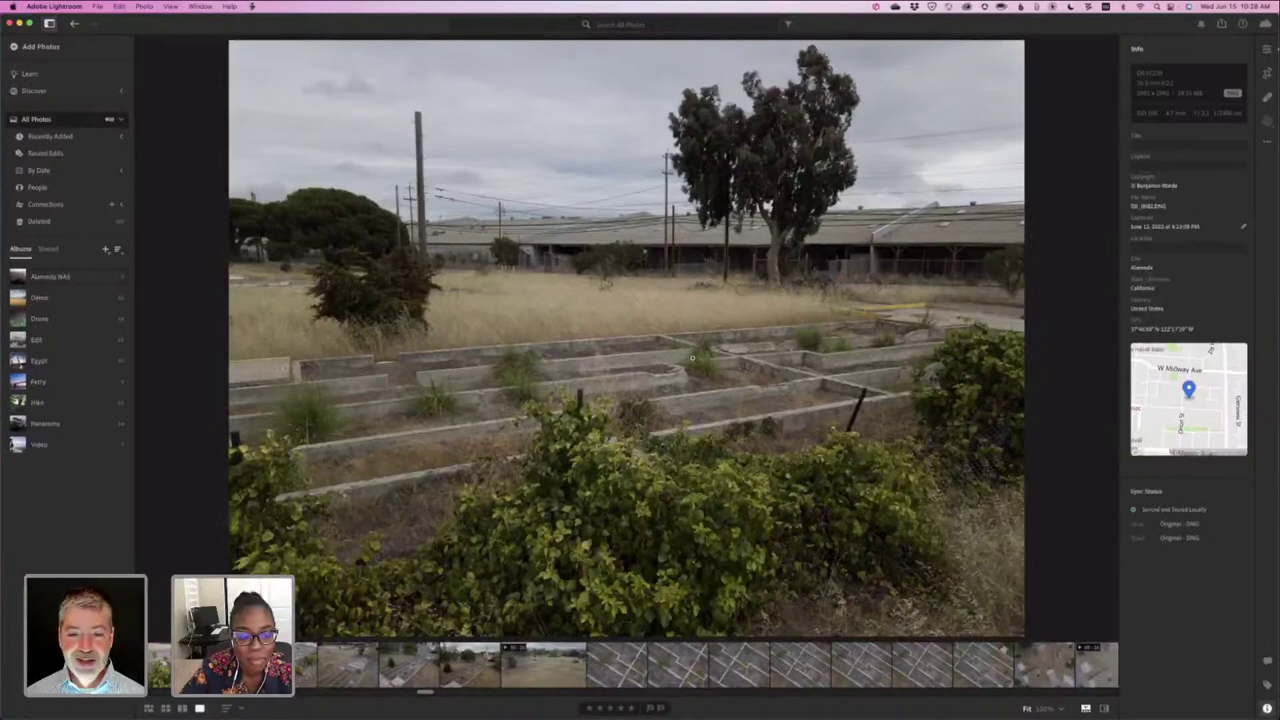
pyautogui.press('g')
# - View the picked overhead photo of foundations amid dry grass enlarged and return to the photo grid
pyautogui.press('super+Tab')
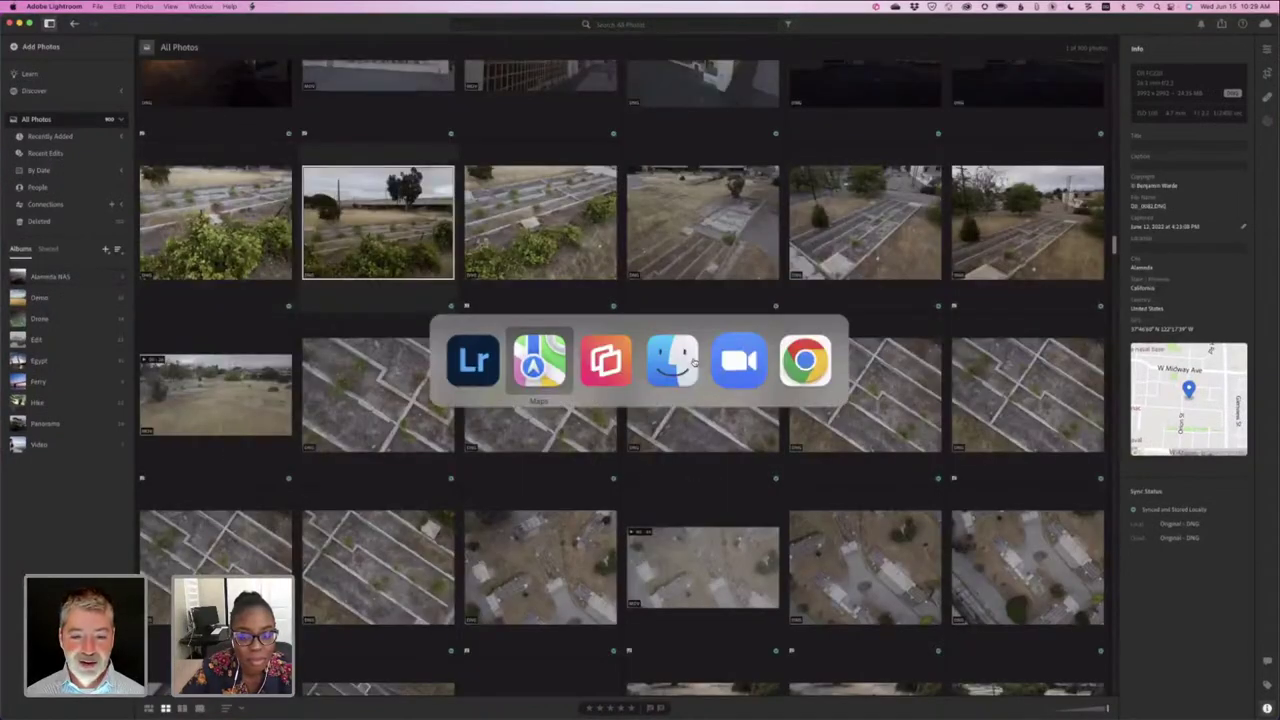
pyautogui.press('super+Tab')
pyautogui.doubleClick(534, 566)
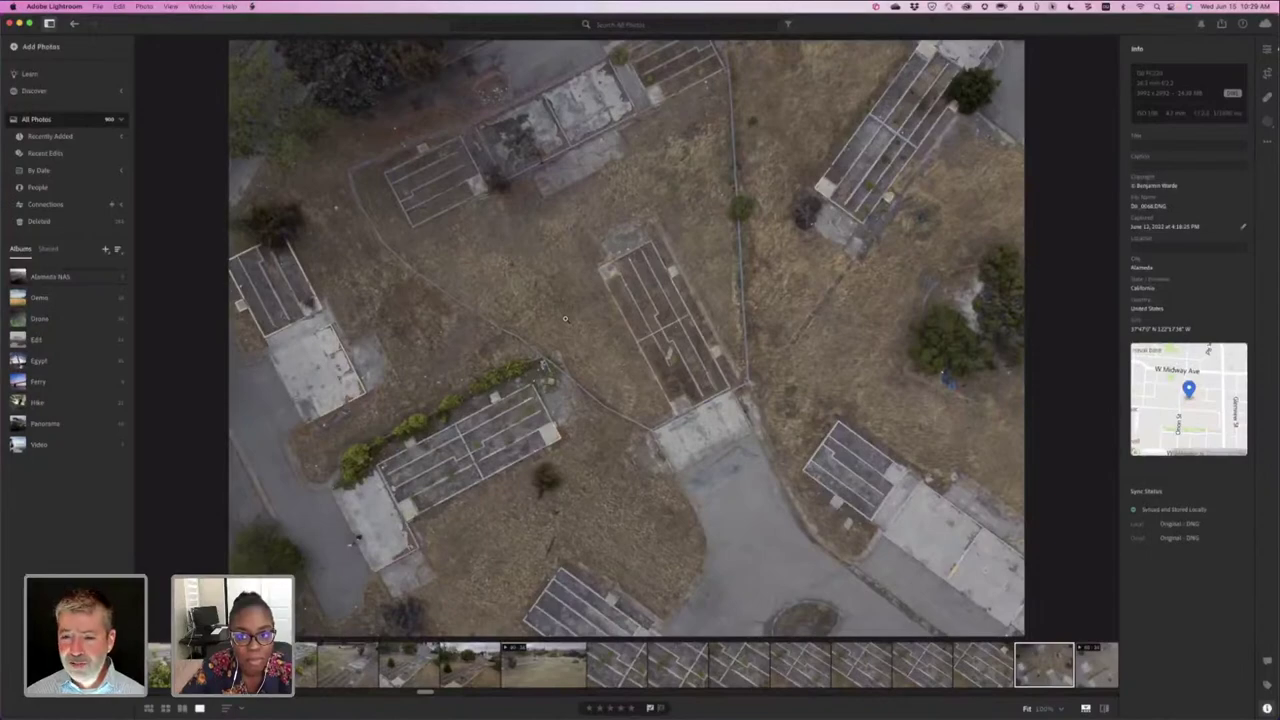
pyautogui.press('g')
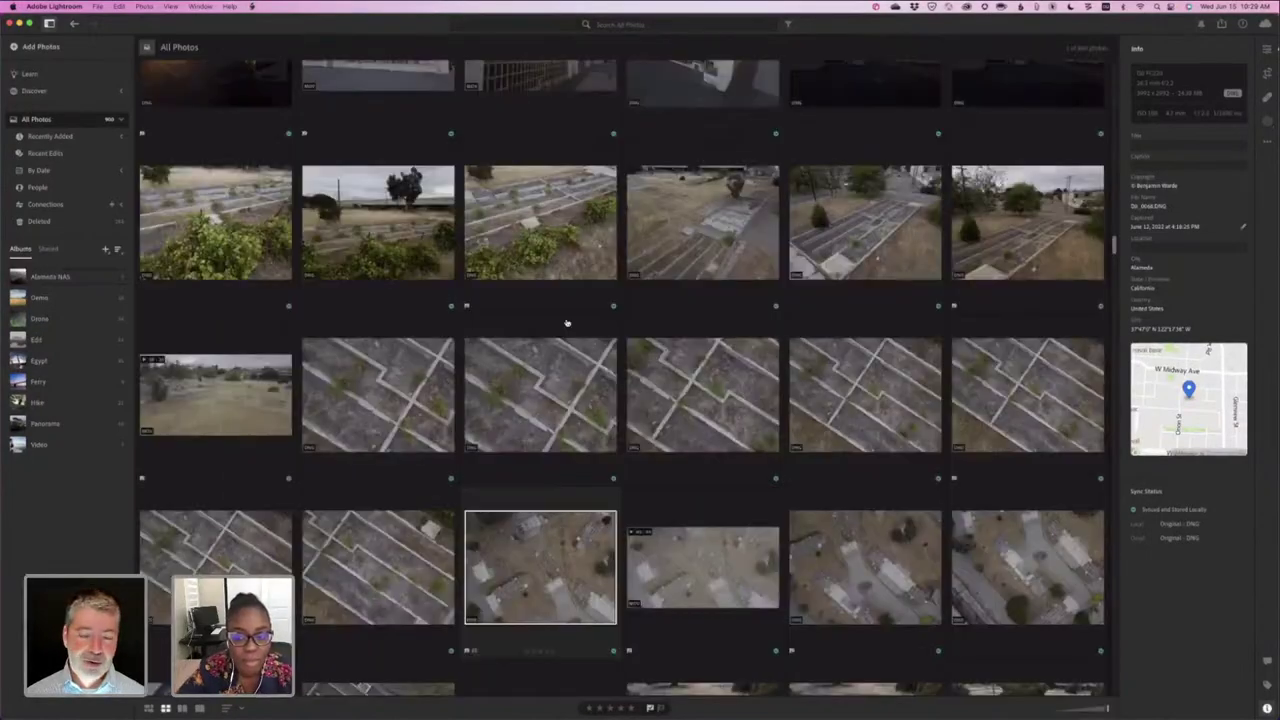
# - Switch to Maps and explore the satellite view of Alameda Point westward from the foundations to the large industrial buildings
pyautogui.press('super+Tab')
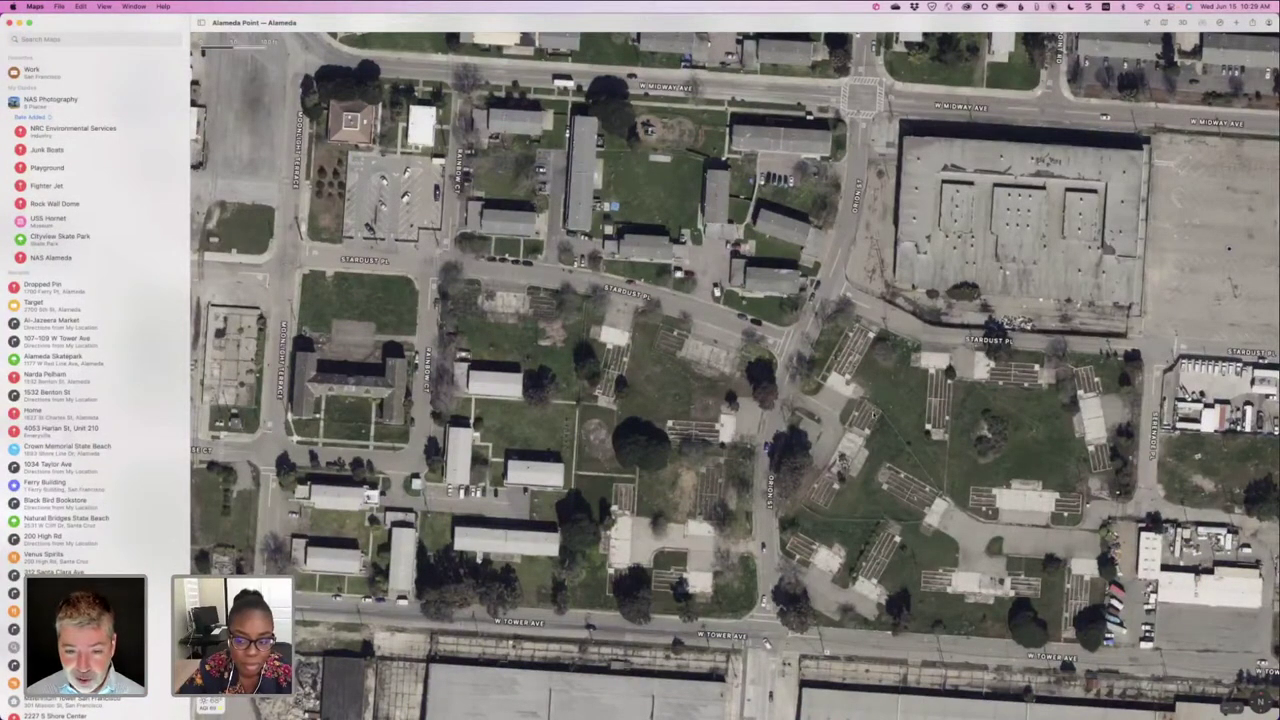
pyautogui.hscroll(-10, 735, 376)
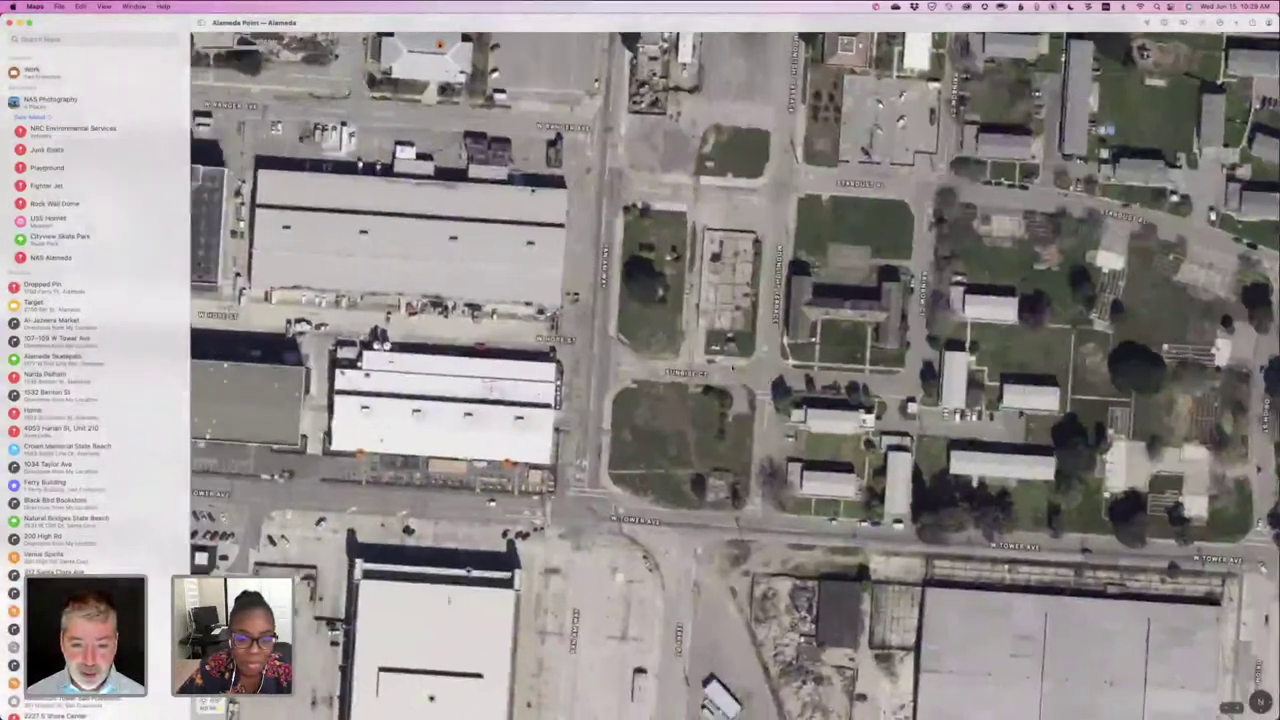
pyautogui.hscroll(-2, 735, 376)
pyautogui.hscroll(-10, 735, 376)
pyautogui.moveTo(548, 368); pyautogui.dragTo(786, 370)
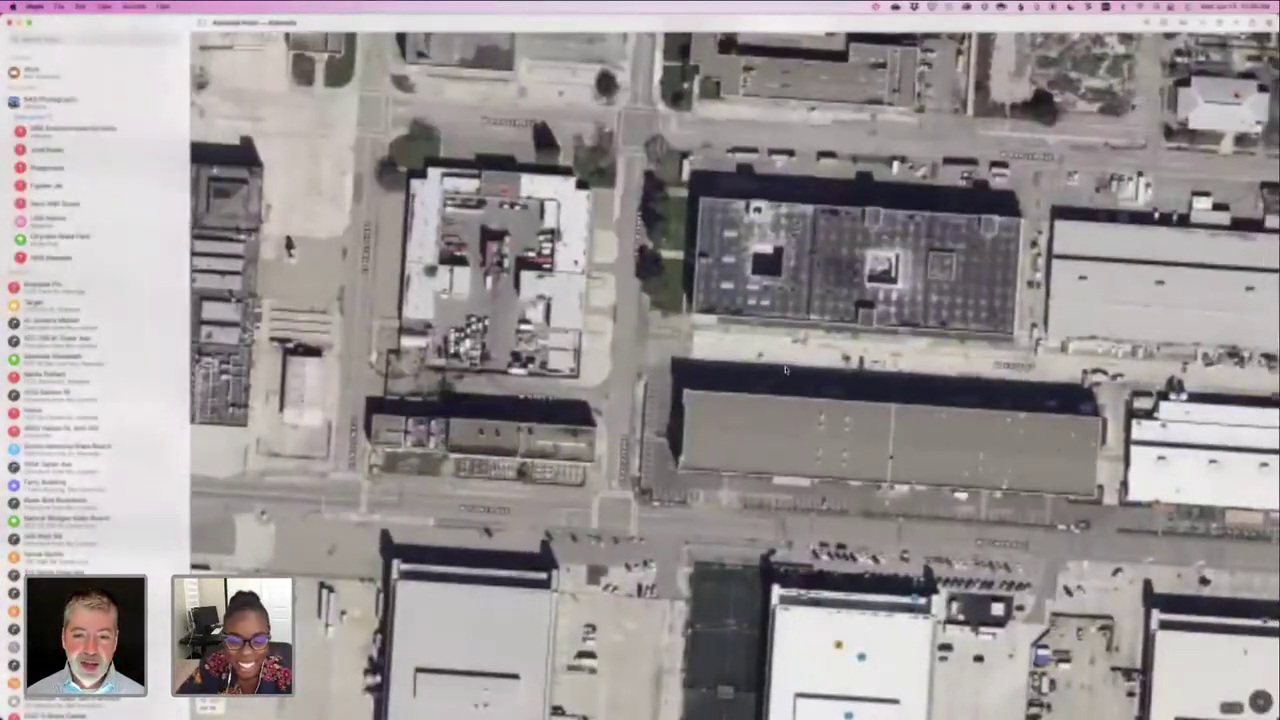
# - Examine the taxiway marking at the western end of the former Alameda naval air station on the satellite map
pyautogui.scroll(-10, 786, 370)
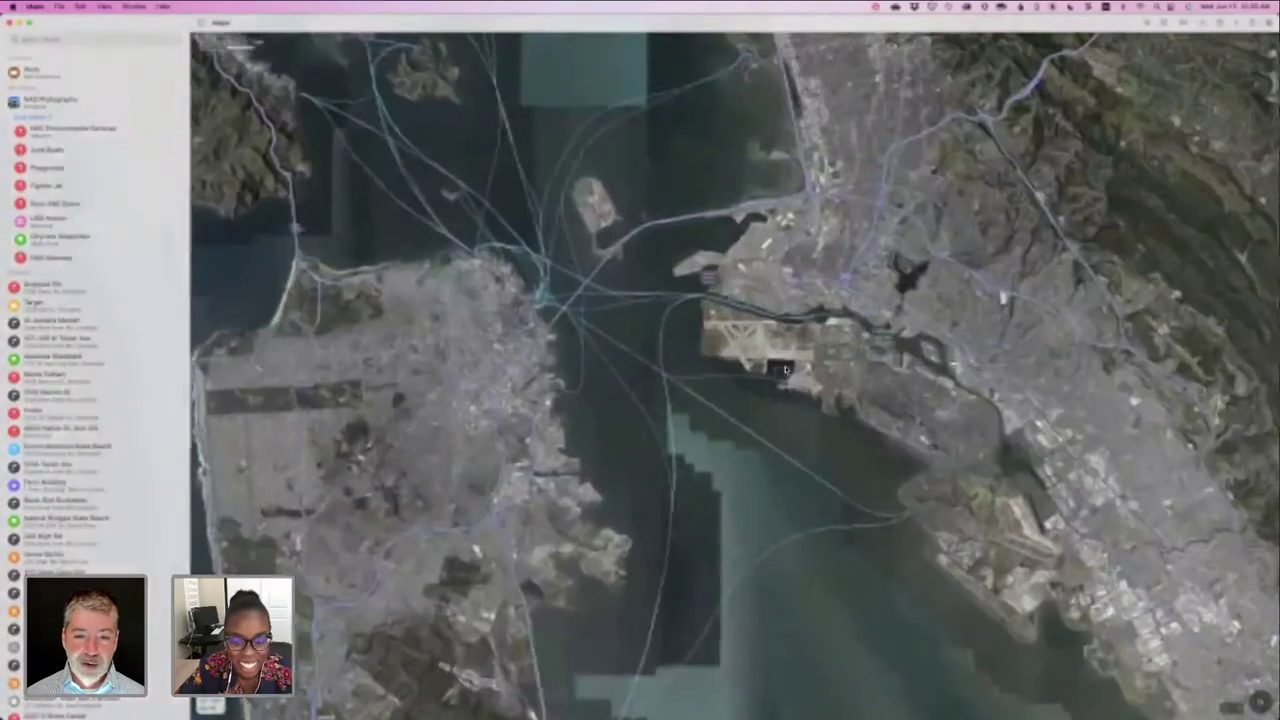
pyautogui.scroll(10, 786, 370)
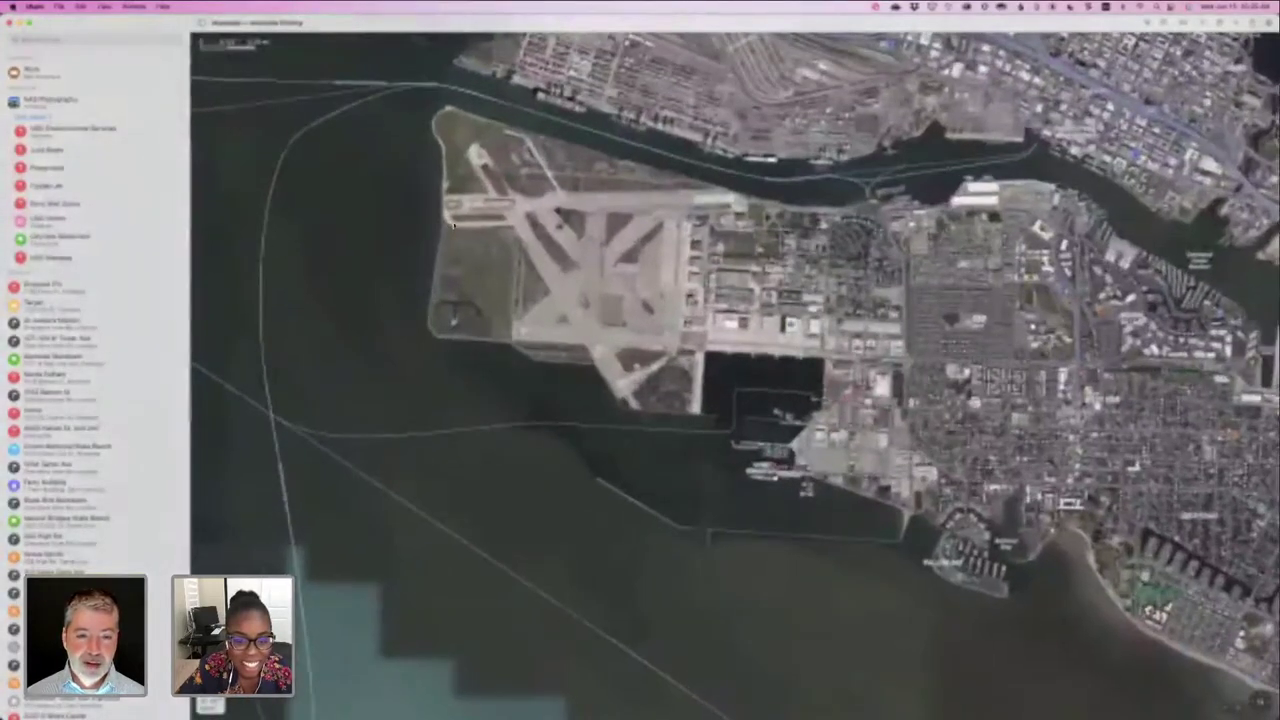
pyautogui.scroll(10, 501, 250)
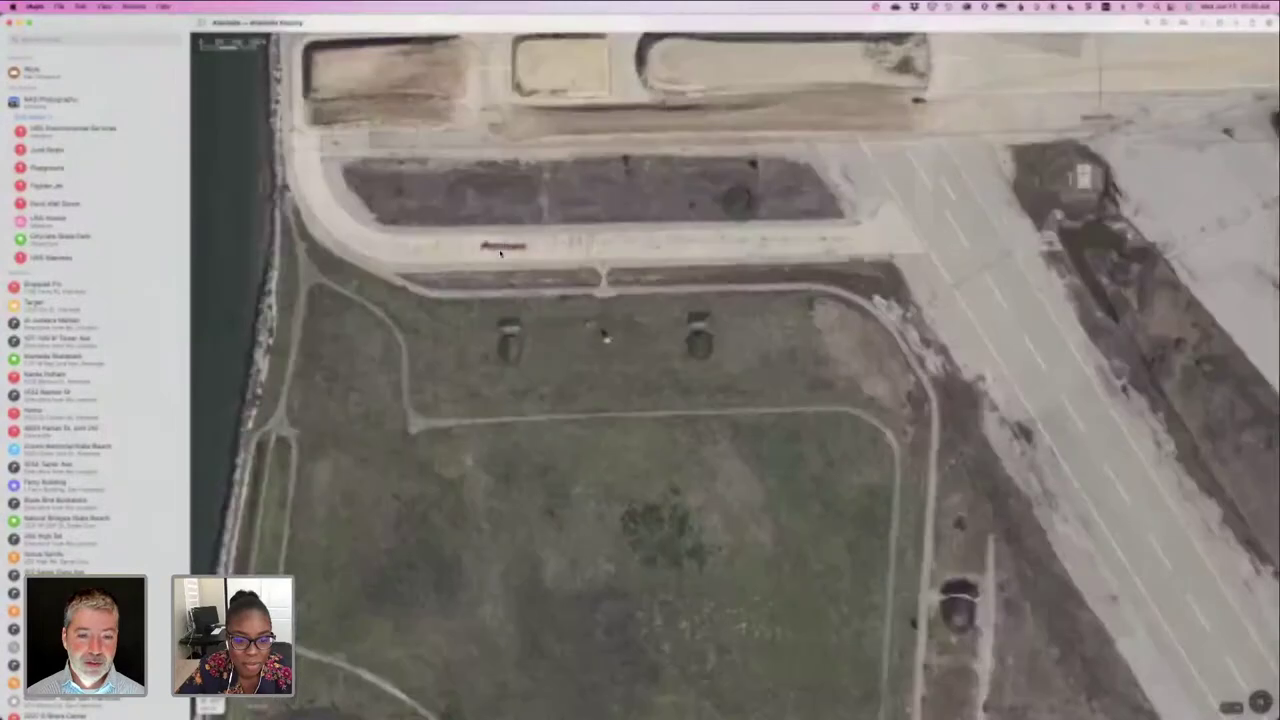
pyautogui.scroll(5, 501, 252)
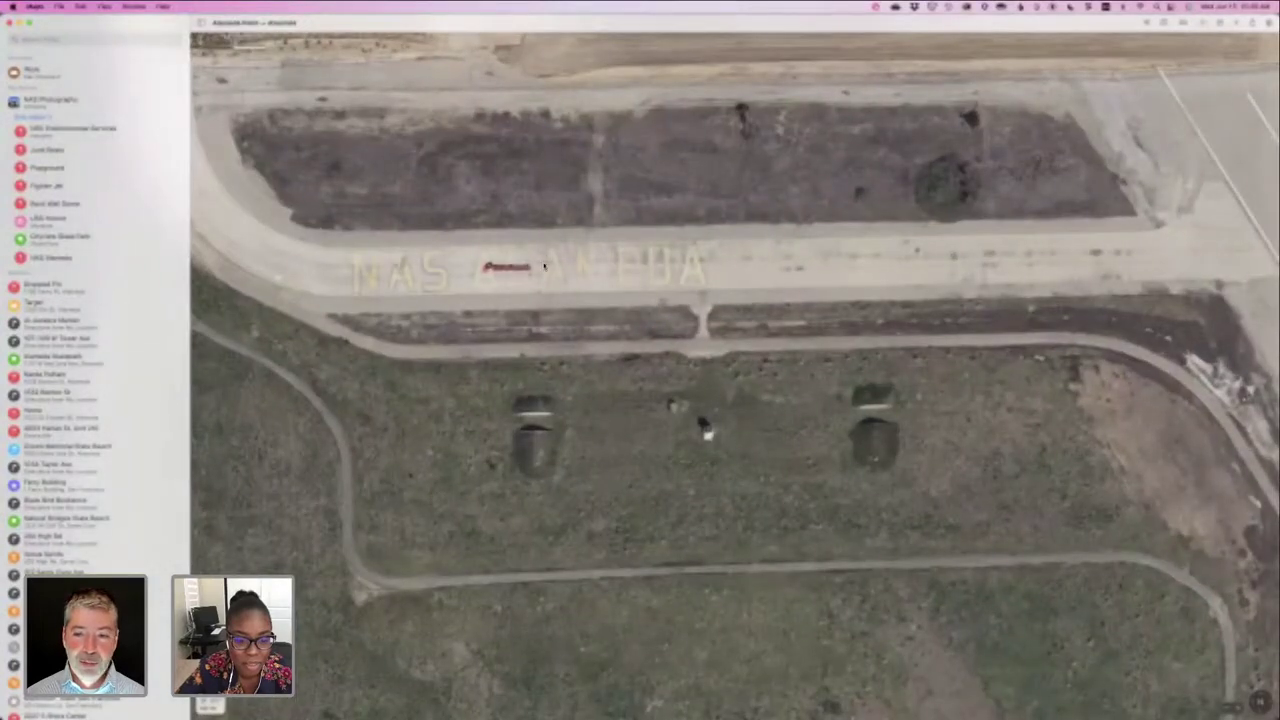
pyautogui.scroll(-5, 655, 260)
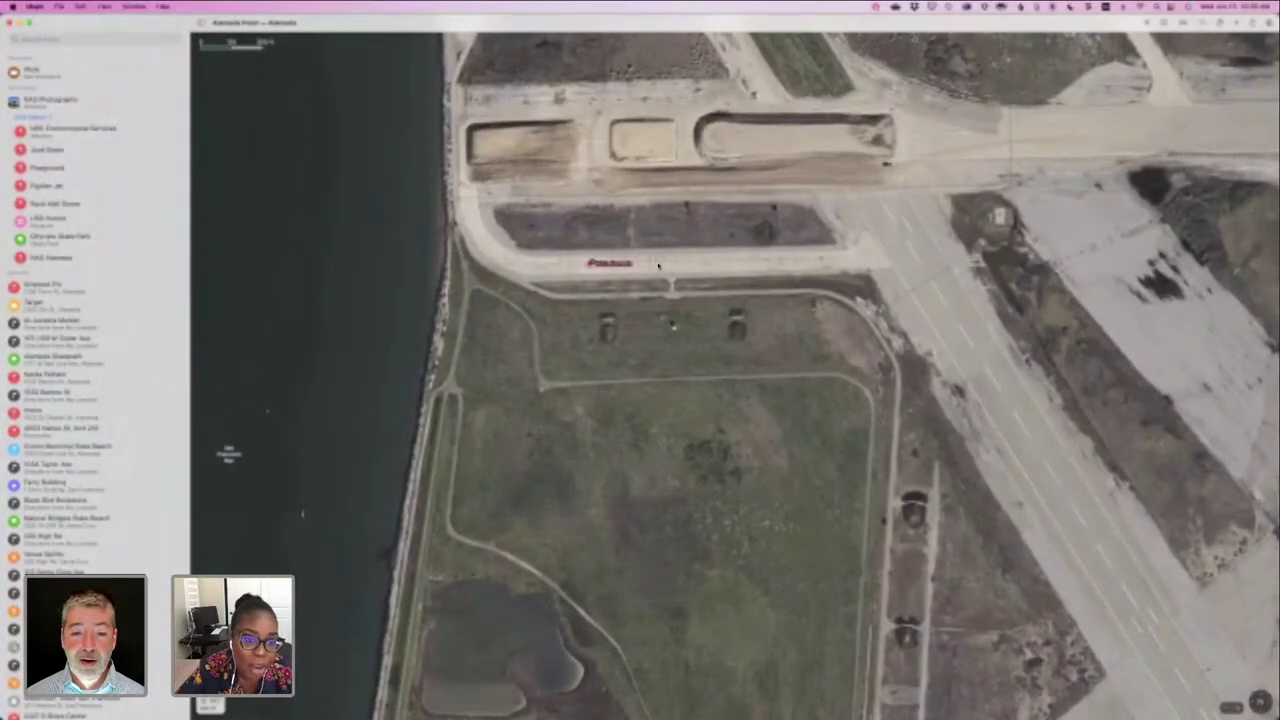
pyautogui.scroll(5, 612, 264)
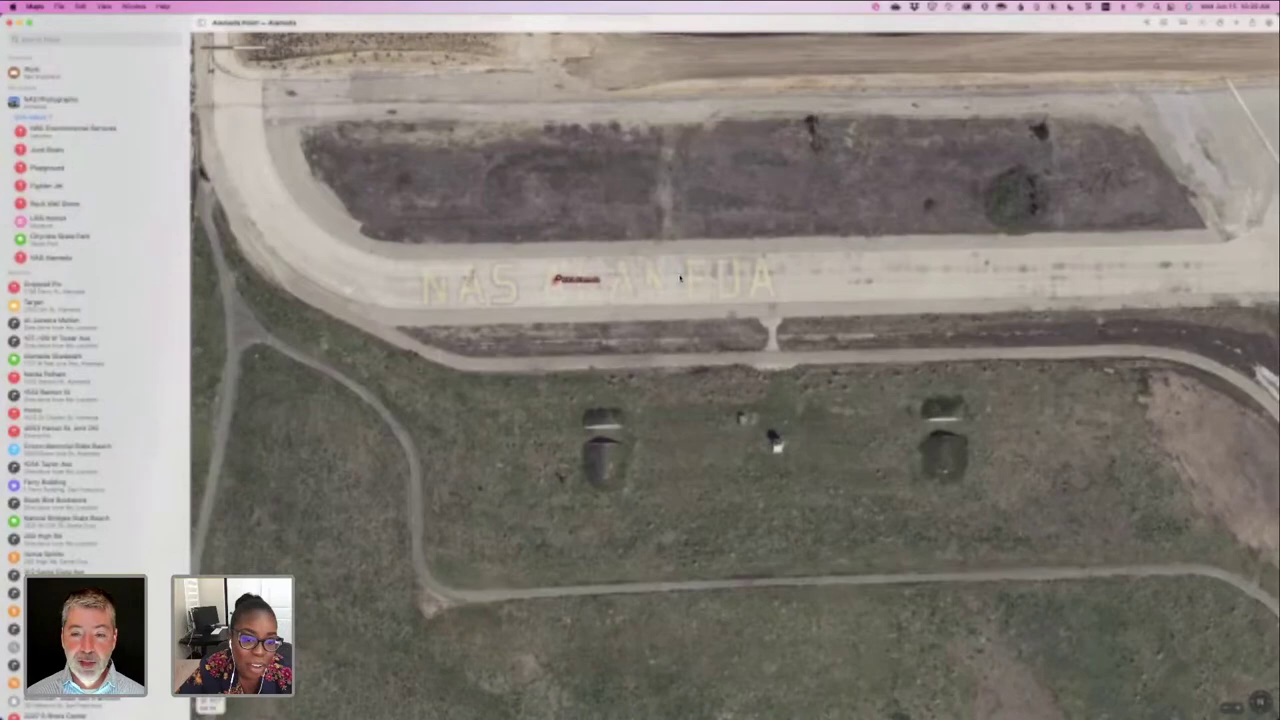
pyautogui.scroll(-8, 680, 279)
pyautogui.scroll(3, 680, 279)
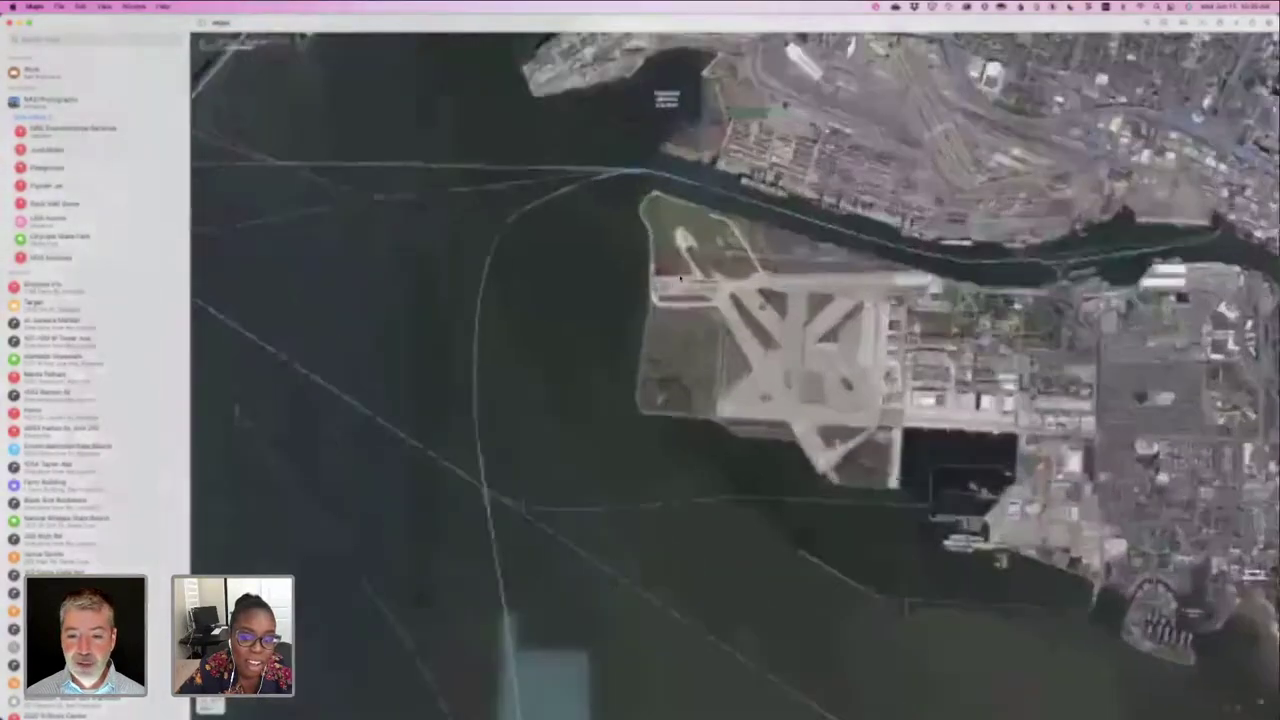
# - Examine the Alameda Point runways, the tarmac and the row of hangars along the airfield's eastern edge in satellite view
pyautogui.scroll(5, 680, 277)
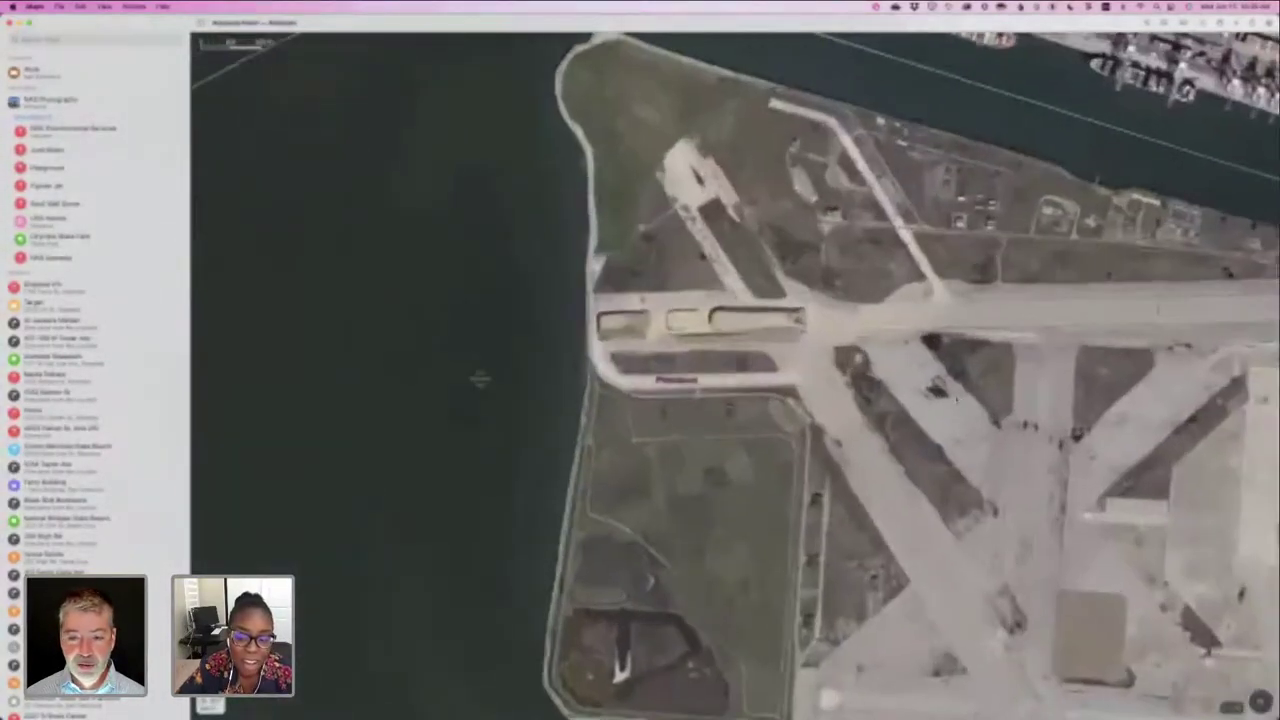
pyautogui.hscroll(10, 480, 378)
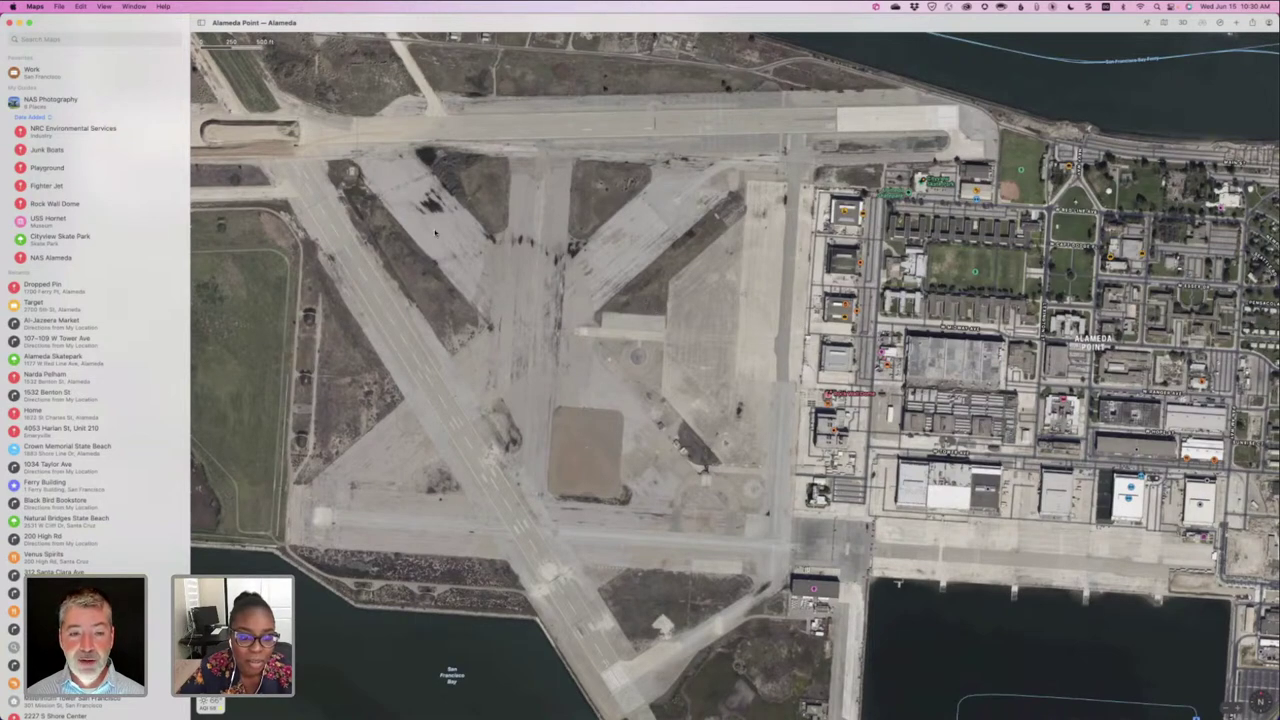
pyautogui.hscroll(-5, 572, 250)
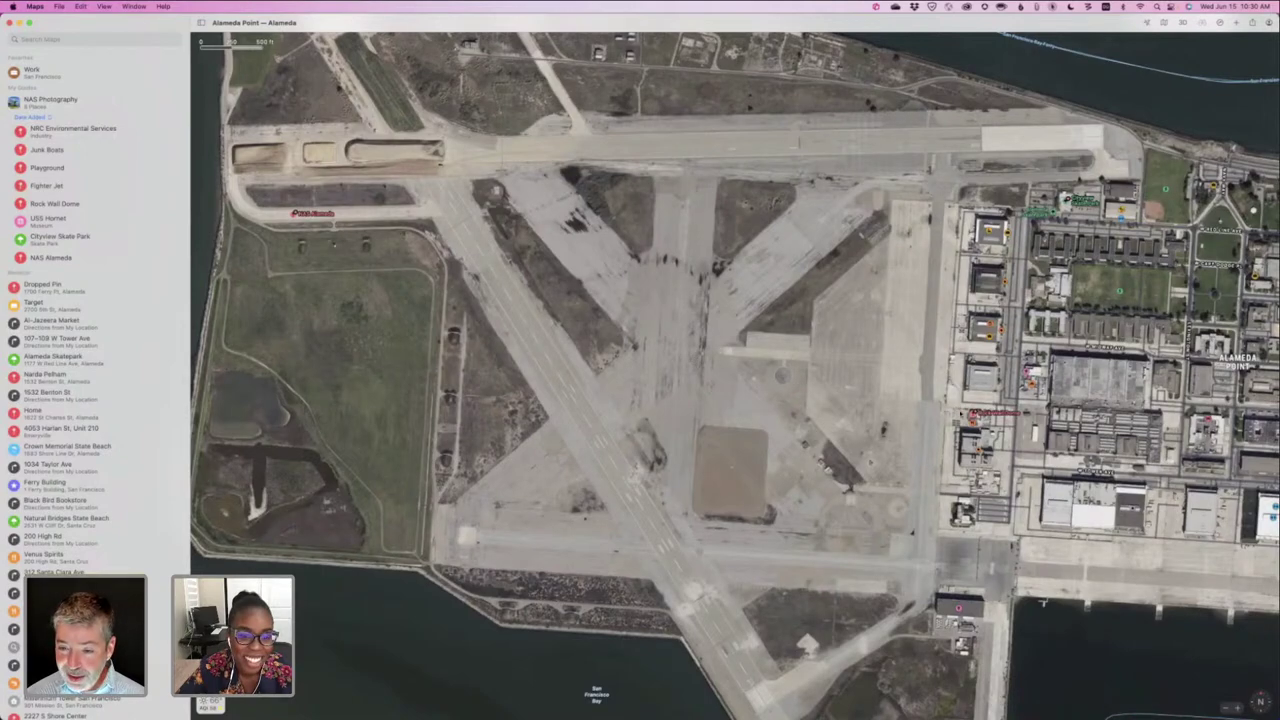
pyautogui.scroll(10, 885, 400)
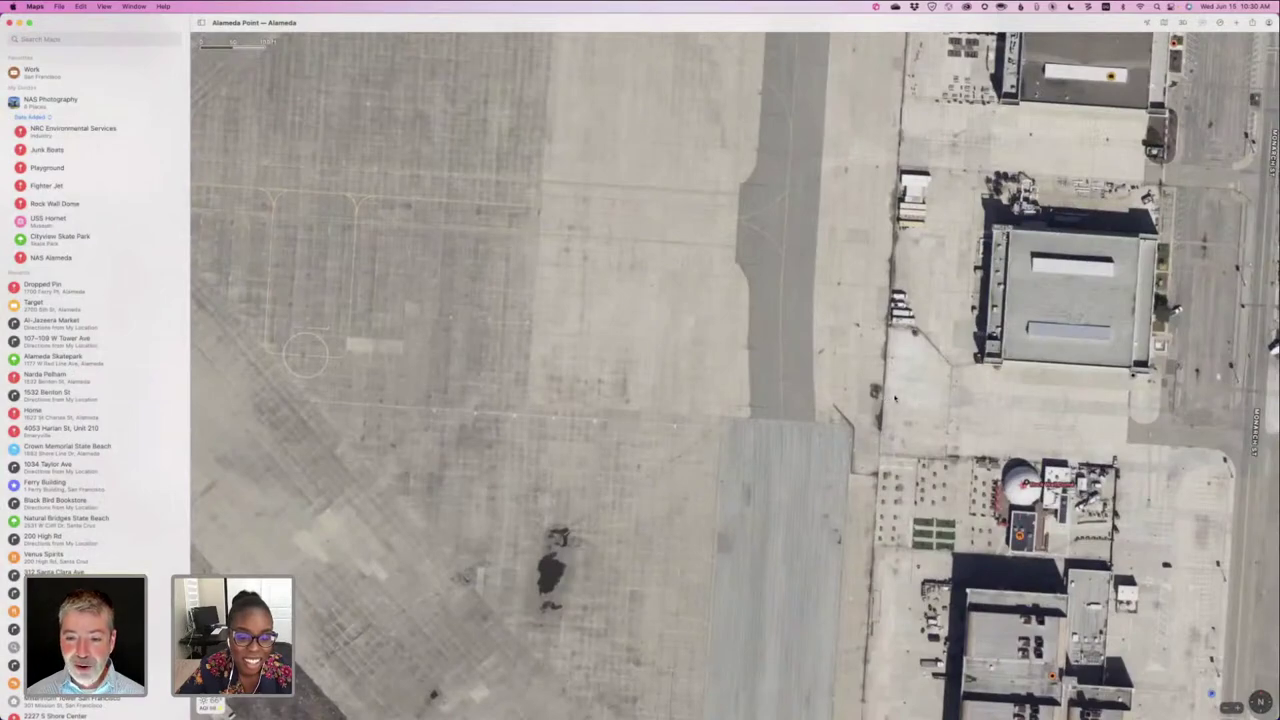
pyautogui.scroll(-10, 895, 398)
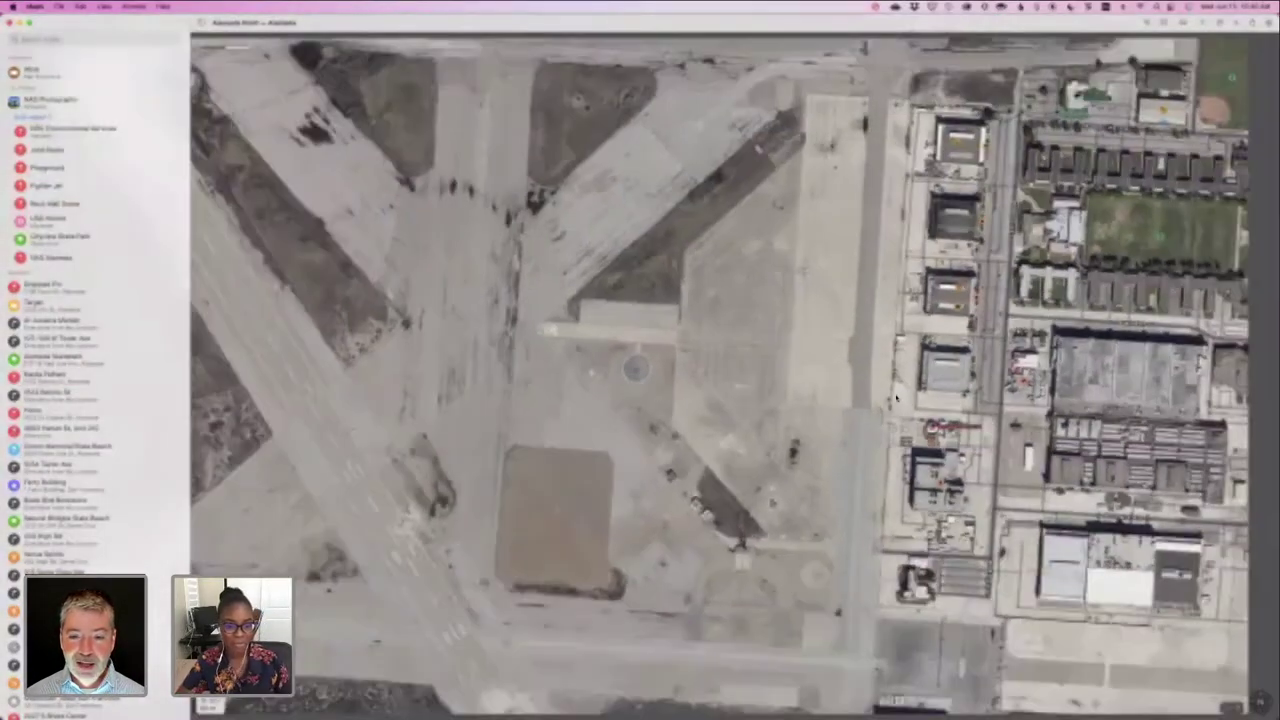
pyautogui.scroll(-10, 896, 398)
pyautogui.scroll(10, 335, 244)
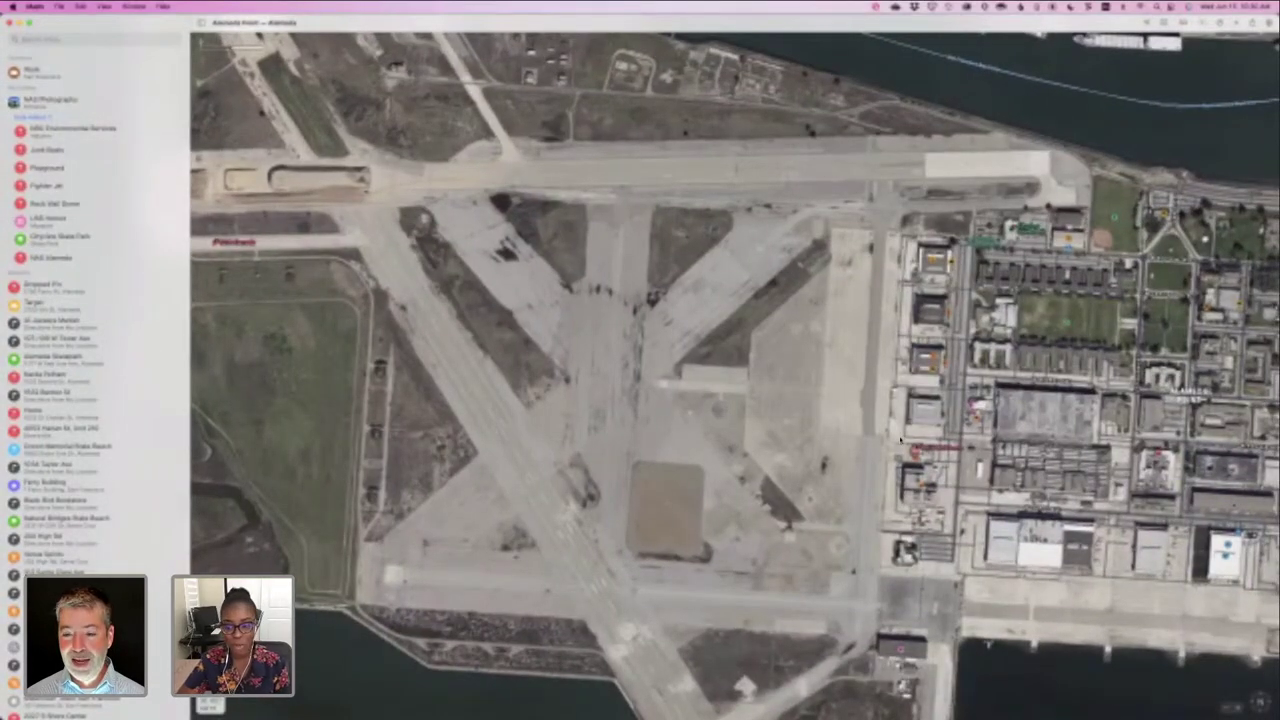
pyautogui.scroll(5, 898, 440)
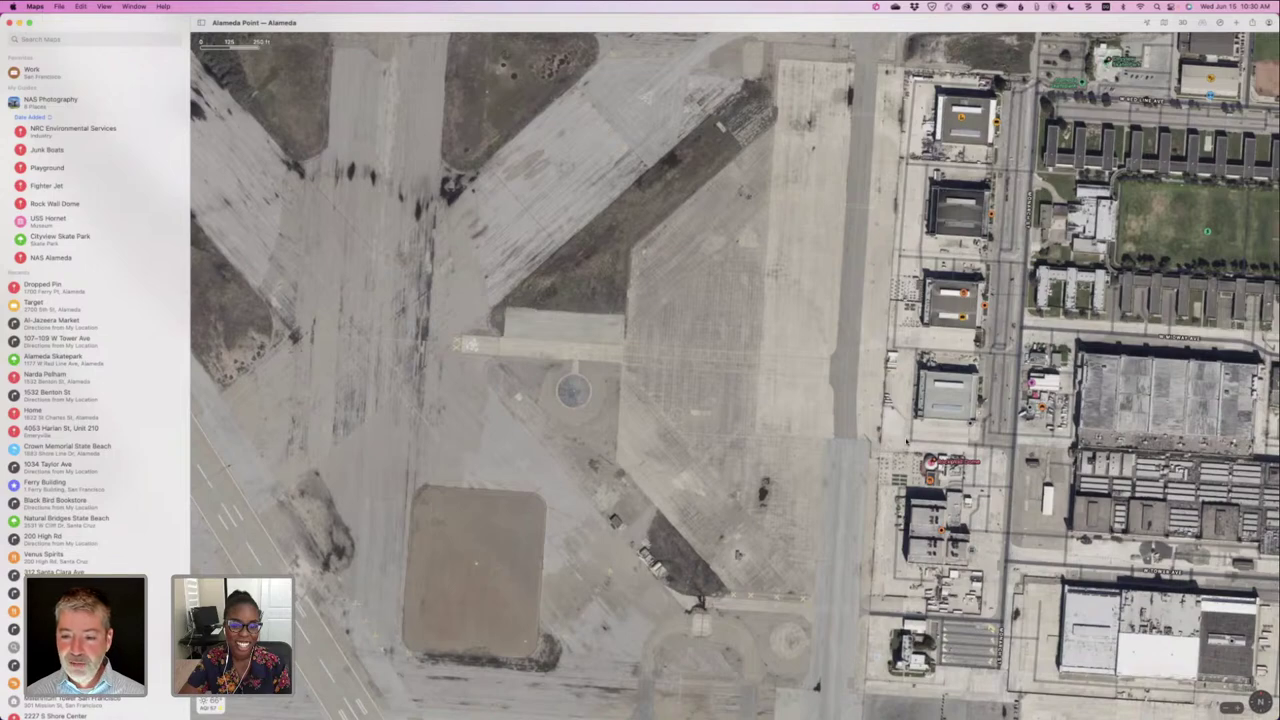
pyautogui.scroll(3, 907, 440)
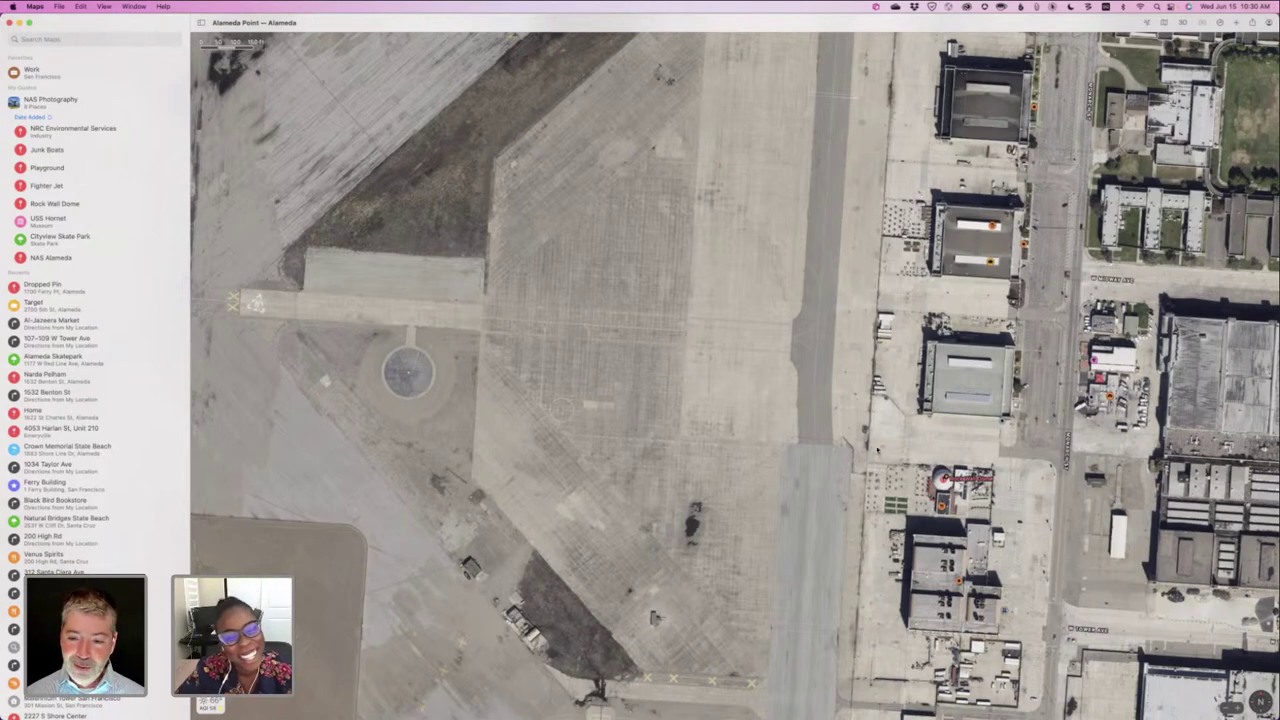
pyautogui.scroll(5, 883, 437)
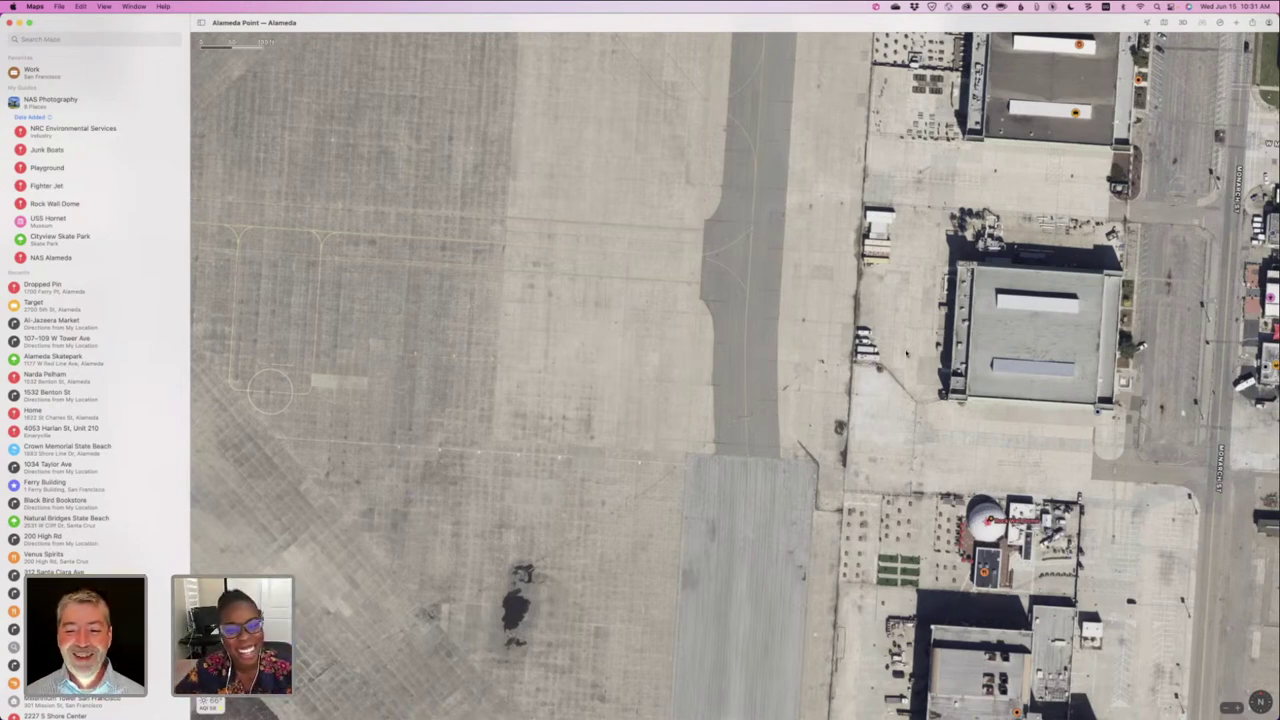
pyautogui.scroll(-5, 907, 354)
pyautogui.scroll(-10, 907, 354)
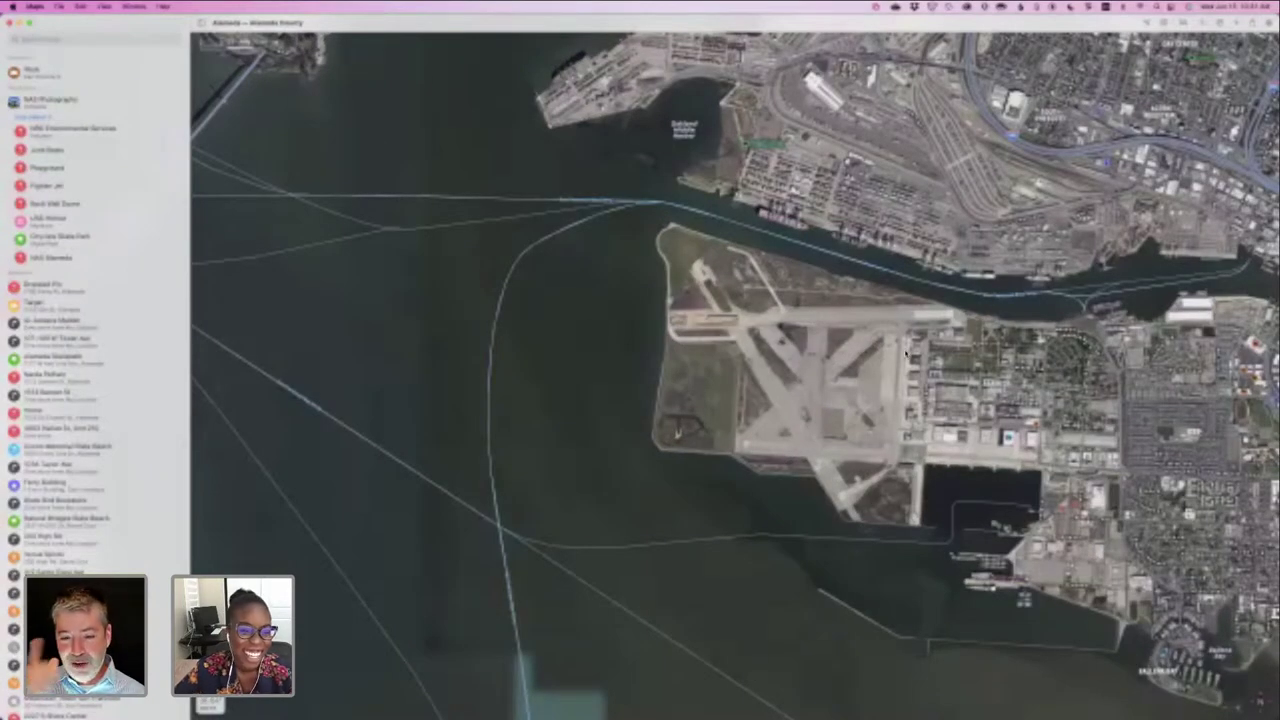
# - Switch to Lightroom and flag as picks the second overhead photo of the dry-field ruins and the nearby horizon landscape shot
pyautogui.press('super+Tab')
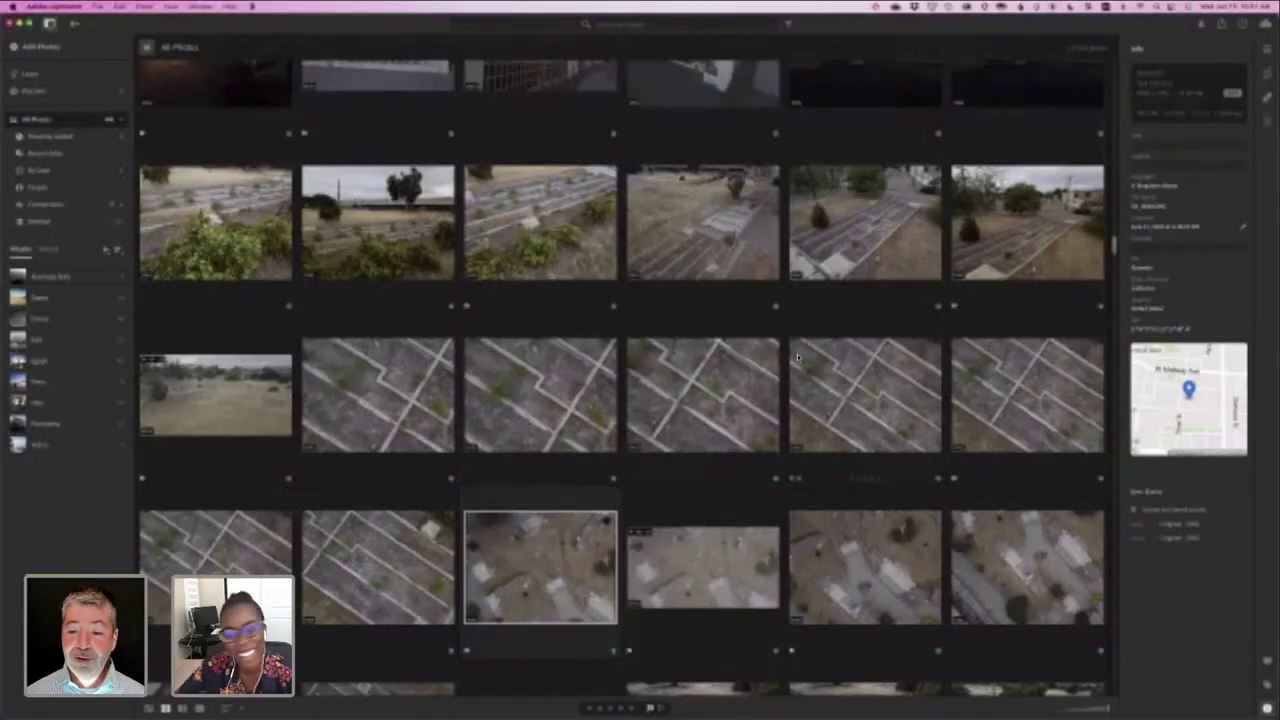
pyautogui.scroll(-5, 797, 357)
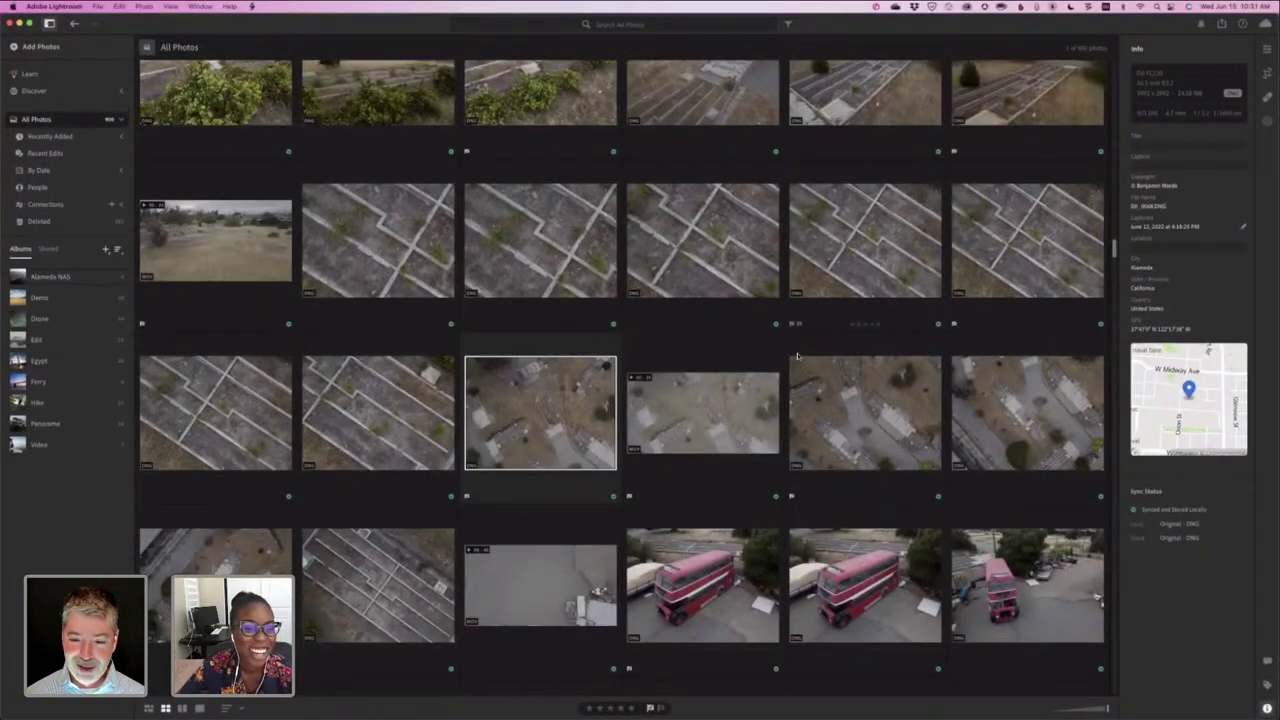
pyautogui.scroll(-5, 797, 357)
pyautogui.scroll(-15, 797, 357)
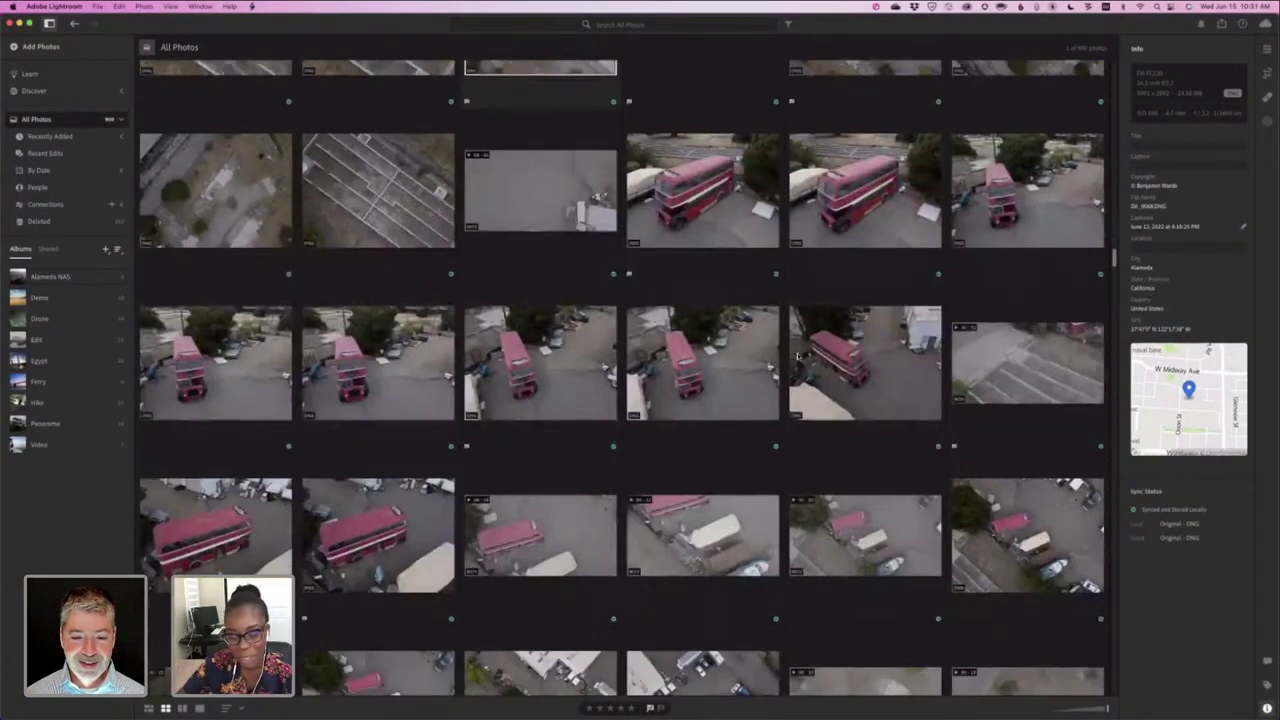
pyautogui.scroll(-5, 797, 357)
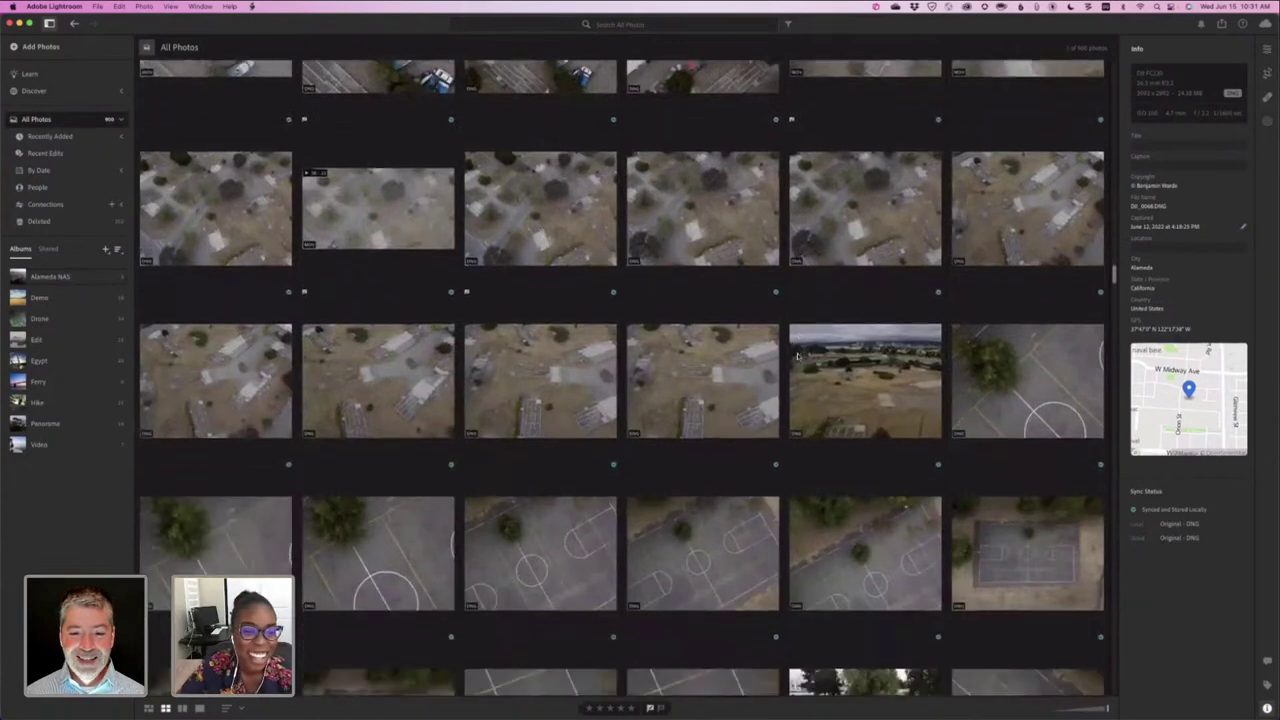
pyautogui.scroll(-1, 793, 354)
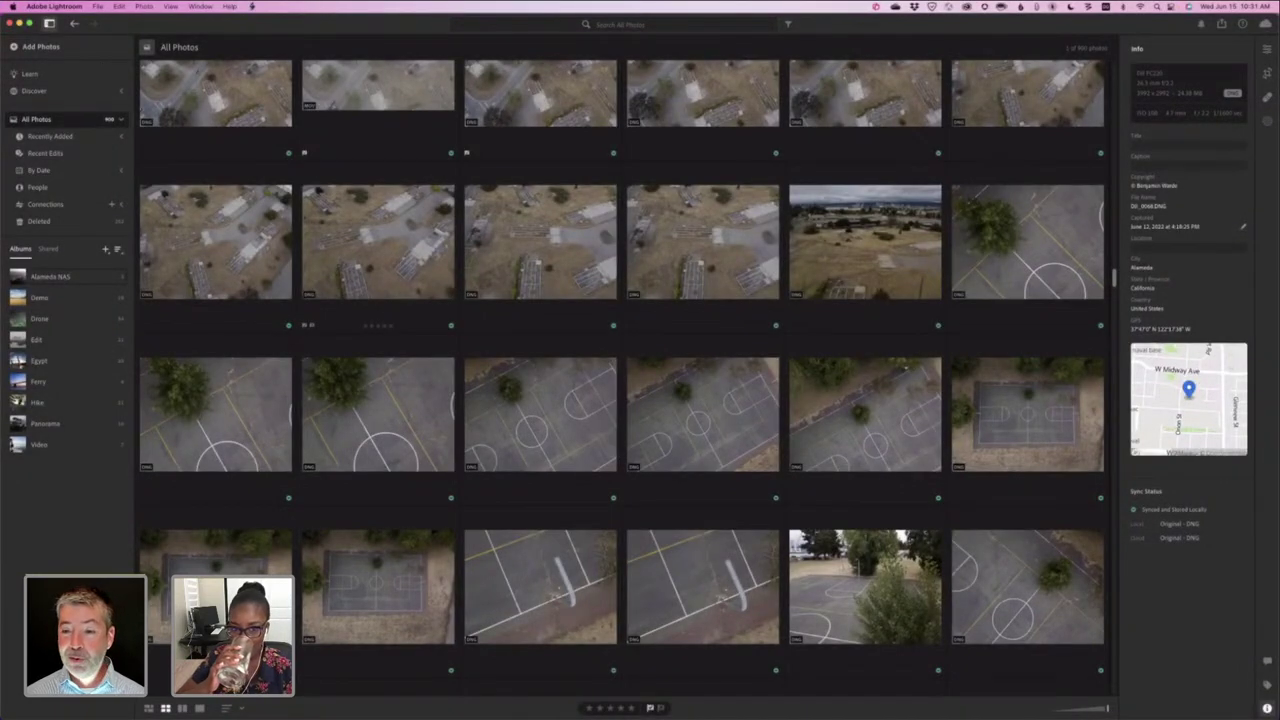
pyautogui.click(408, 249)
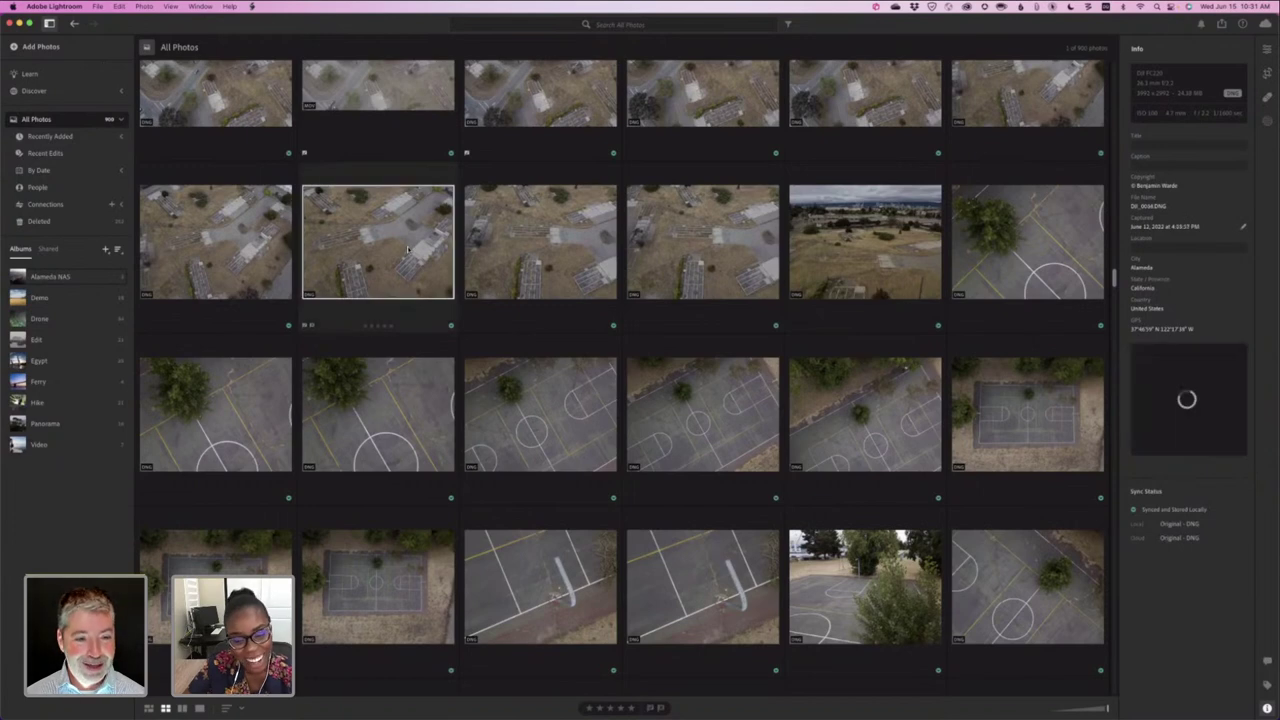
pyautogui.press('p')
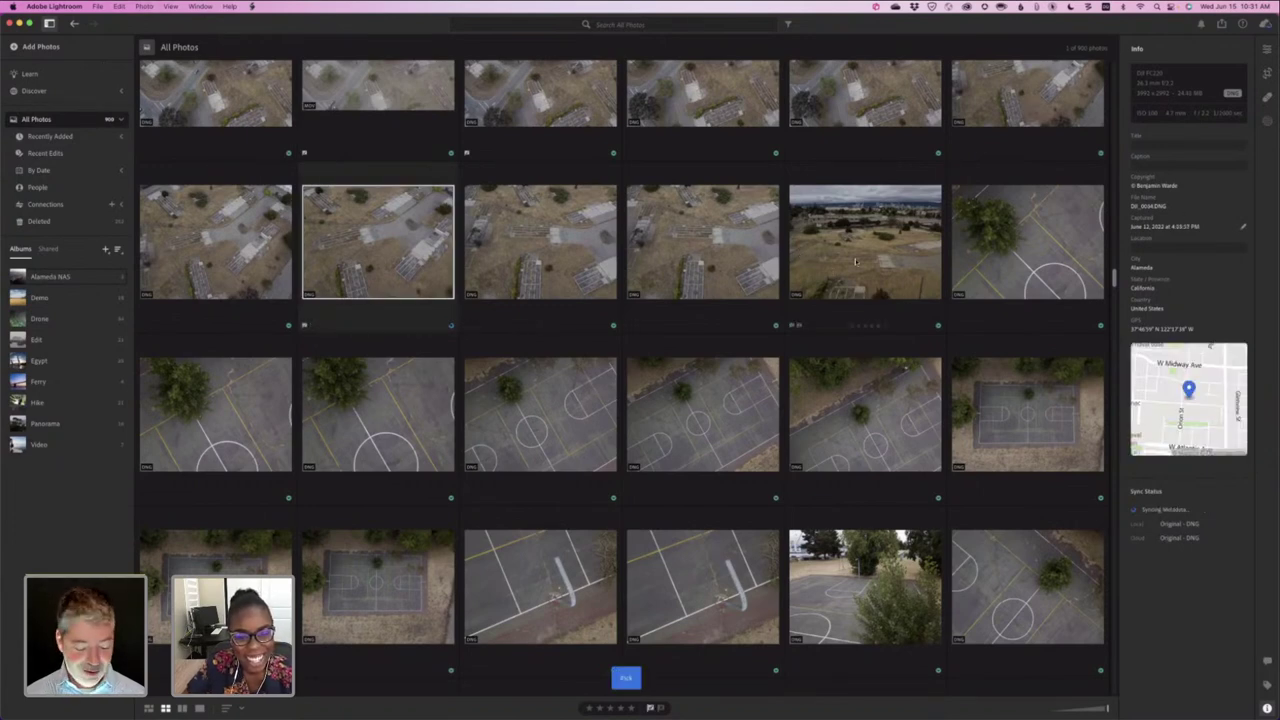
pyautogui.click(824, 285)
pyautogui.press('p')
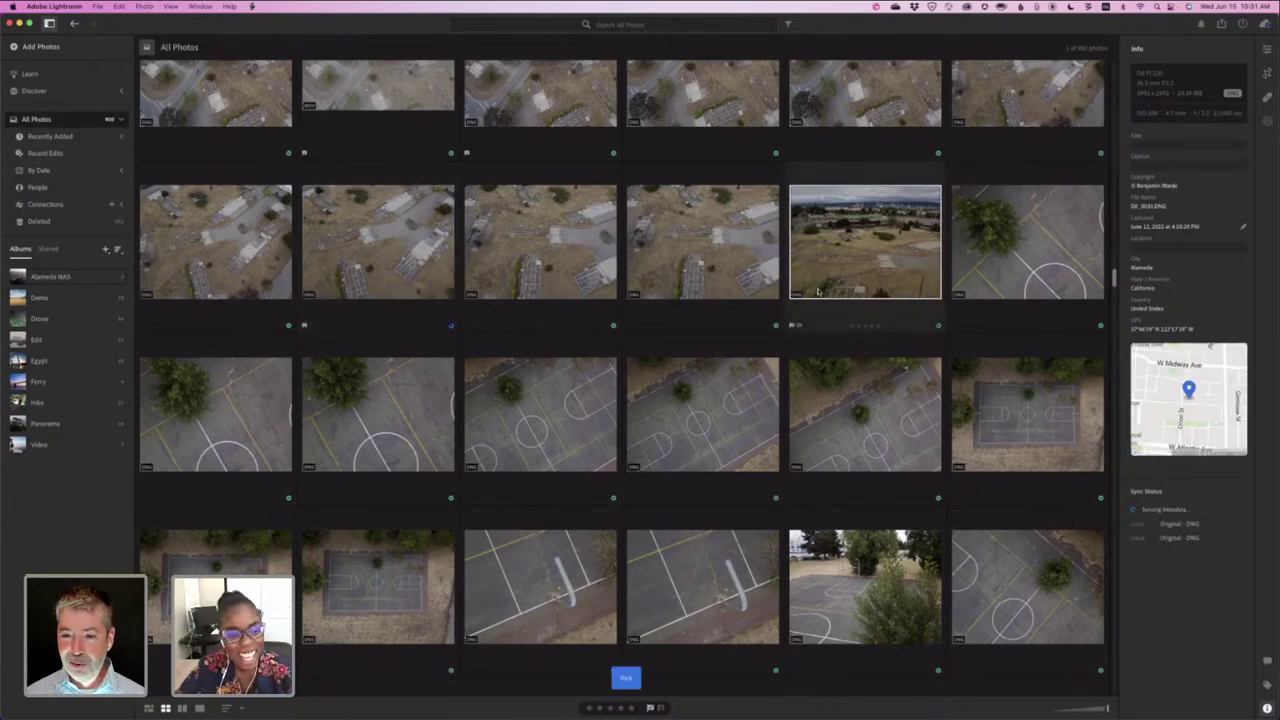
# - Flag as picks the first court close-up with the tree and the two diagonal aerial views of the basketball court
pyautogui.scroll(-1, 1009, 188)
pyautogui.click(1009, 188)
pyautogui.press('p')
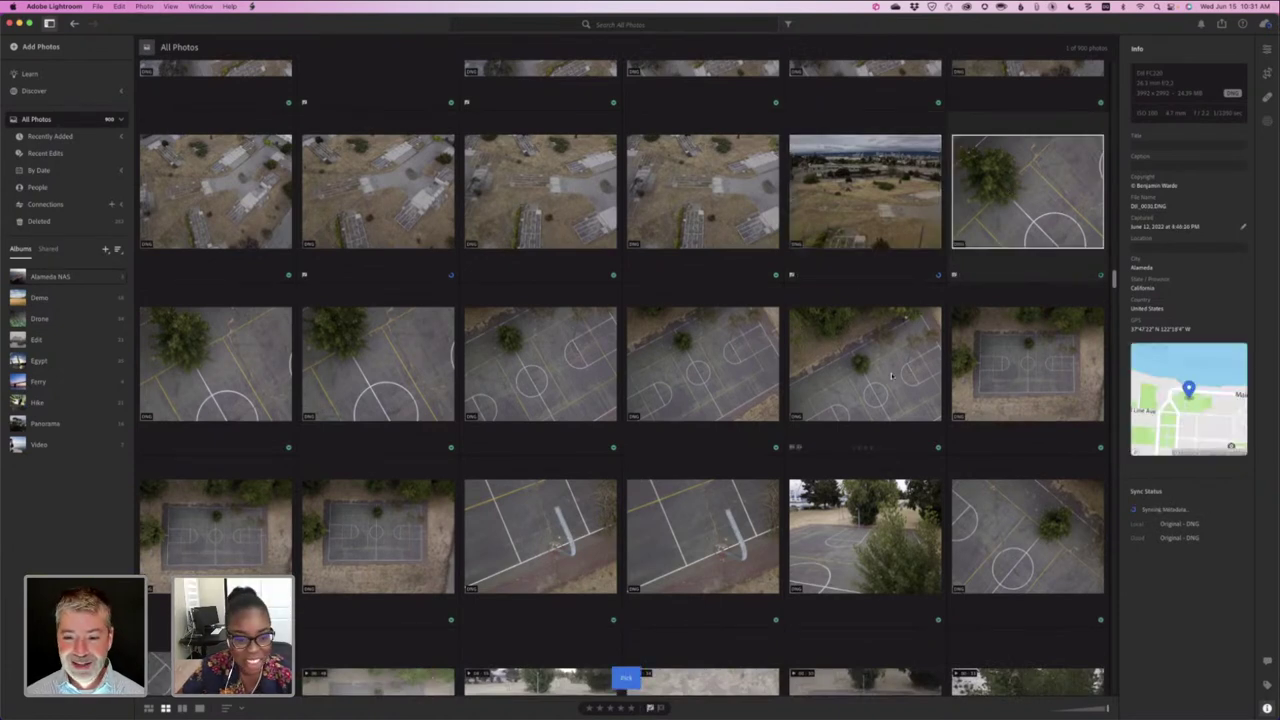
pyautogui.click(891, 376)
pyautogui.press('p')
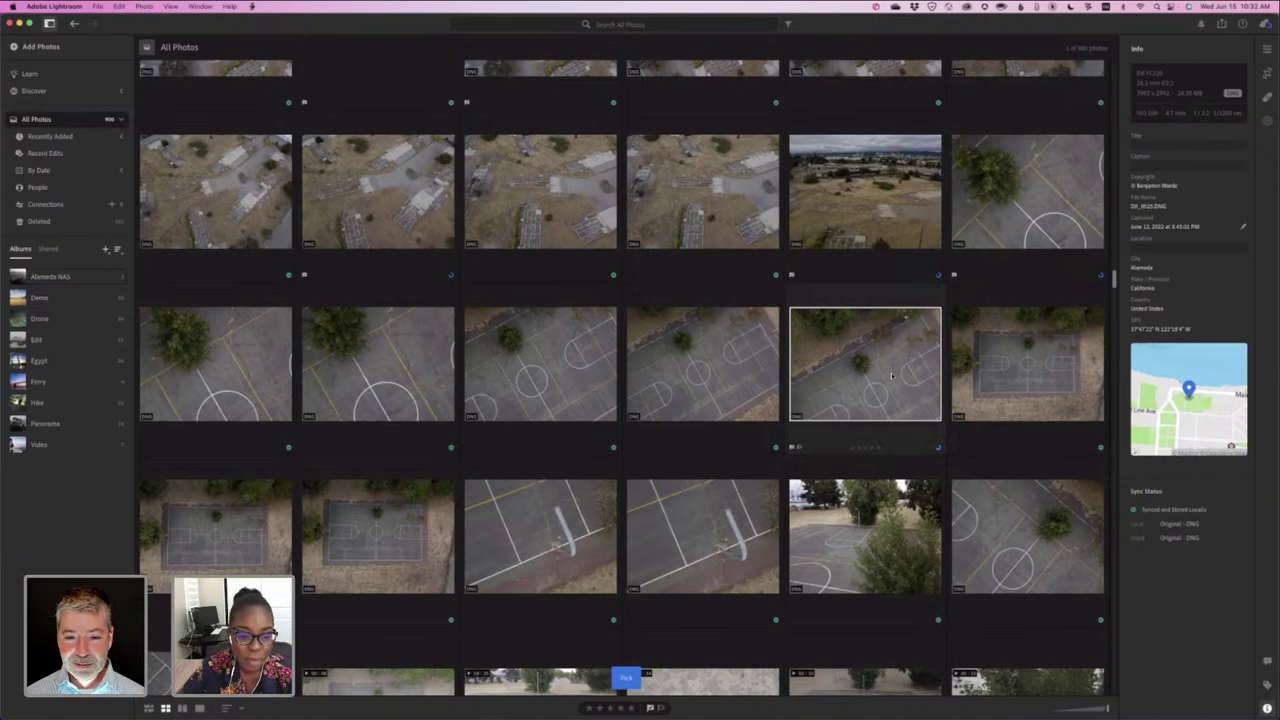
pyautogui.click(728, 380)
pyautogui.press('p')
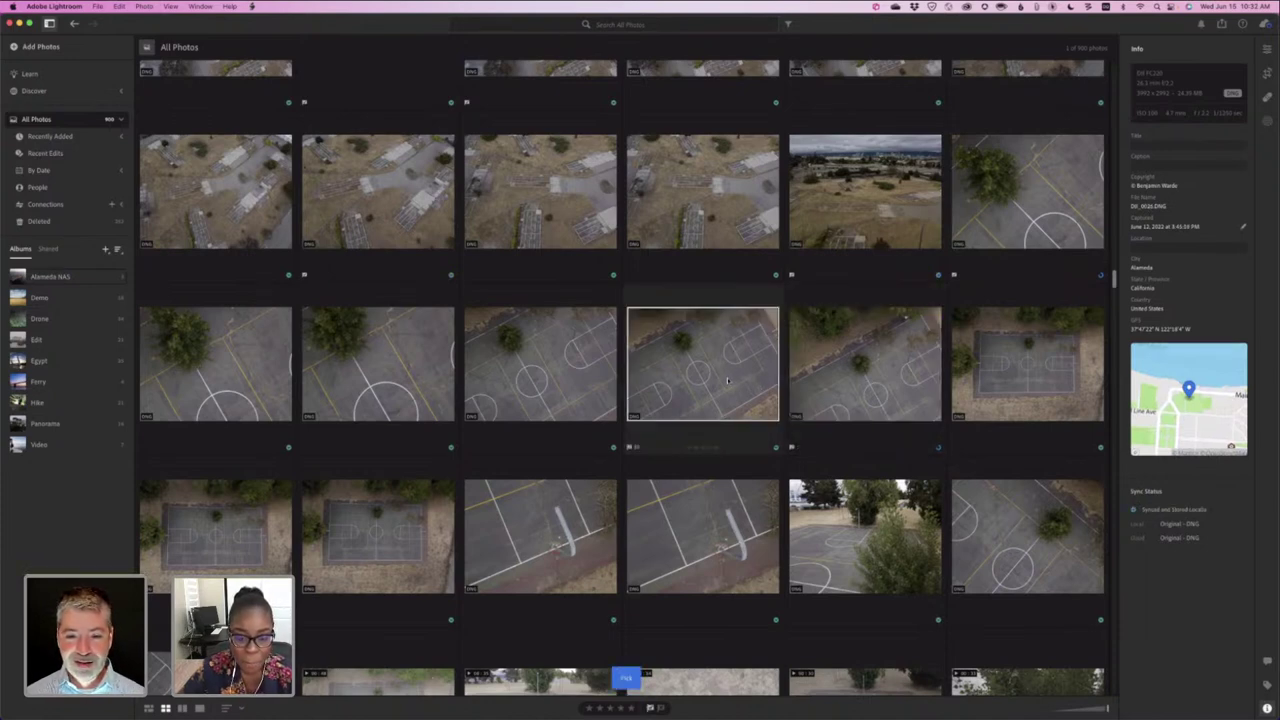
# - Check the picked diagonal court photo enlarged, then flag as picks the first full-court overhead and the court shot below it
pyautogui.doubleClick(727, 379)
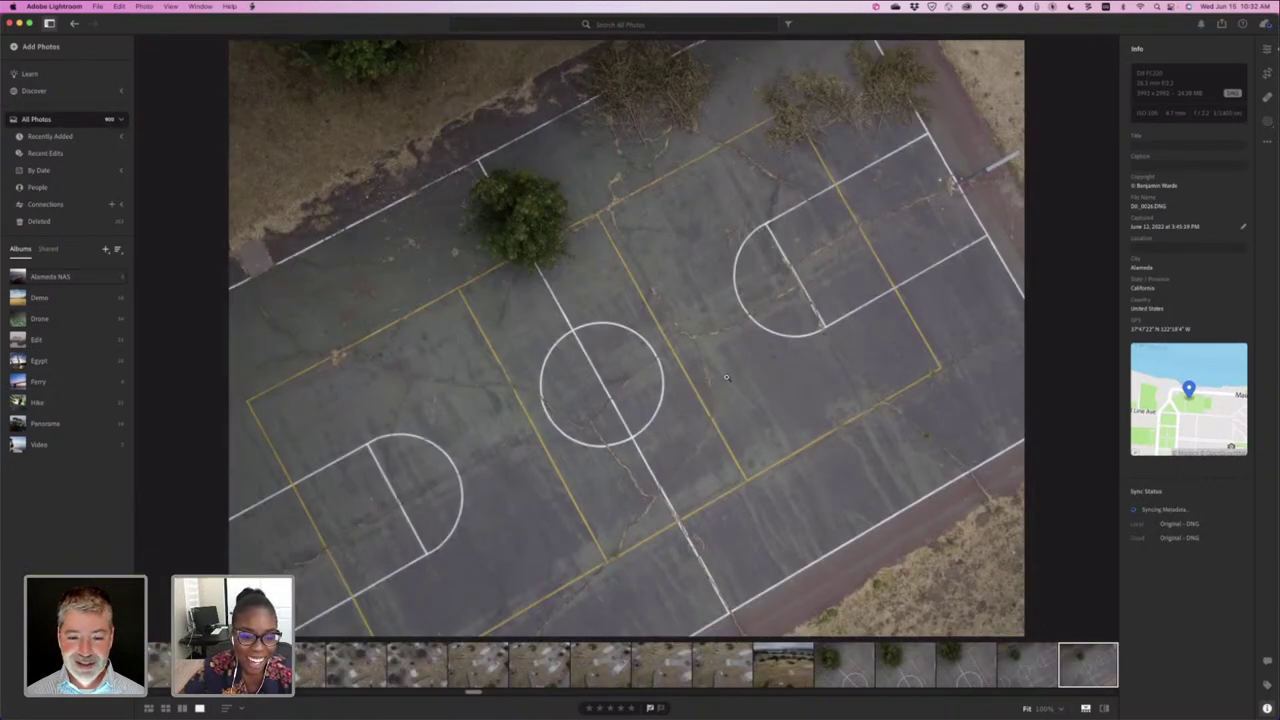
pyautogui.press('g')
pyautogui.scroll(-1, 645, 425)
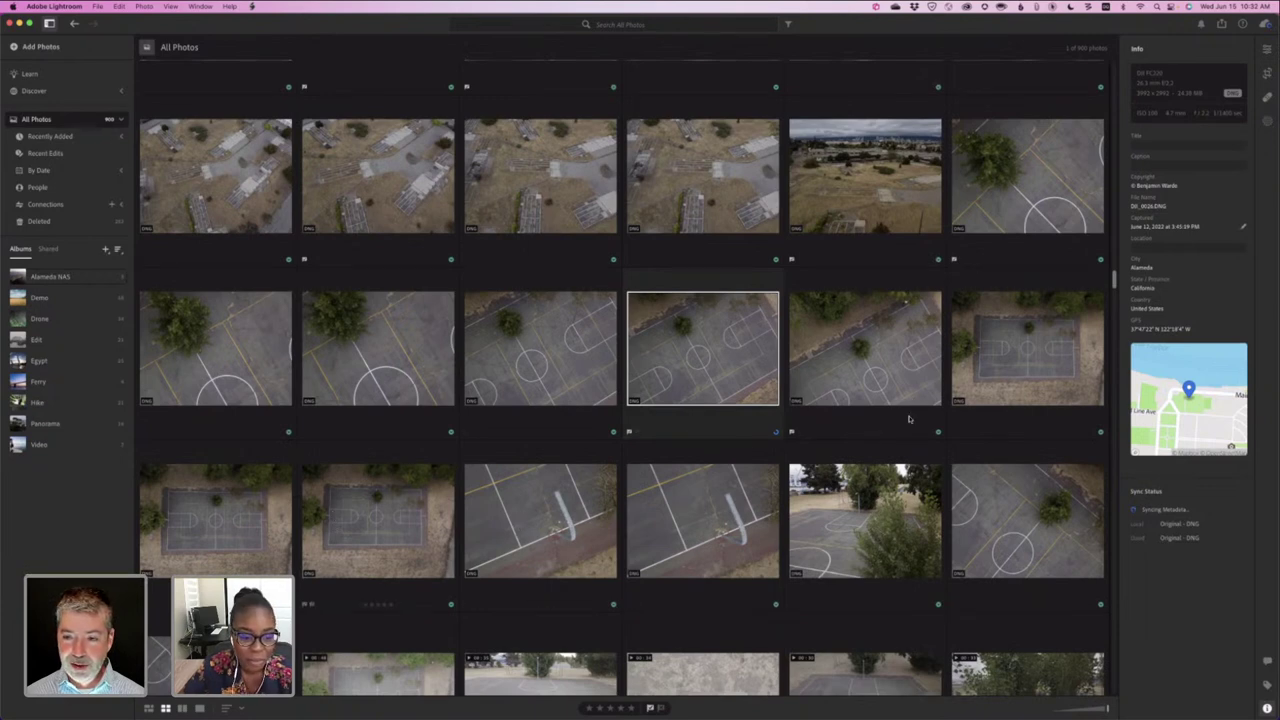
pyautogui.click(967, 400)
pyautogui.scroll(-5, 1003, 432)
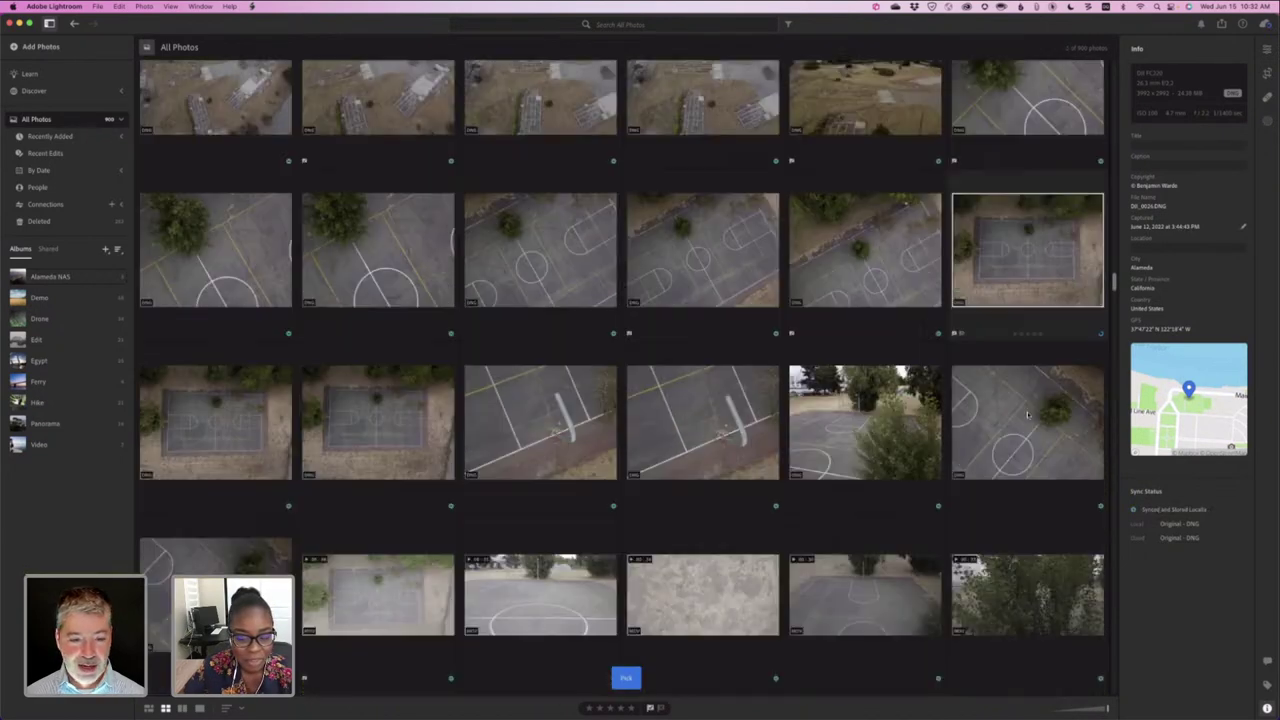
pyautogui.click(1003, 432)
# - Flag as picks the diagonal court view beside the tree and, after checking it enlarged, the third frontal aerial of the white towers
pyautogui.scroll(-13, 1004, 432)
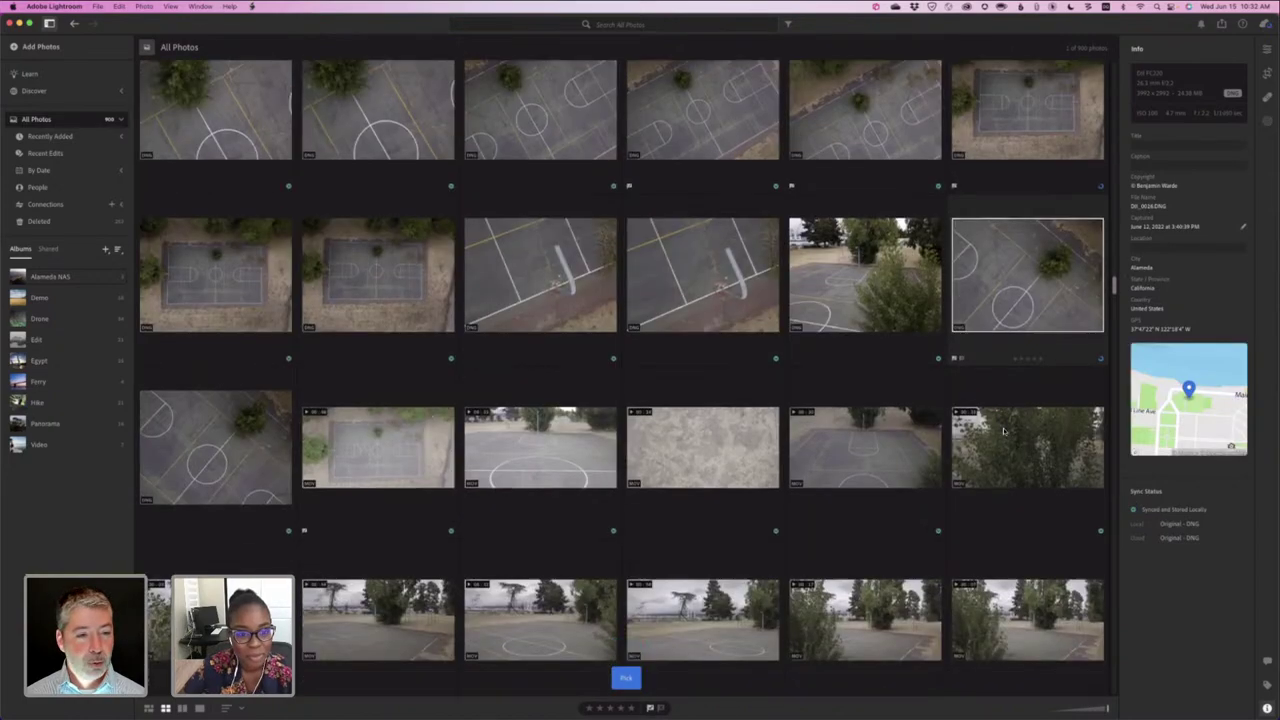
pyautogui.scroll(-8, 1004, 432)
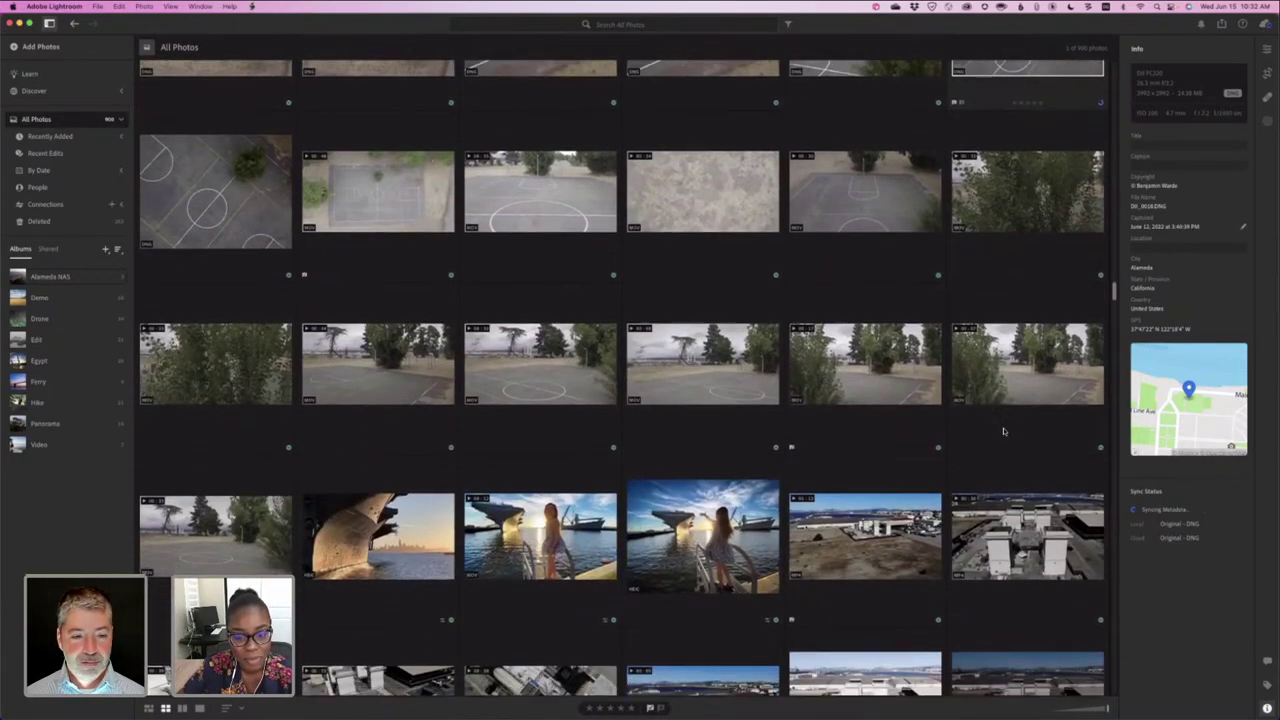
pyautogui.scroll(-6, 1002, 430)
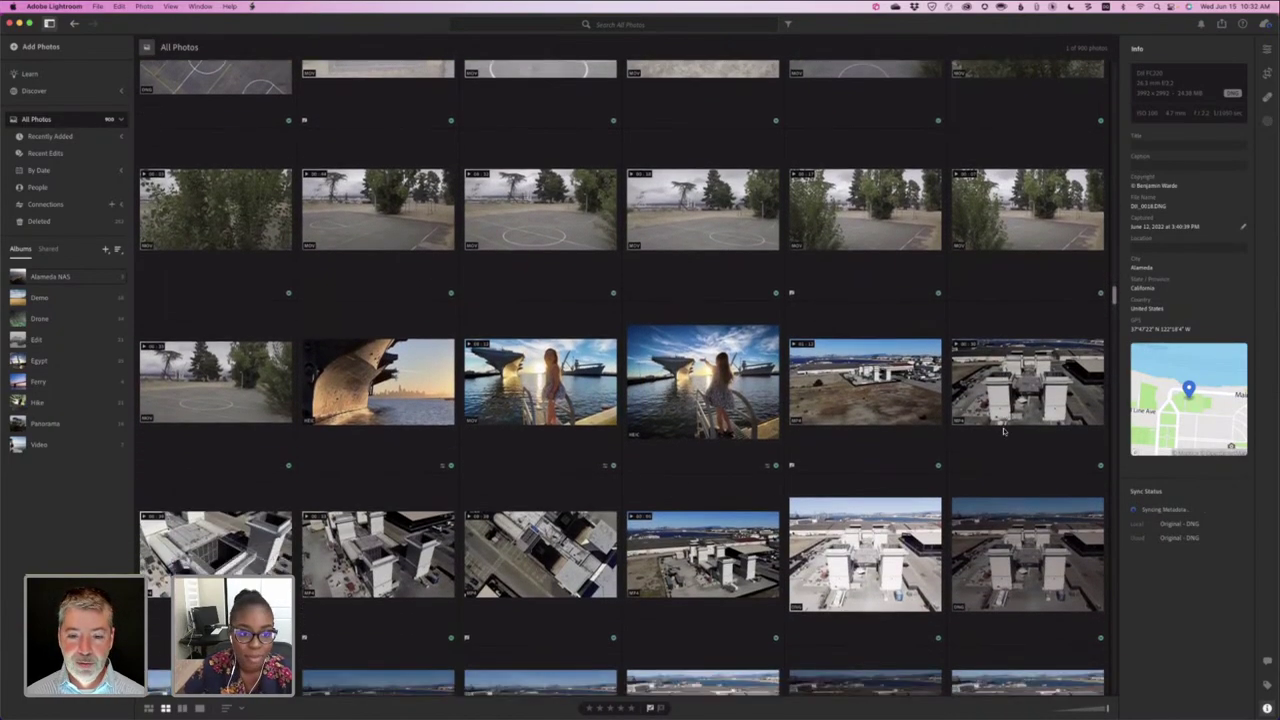
pyautogui.scroll(-2, 999, 428)
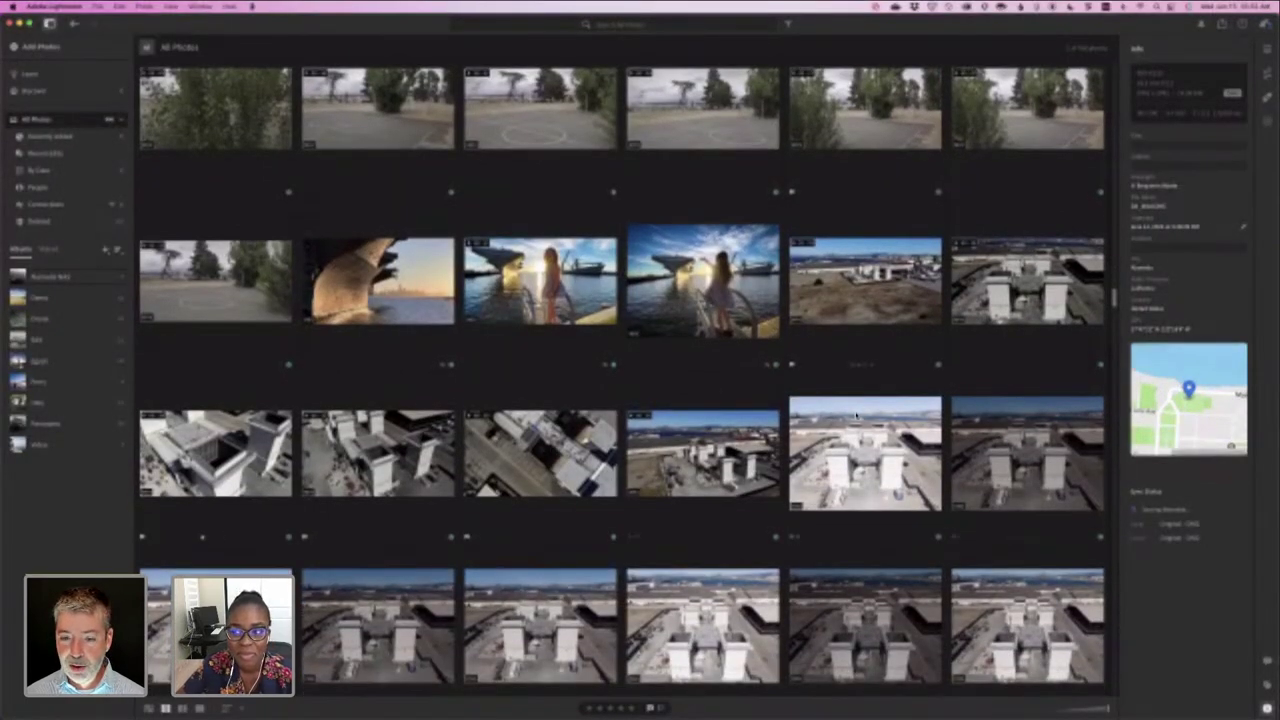
pyautogui.scroll(-5, 853, 366)
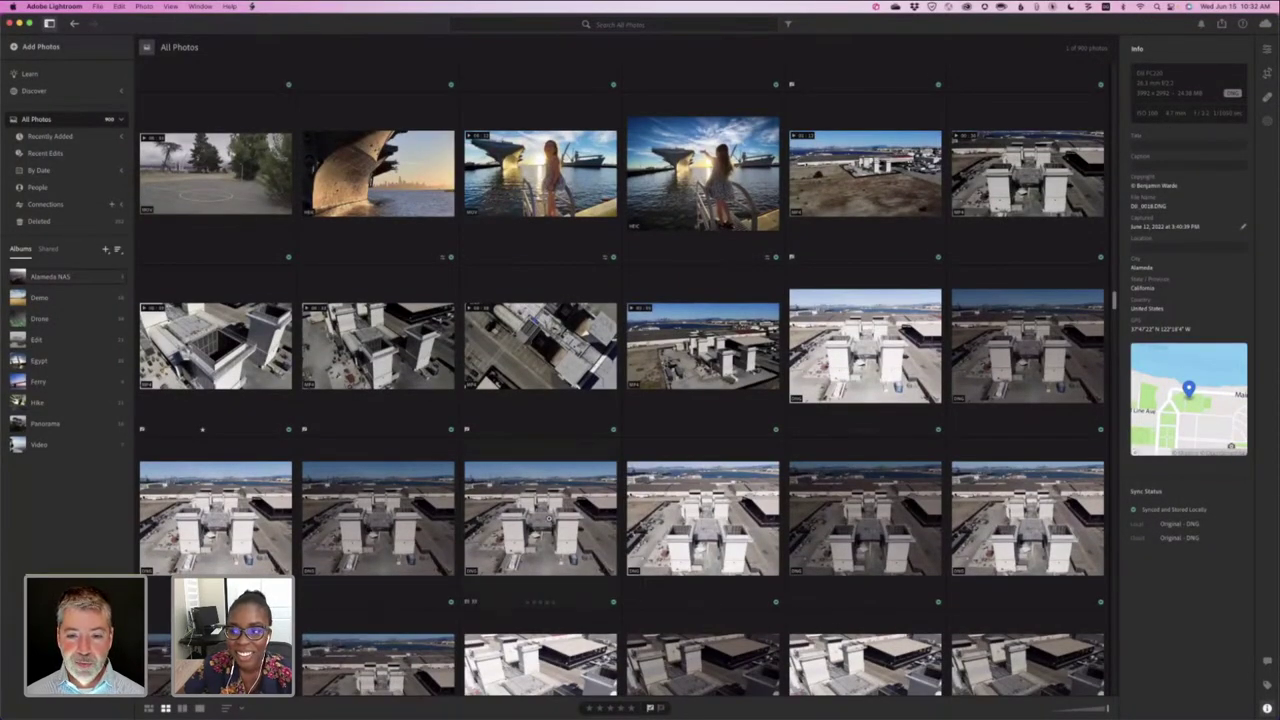
pyautogui.doubleClick(548, 518)
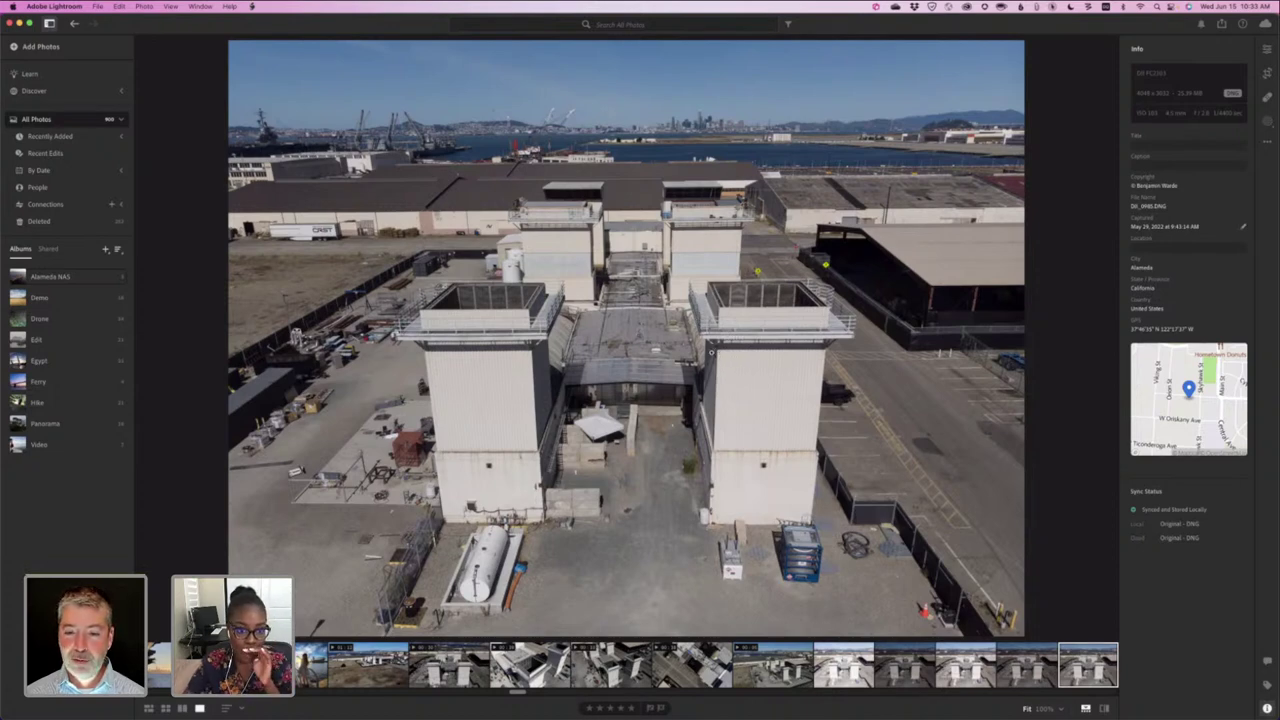
pyautogui.press('p')
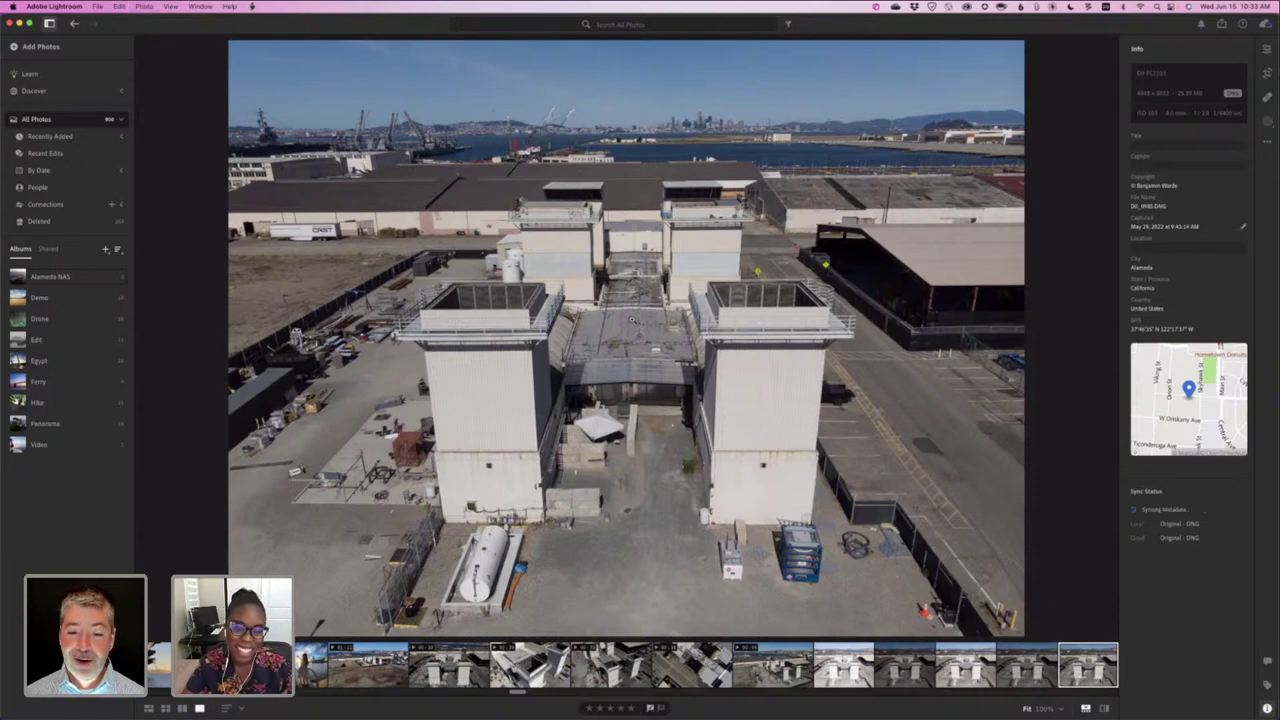
pyautogui.press('g')
# - Flag as picks the closer, brighter frontal view of the towers and the second bright angled shot looking down into a tower
pyautogui.scroll(-2, 572, 514)
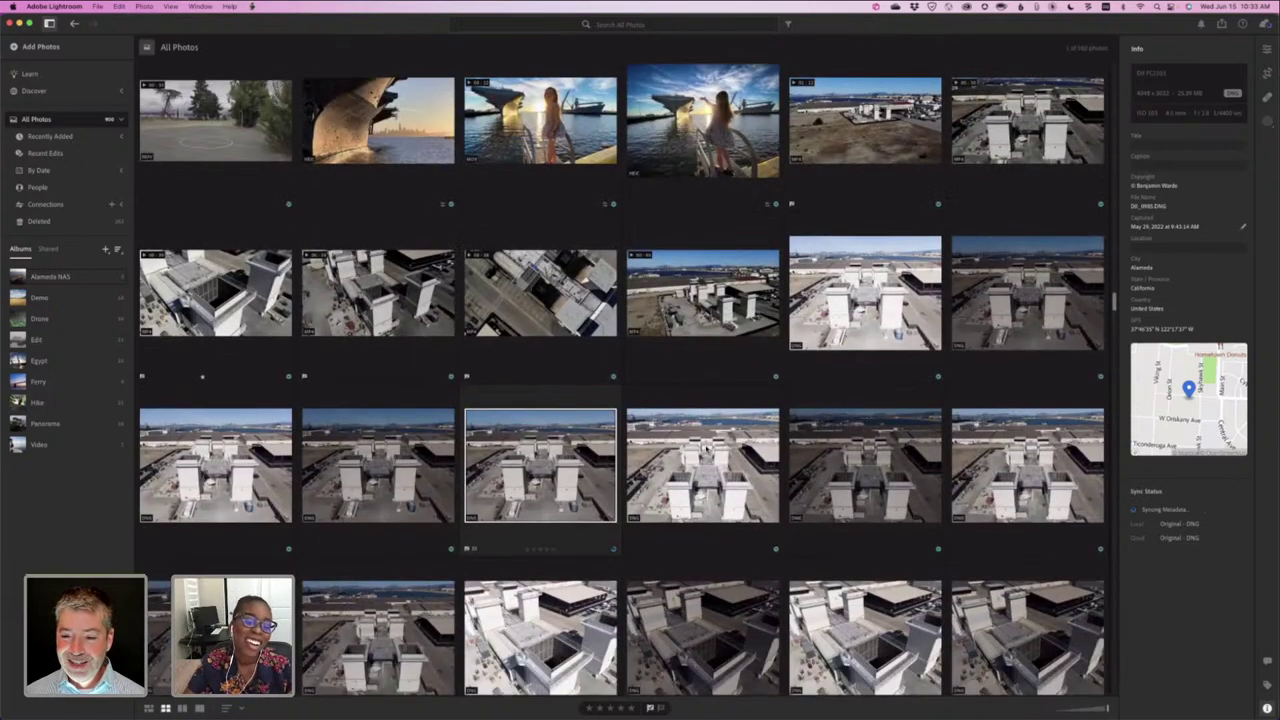
pyautogui.click(1027, 427)
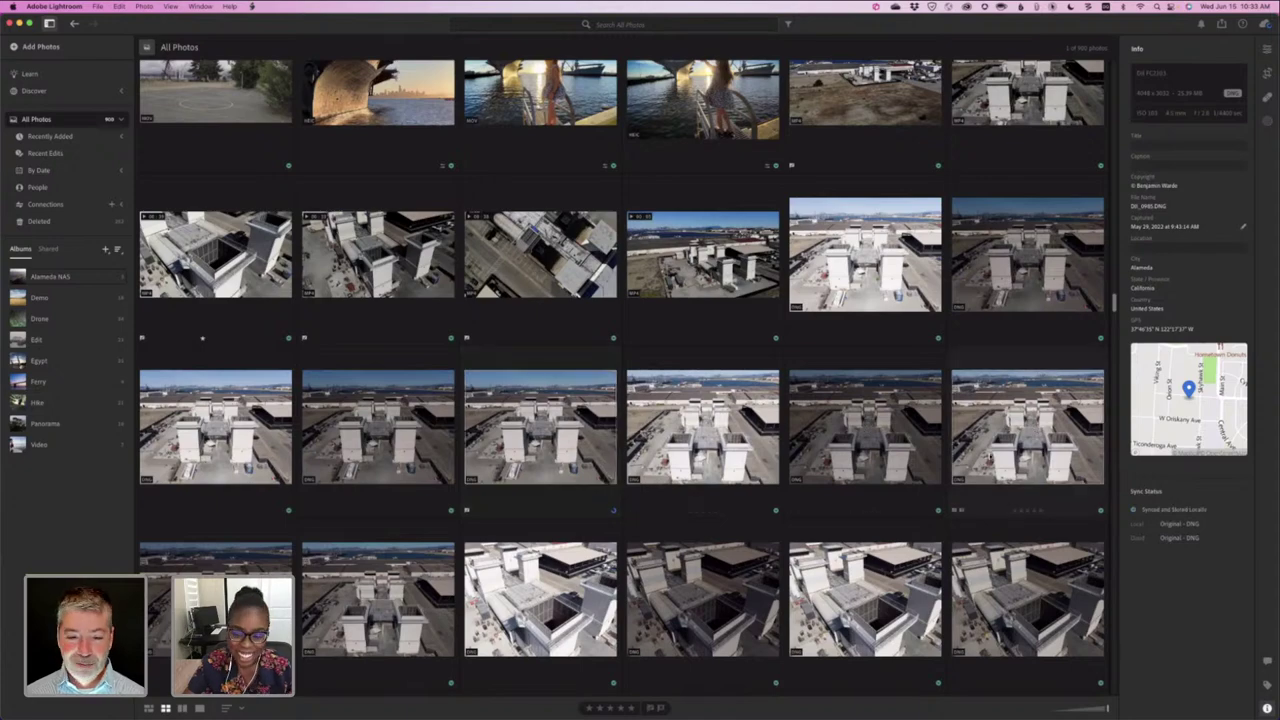
pyautogui.press('p')
pyautogui.scroll(-5, 686, 378)
pyautogui.scroll(-1, 686, 378)
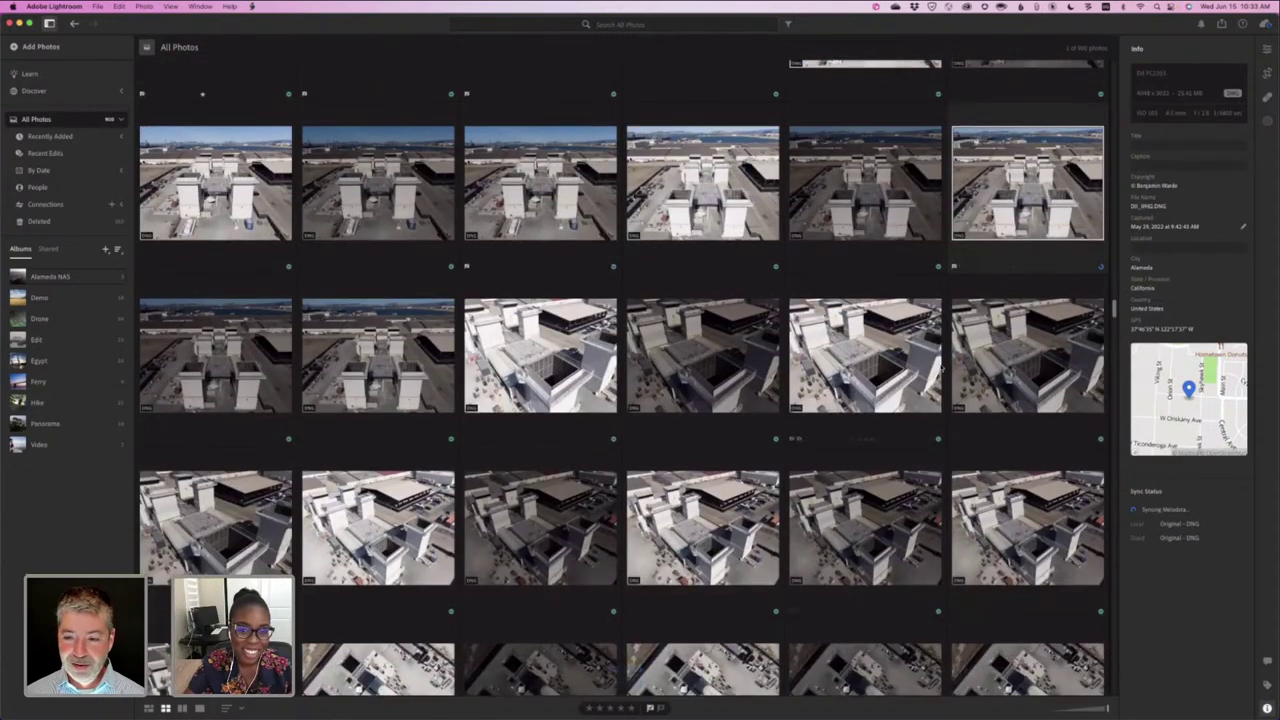
pyautogui.click(877, 371)
pyautogui.press('p')
# - Flag as picks the last straight-down overhead of the towers and the last darker view of the towers seen from behind
pyautogui.scroll(-6, 877, 371)
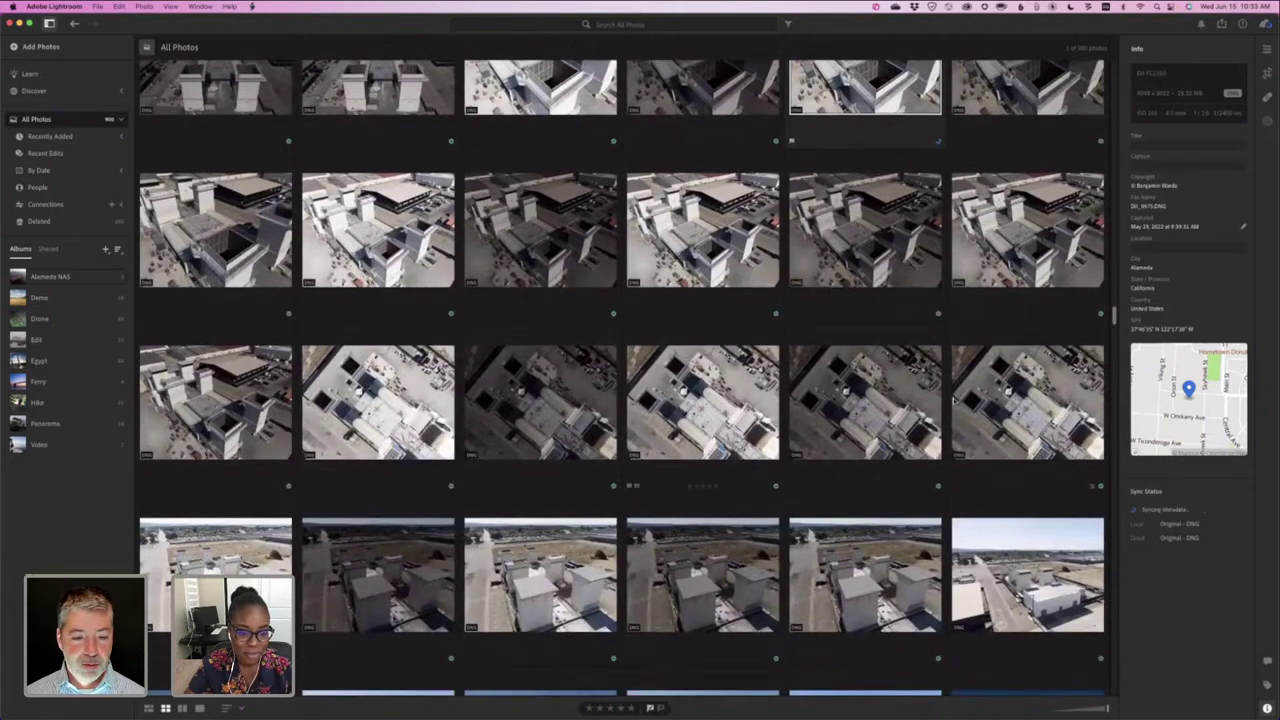
pyautogui.click(1028, 400)
pyautogui.press('p')
pyautogui.scroll(-4, 1028, 400)
pyautogui.scroll(-4, 1028, 400)
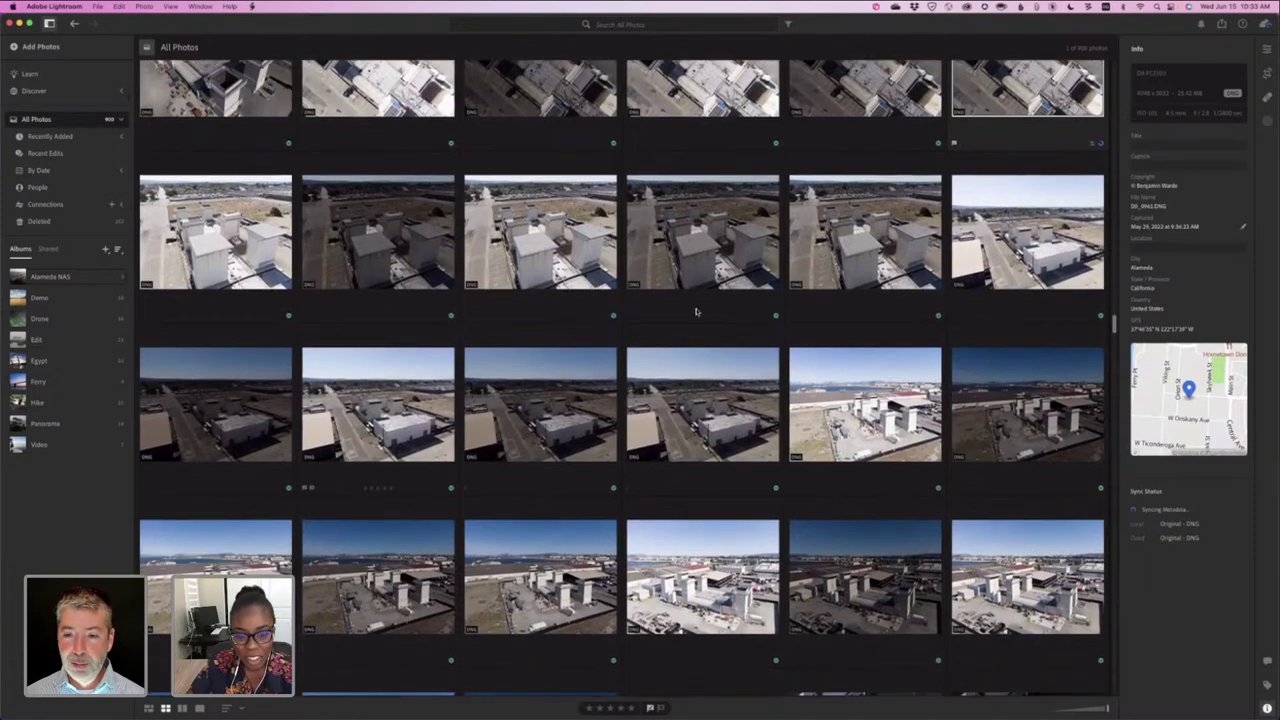
pyautogui.click(865, 232)
pyautogui.press('p')
# - Flag as picks the darker wide shot of the towers with the bay behind and the first bright overhead photo of the ferry boats
pyautogui.scroll(-4, 865, 232)
pyautogui.click(370, 414)
pyautogui.press('p')
pyautogui.scroll(-3, 390, 402)
pyautogui.scroll(-4, 390, 402)
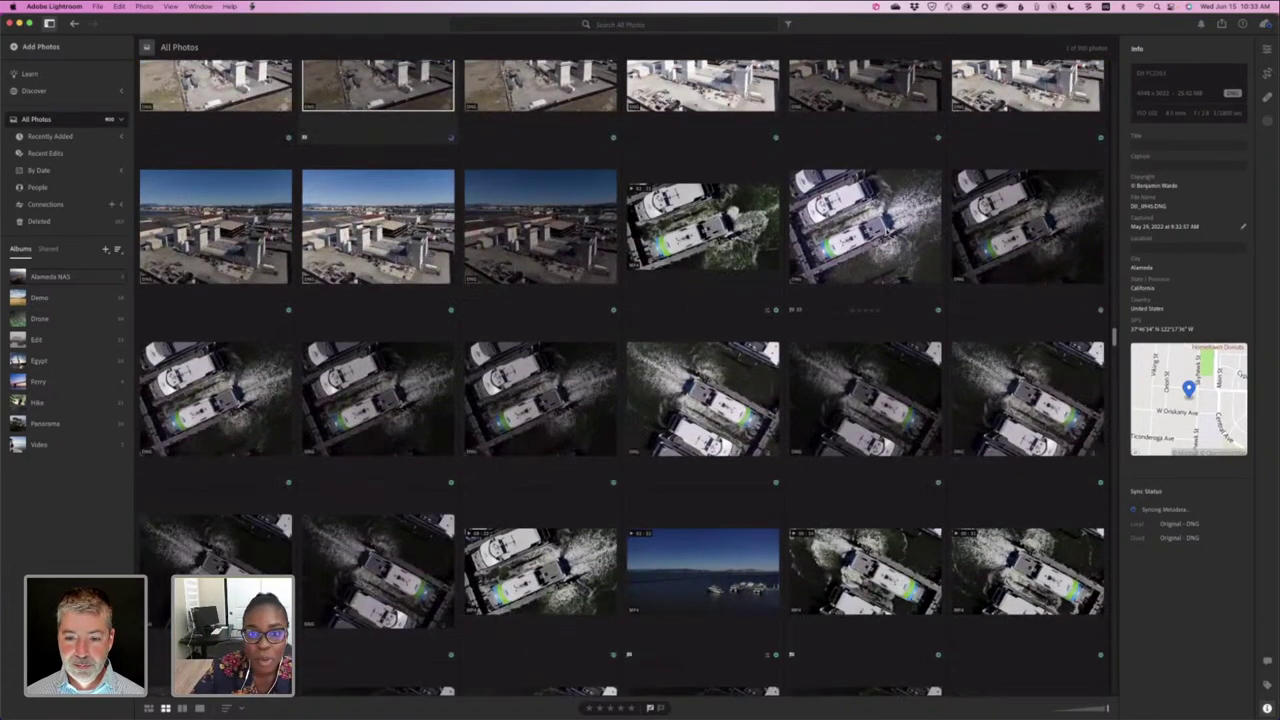
pyautogui.click(865, 227)
# - Flag as picks the middle shot of the last ferry wake series and a dark marina view with sun glare on the water
pyautogui.scroll(-3, 620, 370)
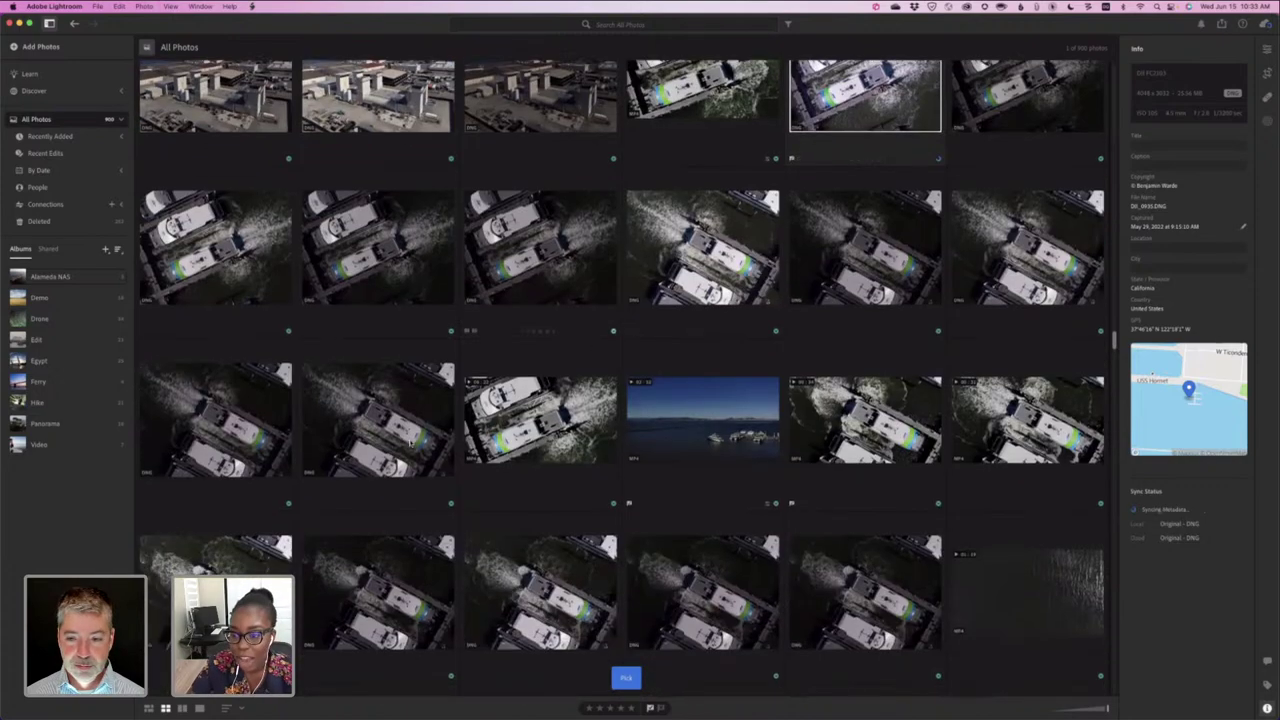
pyautogui.scroll(-3, 669, 486)
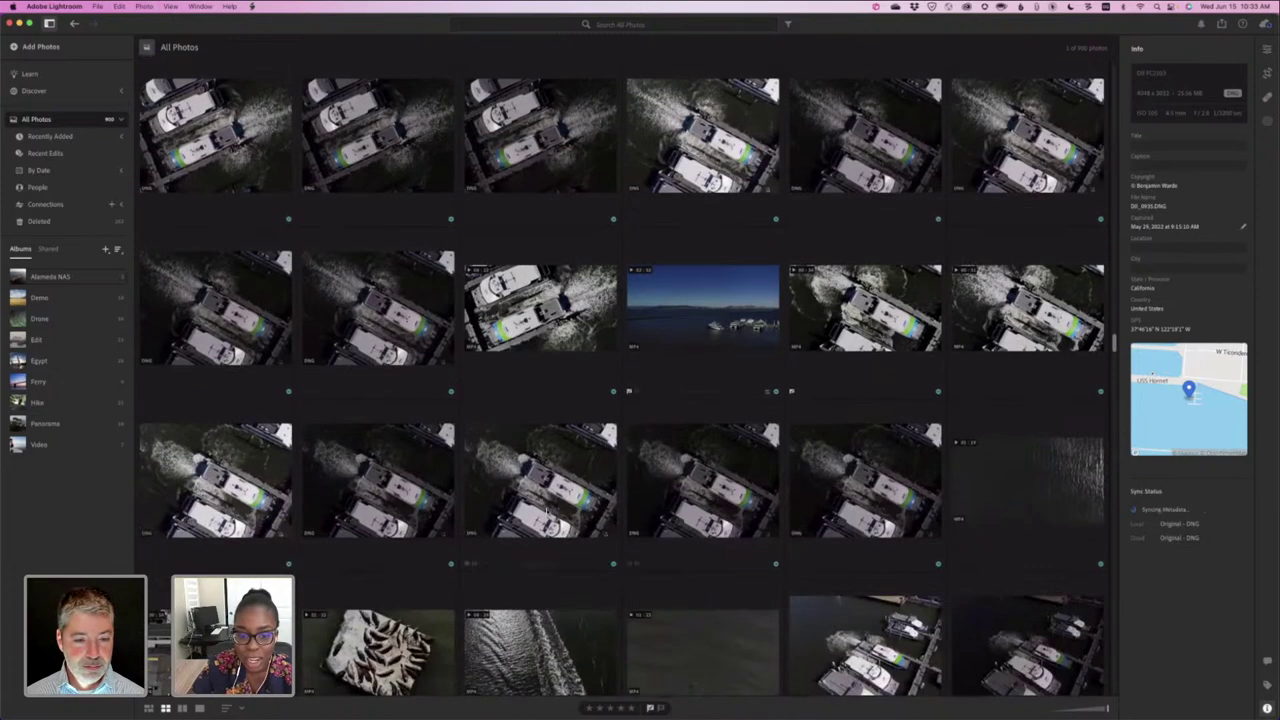
pyautogui.click(549, 490)
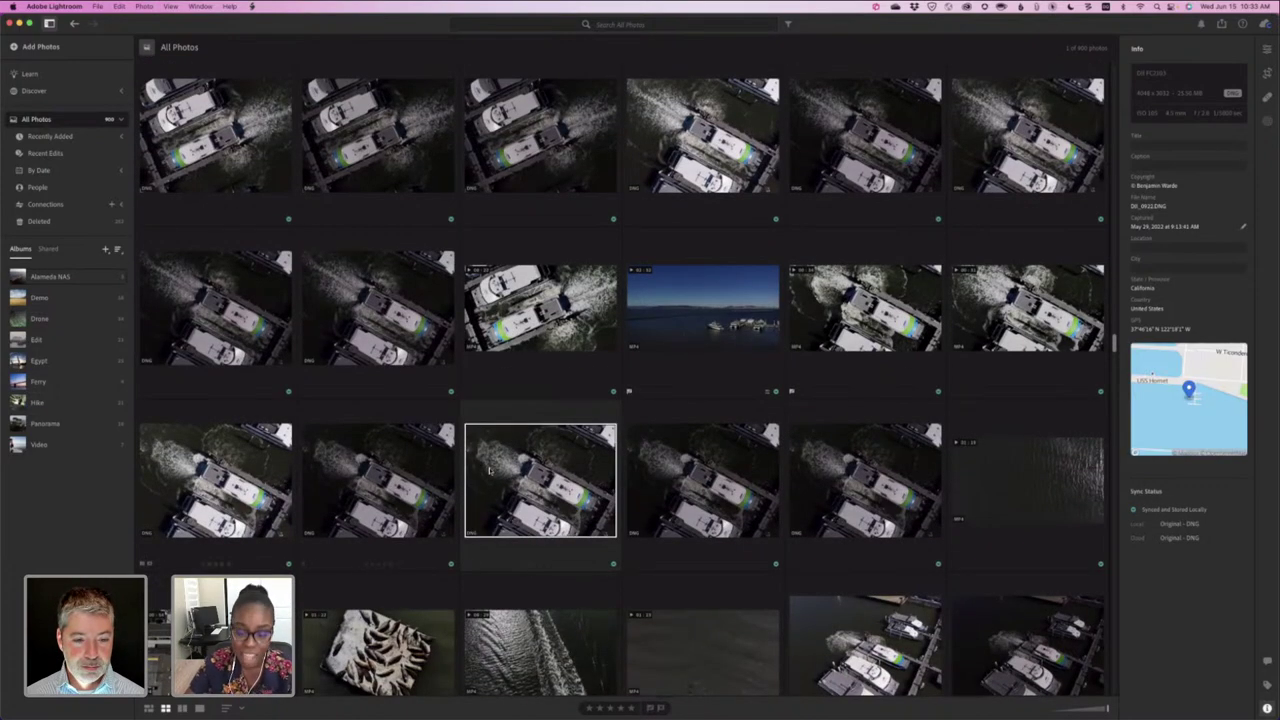
pyautogui.scroll(-3, 640, 692)
pyautogui.scroll(-5, 488, 467)
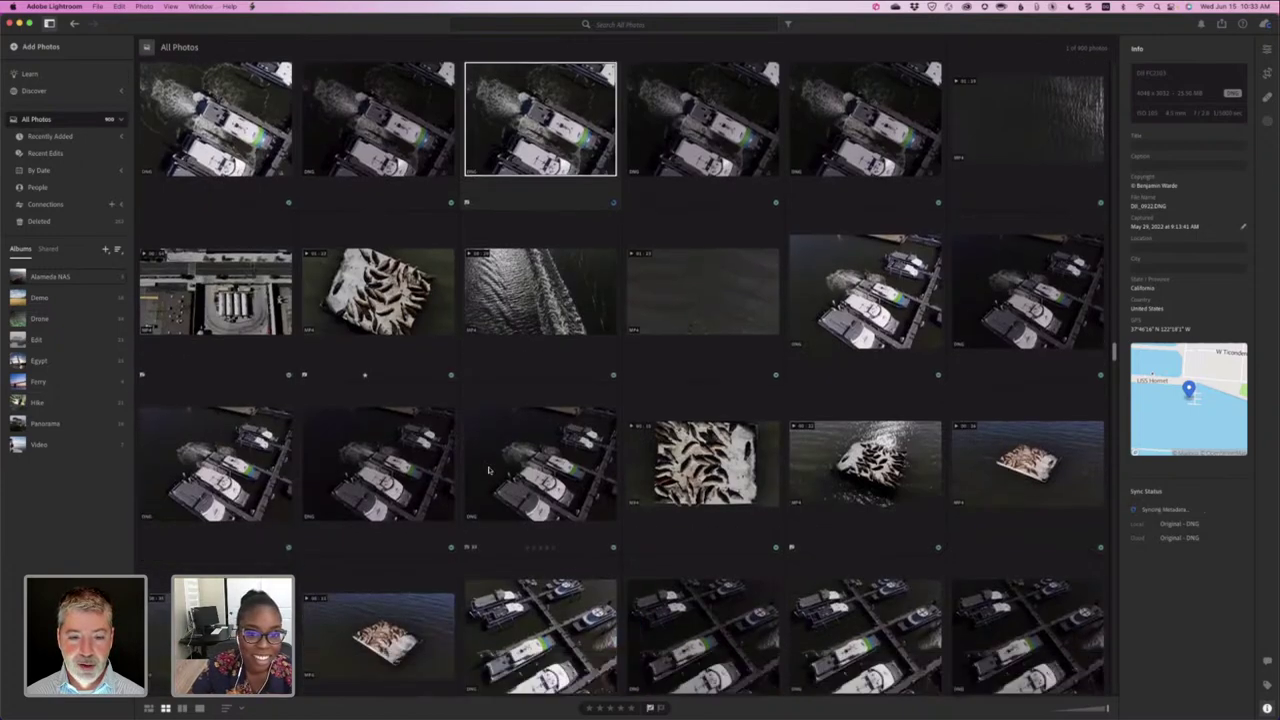
pyautogui.scroll(-3, 488, 467)
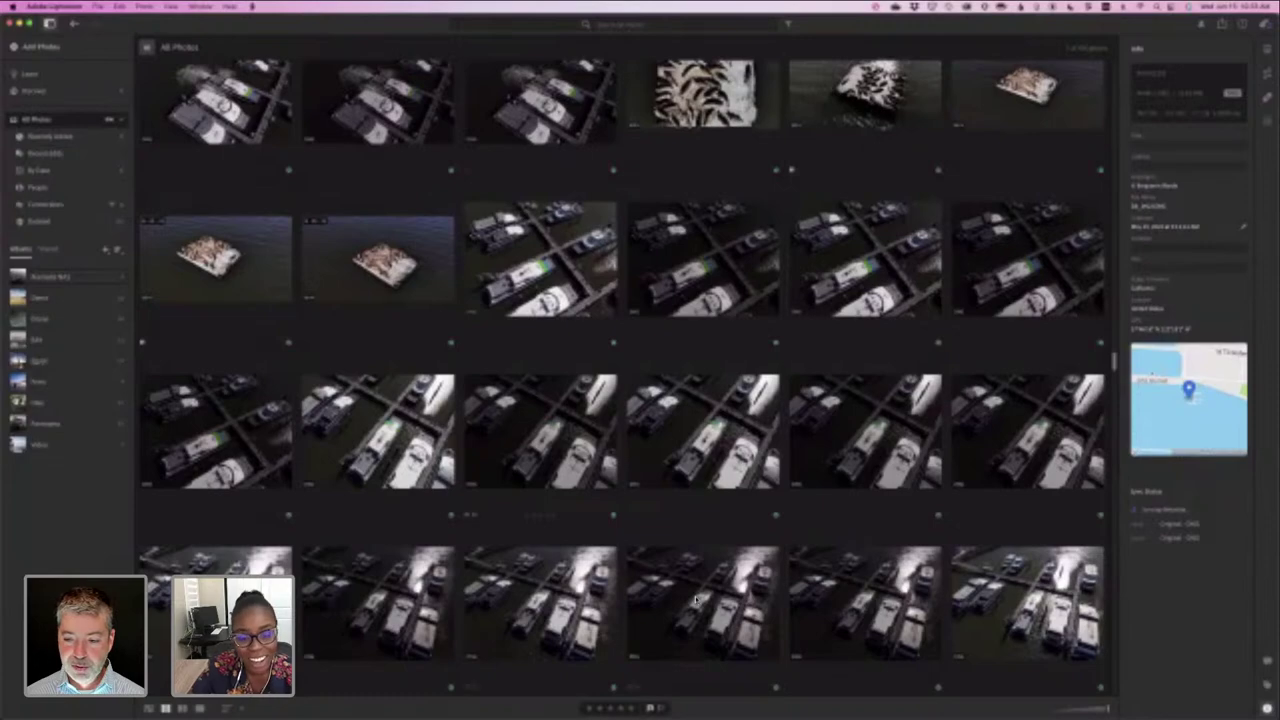
pyautogui.click(696, 598)
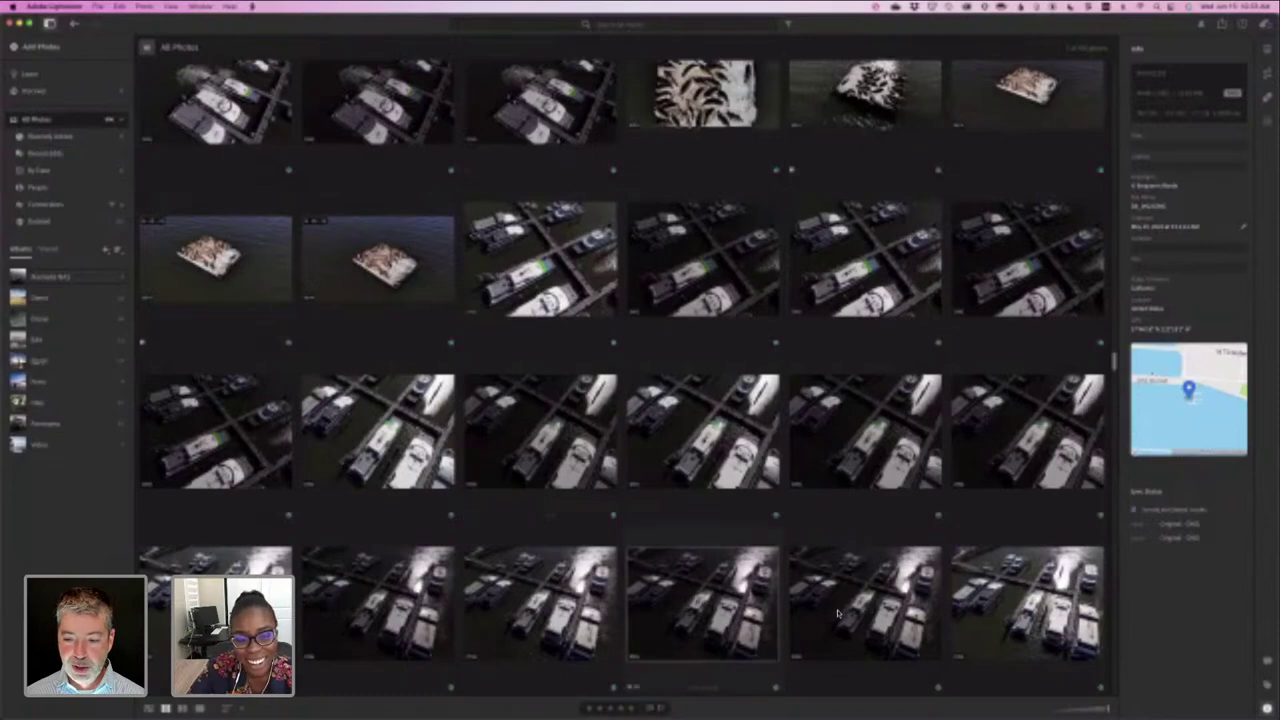
# - Check the first overhead of the seal raft enlarged and flag it as a pick, along with the first raft shot with sun glare
pyautogui.scroll(-2, 839, 610)
pyautogui.scroll(-10, 839, 610)
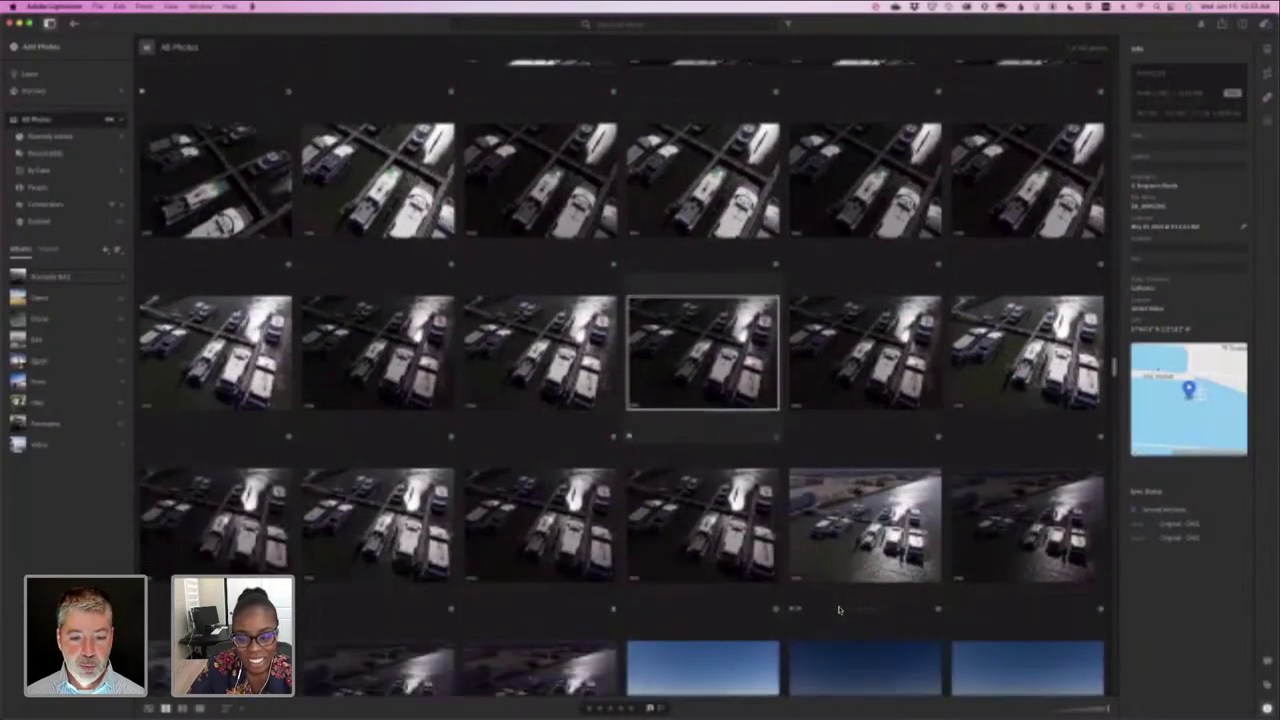
pyautogui.scroll(-2, 838, 610)
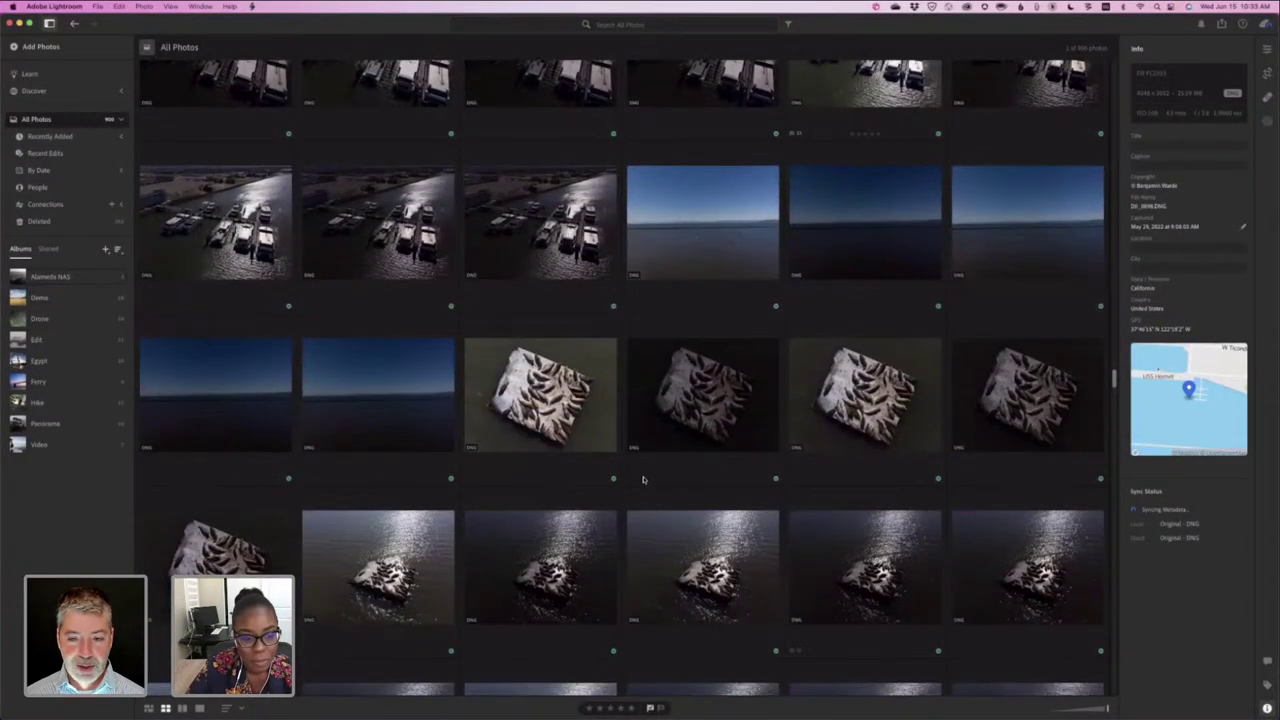
pyautogui.doubleClick(527, 397)
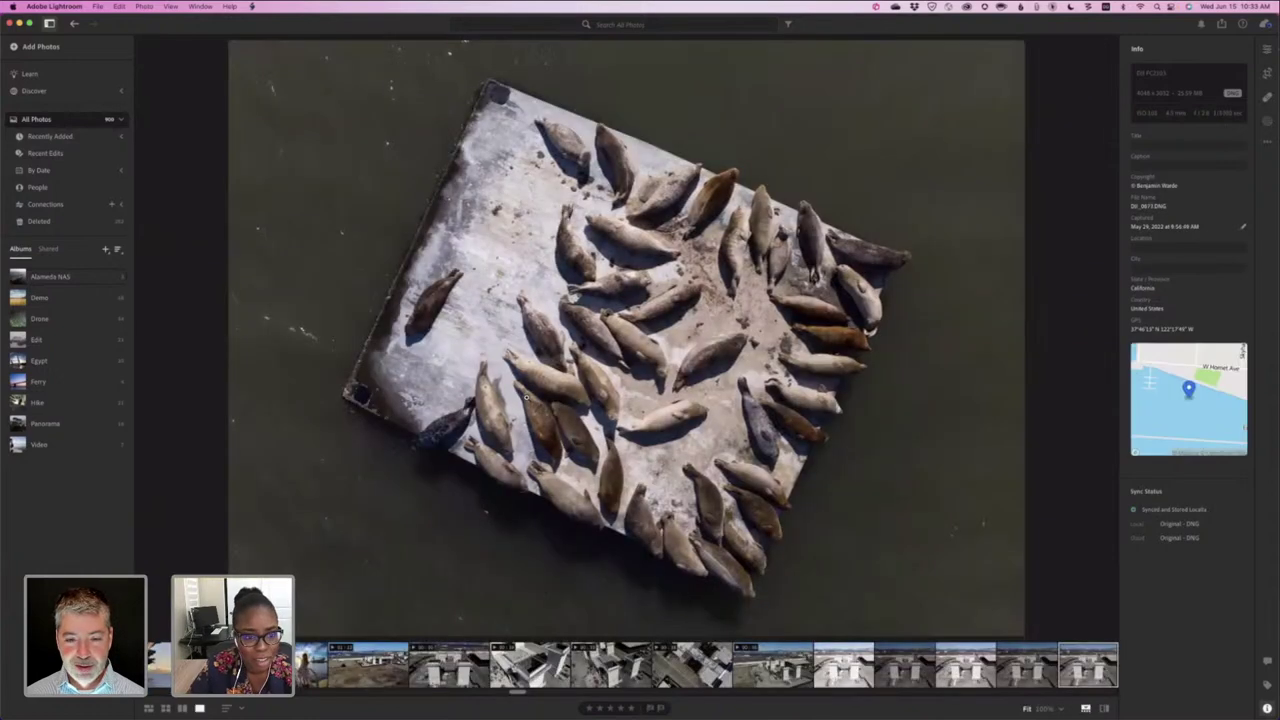
pyautogui.press('p')
pyautogui.press('g')
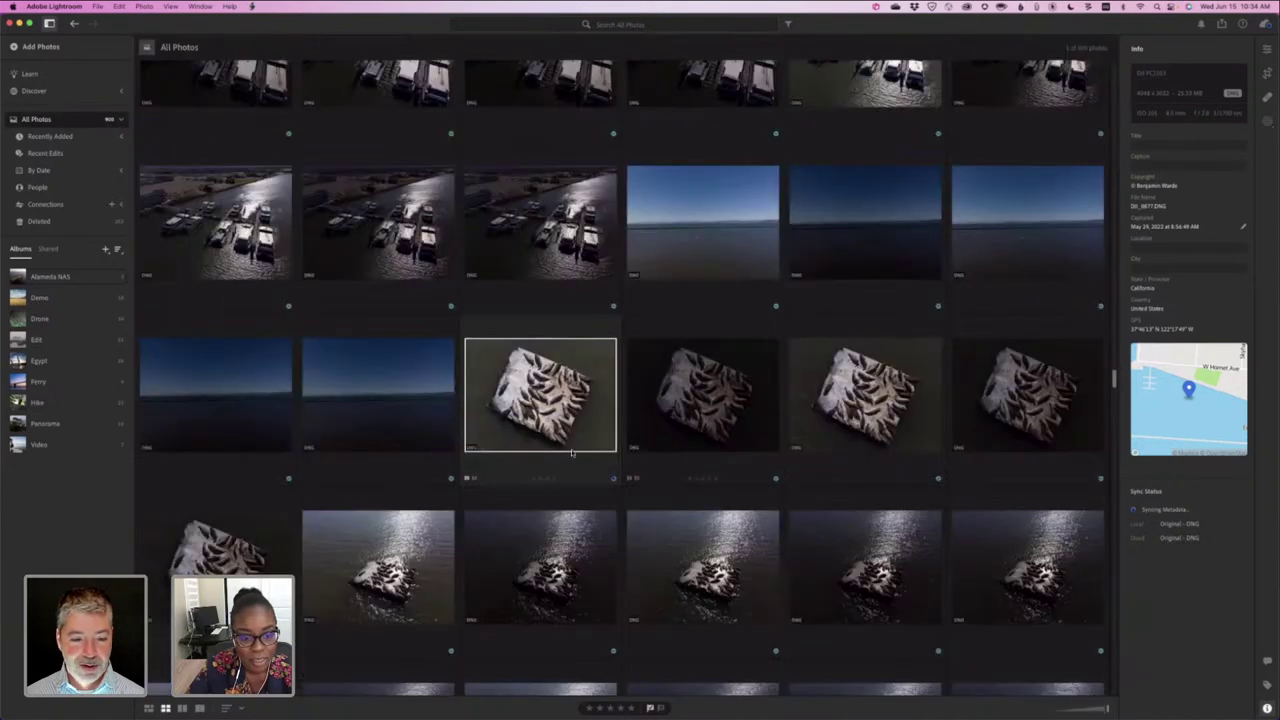
pyautogui.scroll(-1, 616, 432)
pyautogui.click(388, 540)
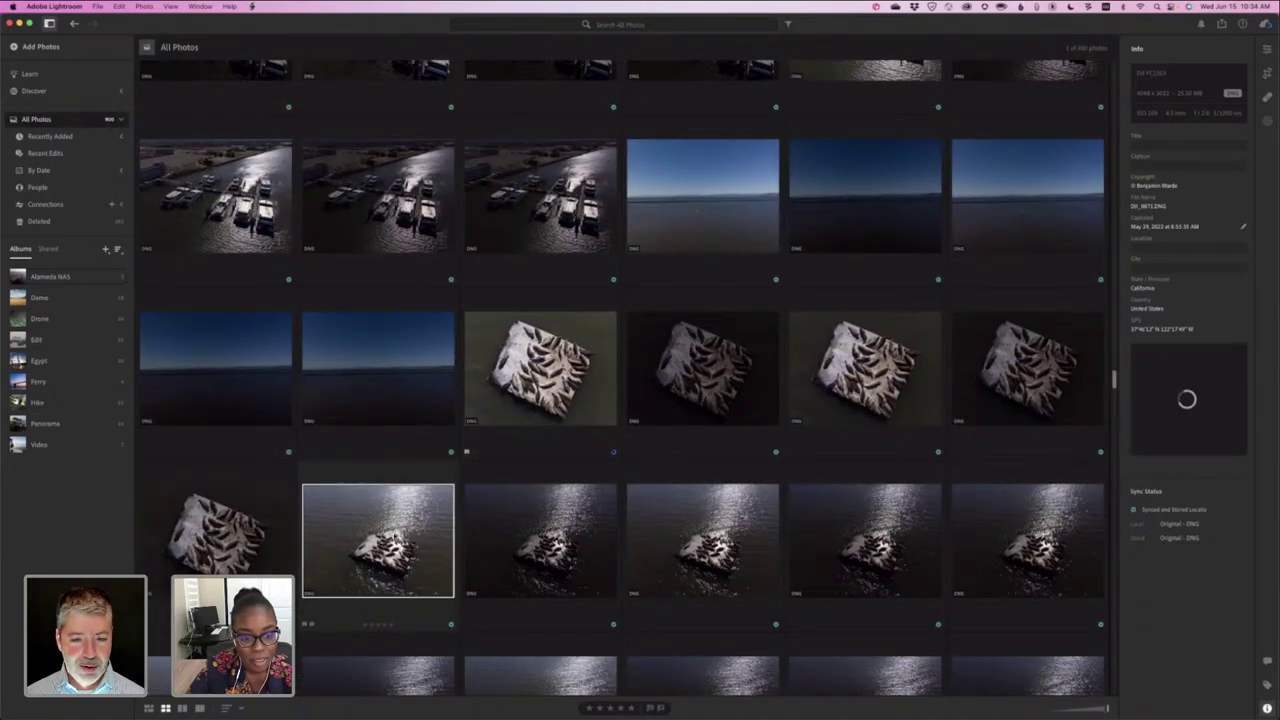
pyautogui.press('p')
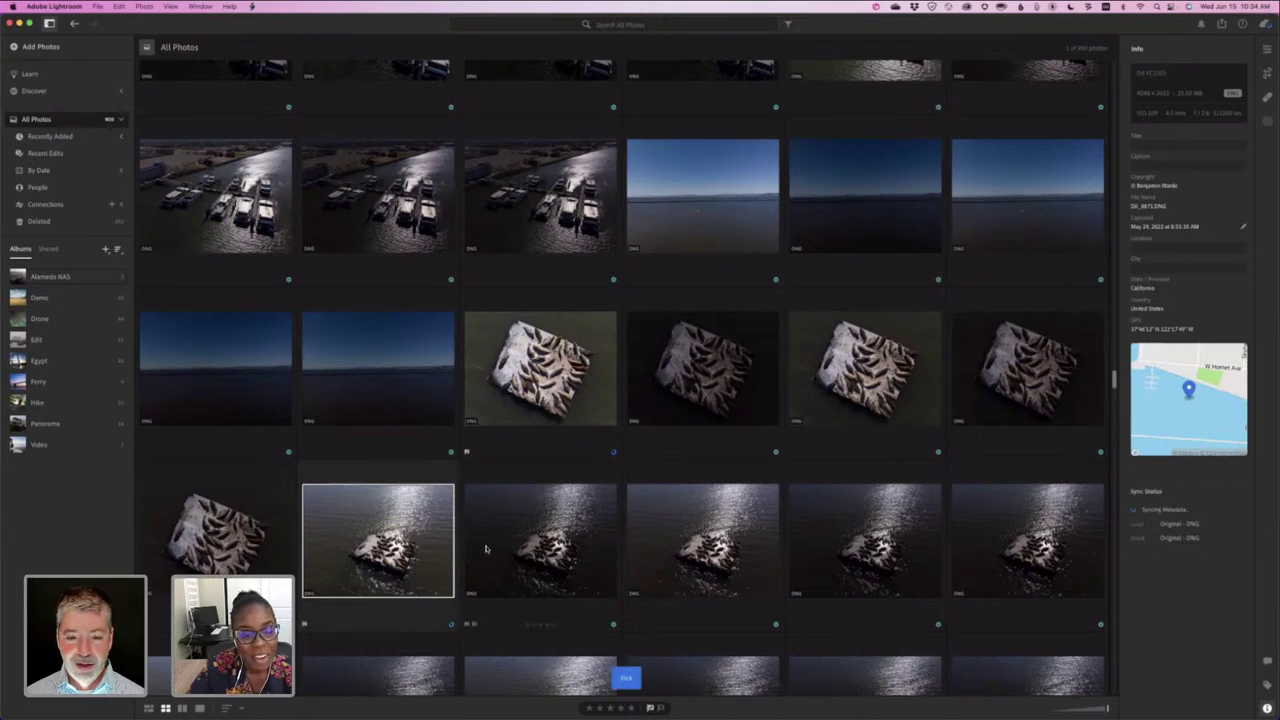
# - Flag as picks the closest angled shot of the seal raft and the most distant shot from the same series
pyautogui.scroll(-5, 486, 548)
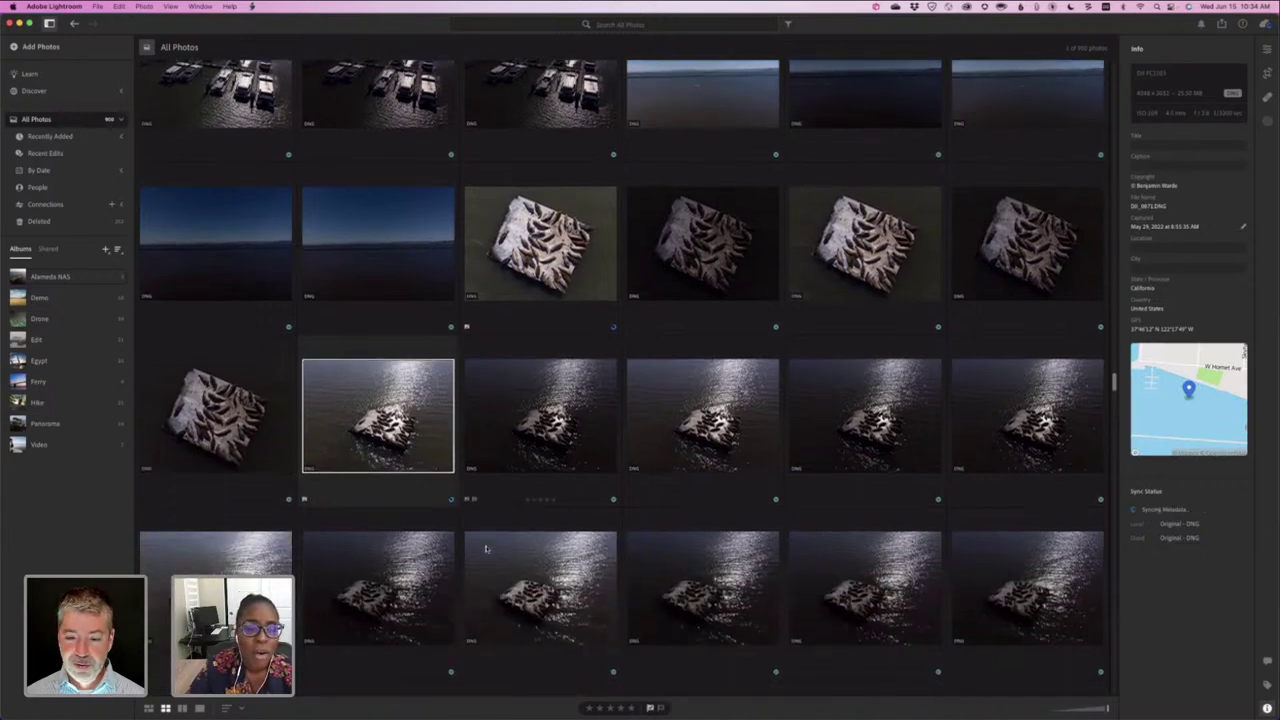
pyautogui.scroll(-8, 486, 548)
pyautogui.scroll(-3, 486, 548)
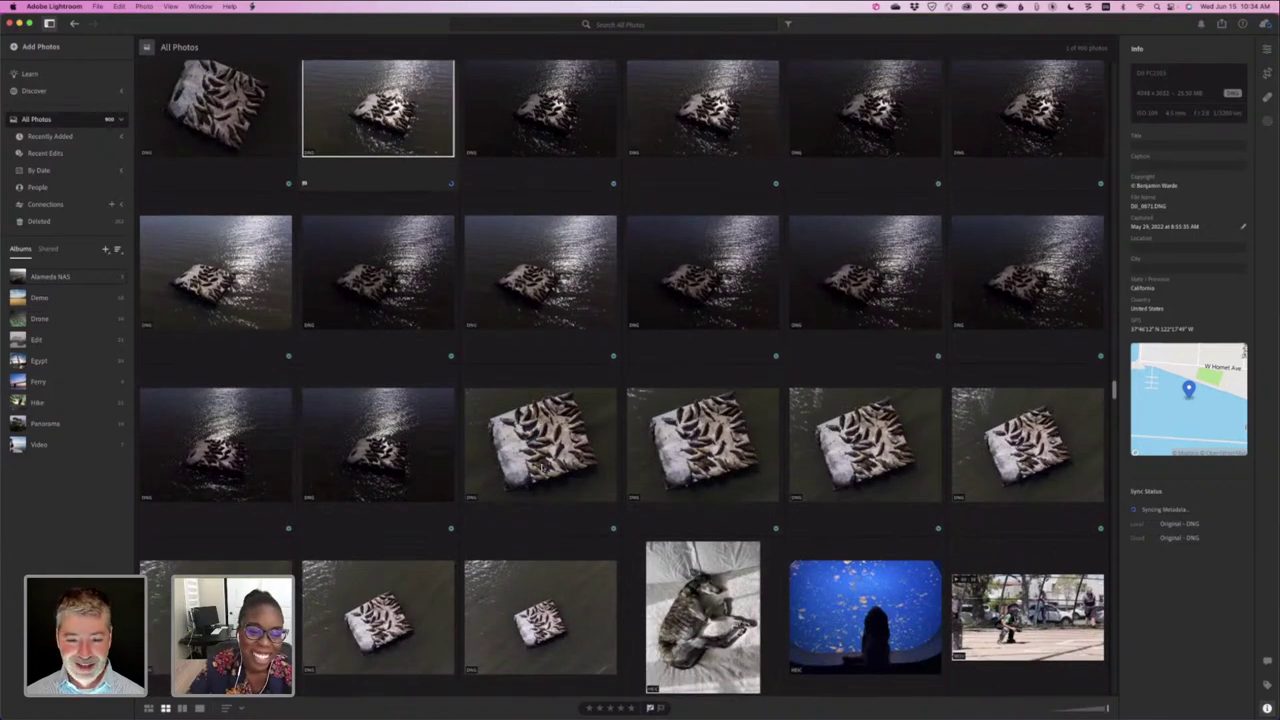
pyautogui.scroll(-1, 544, 468)
pyautogui.click(541, 428)
pyautogui.press('p')
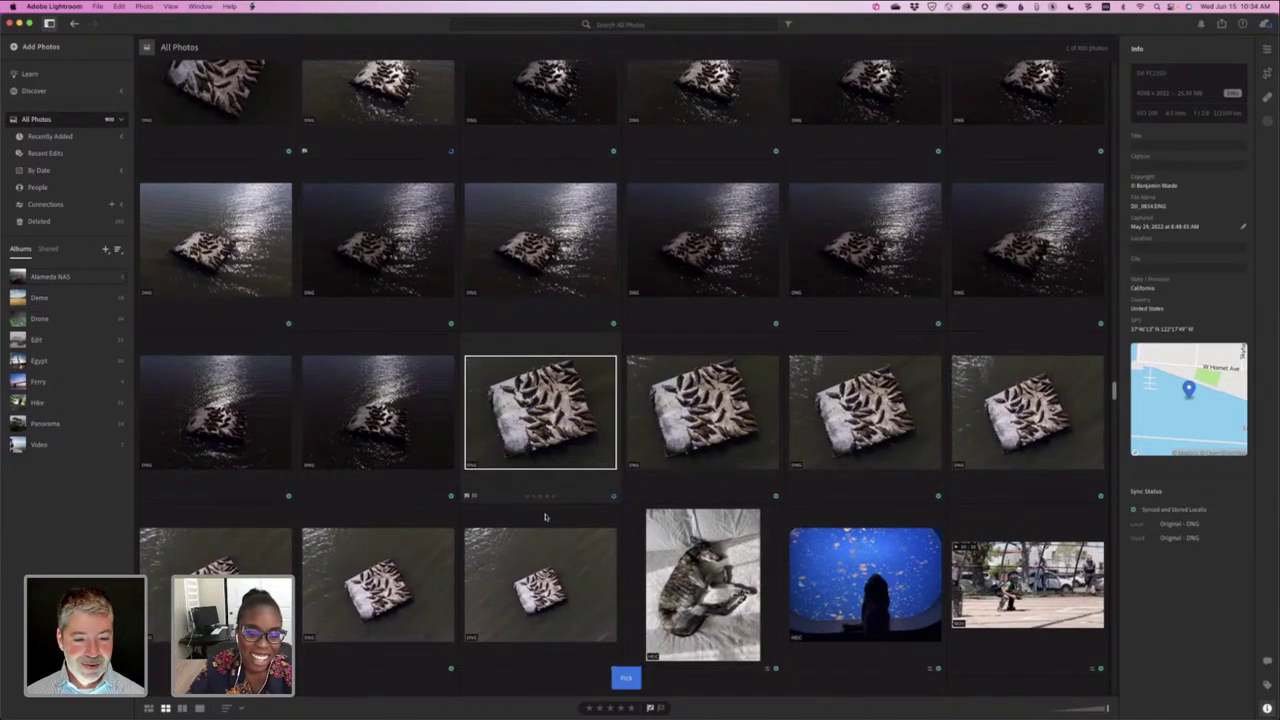
pyautogui.scroll(-2, 541, 428)
pyautogui.press('Down')
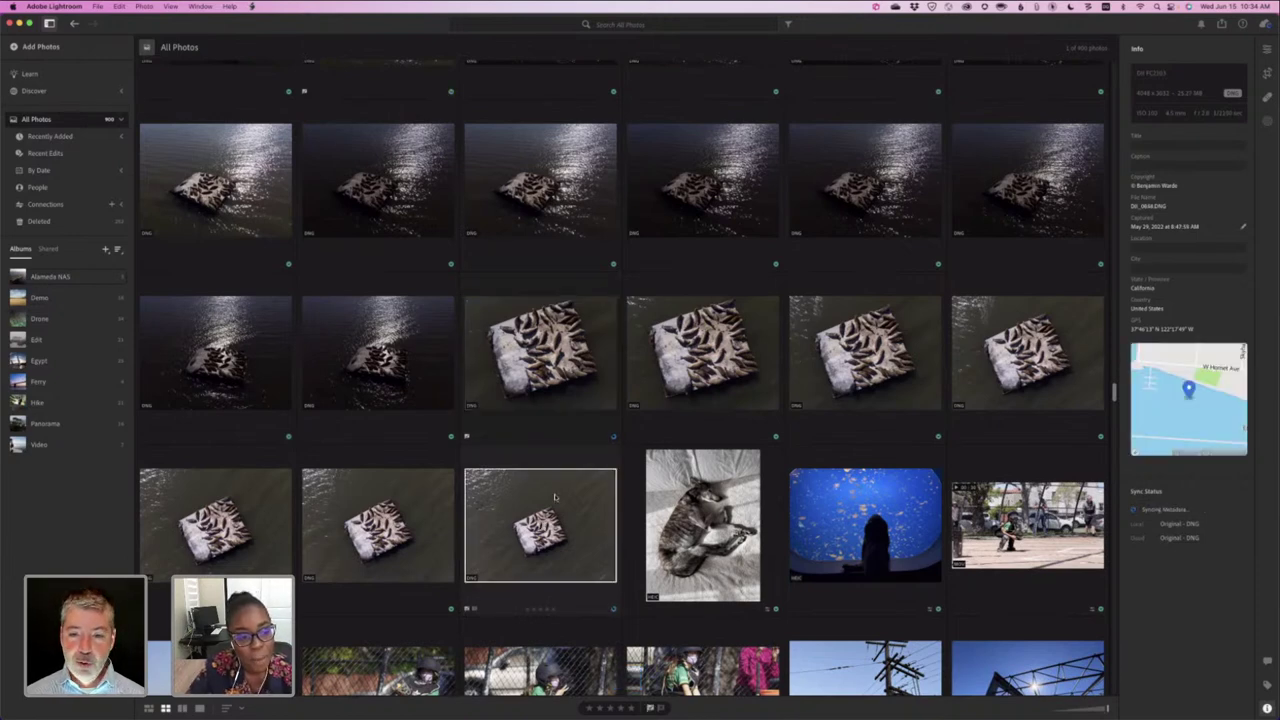
# - Review the seal raft and marina photos again, going back through the library to the ferry wake series
pyautogui.scroll(3, 555, 497)
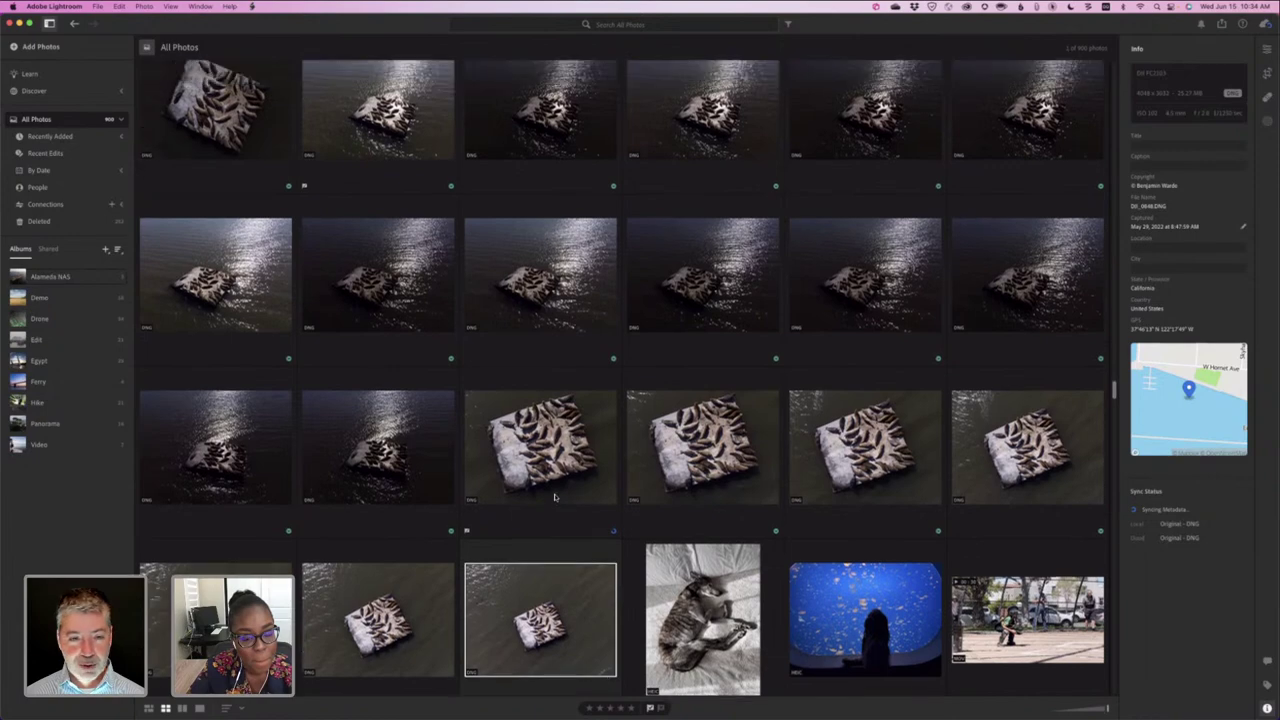
pyautogui.scroll(8, 555, 497)
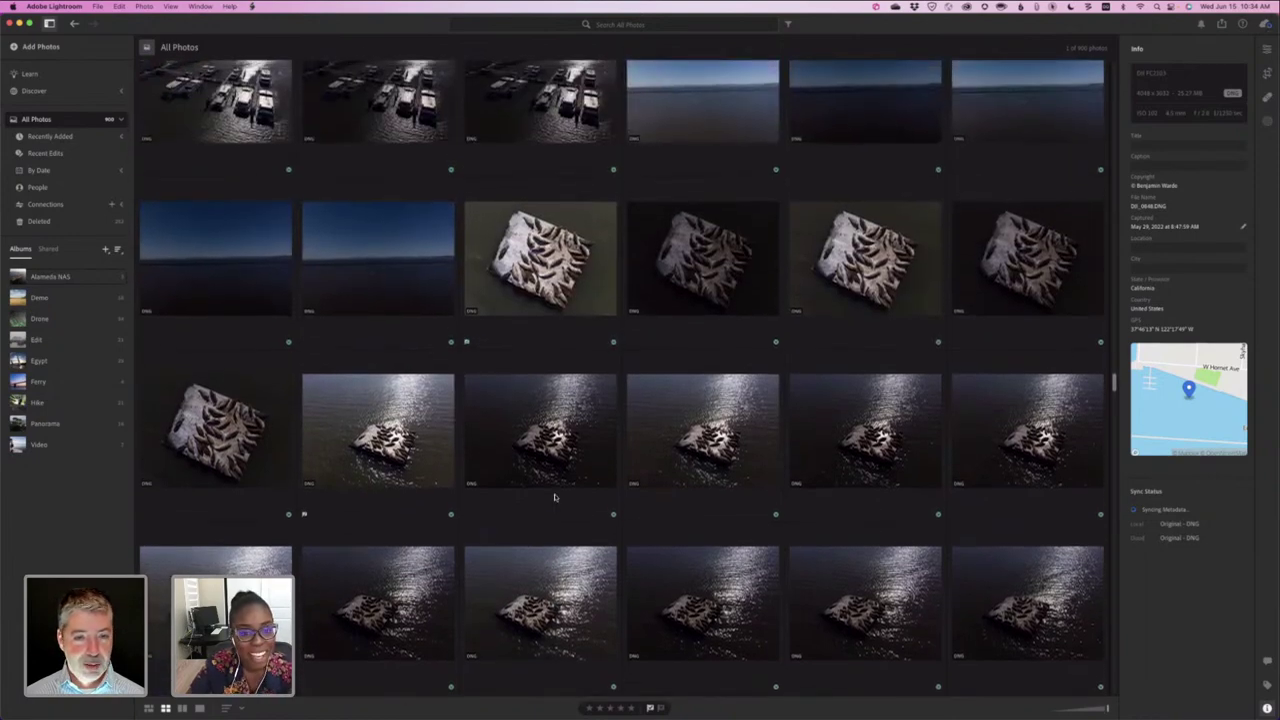
pyautogui.scroll(10, 555, 497)
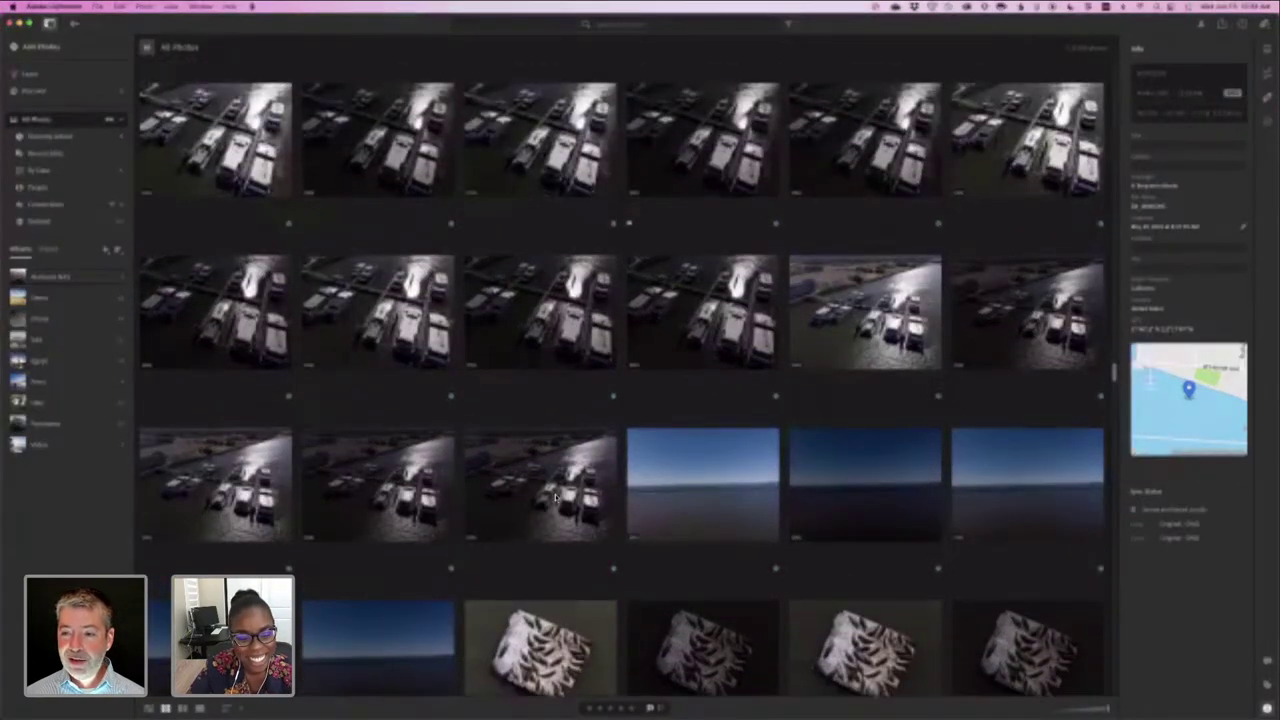
pyautogui.scroll(10, 555, 497)
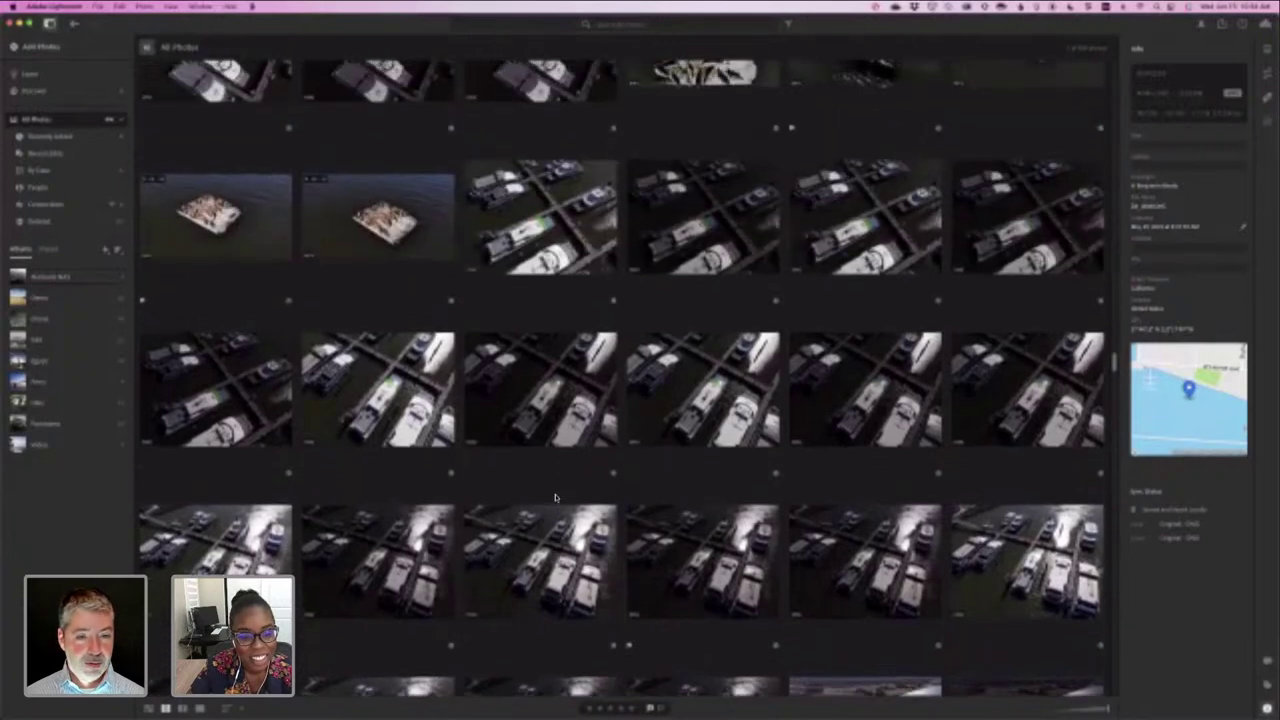
pyautogui.scroll(5, 555, 497)
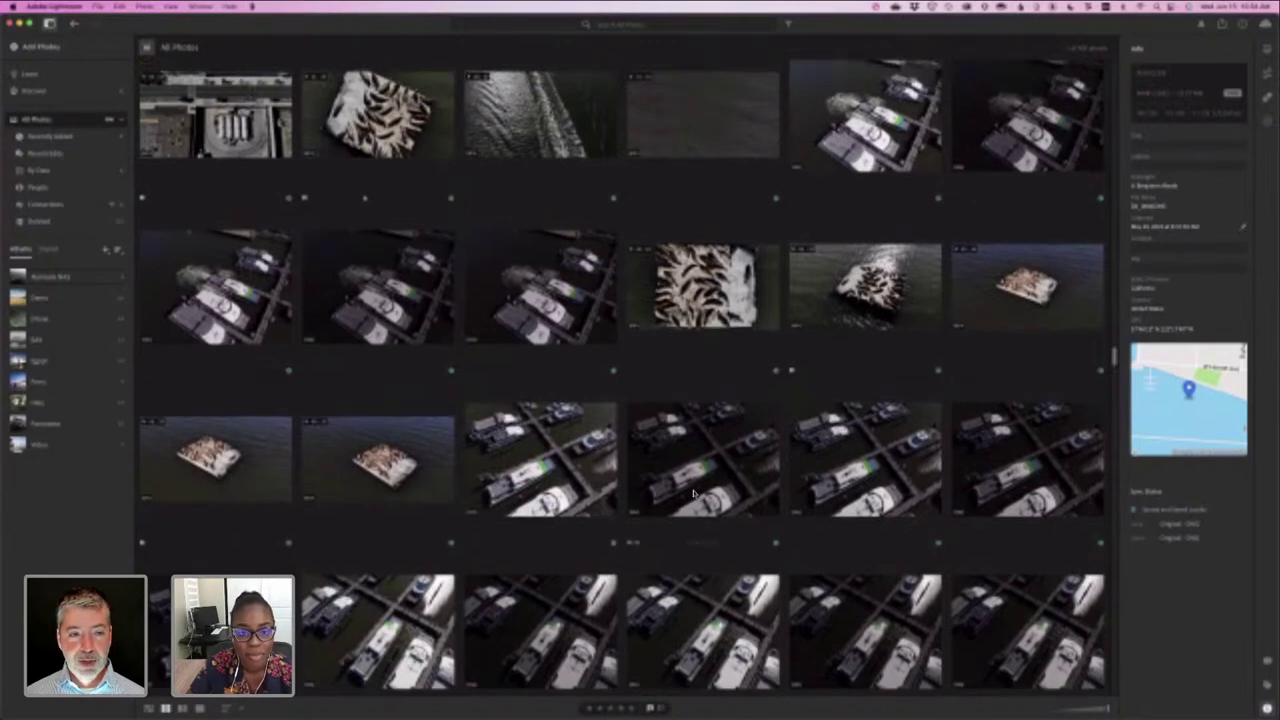
pyautogui.scroll(4, 693, 492)
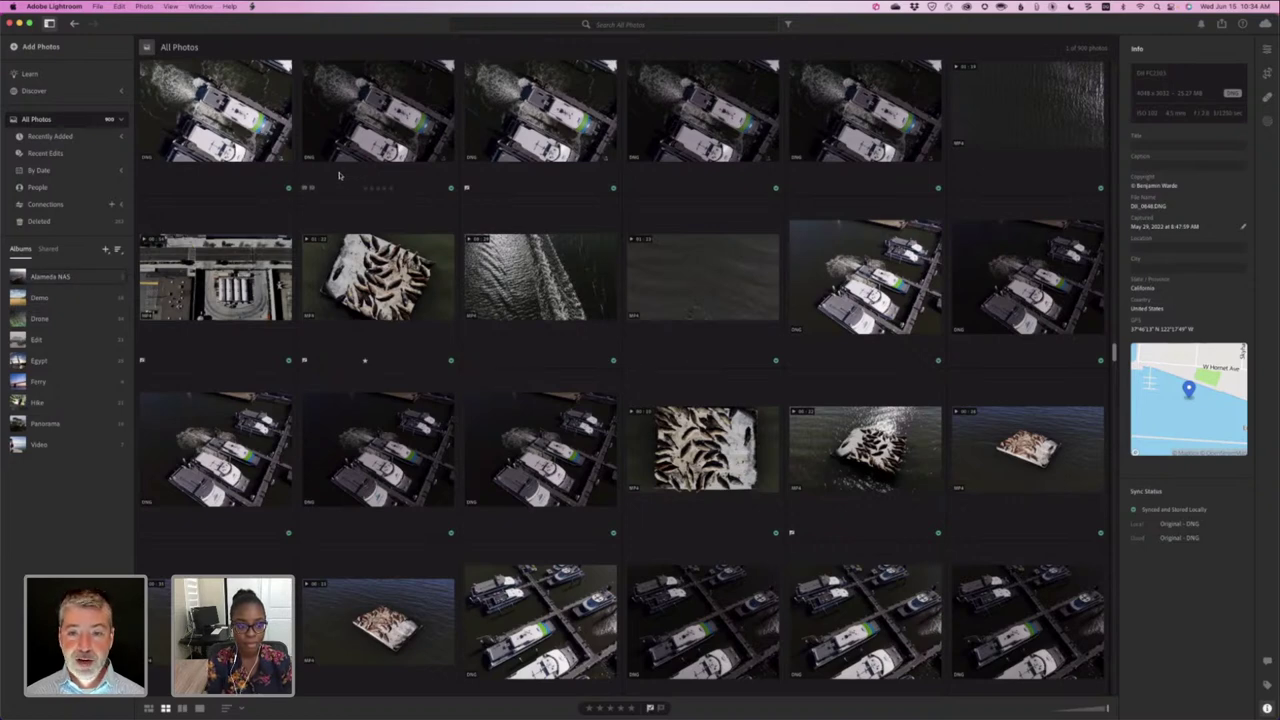
# - Look through the available location and camera filters, and filter the whole library to show only picked photos
pyautogui.click(787, 24)
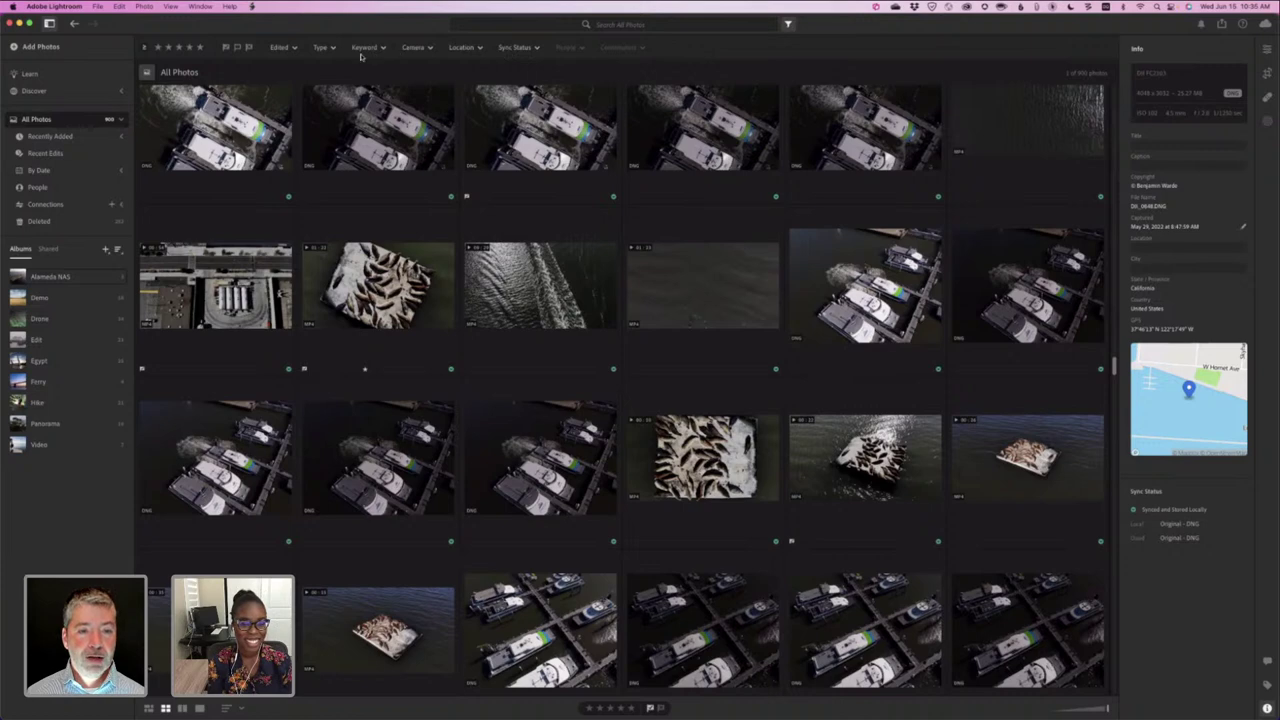
pyautogui.click(478, 48)
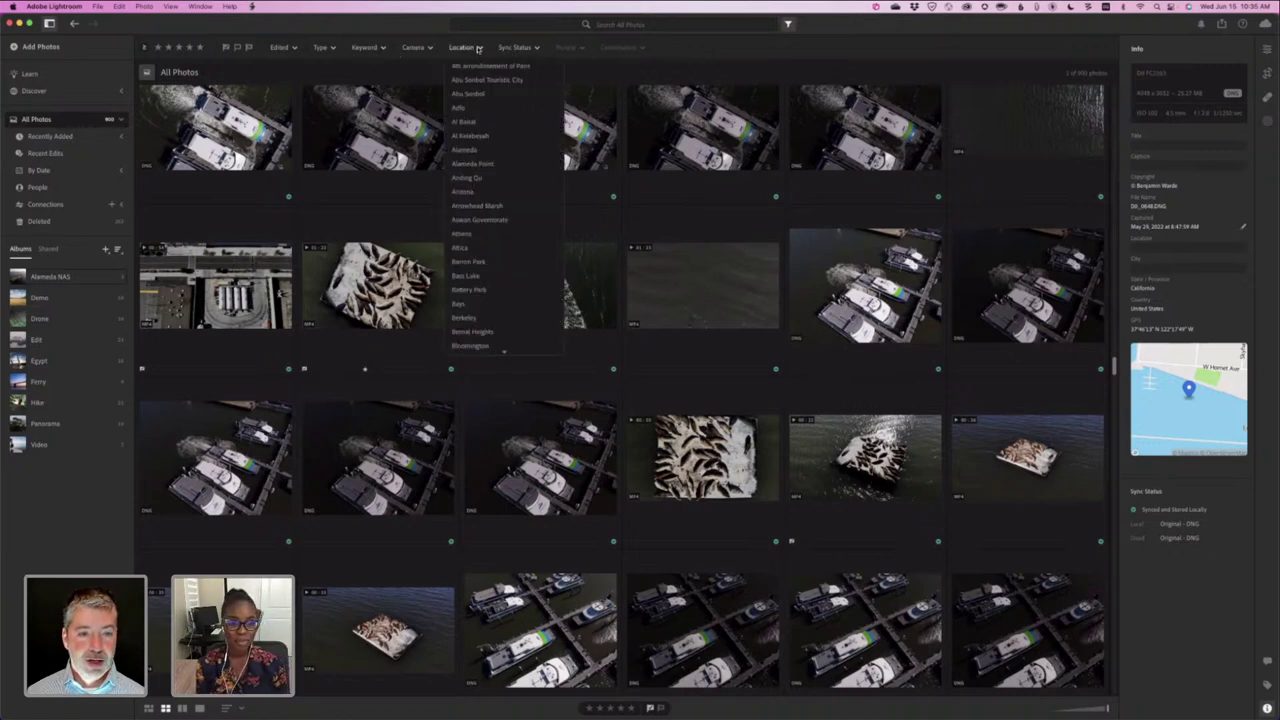
pyautogui.click(478, 48)
pyautogui.click(421, 49)
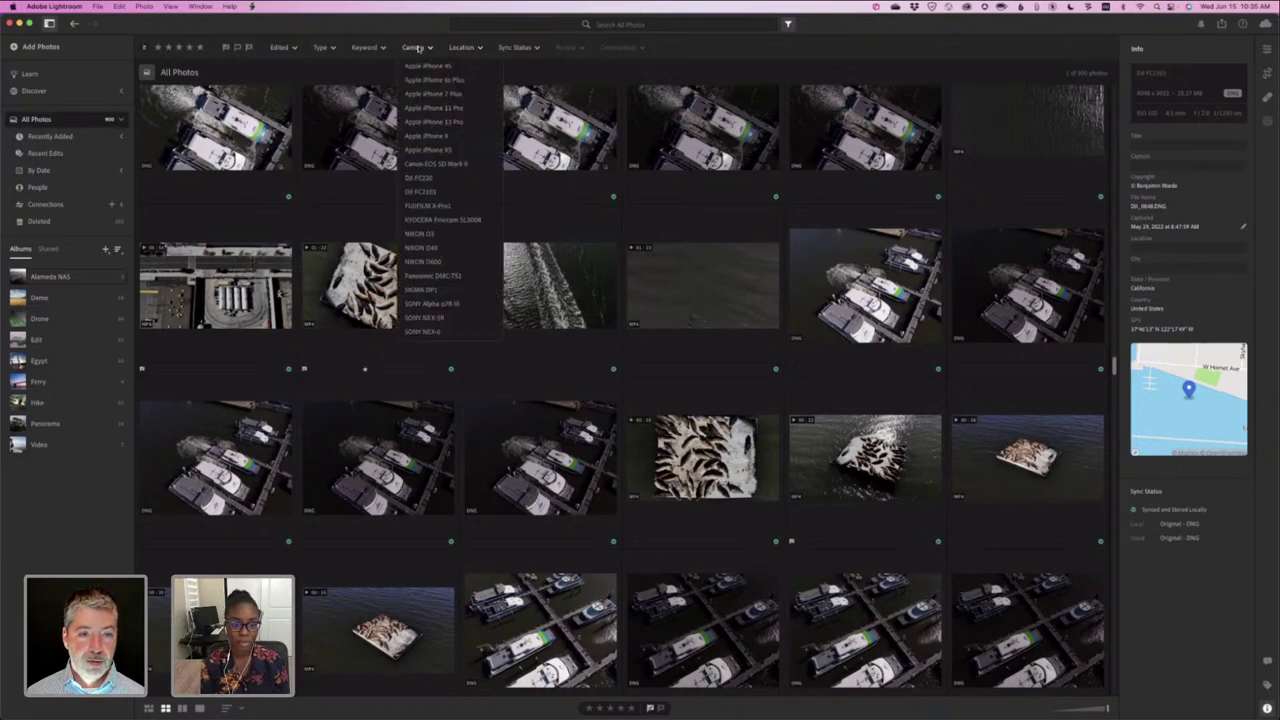
pyautogui.click(420, 48)
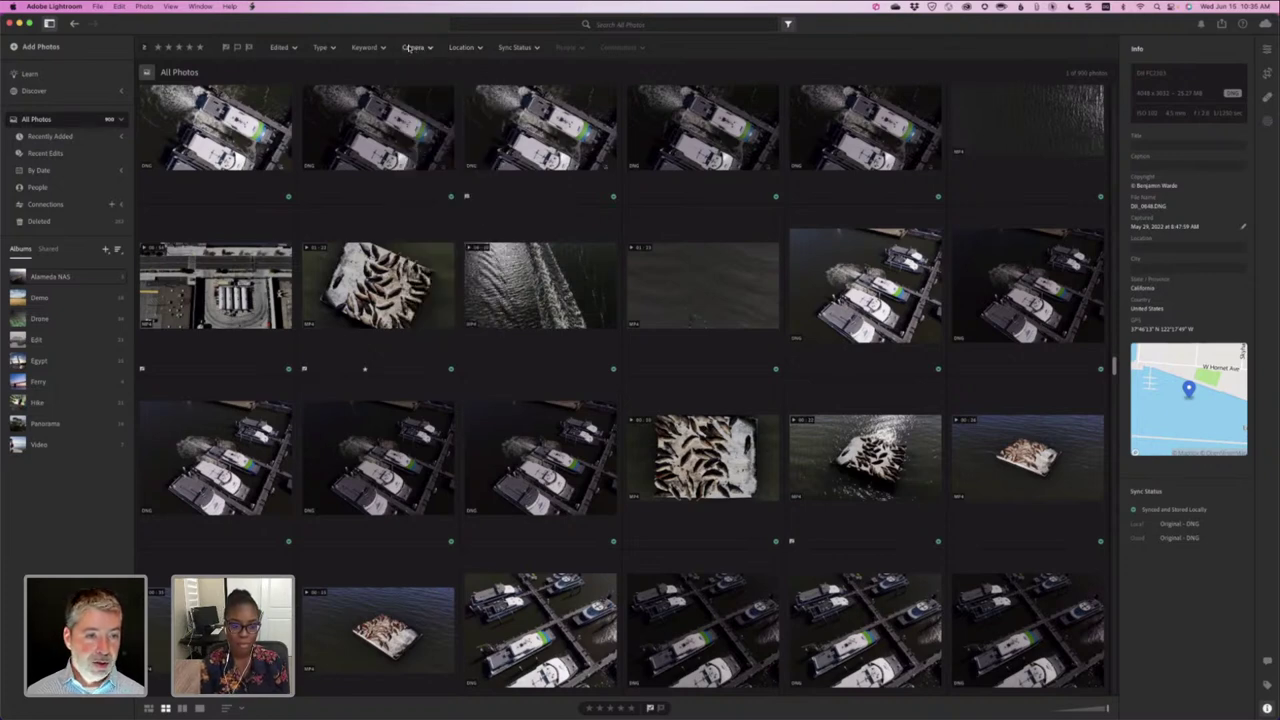
pyautogui.click(226, 48)
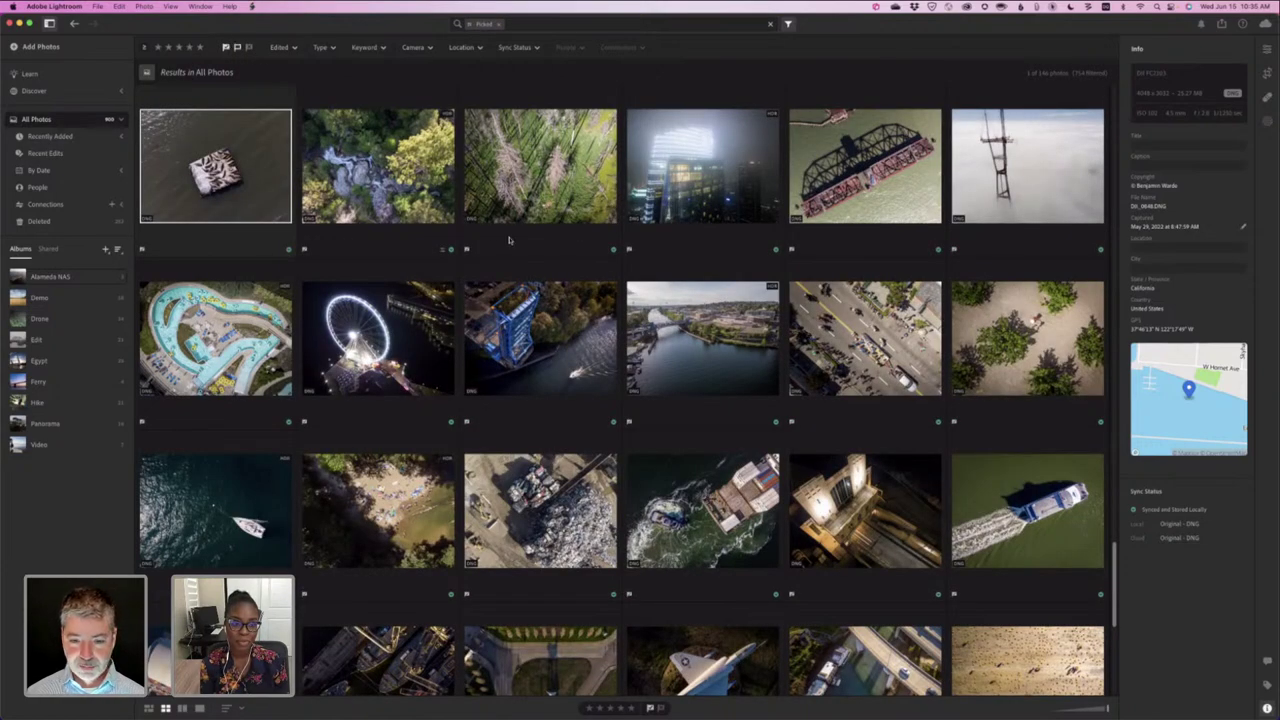
# - Select all Alameda picks from the first aircraft carrier photo through the last seal raft shot and add them to the Alameda NAS album
pyautogui.scroll(-2, 665, 392)
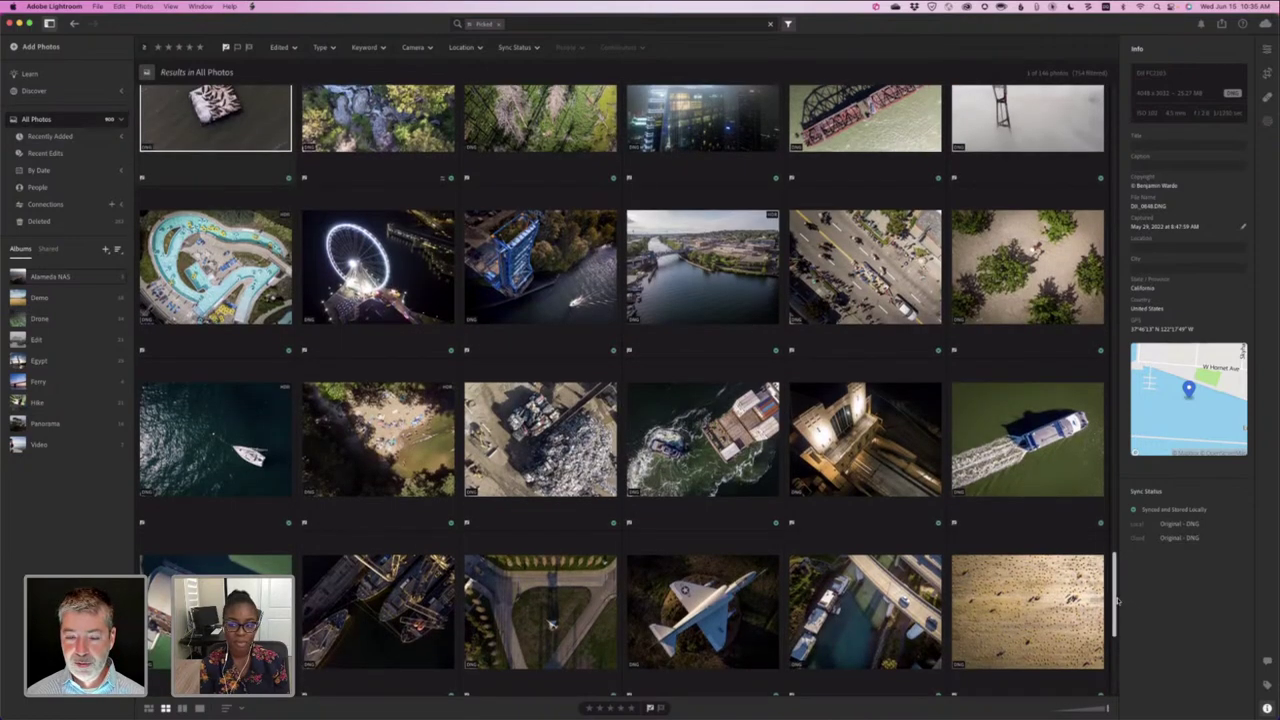
pyautogui.scroll(2, 1116, 567)
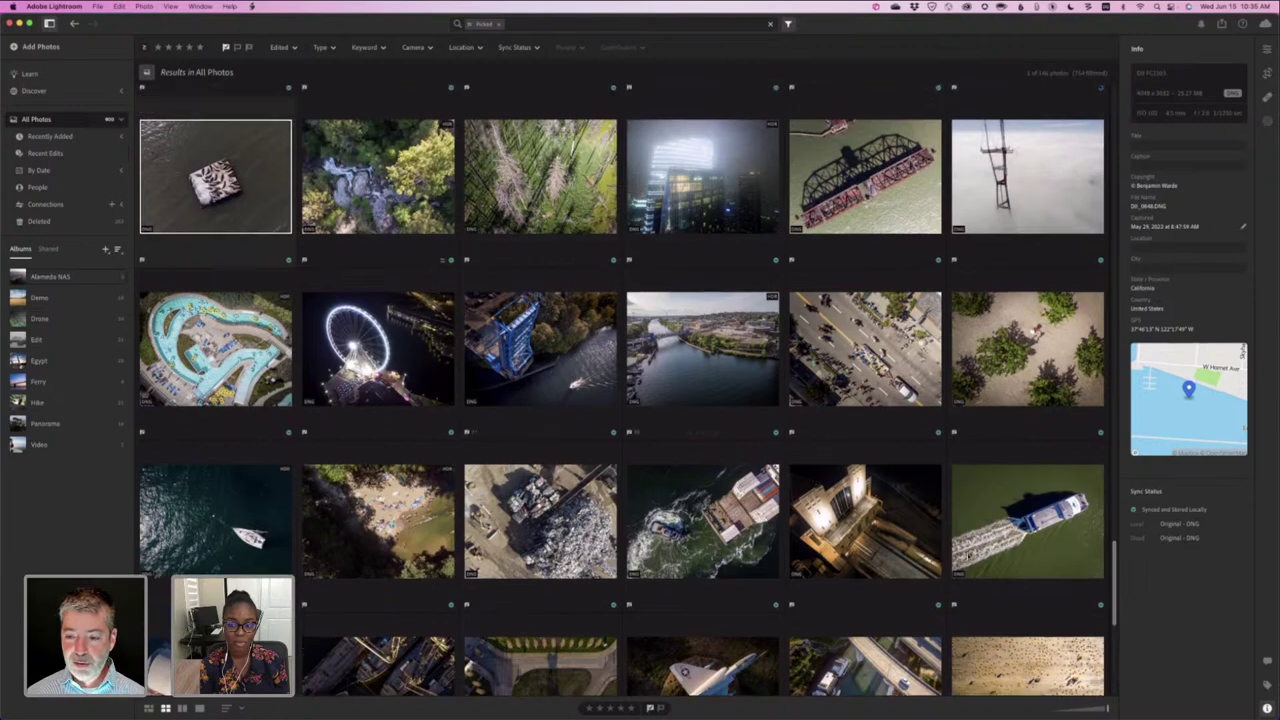
pyautogui.moveTo(1116, 567); pyautogui.dragTo(1073, 80)
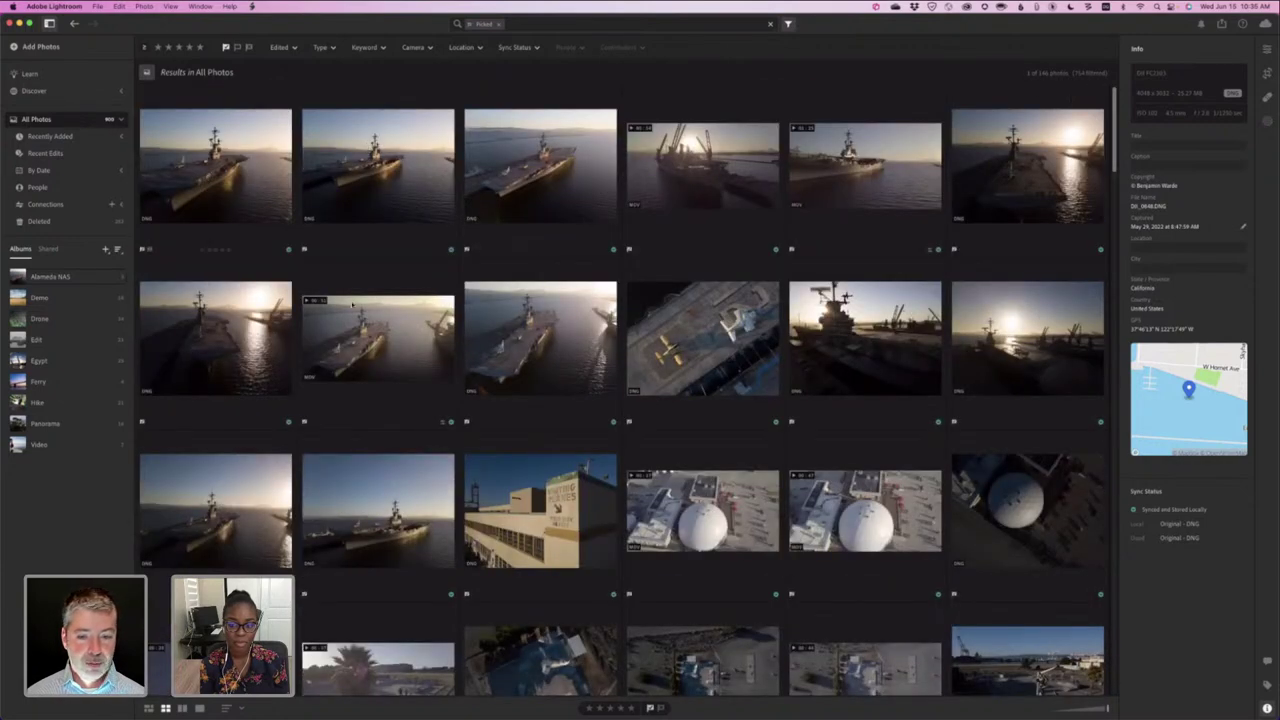
pyautogui.scroll(-8, 370, 320)
pyautogui.scroll(-15, 384, 337)
pyautogui.scroll(-12, 241, 511)
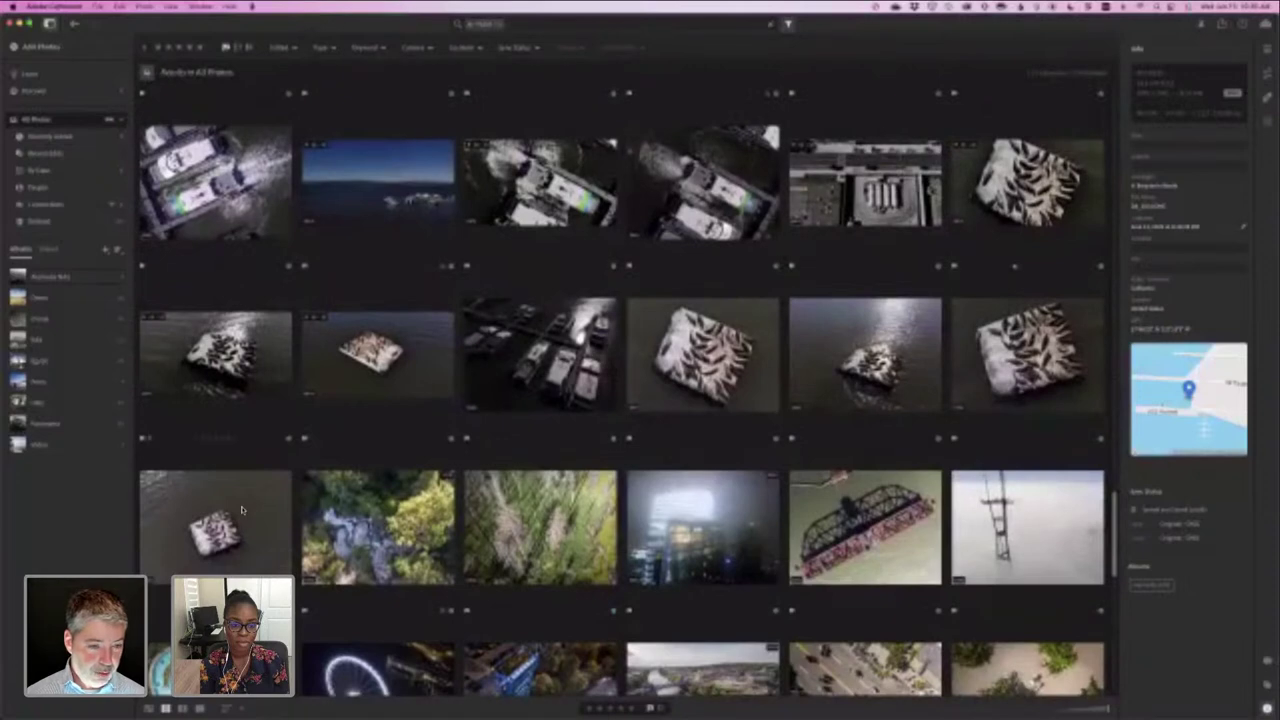
pyautogui.keyDown('shift'); pyautogui.click(237, 188); pyautogui.keyUp('shift')
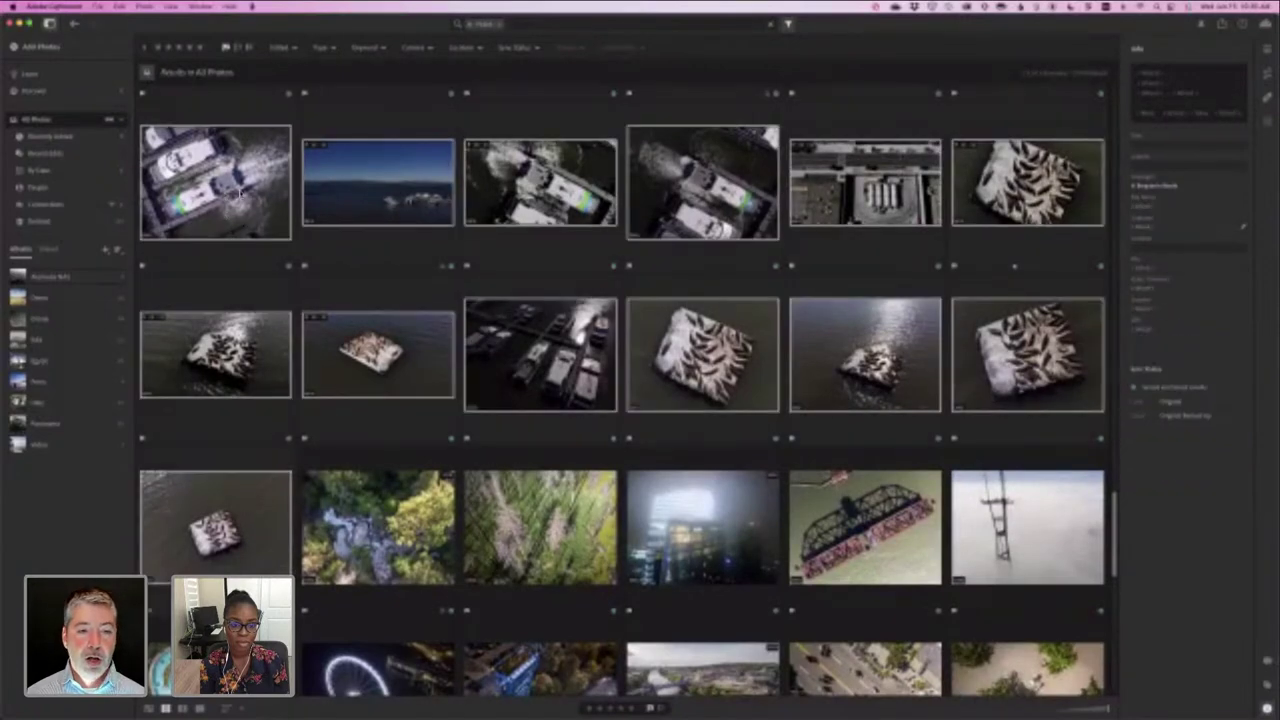
pyautogui.moveTo(237, 188); pyautogui.dragTo(82, 274)
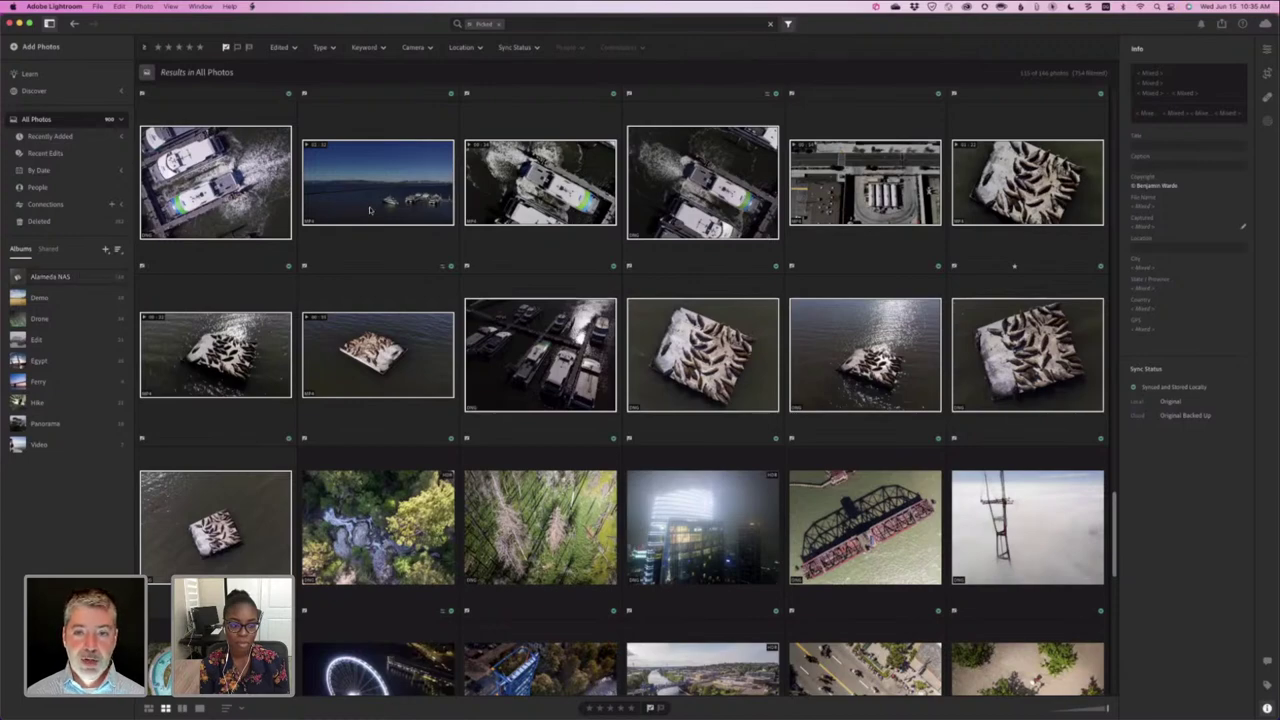
# - Clear the picked-photo filter, hide the filter options and open the Alameda NAS album
pyautogui.click(767, 30)
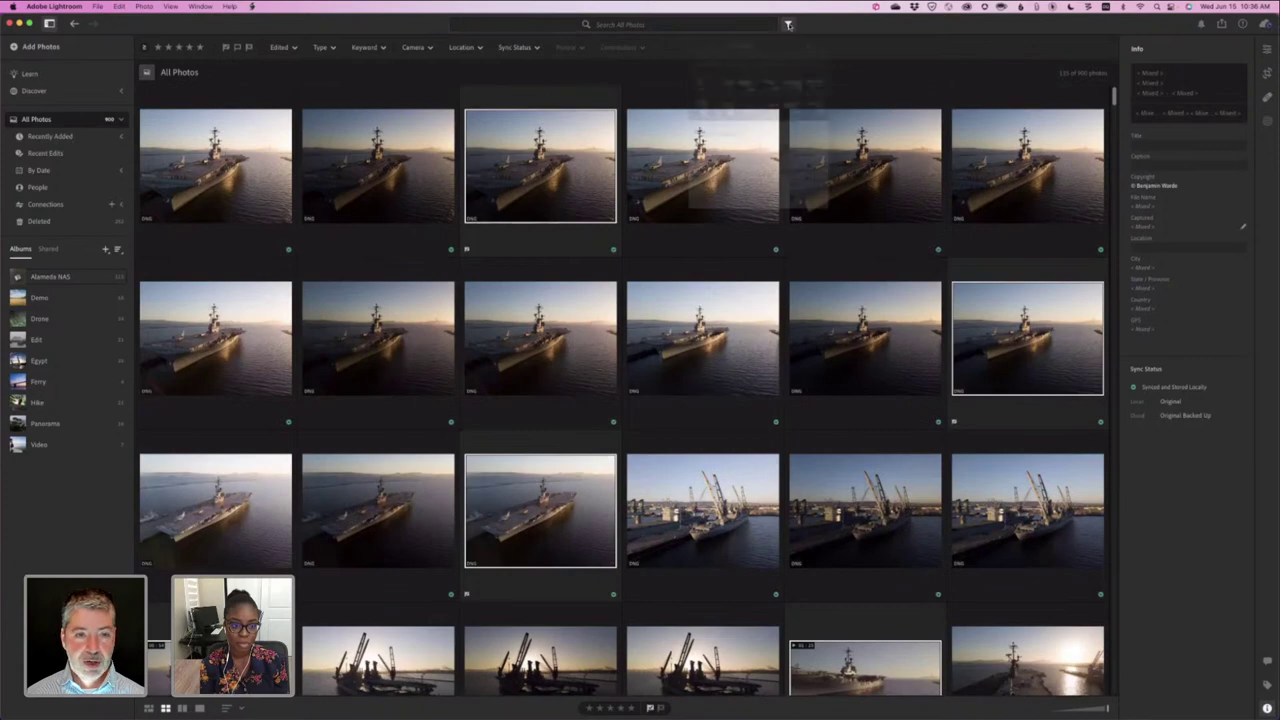
pyautogui.scroll(-1, 556, 124)
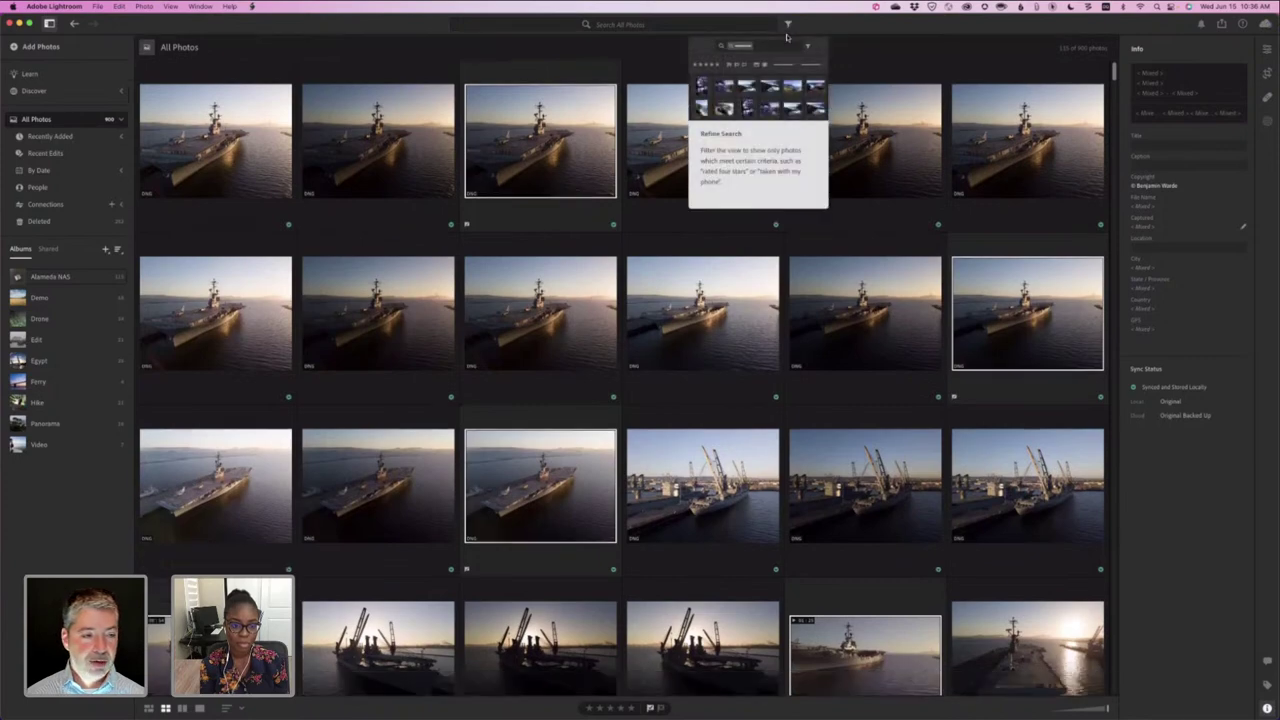
pyautogui.click(79, 279)
# - Reverse the sort order of the Alameda NAS album and select only its first carrier photo
pyautogui.scroll(-15, 776, 518)
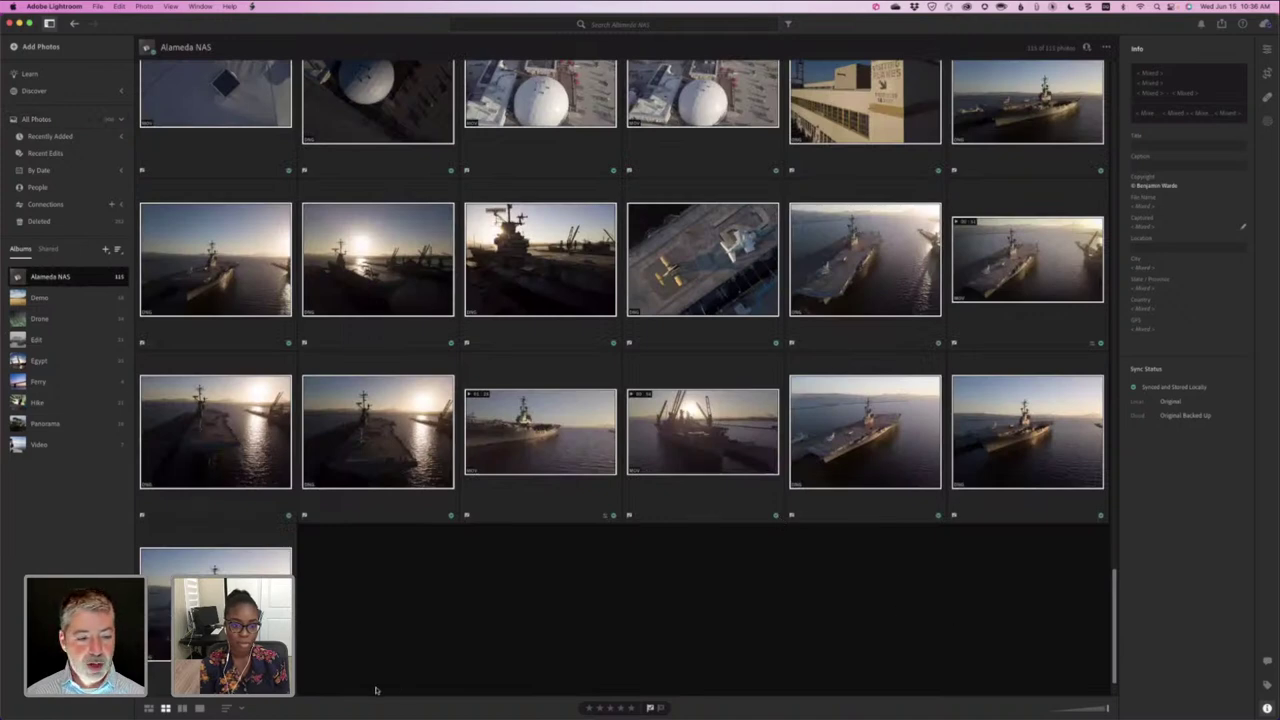
pyautogui.click(242, 710)
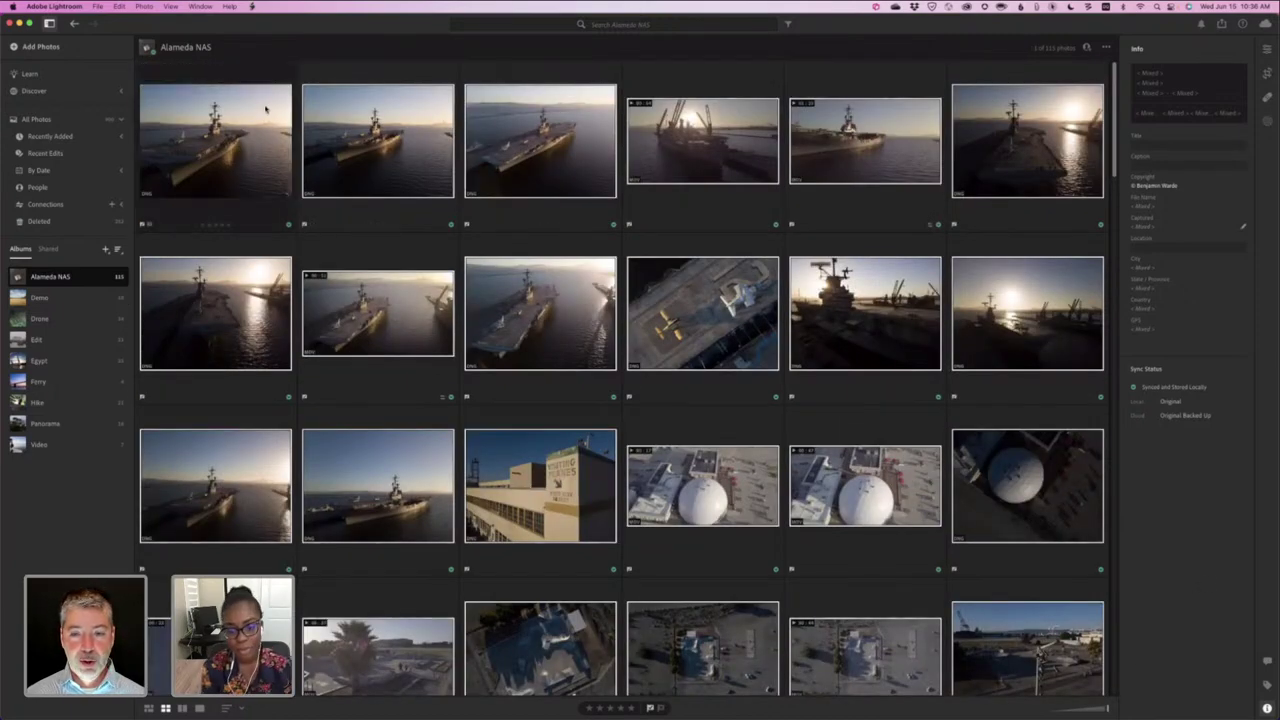
pyautogui.click(266, 110)
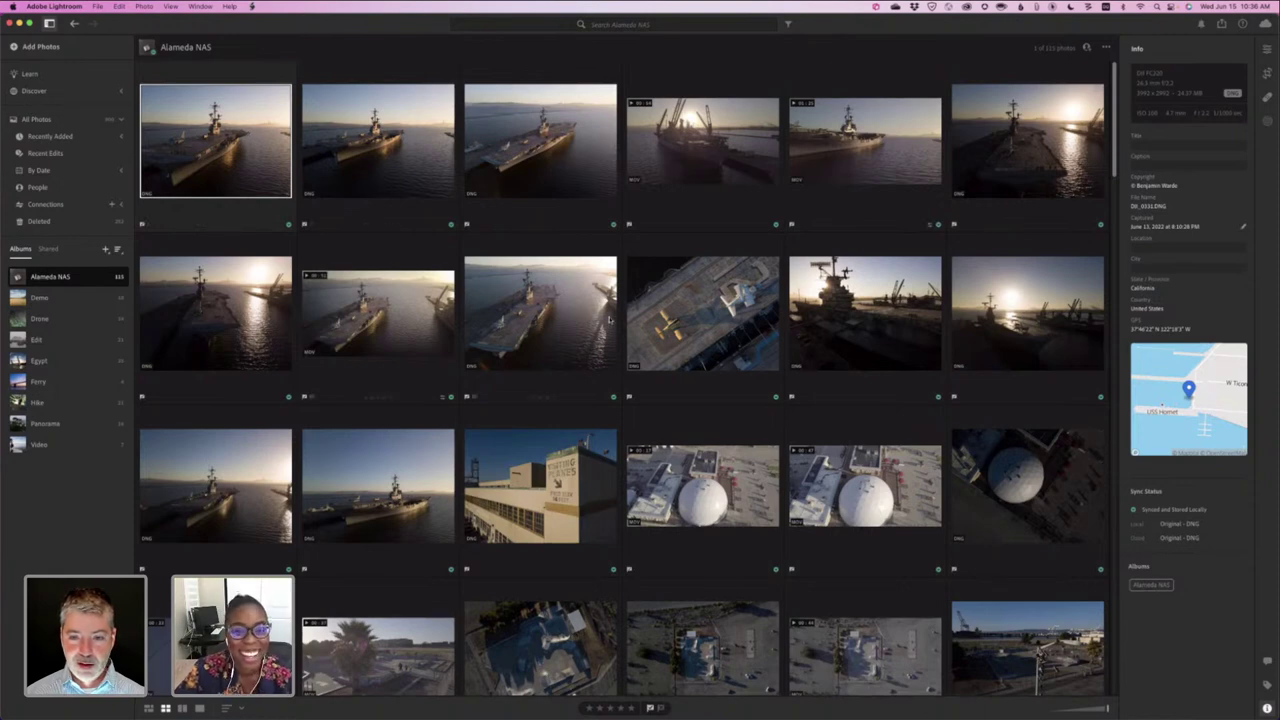
# - Open the backlit carrier photo with the sun behind its tower enlarged, showing its edit settings and saved versions
pyautogui.doubleClick(838, 330)
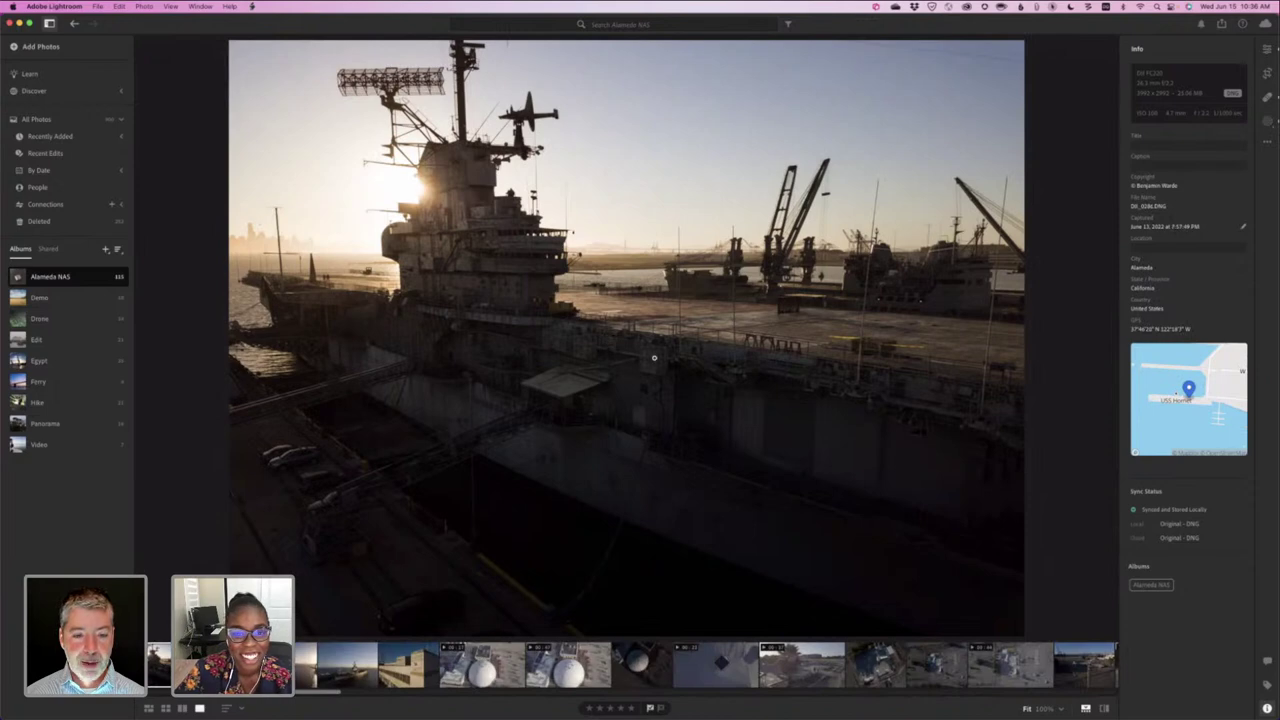
pyautogui.doubleClick(820, 349)
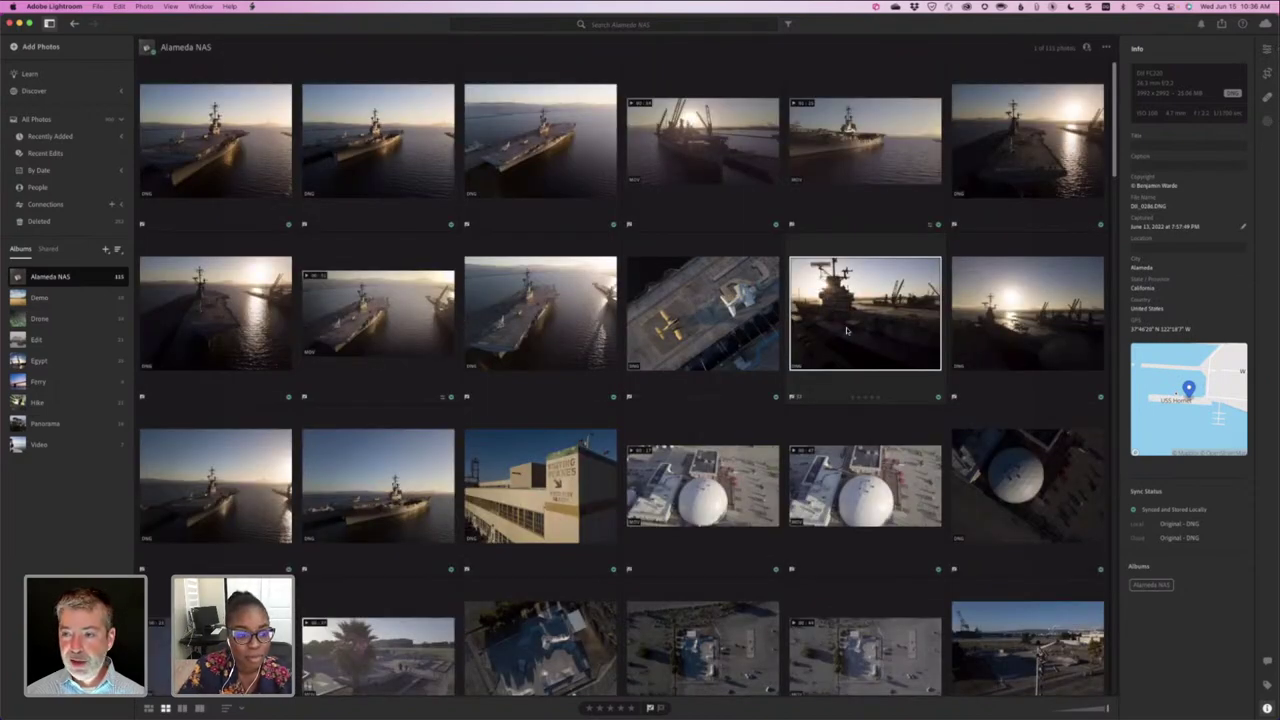
pyautogui.doubleClick(846, 330)
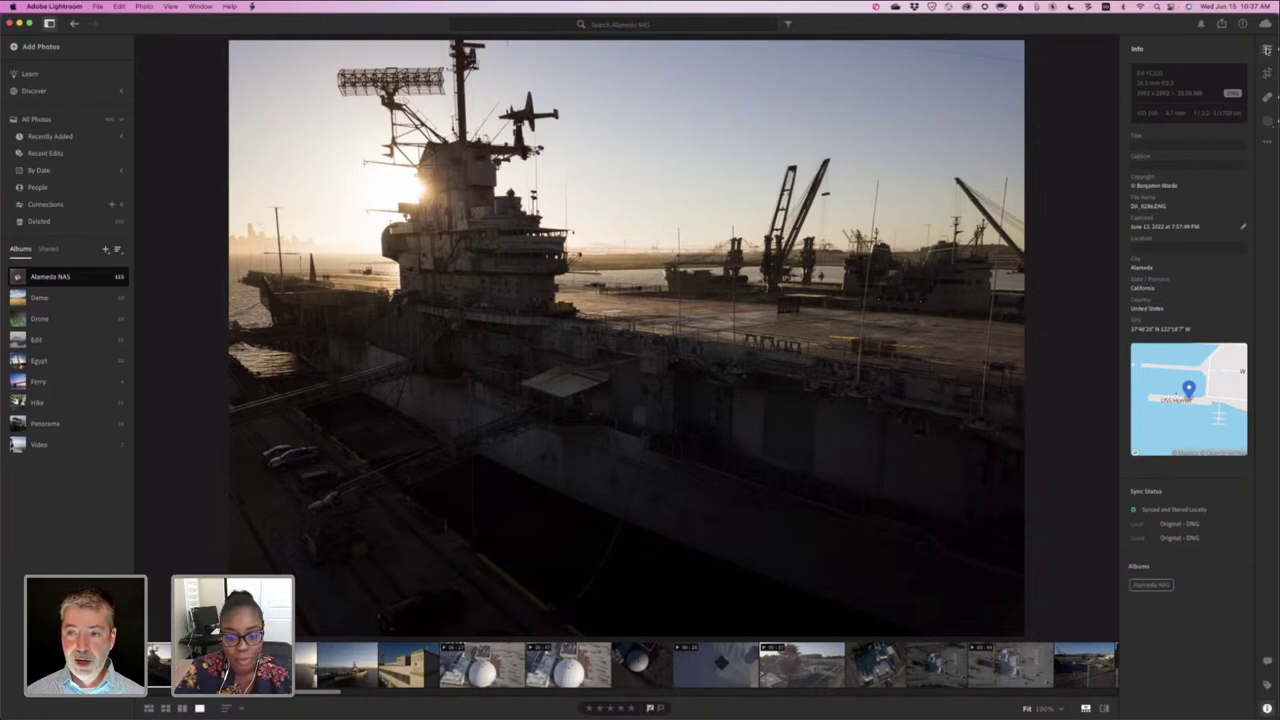
pyautogui.click(1267, 50)
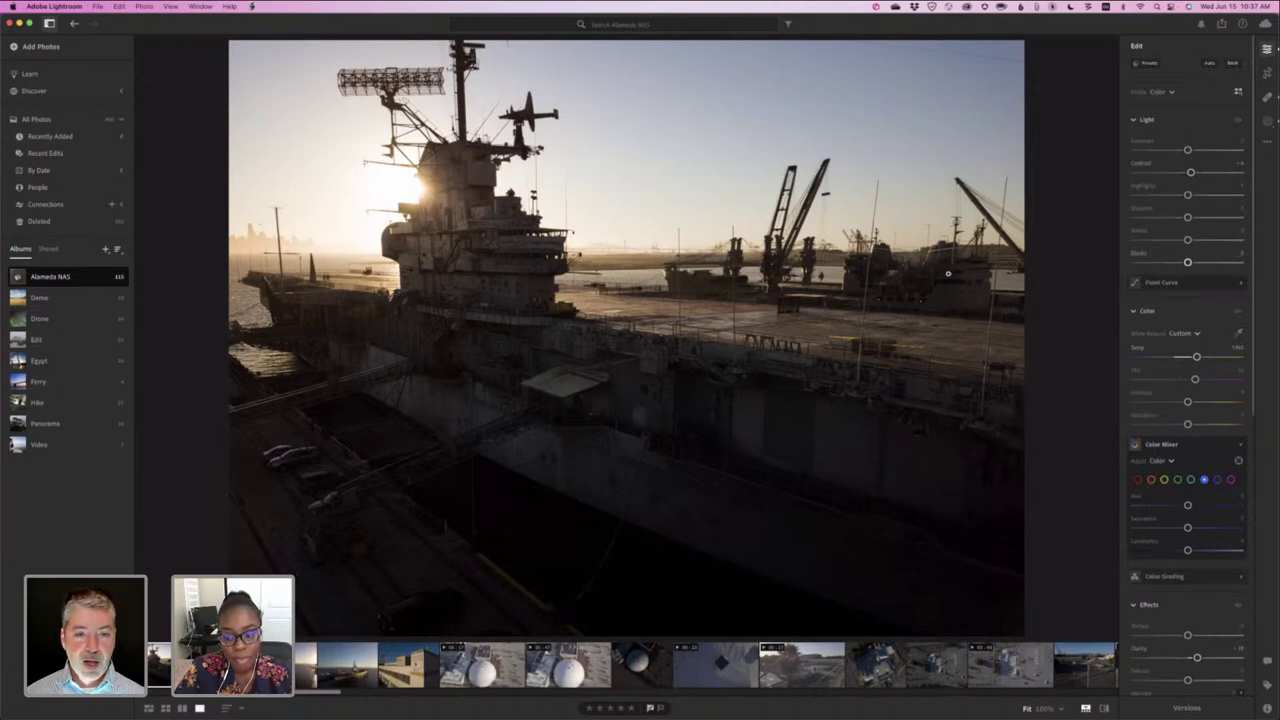
pyautogui.click(1187, 708)
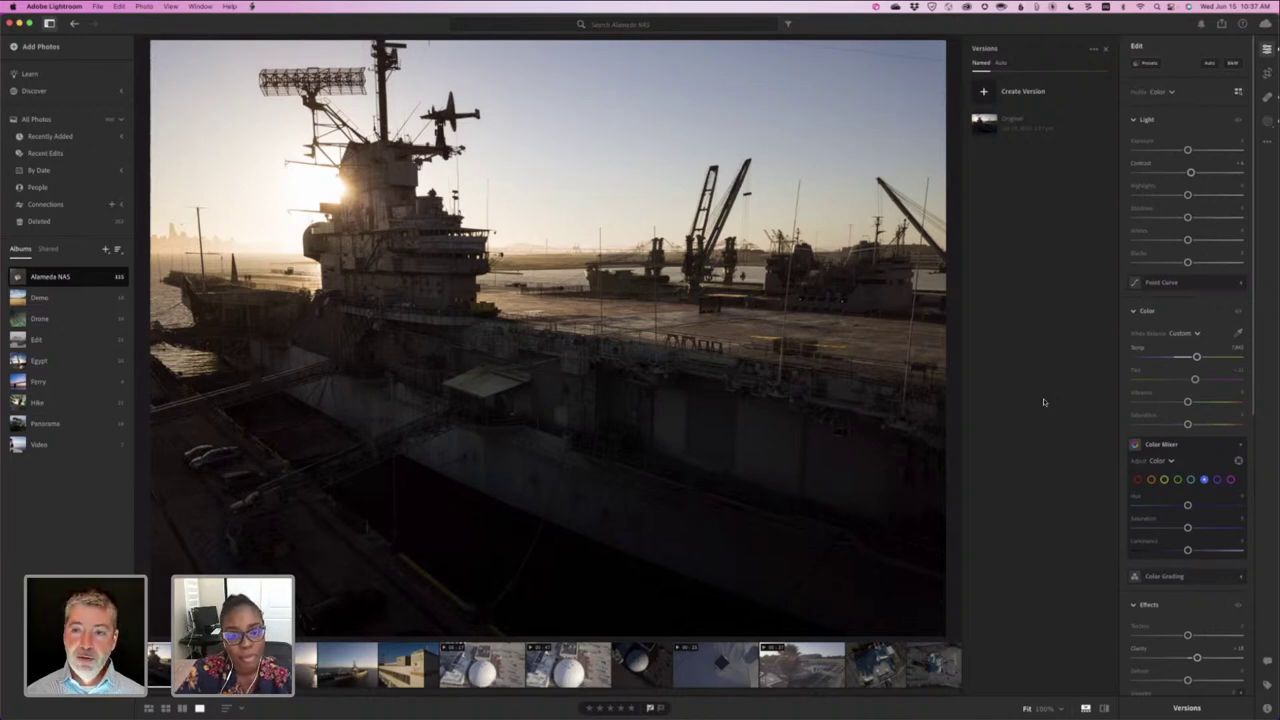
# - Save the photo's current settings as a version named Edit and compare it with the Original version
pyautogui.click(976, 63)
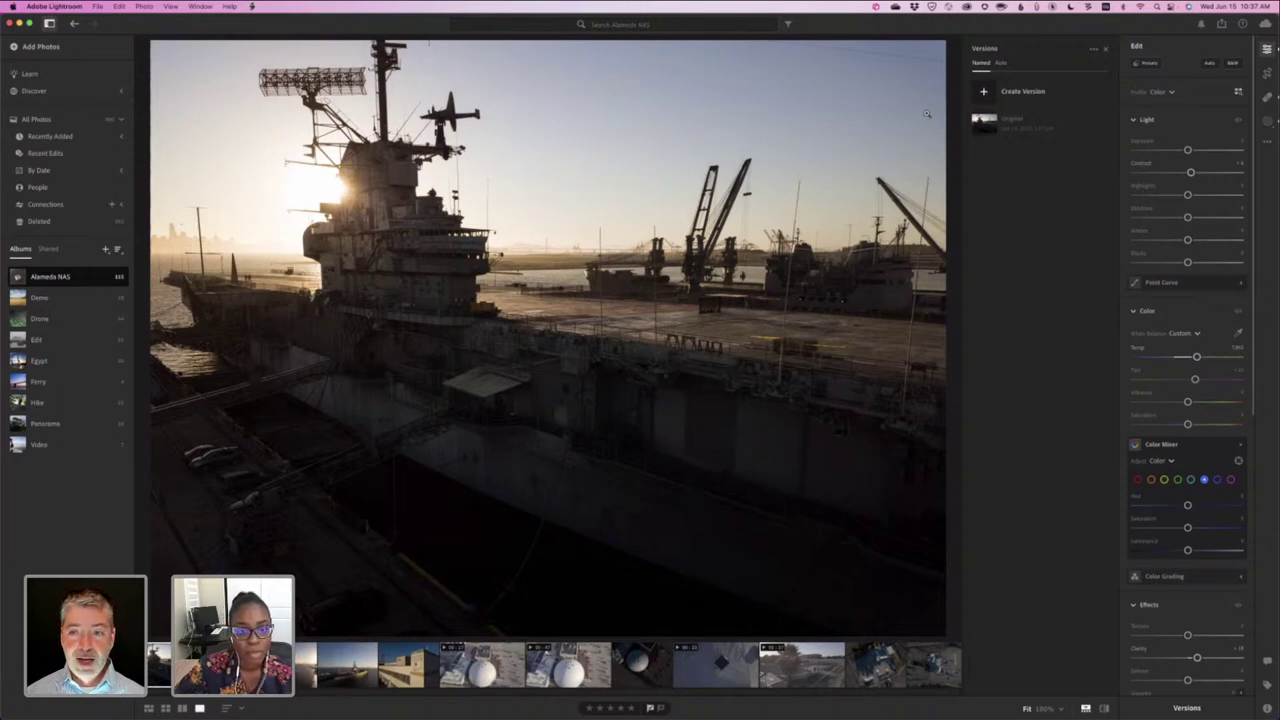
pyautogui.click(984, 92)
pyautogui.write('Edit')
pyautogui.press('Return')
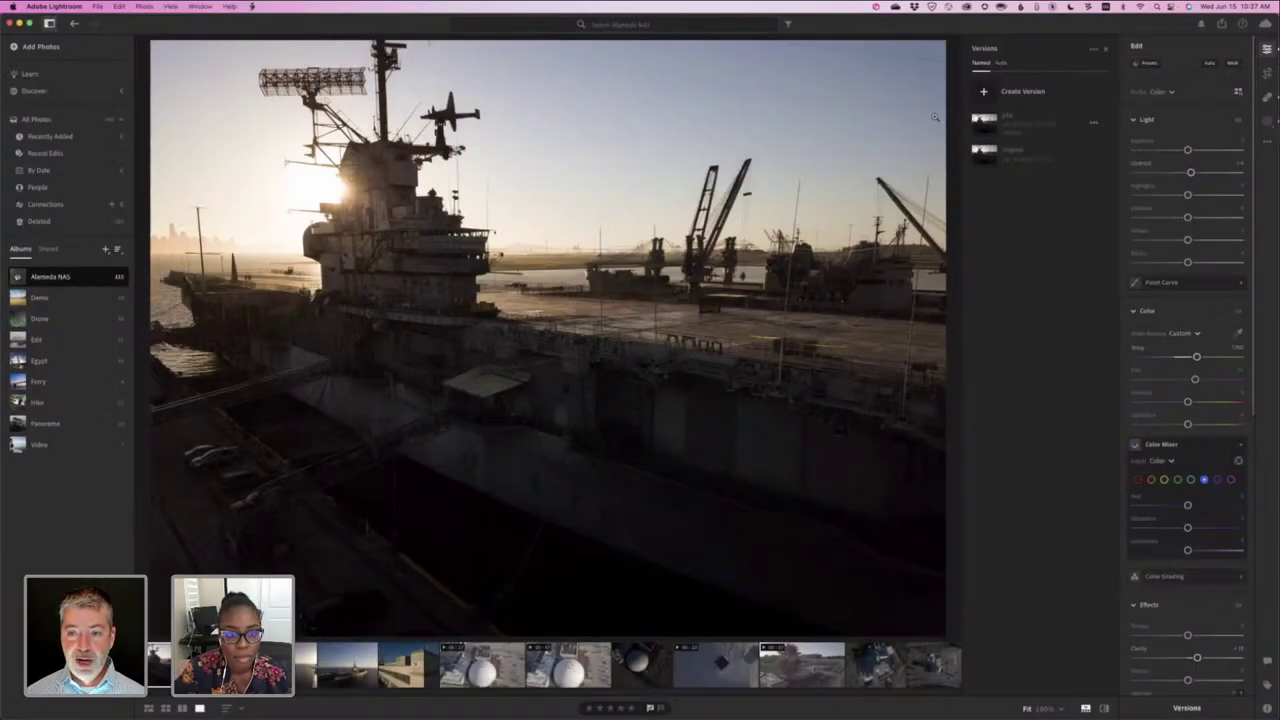
pyautogui.click(990, 155)
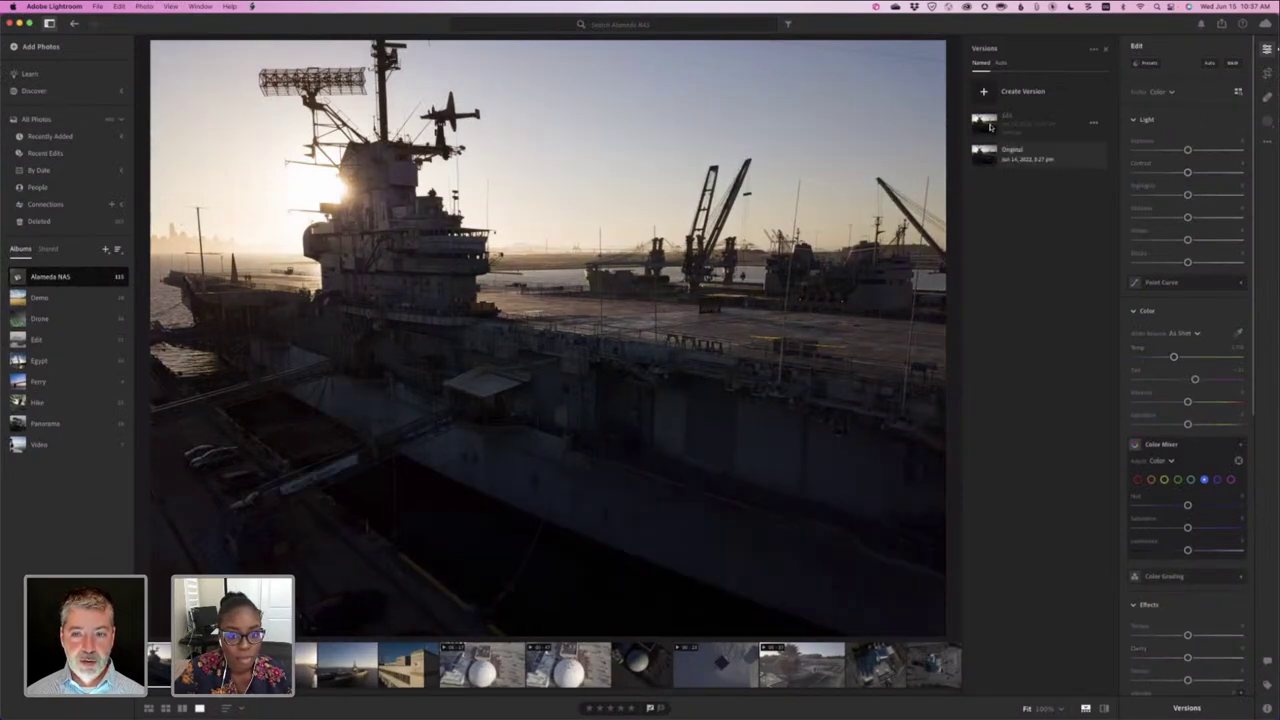
pyautogui.click(992, 130)
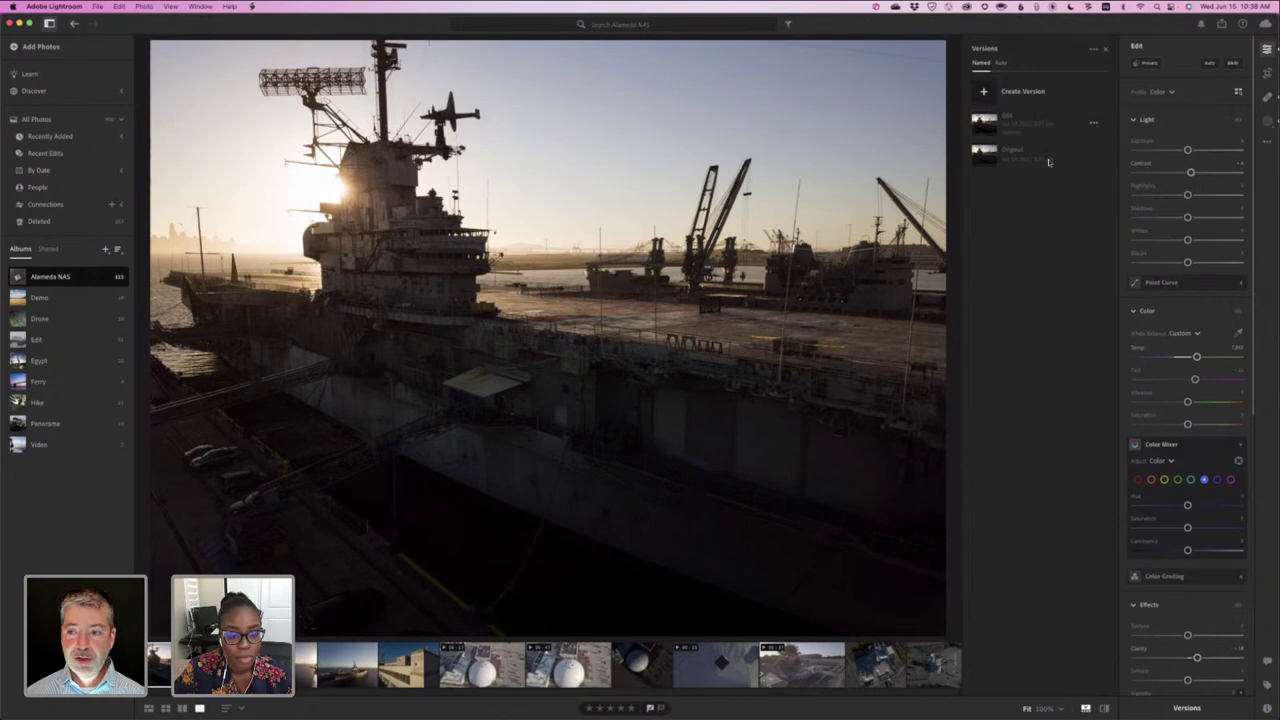
# - Try an extreme bright, warm look with low contrast, highlights and shadows and raised whites and blacks, and restore the Edit version
pyautogui.press('super+z')
pyautogui.moveTo(1217, 150); pyautogui.dragTo(1146, 172)
pyautogui.click(1148, 194)
pyautogui.click(1135, 217)
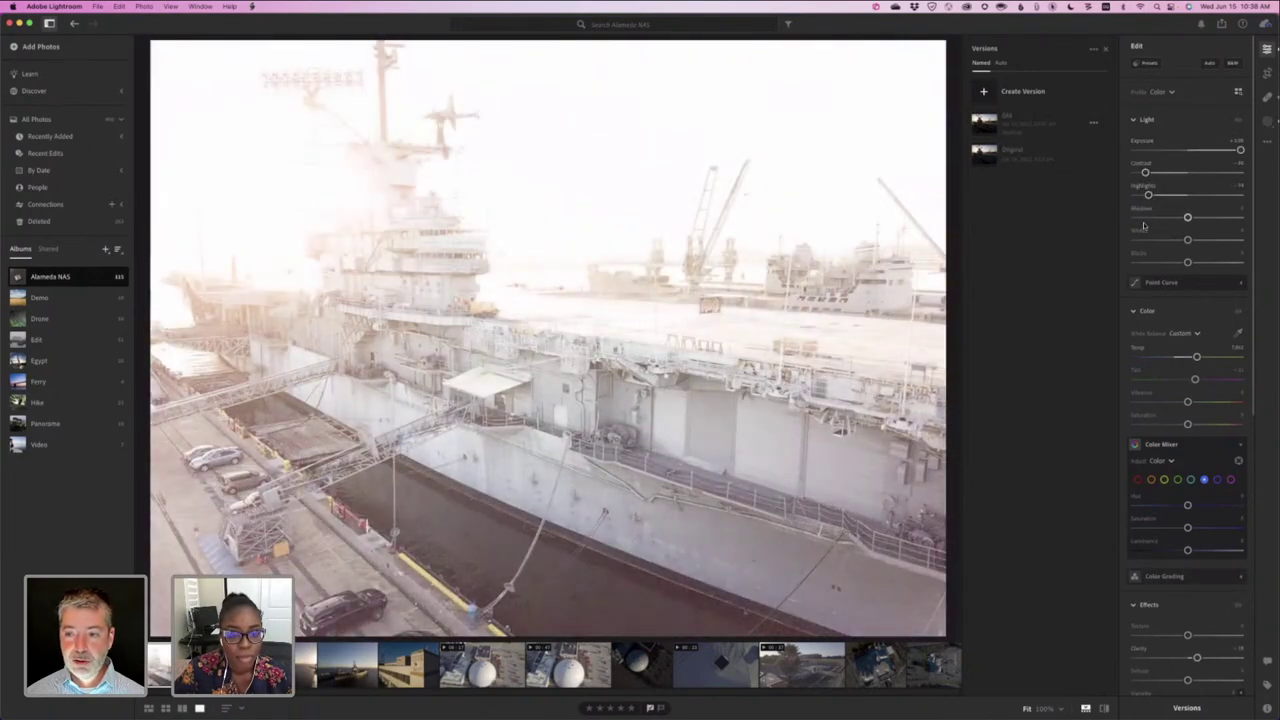
pyautogui.moveTo(1187, 240); pyautogui.dragTo(1215, 240)
pyautogui.click(1233, 262)
pyautogui.moveTo(1196, 357); pyautogui.dragTo(1242, 357)
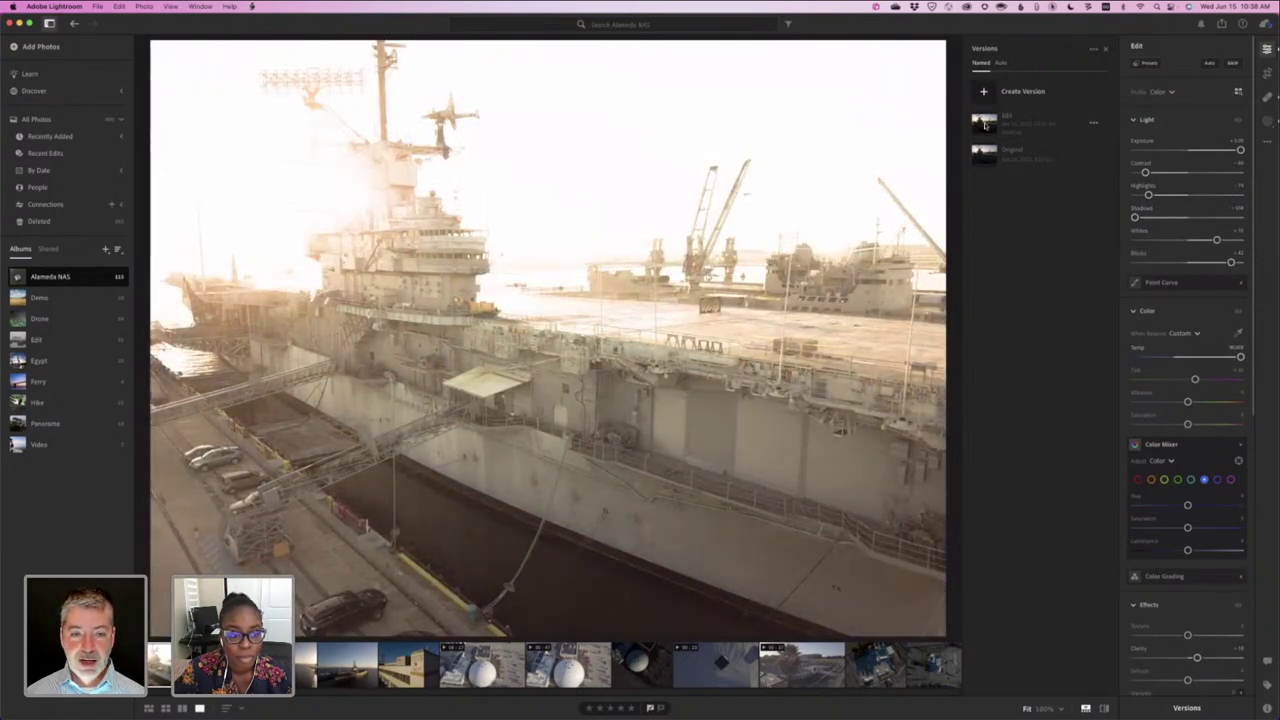
pyautogui.click(982, 122)
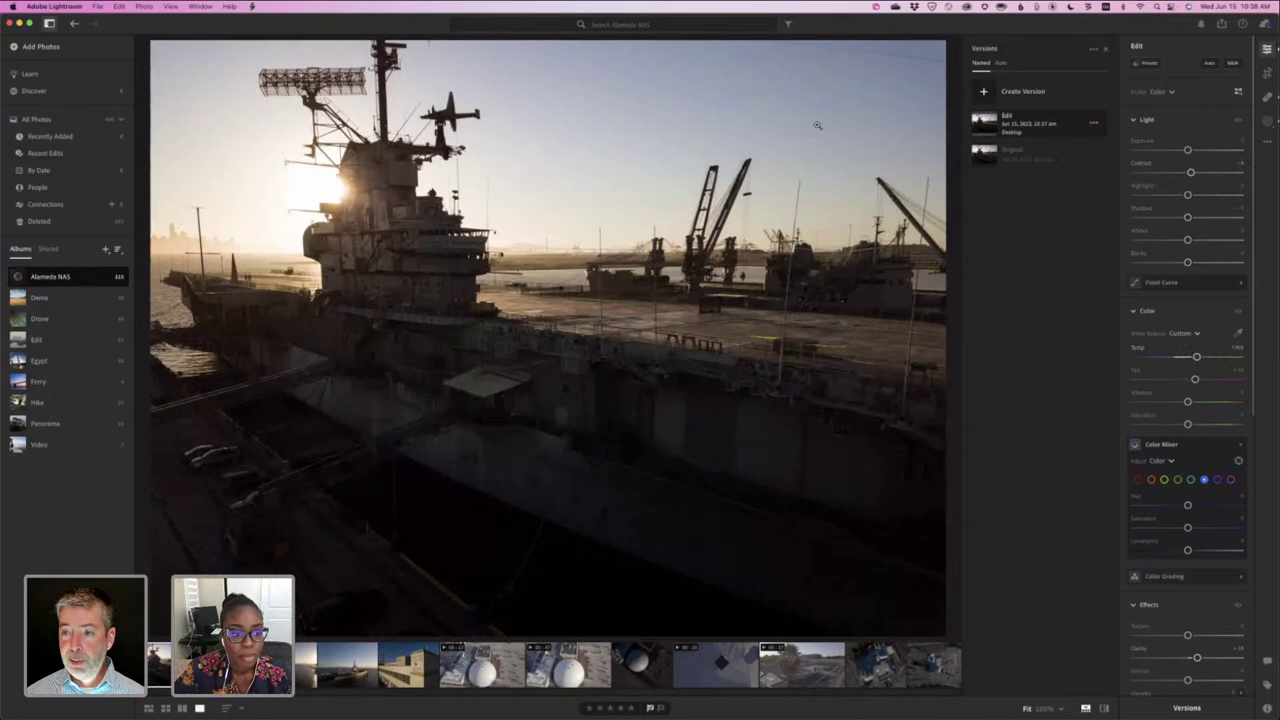
# - Convert the carrier photo to black and white, raise its contrast and whites, and save the result as a version named B&W
pyautogui.click(1232, 63)
pyautogui.moveTo(1190, 174); pyautogui.dragTo(1226, 175)
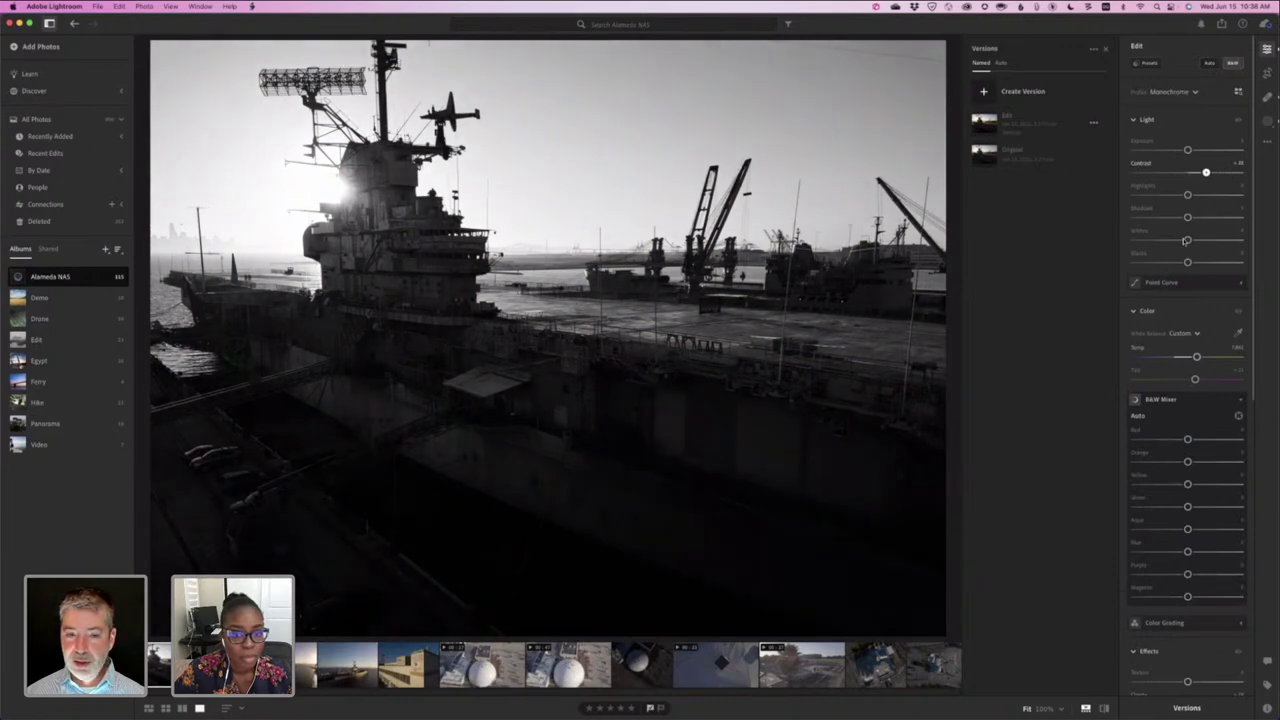
pyautogui.moveTo(1187, 240); pyautogui.dragTo(1229, 240)
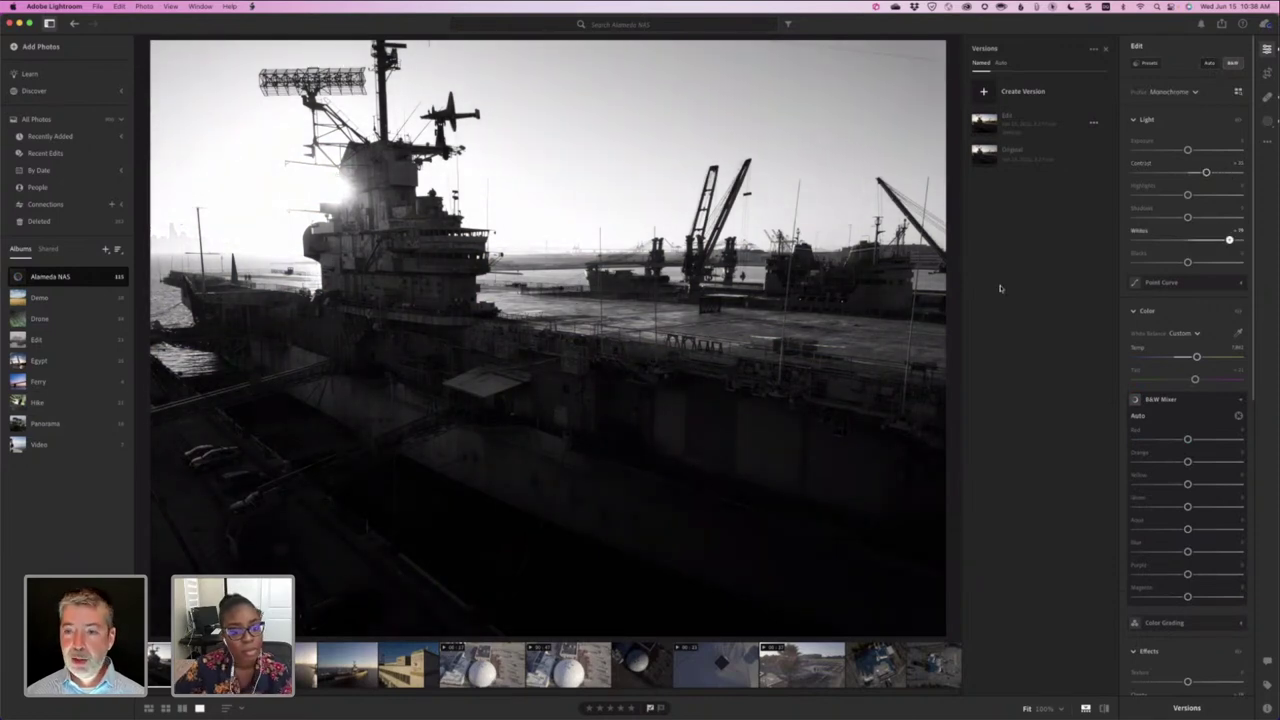
pyautogui.click(987, 92)
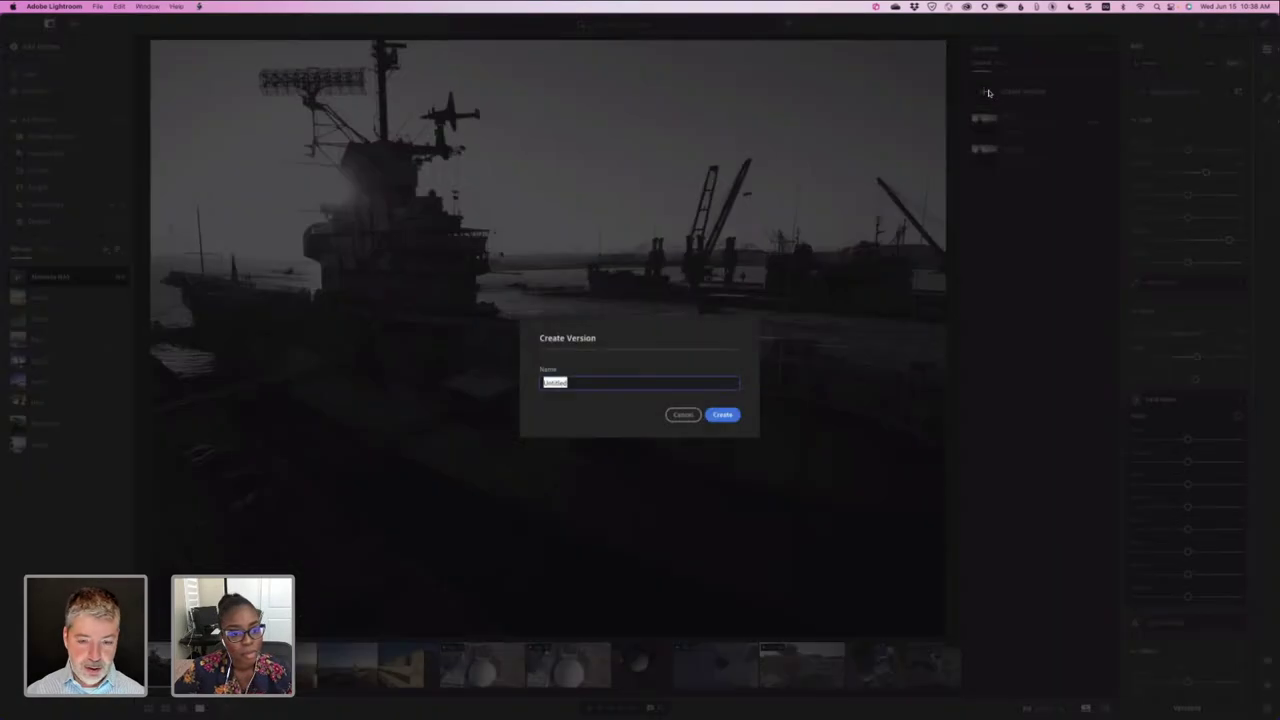
pyautogui.write('Edit')
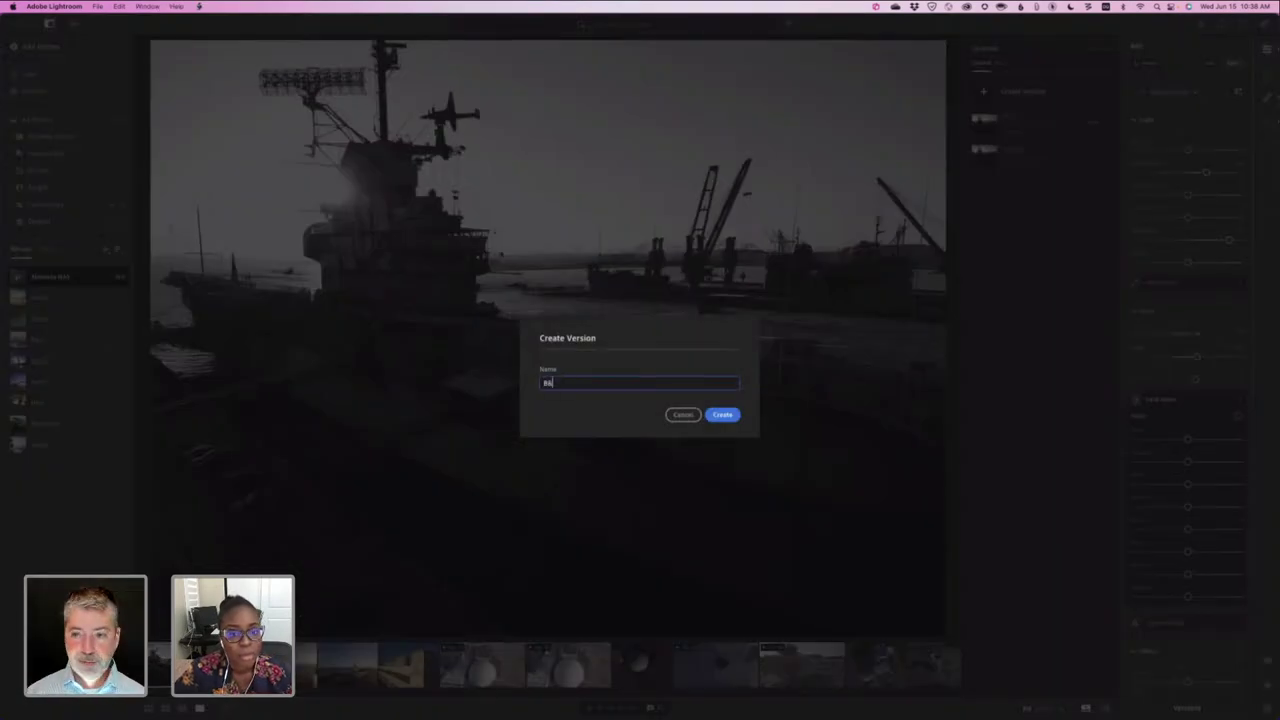
pyautogui.press('Return')
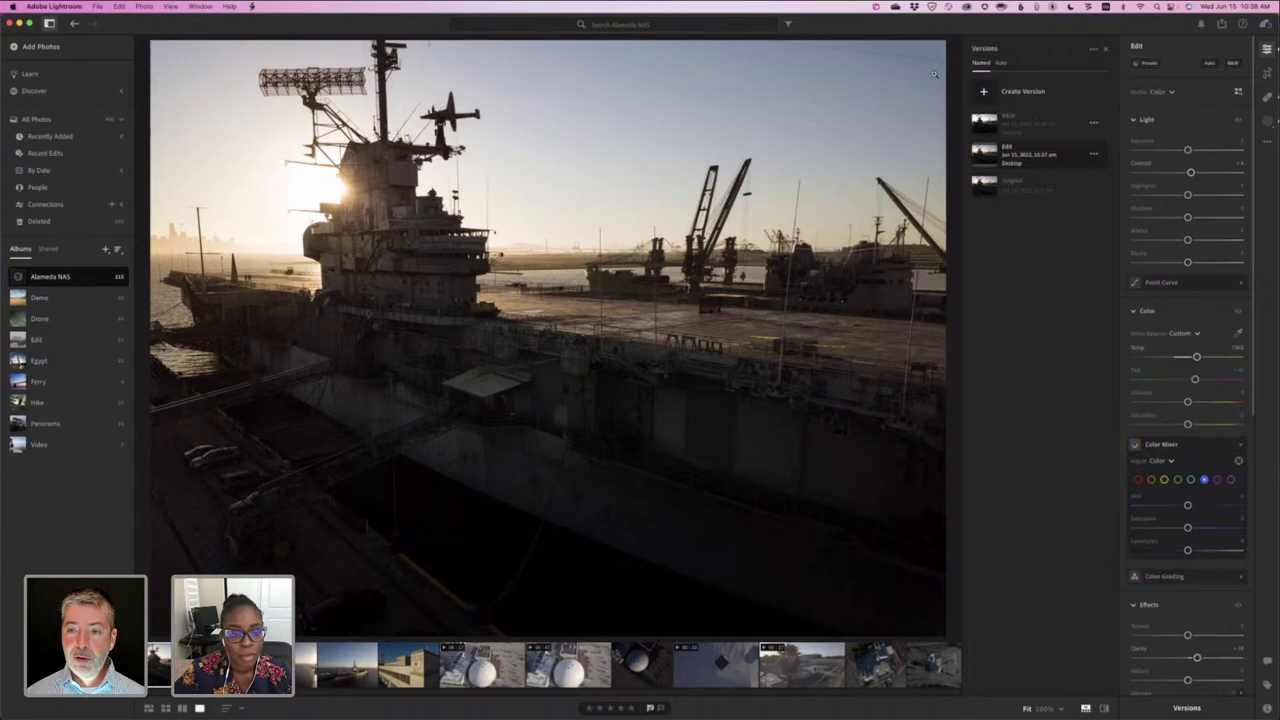
# - Show the automatically saved versions and raise the exposure of the color edit to about +2.2
pyautogui.click(1001, 63)
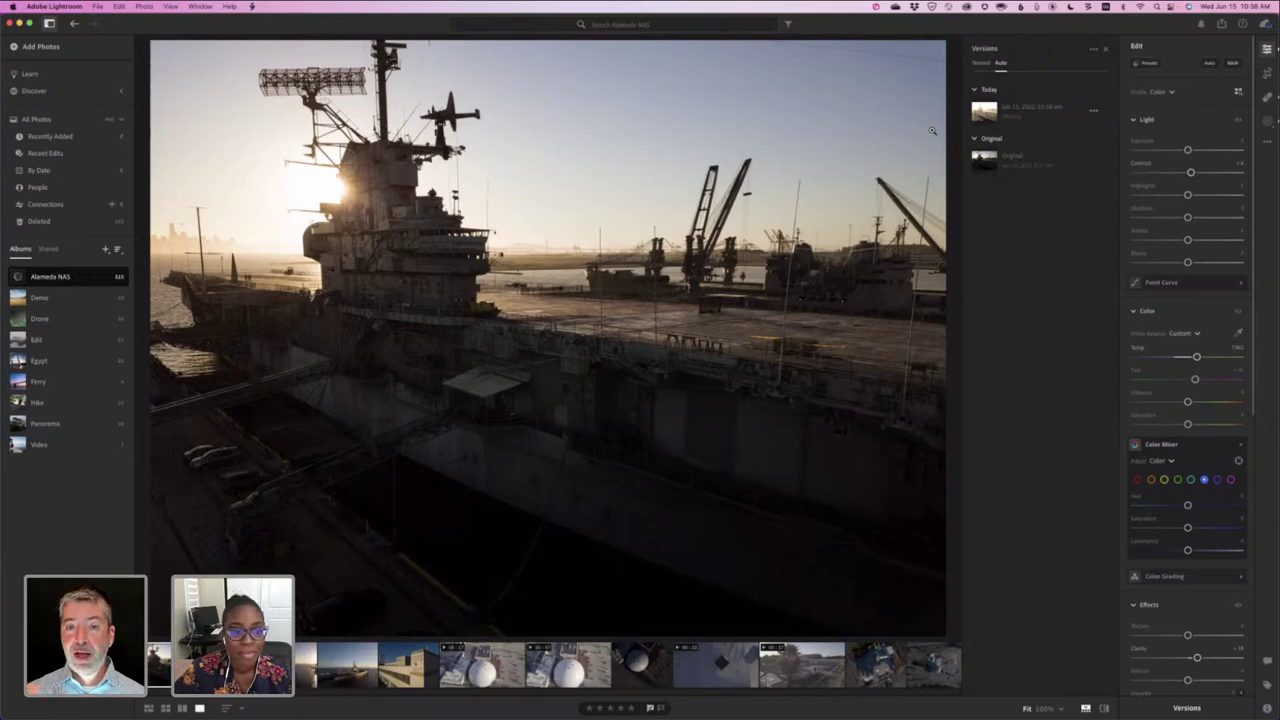
pyautogui.moveTo(1188, 150); pyautogui.dragTo(1212, 150)
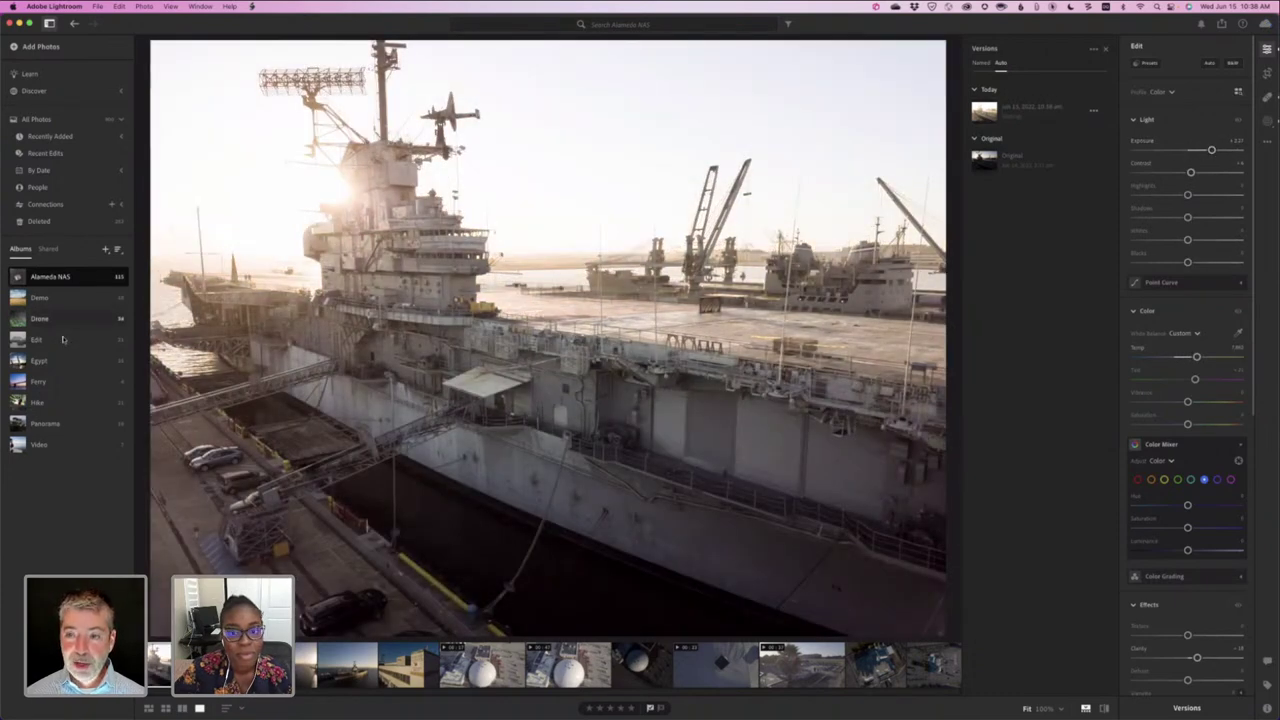
# - Reset the exposure of the carrier photo to zero, restore the named version Edit, and close the list of versions
pyautogui.doubleClick(1211, 150)
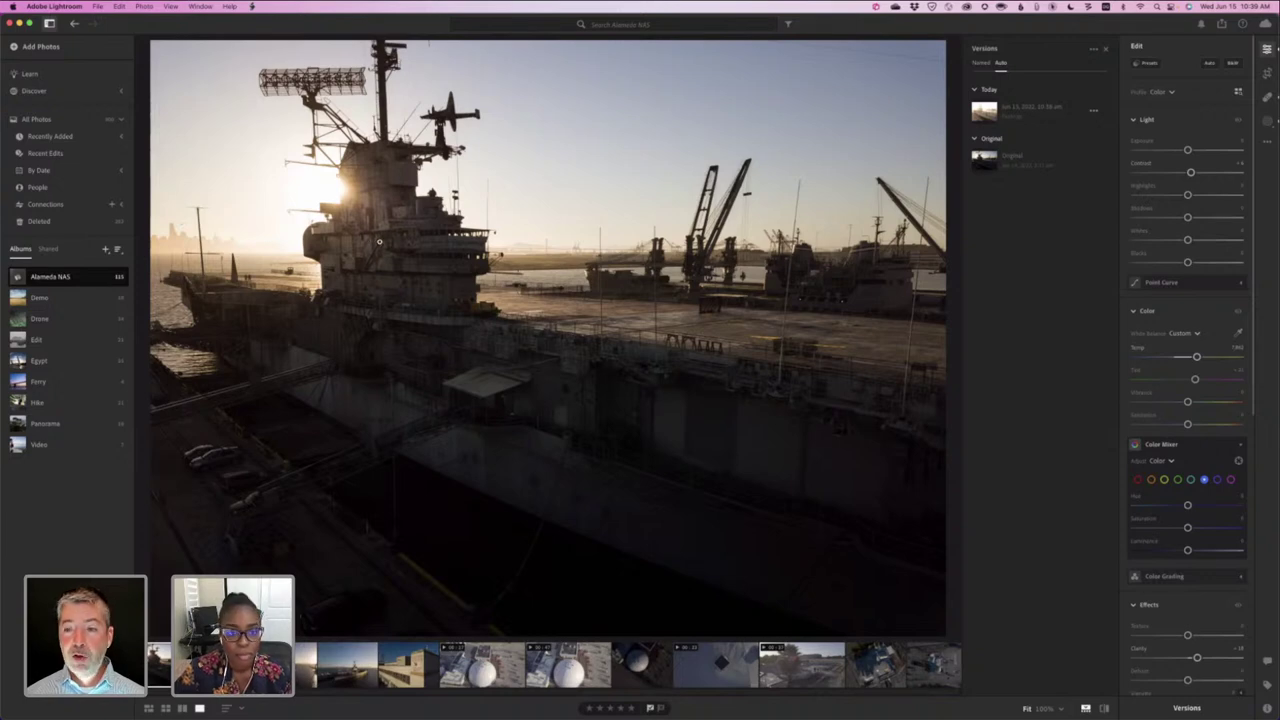
pyautogui.click(975, 112)
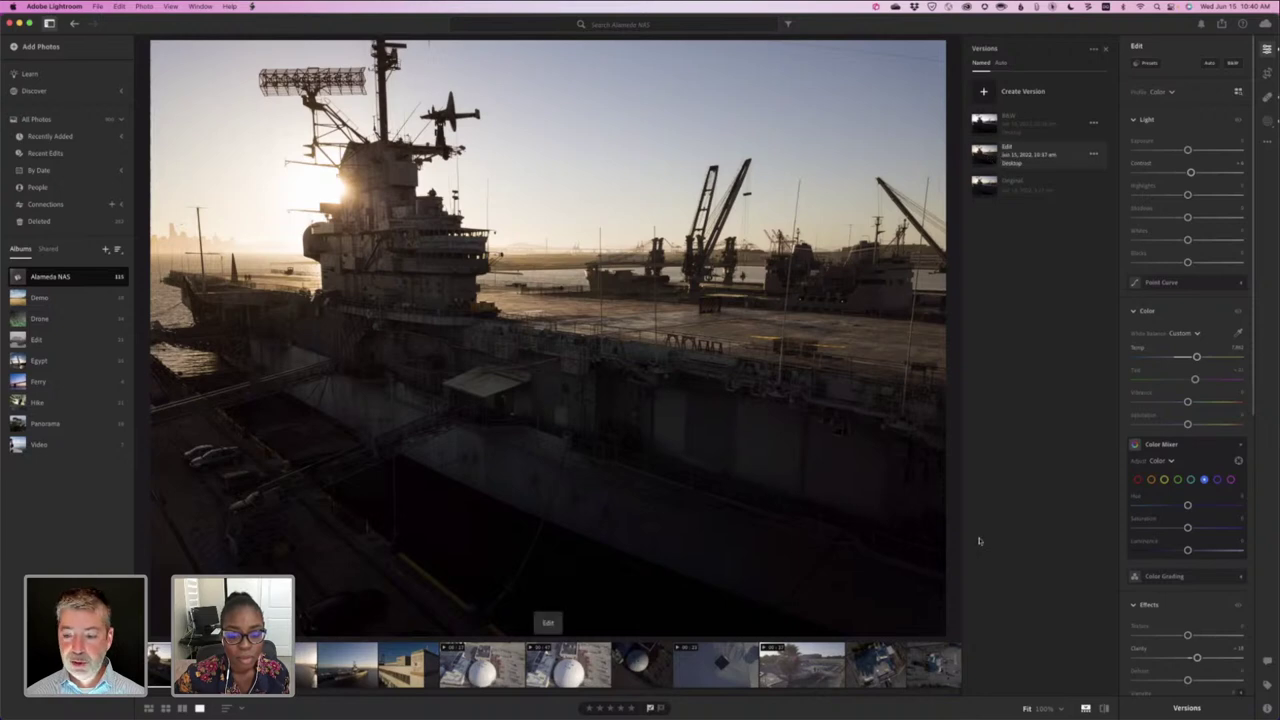
pyautogui.click(1187, 708)
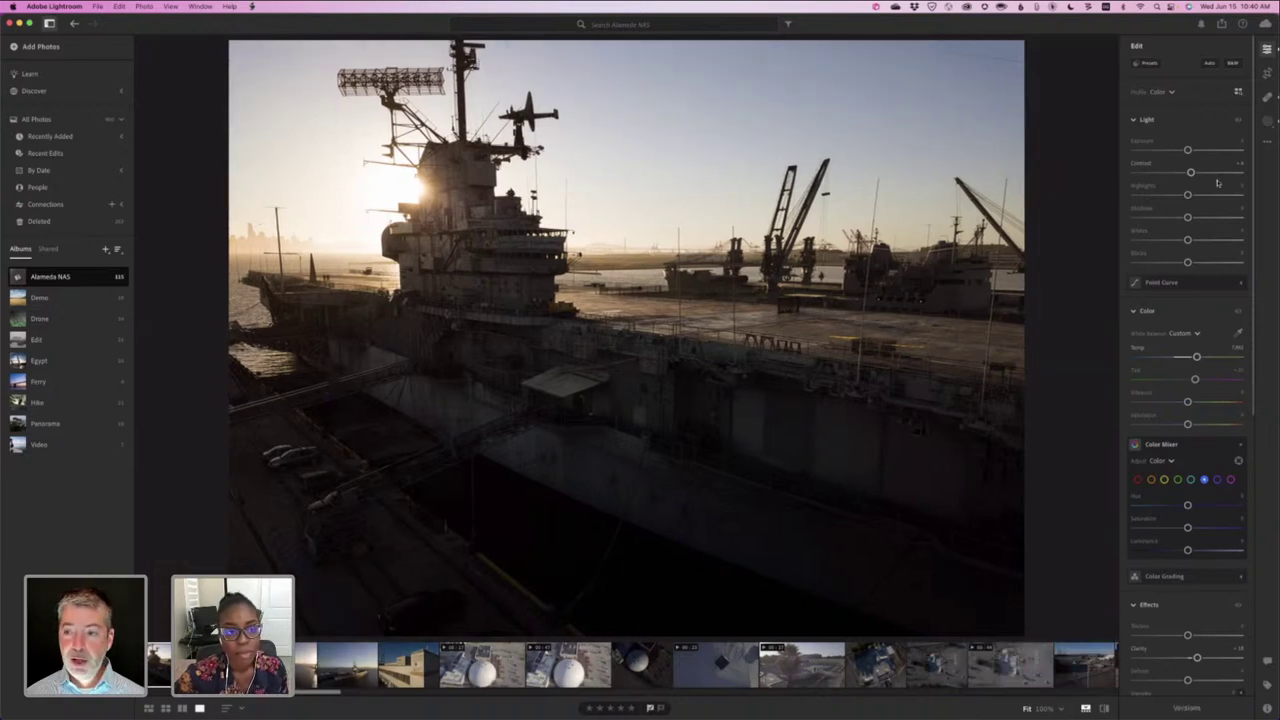
# - Reset all edits on the carrier photo to its original settings
pyautogui.click(1266, 144)
pyautogui.click(1267, 145)
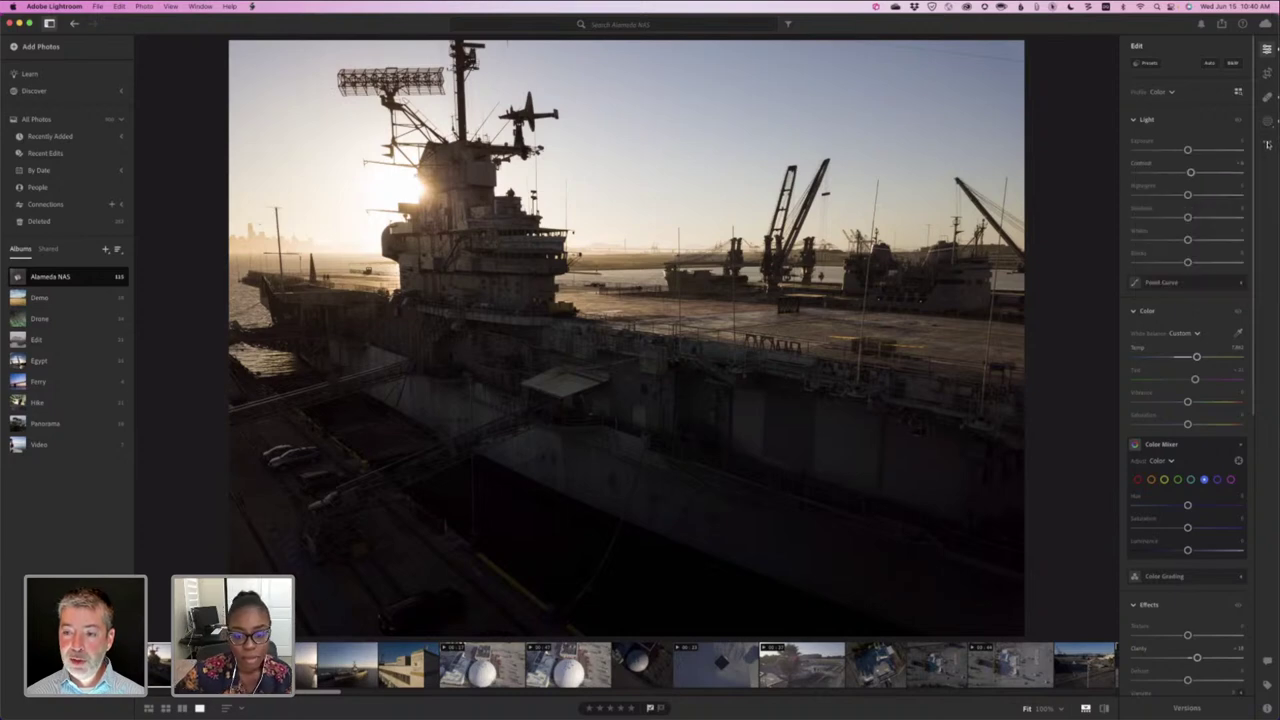
pyautogui.click(1267, 145)
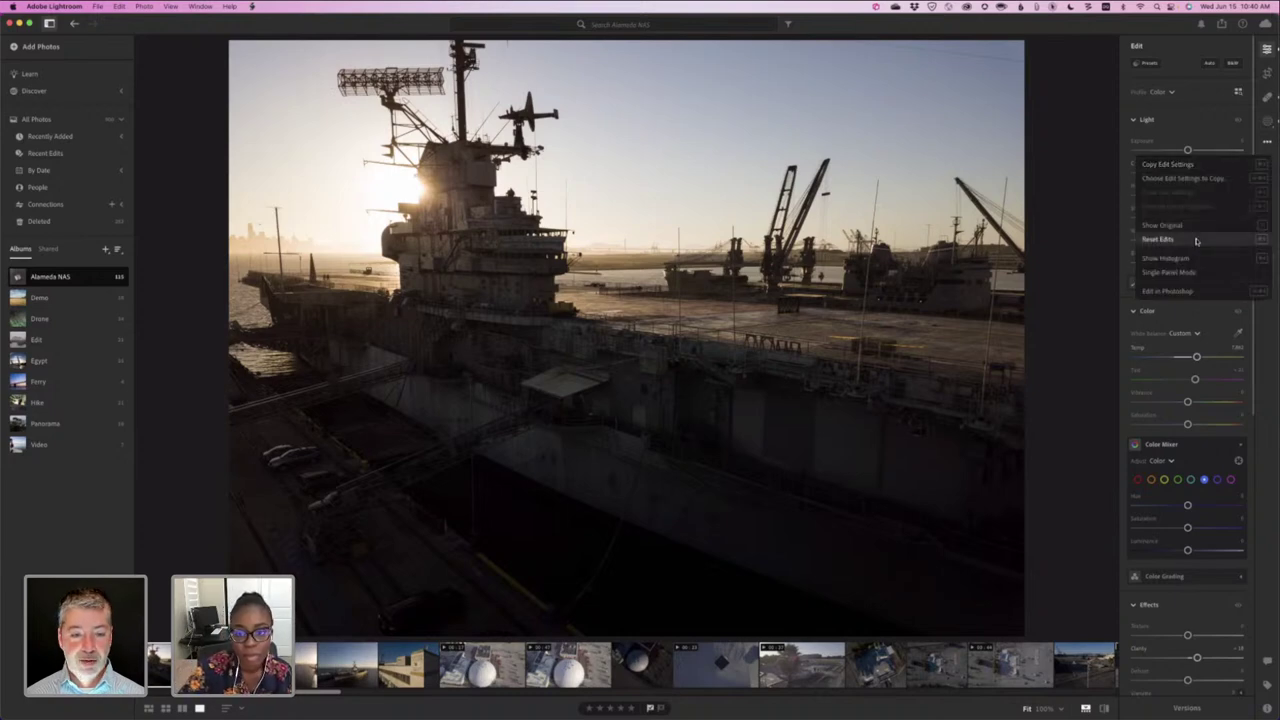
pyautogui.click(1196, 241)
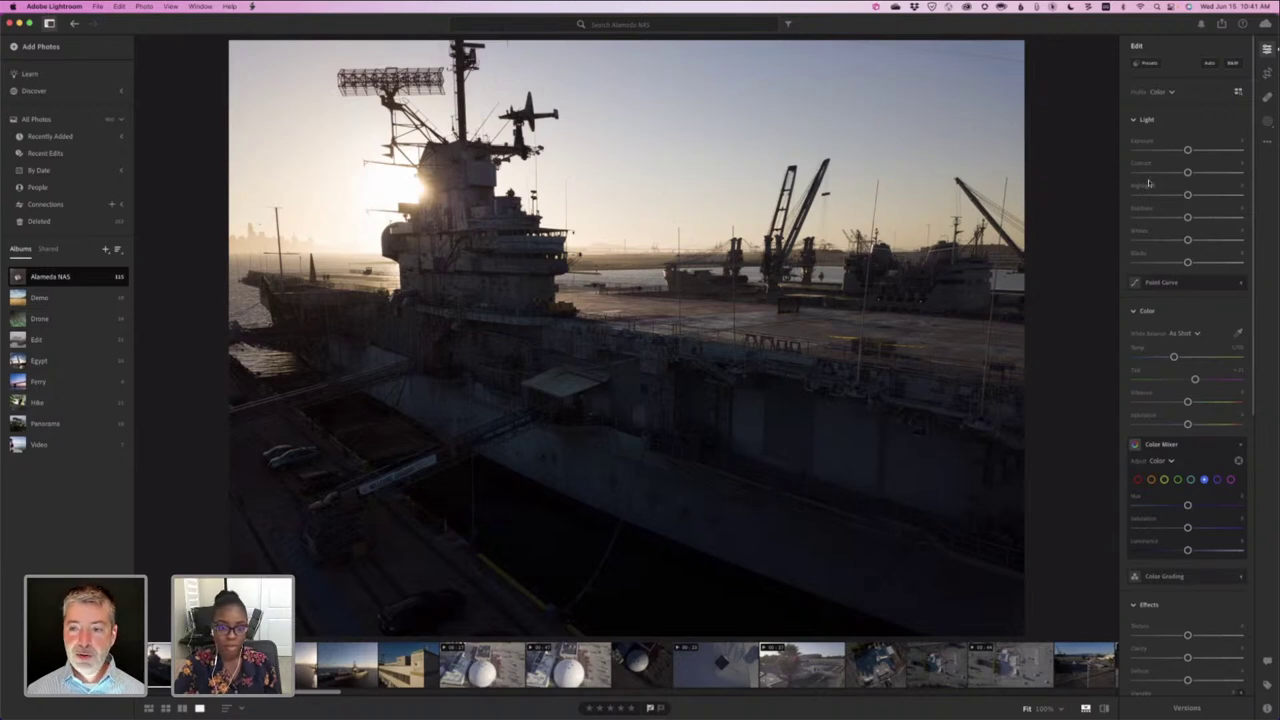
# - Raise the carrier photo's contrast to about +30 and exposure to about +0.3, and warm the white balance temperature slightly
pyautogui.moveTo(1187, 173)
pyautogui.mouseDown()
pyautogui.moveTo(1199, 173)
pyautogui.moveTo(1191, 150)
pyautogui.moveTo(1212, 173)
pyautogui.mouseUp()
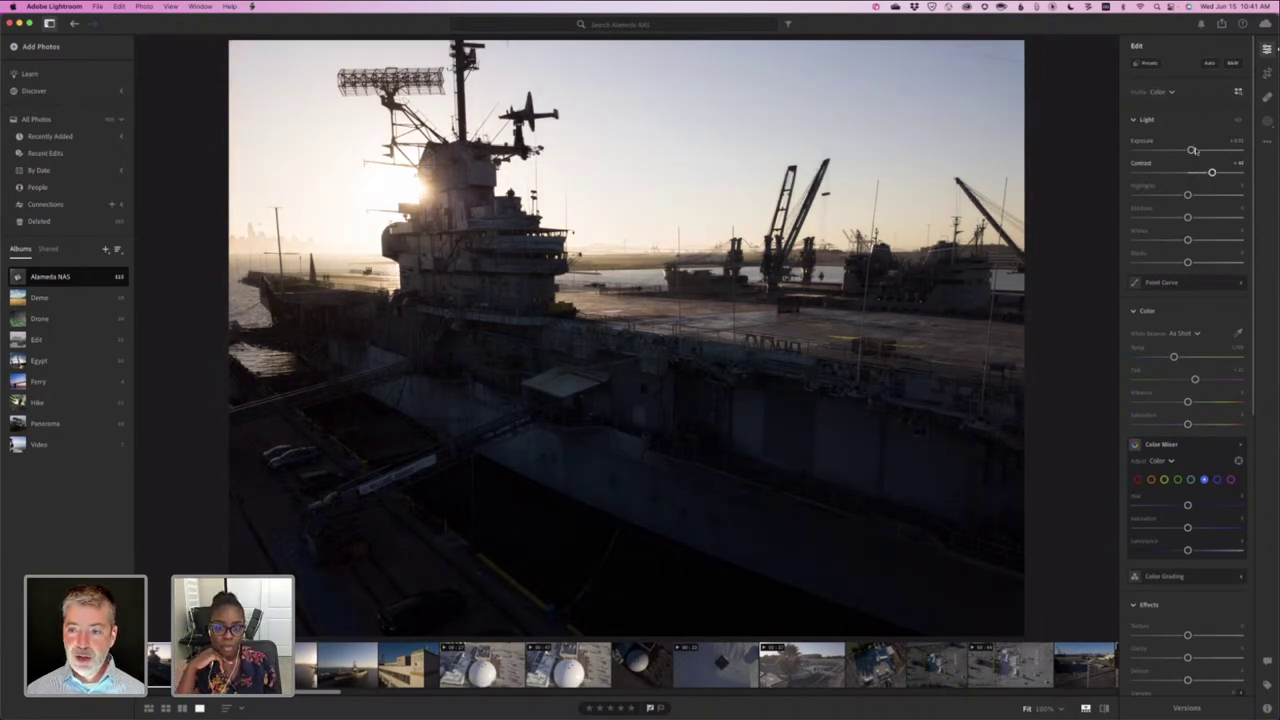
pyautogui.moveTo(1174, 357); pyautogui.dragTo(1181, 357)
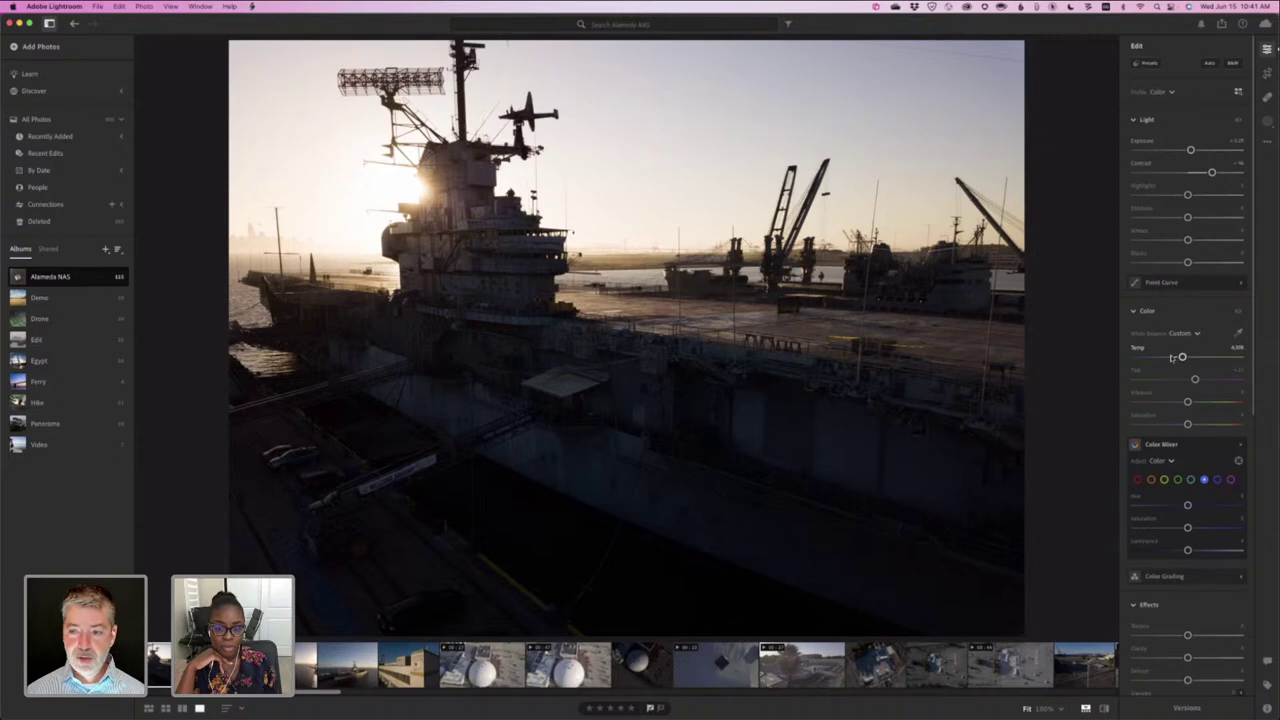
pyautogui.moveTo(1213, 172); pyautogui.dragTo(1206, 173)
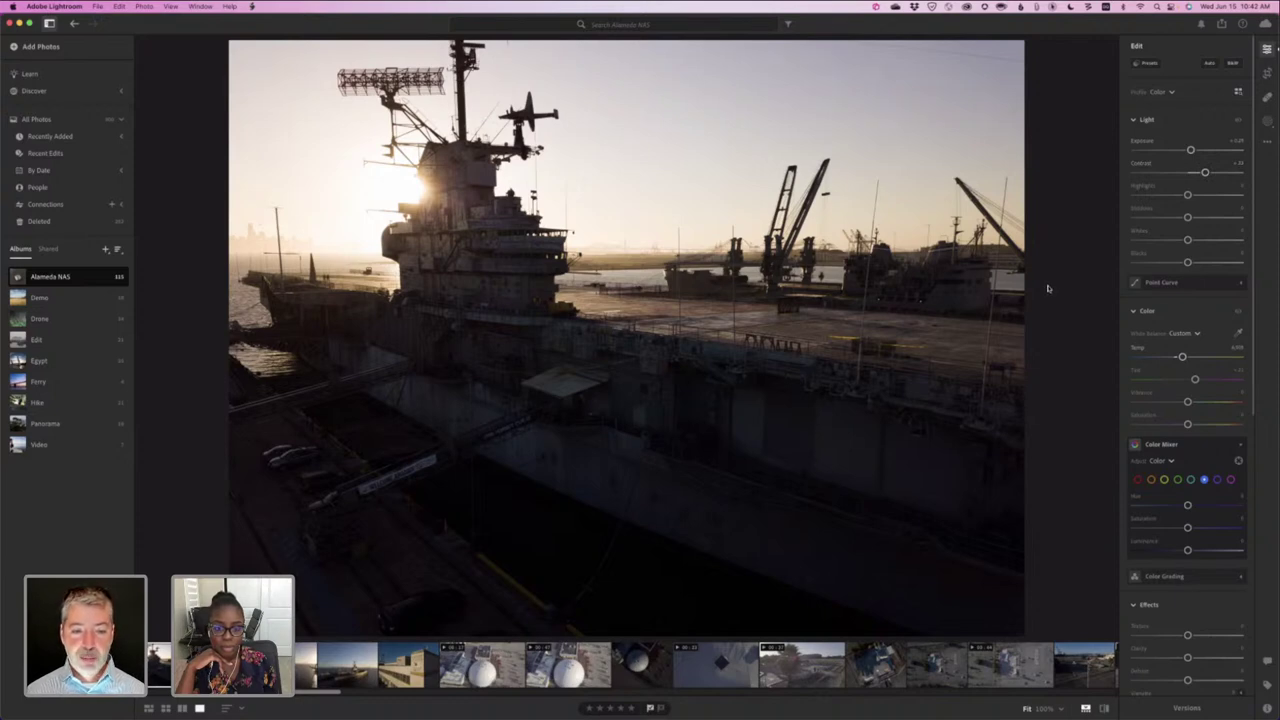
# - Switch repeatedly between the whole photo and 100% magnification at the Welcome Aboard banner on the gangway
pyautogui.click(387, 481)
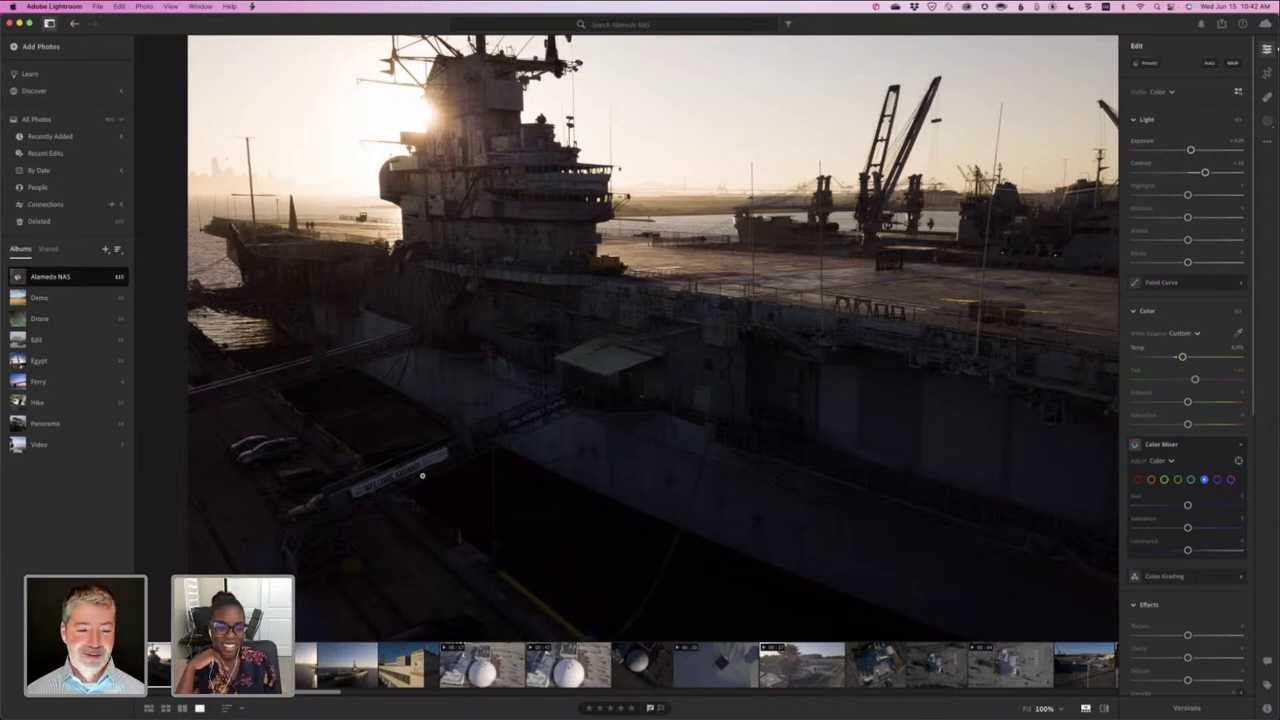
pyautogui.click(422, 476)
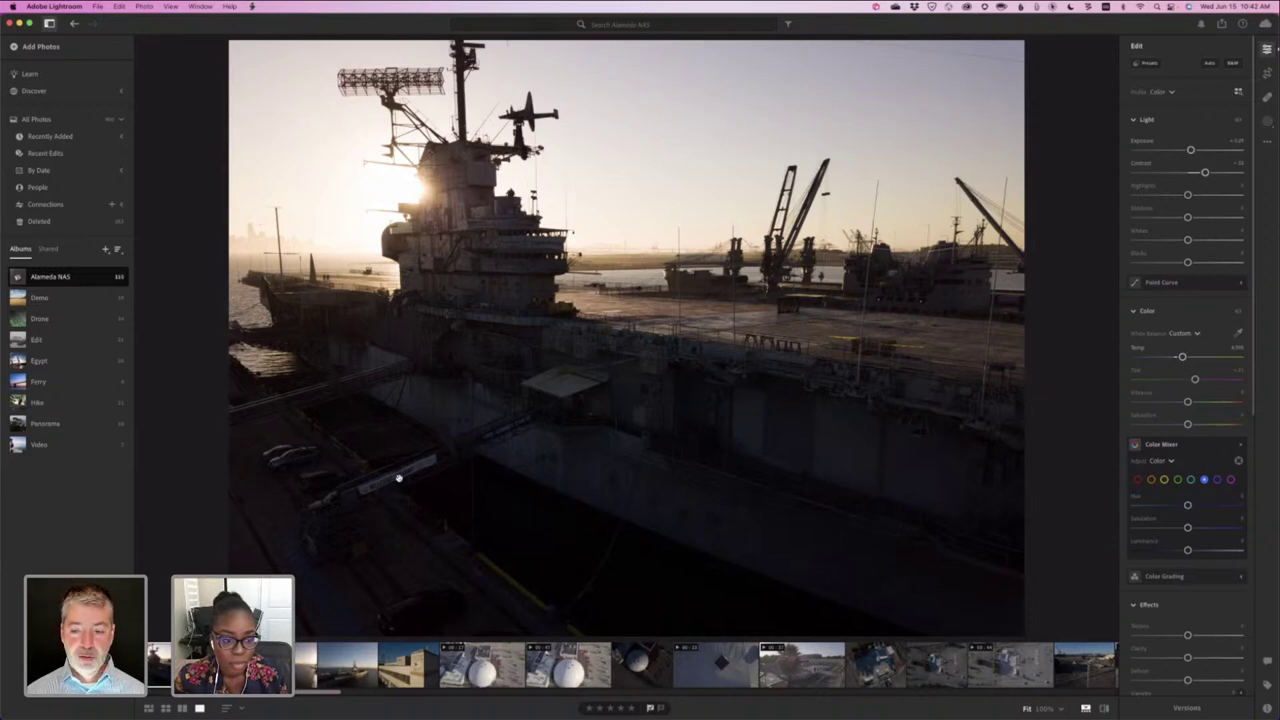
pyautogui.click(398, 478)
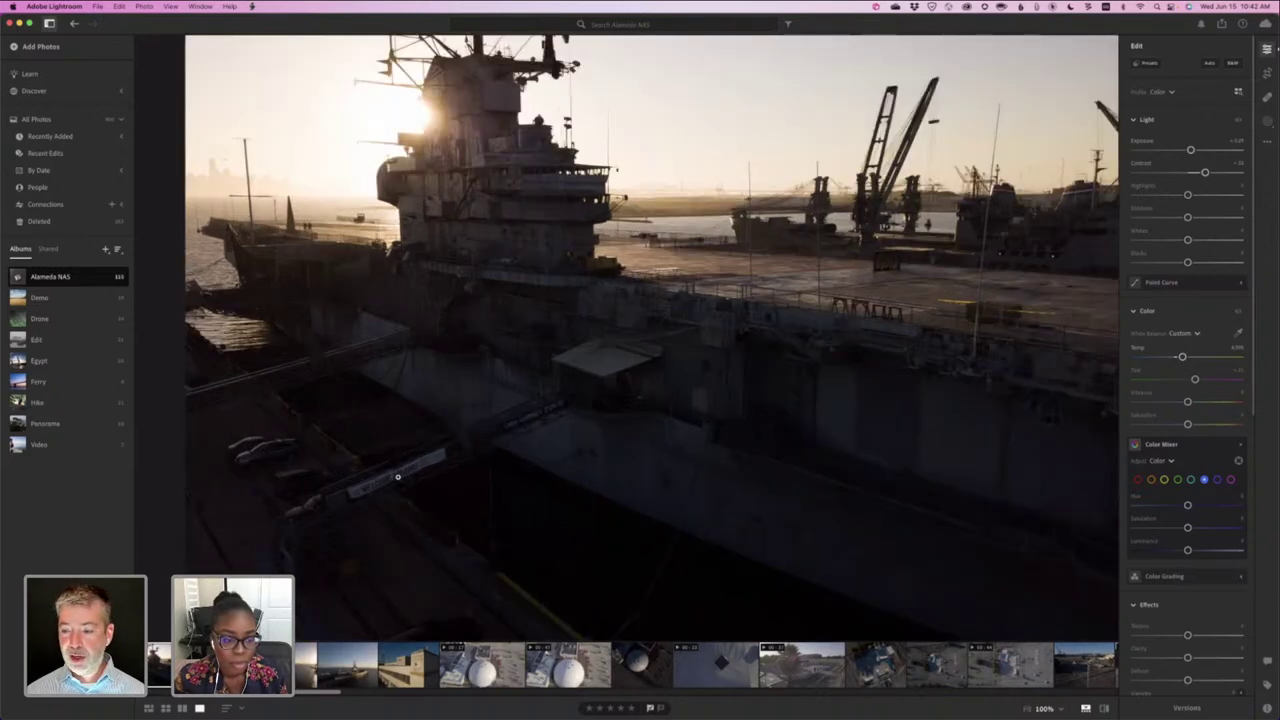
pyautogui.click(398, 478)
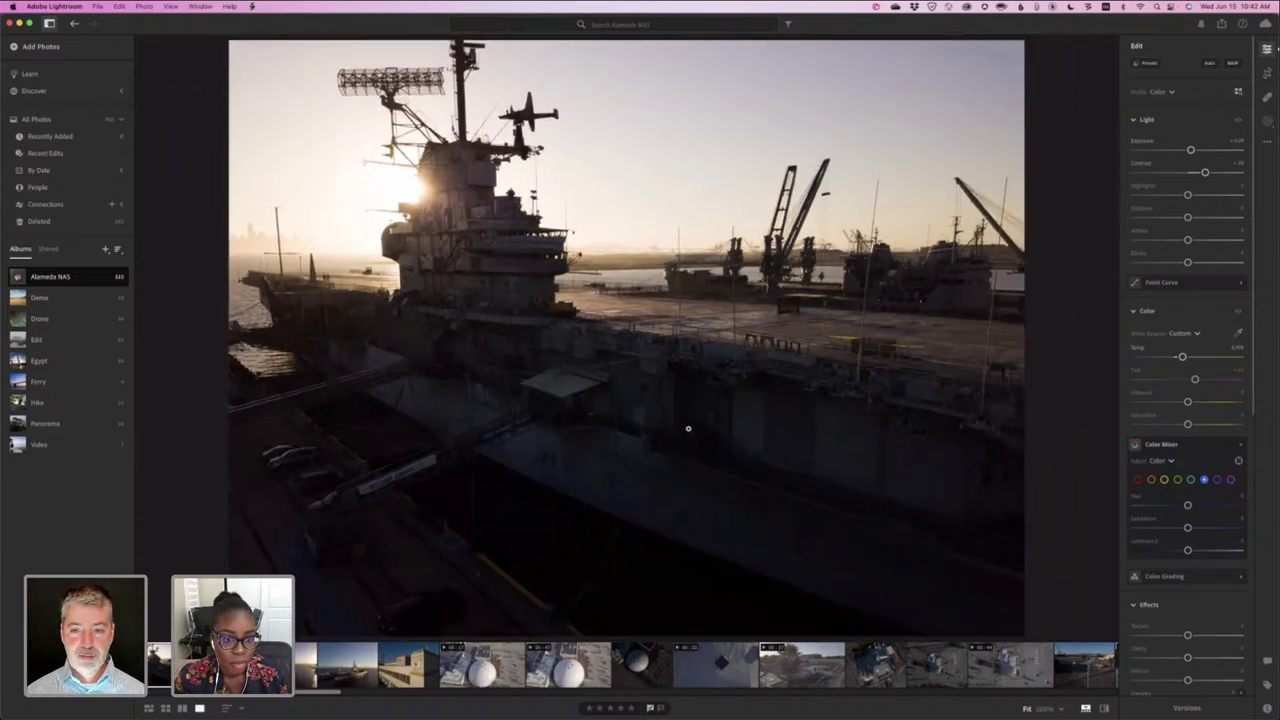
pyautogui.click(398, 476)
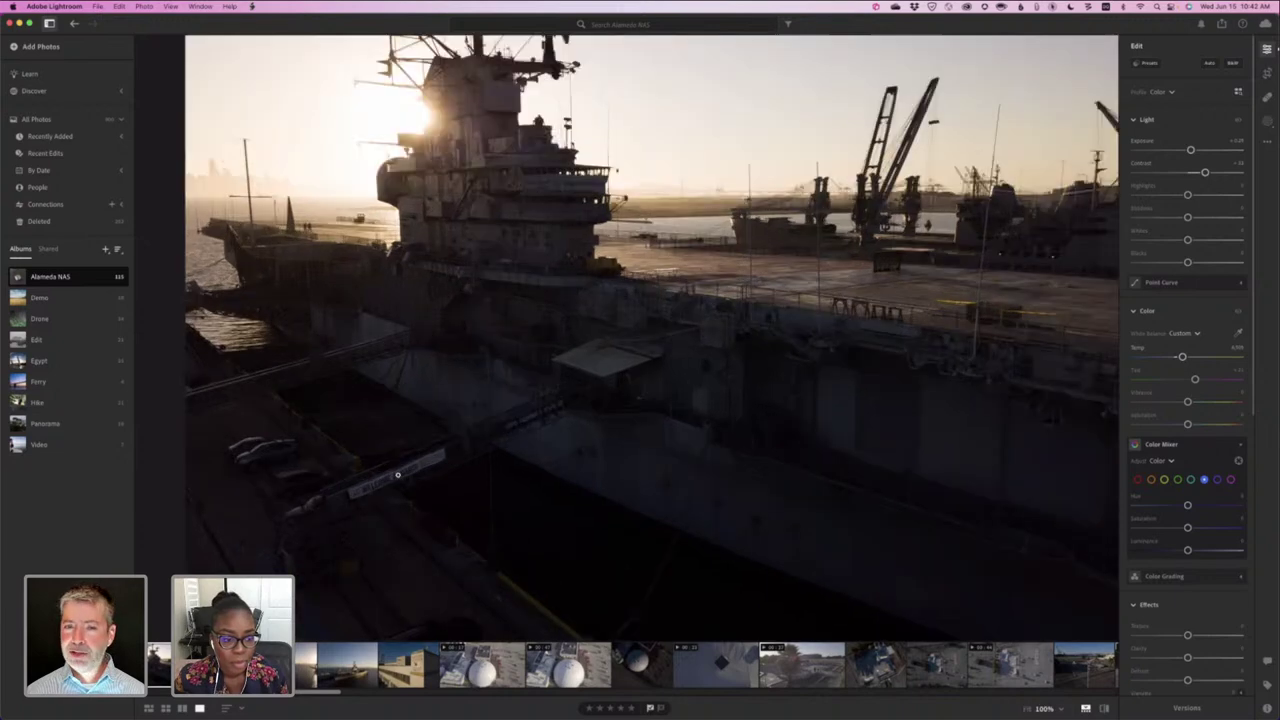
pyautogui.click(397, 475)
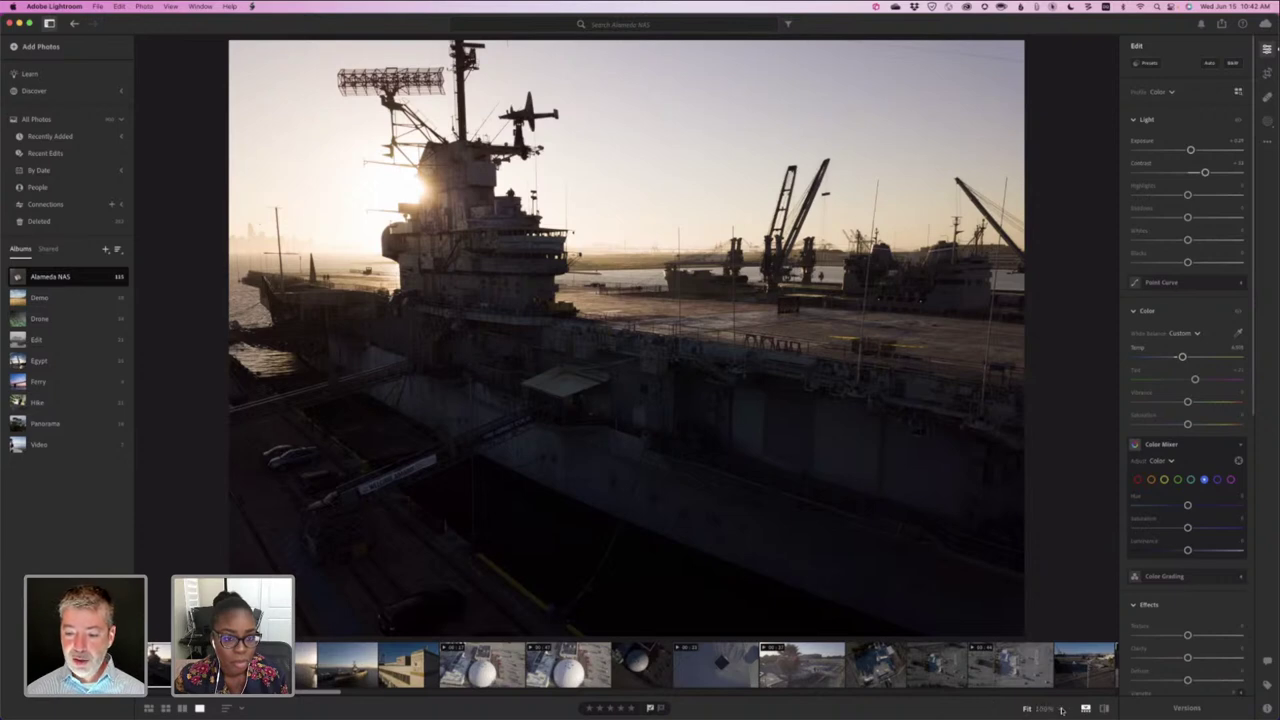
# - View the photo at 1600%, 12% and 100%, magnify the Welcome Aboard banner with a scrubbing zoom, and return to the fitted view
pyautogui.click(1060, 709)
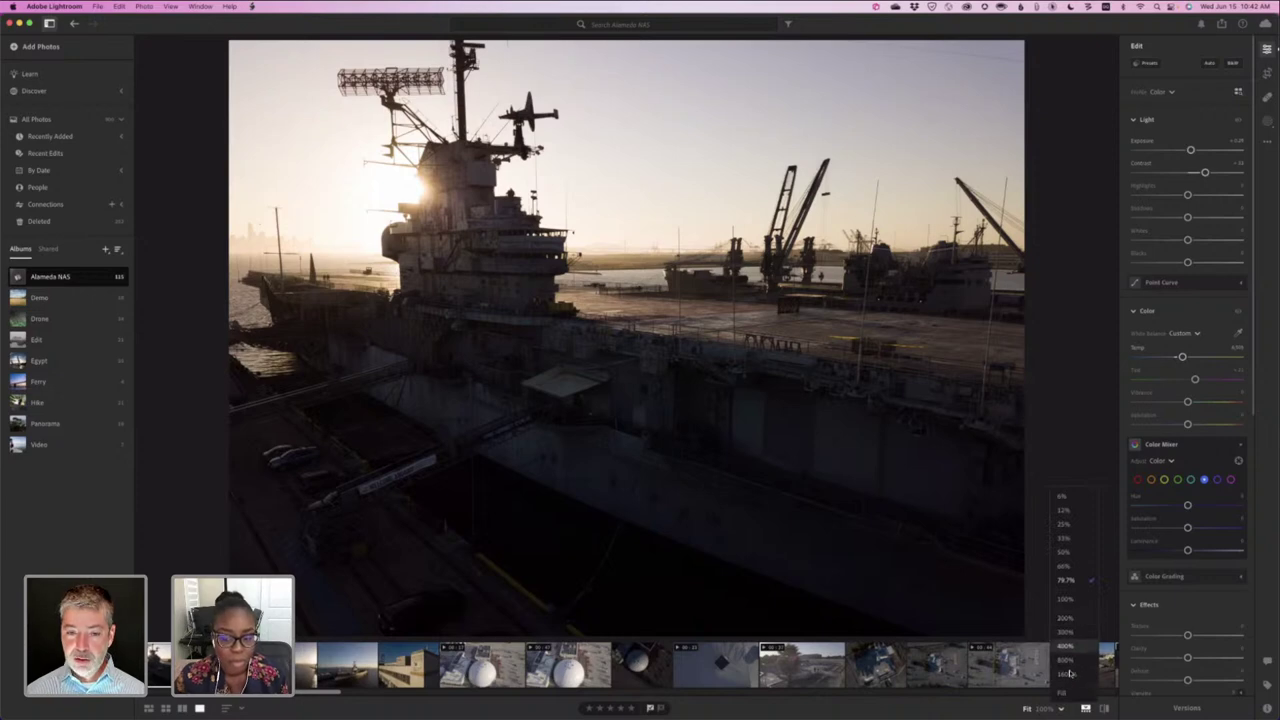
pyautogui.click(1066, 674)
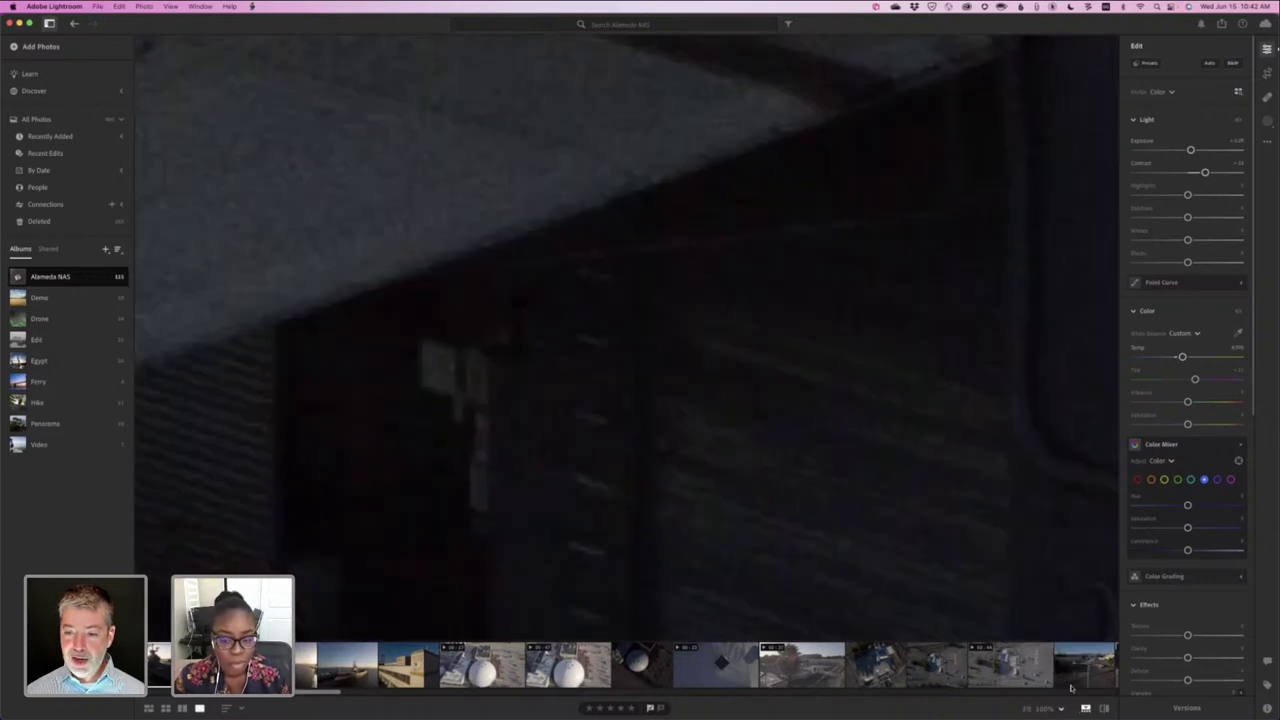
pyautogui.click(1061, 710)
pyautogui.click(1066, 510)
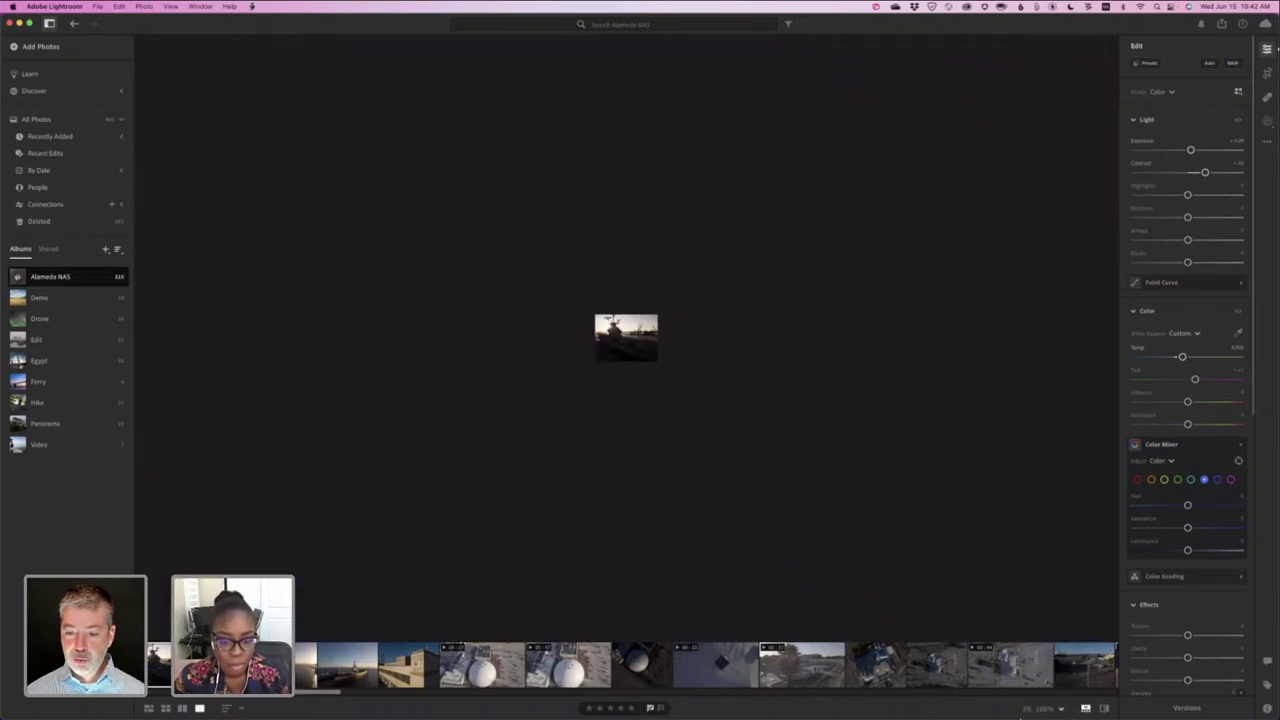
pyautogui.click(1046, 708)
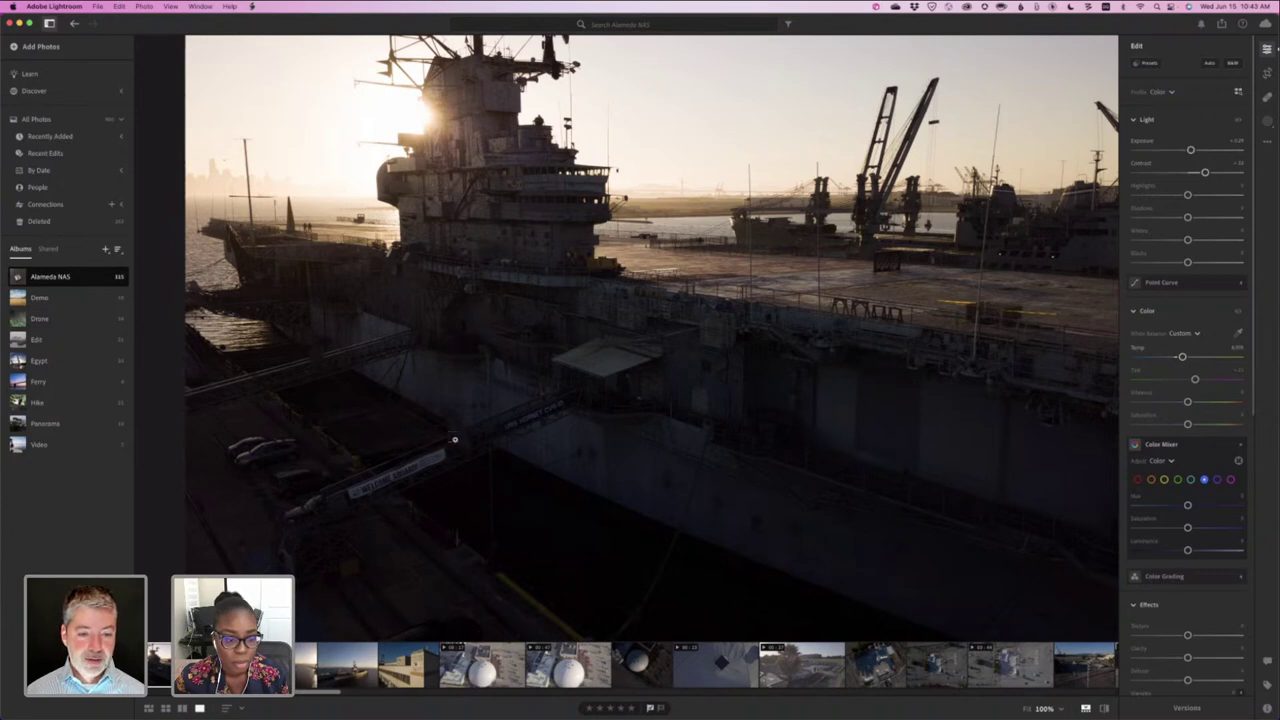
pyautogui.moveTo(458, 442); pyautogui.dragTo(331, 507)
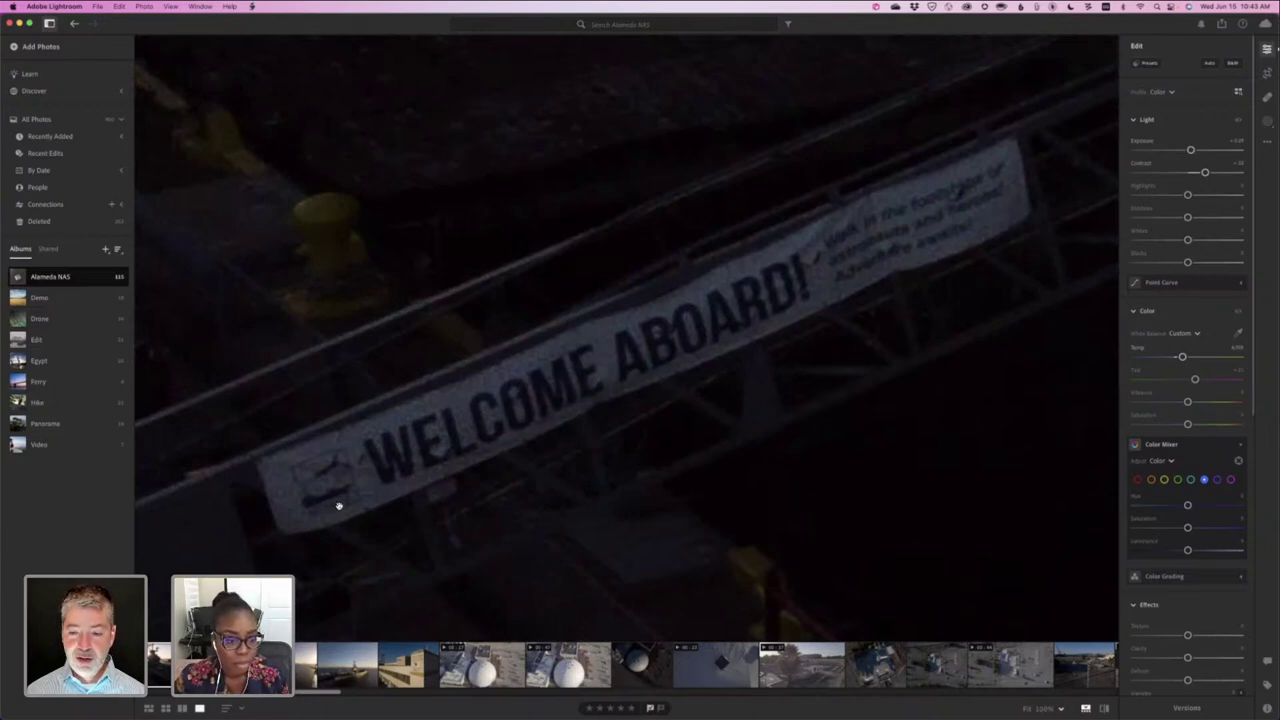
pyautogui.click(1026, 708)
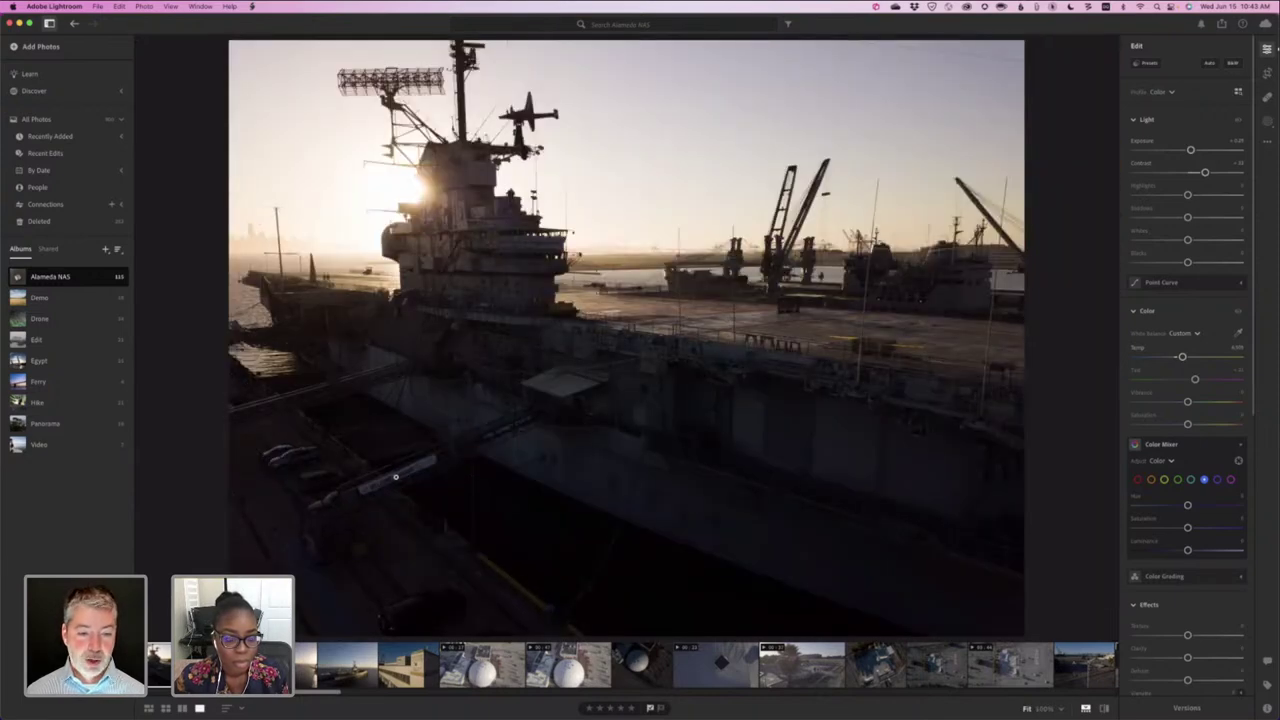
# - Examine the Welcome Aboard and USS Hornet banners by zooming gradually in and out, and return to the whole photo
pyautogui.scroll(3, 396, 478)
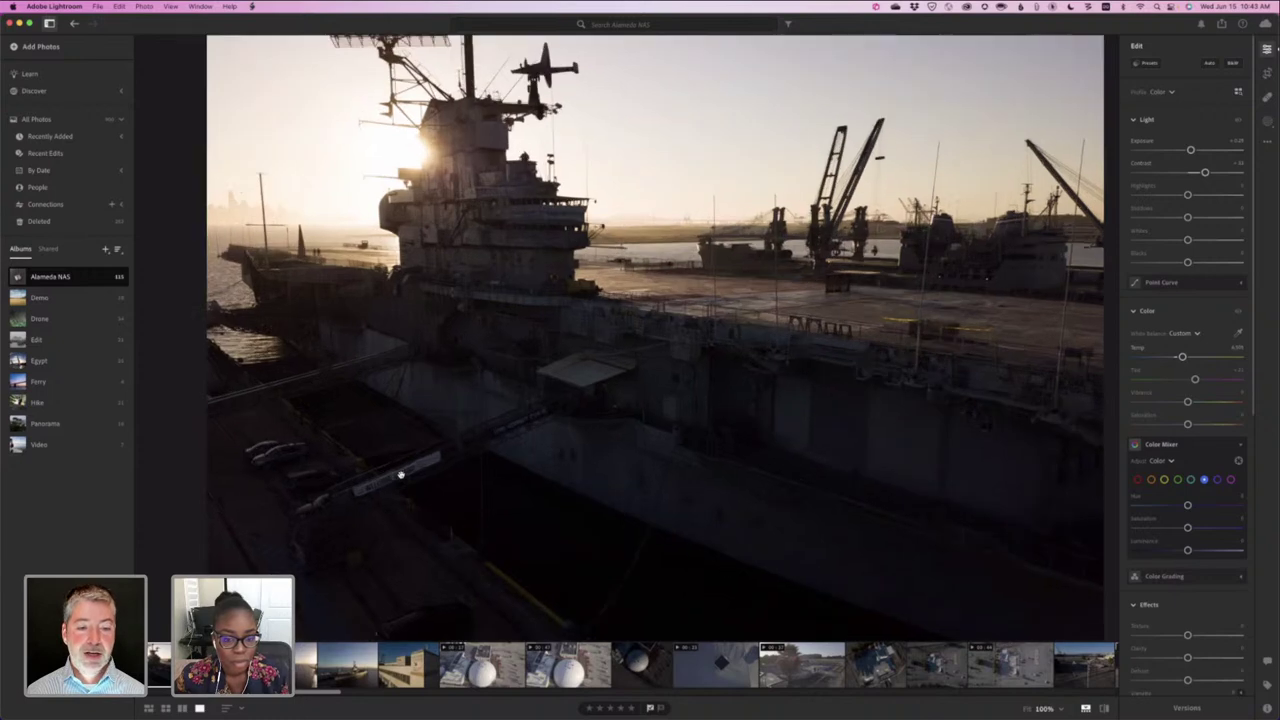
pyautogui.scroll(-3, 399, 475)
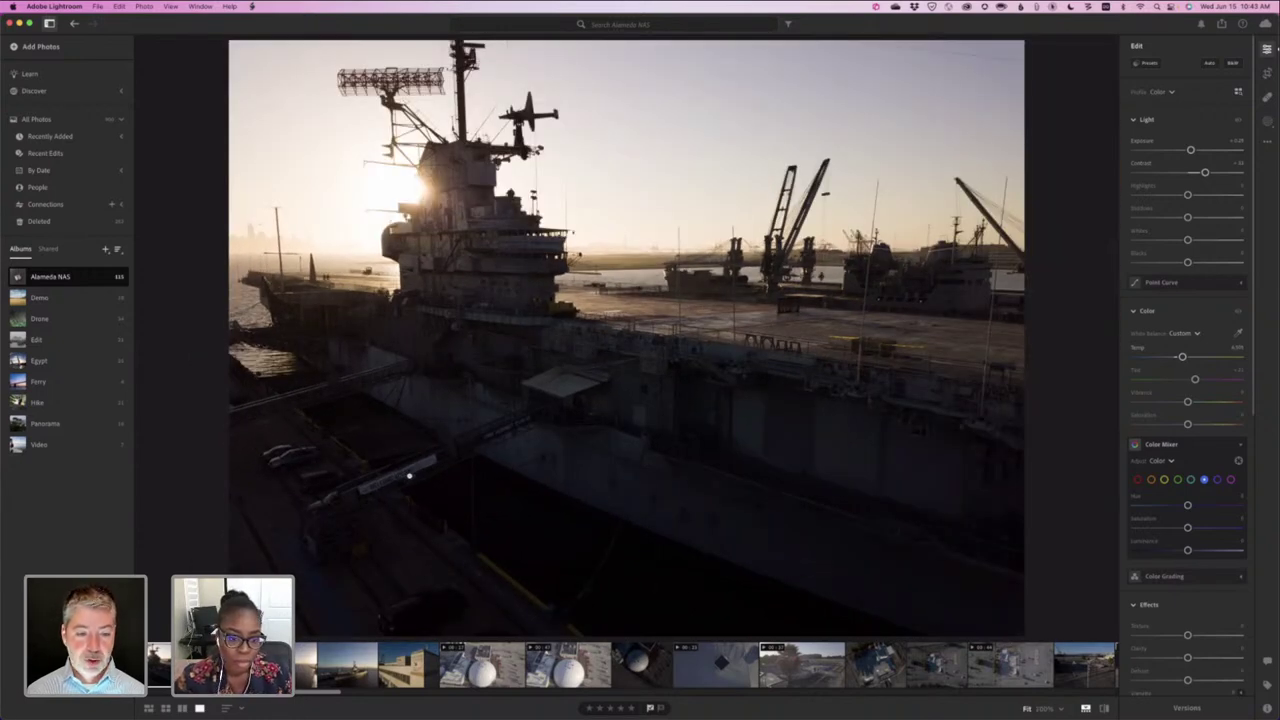
pyautogui.scroll(2, 413, 475)
pyautogui.scroll(3, 547, 437)
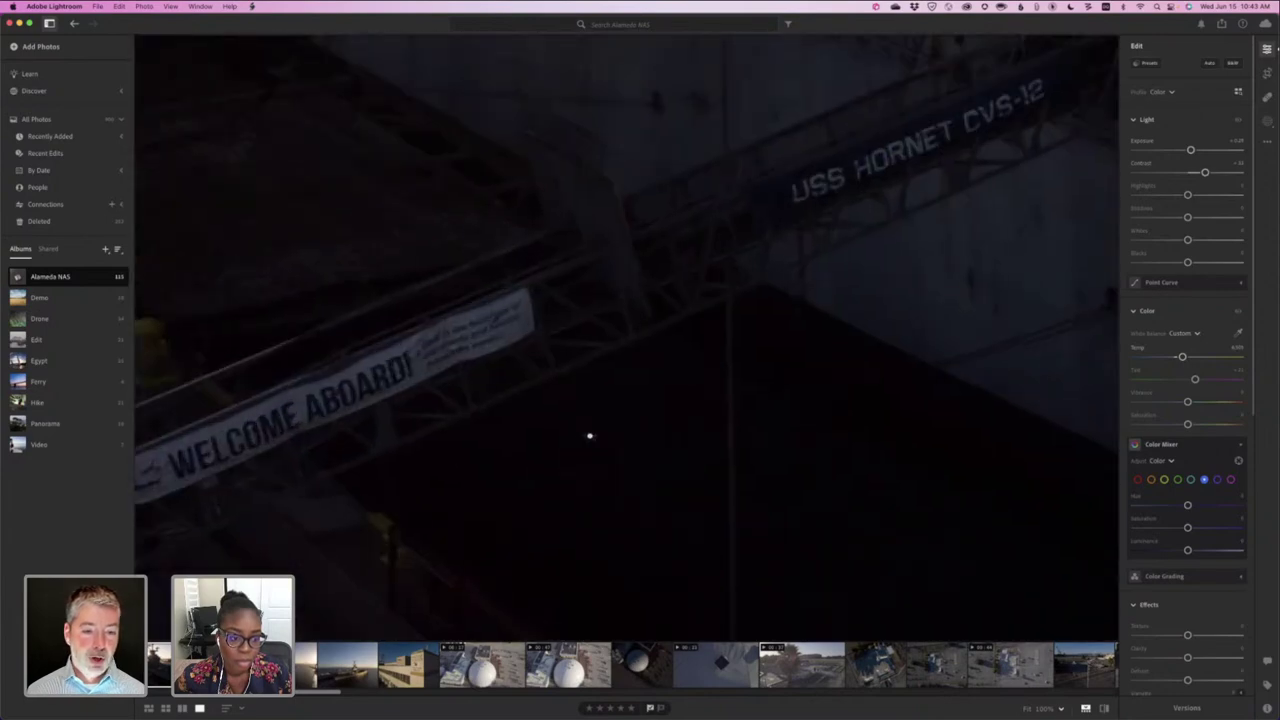
pyautogui.scroll(-3, 494, 437)
pyautogui.scroll(-3, 375, 450)
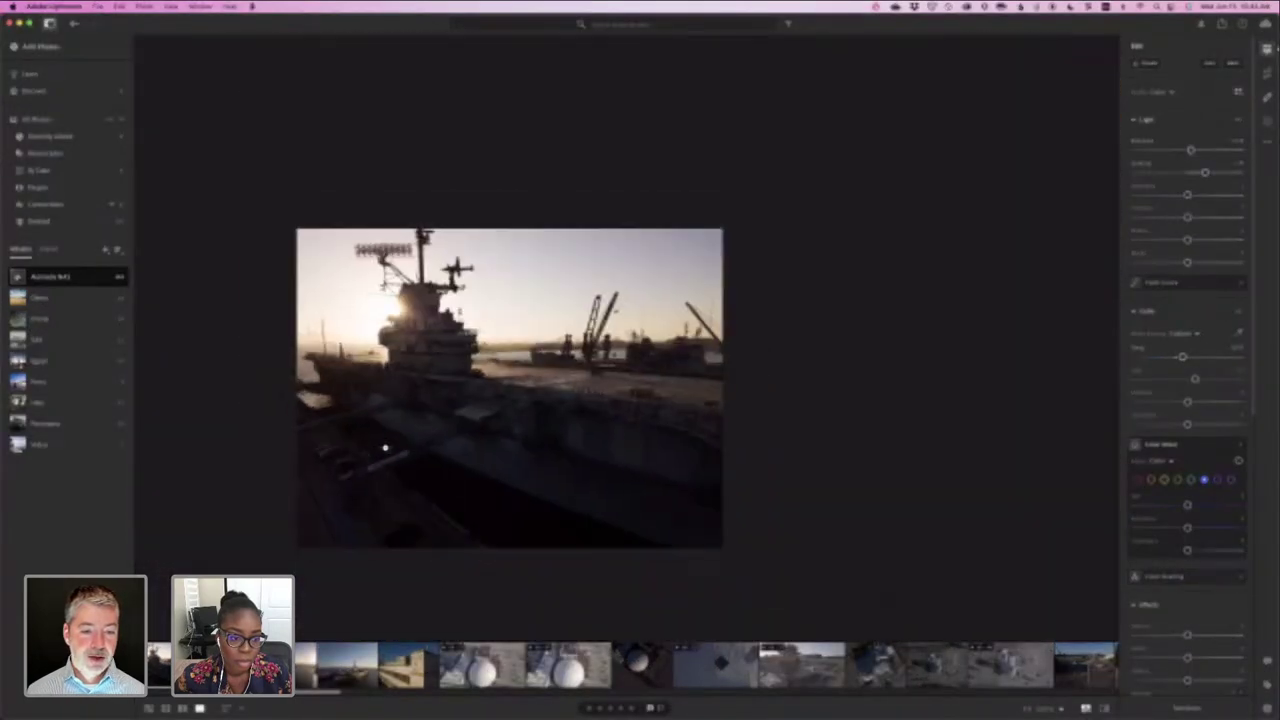
pyautogui.scroll(6, 443, 437)
pyautogui.scroll(-2, 508, 426)
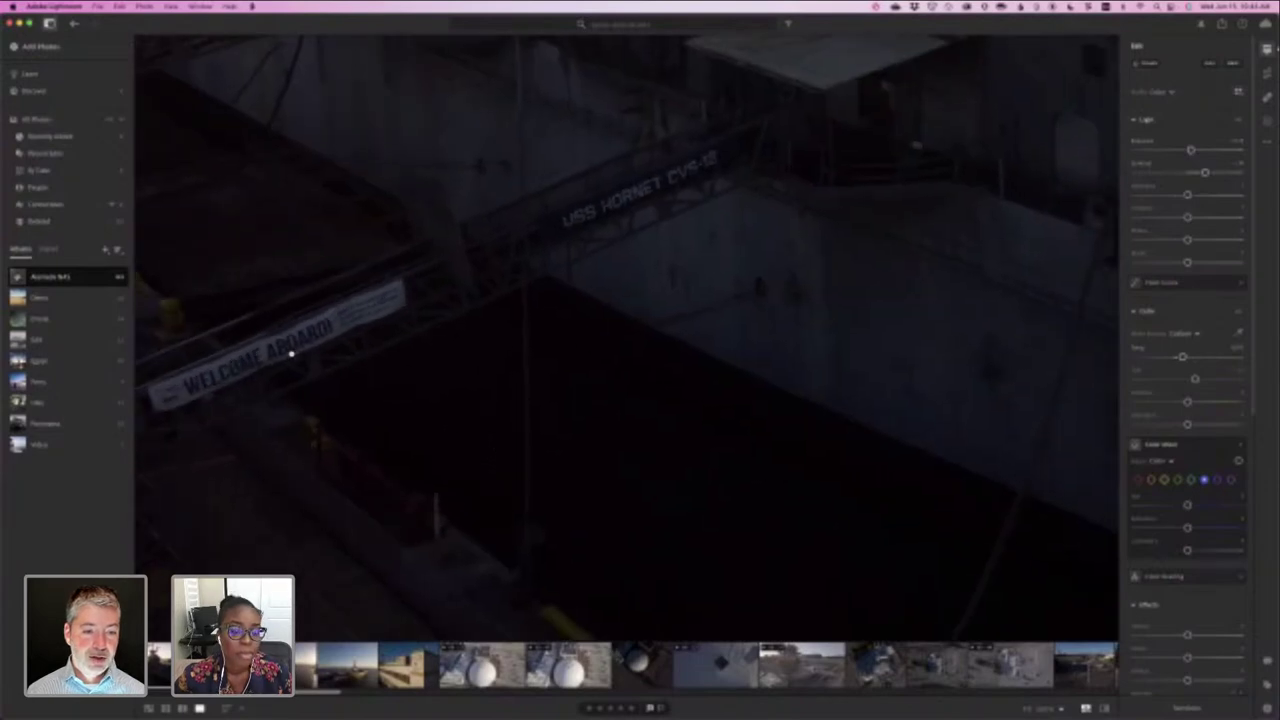
pyautogui.scroll(5, 233, 357)
pyautogui.scroll(-5, 309, 355)
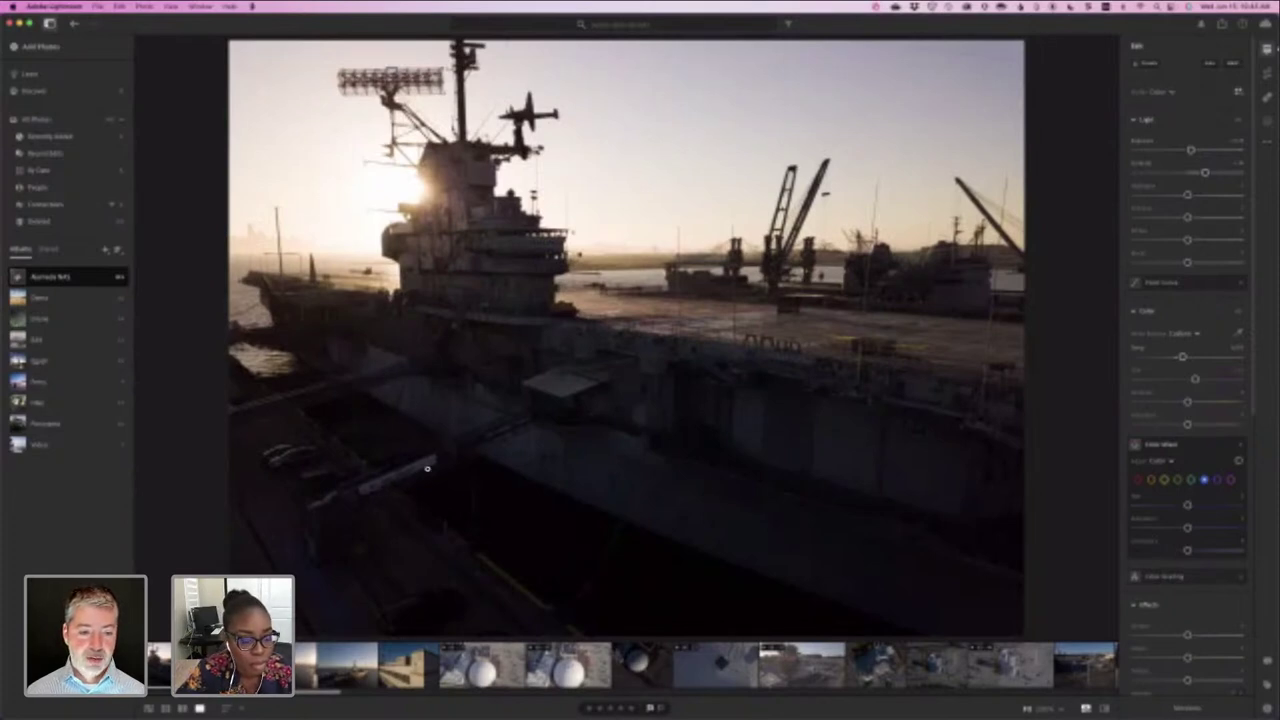
pyautogui.click(354, 378)
pyautogui.click(364, 430)
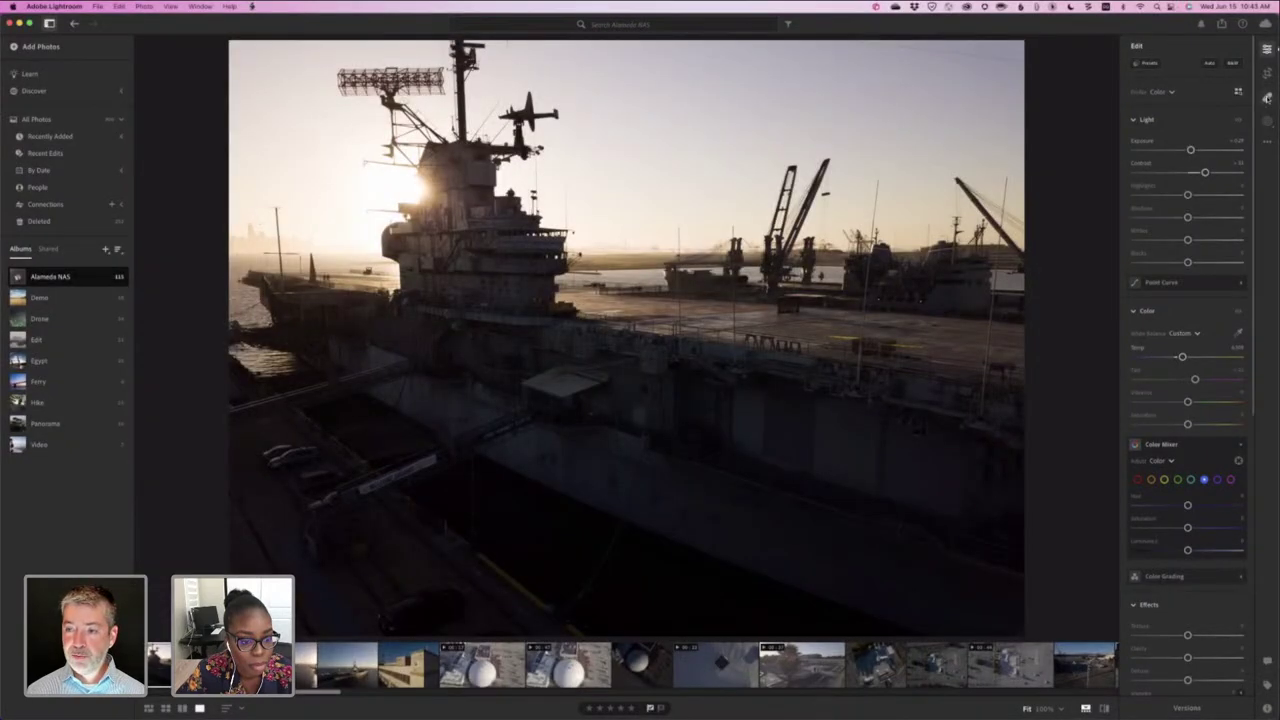
# - Remove the Welcome Aboard banner from the gangway with one stroke of a small Healing Brush in Heal mode
pyautogui.click(1267, 98)
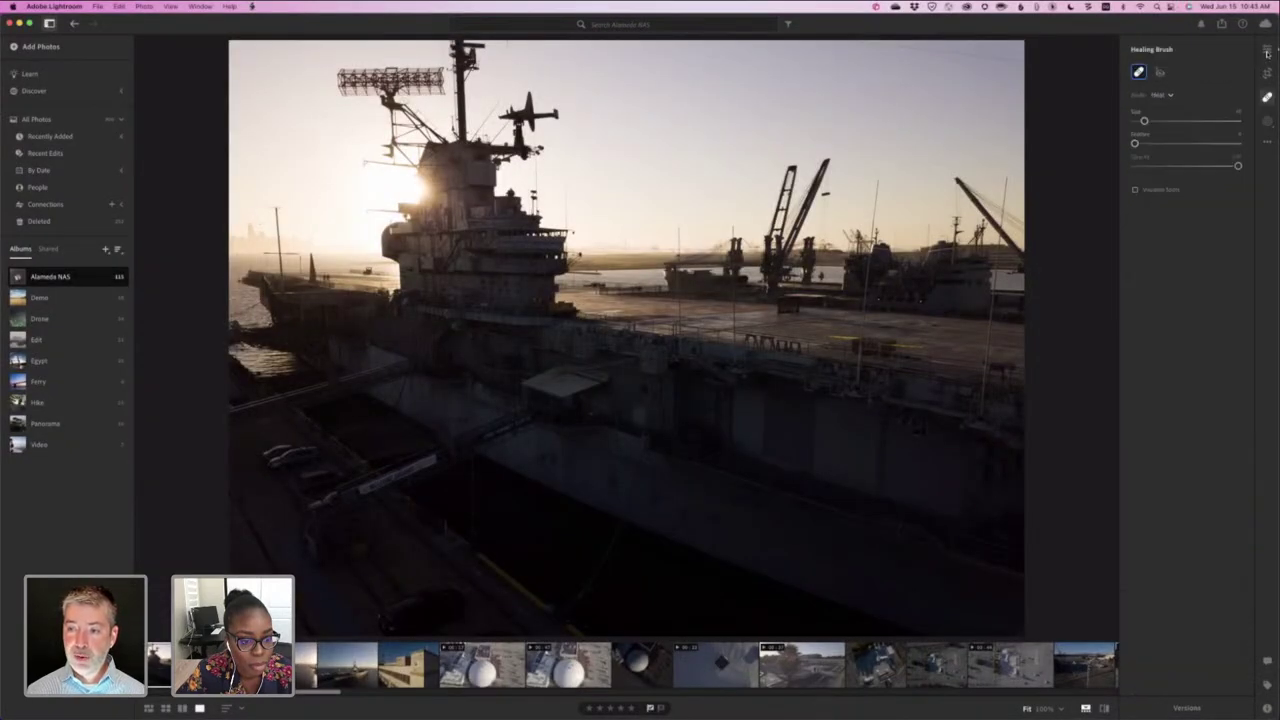
pyautogui.click(1268, 48)
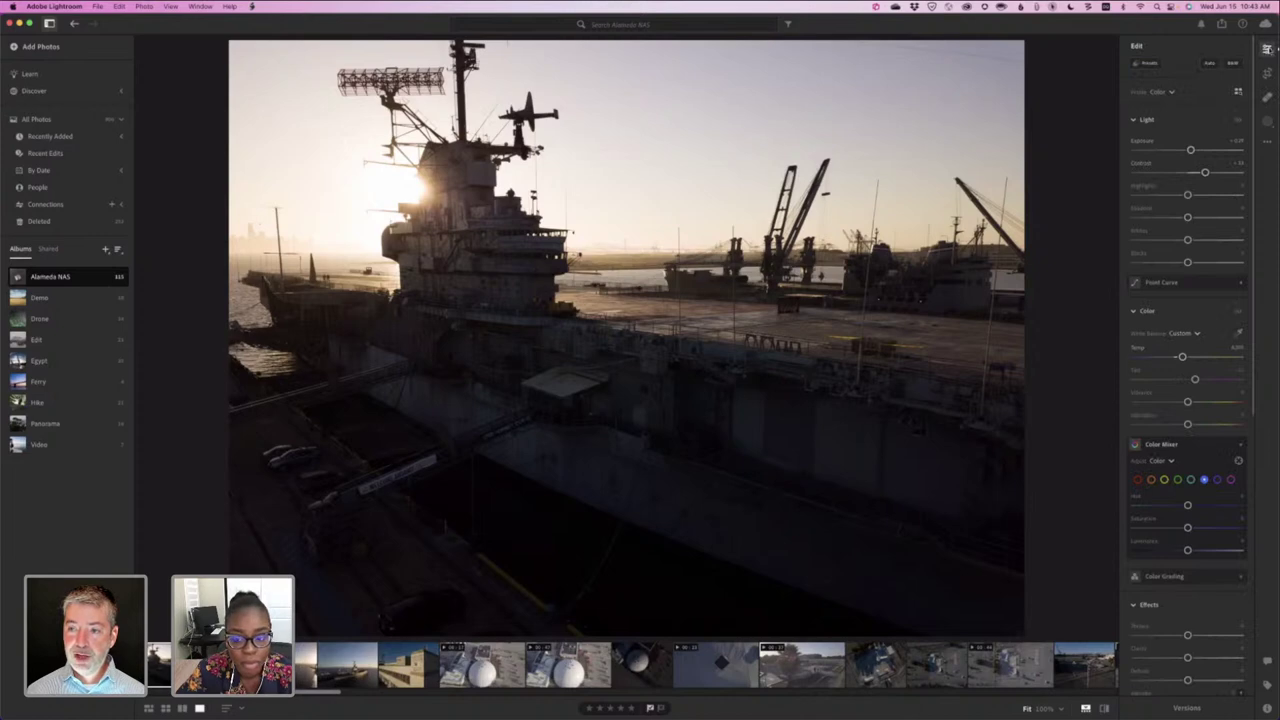
pyautogui.click(1267, 97)
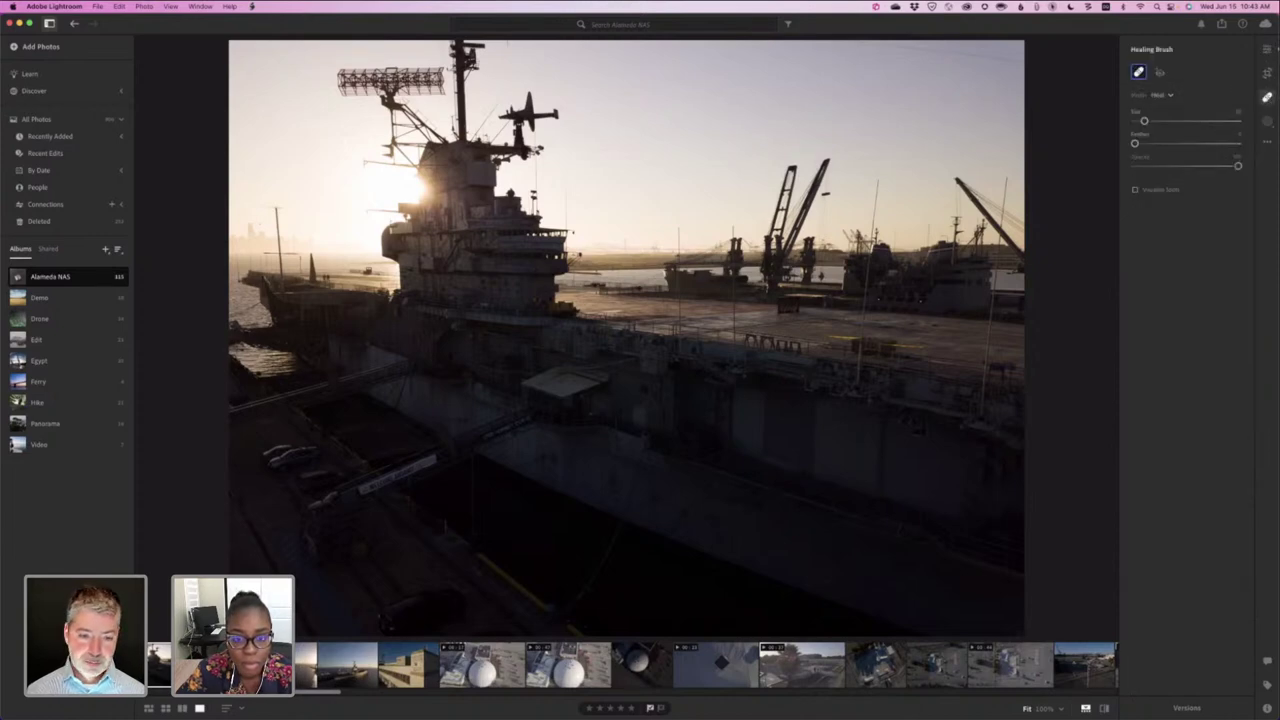
pyautogui.press(']')
pyautogui.press(']')
pyautogui.press(']')
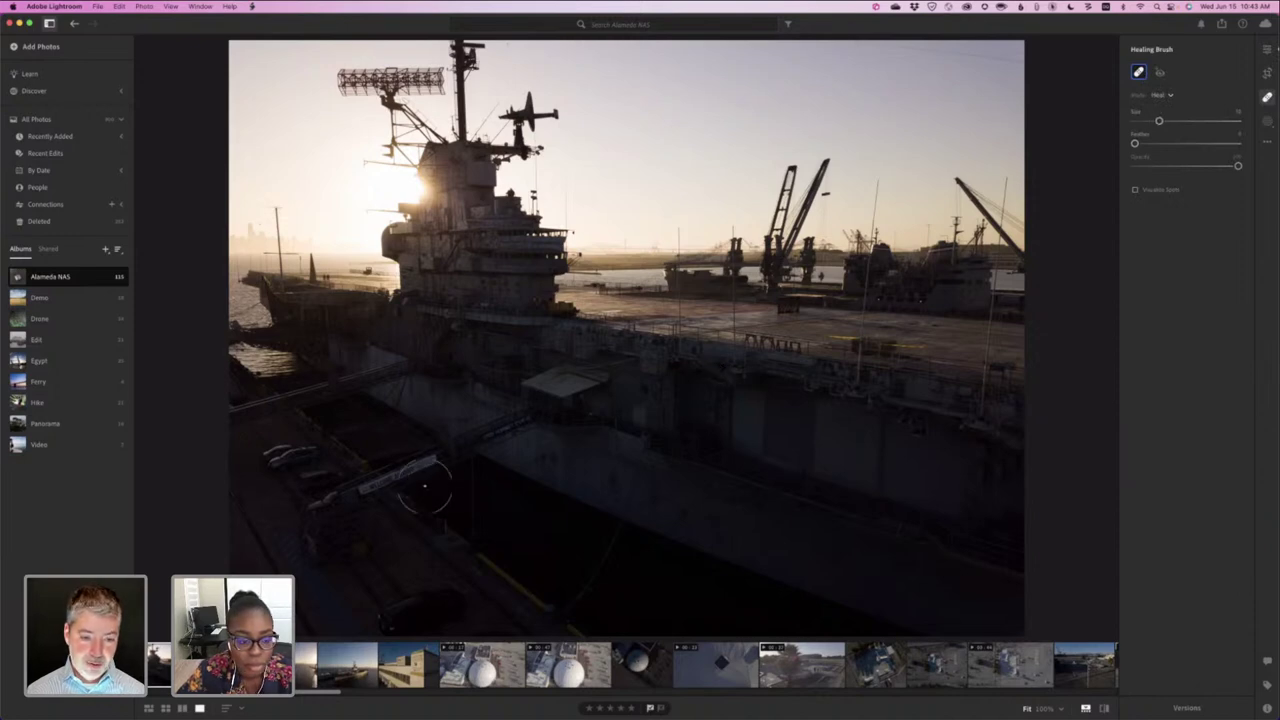
pyautogui.press('[')
pyautogui.press('[')
pyautogui.press('[')
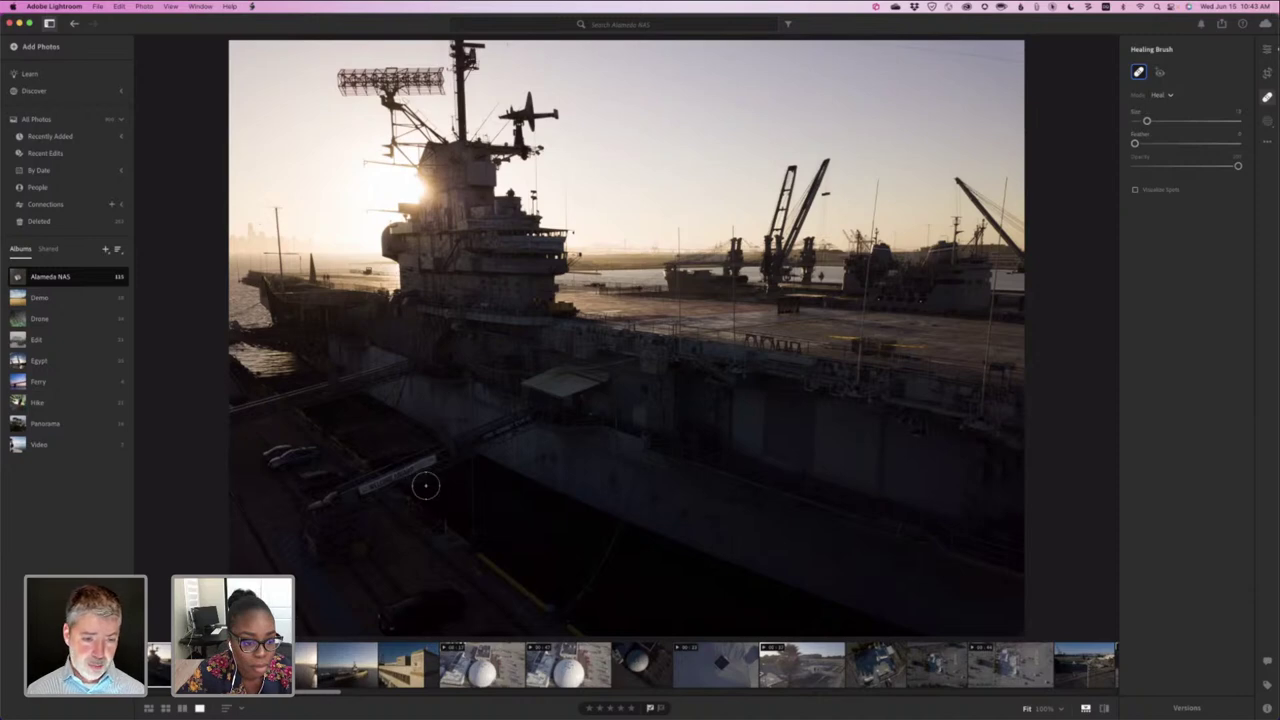
pyautogui.press('[')
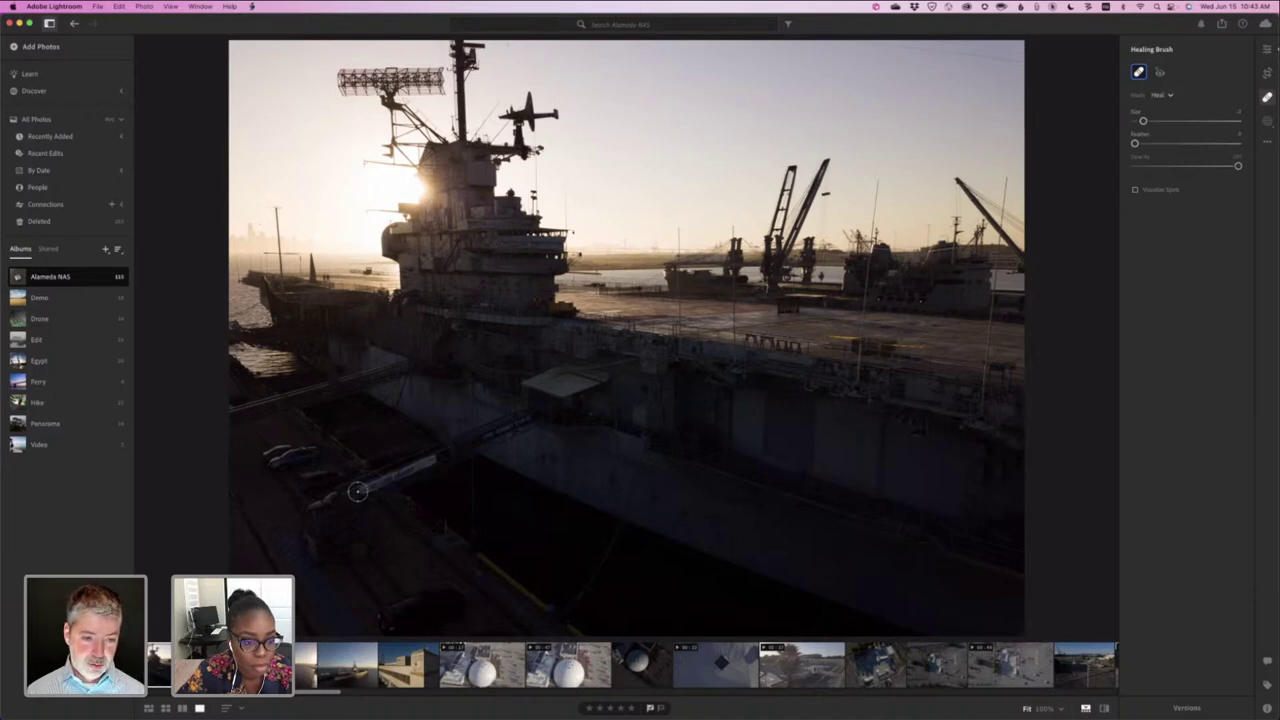
pyautogui.moveTo(360, 491); pyautogui.dragTo(437, 460)
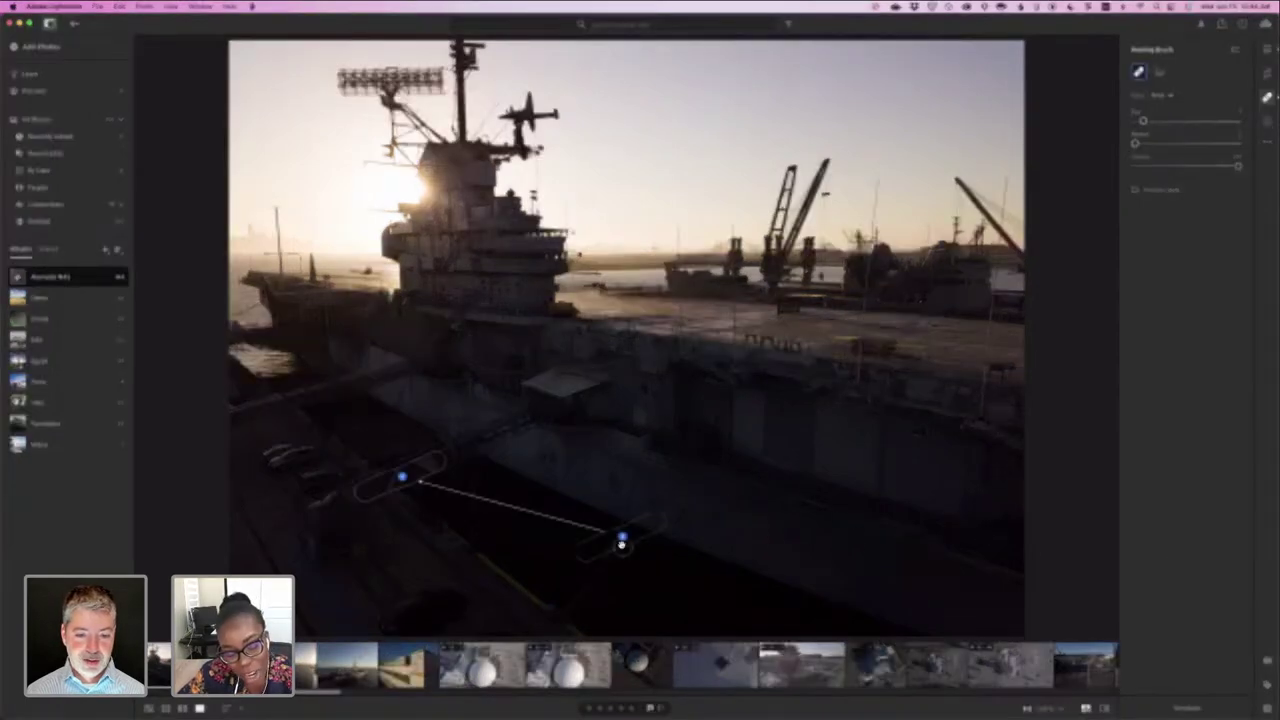
# - Relocate the banner spot's healing source onto the gangway higher up, heal the gangway section beside the hull, and return to the editing adjustments
pyautogui.moveTo(622, 537)
pyautogui.mouseDown()
pyautogui.moveTo(392, 412)
pyautogui.moveTo(329, 395)
pyautogui.moveTo(346, 397)
pyautogui.mouseUp()
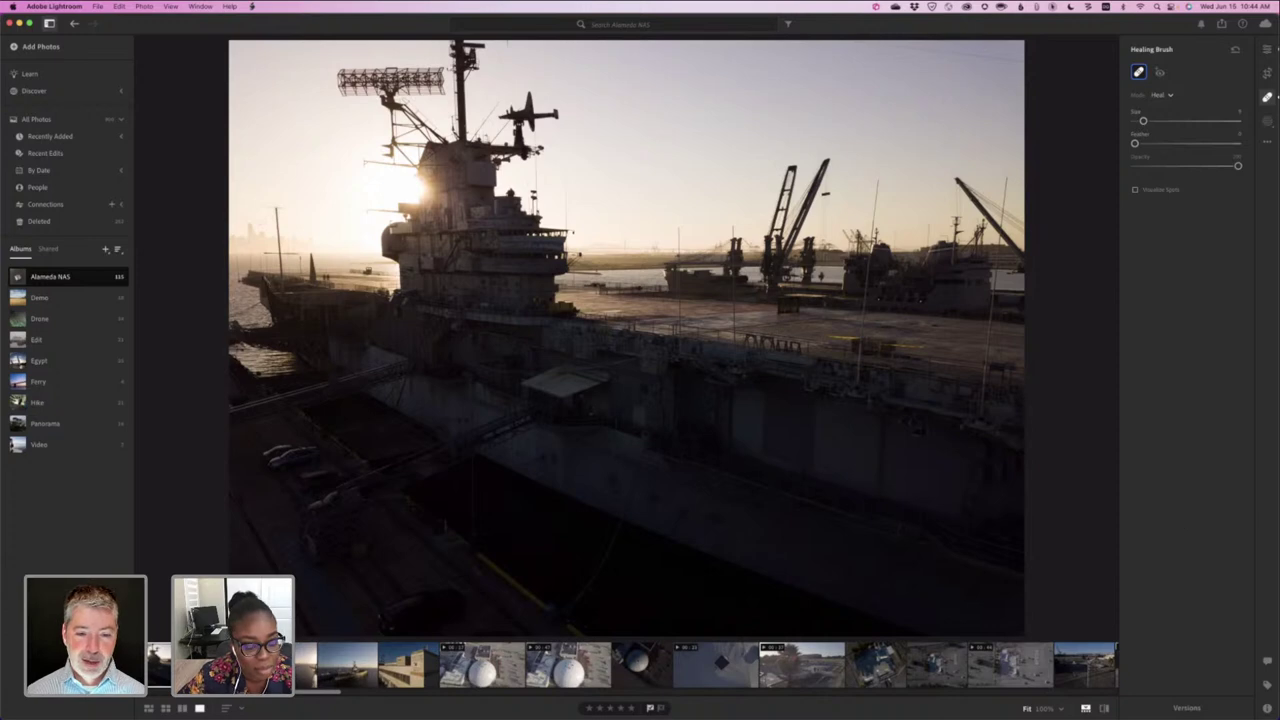
pyautogui.moveTo(484, 436); pyautogui.dragTo(527, 421)
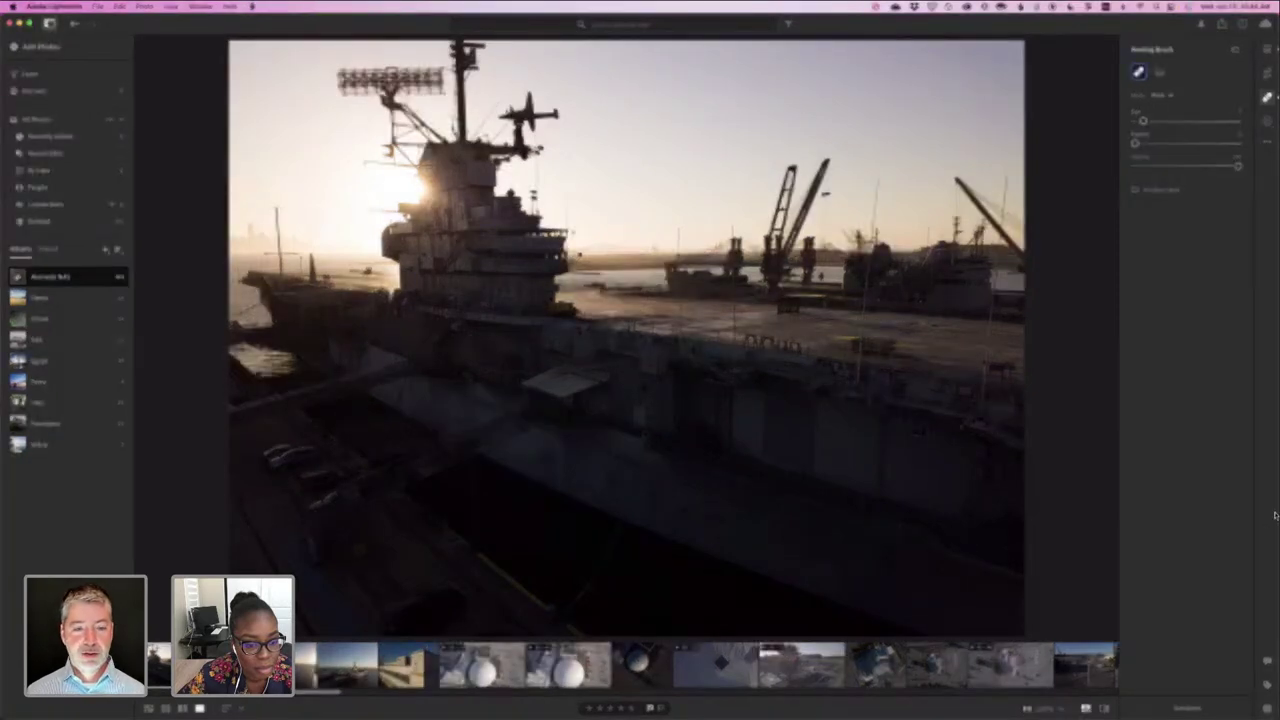
pyautogui.click(1267, 50)
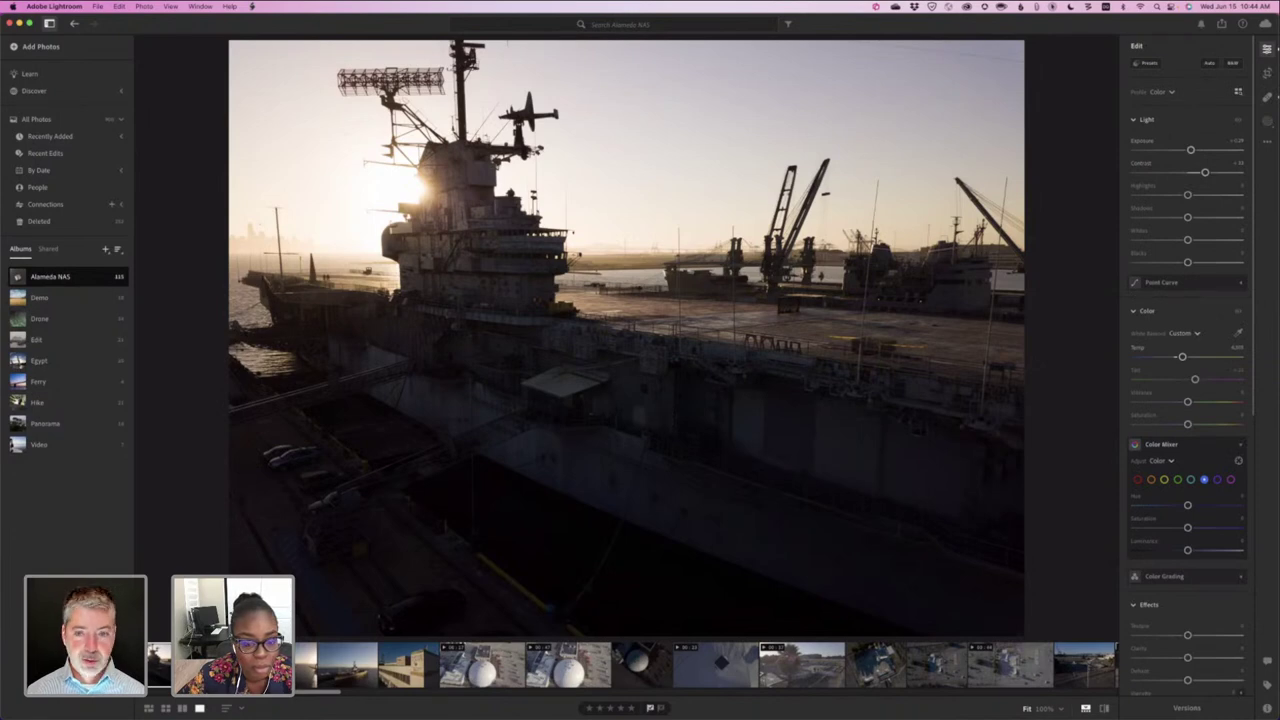
# - Open the carrier bow photo in the Alameda NAS album and magnify the people standing beside the USS Hornet CVS-12 banner
pyautogui.press('Right')
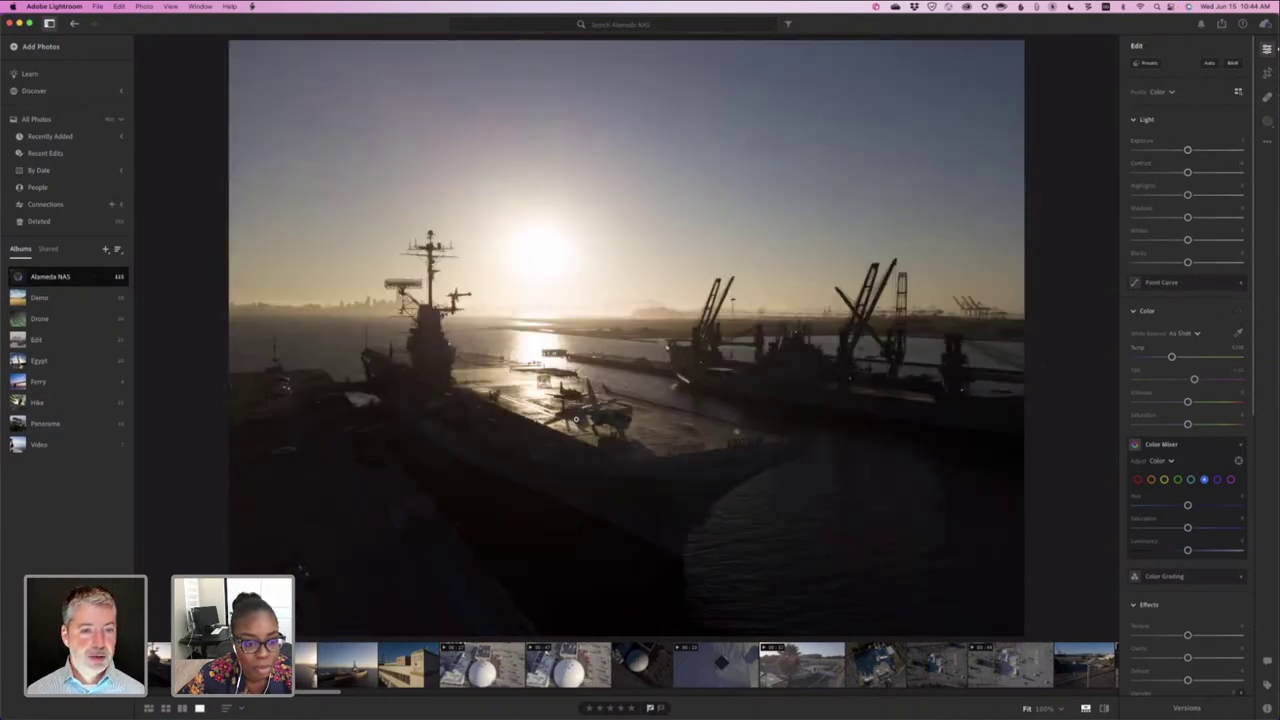
pyautogui.press('g')
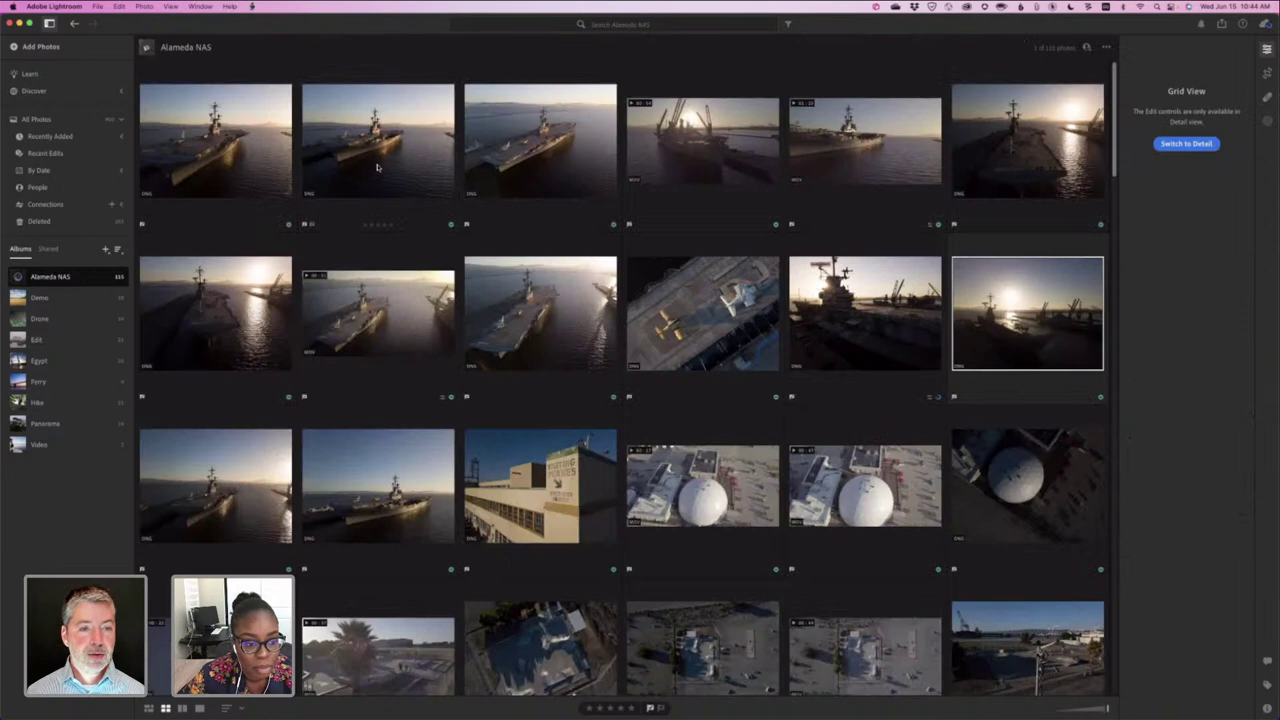
pyautogui.doubleClick(382, 155)
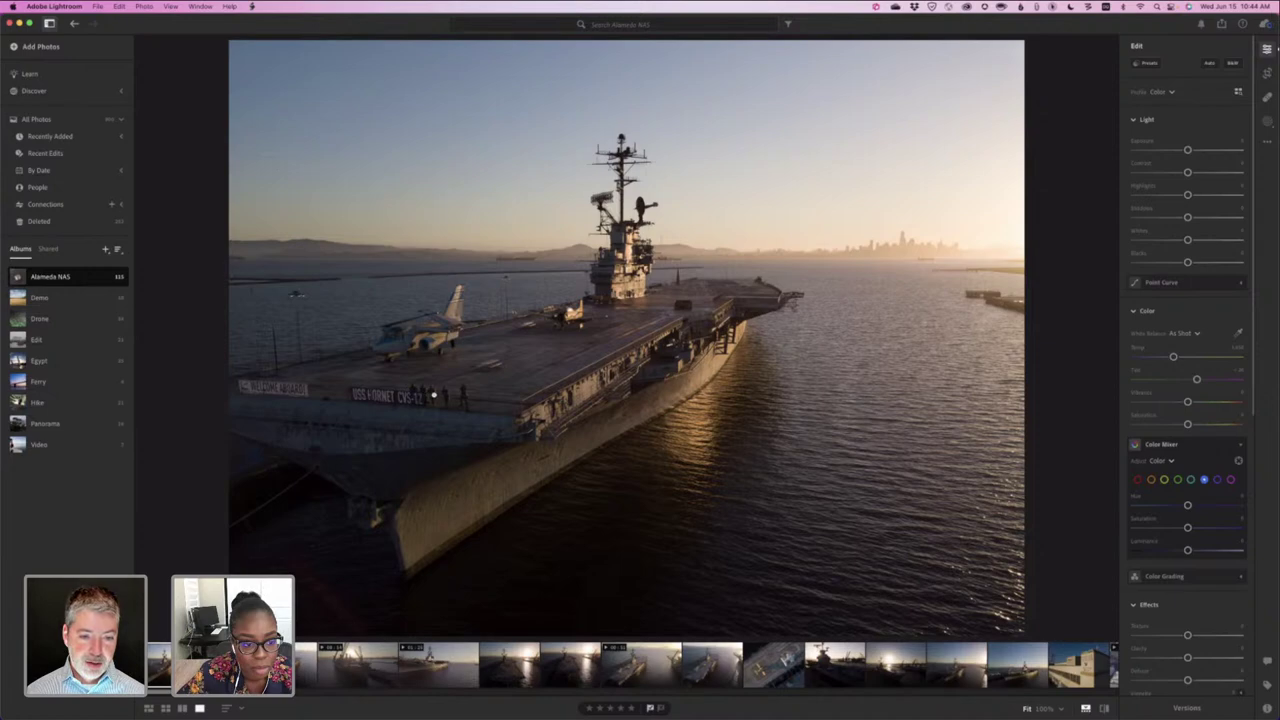
pyautogui.scroll(10, 446, 396)
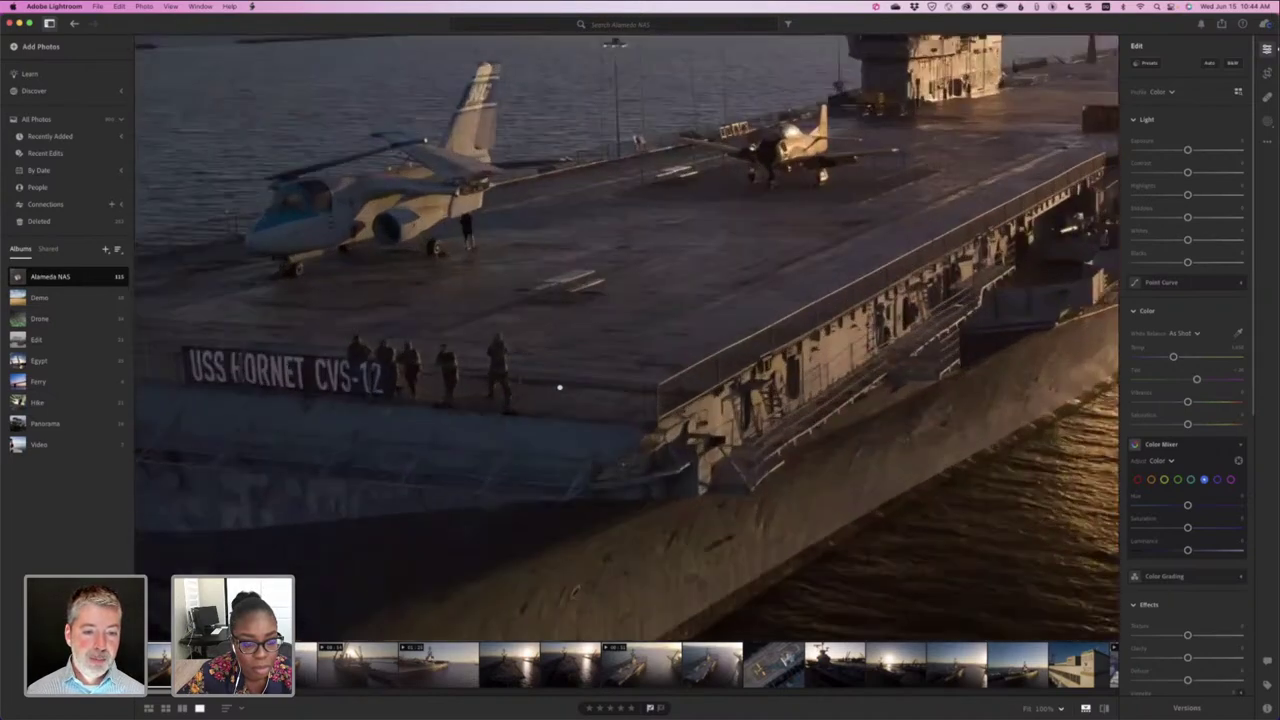
pyautogui.scroll(2, 562, 388)
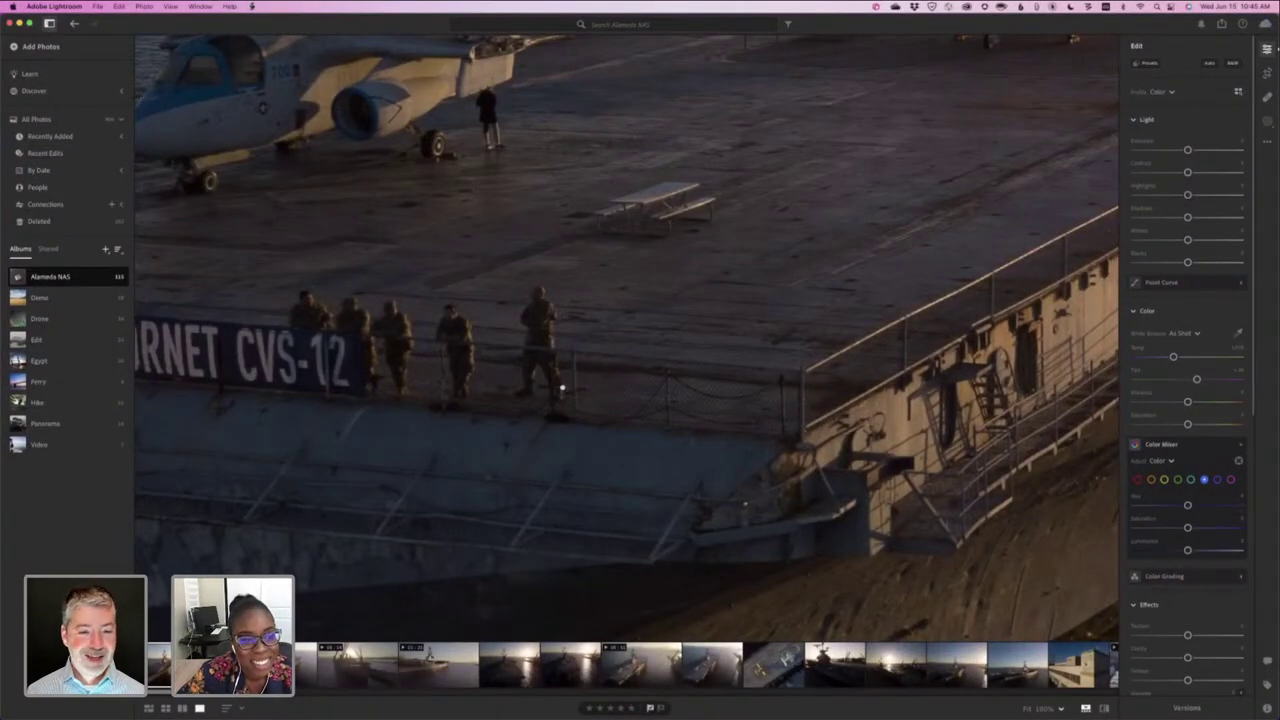
pyautogui.click(492, 355)
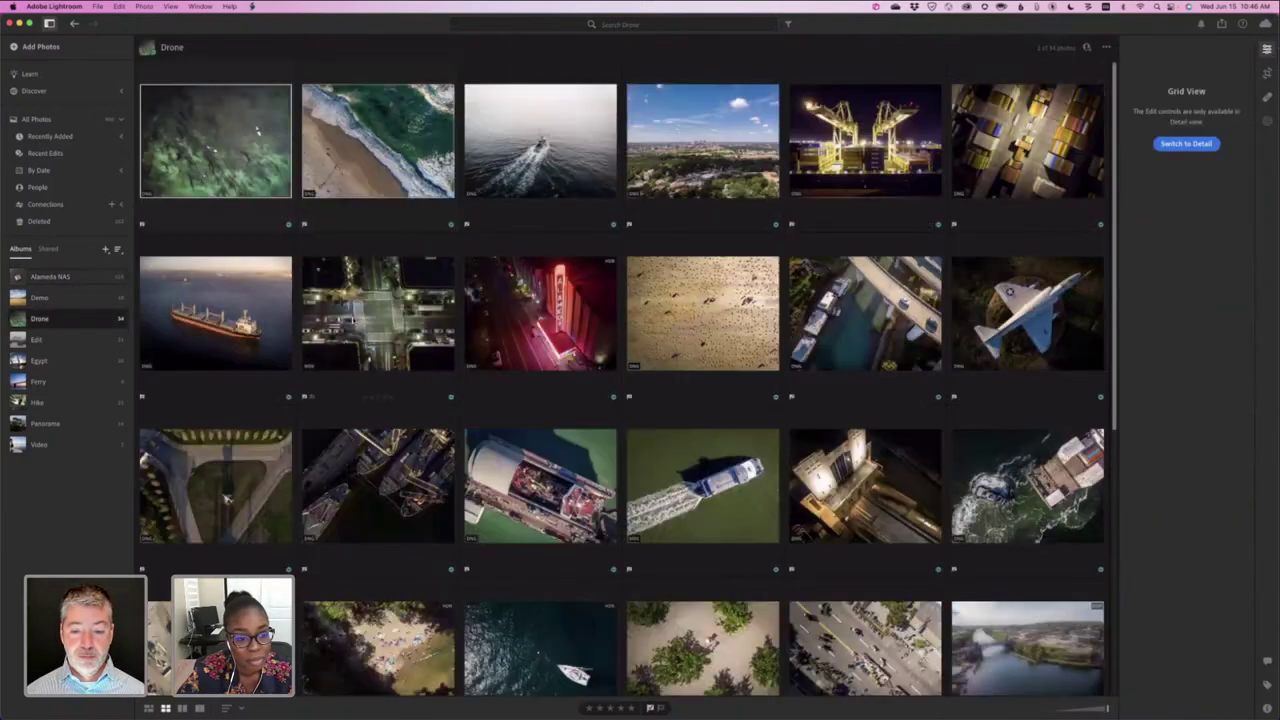
# - Browse the photos in the Drone album and return to the Alameda NAS album
pyautogui.scroll(-3, 352, 317)
pyautogui.scroll(-2, 352, 317)
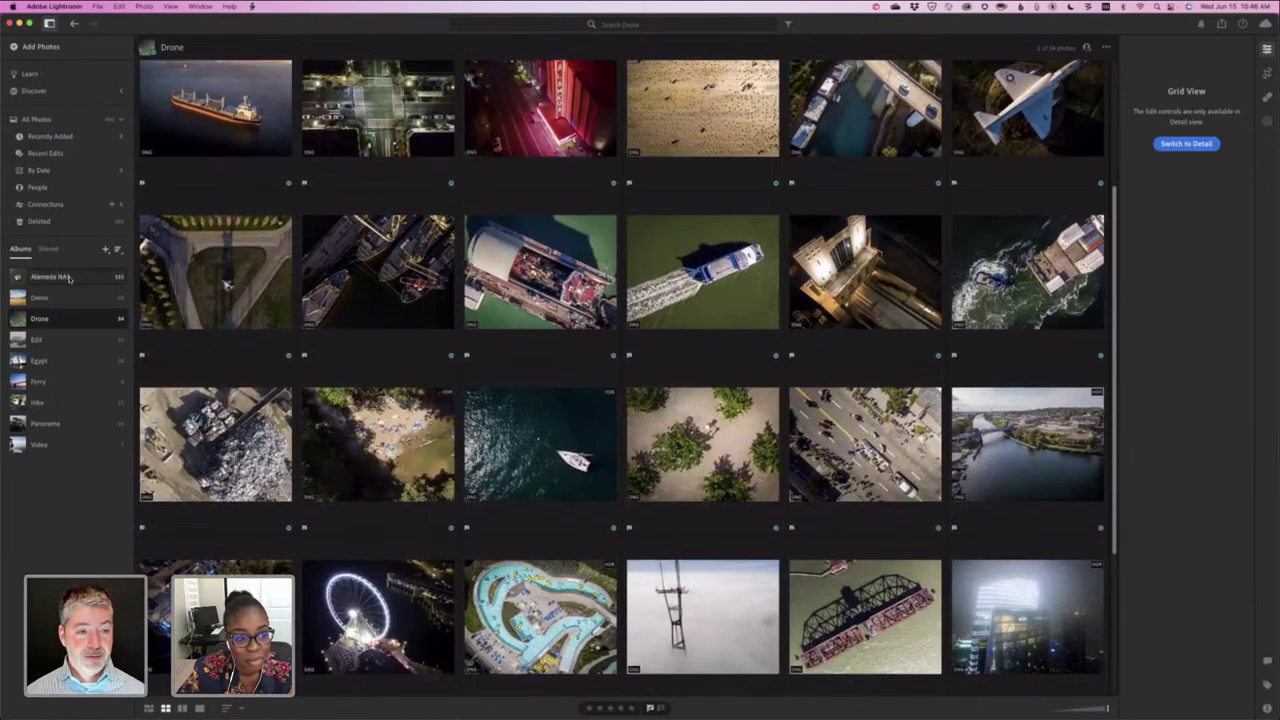
pyautogui.click(69, 280)
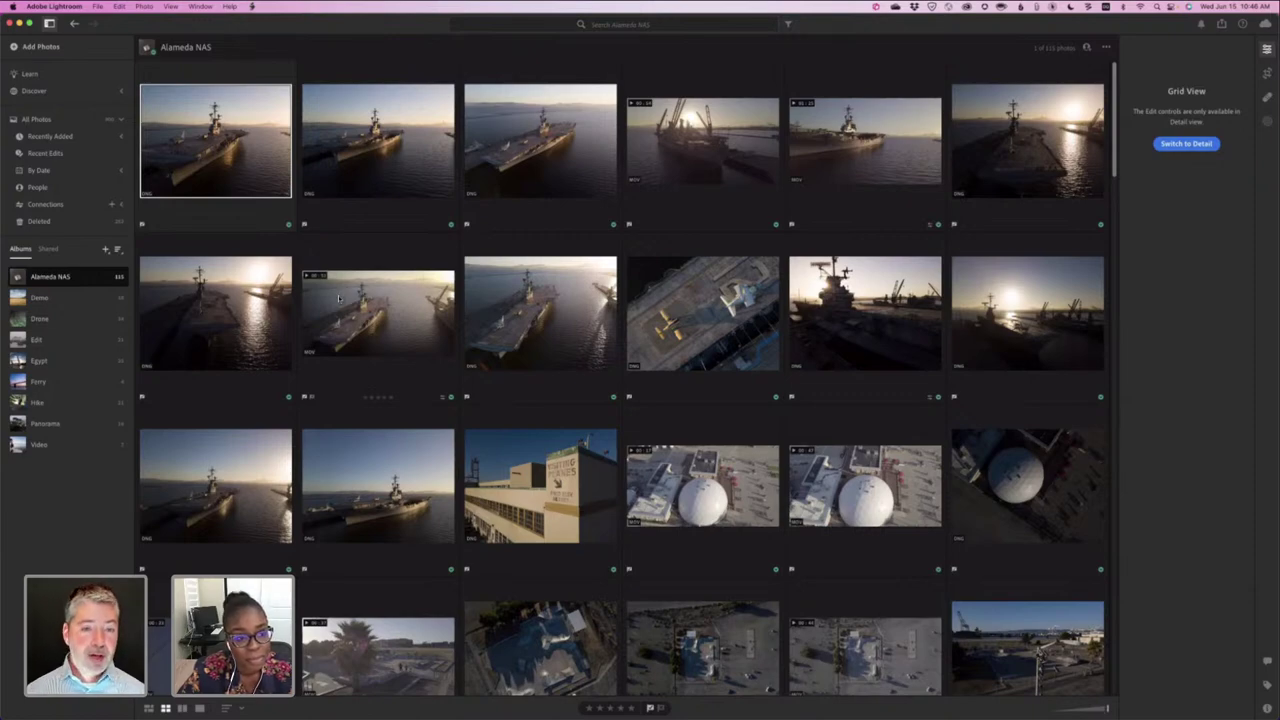
# - Switch to the mirrored iPhone to view its Lightroom library and album list, and return to Lightroom on the desktop
pyautogui.press('super+Tab')
pyautogui.press('super+Tab')
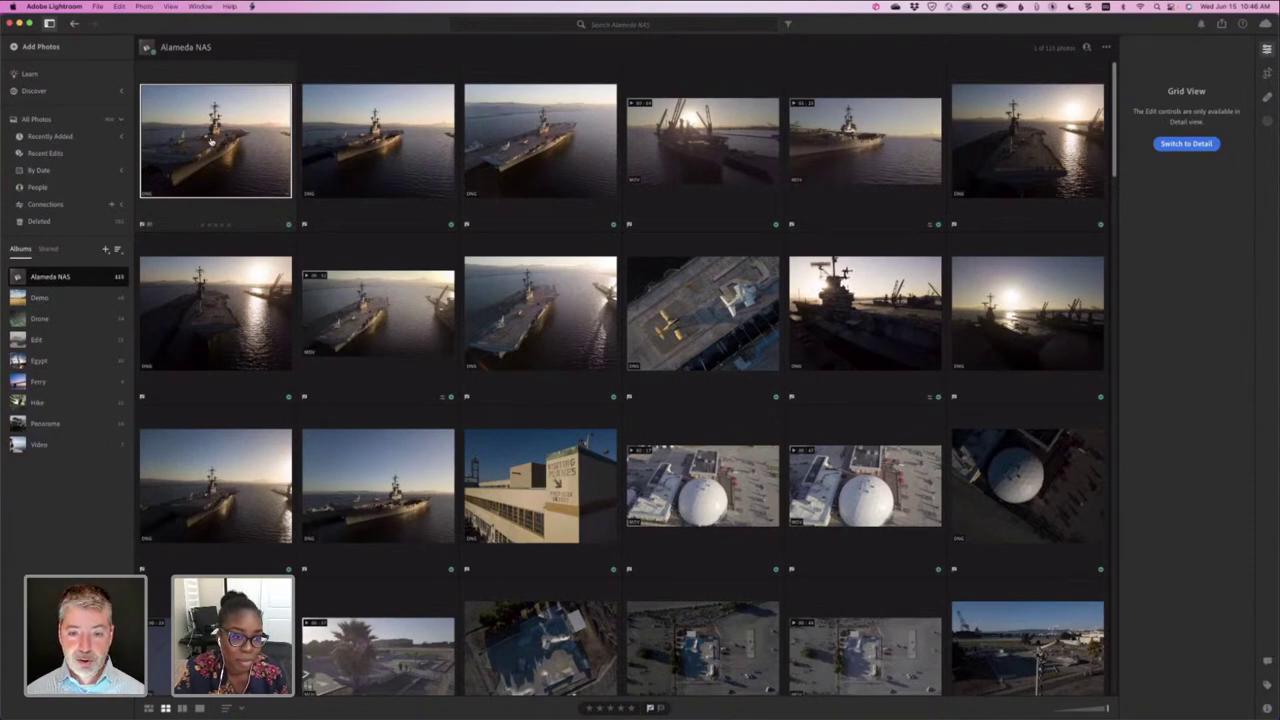
pyautogui.press('super+Tab')
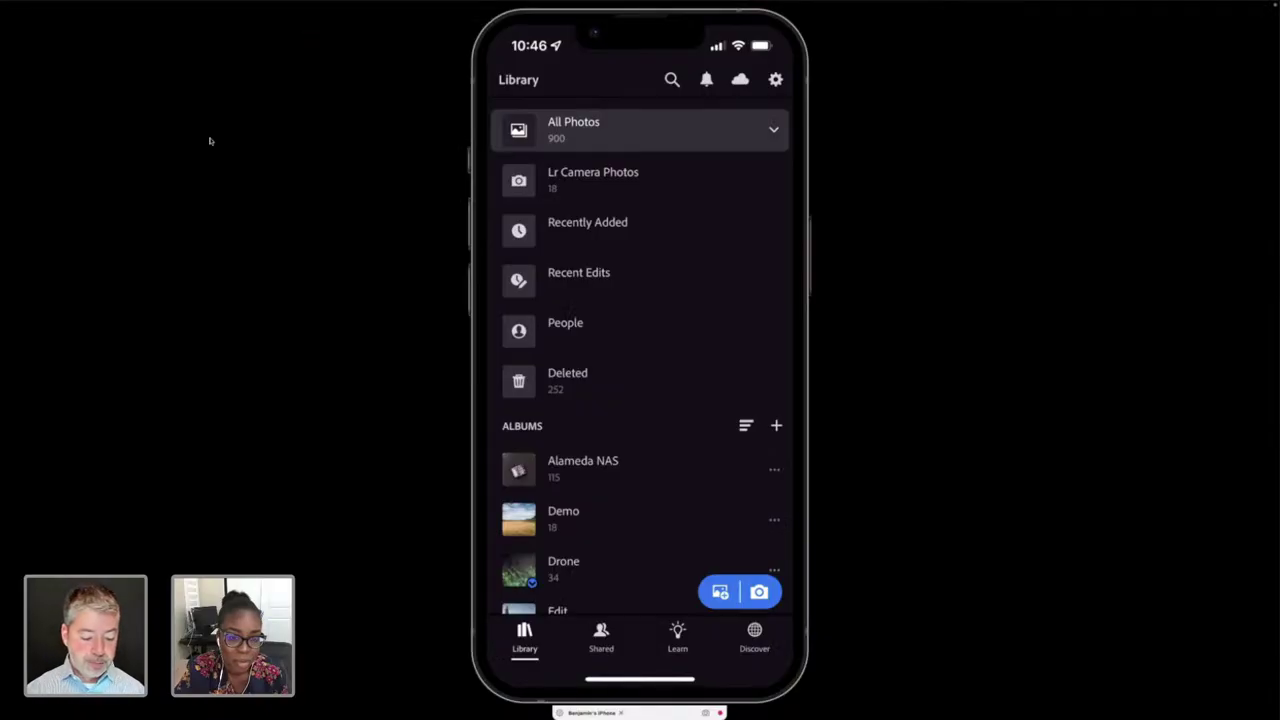
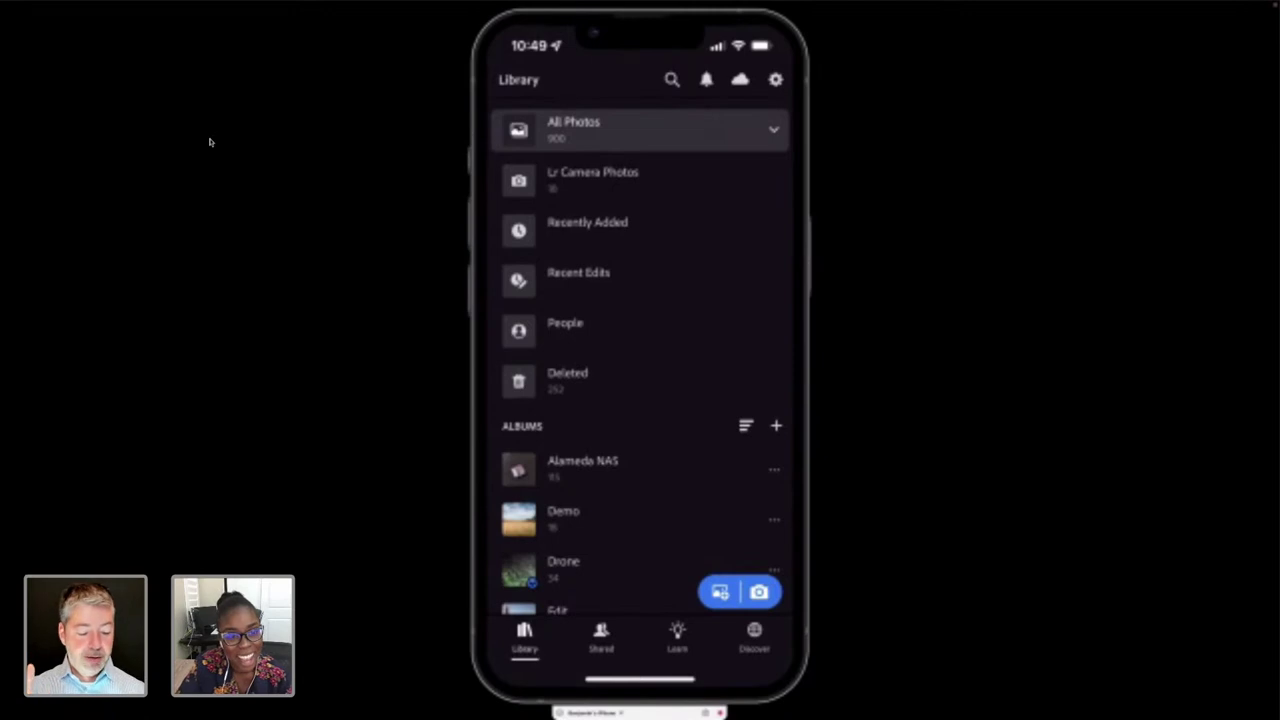
pyautogui.press('super+Tab')
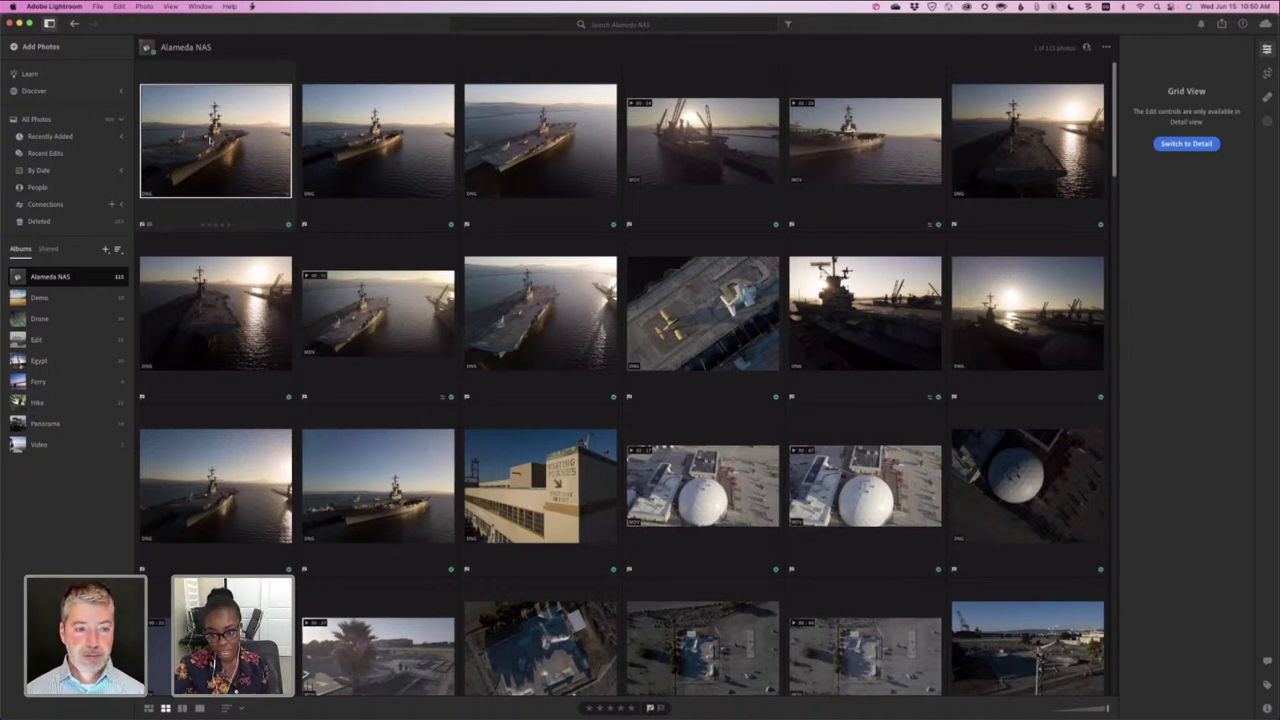
# - View the first Alameda NAS carrier photo within All Photos, show the All Photos grid, and return to the Alameda NAS album
pyautogui.doubleClick(210, 140)
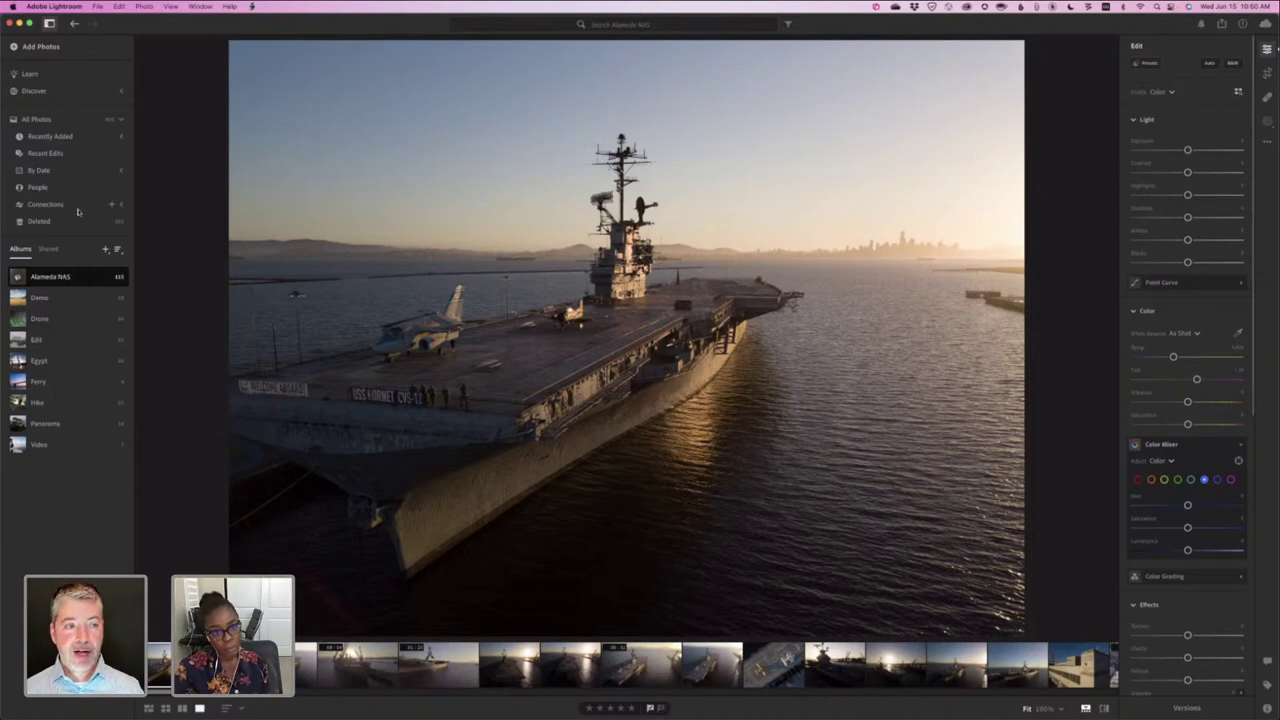
pyautogui.click(59, 119)
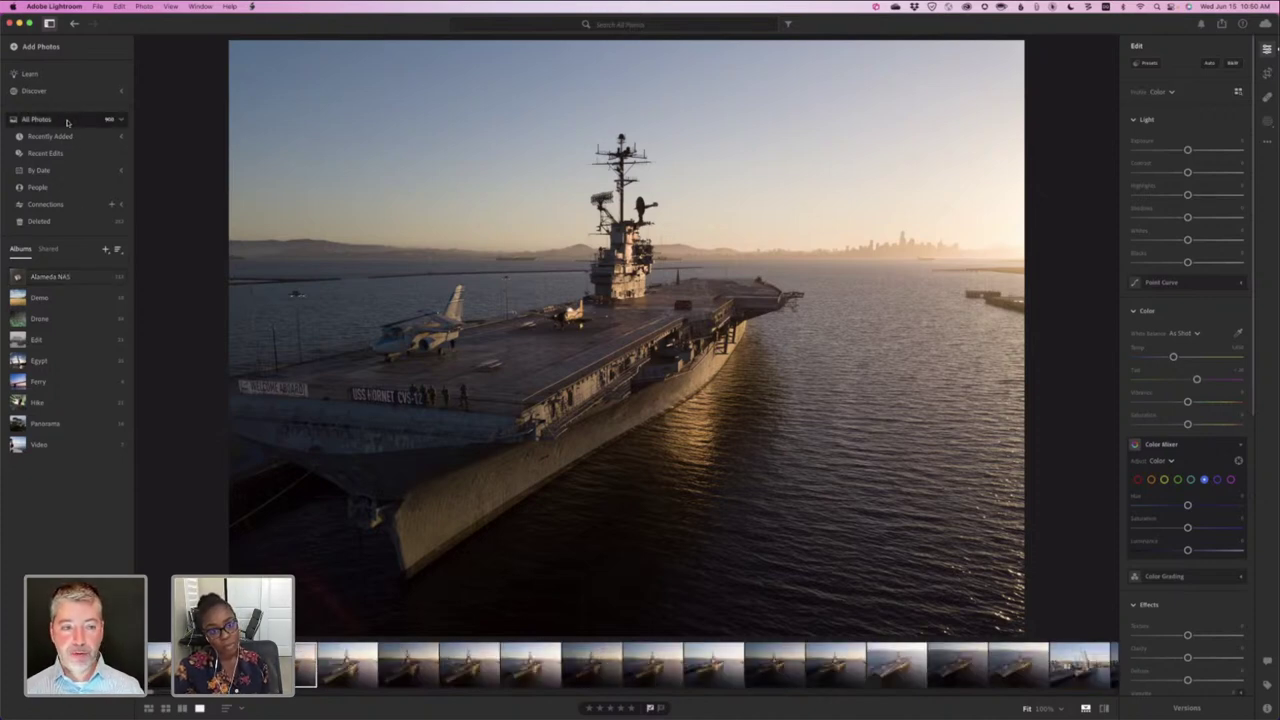
pyautogui.click(77, 121)
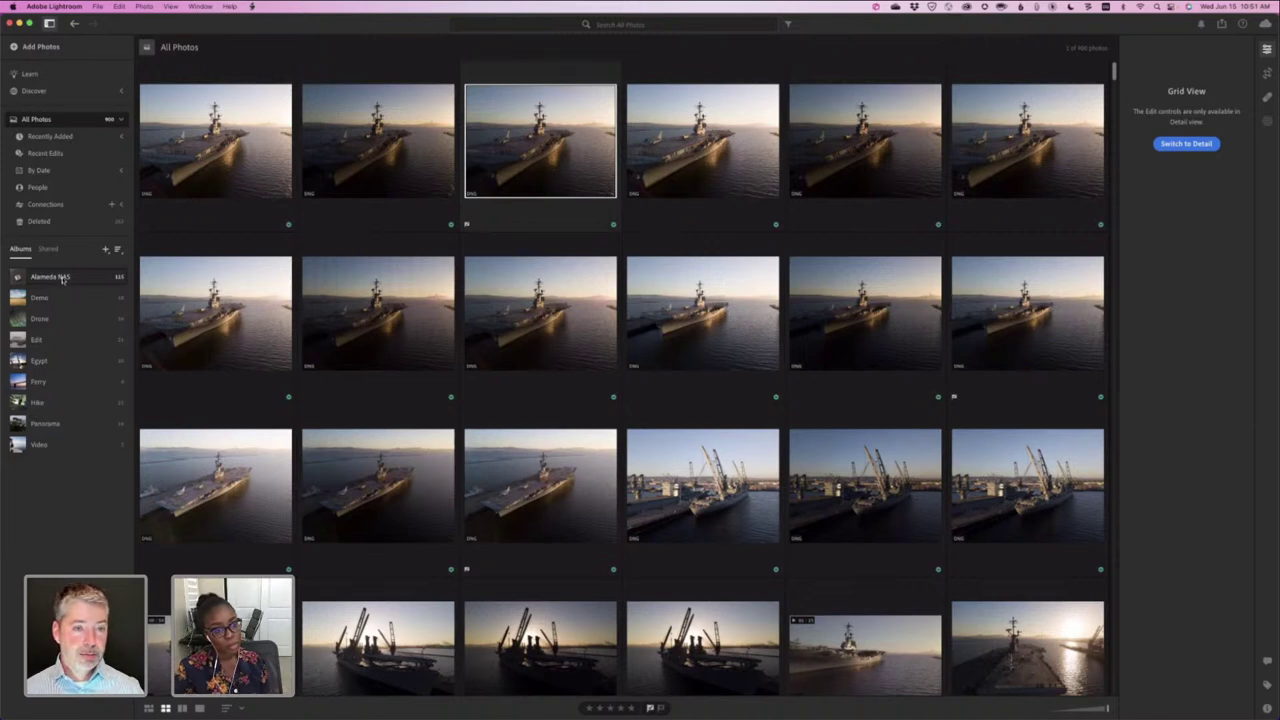
pyautogui.click(62, 279)
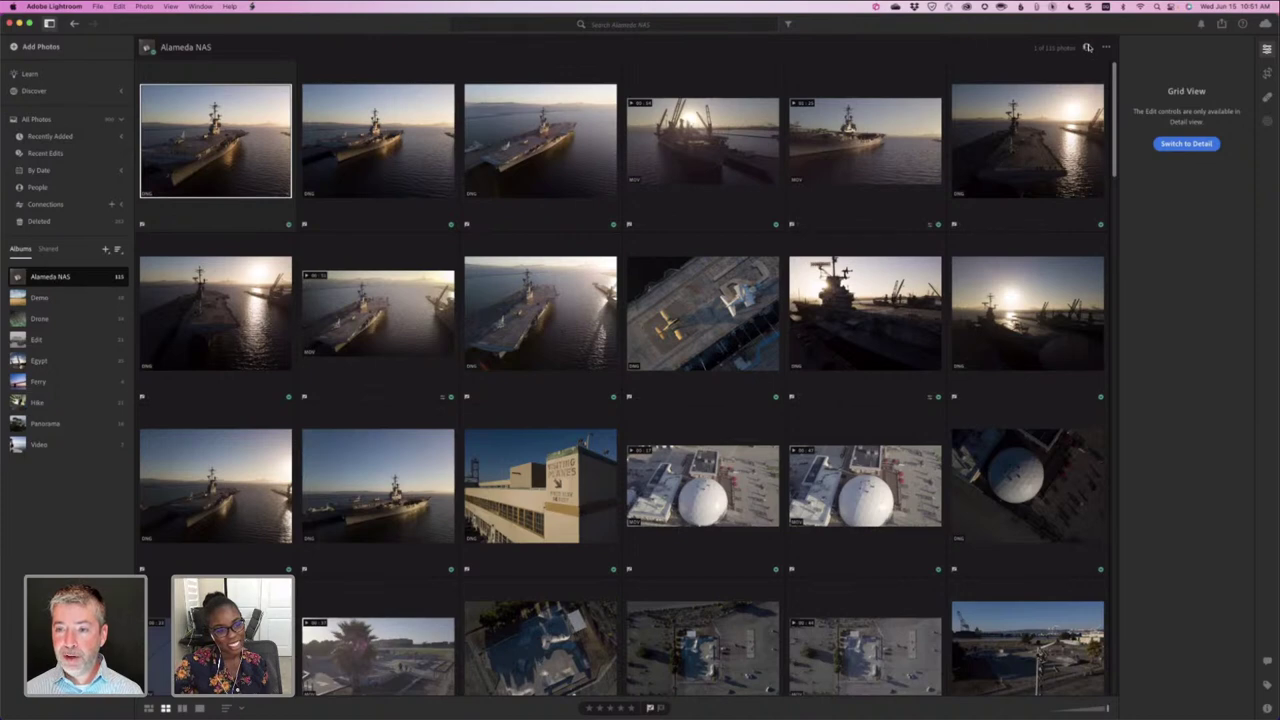
# - Share the Alameda NAS album, view its Share & Invite options, and close them without inviting anyone
pyautogui.click(1055, 13)
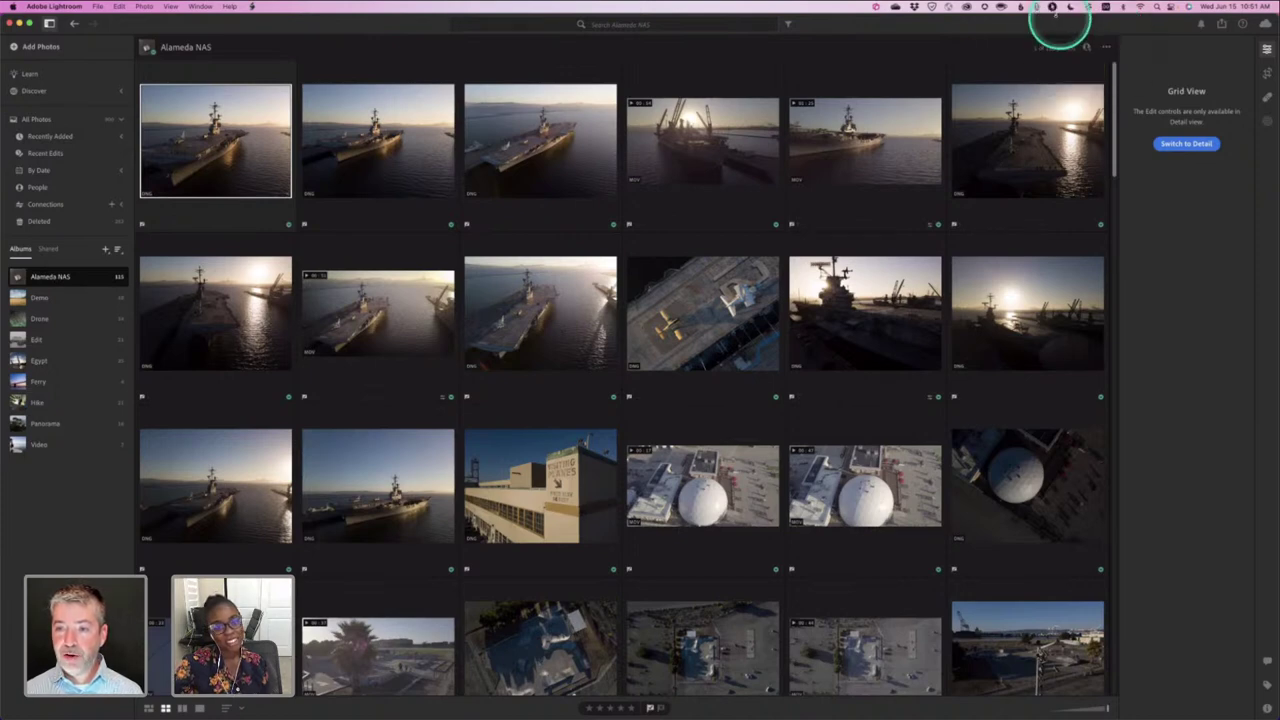
pyautogui.click(1053, 8)
pyautogui.click(1060, 37)
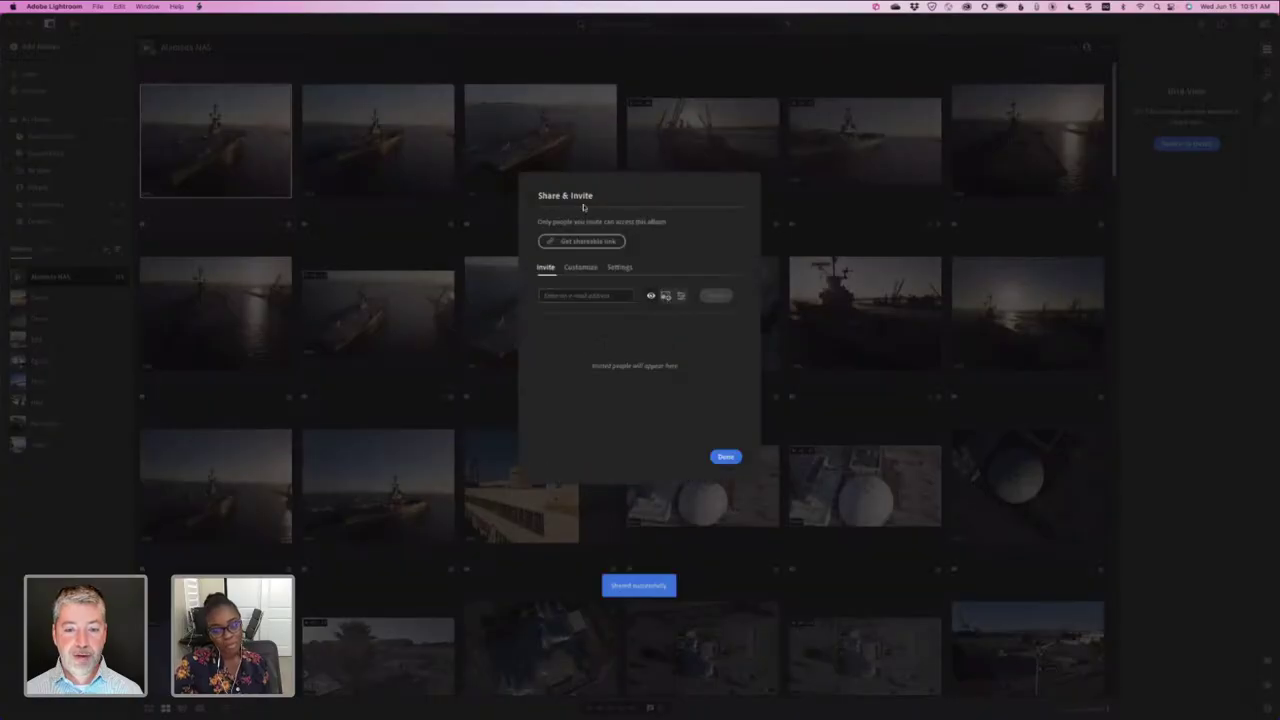
pyautogui.click(718, 456)
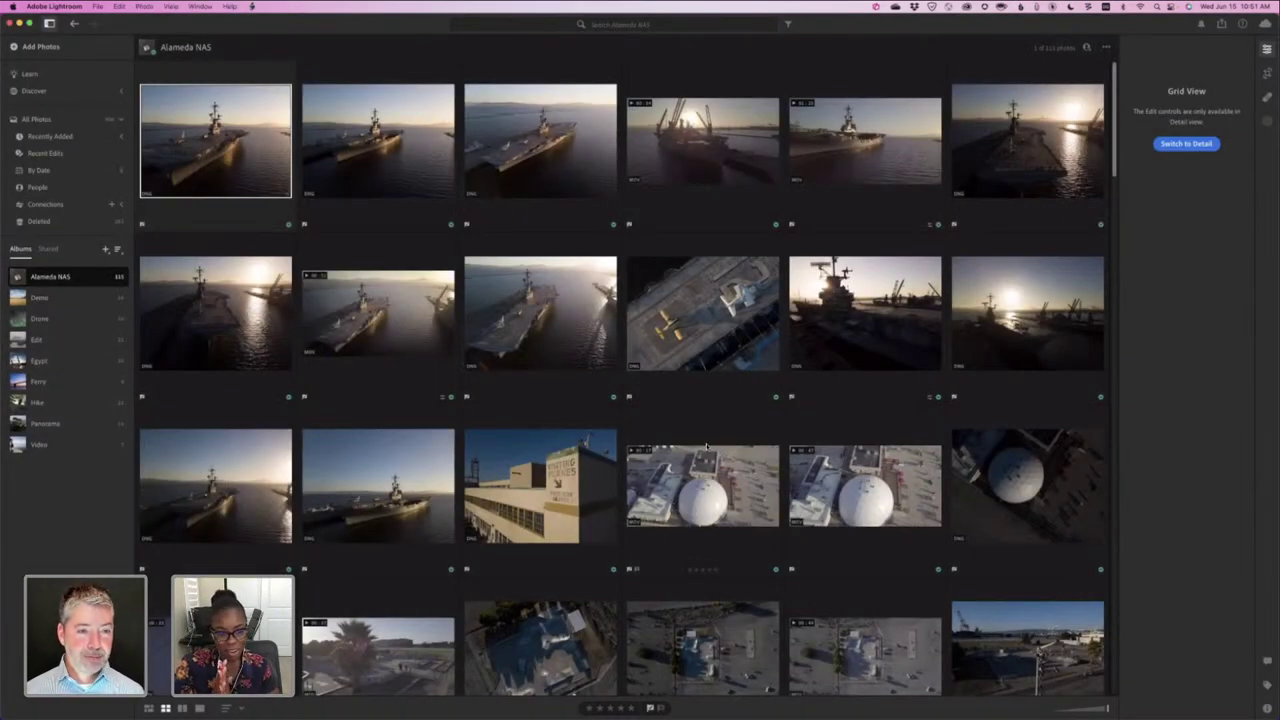
# - Add a large Radial Gradient mask to the first carrier photo, centred on the sun glow at the image's right edge
pyautogui.doubleClick(254, 162)
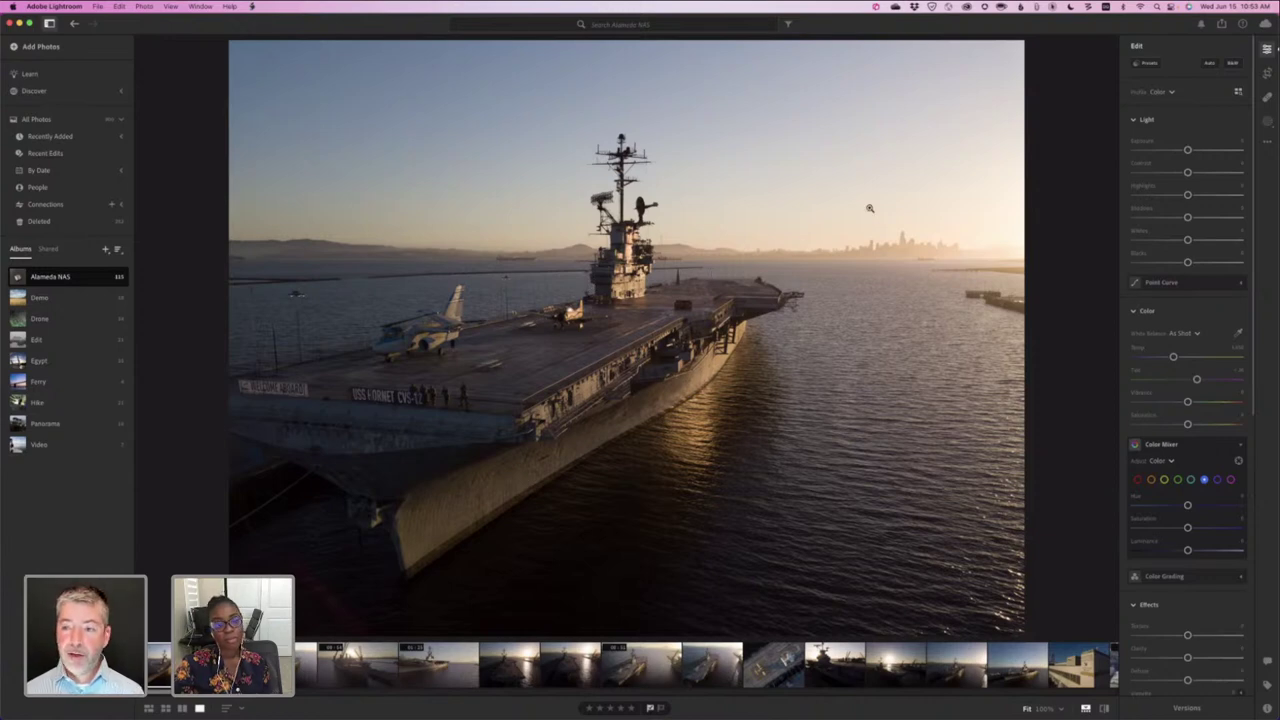
pyautogui.click(1268, 121)
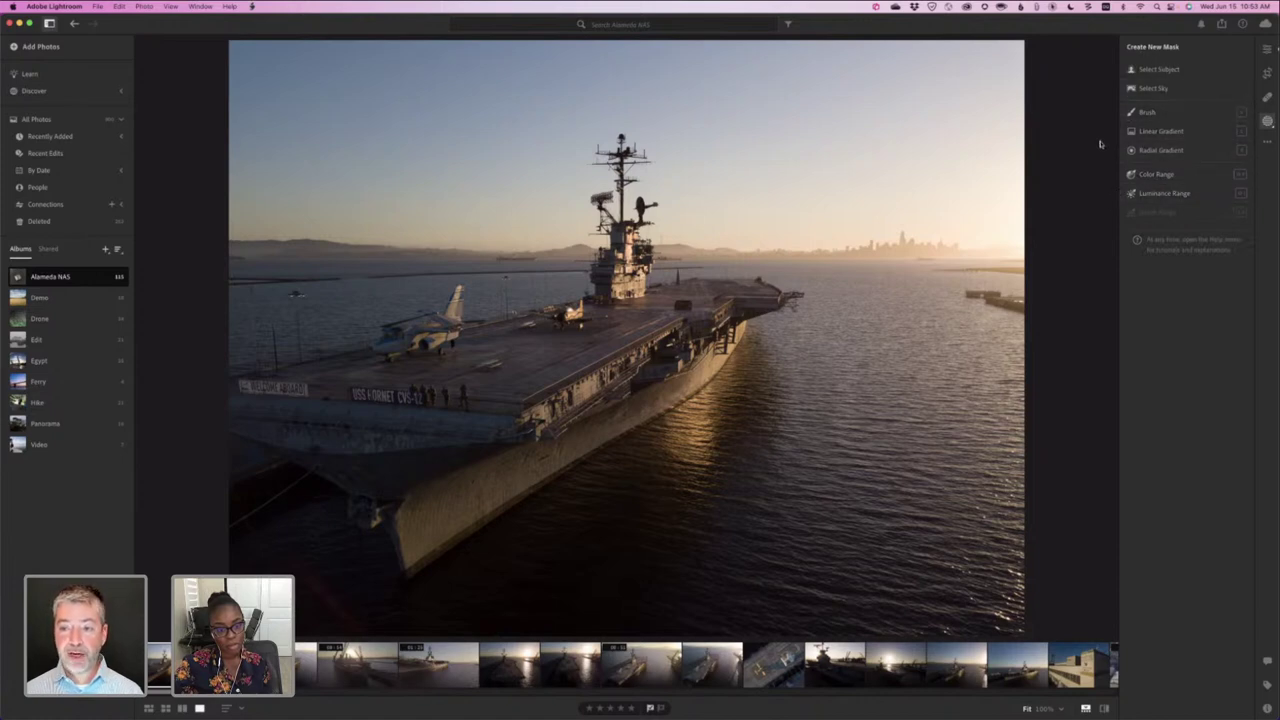
pyautogui.click(1160, 151)
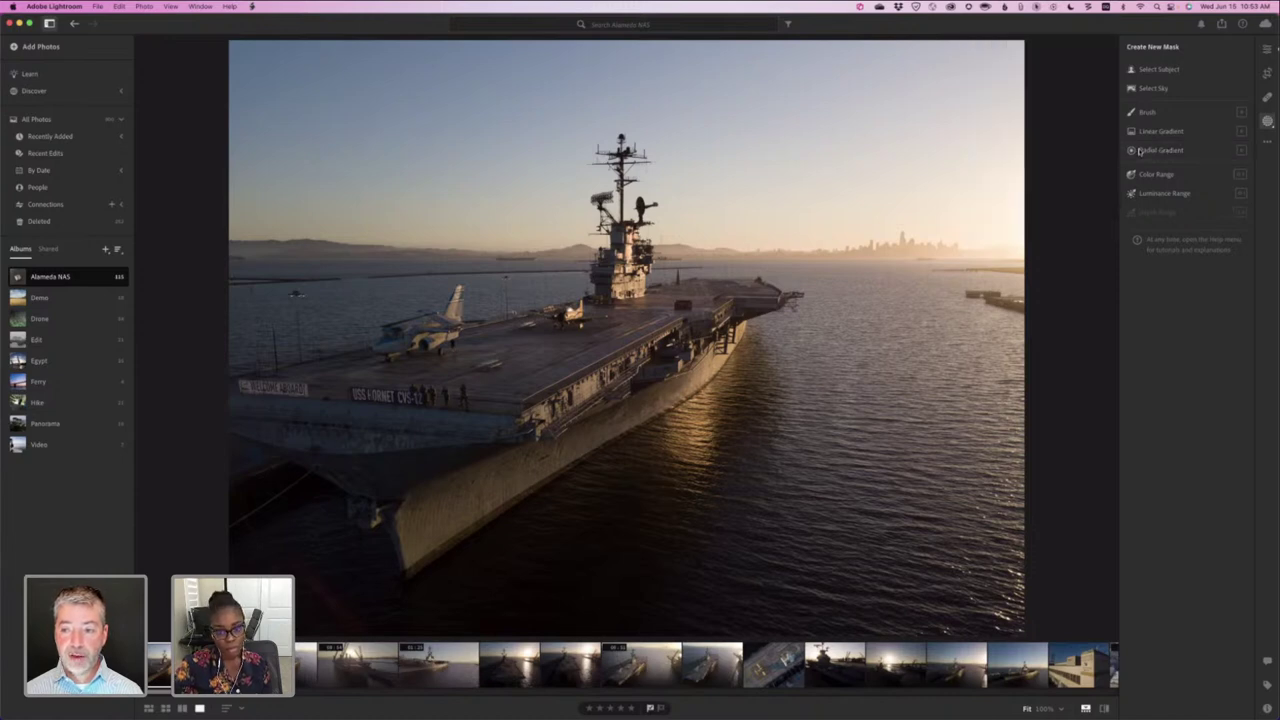
pyautogui.click(1229, 267)
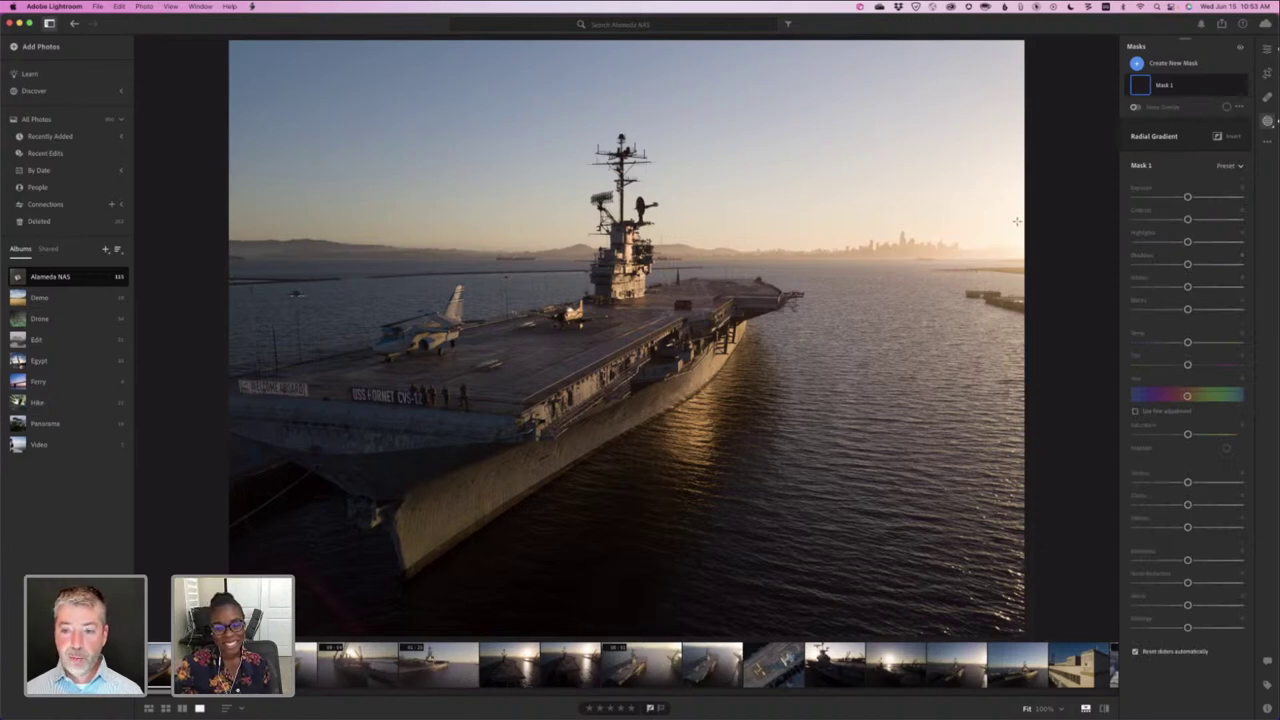
pyautogui.moveTo(817, 249); pyautogui.dragTo(1160, 432)
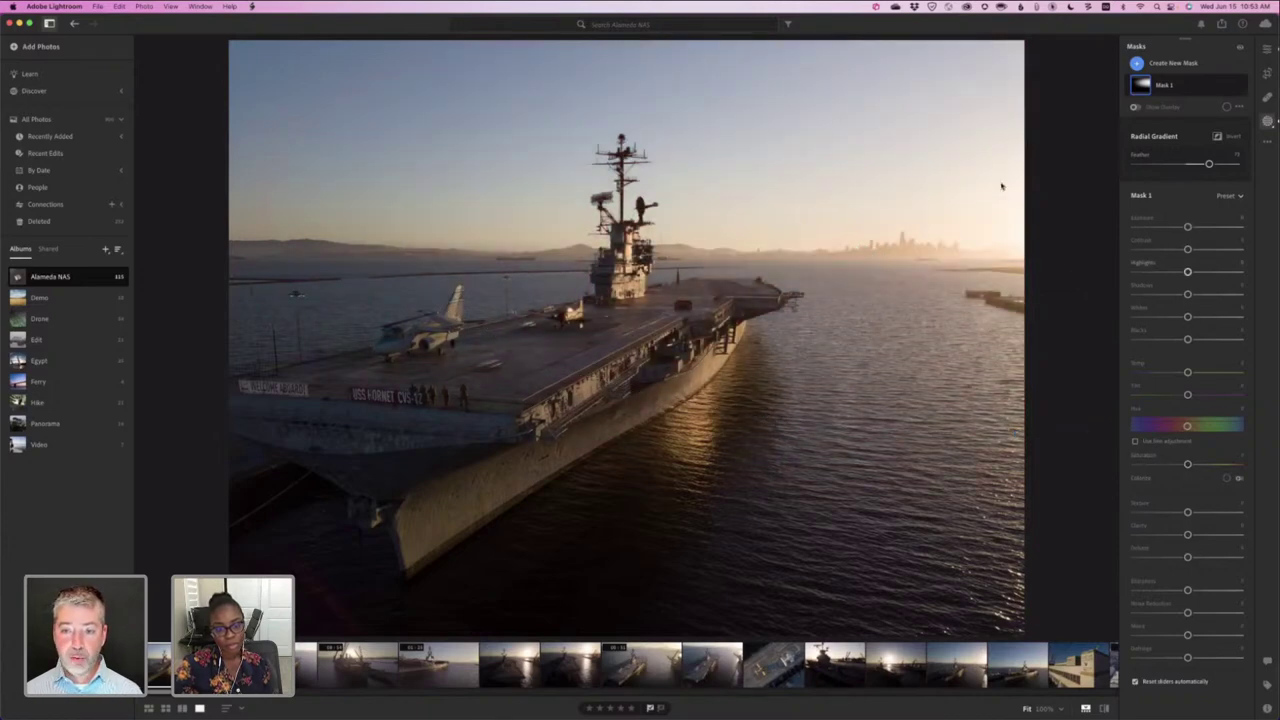
# - Preview the radial mask's red overlay, tilt the ellipse counterclockwise, and shift it slightly left over the sun glow
pyautogui.press('o')
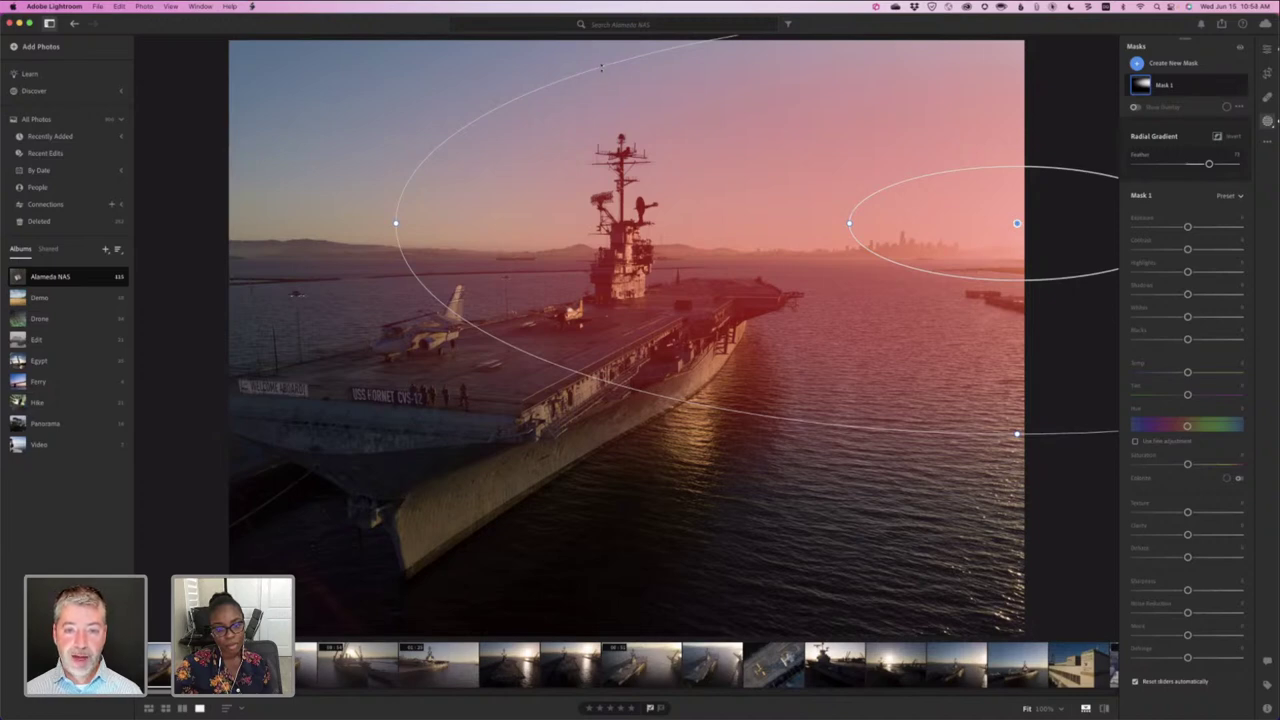
pyautogui.moveTo(600, 70); pyautogui.dragTo(808, 239)
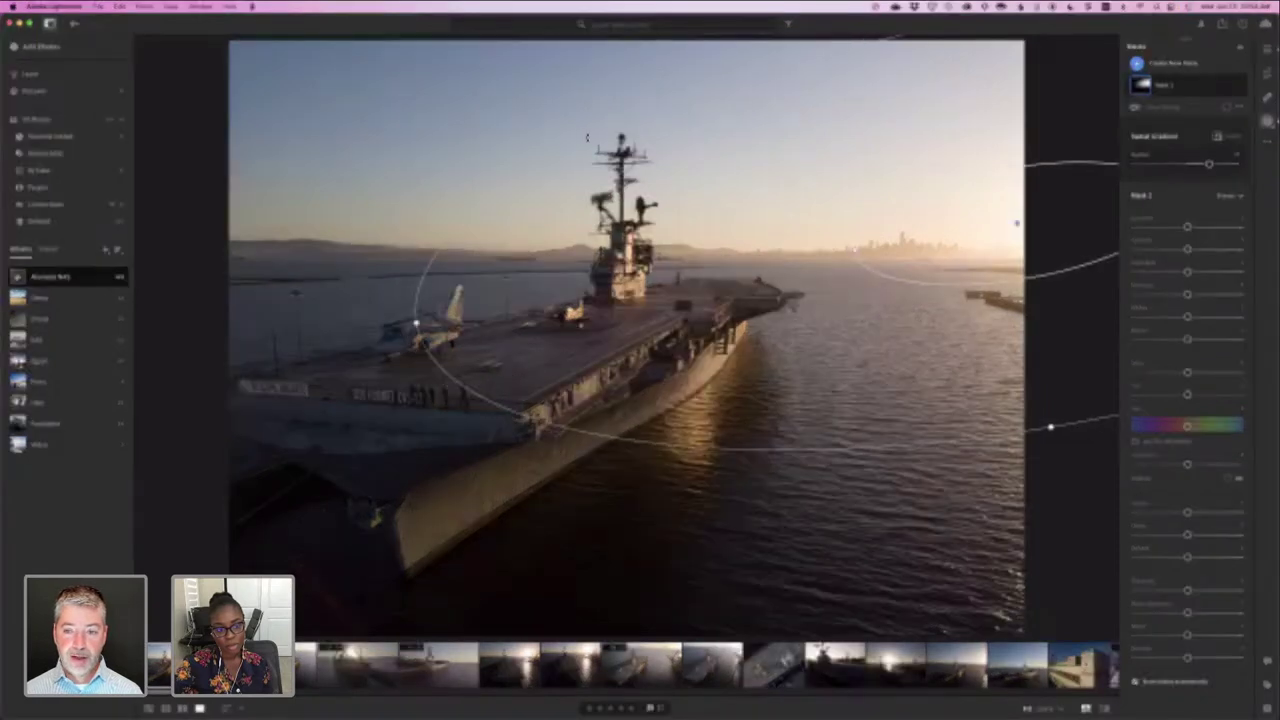
pyautogui.moveTo(1015, 223); pyautogui.dragTo(1000, 223)
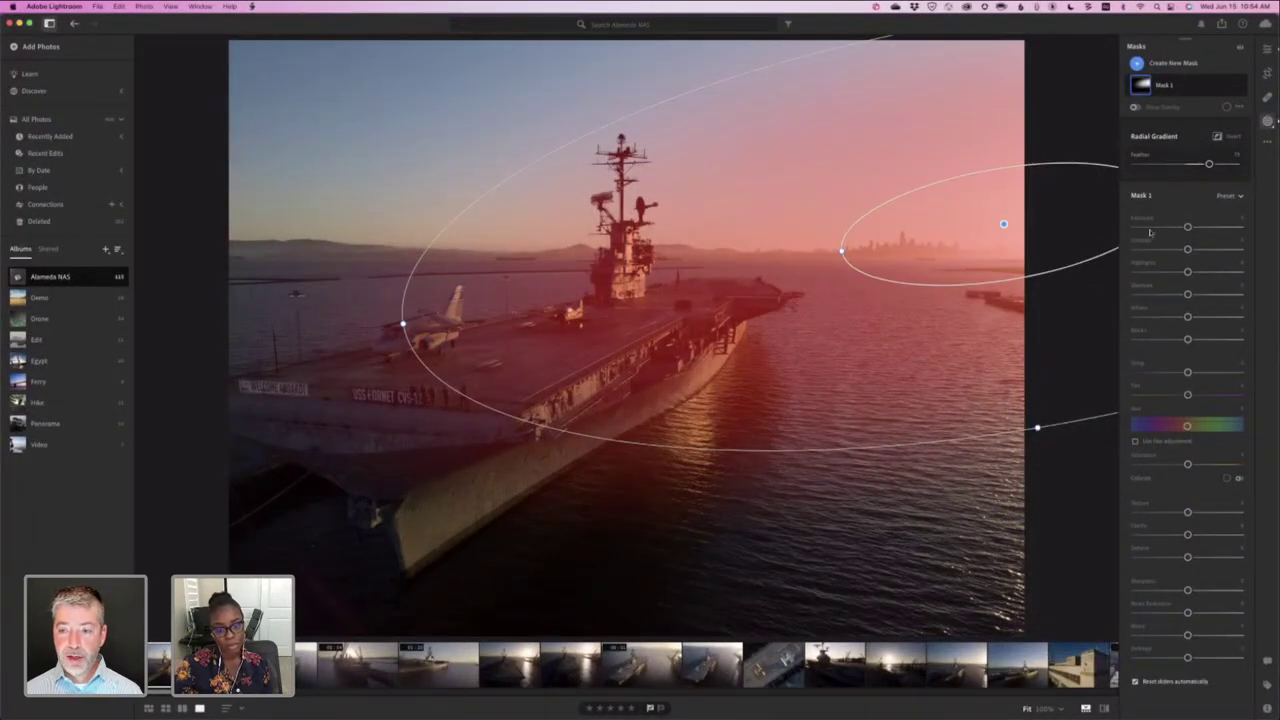
# - Brighten and warm the sun glow by setting the radial mask's Exposure to about +1, Temp to about +22 and Dehaze to about -13
pyautogui.moveTo(1187, 227); pyautogui.dragTo(1247, 228)
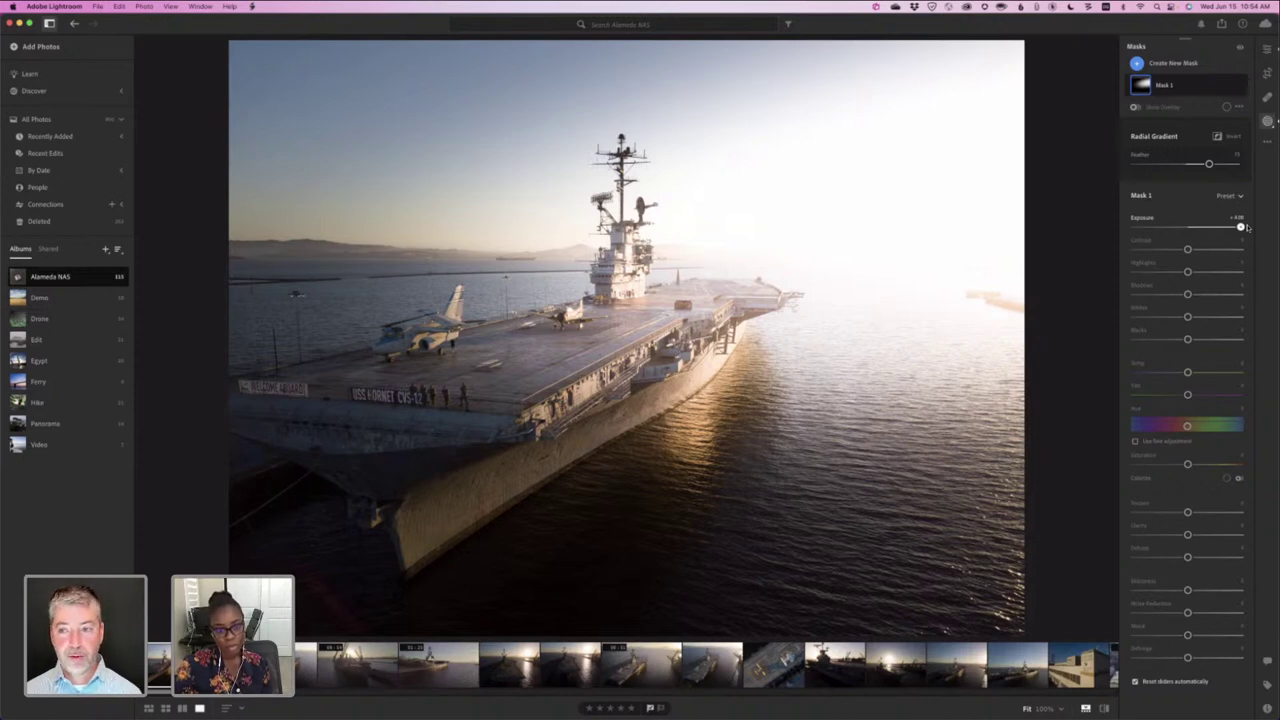
pyautogui.moveTo(1247, 228)
pyautogui.mouseDown()
pyautogui.moveTo(1192, 229)
pyautogui.moveTo(1229, 228)
pyautogui.mouseUp()
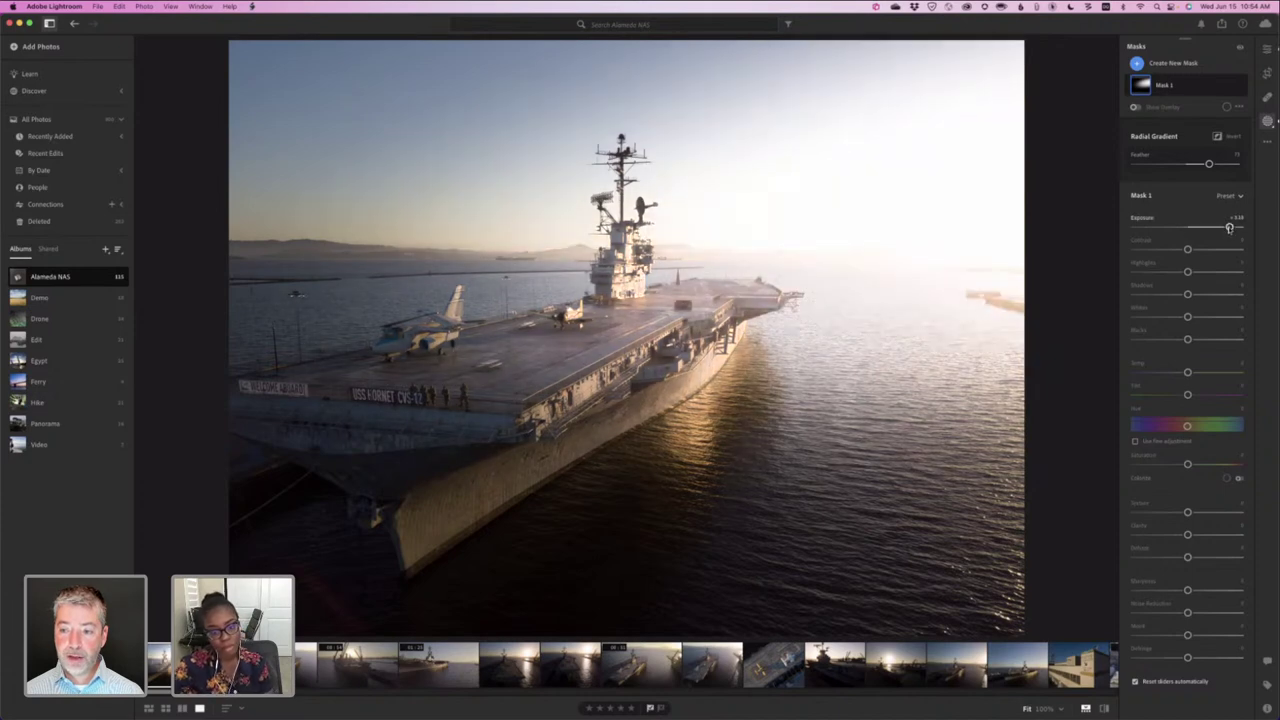
pyautogui.moveTo(1229, 228); pyautogui.dragTo(1200, 228)
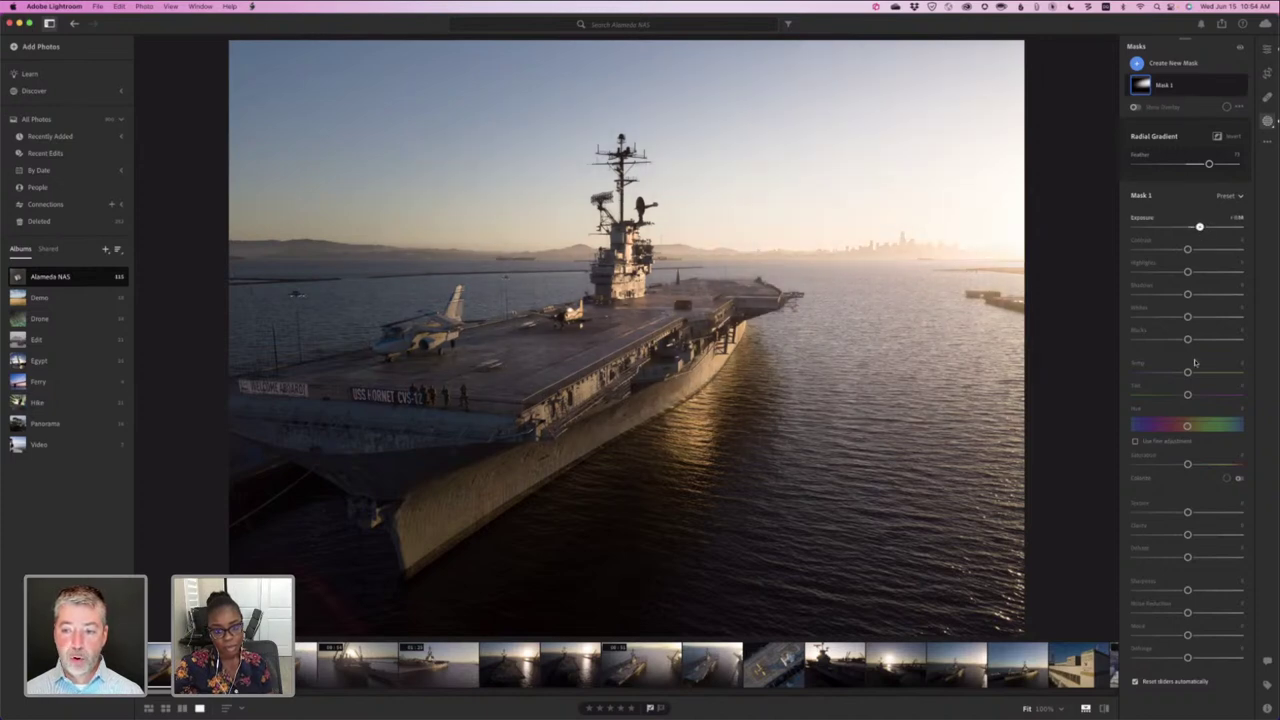
pyautogui.moveTo(1188, 372); pyautogui.dragTo(1199, 372)
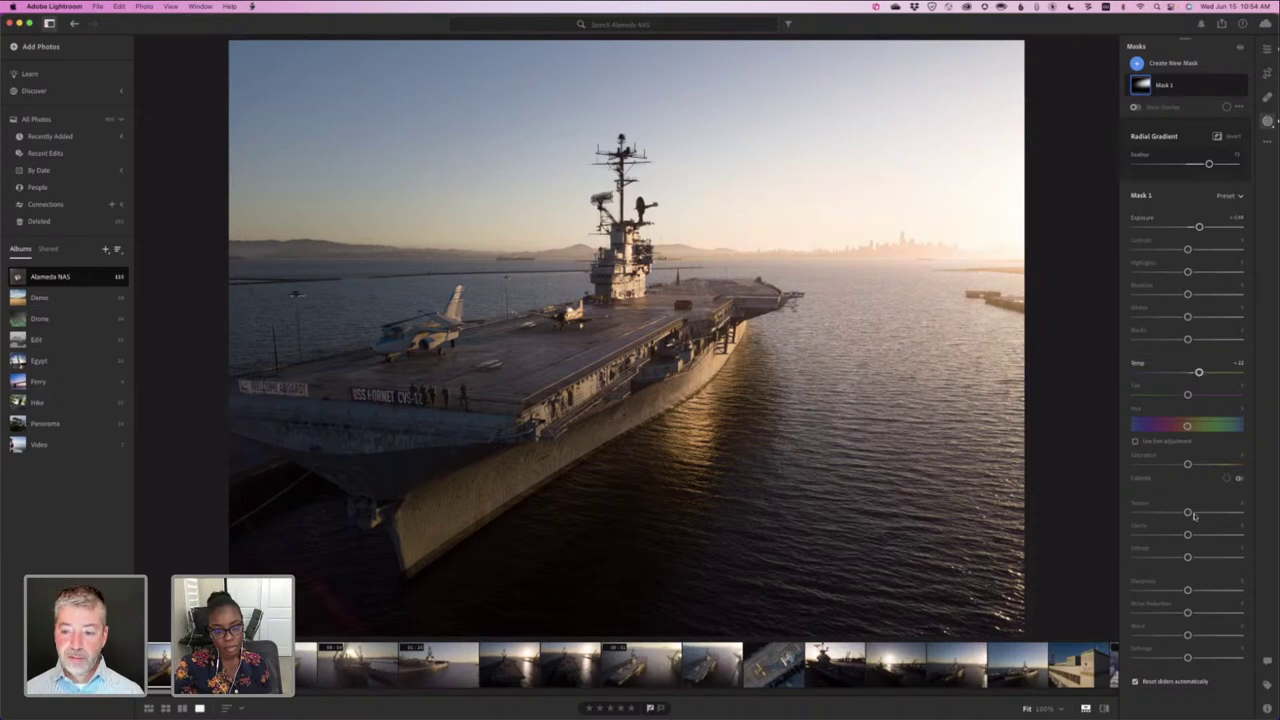
pyautogui.moveTo(1188, 557)
pyautogui.mouseDown()
pyautogui.moveTo(1166, 558)
pyautogui.moveTo(1181, 558)
pyautogui.mouseUp()
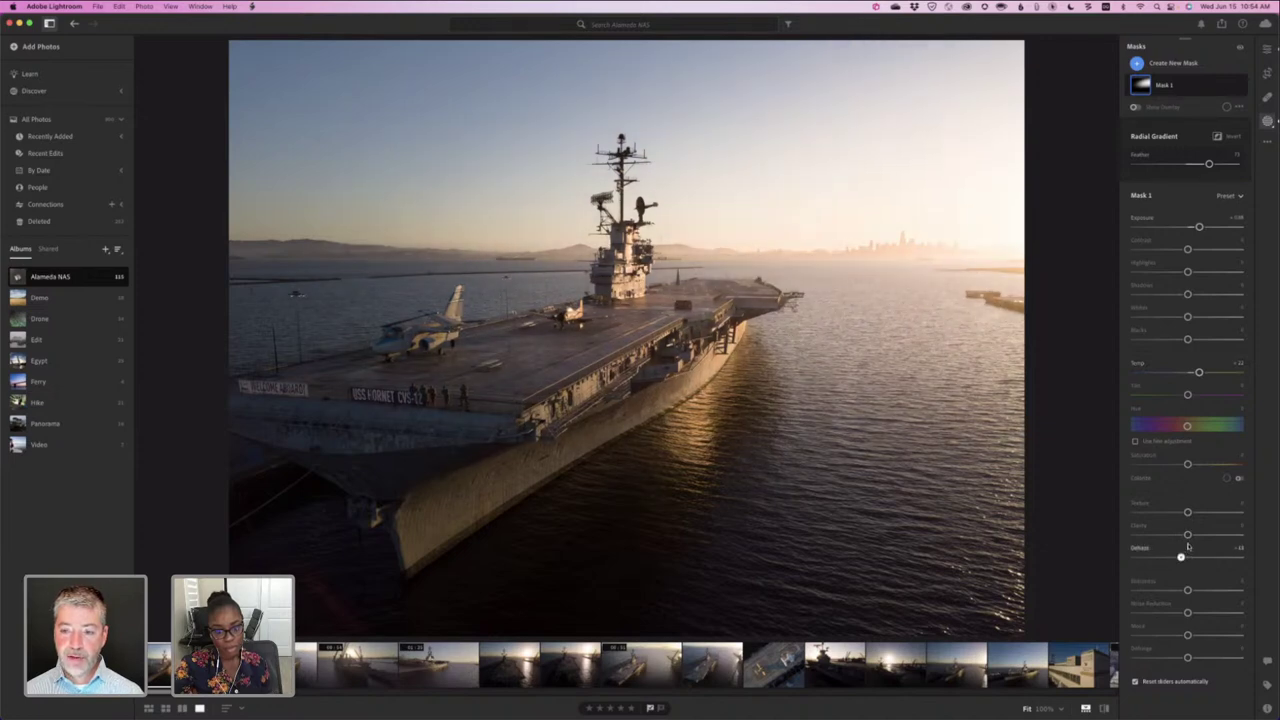
# - Soften the sun glow under Mask 1 by resetting Dehaze to 0 and setting Clarity to about -40
pyautogui.moveTo(1188, 535); pyautogui.dragTo(1161, 535)
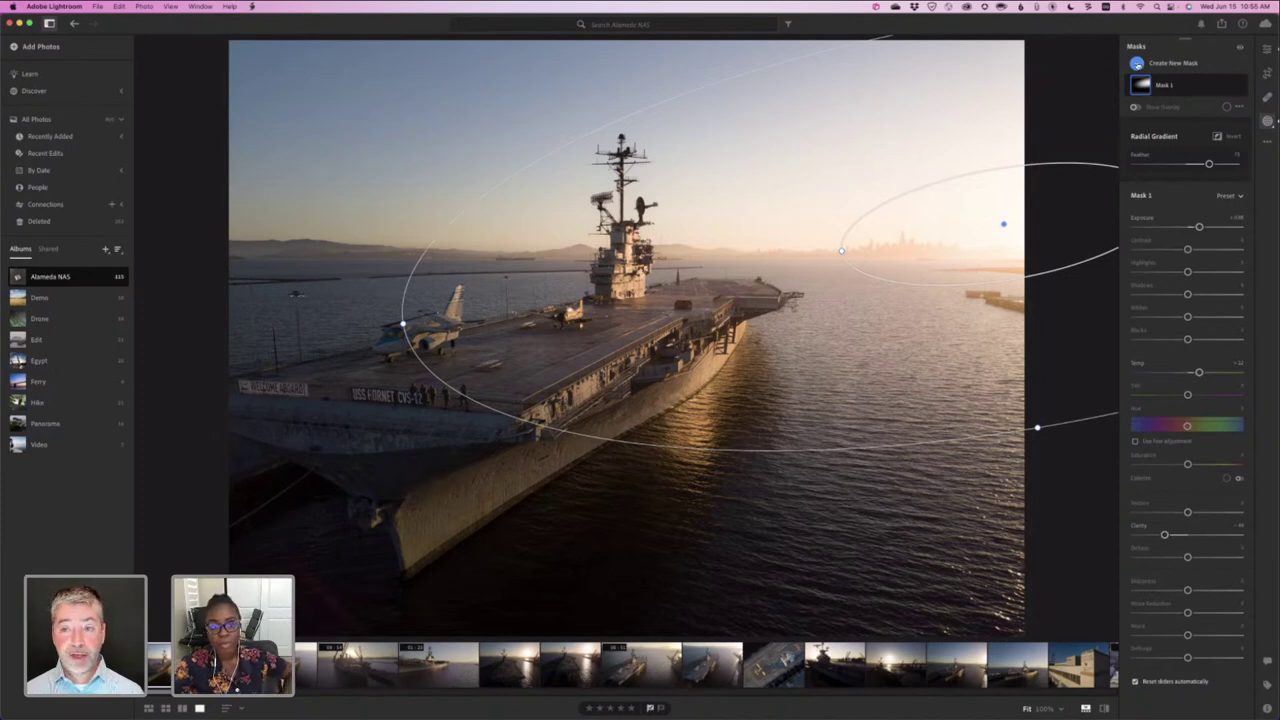
# - Add a second Radial Gradient mask as a large circle and centre it just above the photo's upper-right area
pyautogui.click(1138, 63)
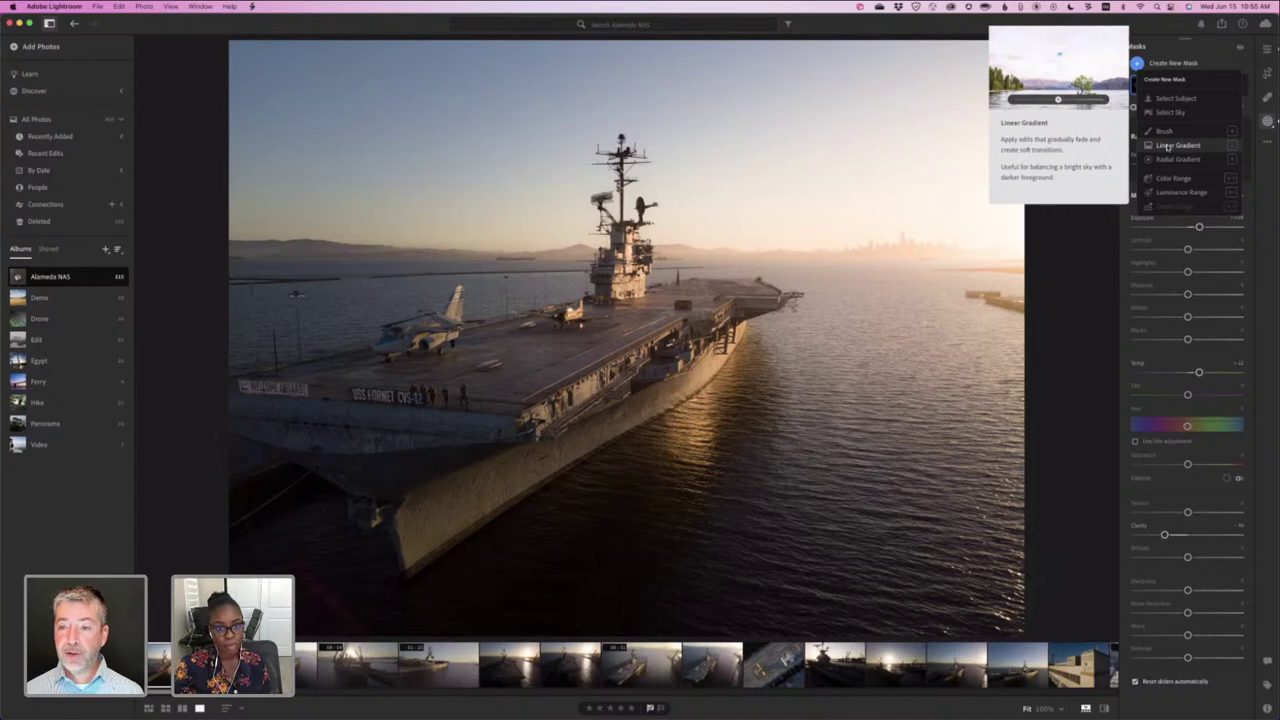
pyautogui.moveTo(1167, 159)
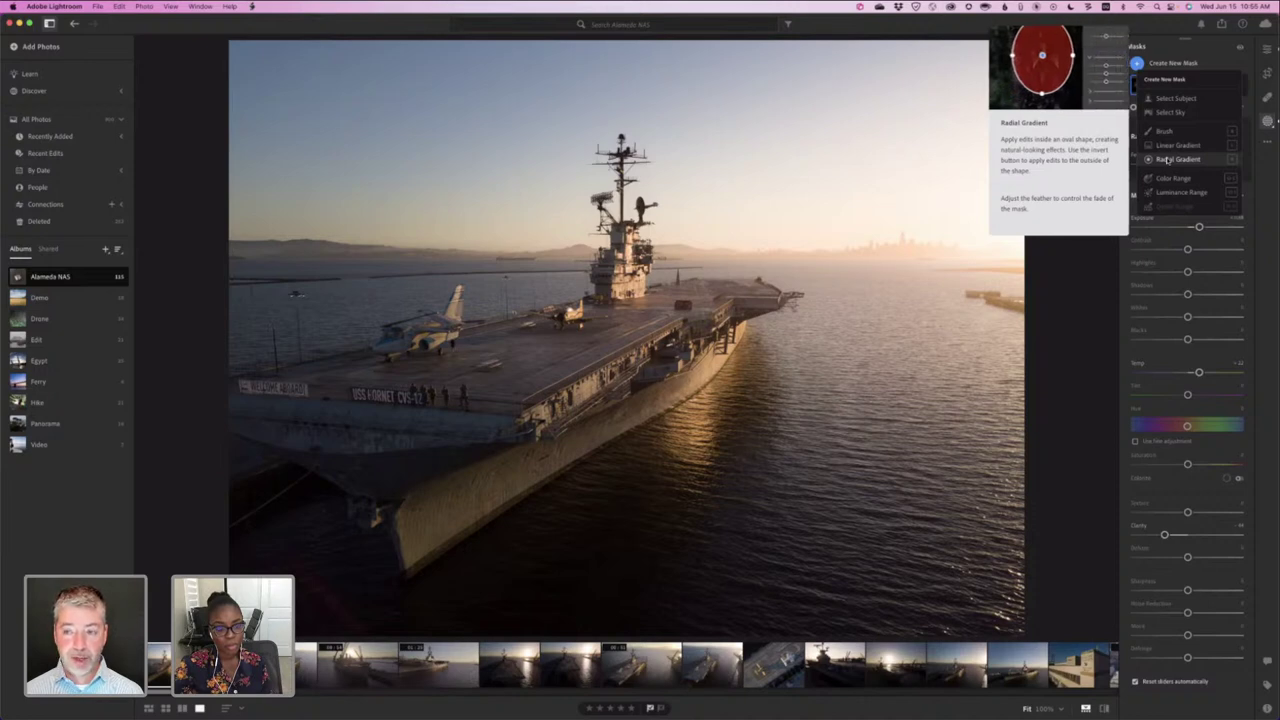
pyautogui.click(1167, 159)
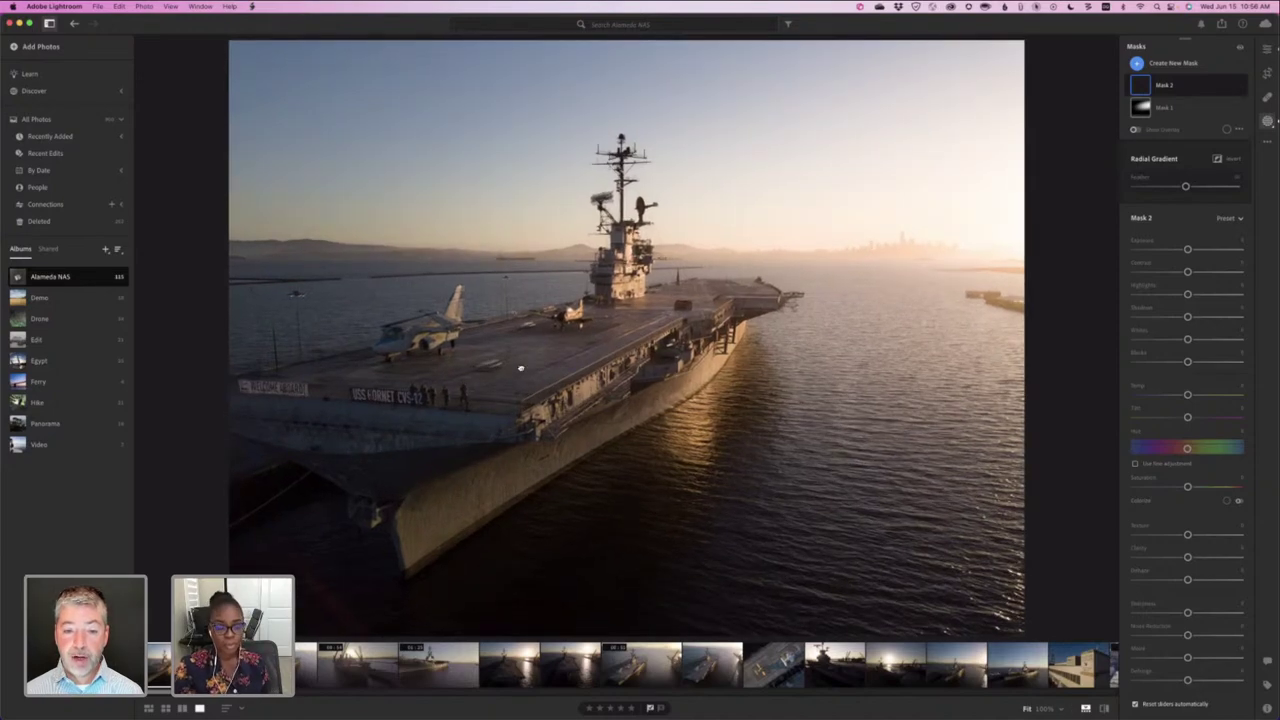
pyautogui.click(519, 366)
pyautogui.click(520, 389)
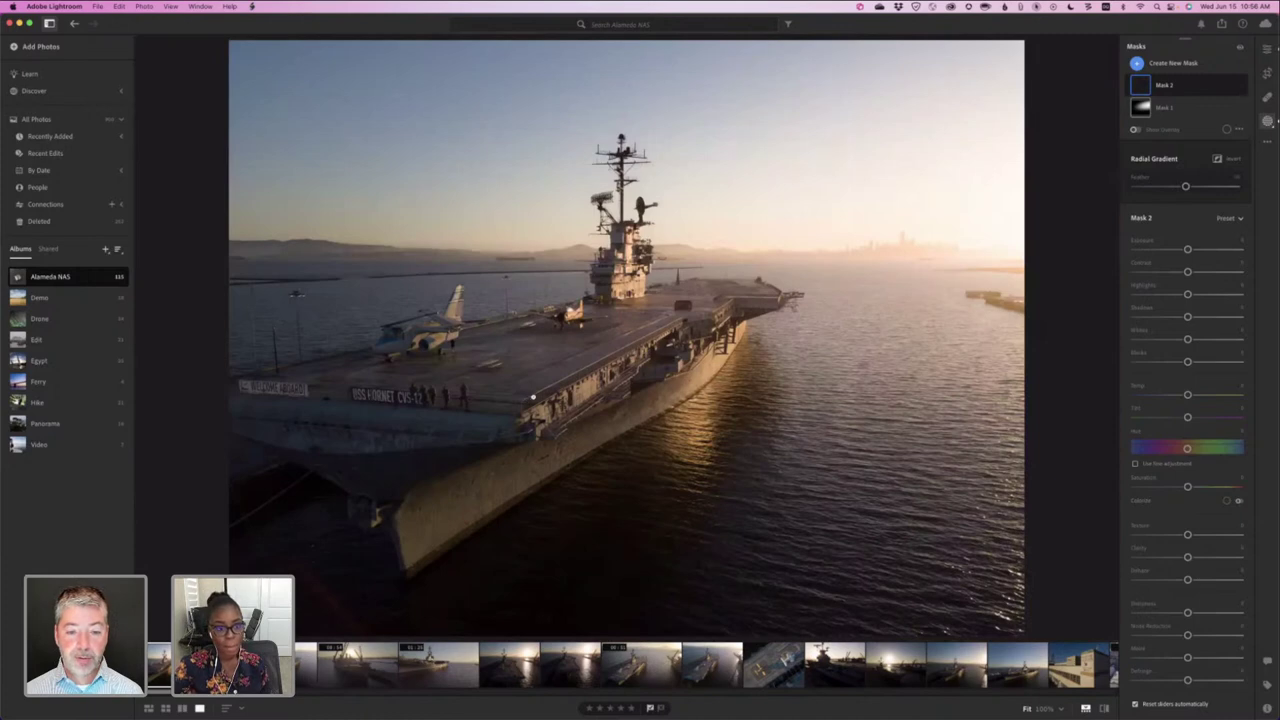
pyautogui.scroll(2, 520, 398)
pyautogui.scroll(-5, 505, 400)
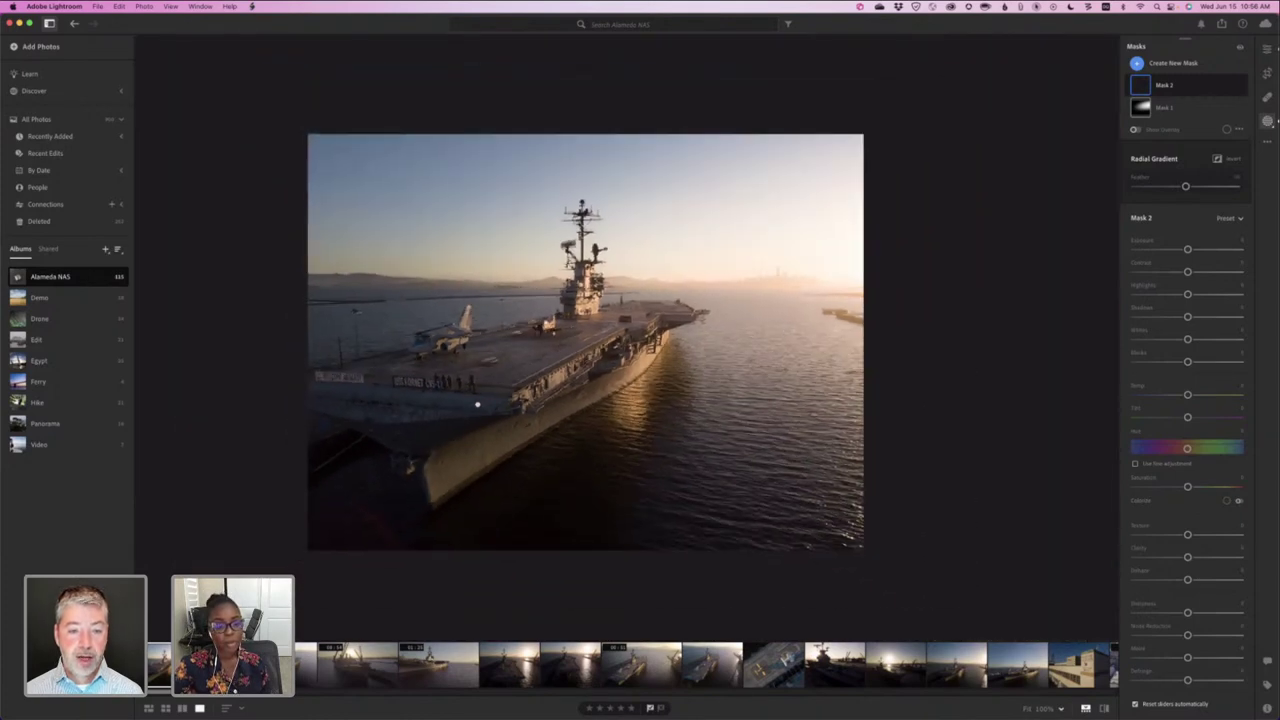
pyautogui.scroll(-4, 460, 404)
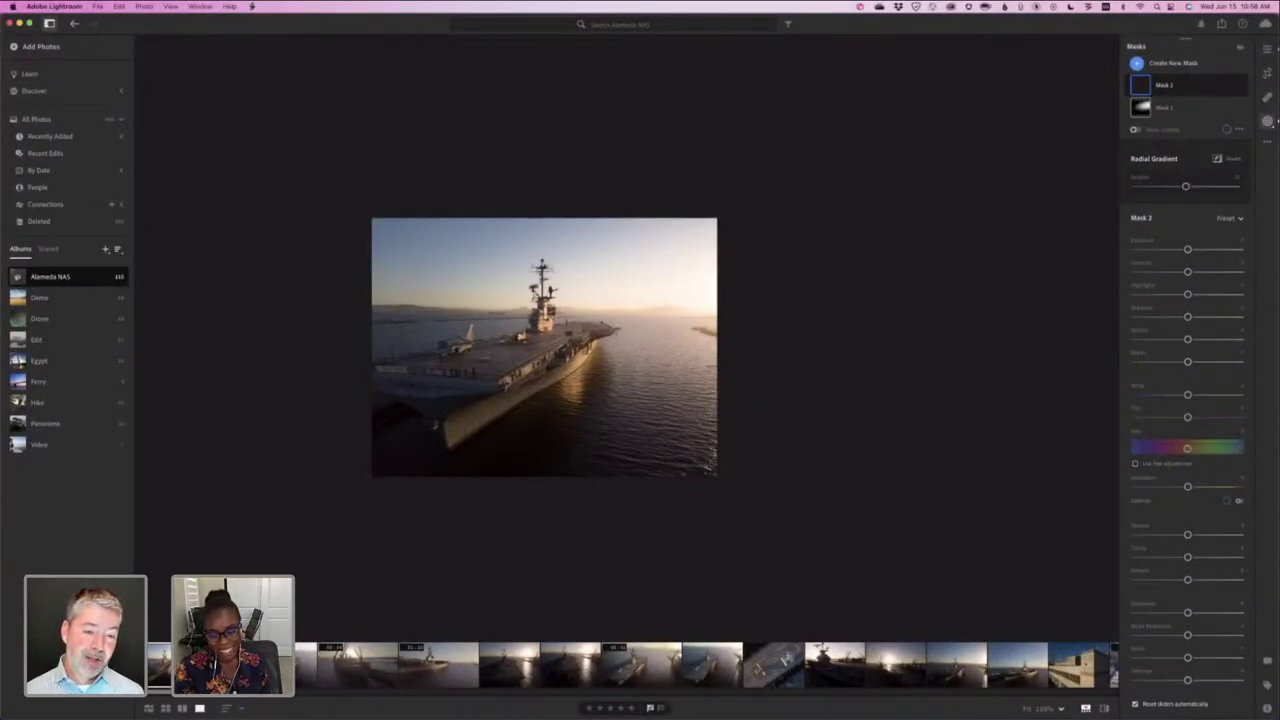
pyautogui.moveTo(437, 420); pyautogui.dragTo(717, 700)
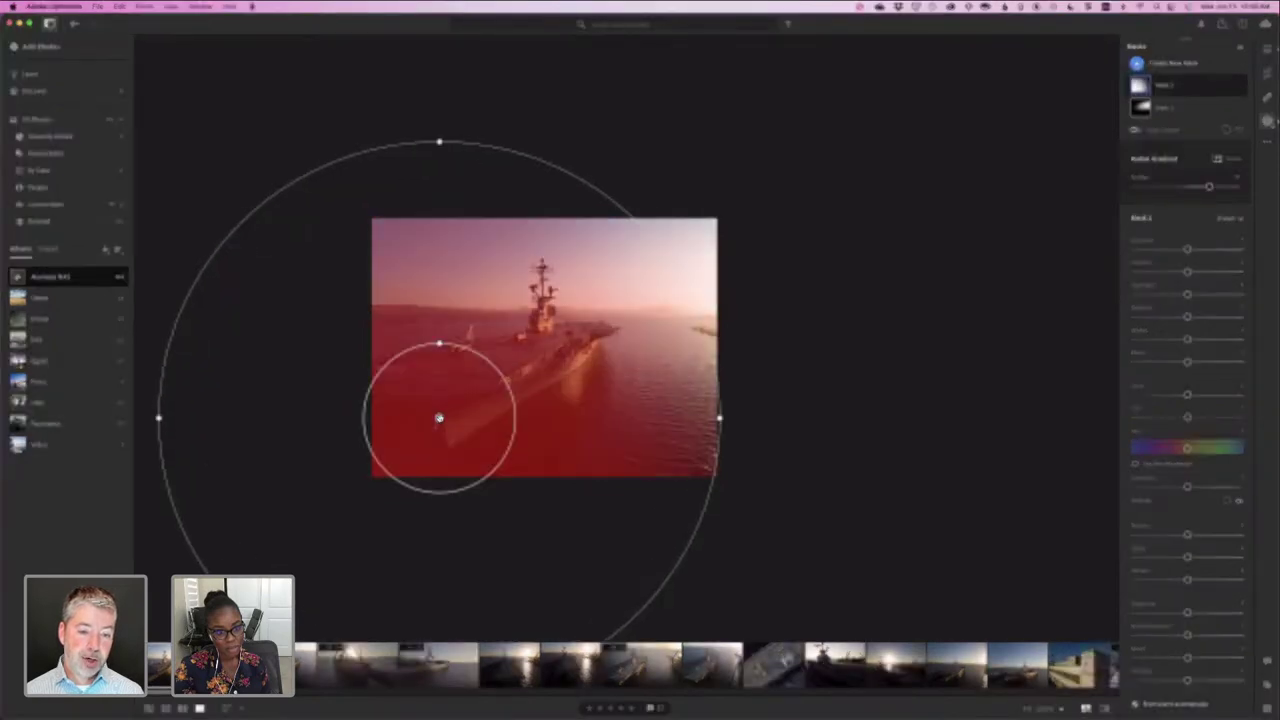
pyautogui.moveTo(439, 418); pyautogui.dragTo(665, 178)
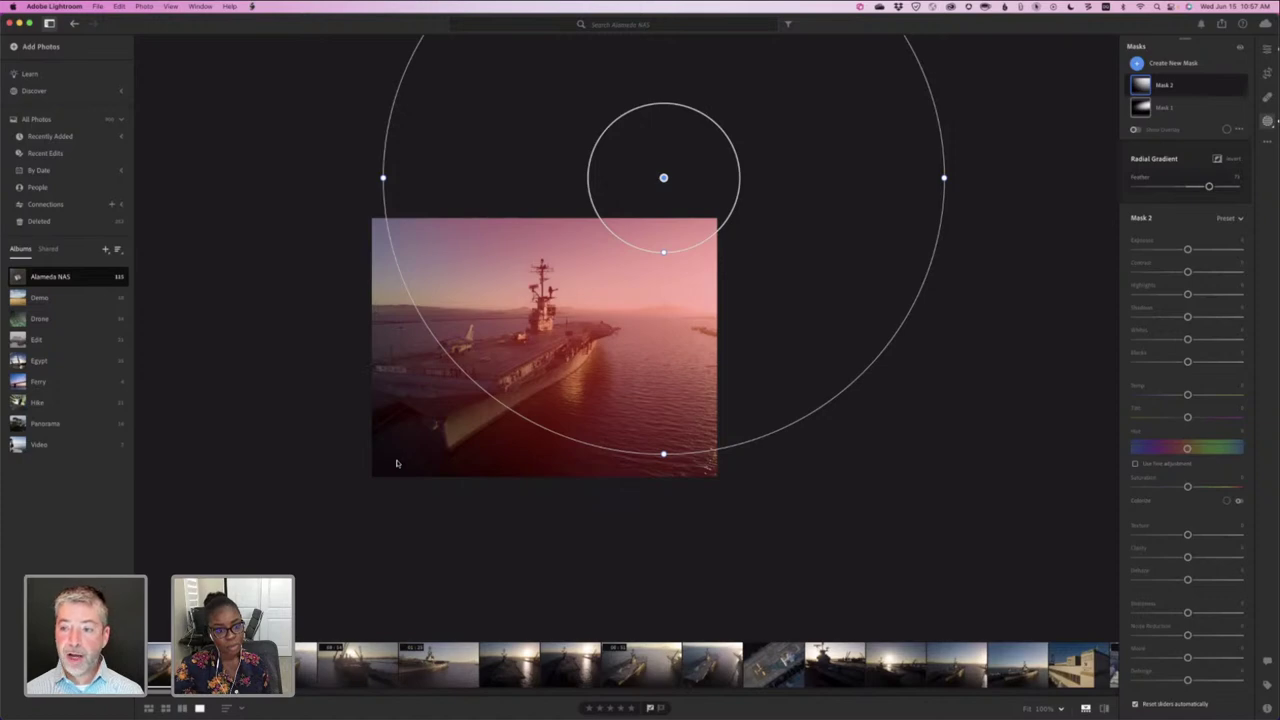
# - Invert the second radial mask, enlarge its circle, and centre it near the middle of the photo to target the outer edges
pyautogui.click(1217, 159)
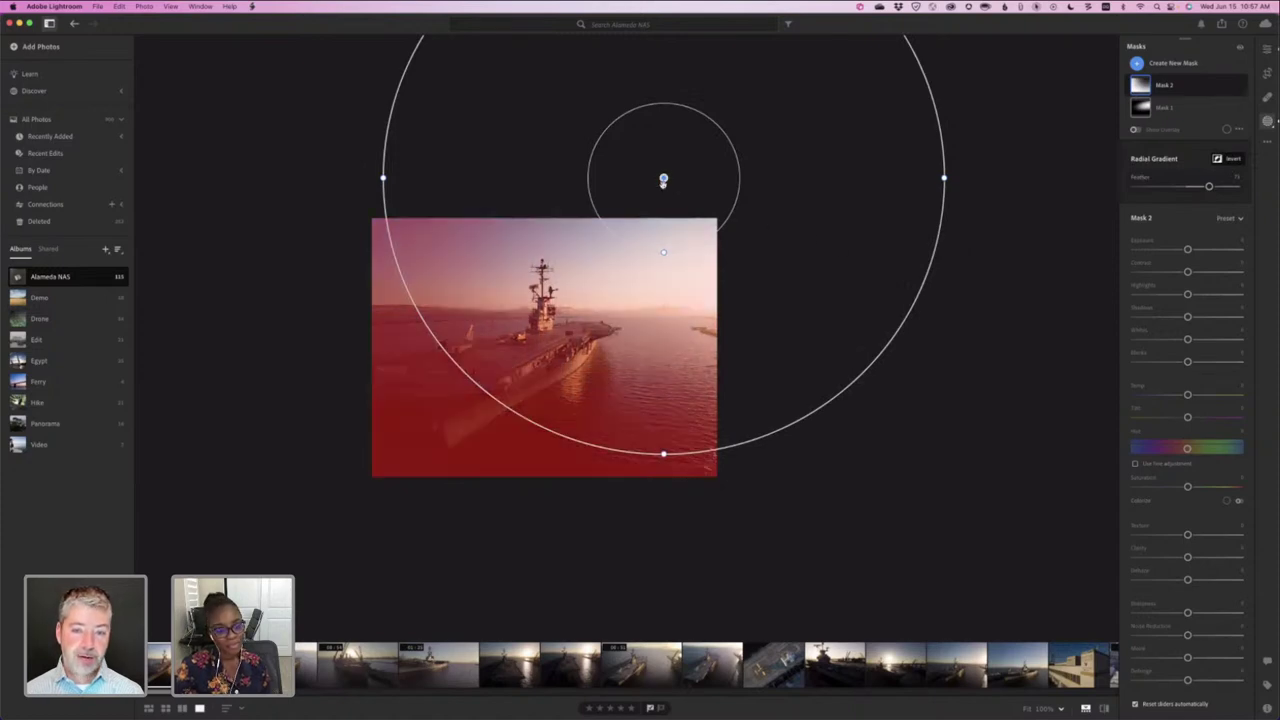
pyautogui.moveTo(663, 178); pyautogui.dragTo(608, 240)
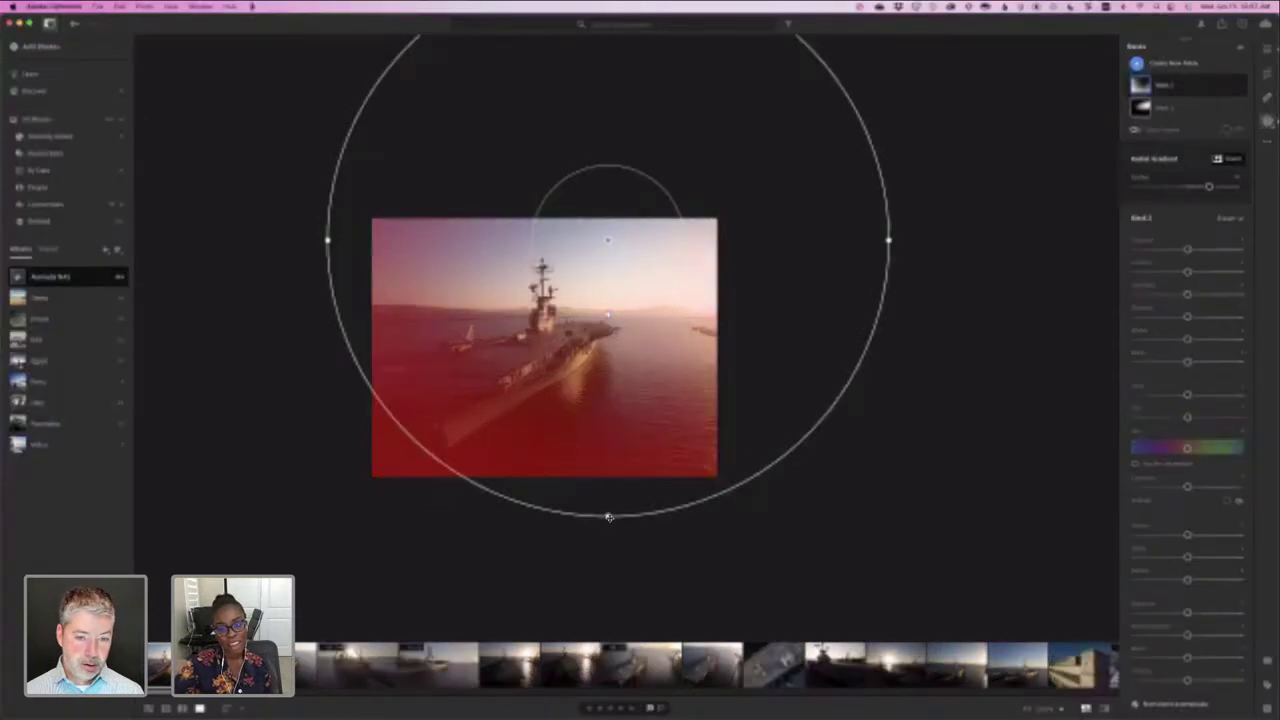
pyautogui.moveTo(607, 517); pyautogui.dragTo(564, 577)
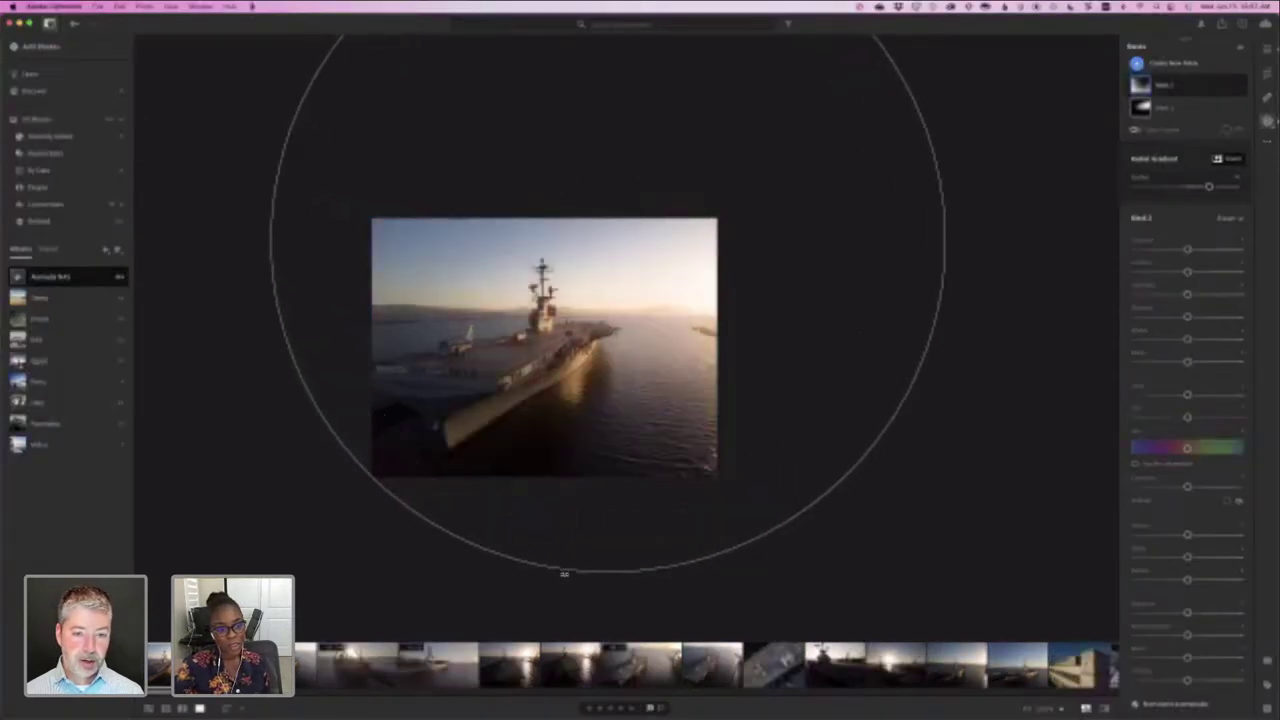
pyautogui.moveTo(608, 240)
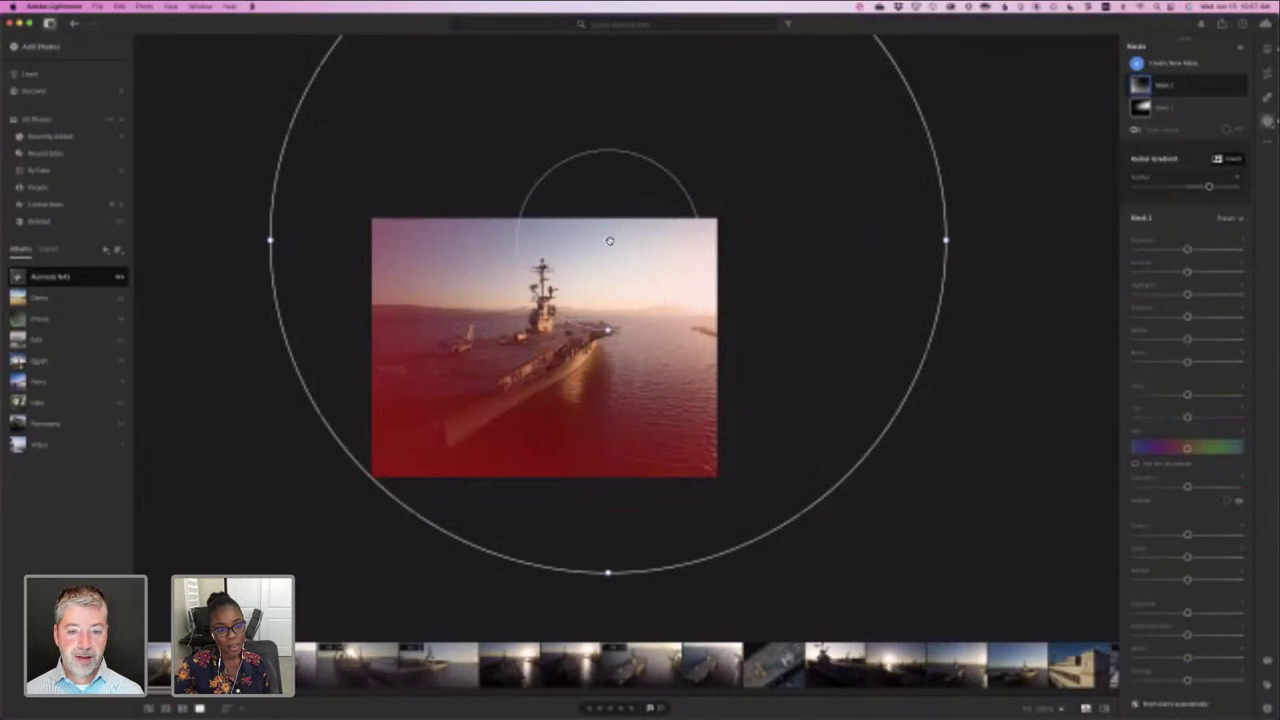
pyautogui.moveTo(600, 250); pyautogui.dragTo(576, 342)
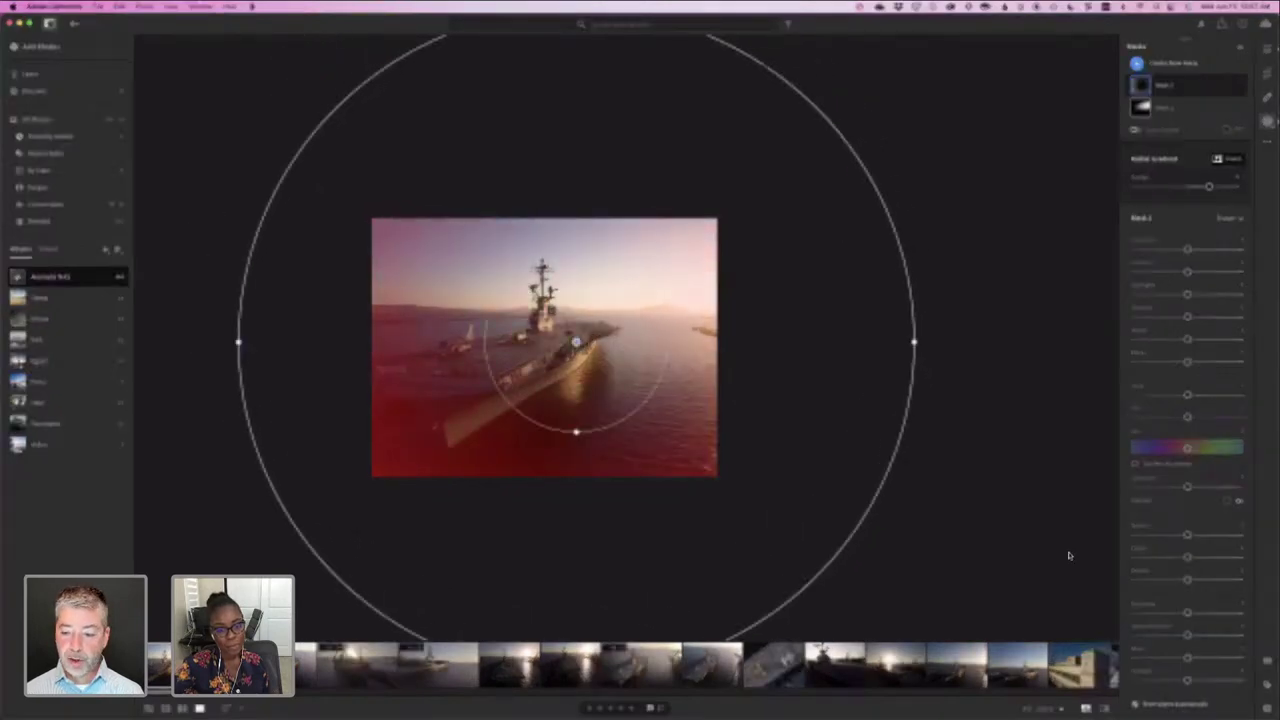
# - Darken the photo's outer areas by setting Mask 2's Exposure to about -1.7, and return to the main edit controls
pyautogui.click(1026, 708)
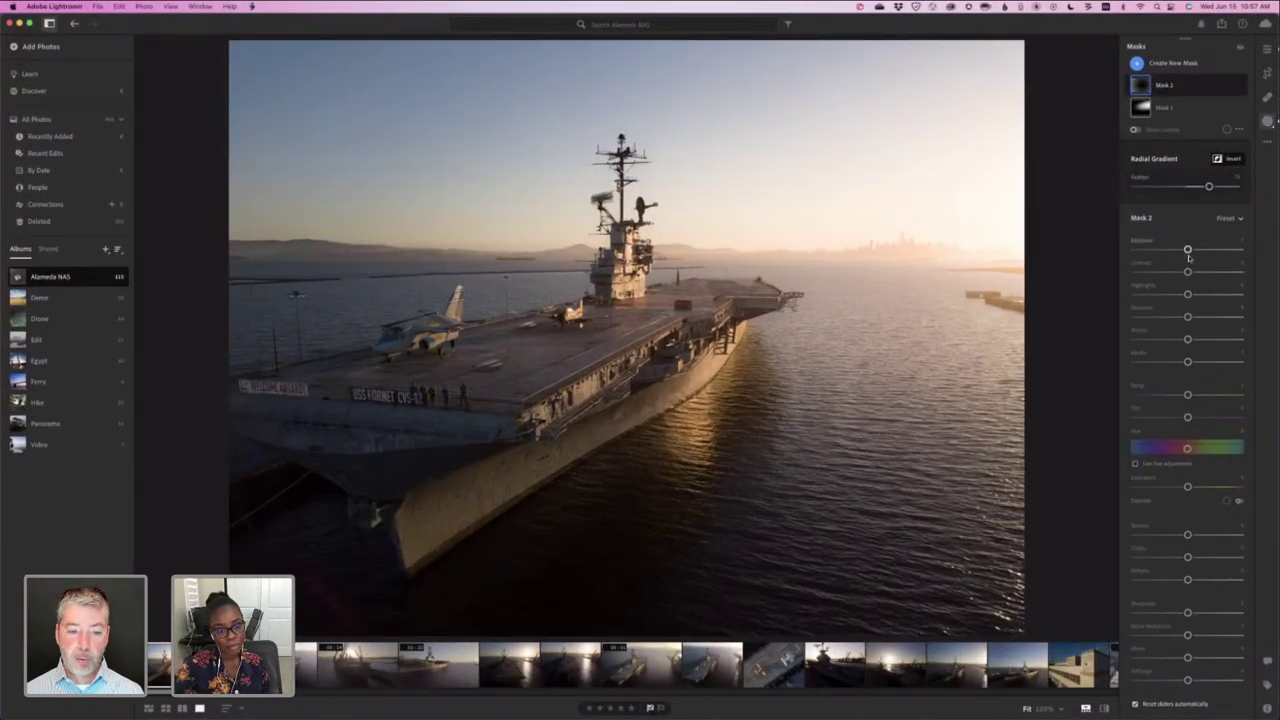
pyautogui.moveTo(1186, 250); pyautogui.dragTo(1164, 252)
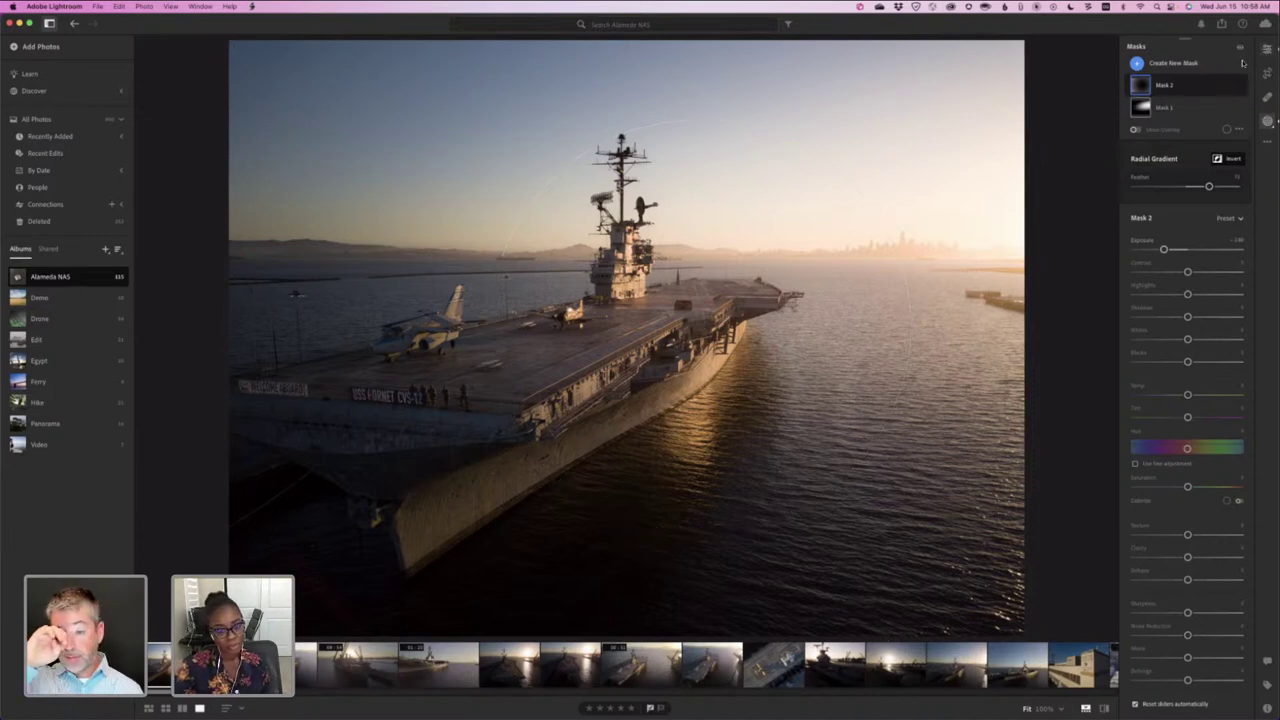
pyautogui.press('e')
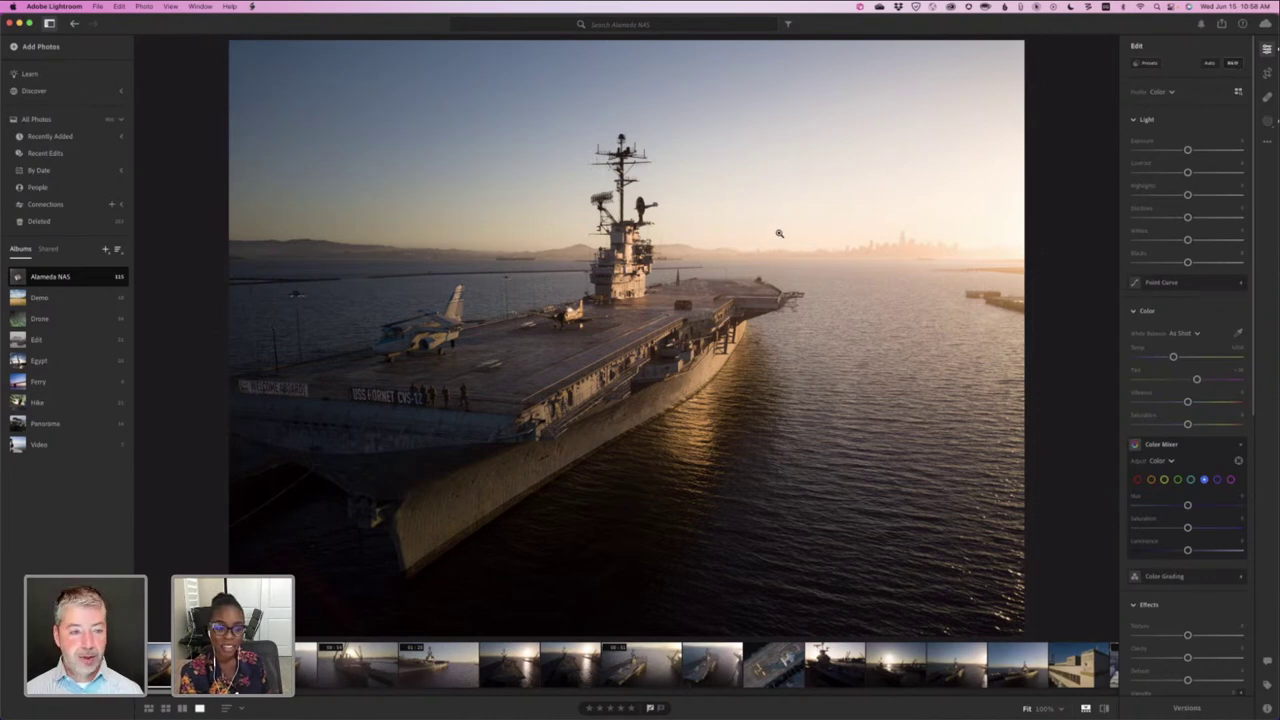
# - Open the 51-second carrier video from the Alameda NAS album grid and reset all its edits
pyautogui.press('g')
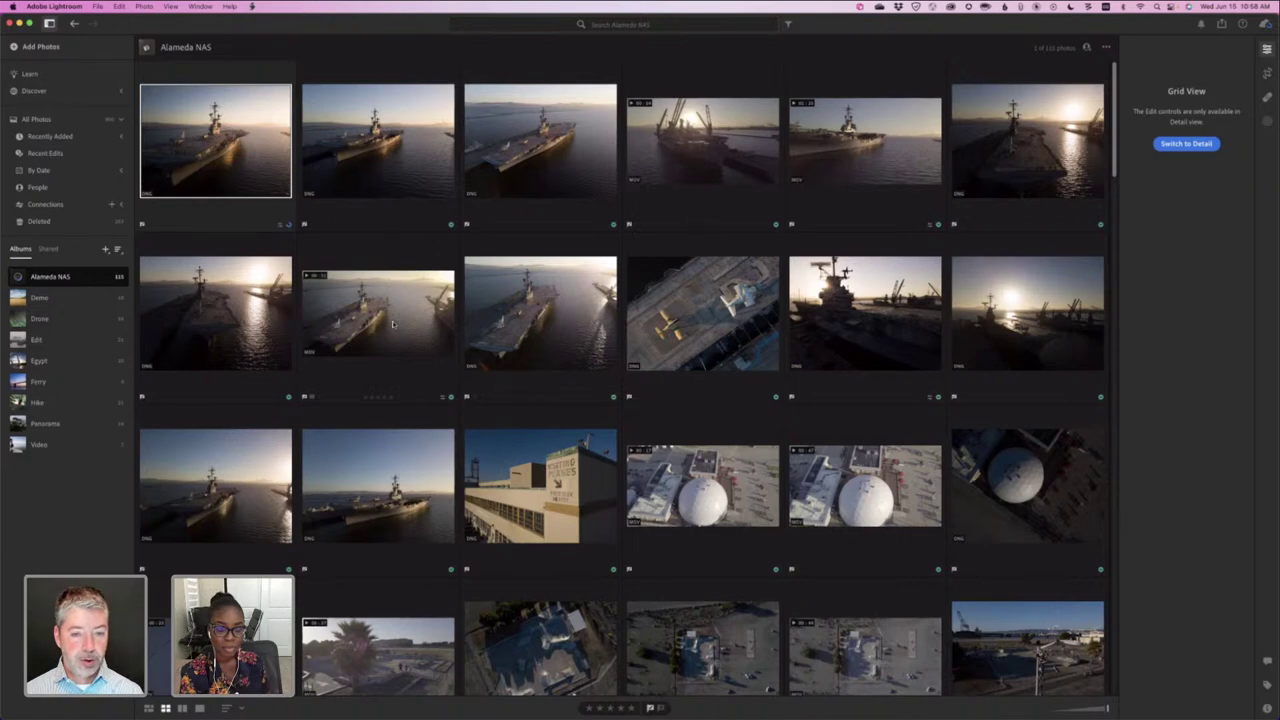
pyautogui.doubleClick(393, 323)
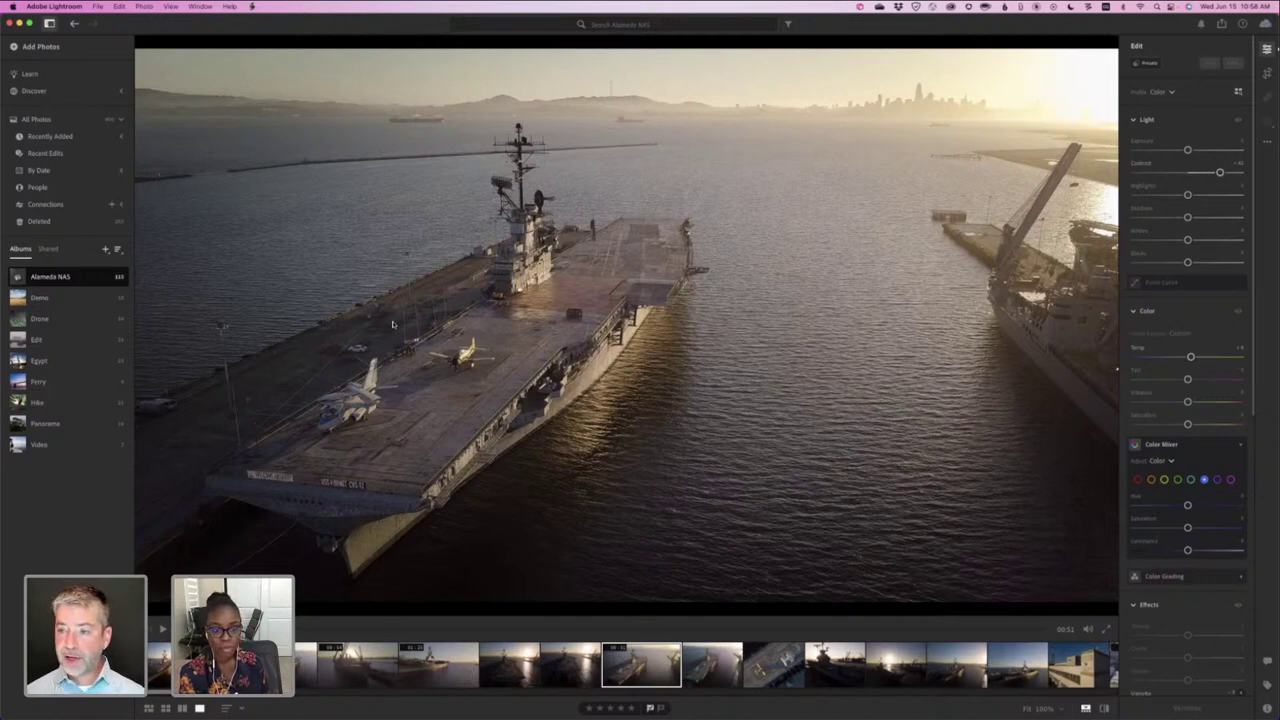
pyautogui.click(1267, 143)
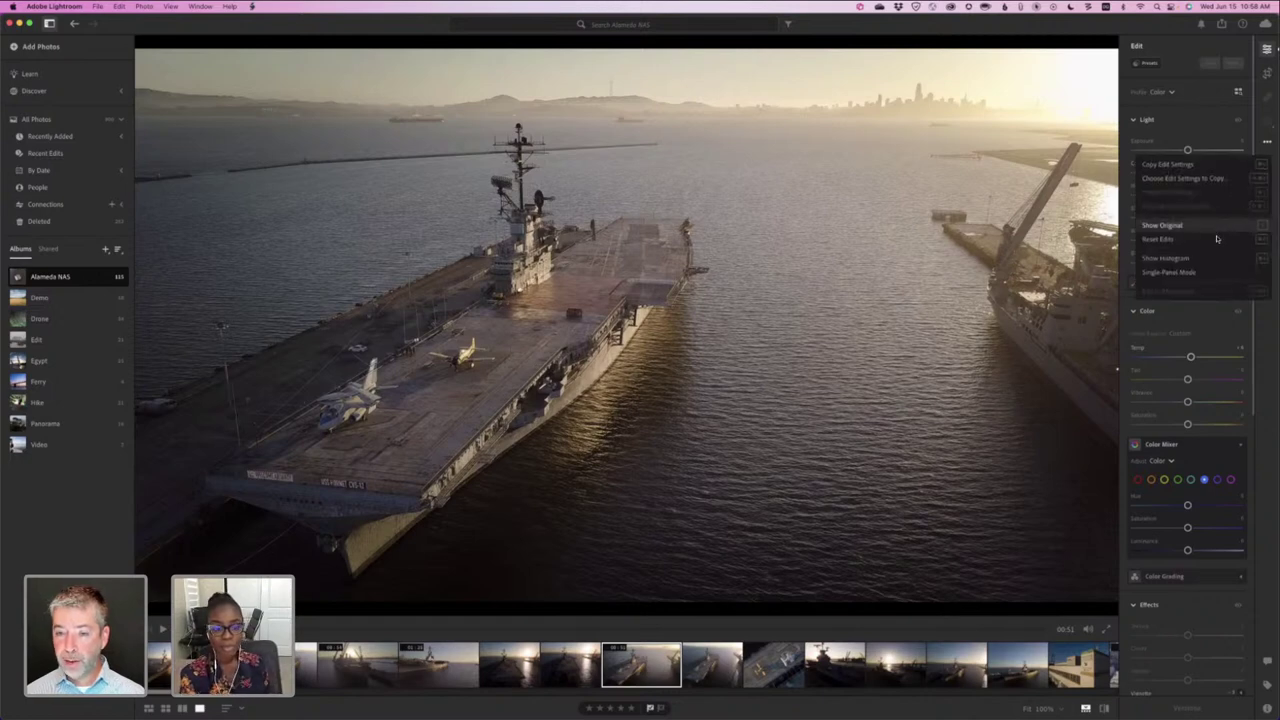
pyautogui.click(1217, 239)
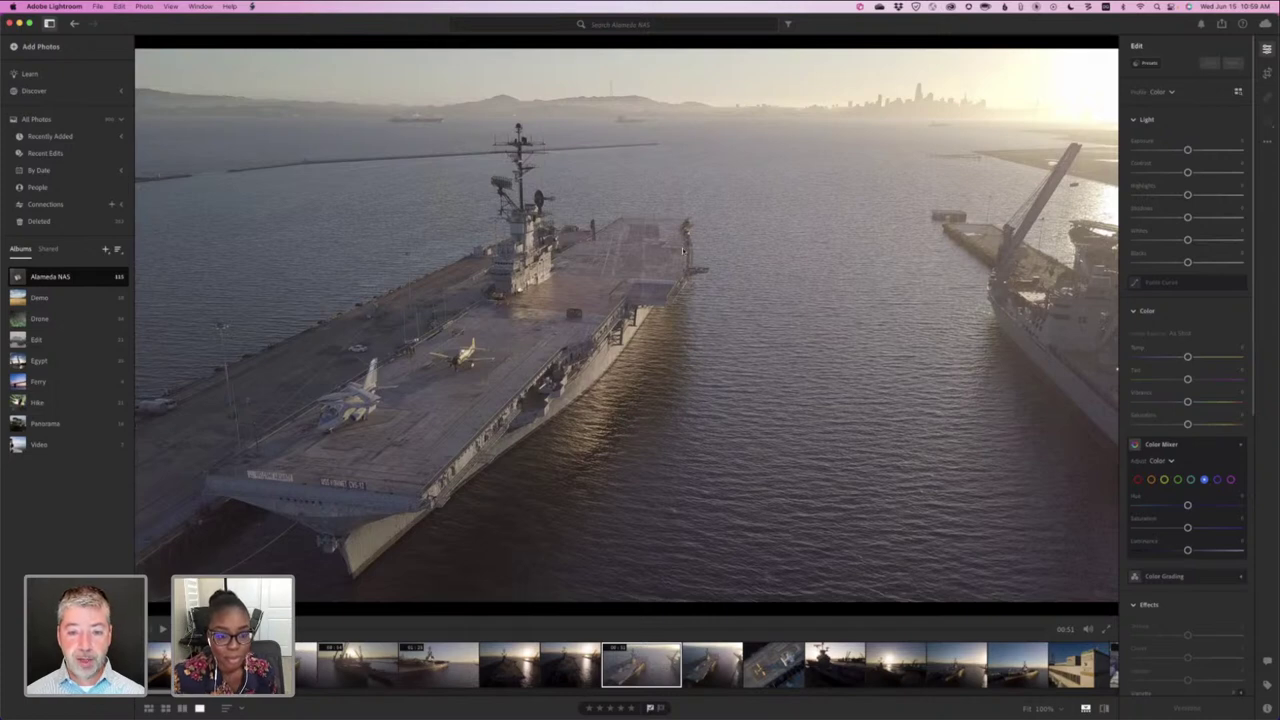
# - View the video of animals resting on the floating platform near the end of the album, and return to the grid
pyautogui.press('g')
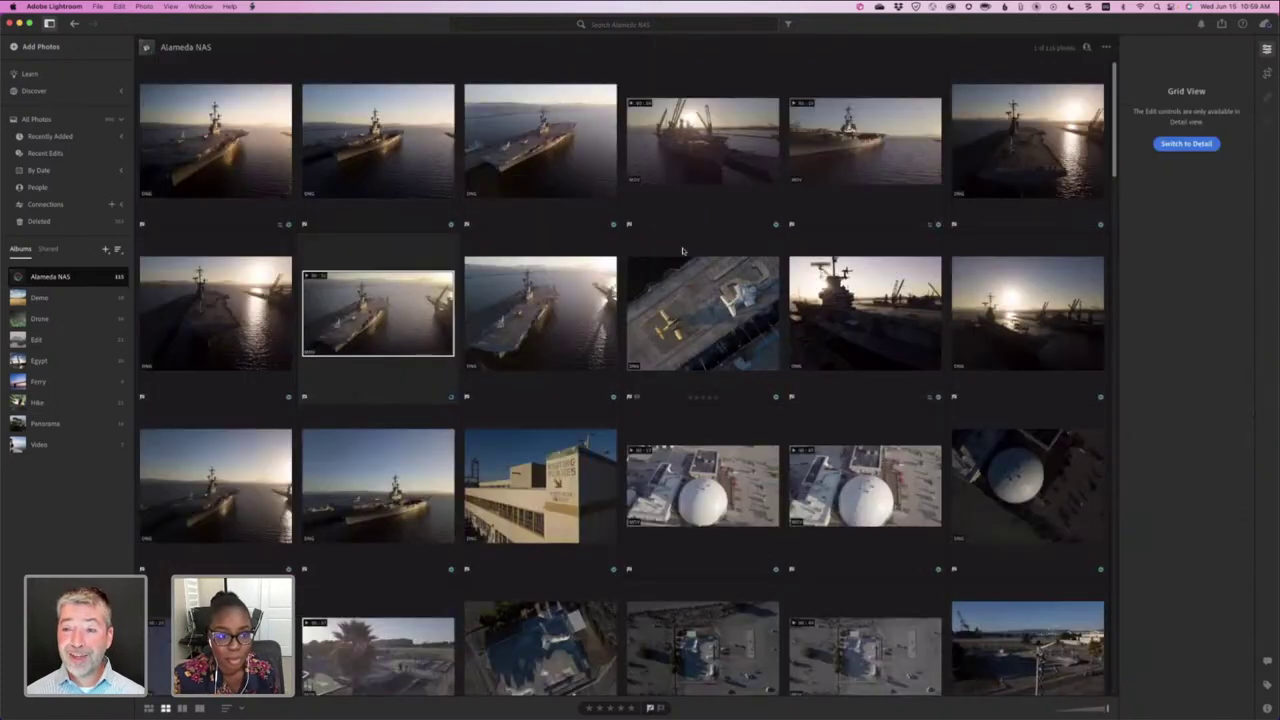
pyautogui.moveTo(1116, 134); pyautogui.dragTo(1112, 680)
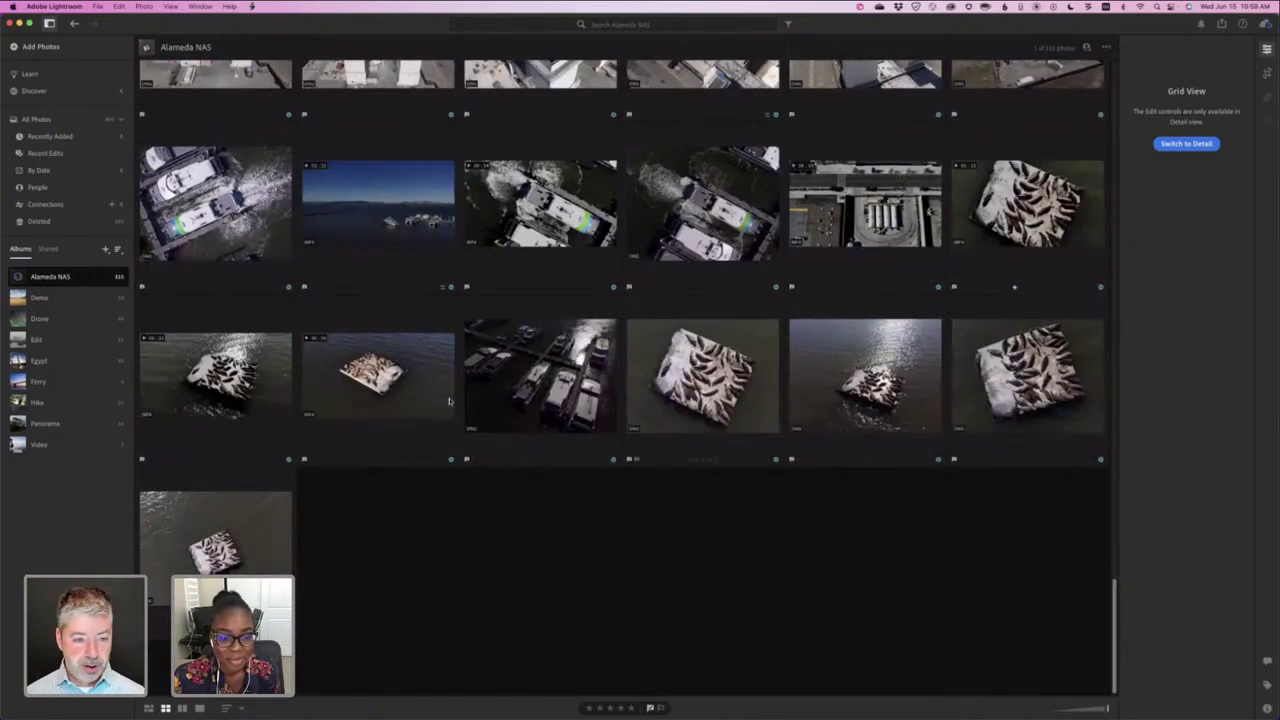
pyautogui.scroll(1, 440, 396)
pyautogui.doubleClick(419, 388)
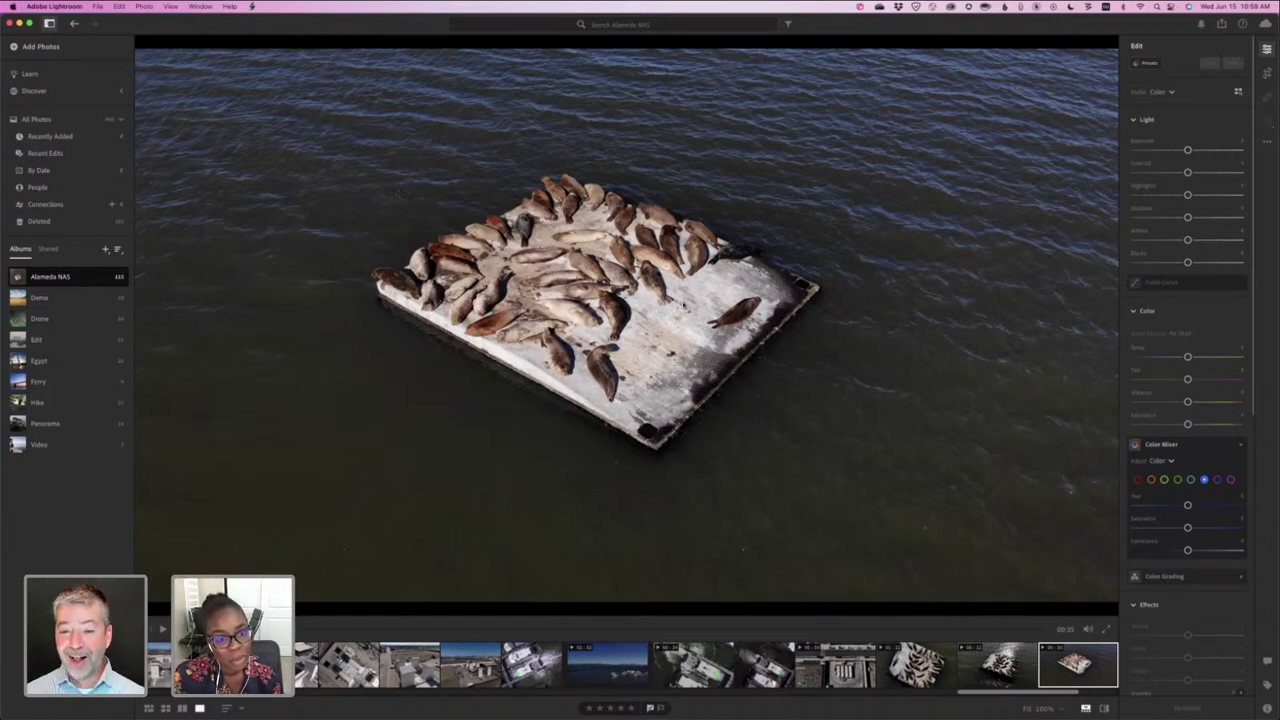
pyautogui.press('g')
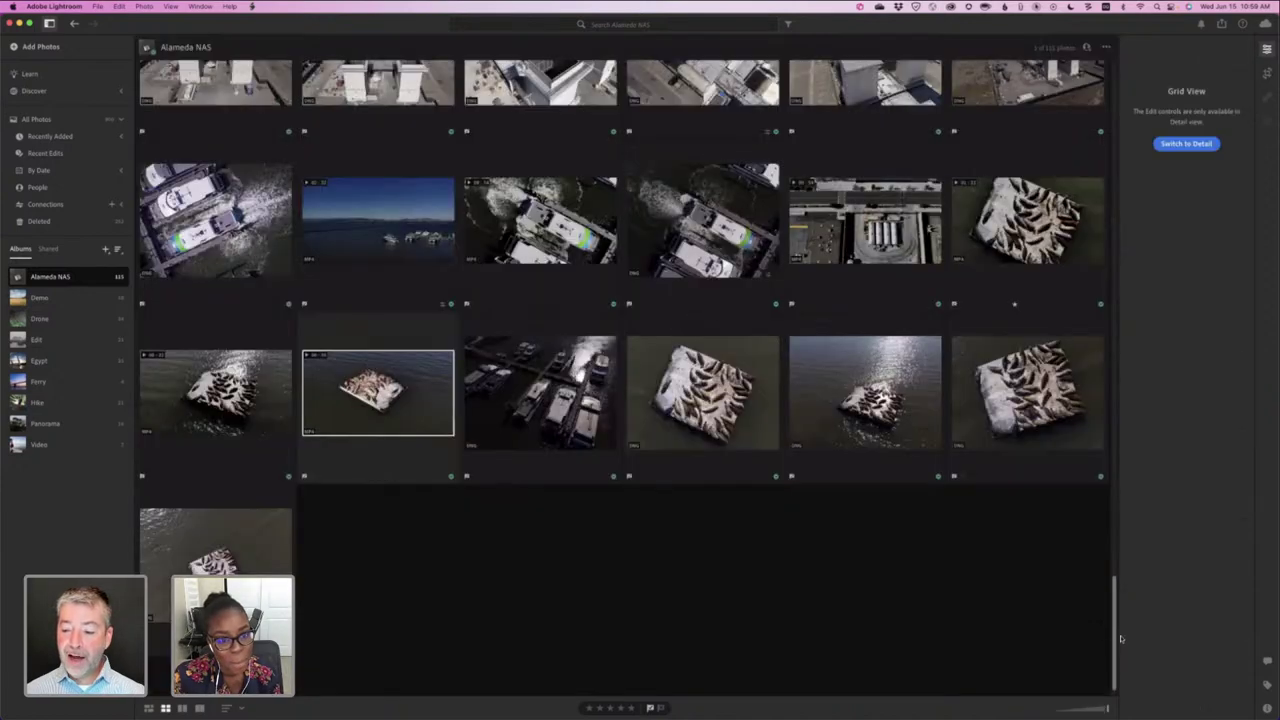
# - Reopen the 51-second carrier video near the start of the album and play it
pyautogui.moveTo(1117, 619); pyautogui.dragTo(1115, 80)
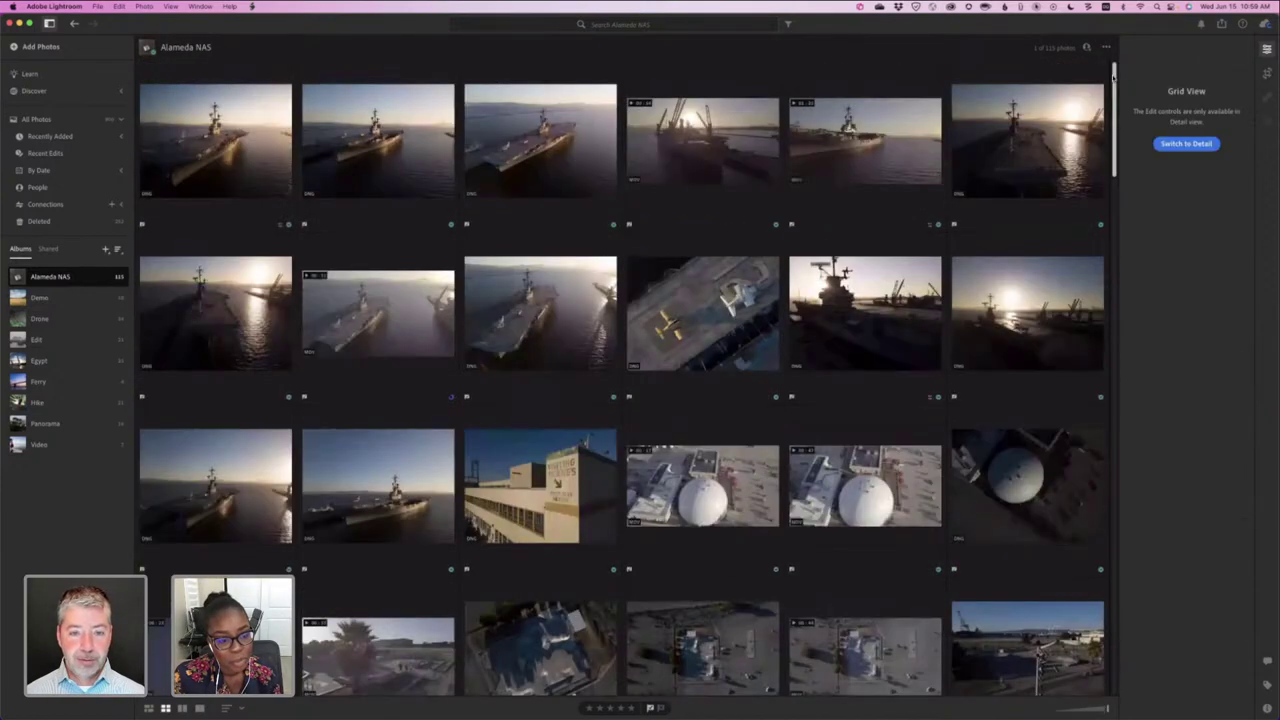
pyautogui.doubleClick(406, 314)
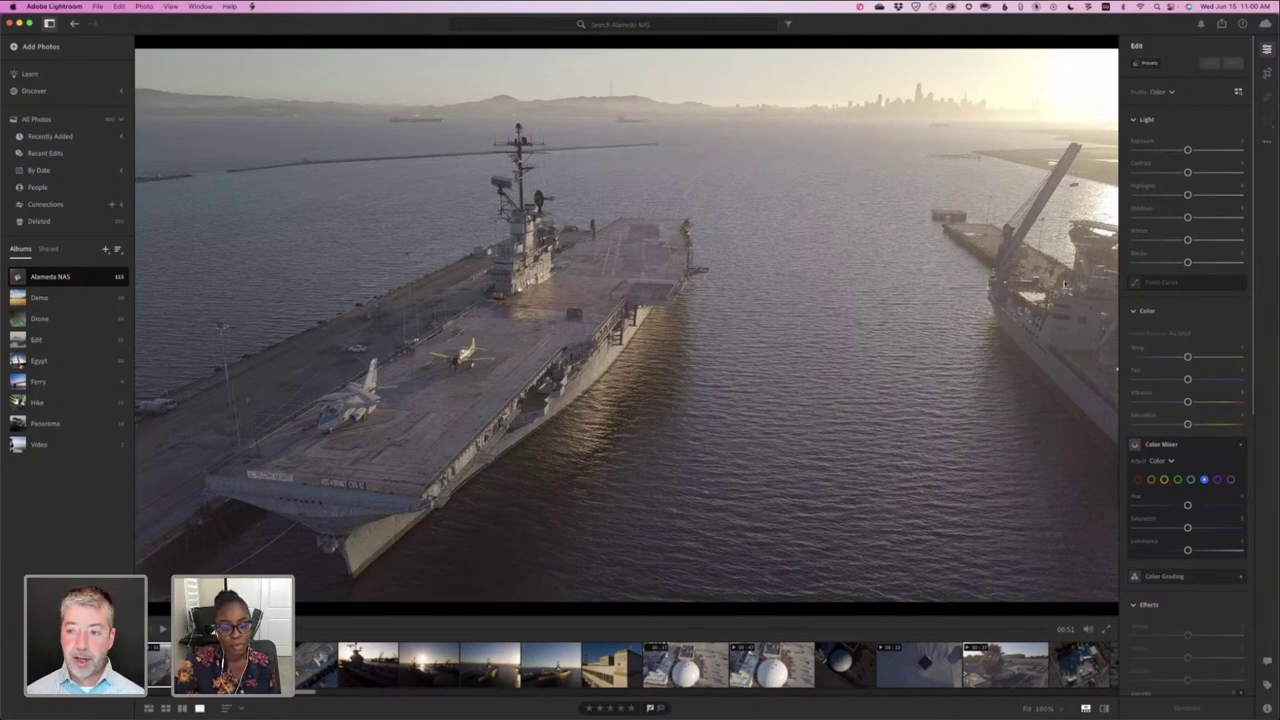
pyautogui.press('space')
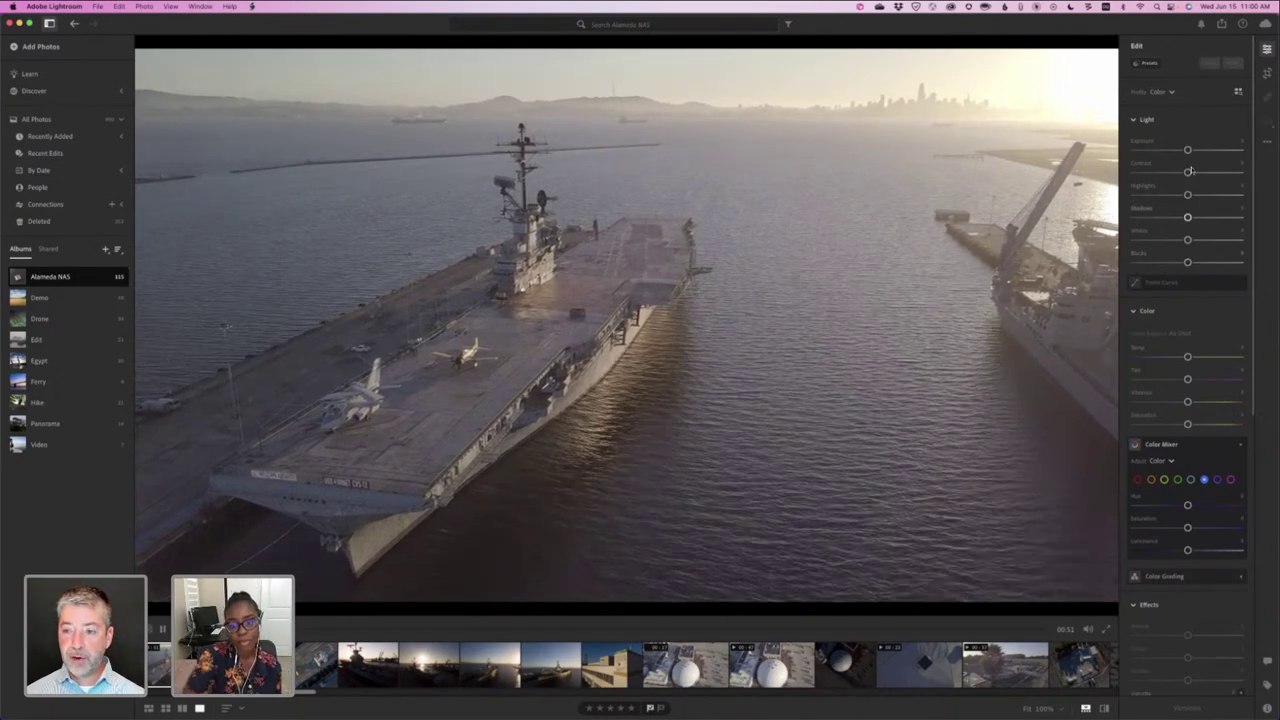
# - Set the carrier video's Contrast to about +45 and add a slight dark Vignette
pyautogui.moveTo(1187, 149)
pyautogui.mouseDown()
pyautogui.moveTo(1223, 150)
pyautogui.moveTo(1171, 153)
pyautogui.moveTo(1212, 152)
pyautogui.moveTo(1187, 151)
pyautogui.mouseUp()
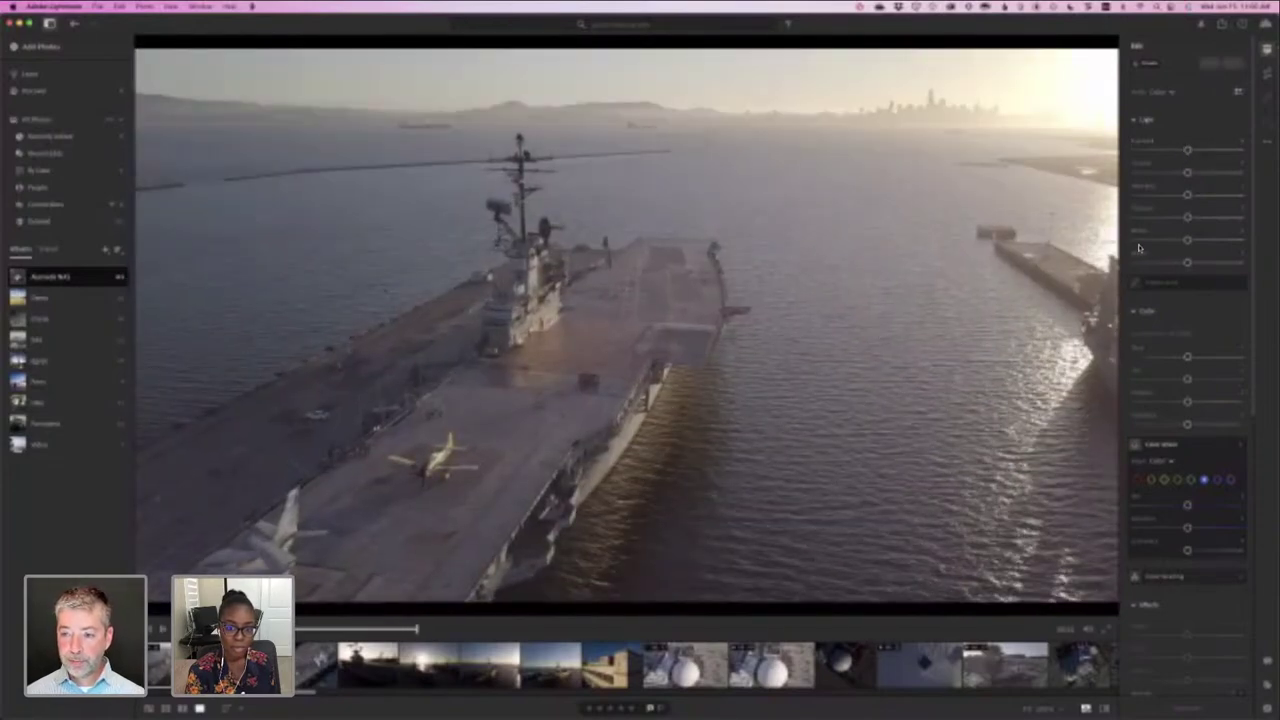
pyautogui.moveTo(1193, 175); pyautogui.dragTo(1213, 174)
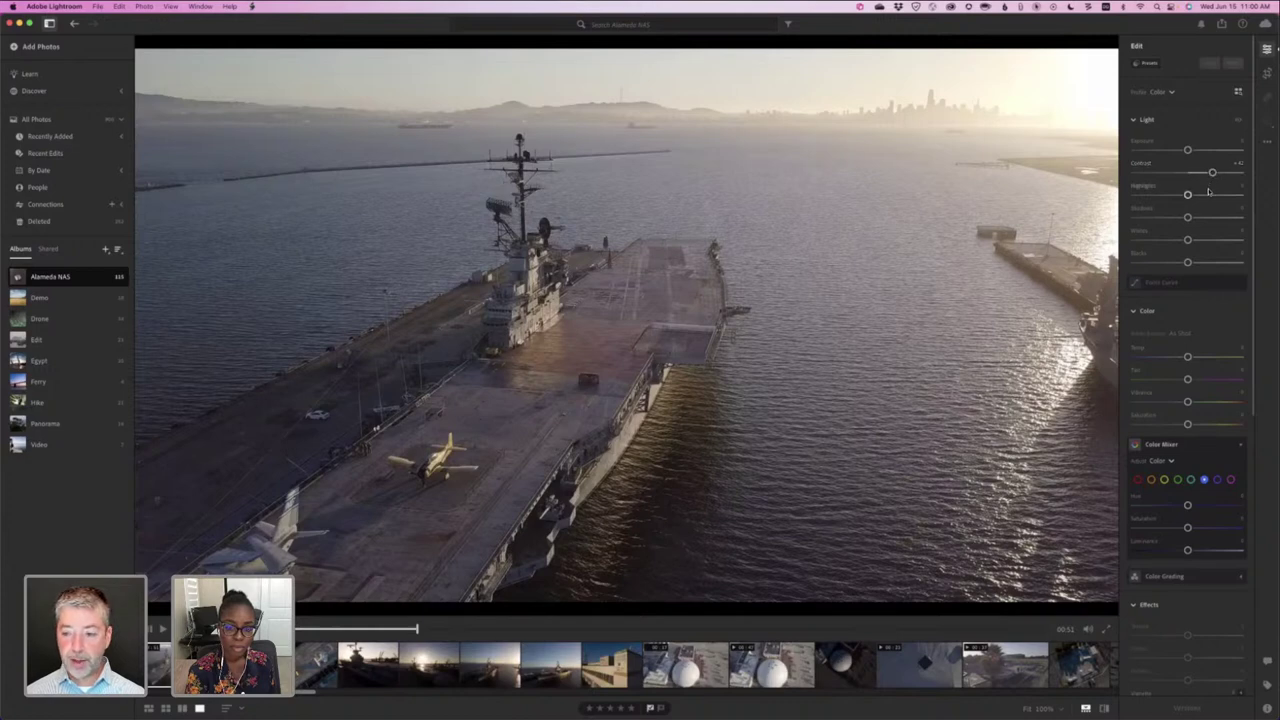
pyautogui.scroll(-5, 1209, 192)
pyautogui.moveTo(1188, 438); pyautogui.dragTo(1185, 438)
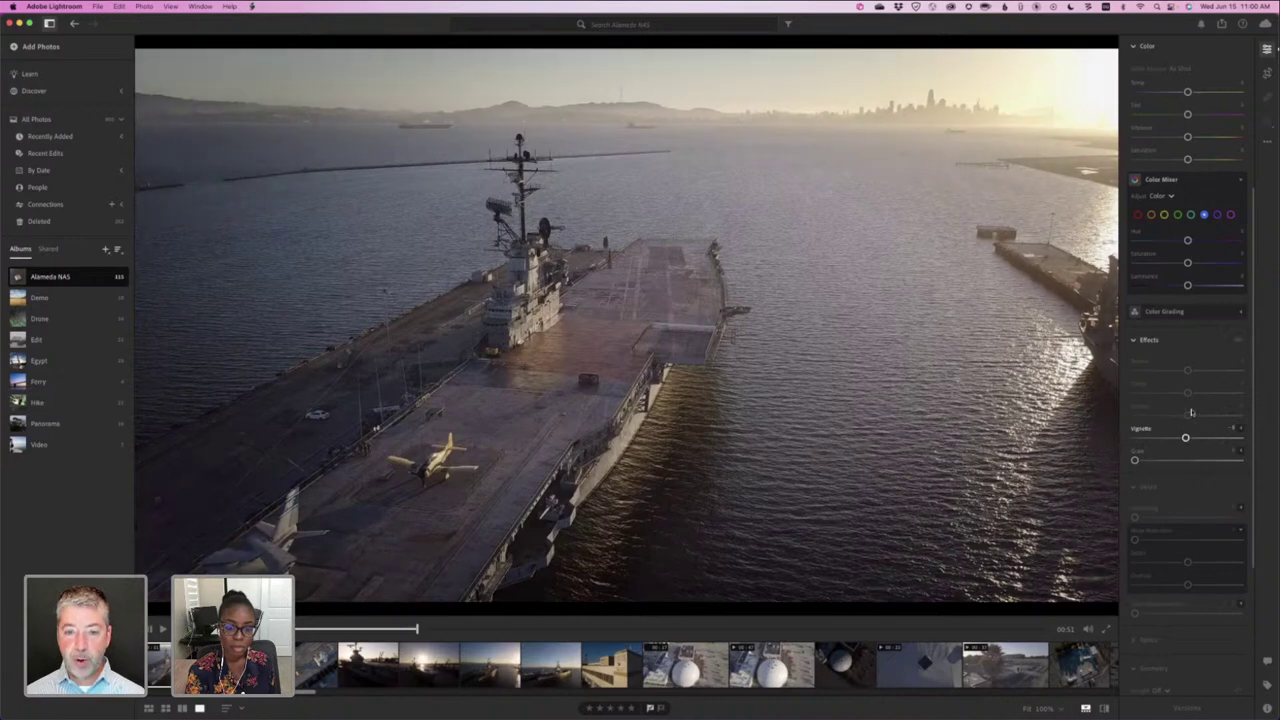
# - Try warming the carrier video with a Temp of about +28, and reset Temp to 0
pyautogui.scroll(3, 1191, 412)
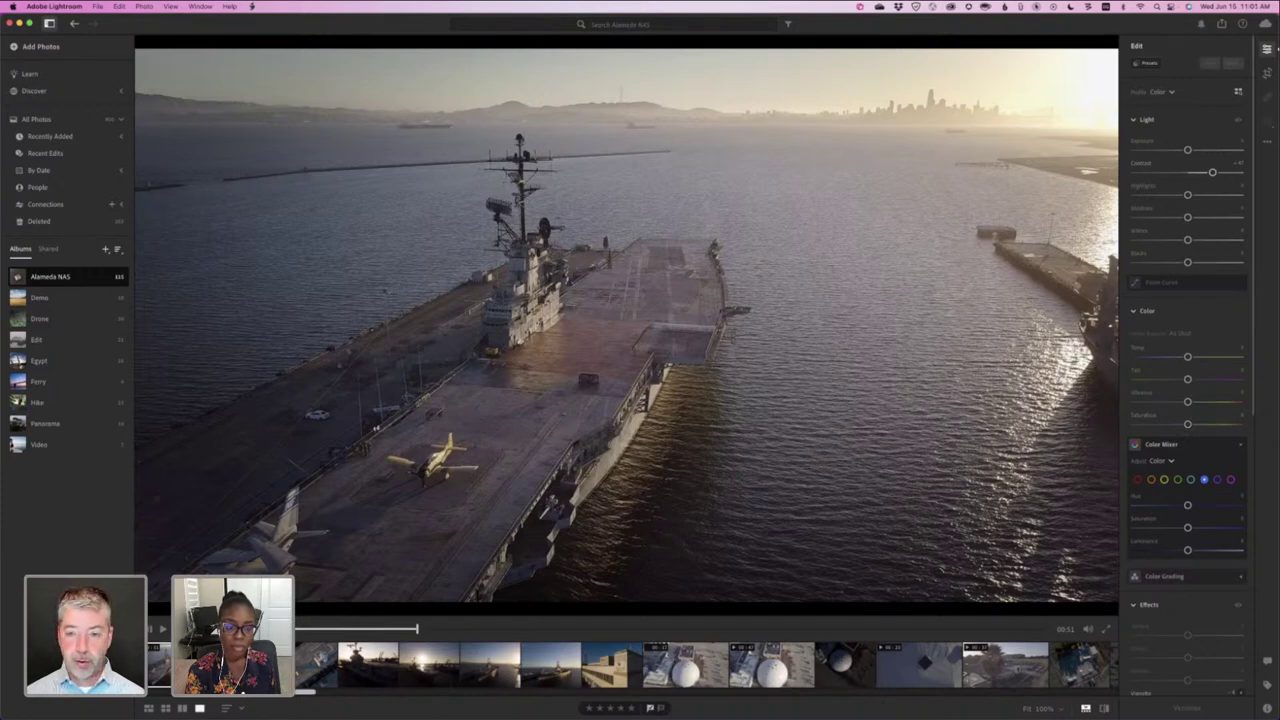
pyautogui.click(1194, 358)
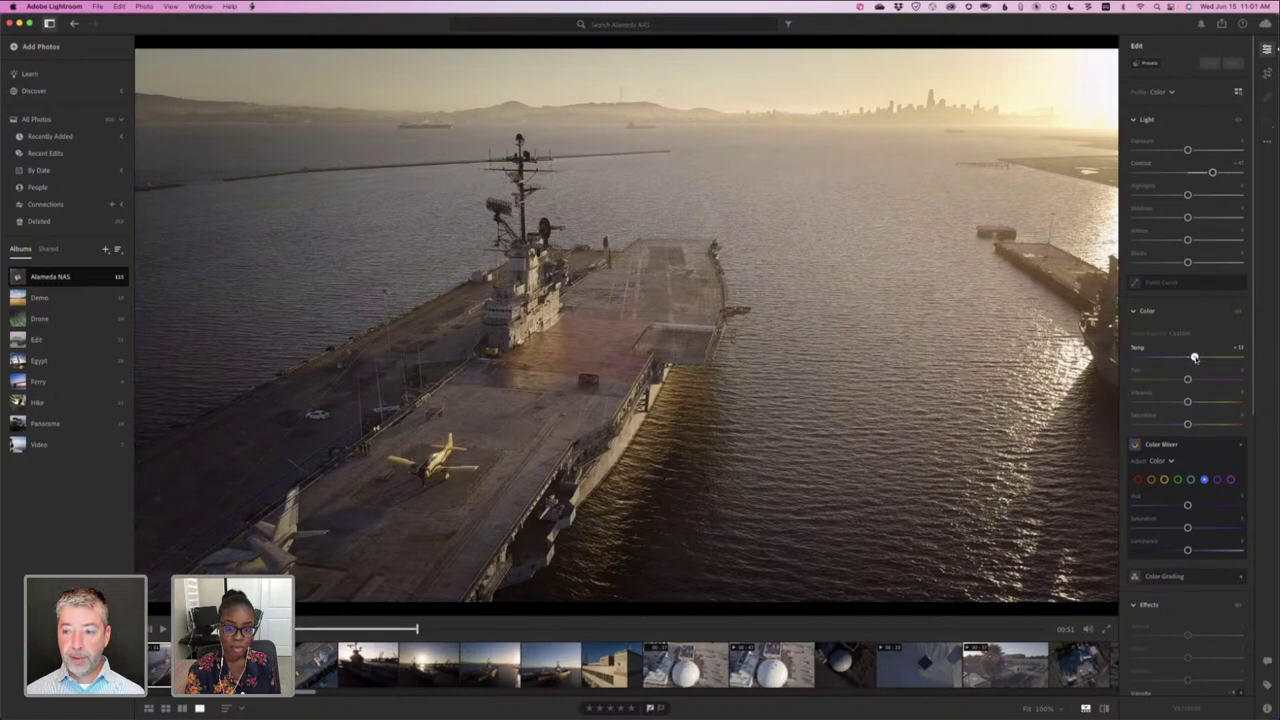
pyautogui.moveTo(1194, 358)
pyautogui.mouseDown()
pyautogui.moveTo(1230, 358)
pyautogui.moveTo(1197, 358)
pyautogui.mouseUp()
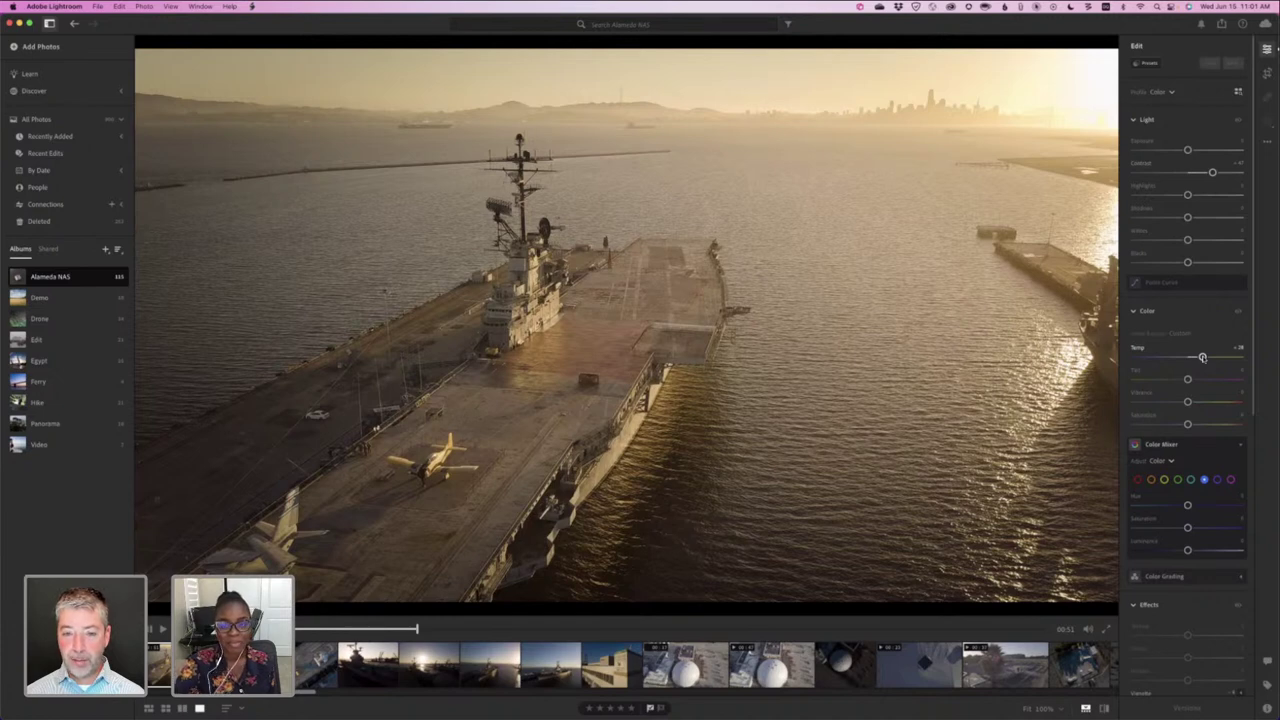
pyautogui.doubleClick(1202, 357)
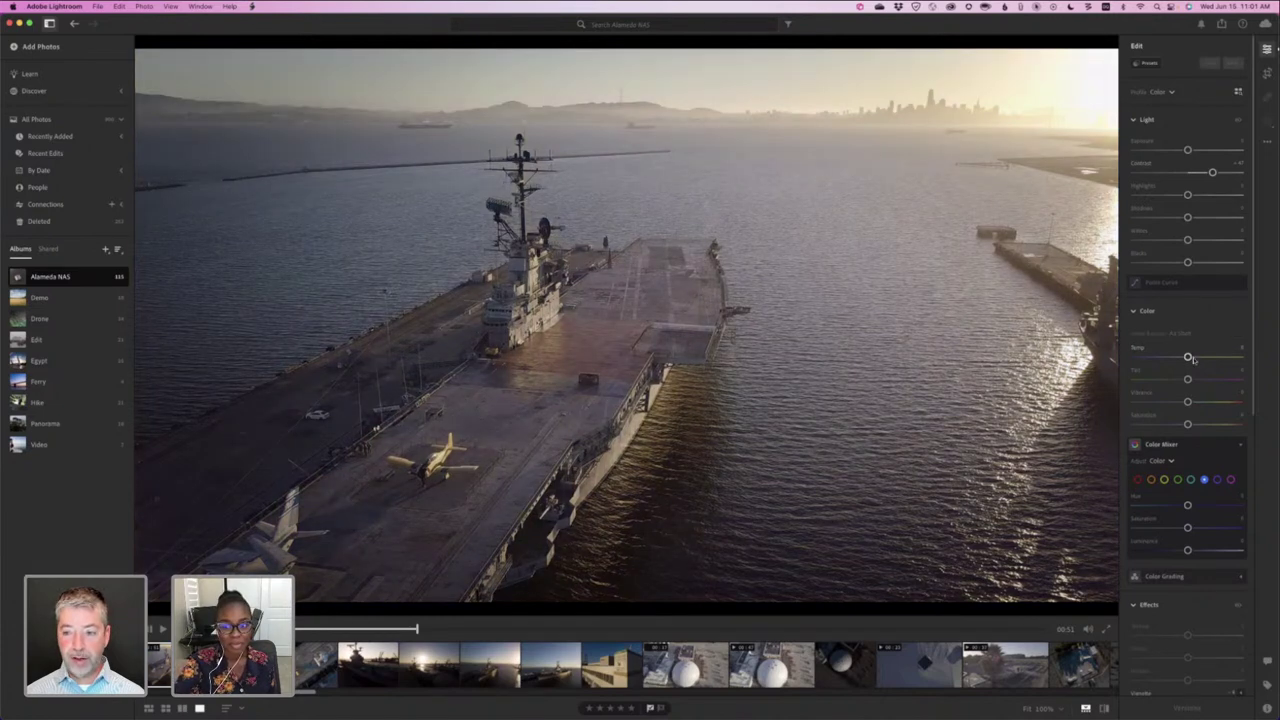
# - Try a slight warming of the carrier video with a Temp of about +17, and reset Temp to 0
pyautogui.moveTo(1194, 357); pyautogui.dragTo(1197, 357)
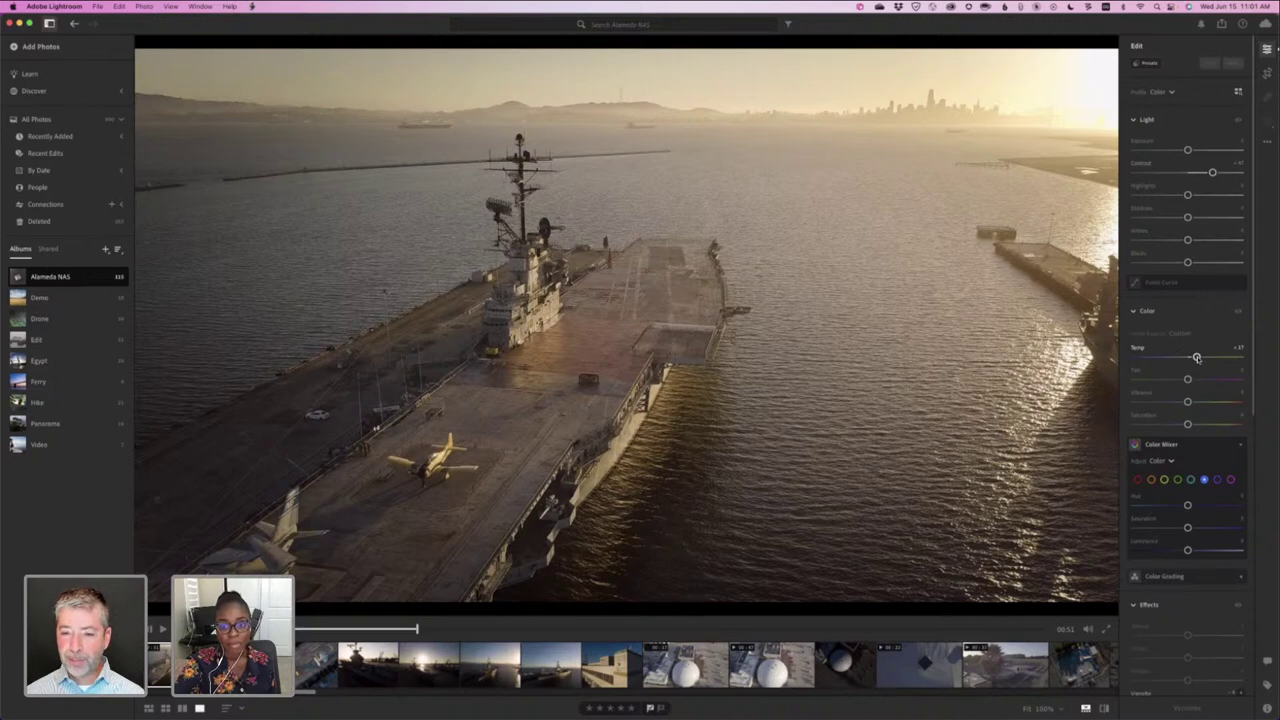
pyautogui.doubleClick(1197, 357)
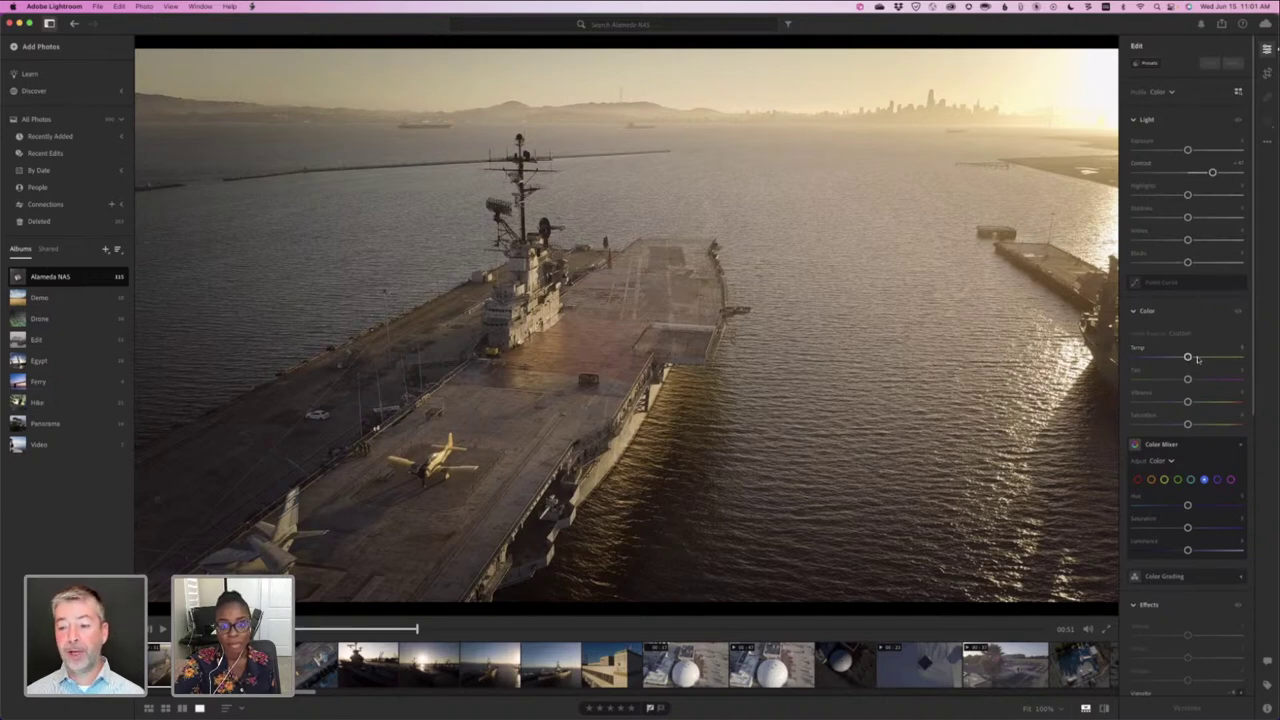
# - Collapse the Color Mixer and expand the Color Grading wheels for the carrier video
pyautogui.click(1241, 446)
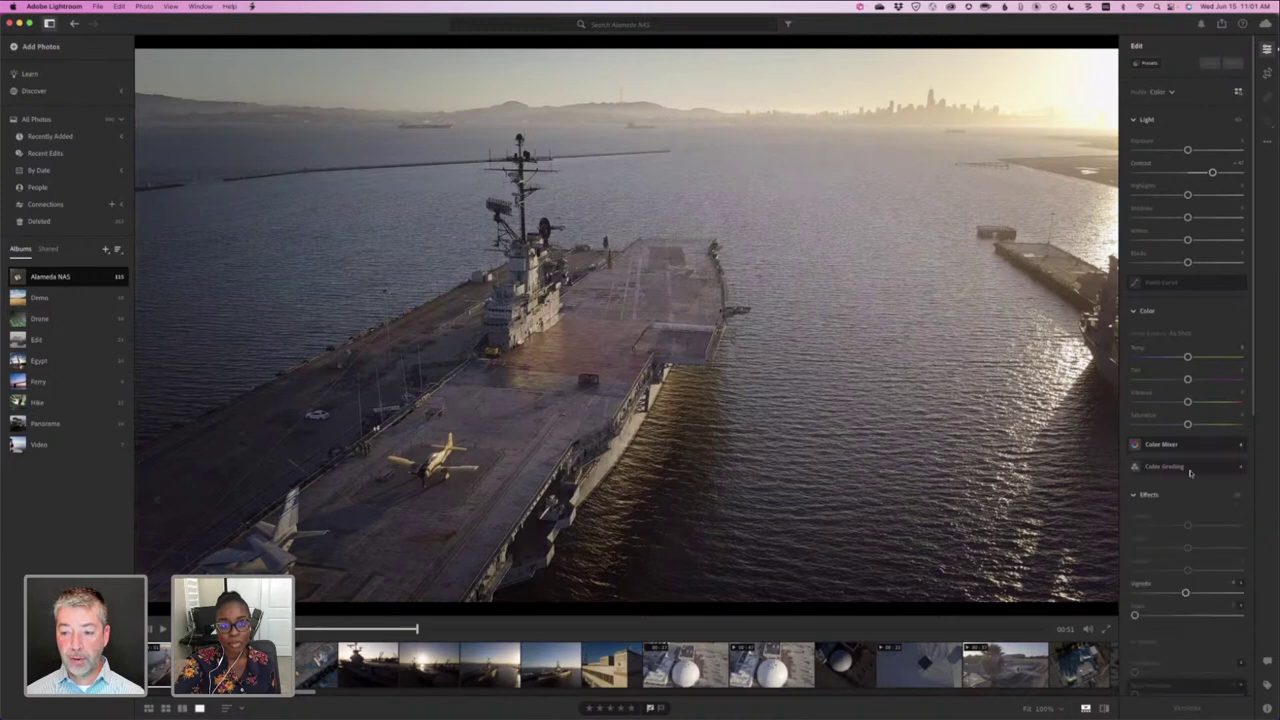
pyautogui.click(1241, 469)
pyautogui.scroll(-5, 1216, 470)
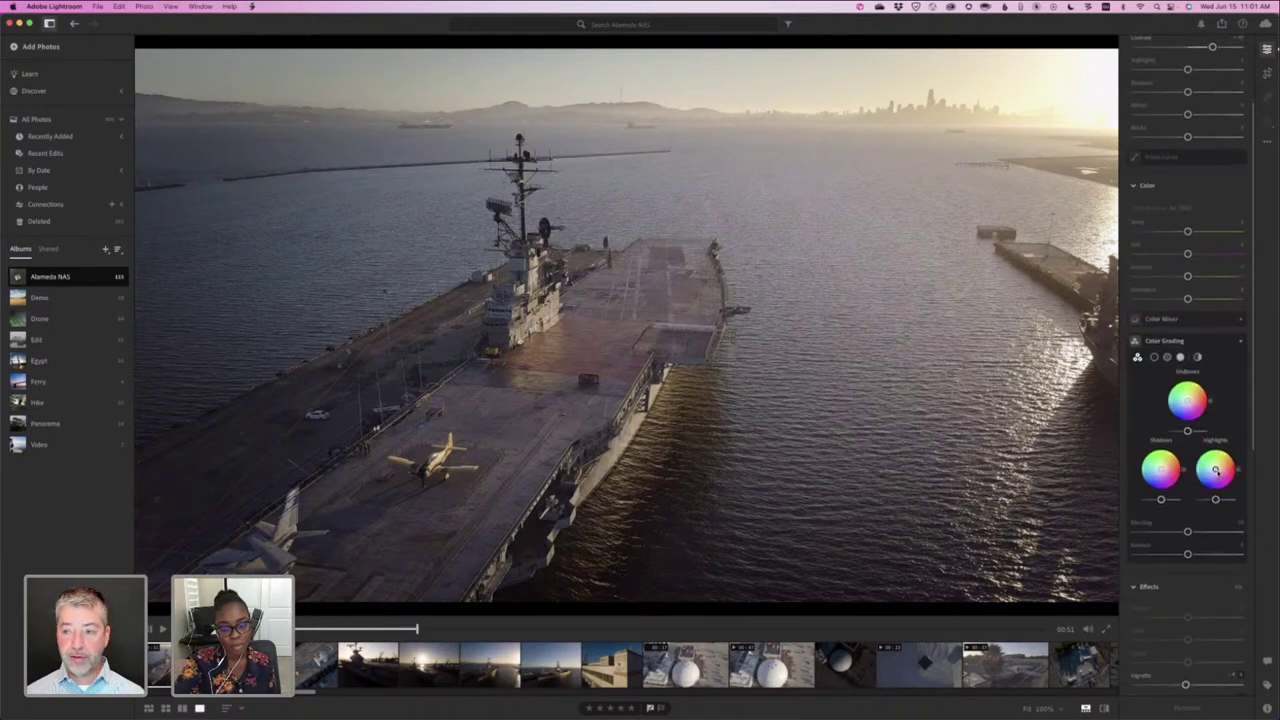
# - Try a strong overall warming with a Temp of about +40, and reset Temp to 0
pyautogui.moveTo(1187, 232); pyautogui.dragTo(1210, 234)
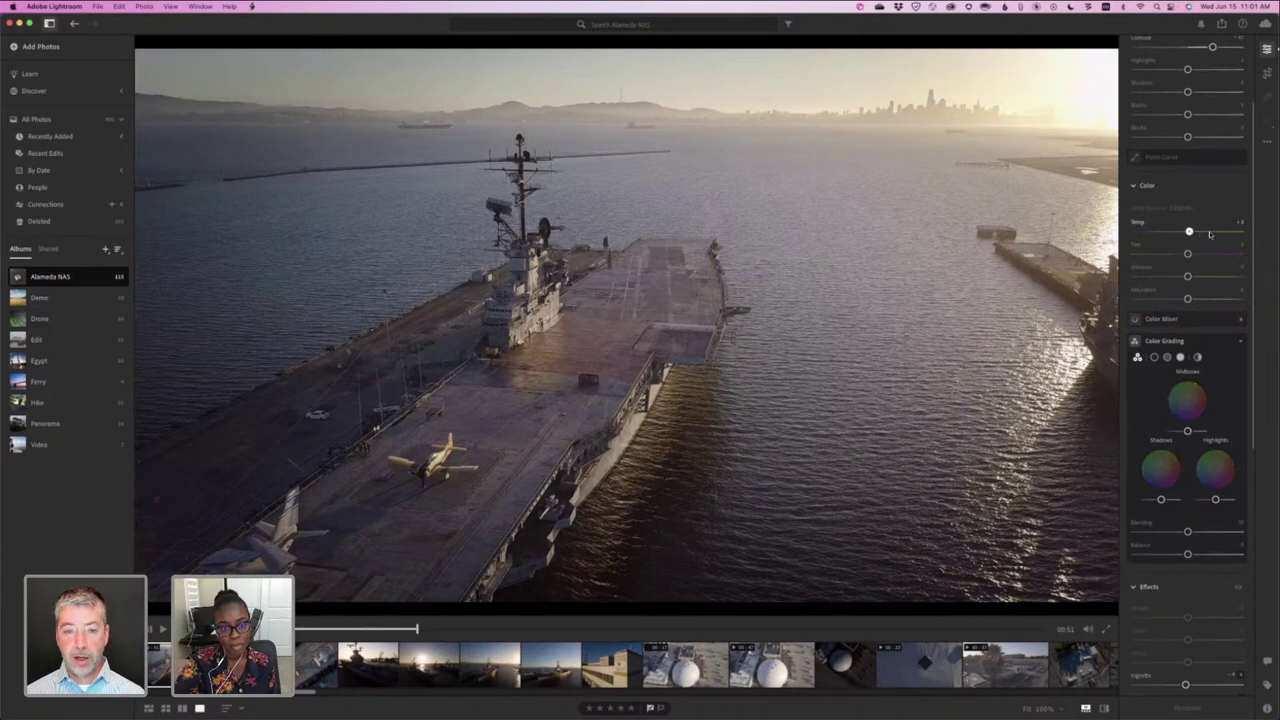
pyautogui.click(1210, 234)
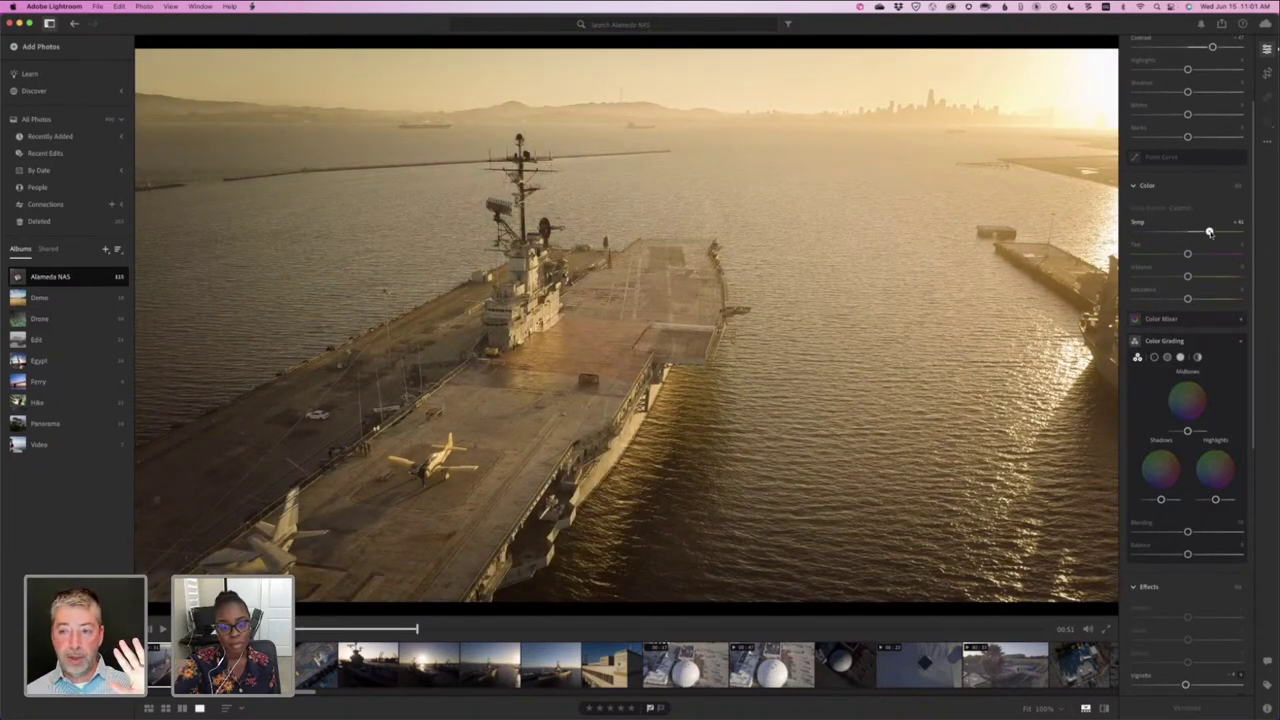
pyautogui.doubleClick(1210, 232)
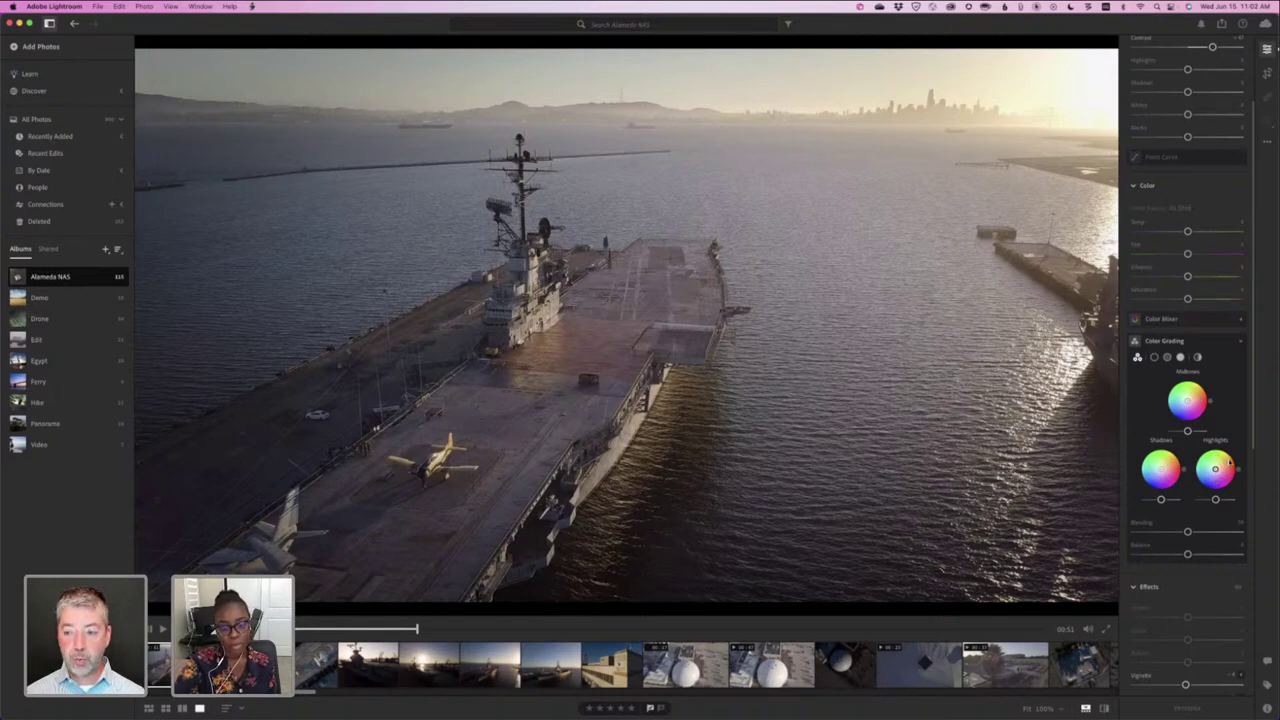
# - Tint the carrier video's highlights orange in Color Grading at a hue of about 42, and reset Temp to 0
pyautogui.moveTo(1222, 466); pyautogui.dragTo(1221, 464)
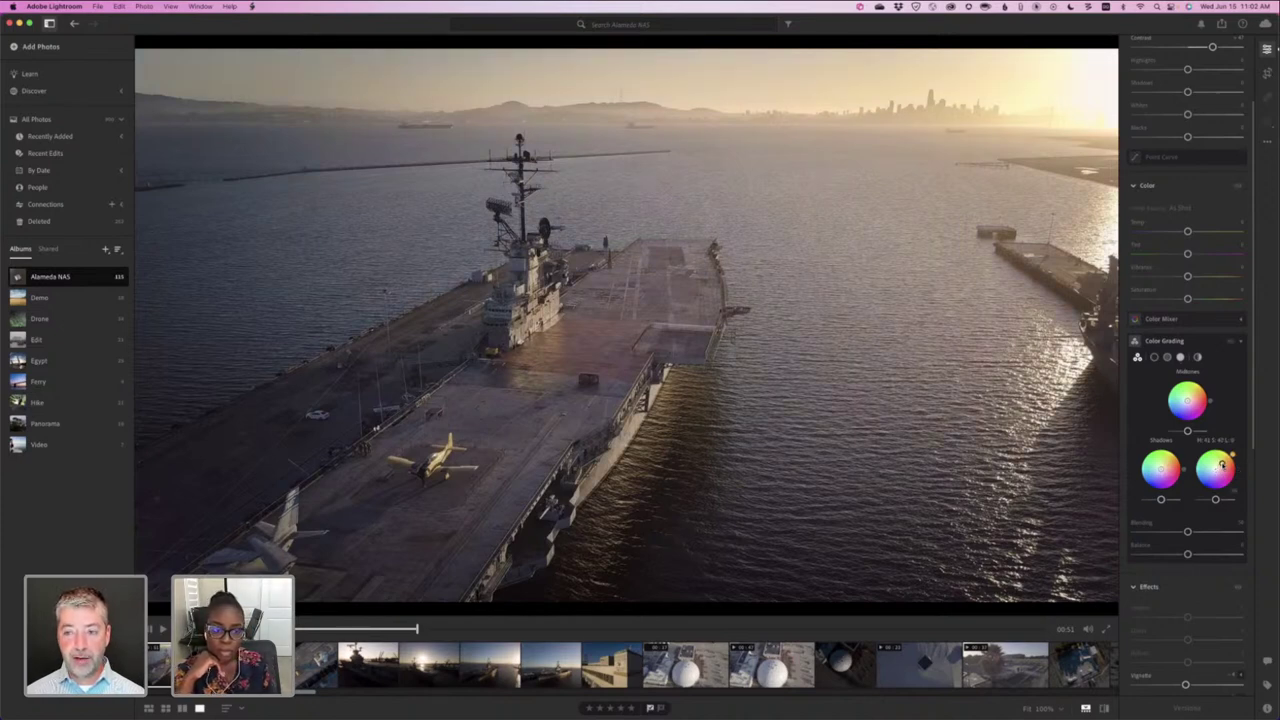
pyautogui.moveTo(1199, 234); pyautogui.dragTo(1206, 233)
pyautogui.doubleClick(1206, 233)
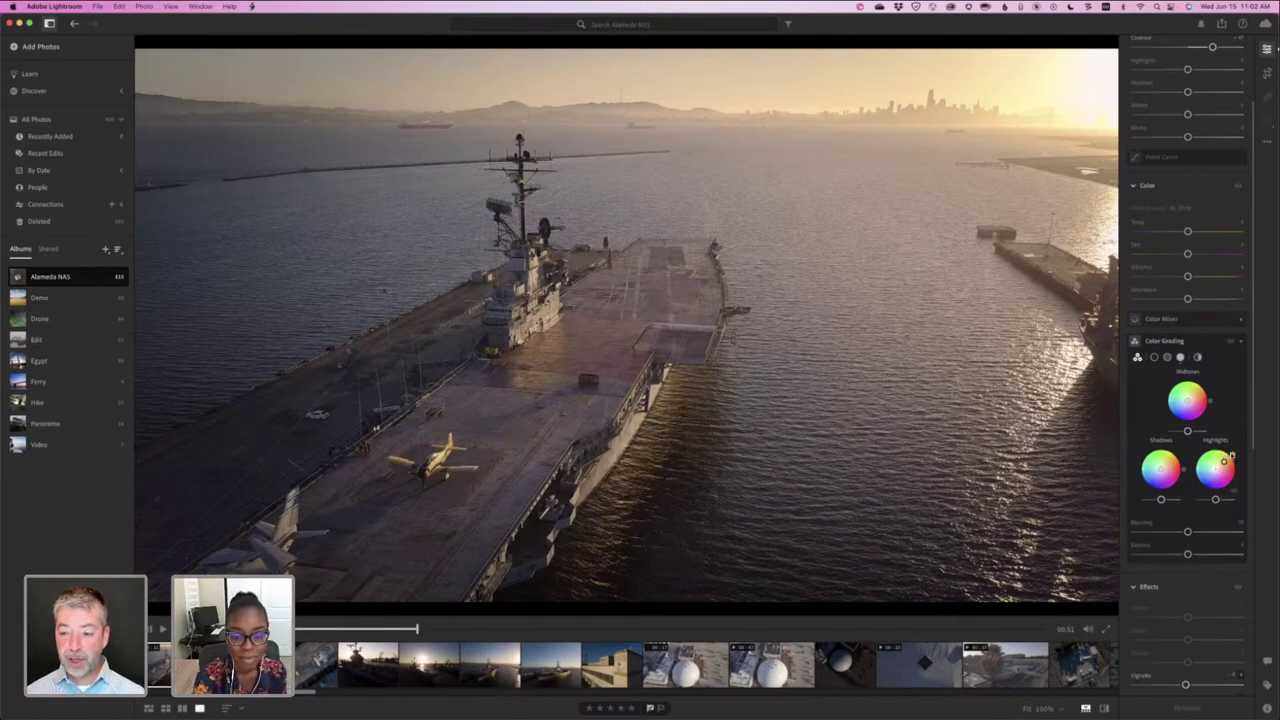
# - Try a green tint in the Color Grading highlights, and revert them to the orange tint
pyautogui.moveTo(1196, 446)
pyautogui.mouseDown()
pyautogui.moveTo(1196, 508)
pyautogui.moveTo(1248, 503)
pyautogui.moveTo(1197, 434)
pyautogui.moveTo(1183, 441)
pyautogui.mouseUp()
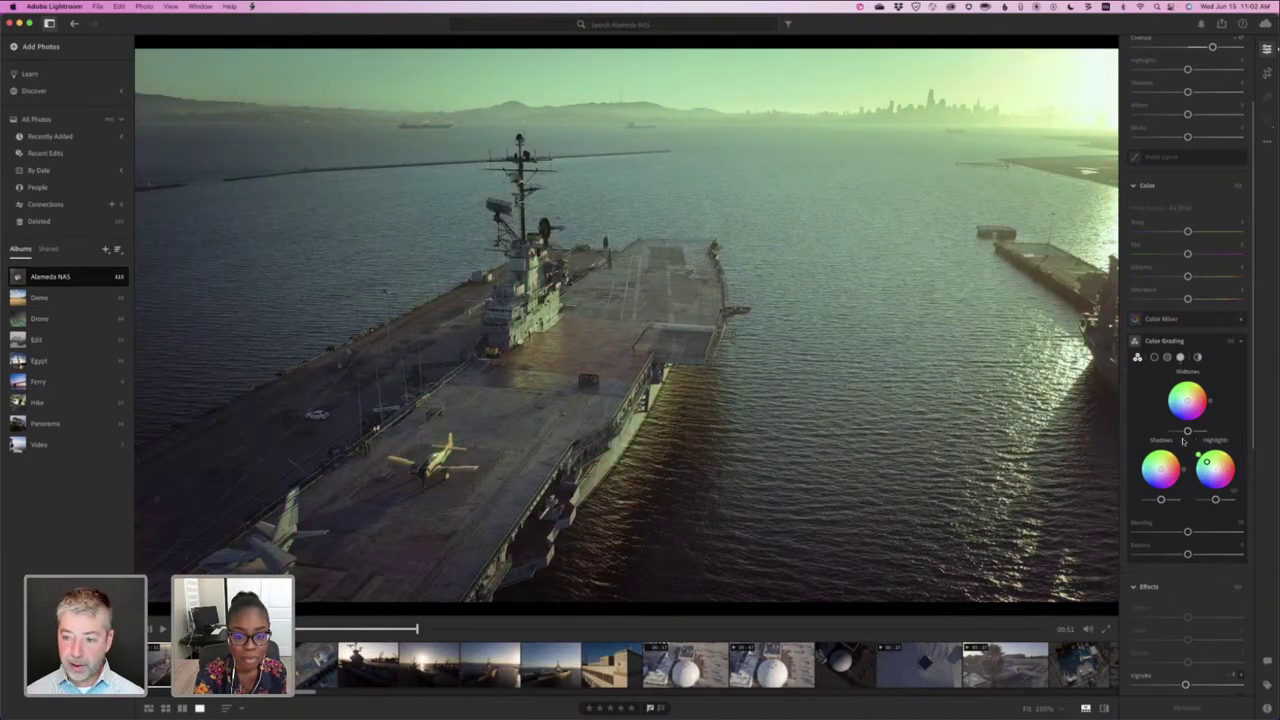
pyautogui.press('super+z')
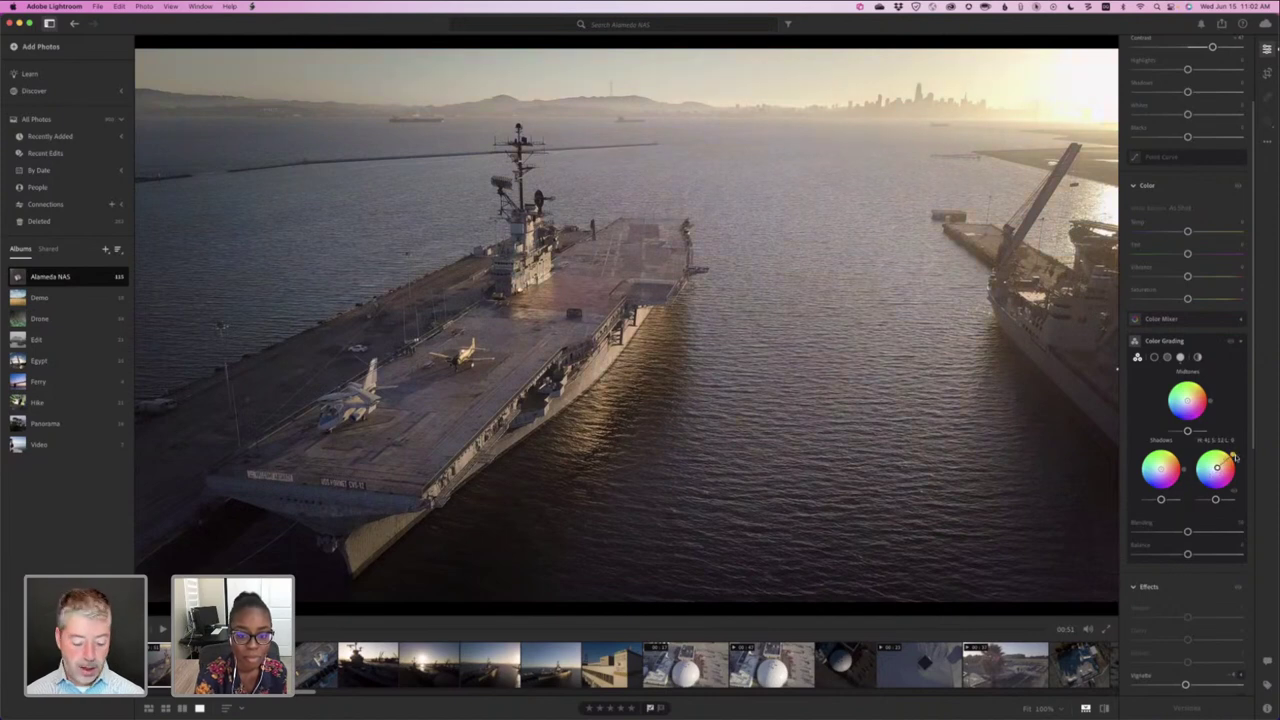
pyautogui.press('super+z')
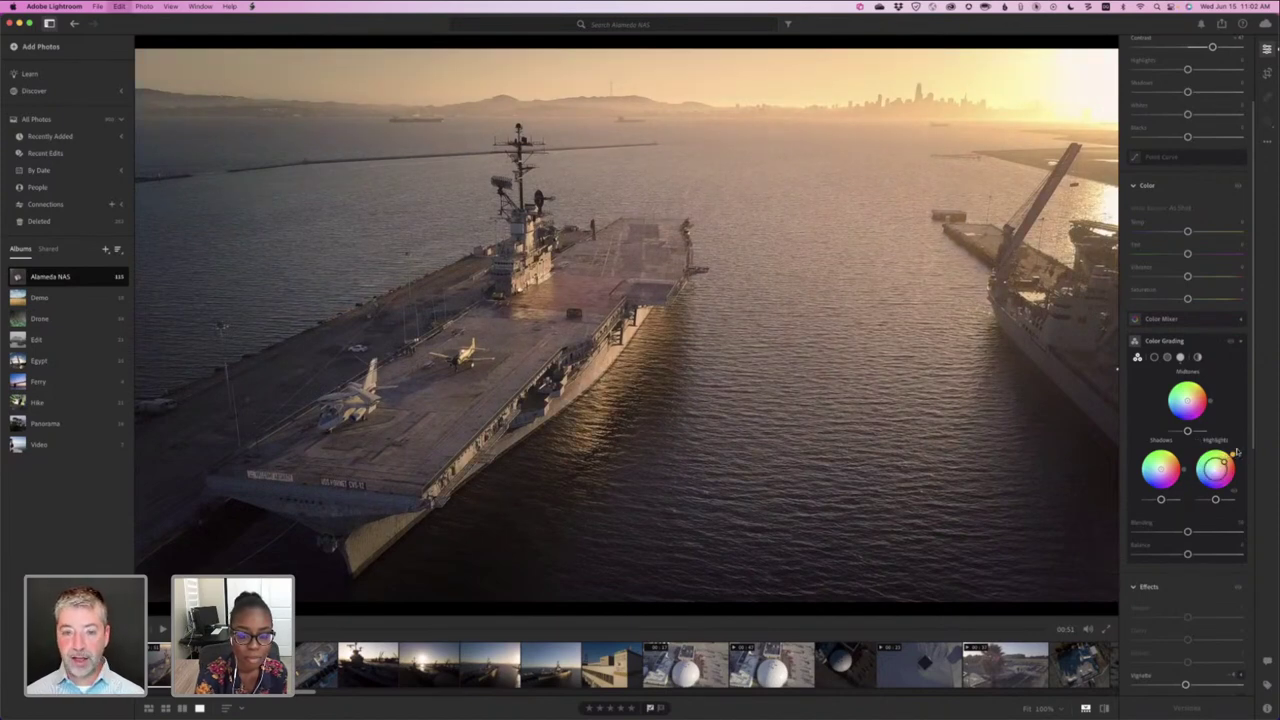
pyautogui.press('super+z')
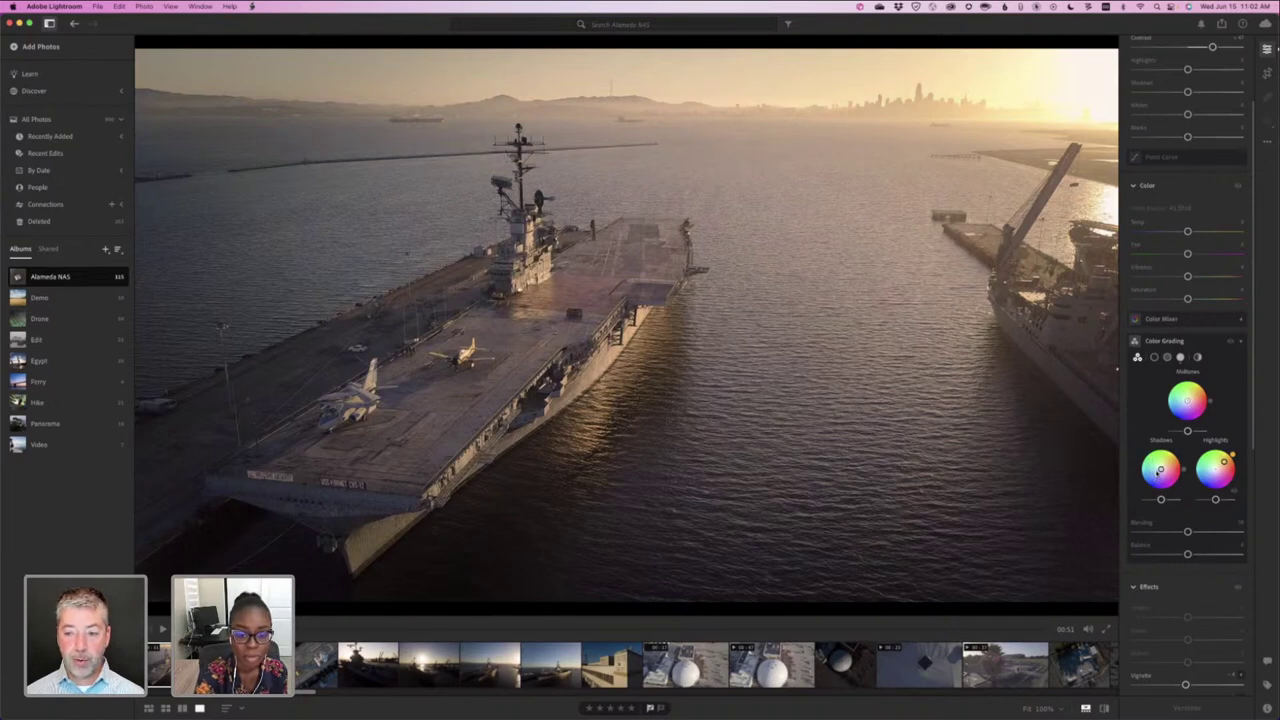
# - Tint the carrier video's shadows blue in Color Grading, and lower Shadows to about -36 and Blacks to about -30
pyautogui.moveTo(1160, 469); pyautogui.dragTo(1156, 472)
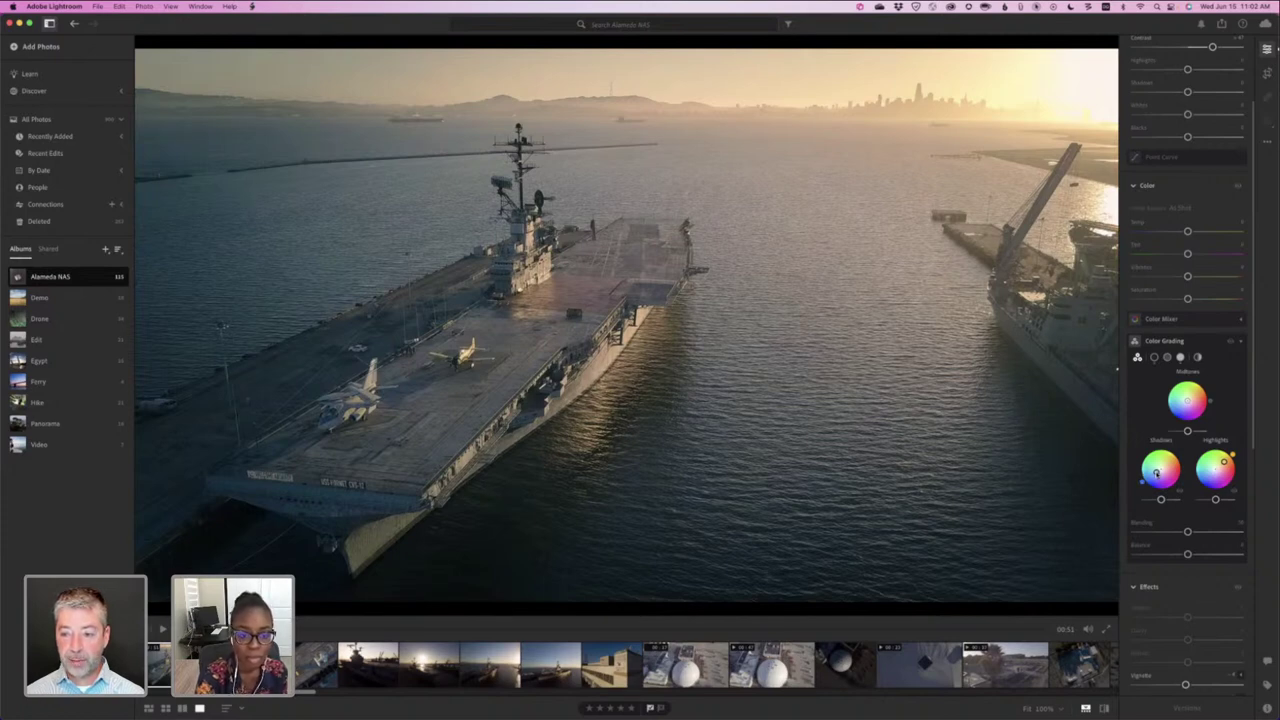
pyautogui.moveTo(1157, 472)
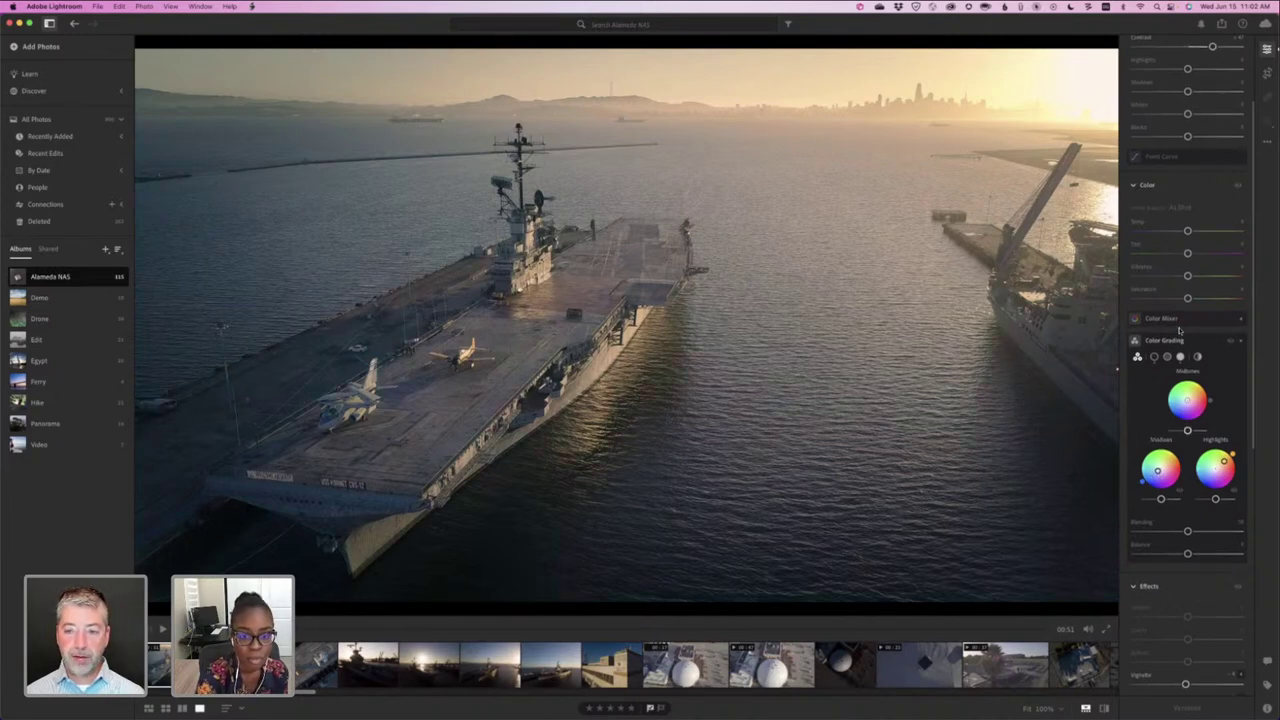
pyautogui.scroll(3, 1180, 330)
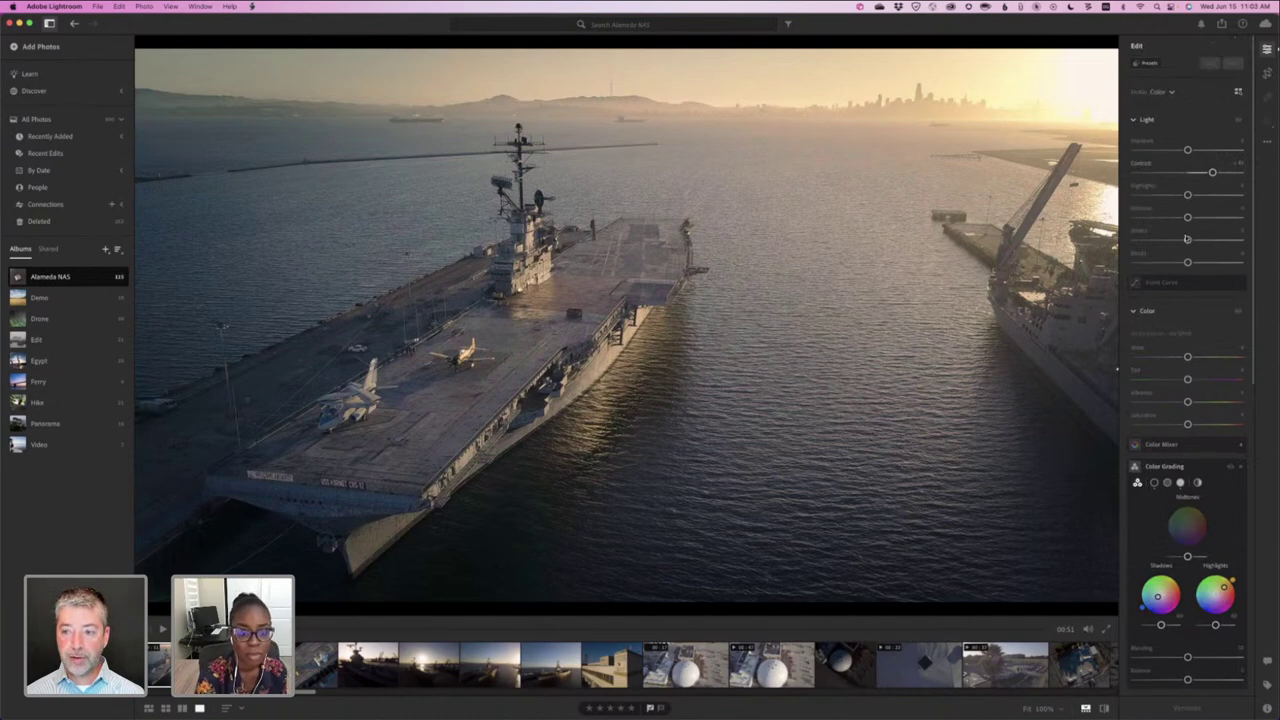
pyautogui.moveTo(1187, 217); pyautogui.dragTo(1165, 219)
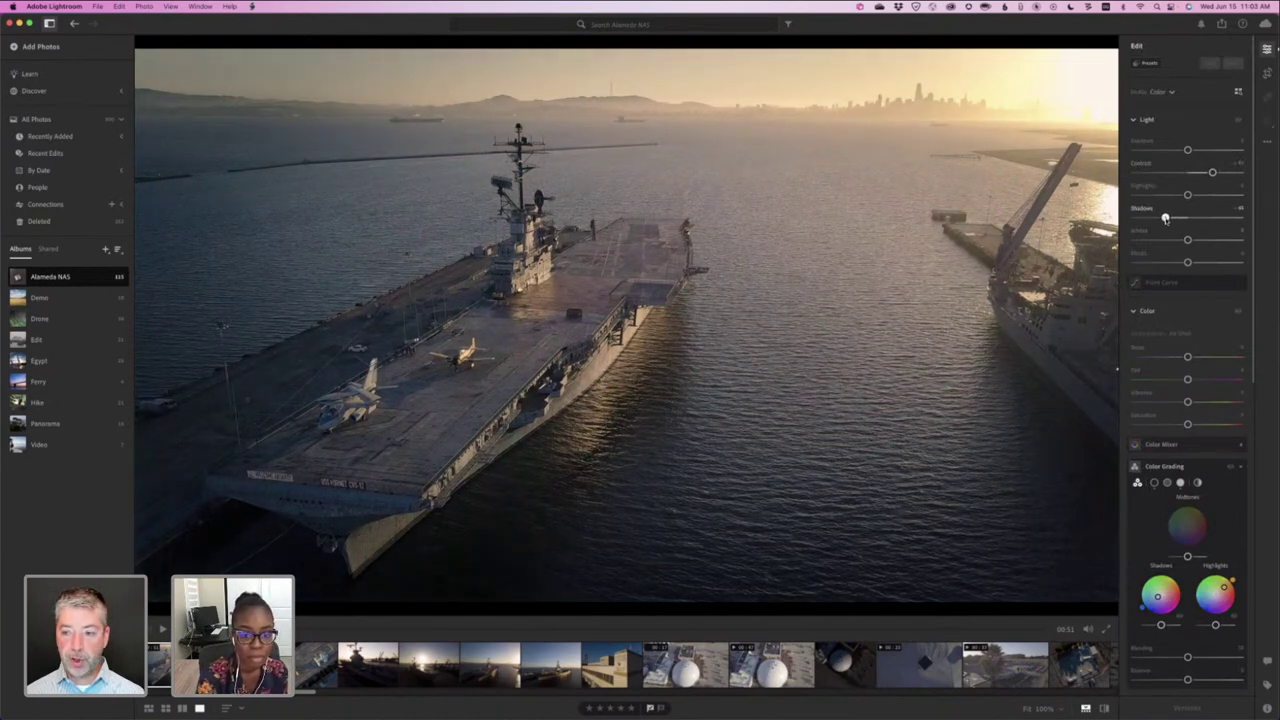
pyautogui.moveTo(1187, 262); pyautogui.dragTo(1172, 263)
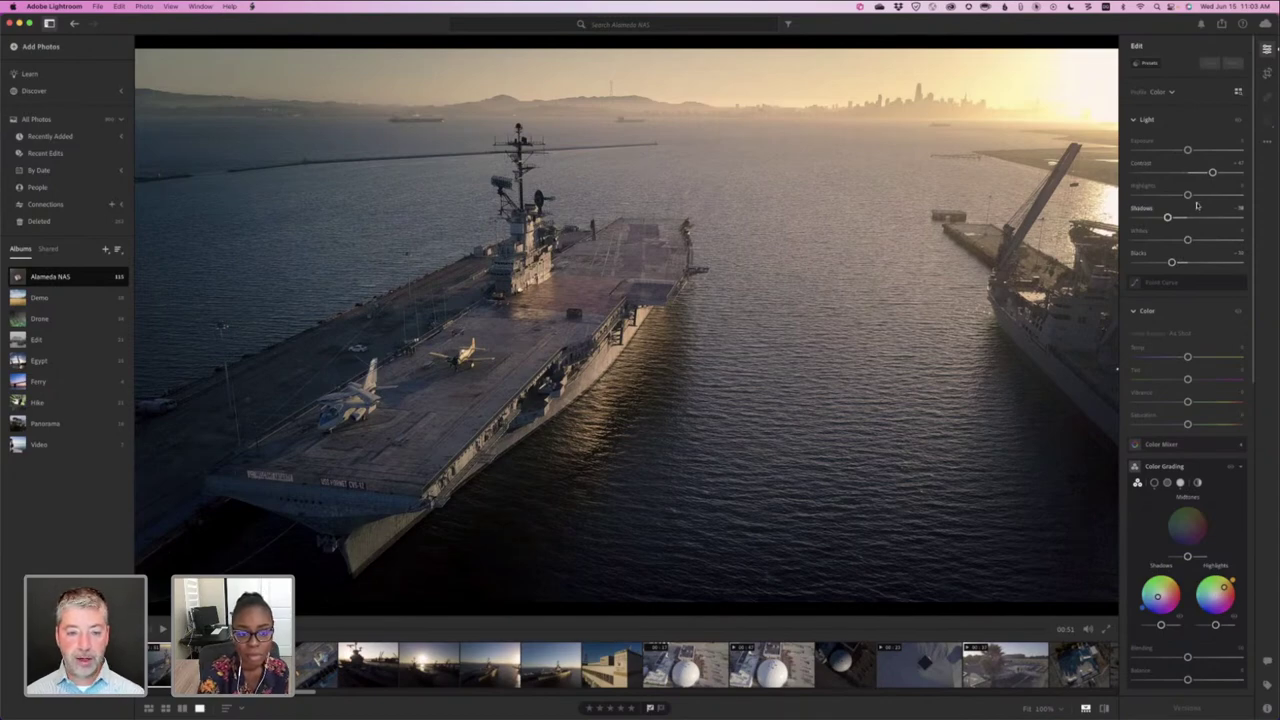
# - Play the graded carrier video and jump along its timeline to review the look
pyautogui.press('space')
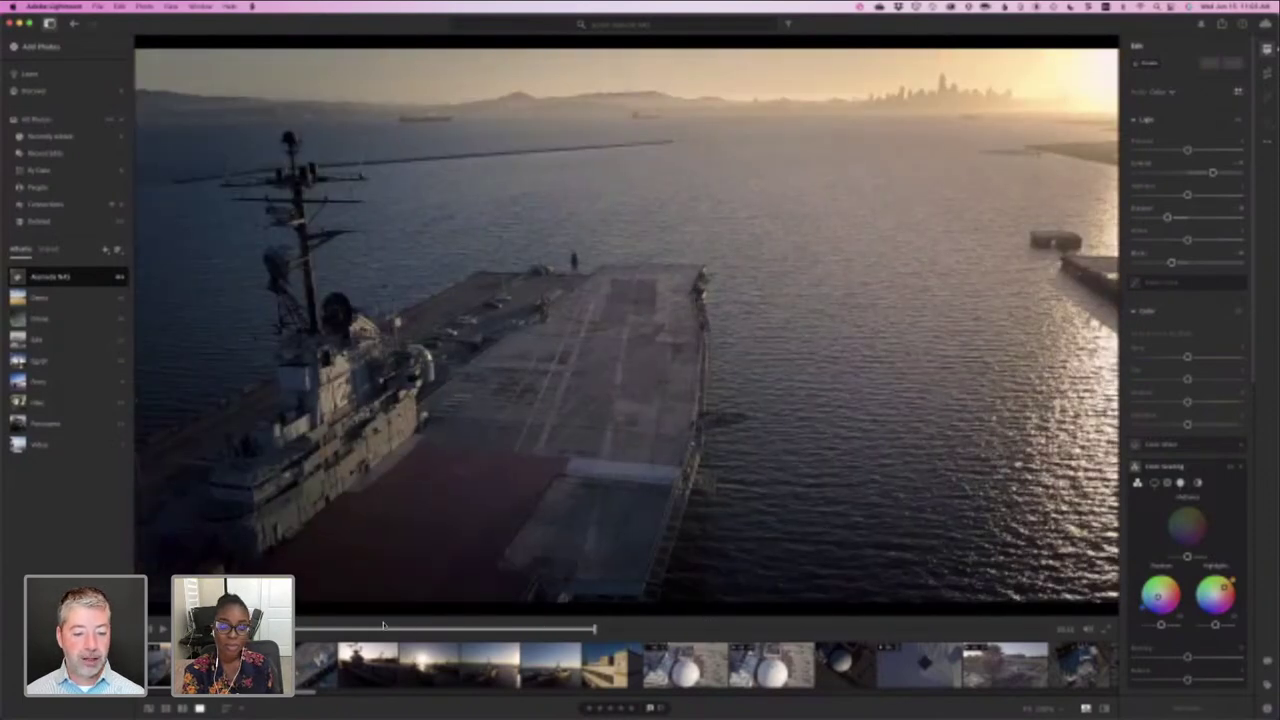
pyautogui.press('space')
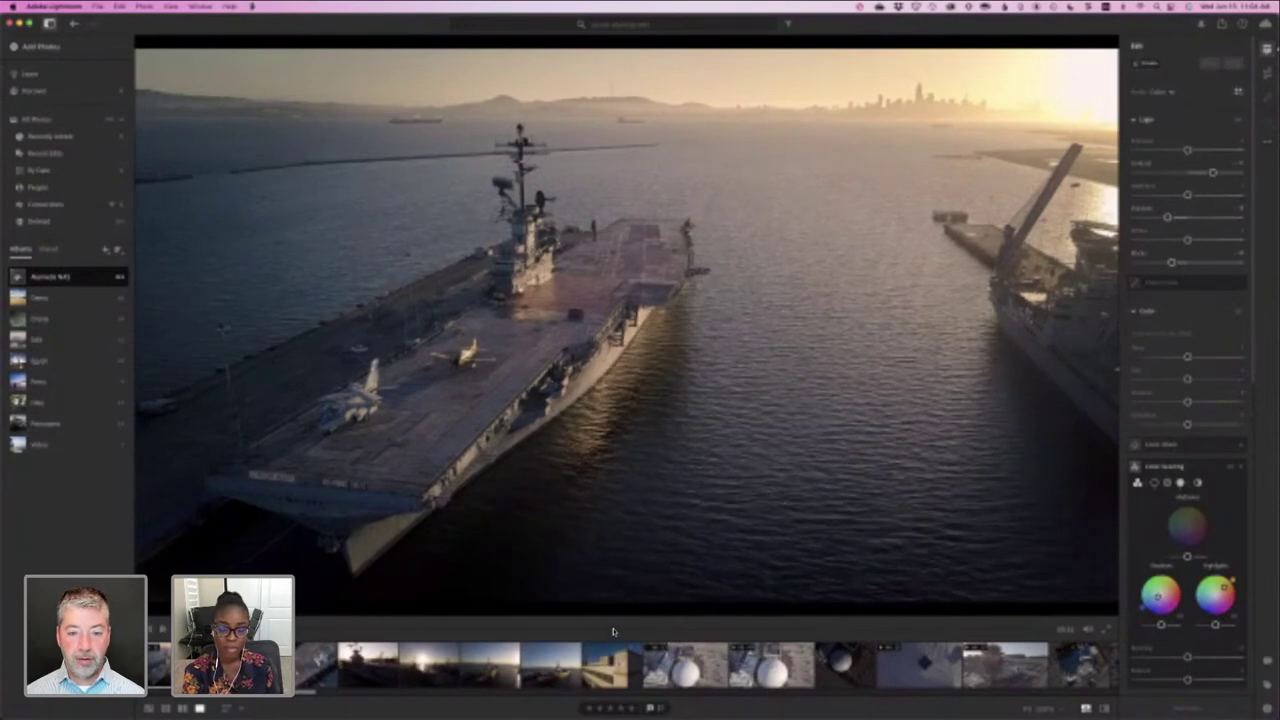
pyautogui.click(609, 631)
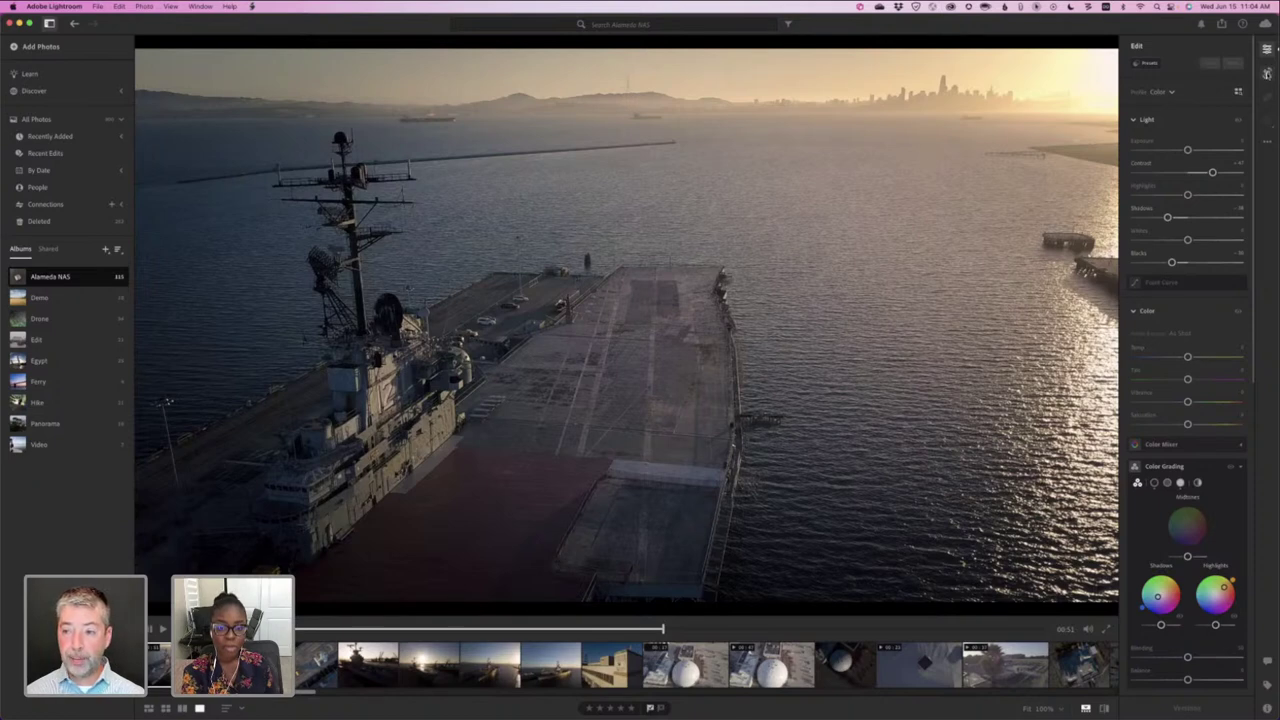
# - Open Trim & Rotate for the carrier video, and try shortening the clip's end before restoring it to full length
pyautogui.click(1267, 74)
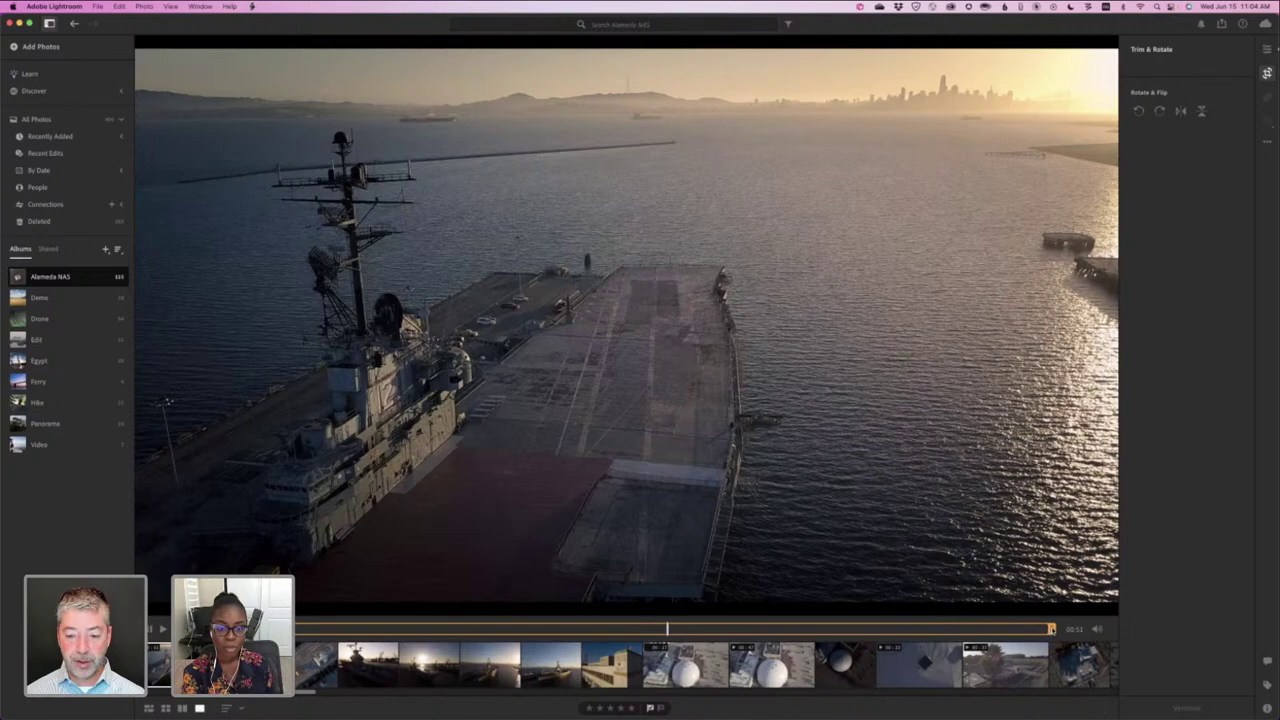
pyautogui.moveTo(1051, 629); pyautogui.dragTo(902, 629)
pyautogui.moveTo(996, 633); pyautogui.dragTo(1051, 629)
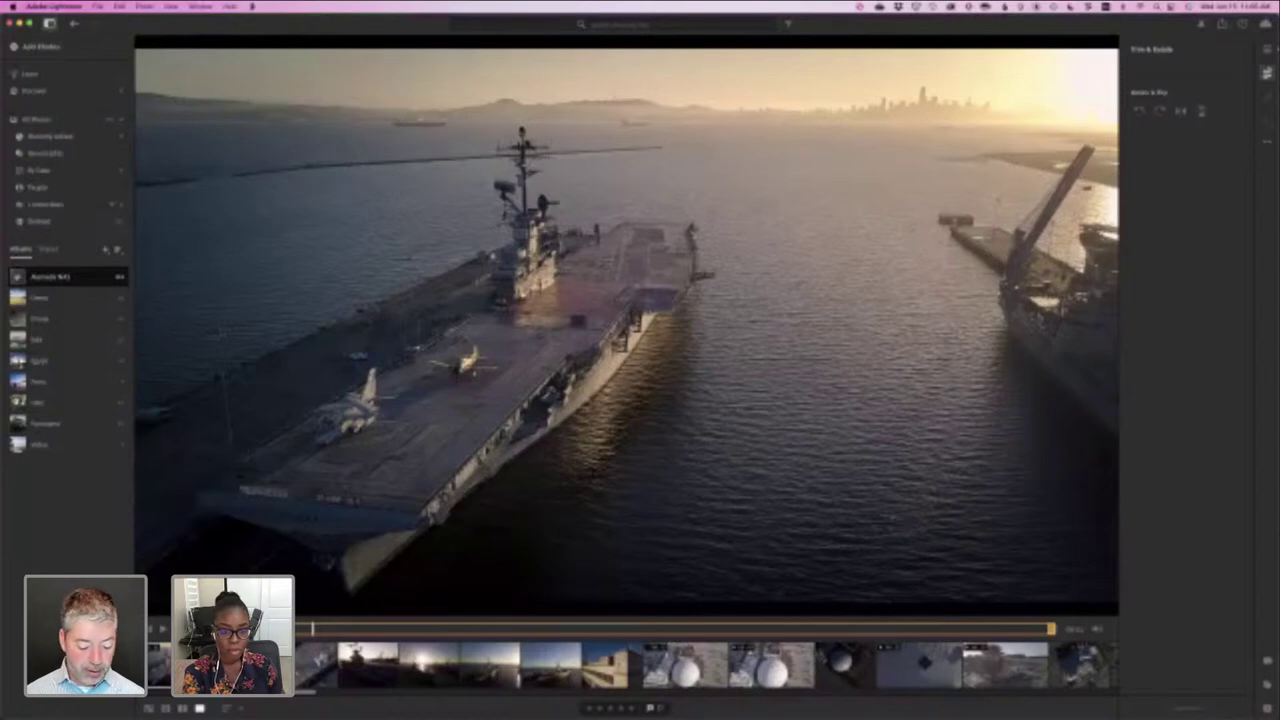
# - Trim the carrier video to the section from the wide view of the ship to the view beside its tower
pyautogui.click(560, 630)
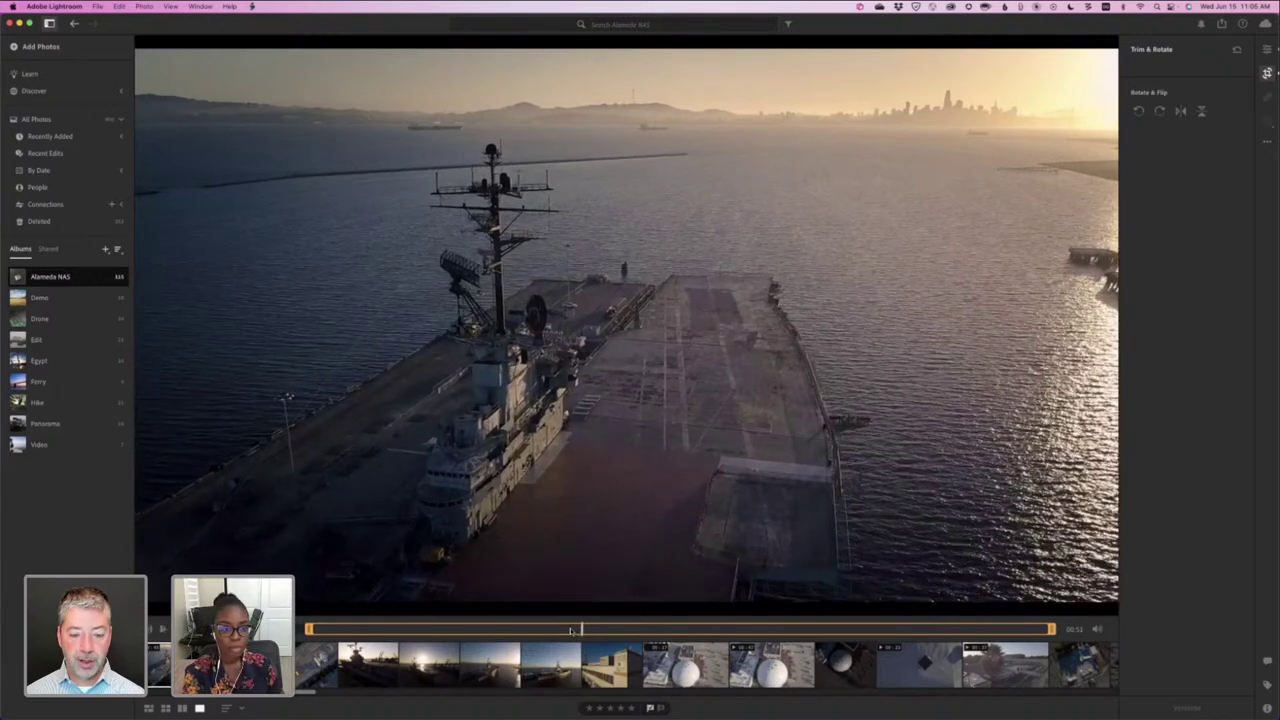
pyautogui.click(573, 630)
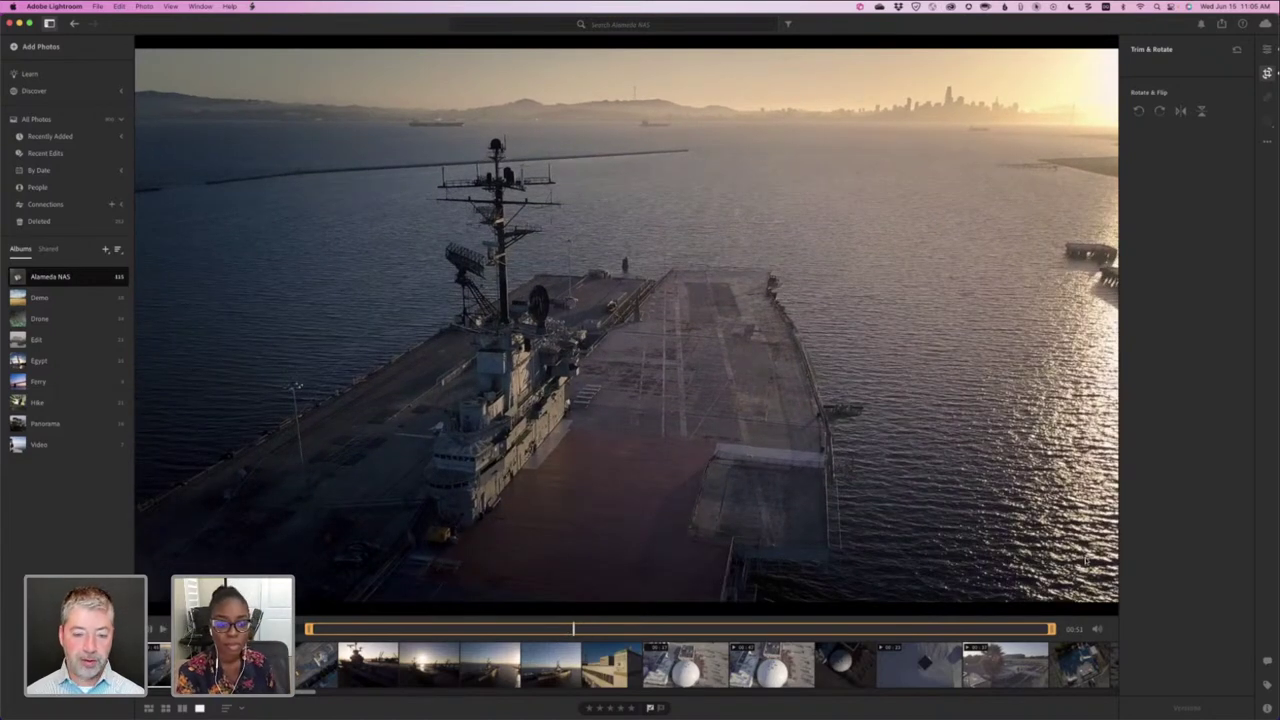
pyautogui.hotkey('shift', 'o')
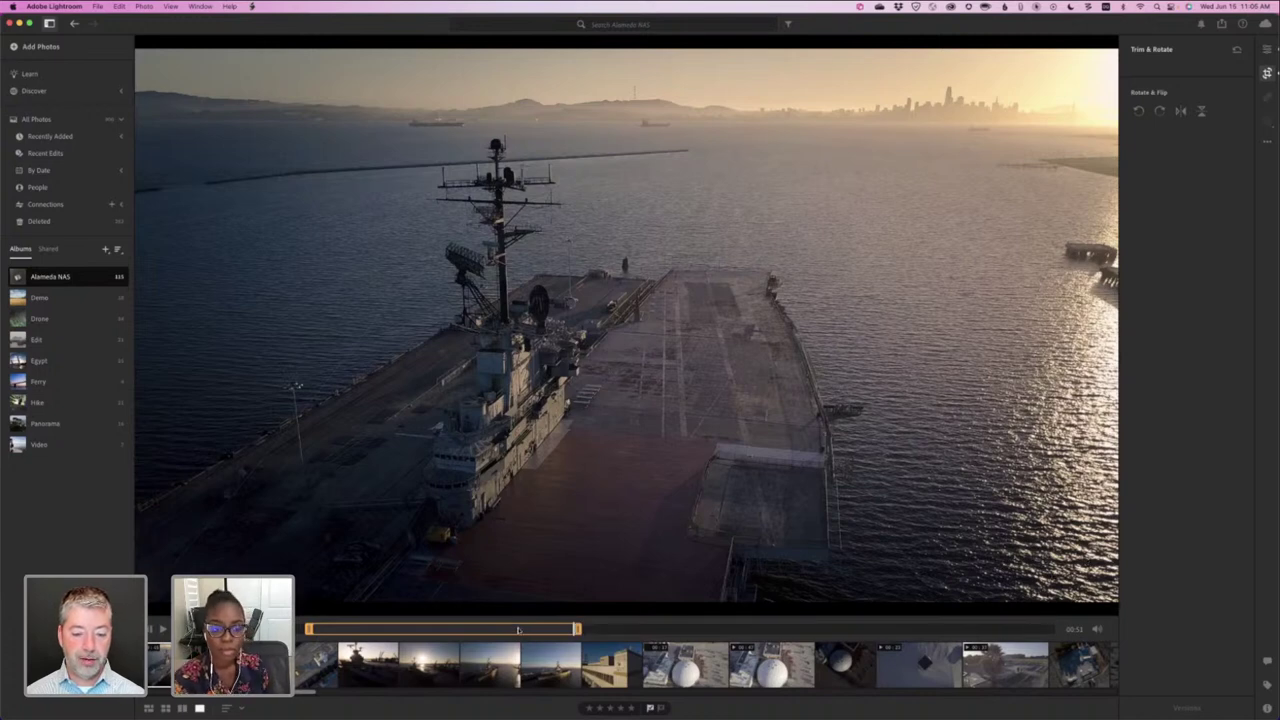
# - Preview the trimmed carrier video, and return to the album grid
pyautogui.click(515, 629)
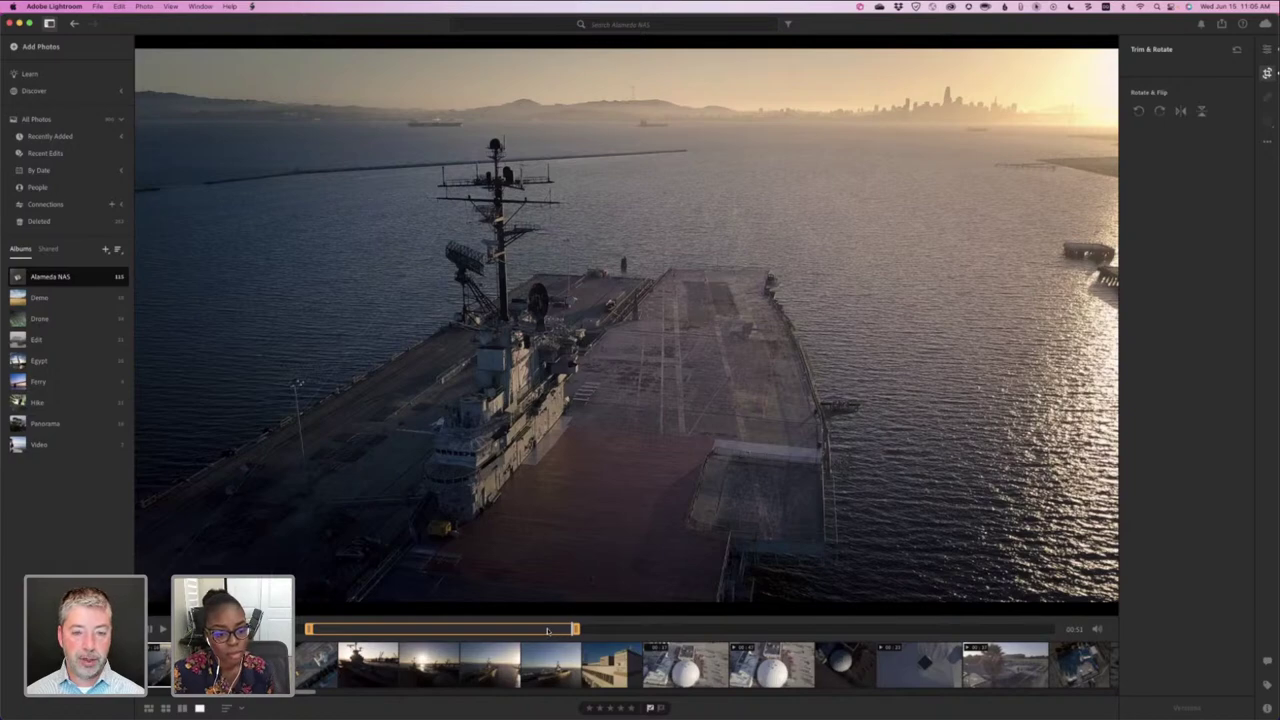
pyautogui.press('space')
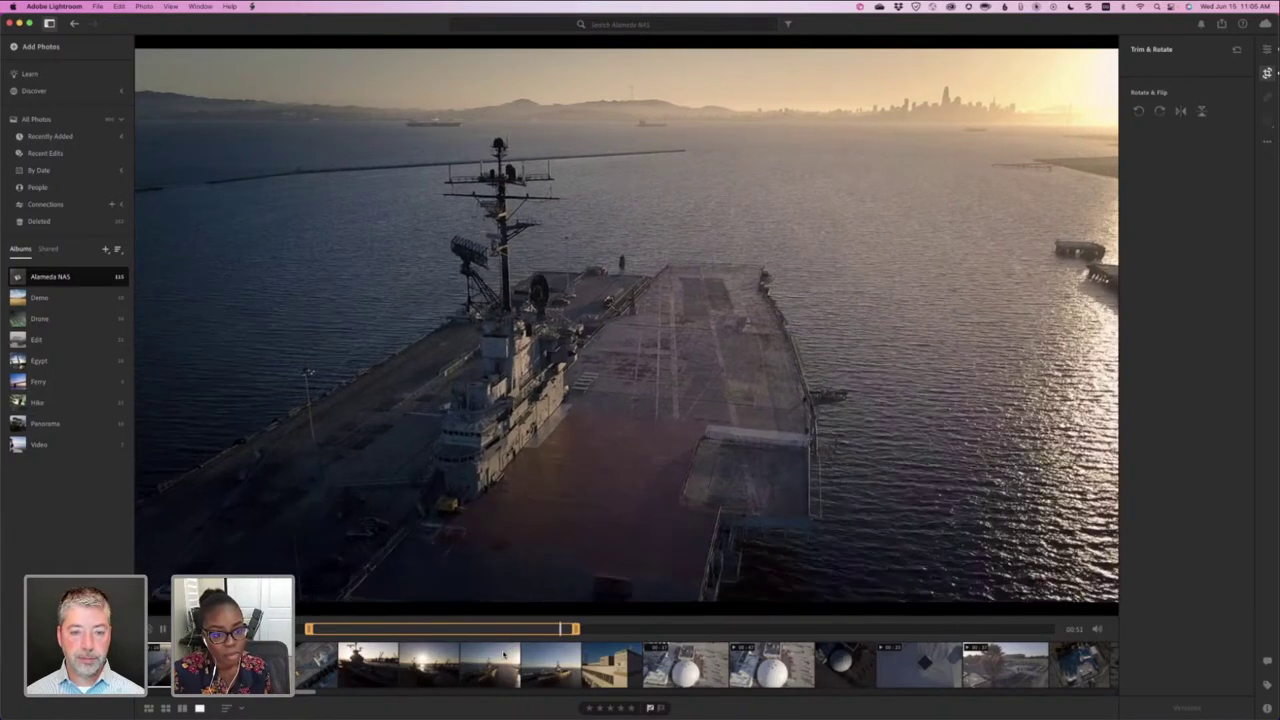
pyautogui.press('space')
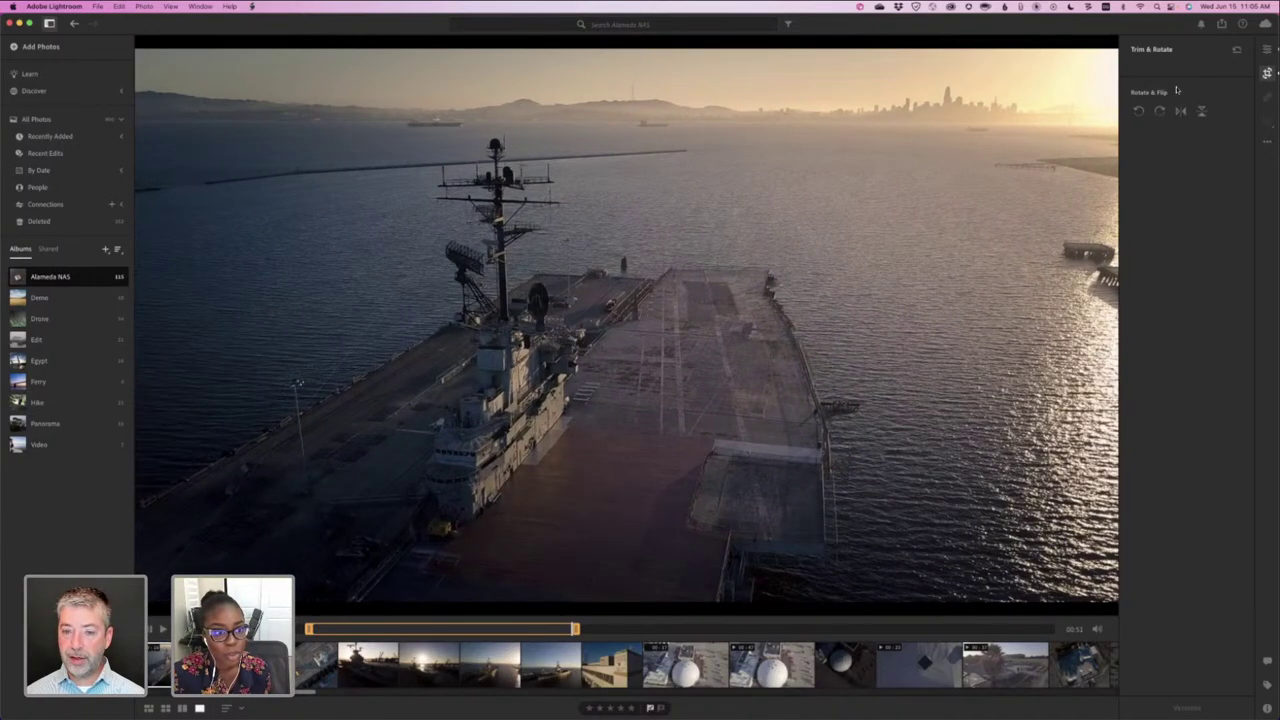
pyautogui.click(1267, 49)
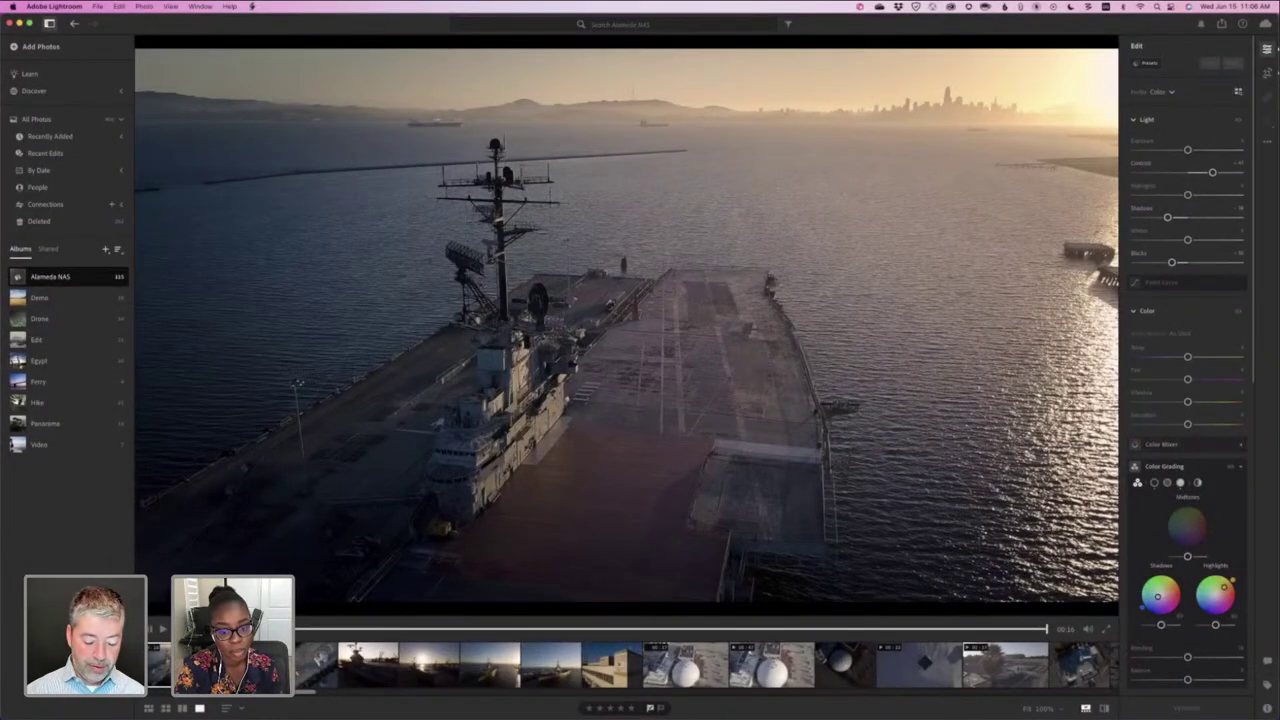
pyautogui.press('g')
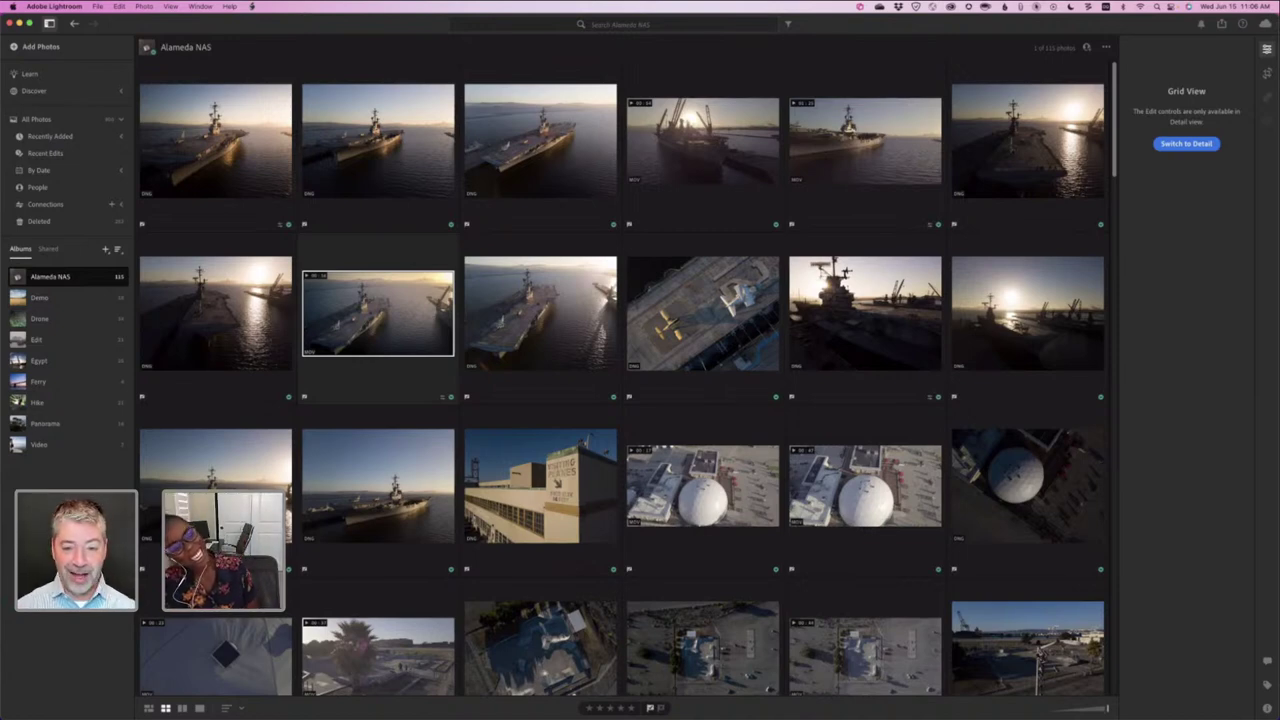
# - Switch to the Lightroom library on the mirrored phone, and return to the desktop Lightroom album
pyautogui.press('super+Tab')
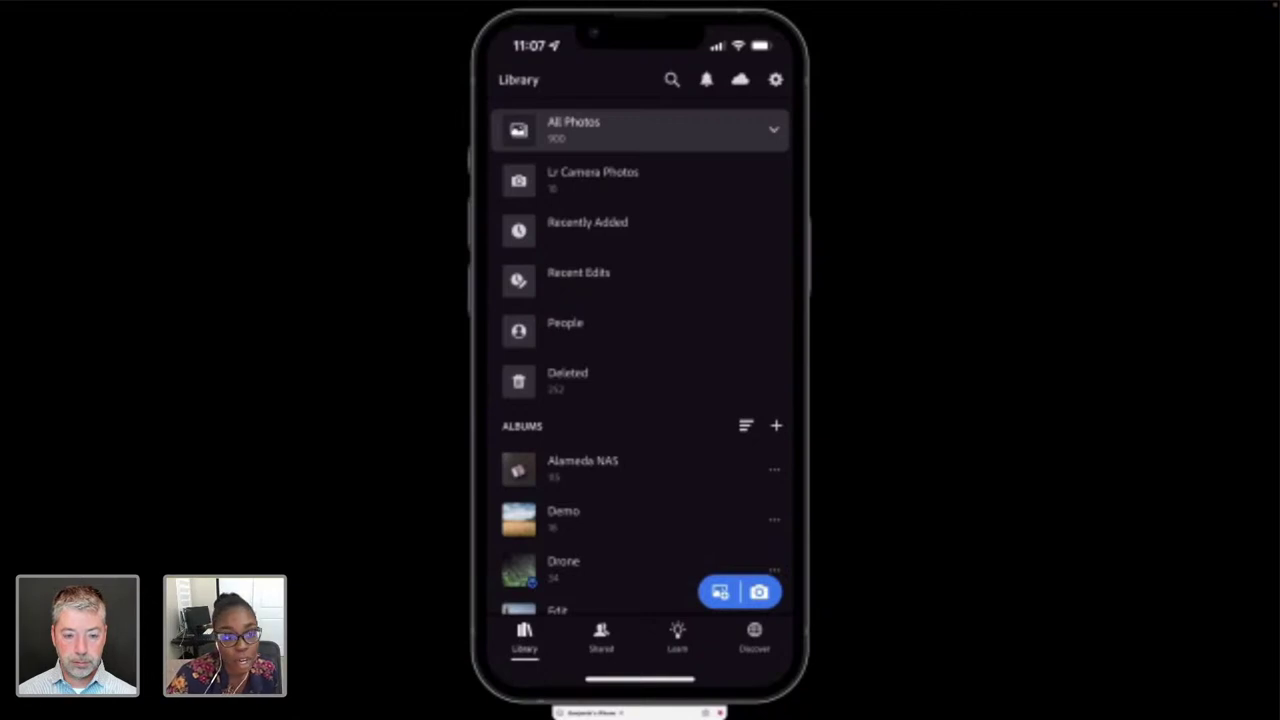
pyautogui.press('super+Tab')
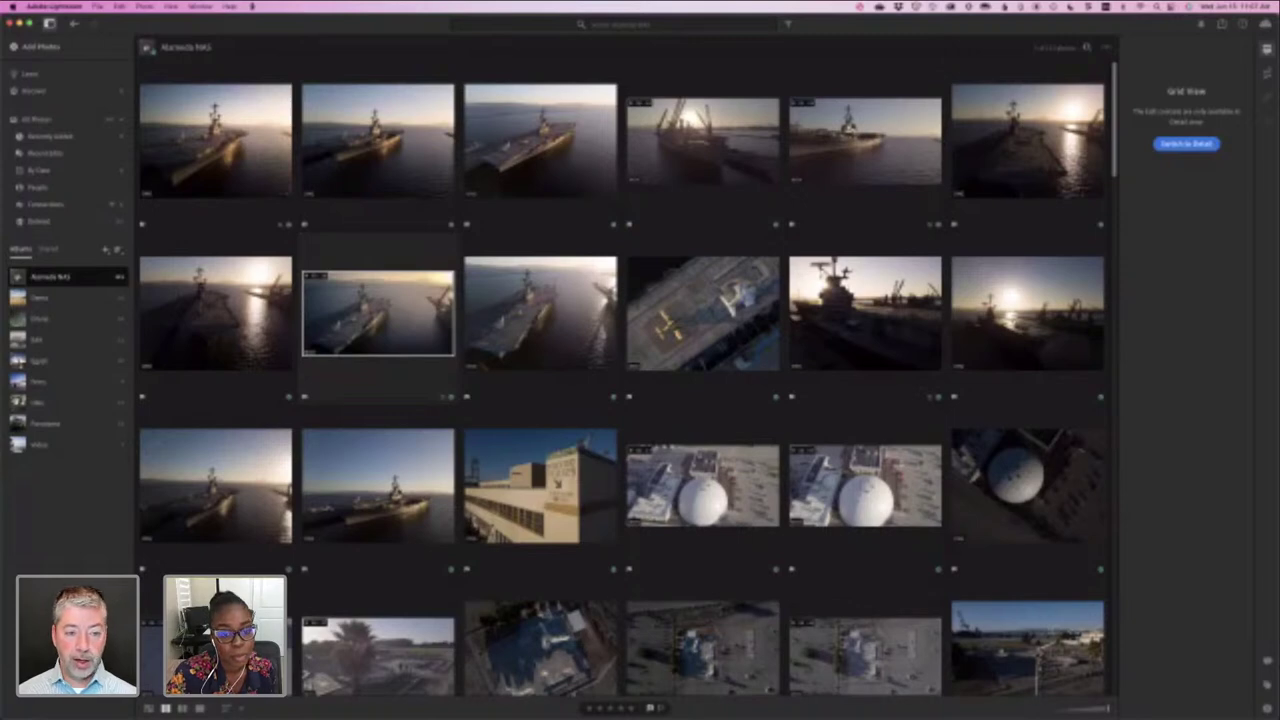
# - Open the dark bow-on carrier photo with the low sun, just before the graded video in the album
pyautogui.click(210, 335)
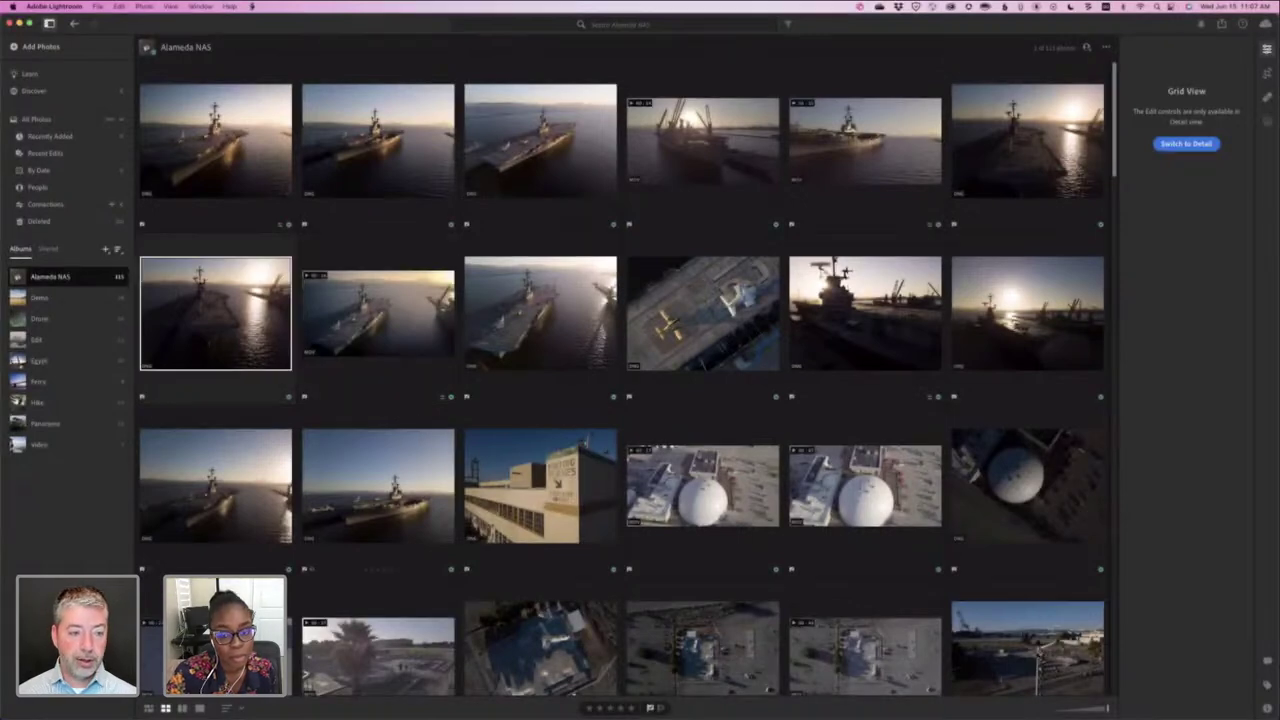
pyautogui.doubleClick(216, 335)
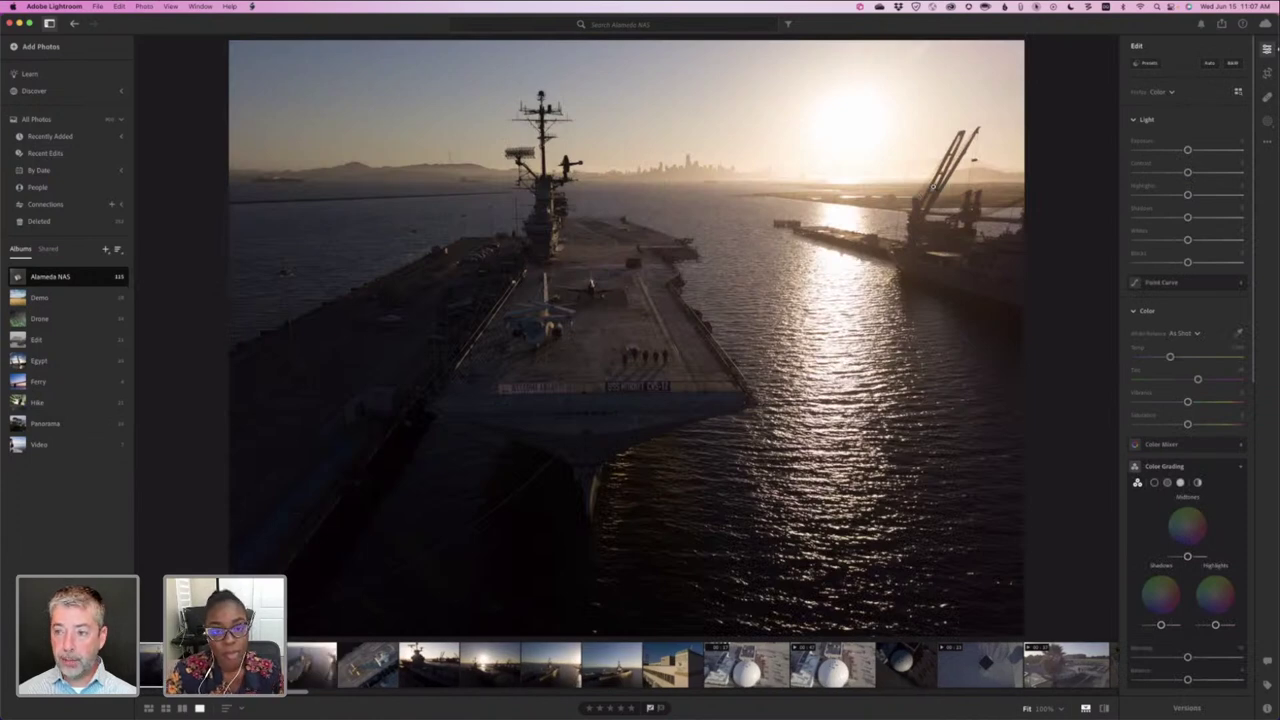
# - Show the histogram for the dark carrier photo and toggle the highlight clipping overlay to examine its blown-out areas
pyautogui.click(1267, 145)
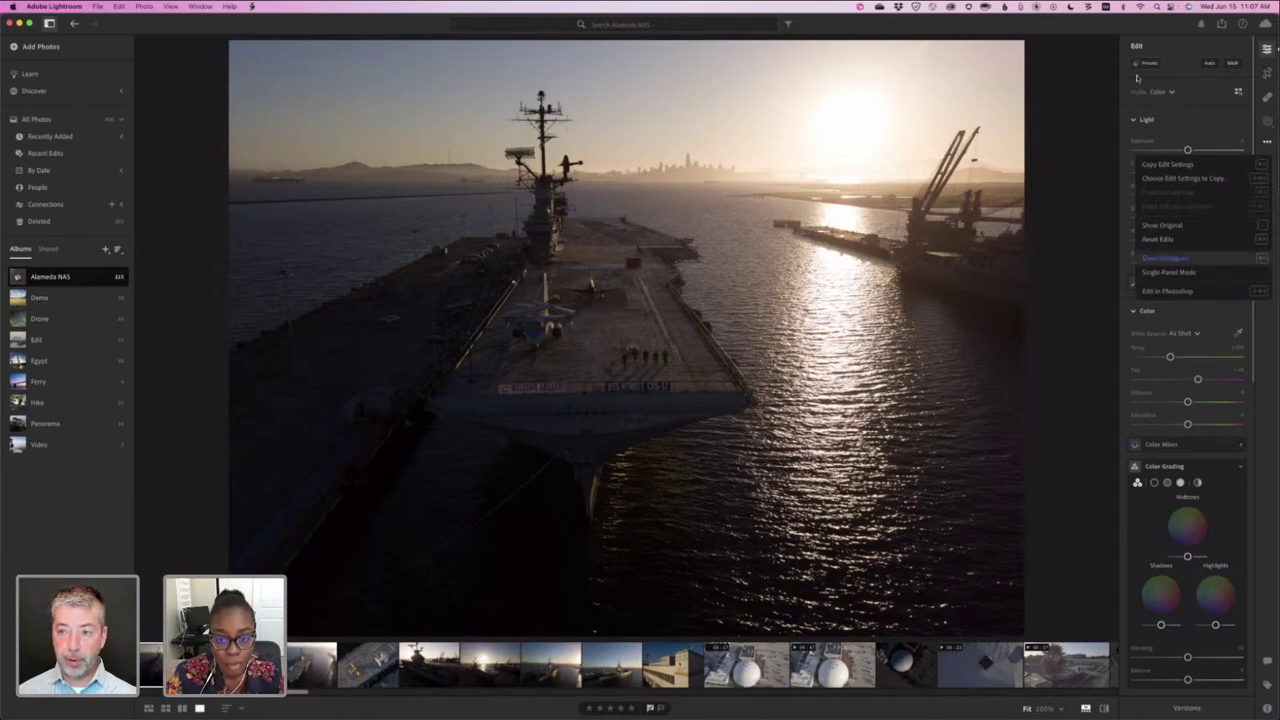
pyautogui.click(1197, 261)
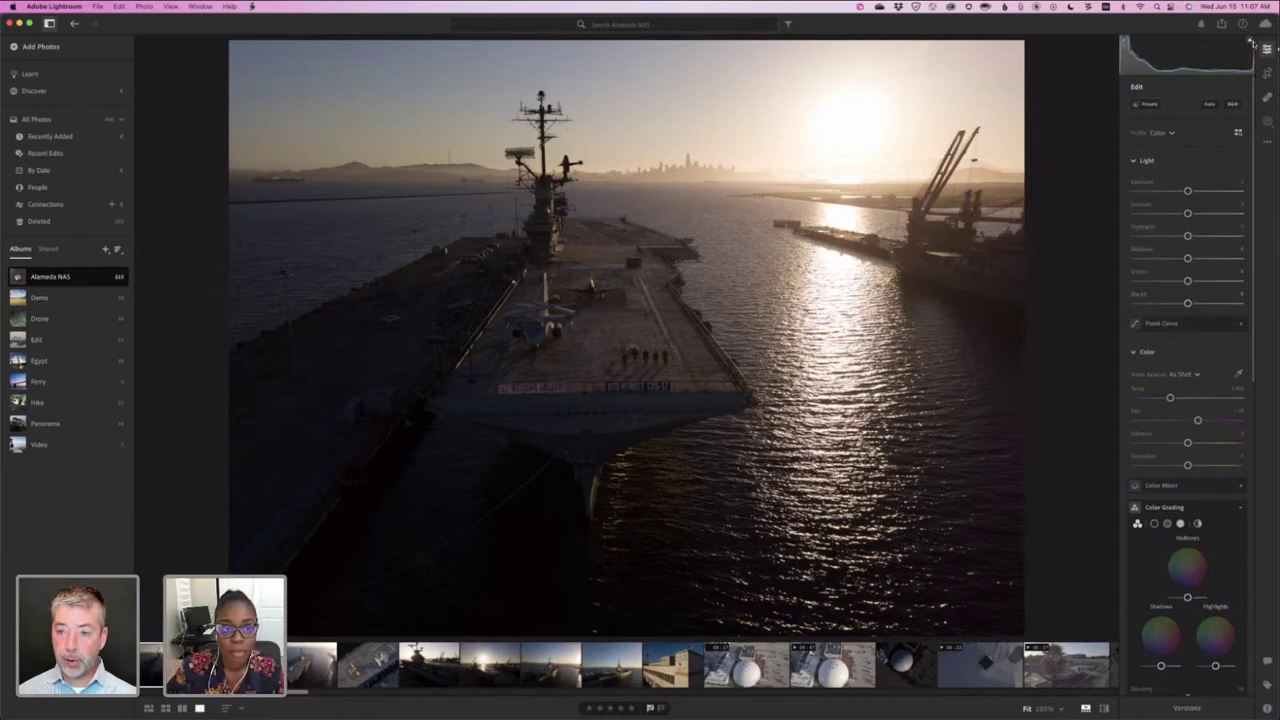
pyautogui.click(1250, 42)
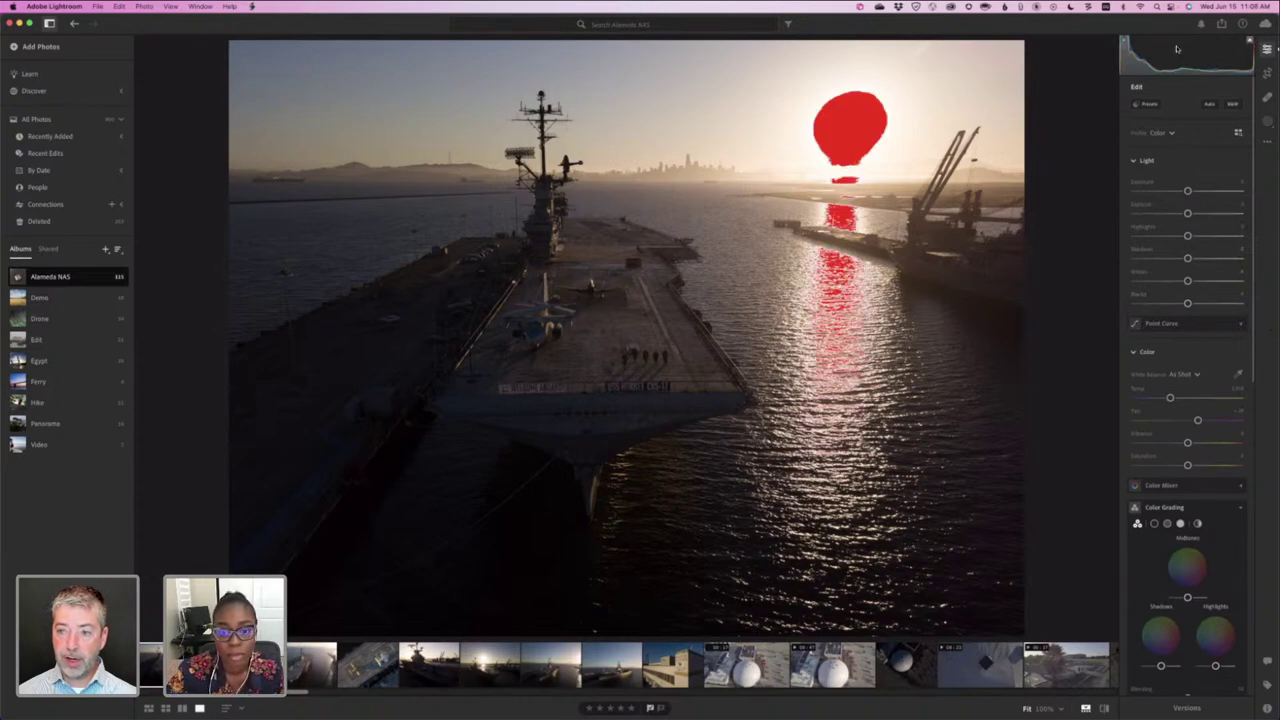
pyautogui.click(1248, 42)
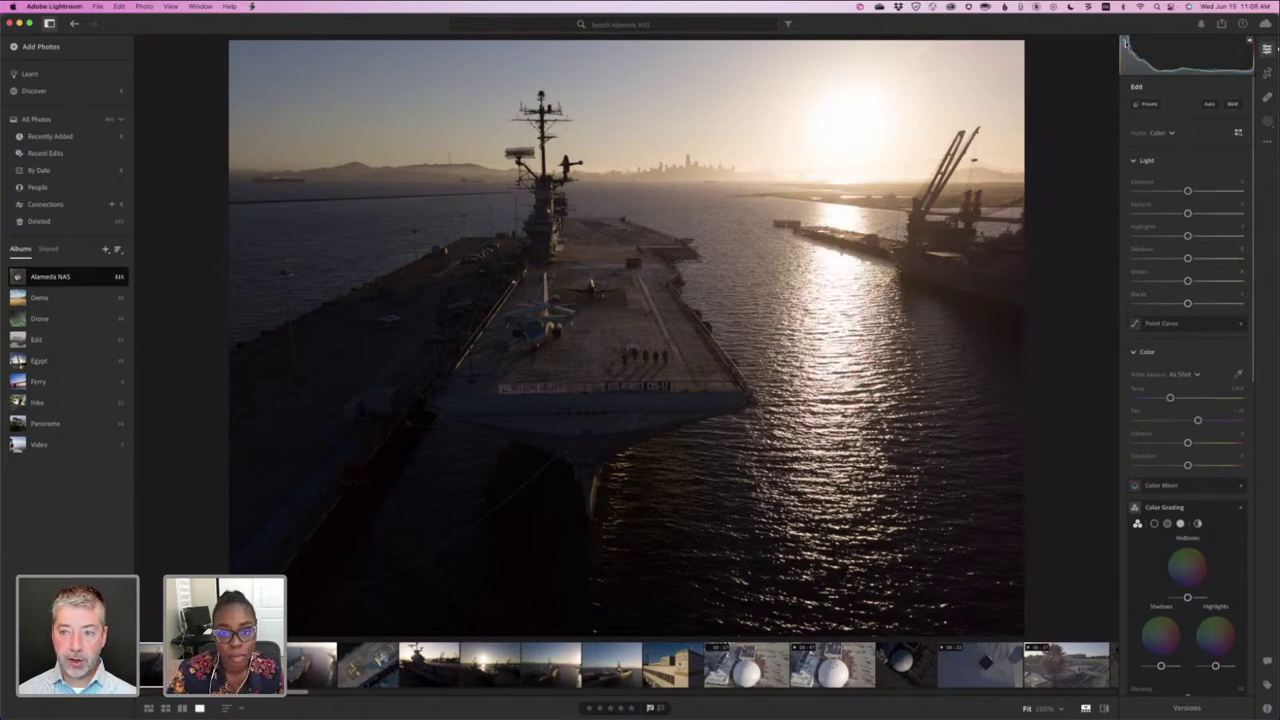
pyautogui.click(1249, 42)
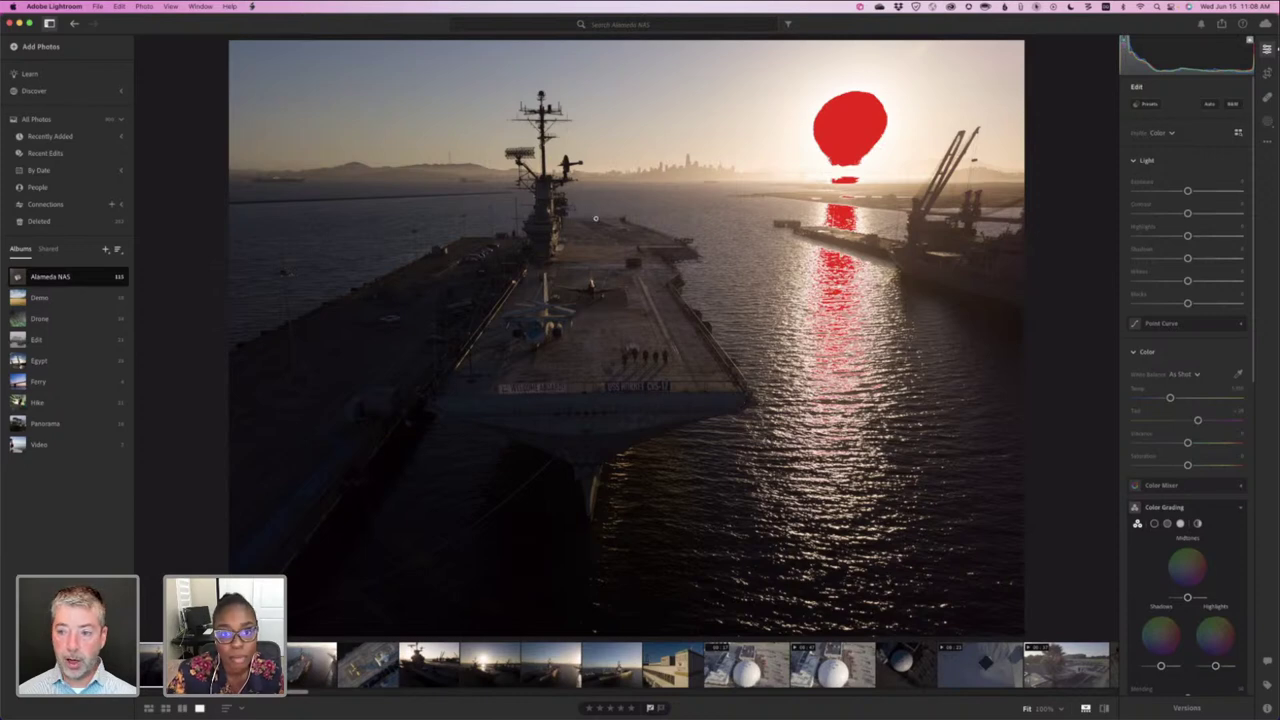
# - Try a lower exposure with the clipping overlay shown, reset the exposure, and hide the overlay
pyautogui.moveTo(1188, 190); pyautogui.dragTo(1155, 194)
pyautogui.doubleClick(1159, 192)
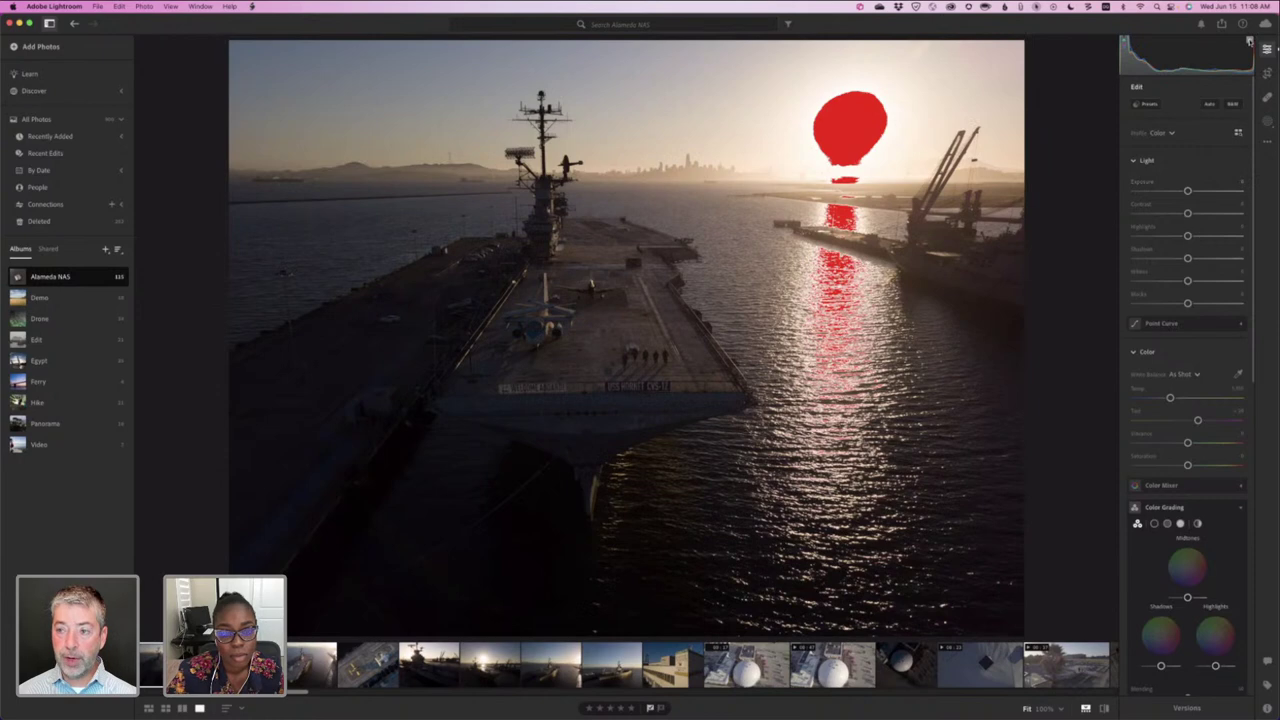
pyautogui.click(1249, 40)
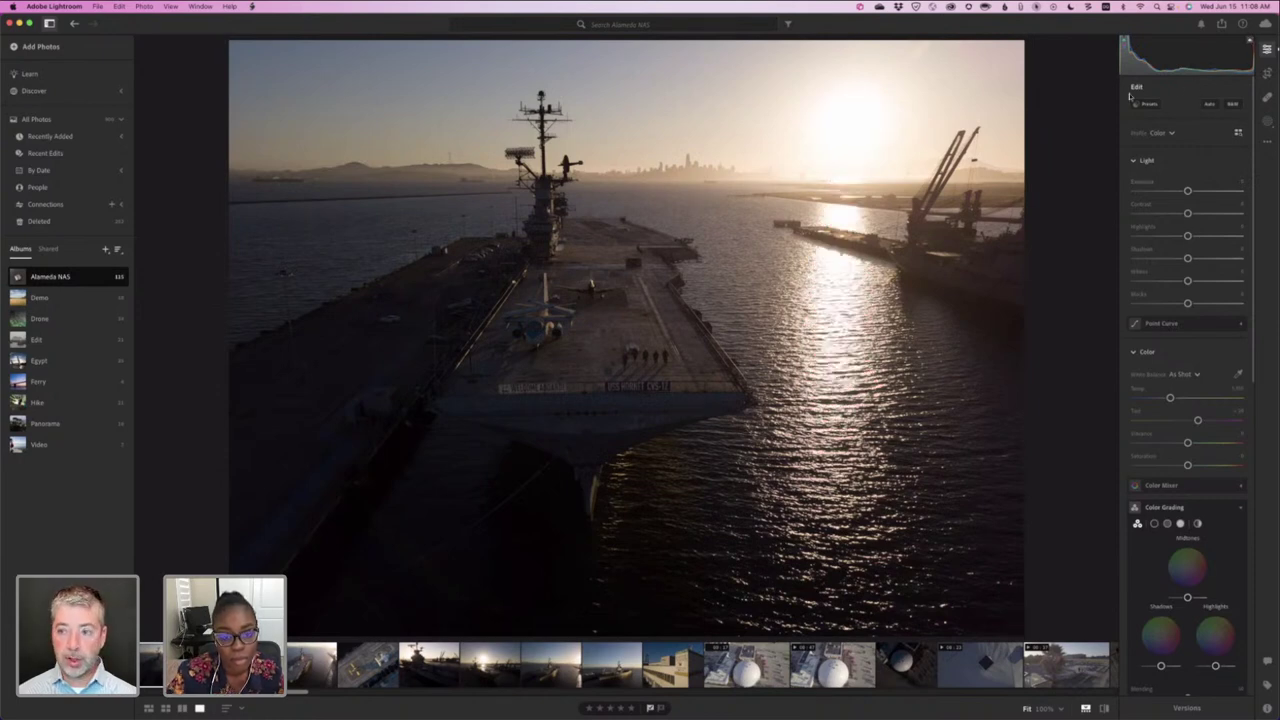
# - Open the graded carrier video after the photo, and check the mirrored phone's photo library before returning to desktop Lightroom
pyautogui.press('Right')
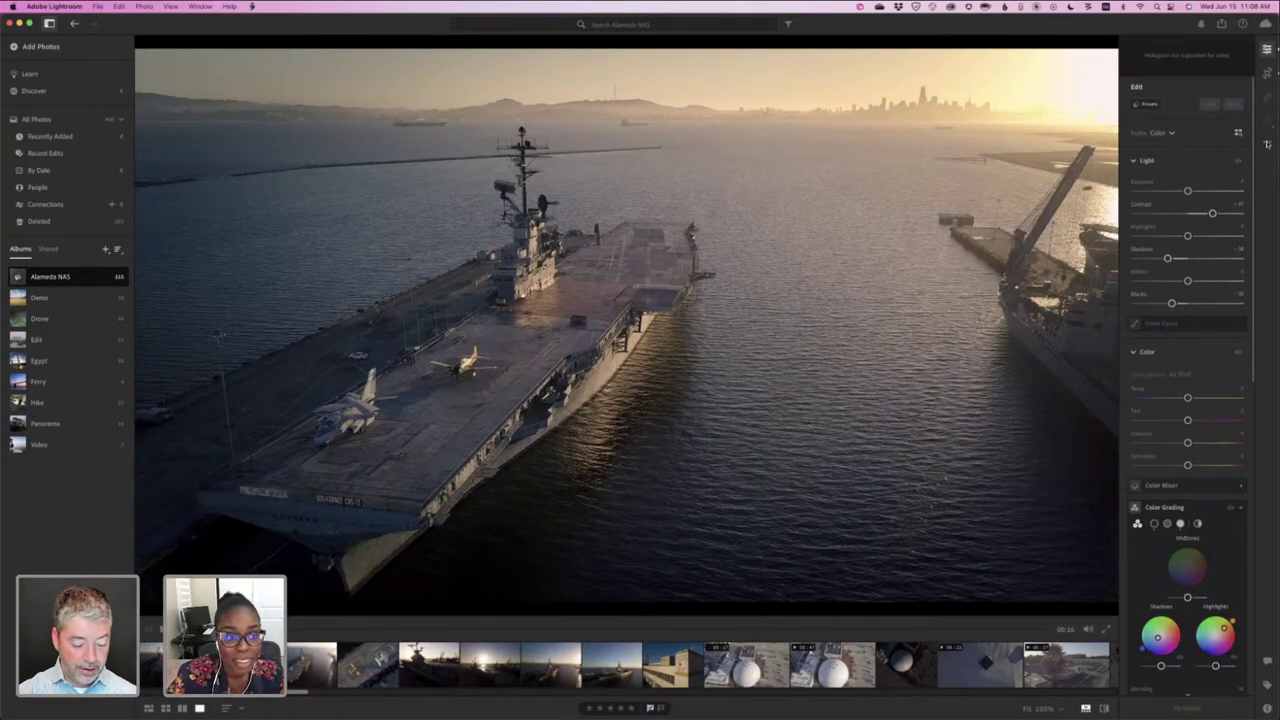
pyautogui.press('super+Tab')
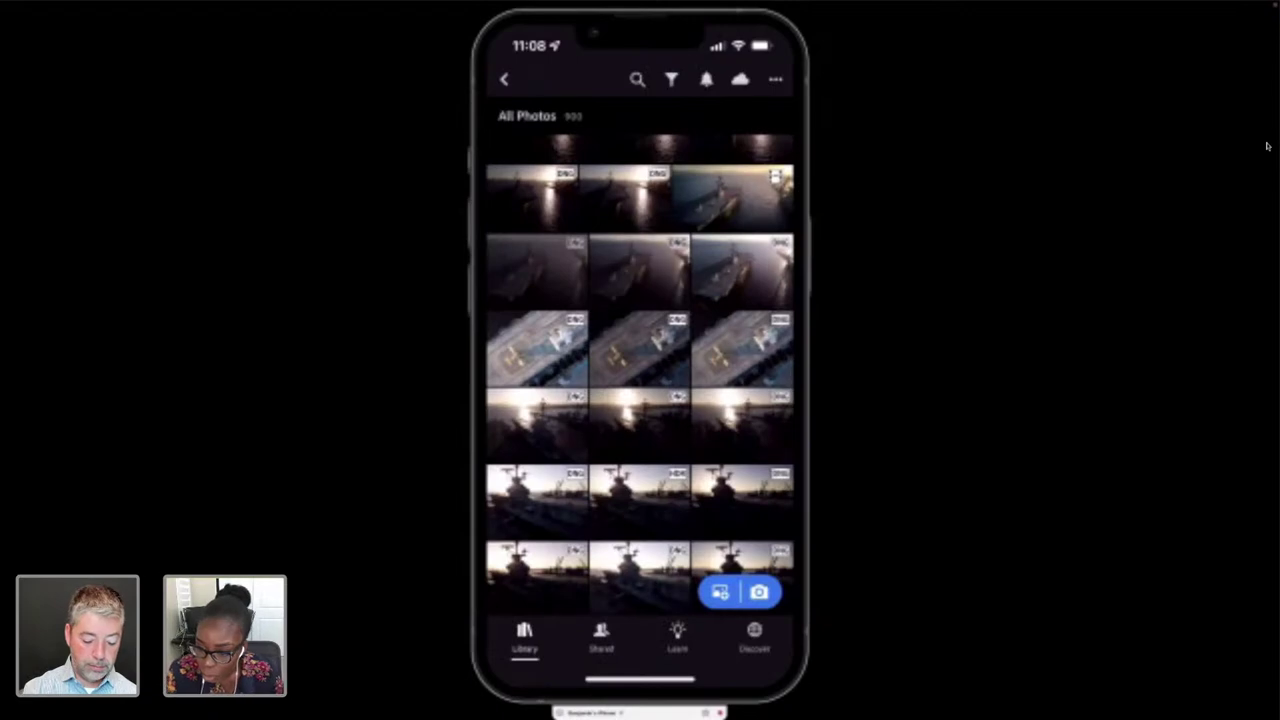
pyautogui.press('super+Tab')
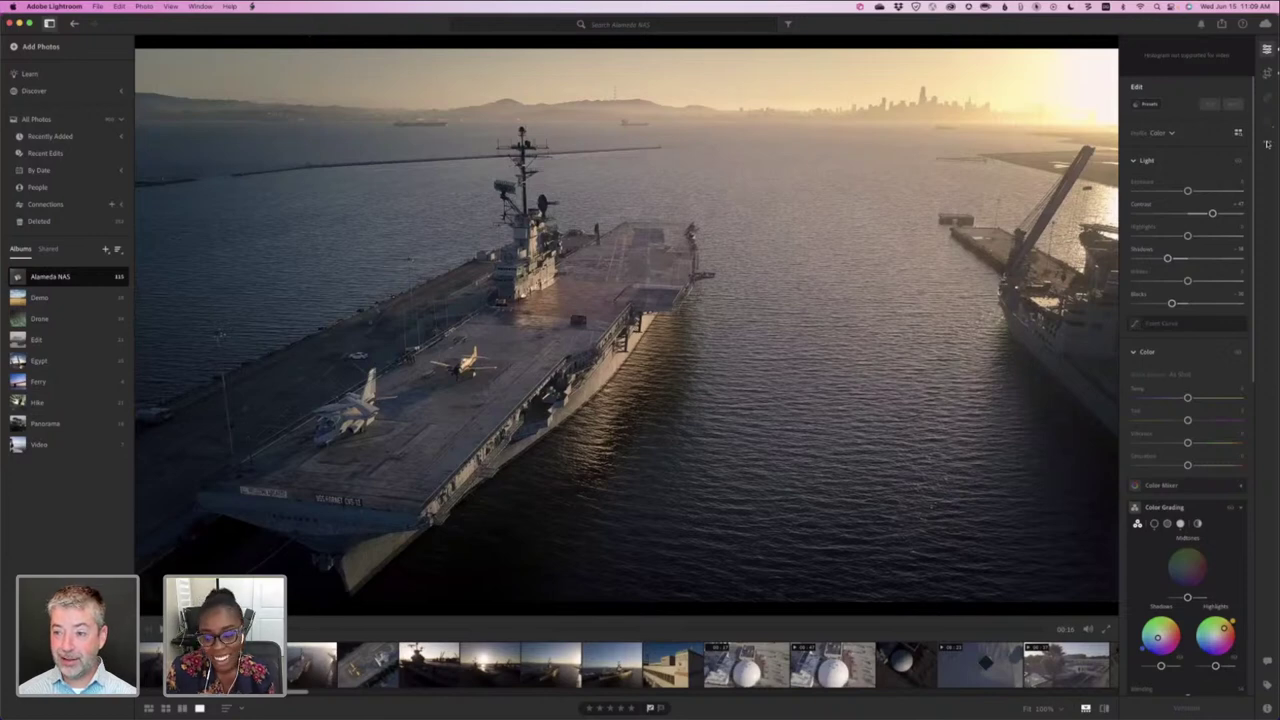
# - Hide the histogram, and look at the carrier video's edit view on the mirrored phone before returning to desktop Lightroom
pyautogui.click(1266, 145)
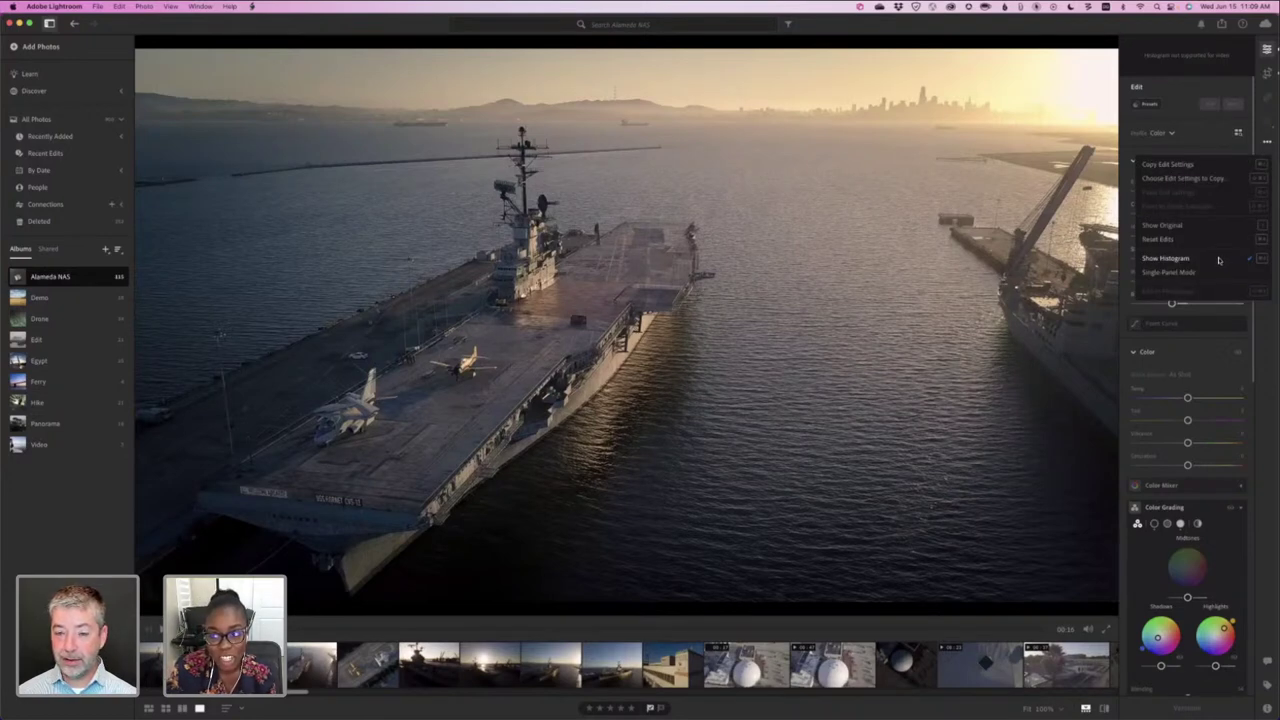
pyautogui.click(1218, 260)
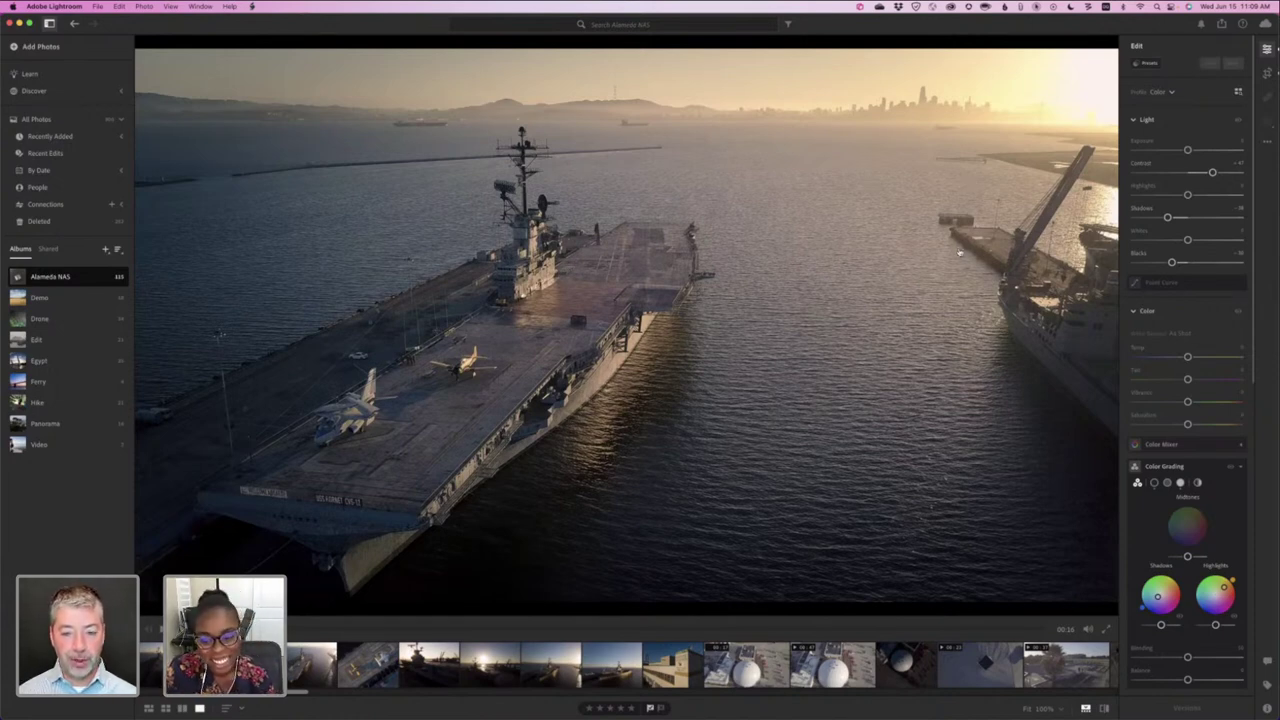
pyautogui.press('super+Tab')
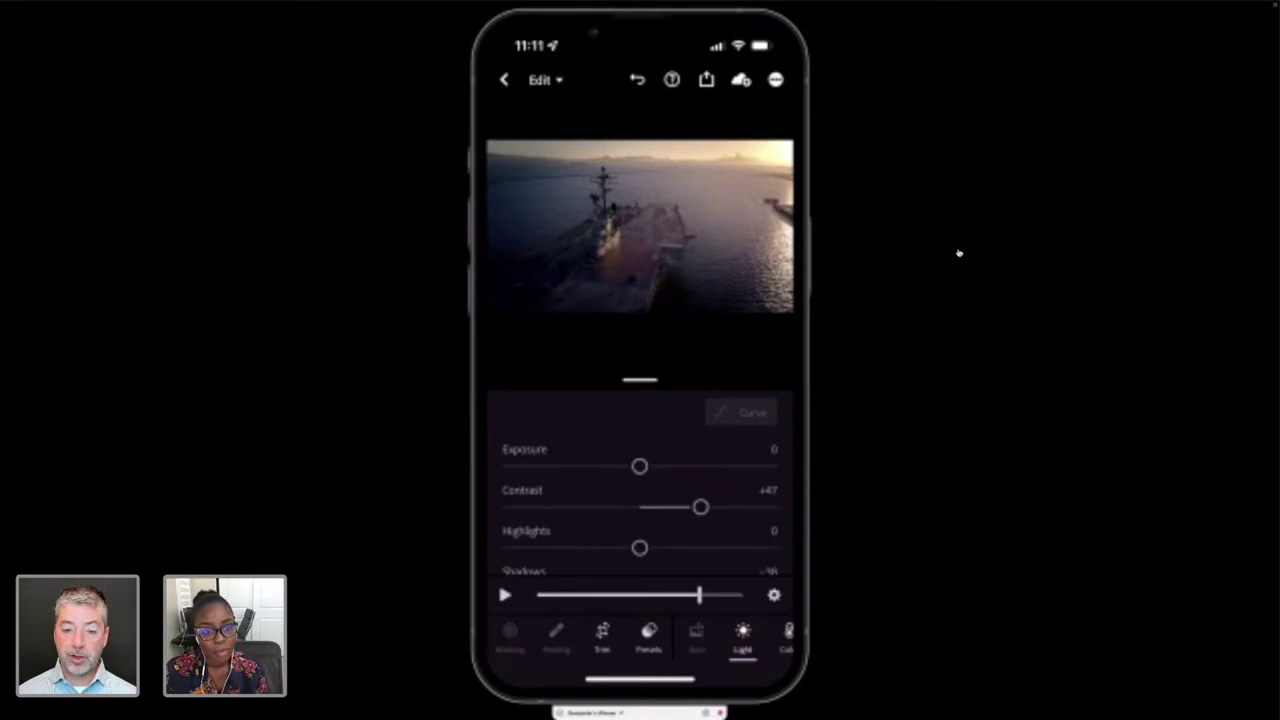
pyautogui.press('super+Tab')
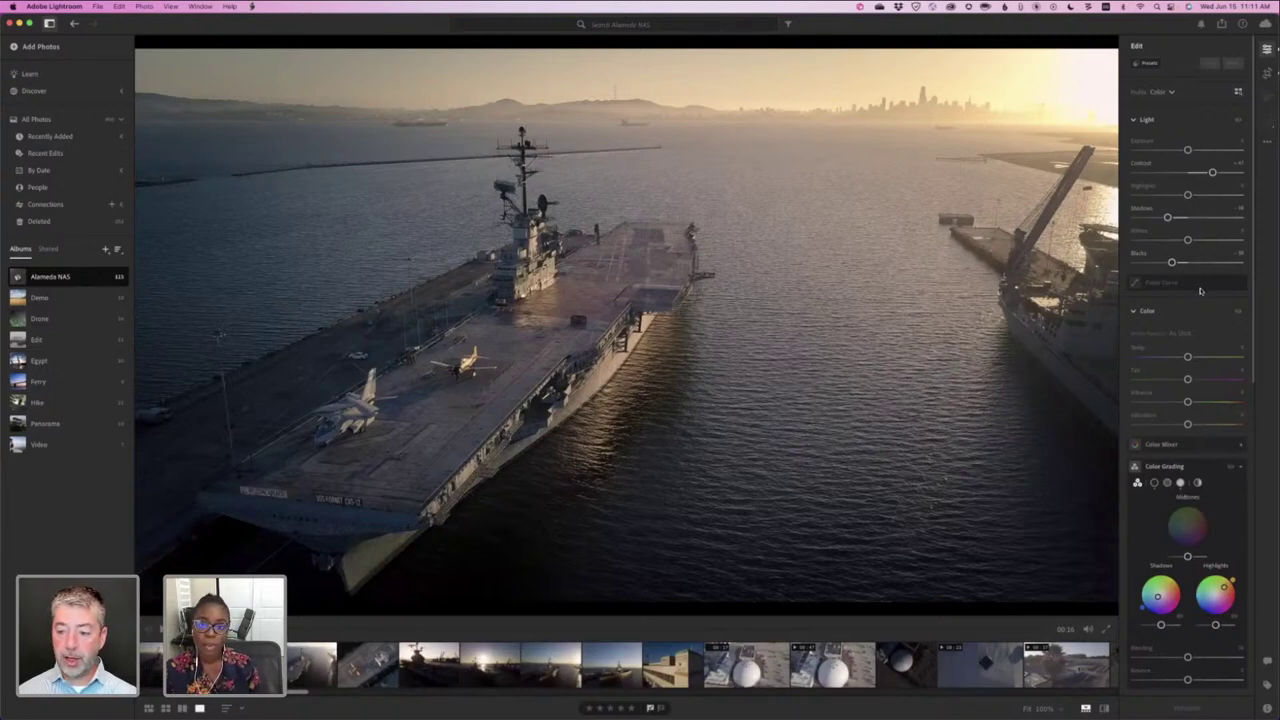
# - Collapse the Color Grading, Detail and Geometry sections and examine which edit controls are available for the carrier video
pyautogui.click(1240, 469)
pyautogui.scroll(-3, 1240, 469)
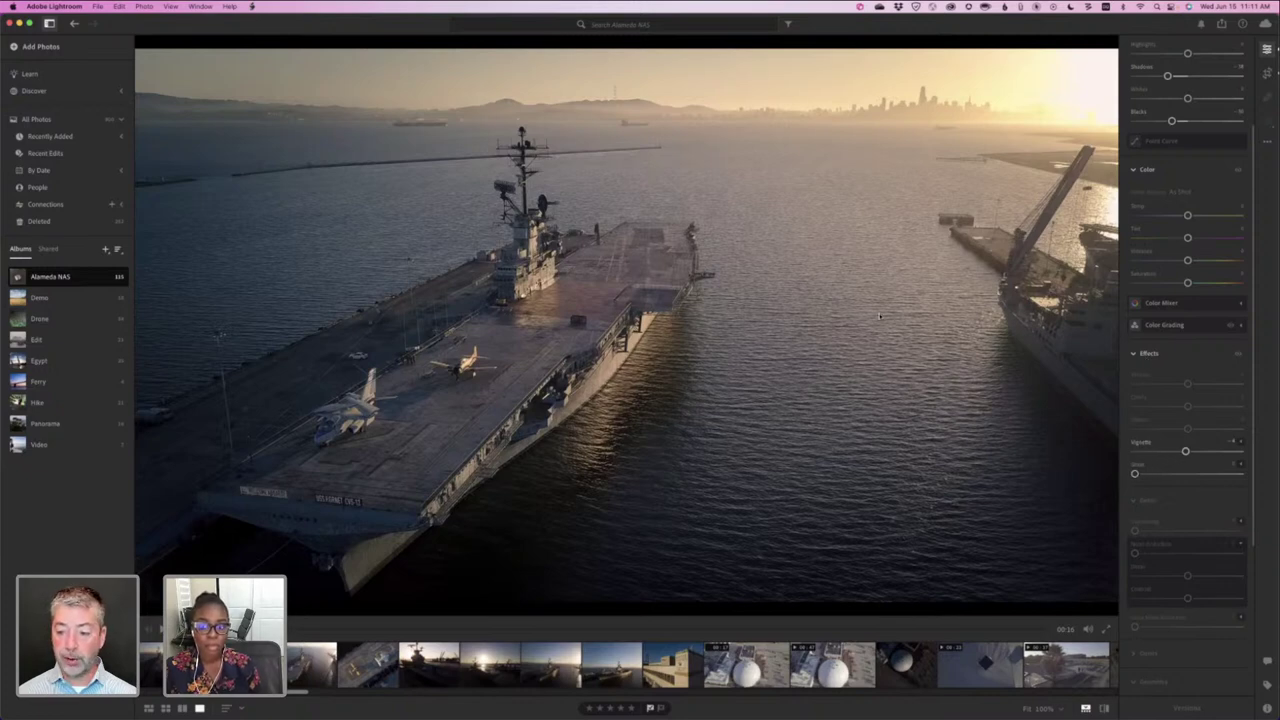
pyautogui.scroll(-3, 1136, 480)
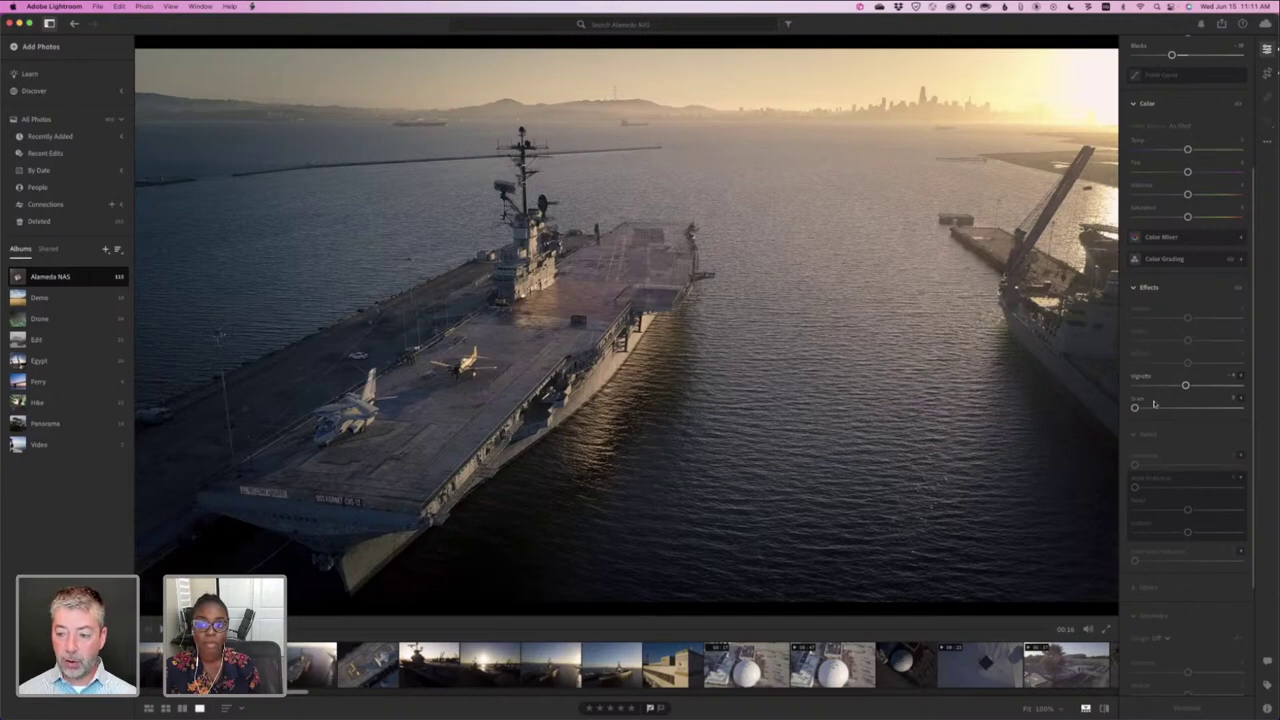
pyautogui.click(1144, 440)
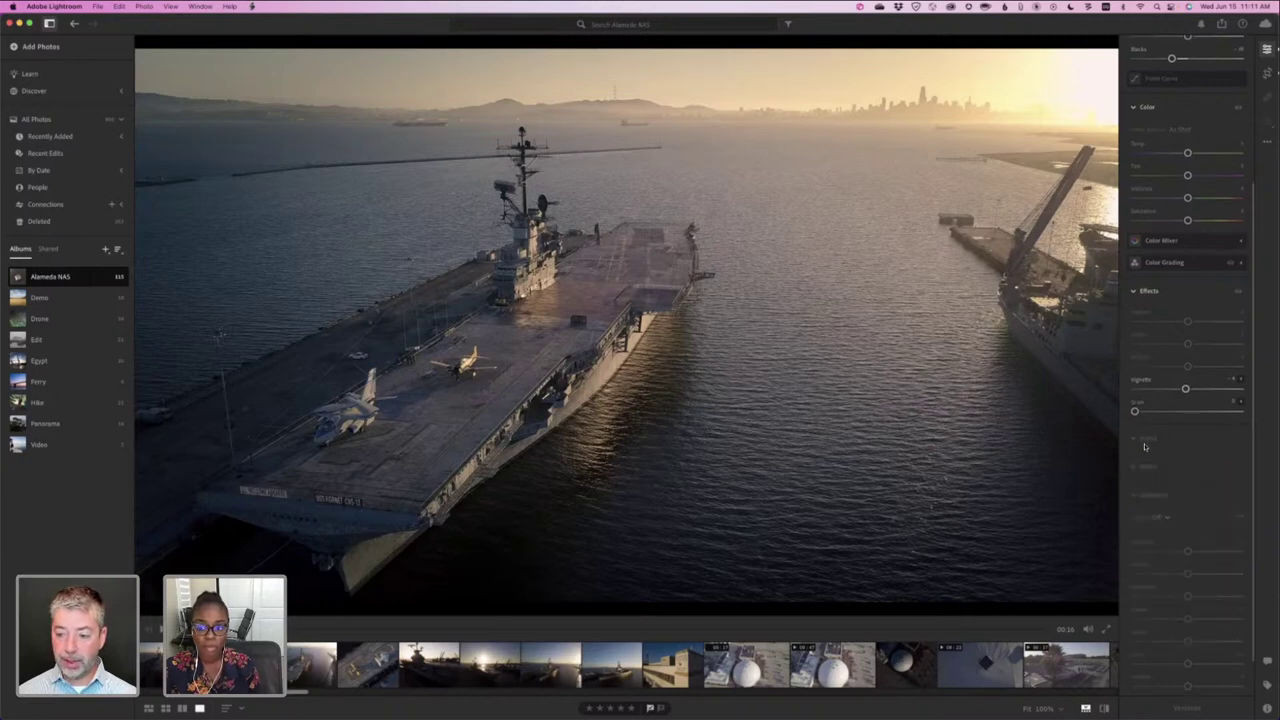
pyautogui.click(1147, 500)
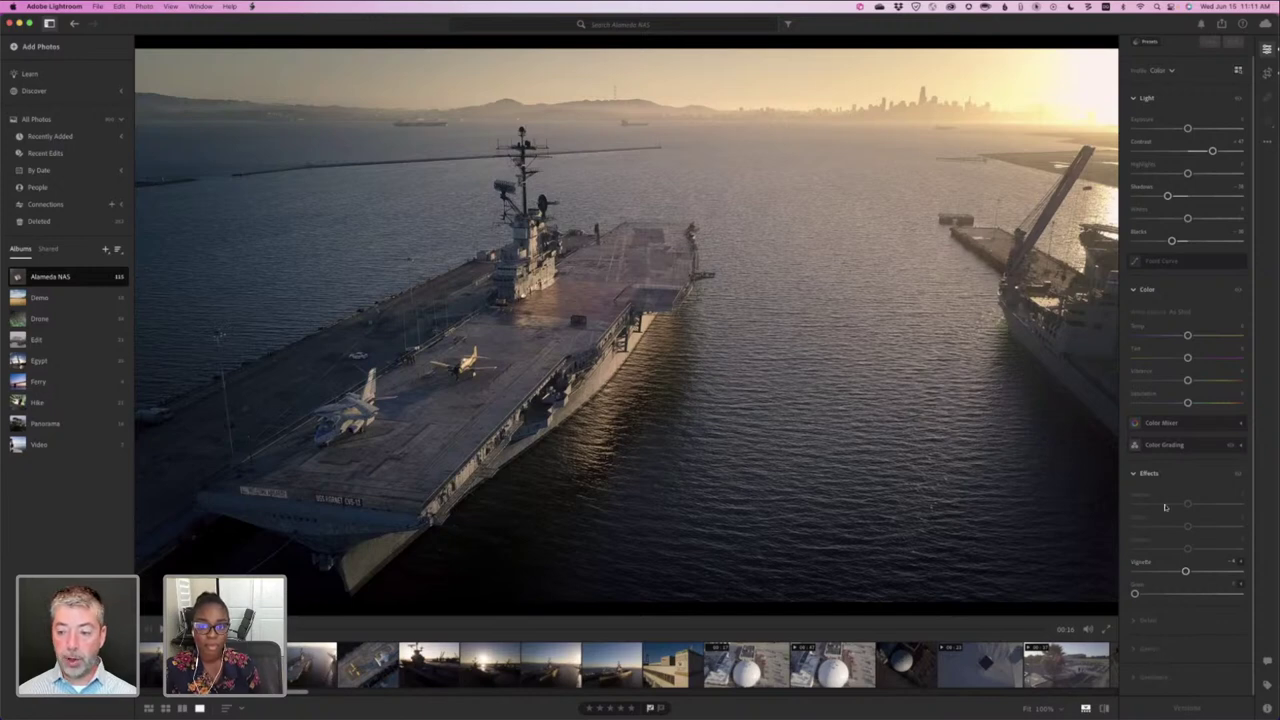
pyautogui.scroll(1, 1160, 445)
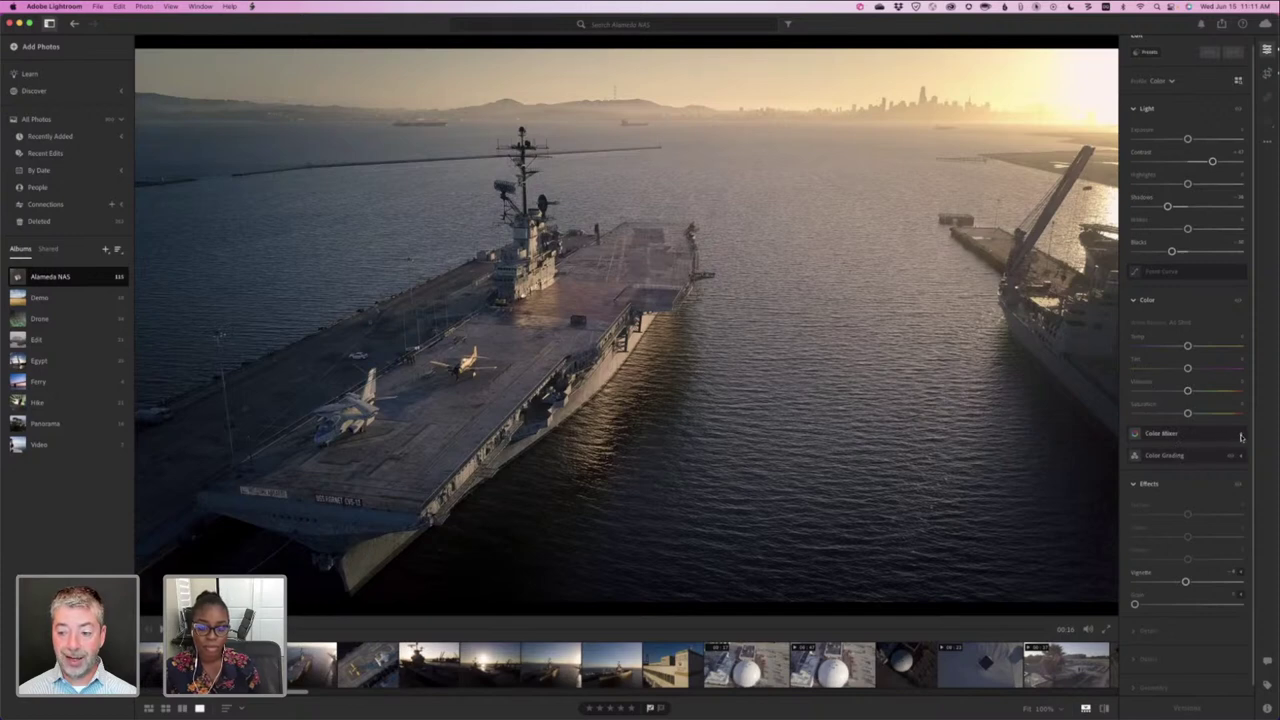
pyautogui.click(1240, 434)
pyautogui.click(1240, 434)
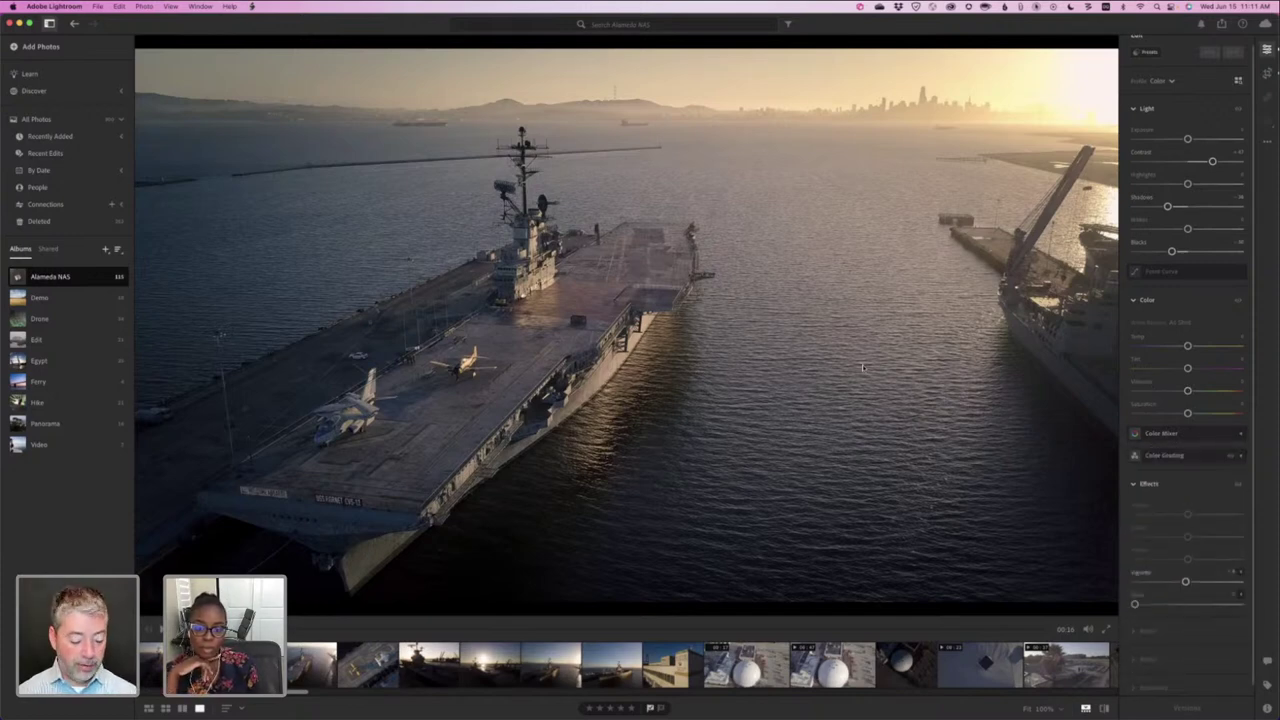
# - Check the Alameda NAS album on the mirrored phone, and review the carrier video's export options in desktop Lightroom, including MP4
pyautogui.press('super+Tab')
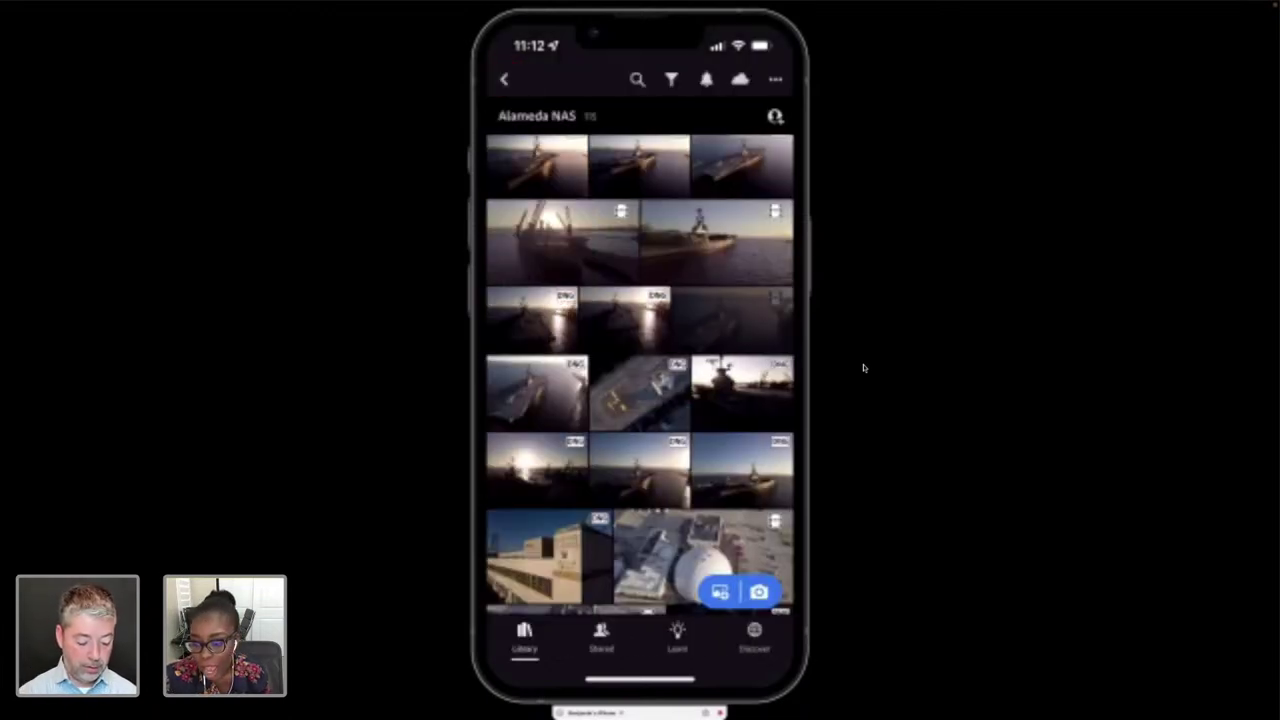
pyautogui.press('super+Tab')
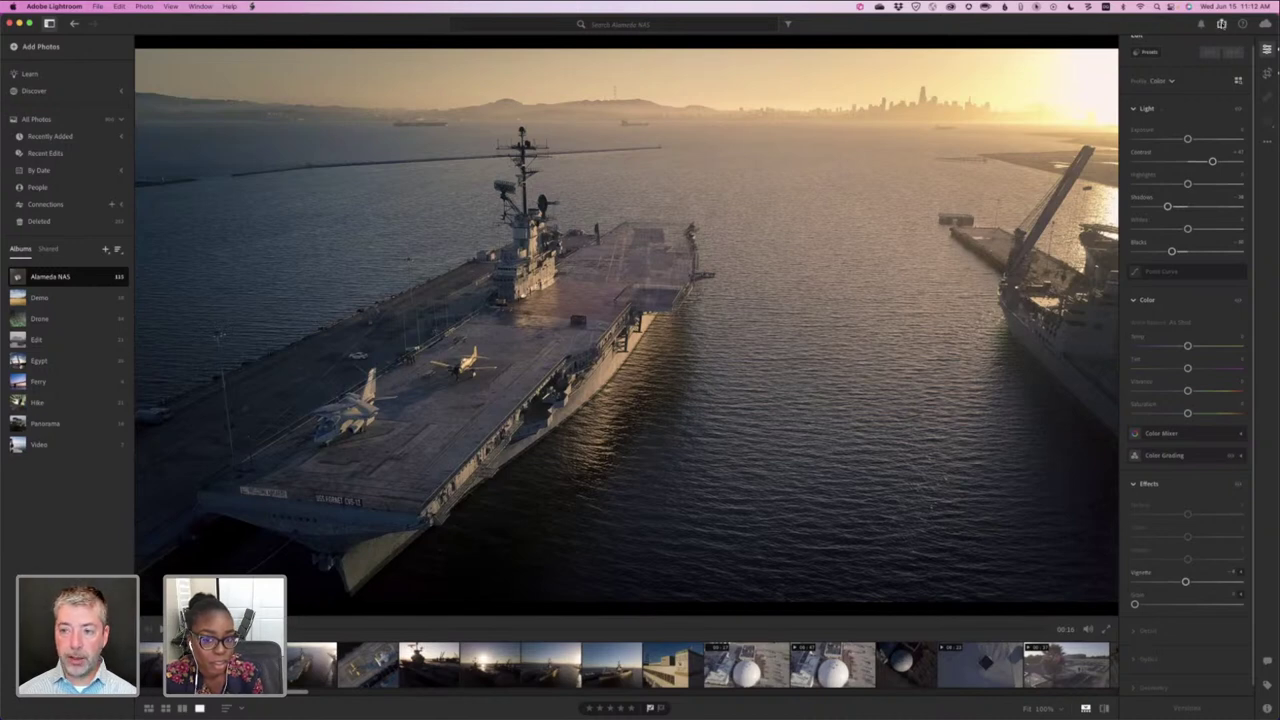
pyautogui.click(1221, 23)
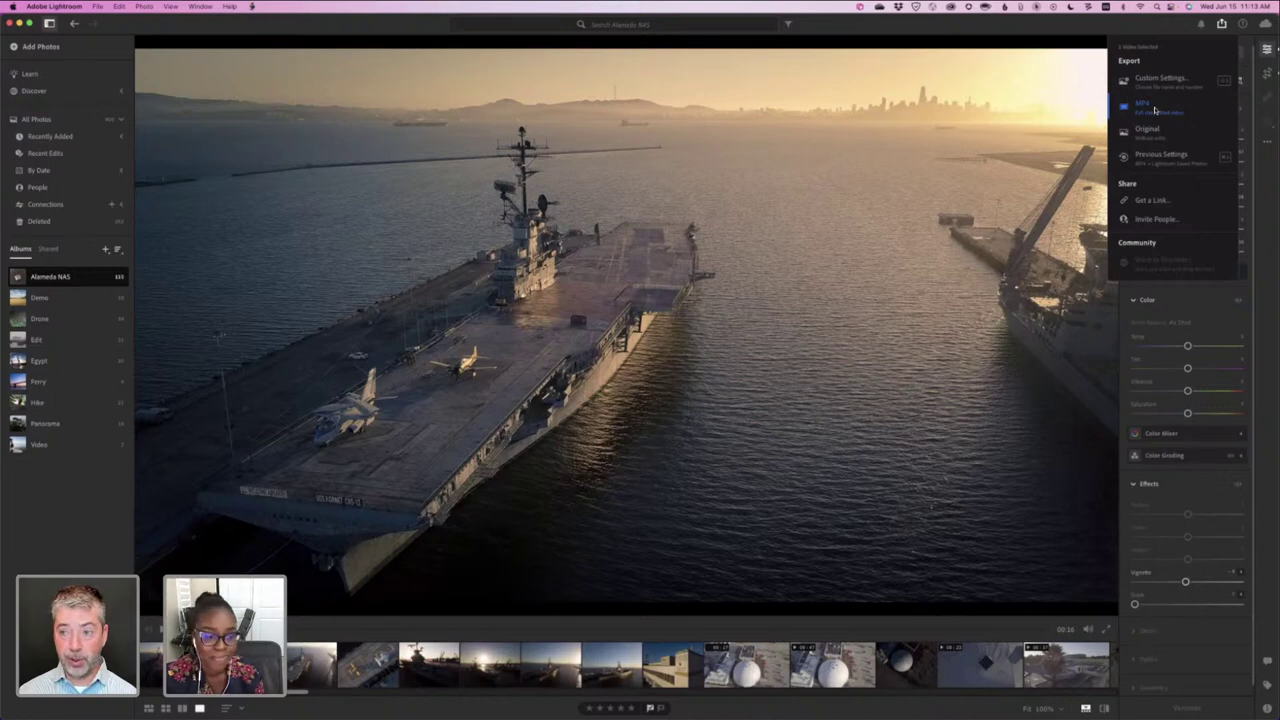
pyautogui.click(1155, 108)
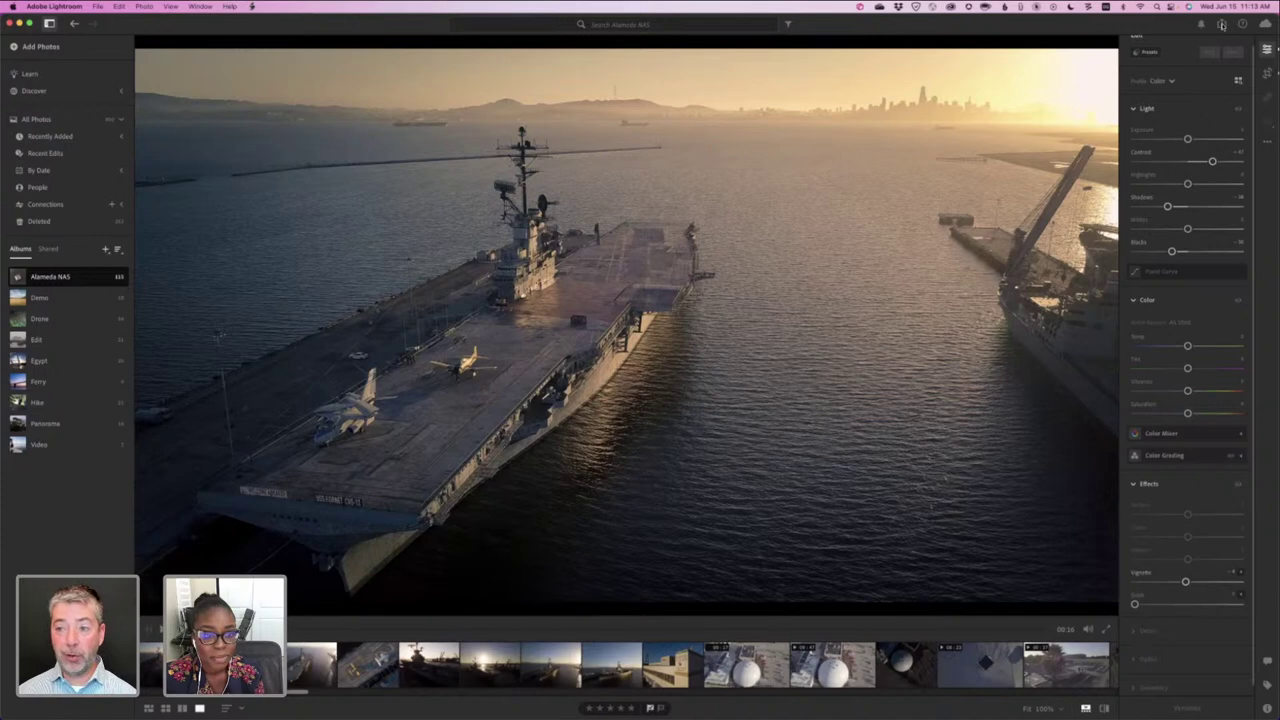
pyautogui.press('super+shift+e')
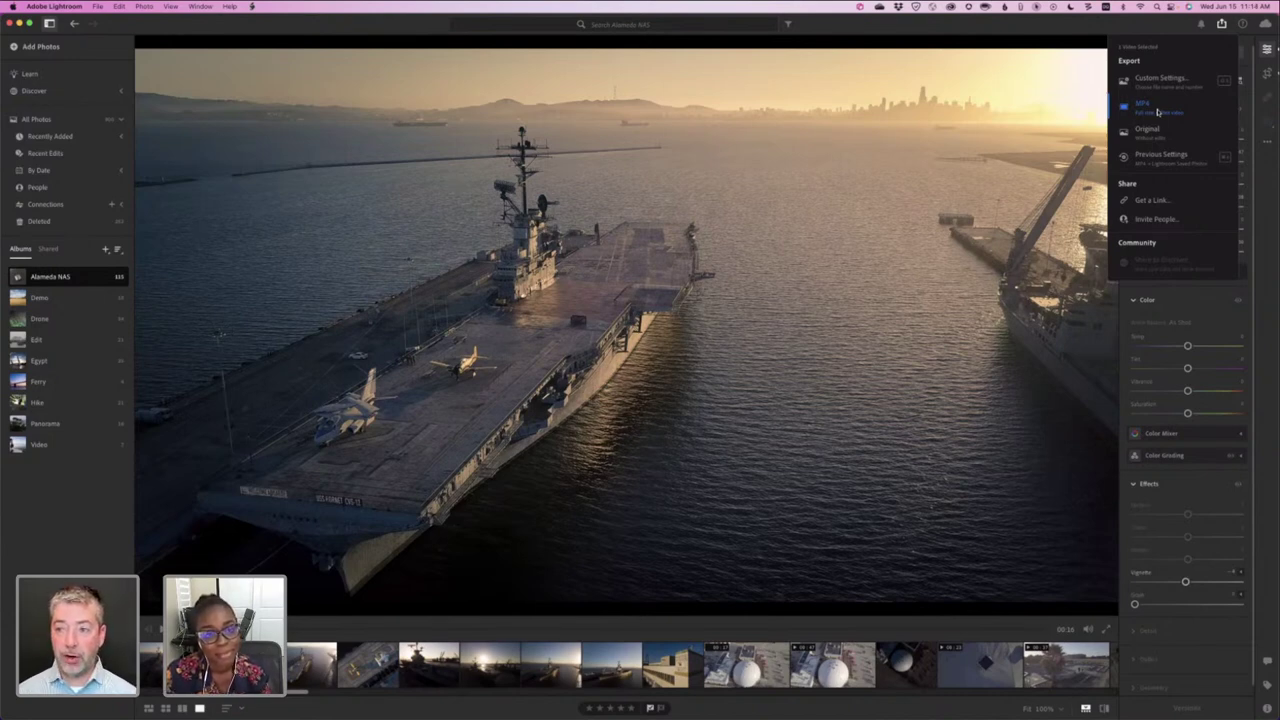
pyautogui.click(929, 181)
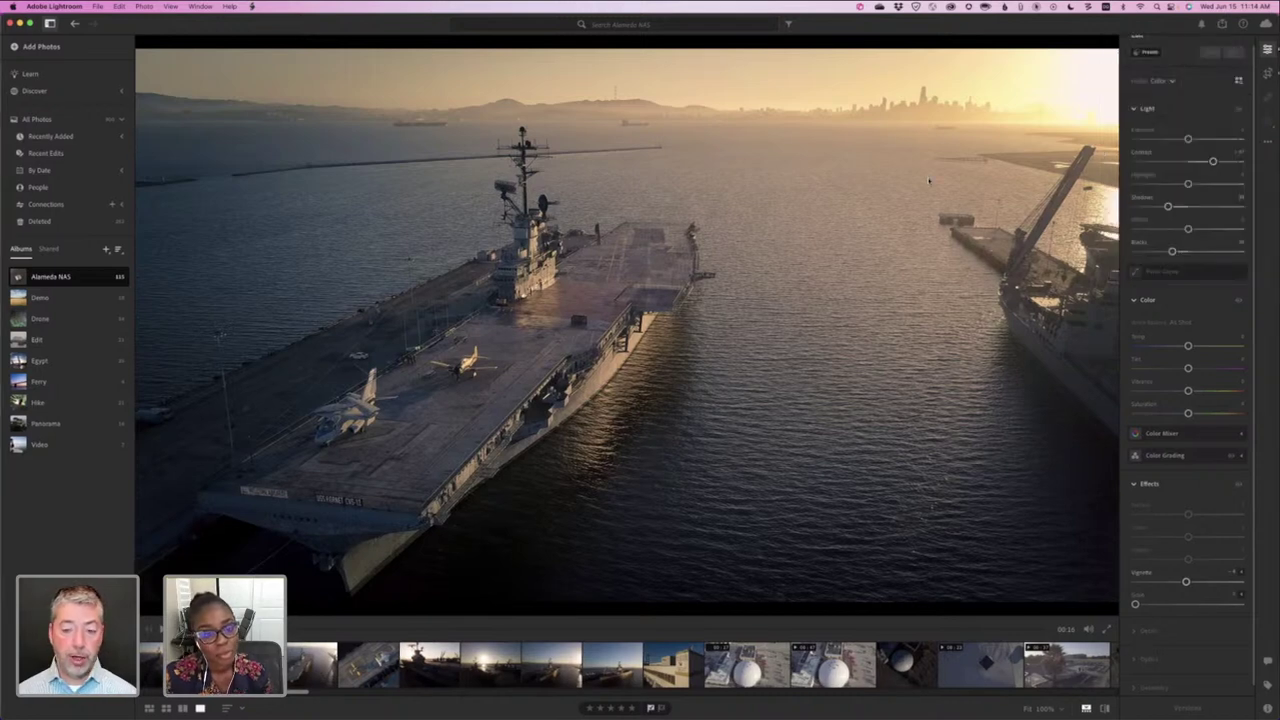
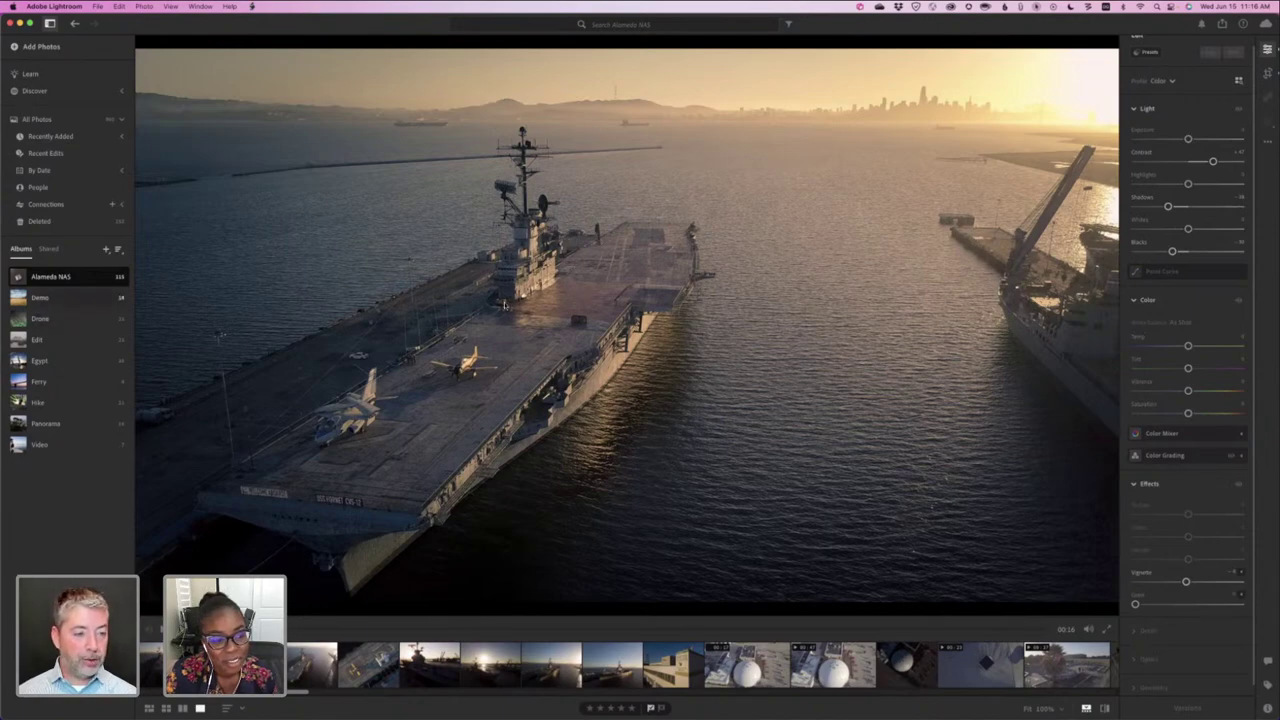
# - Open the photo of the two smiling women in the Demo album and auto-correct its red eye
pyautogui.click(70, 297)
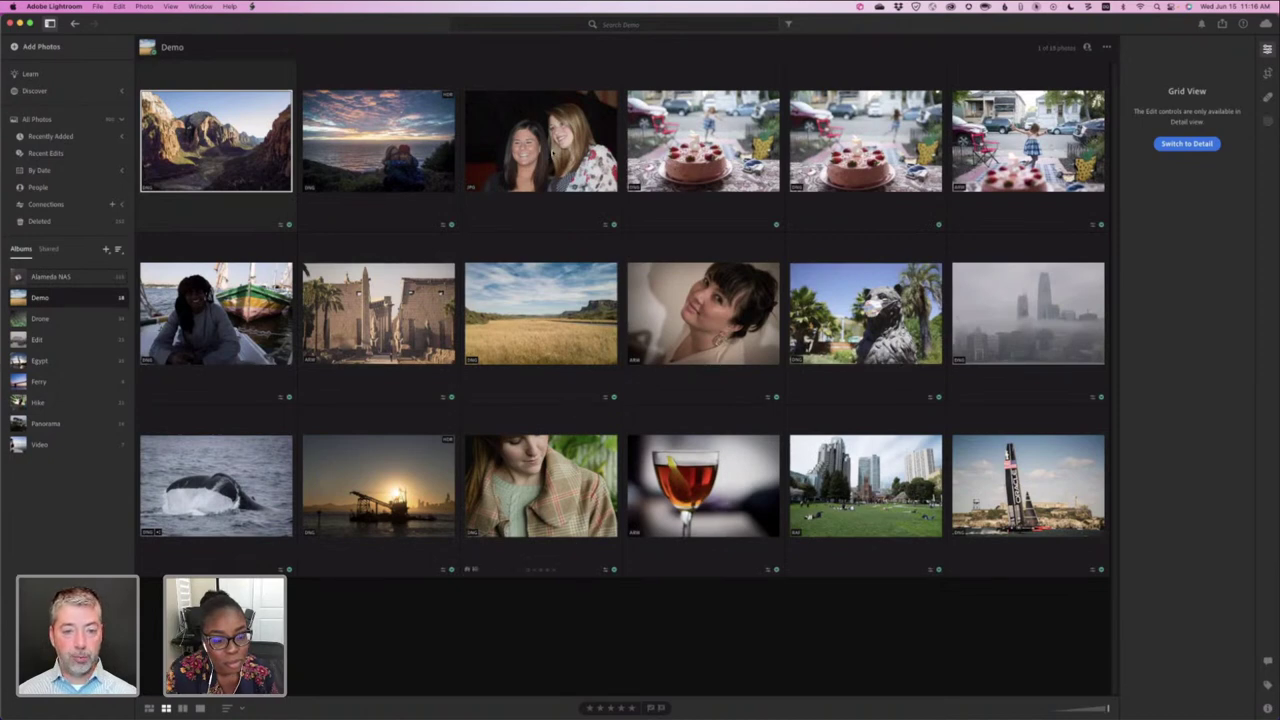
pyautogui.doubleClick(552, 152)
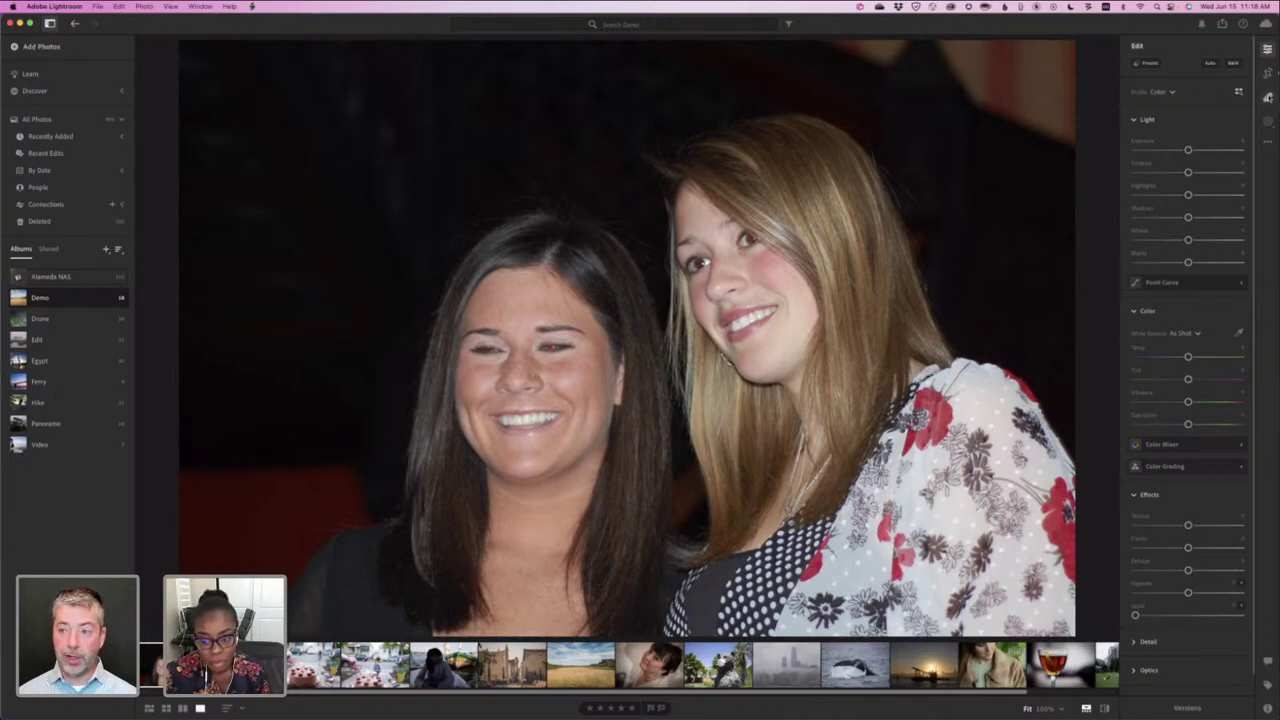
pyautogui.click(1267, 97)
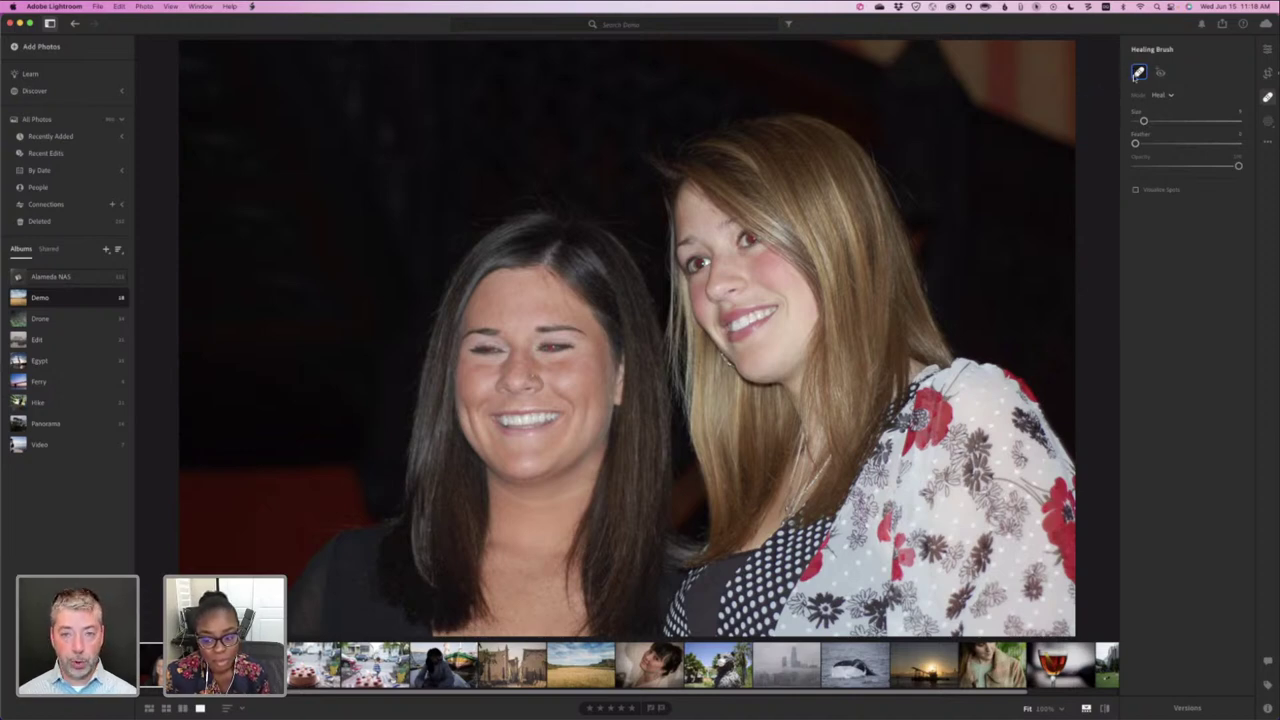
pyautogui.click(1160, 72)
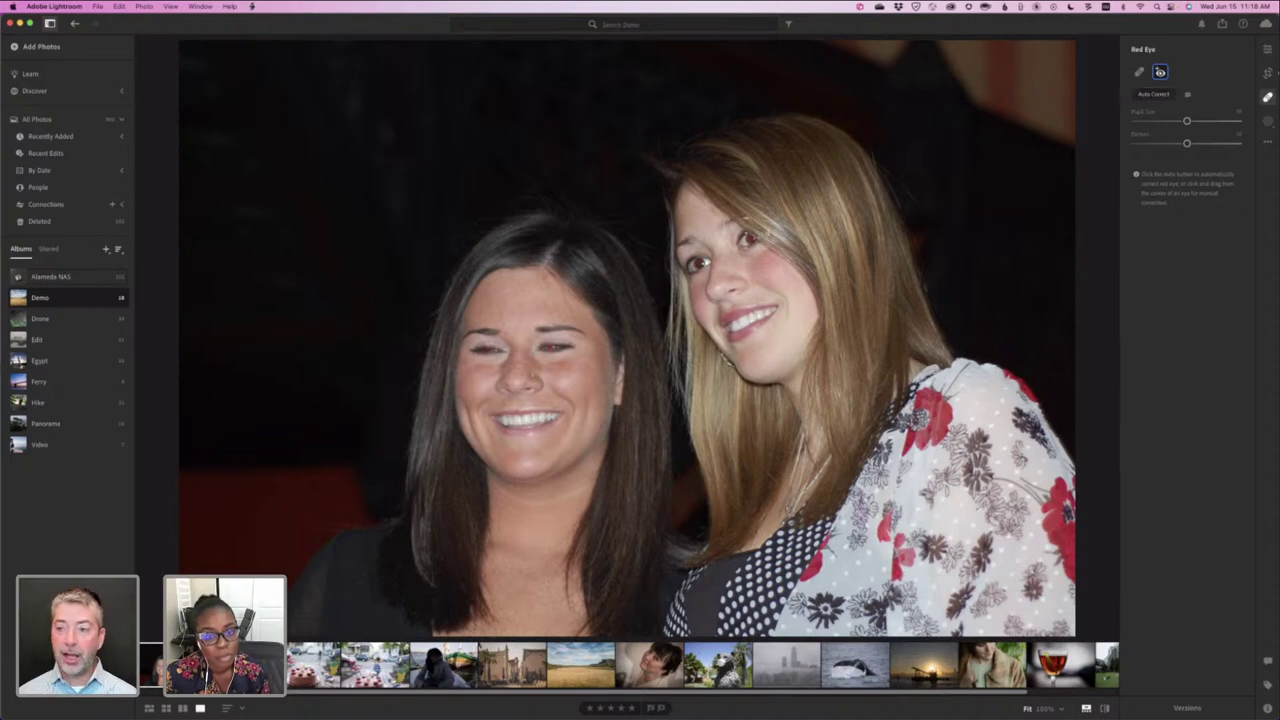
pyautogui.click(1154, 94)
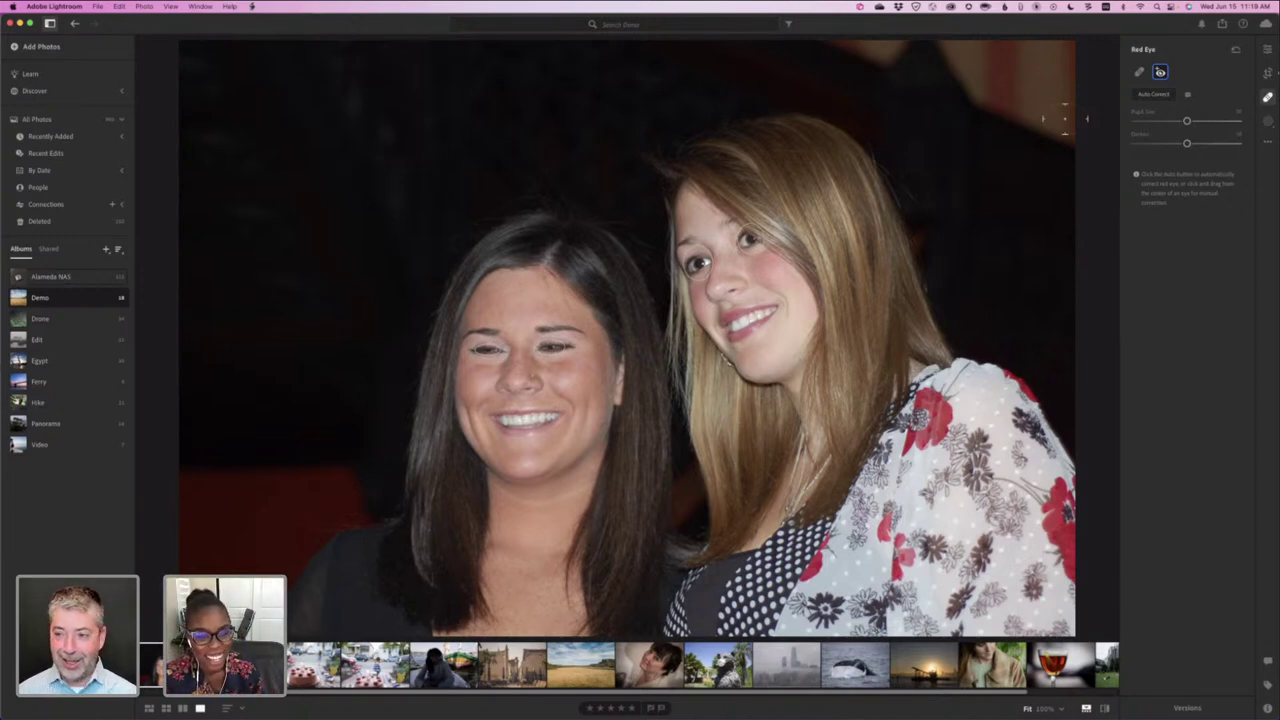
pyautogui.click(1267, 49)
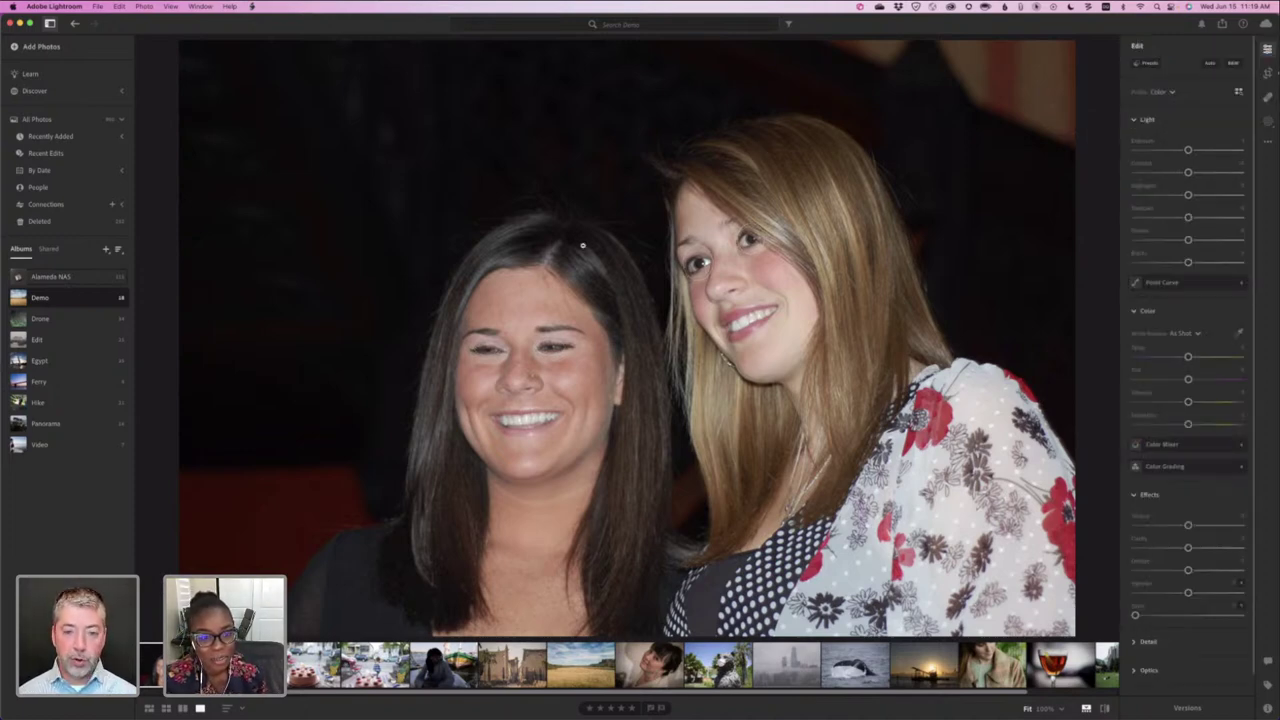
# - Return to the Demo album grid and open the ocean sunset photo of the hugging woman and child
pyautogui.press('g')
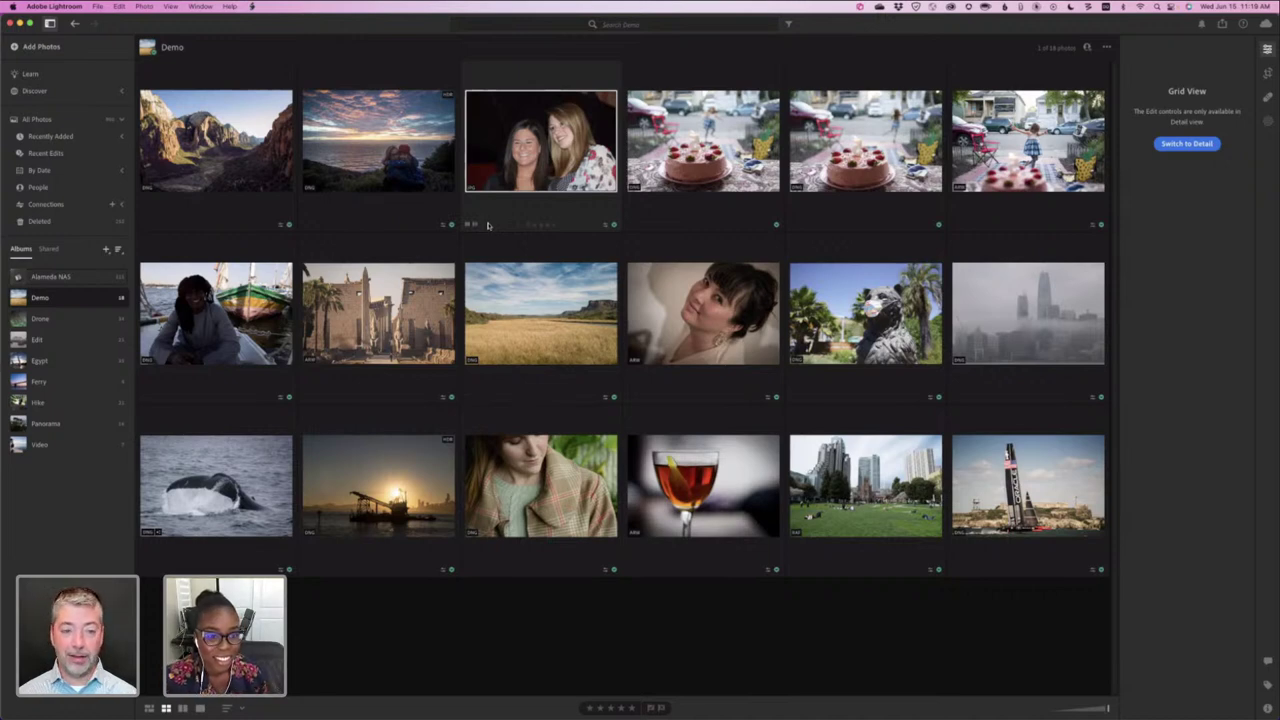
pyautogui.doubleClick(396, 158)
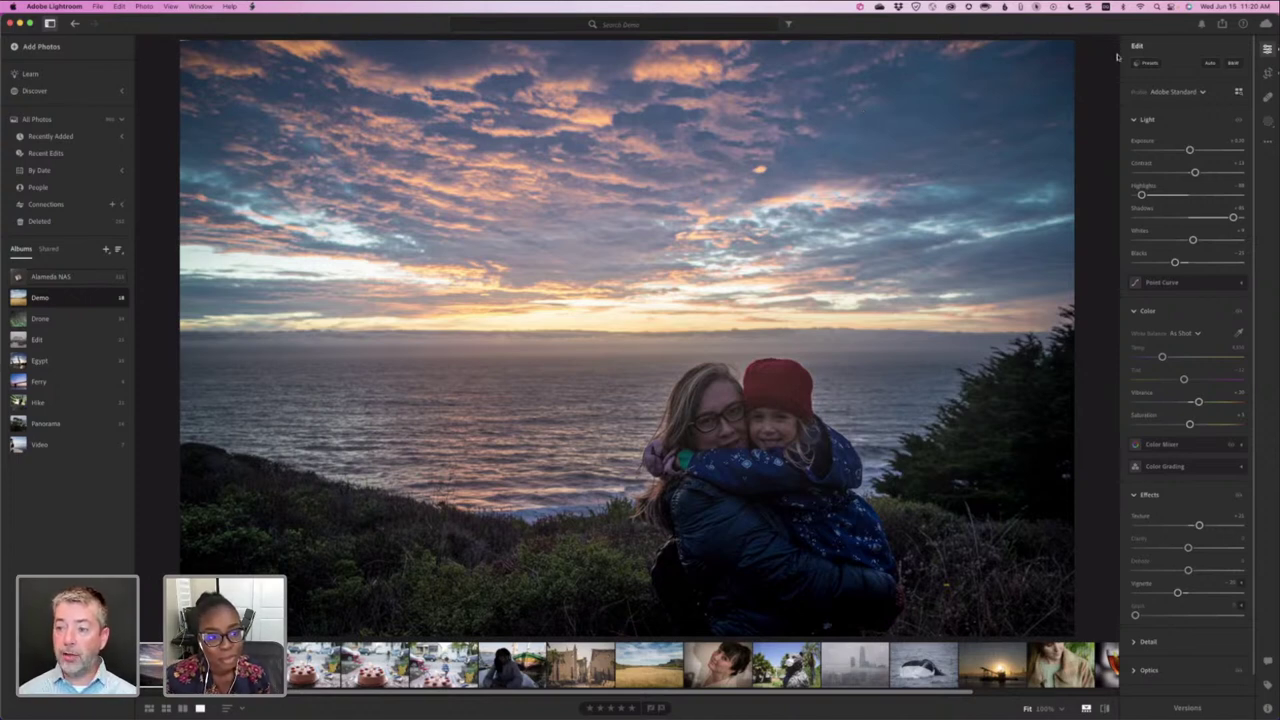
# - Create a Select Subject mask over the hugging woman and child, try an exposure change on it and reset it
pyautogui.click(1268, 121)
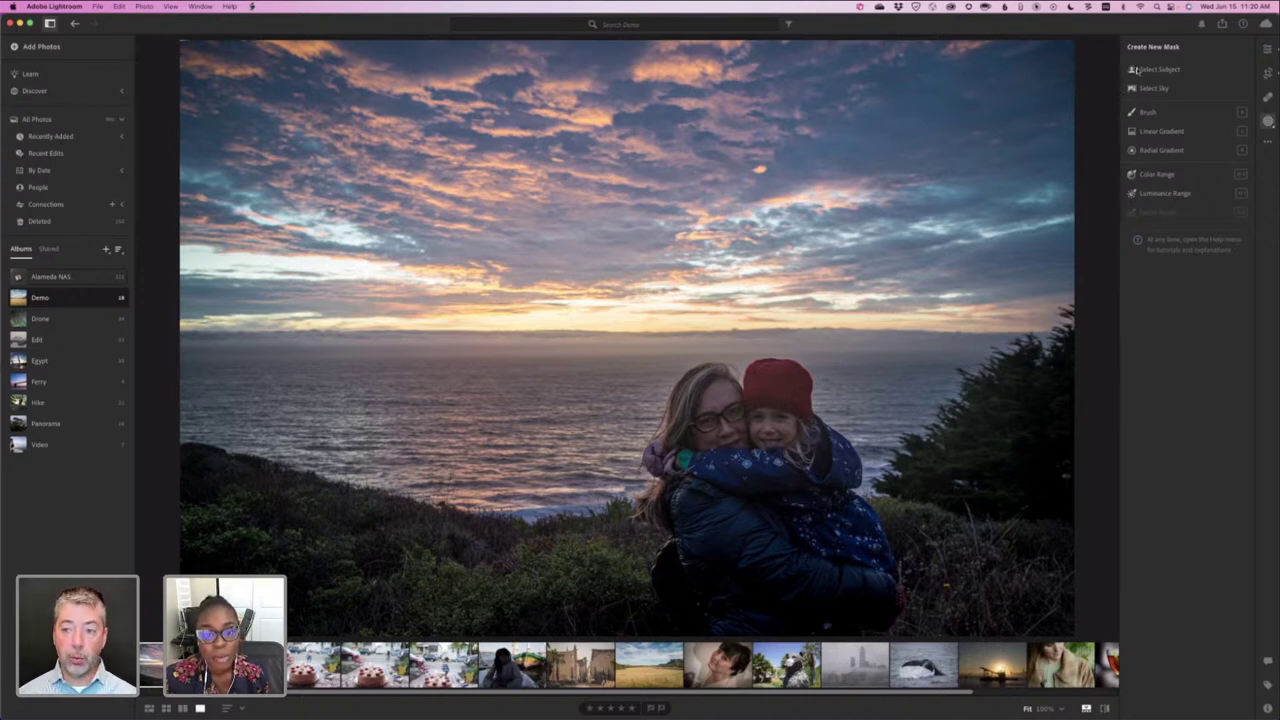
pyautogui.moveTo(1136, 72)
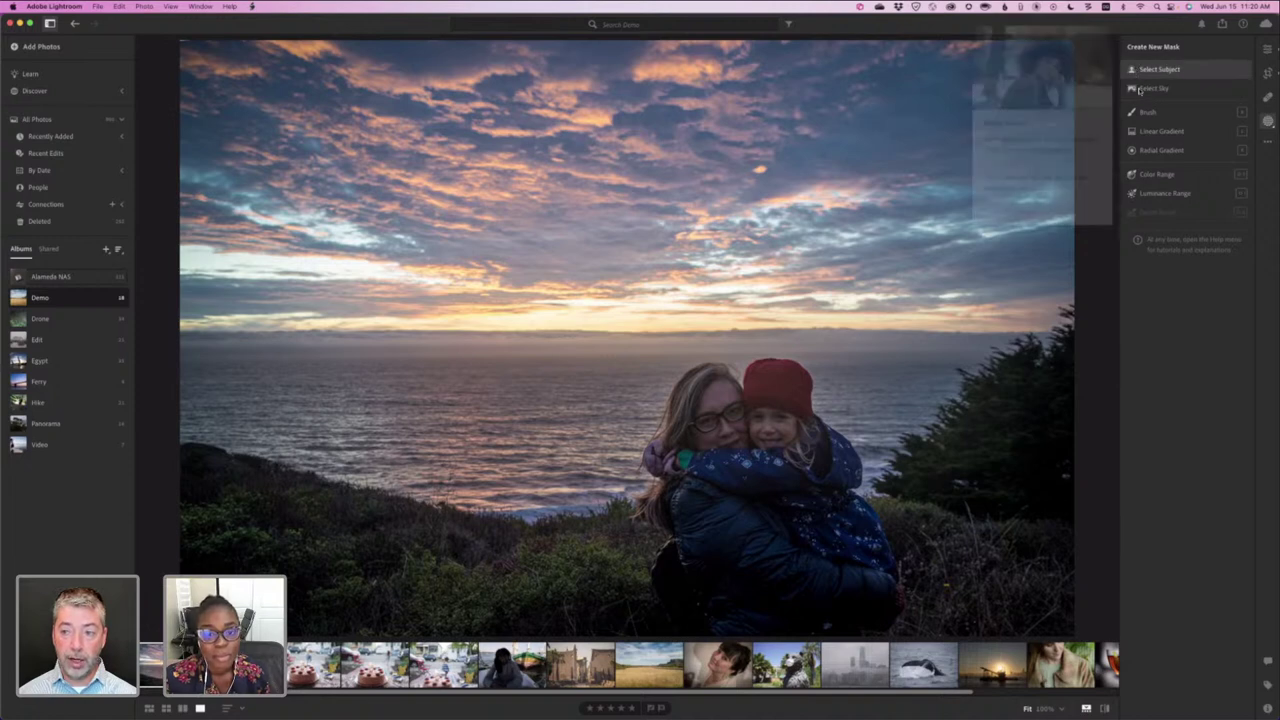
pyautogui.click(1145, 69)
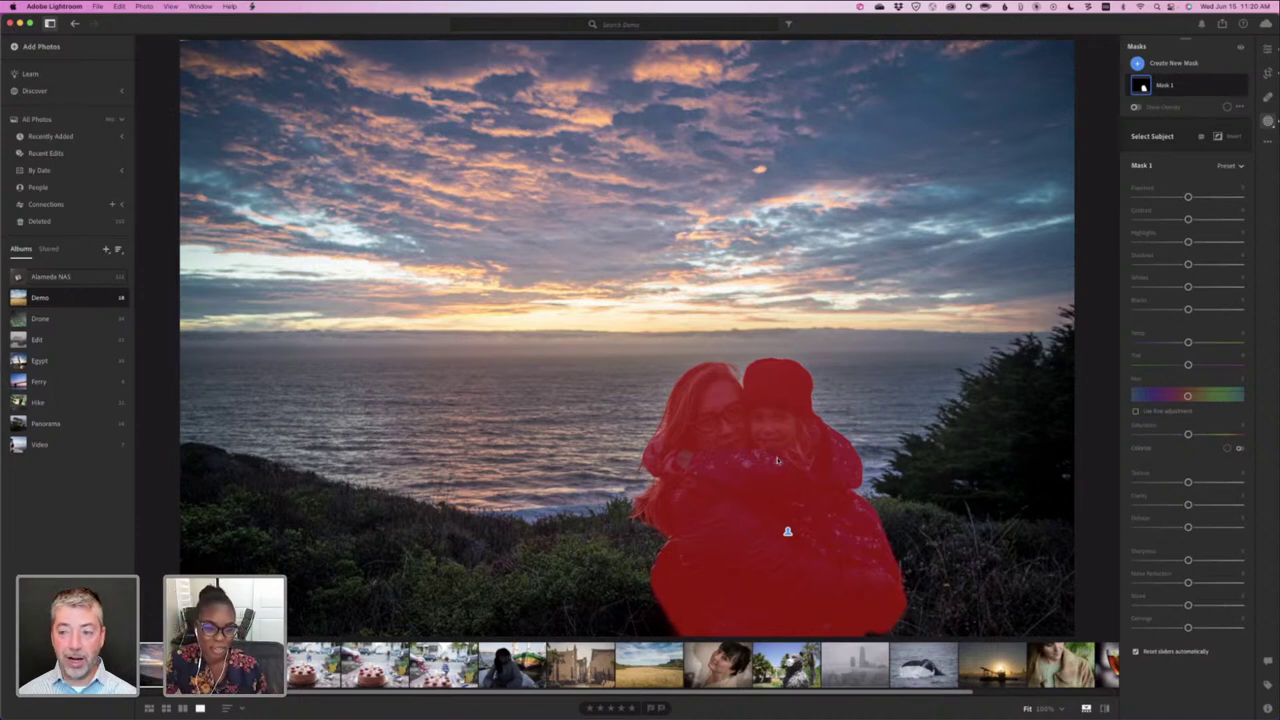
pyautogui.moveTo(1188, 197); pyautogui.dragTo(1200, 197)
pyautogui.doubleClick(1157, 206)
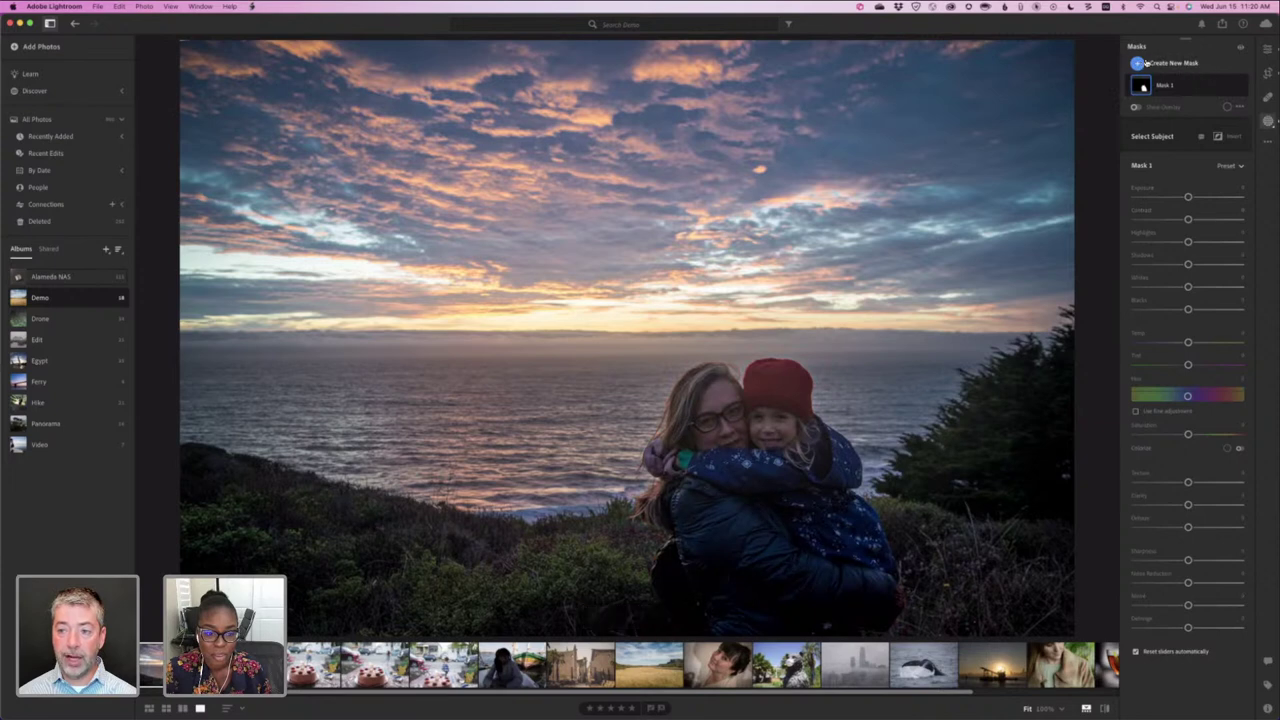
# - Add a Select Sky mask to the sunset photo and delete all masks
pyautogui.click(1138, 63)
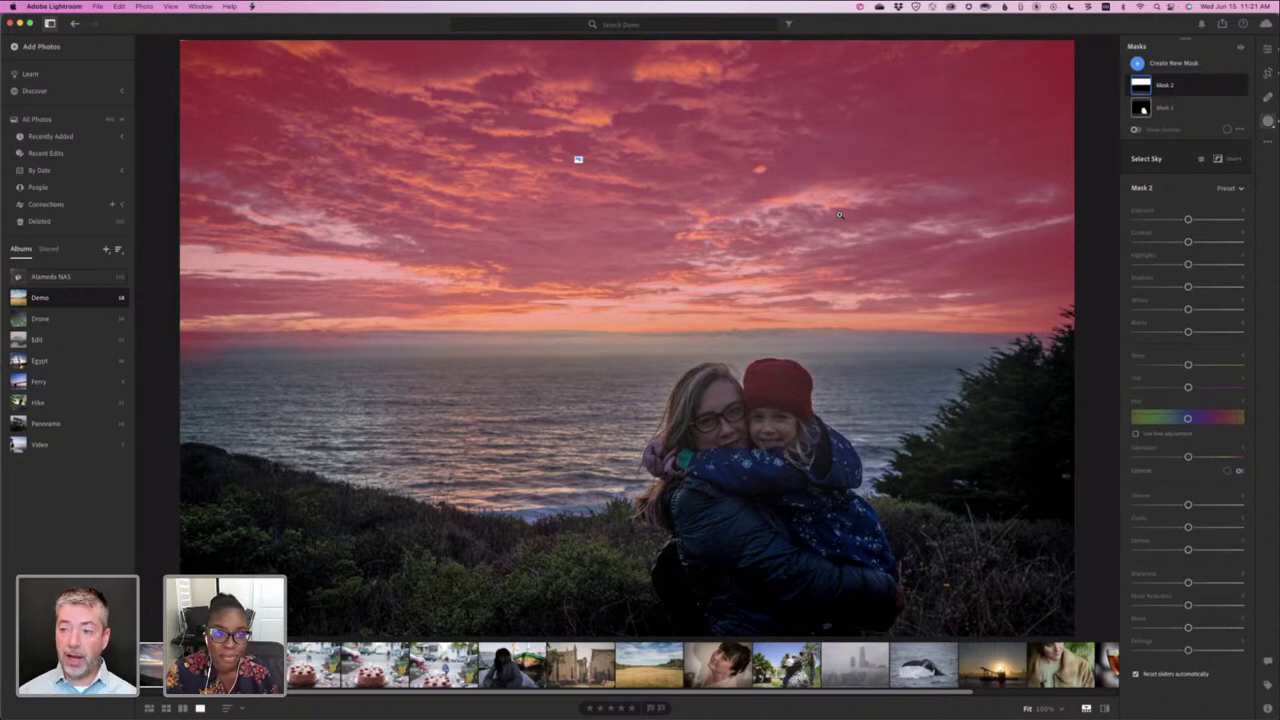
pyautogui.click(1236, 88)
pyautogui.click(1236, 88)
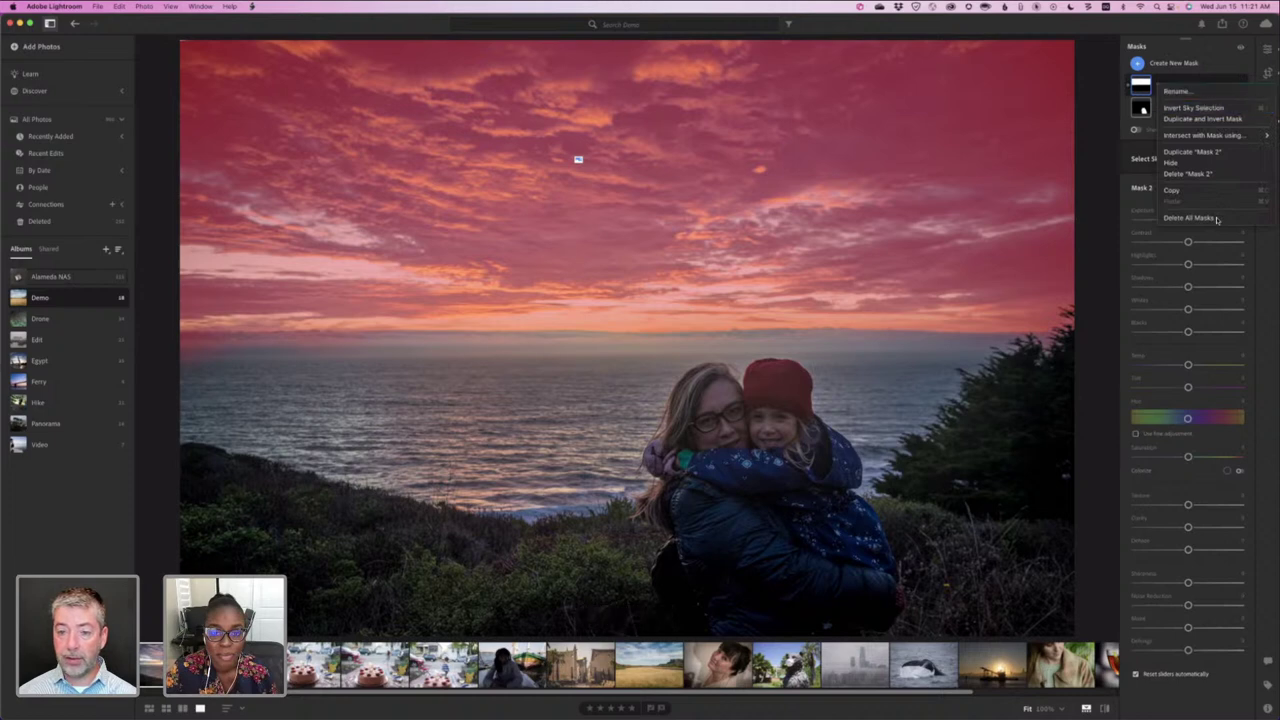
pyautogui.click(1216, 219)
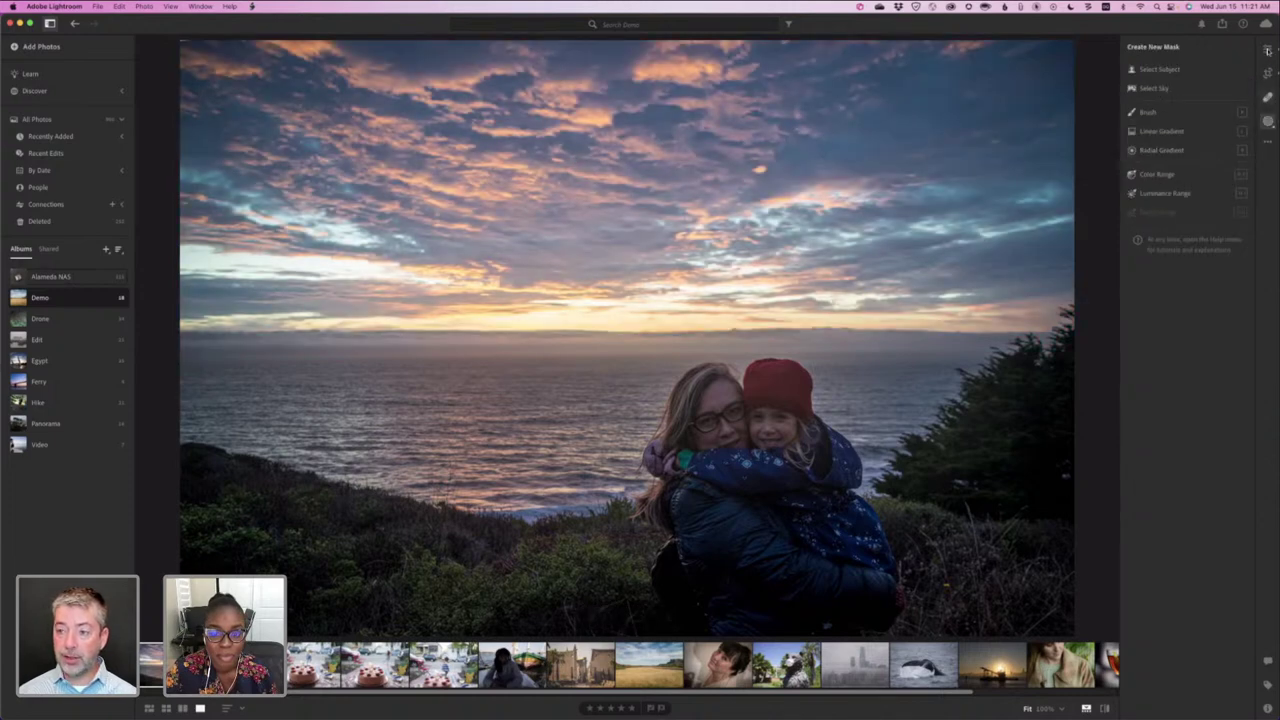
# - Show the premium edit presets for the sunset photo and expand the Adaptive: Sky and Adaptive: Subject groups
pyautogui.click(1267, 50)
pyautogui.click(1149, 64)
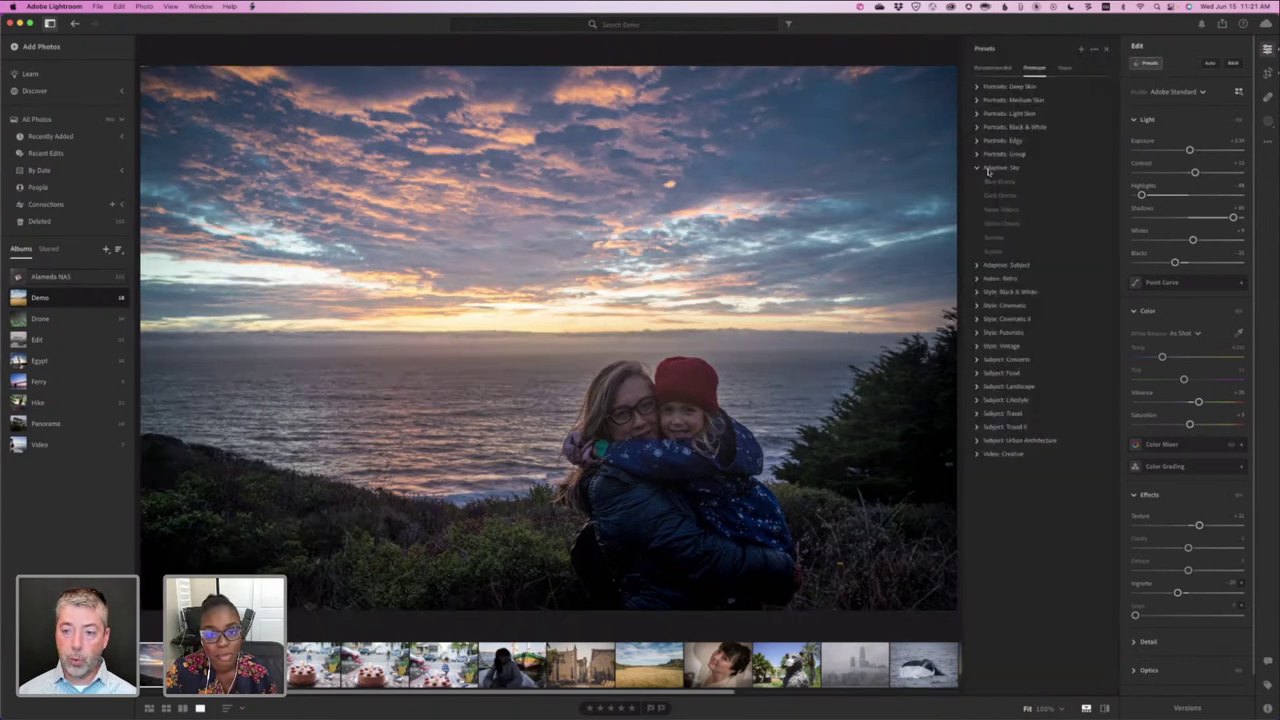
pyautogui.click(977, 168)
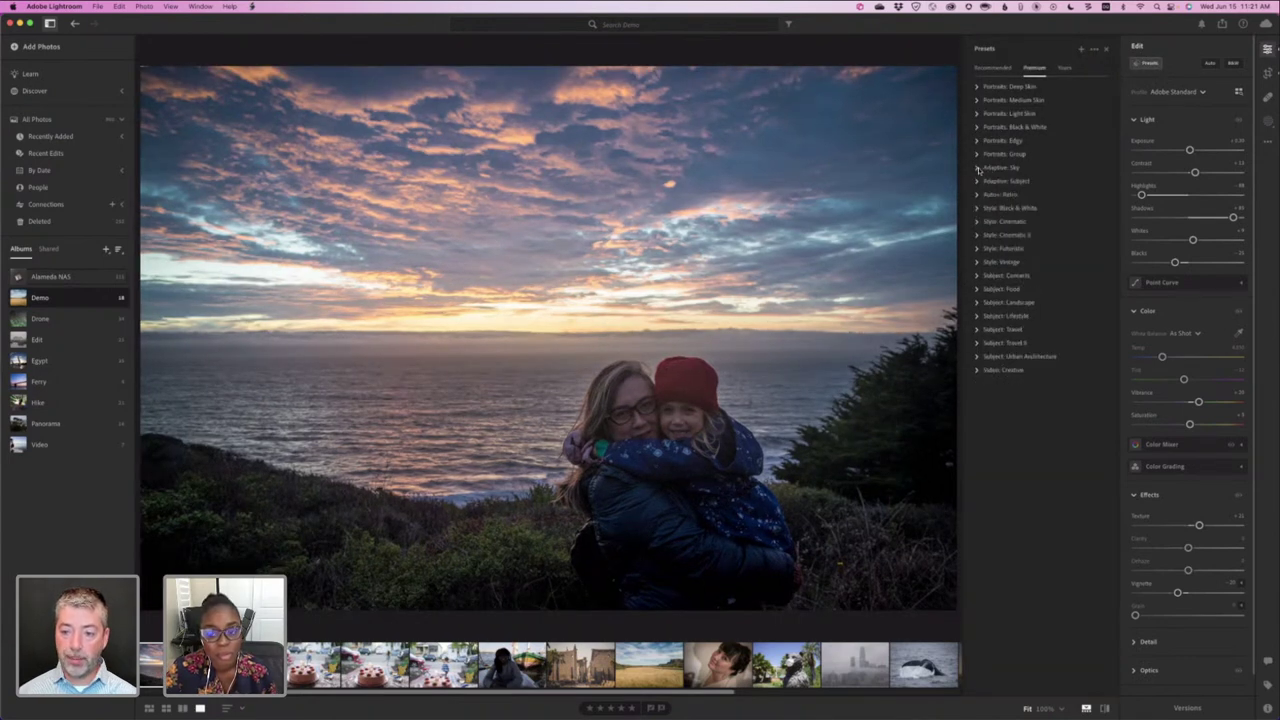
pyautogui.click(977, 168)
pyautogui.click(977, 266)
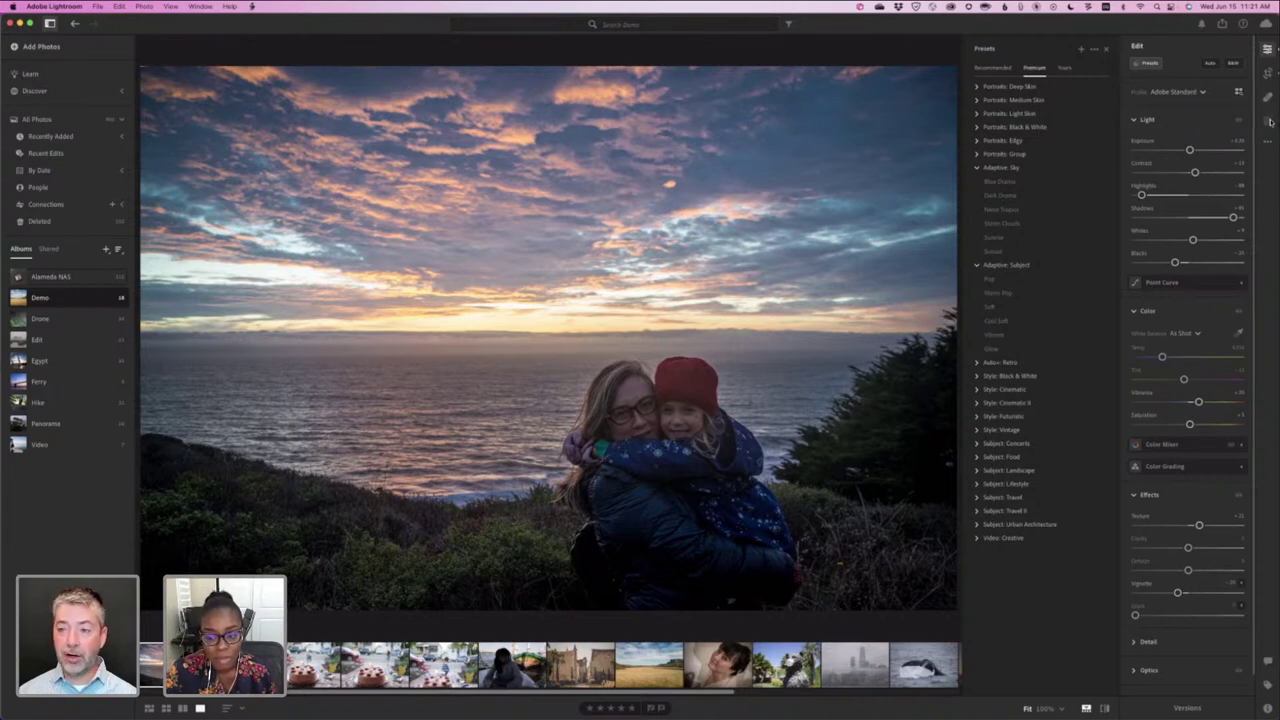
# - Check the Select Subject and Select Sky masking options, and preview the premium Style: Vintage presets on the sunset photo
pyautogui.click(1268, 121)
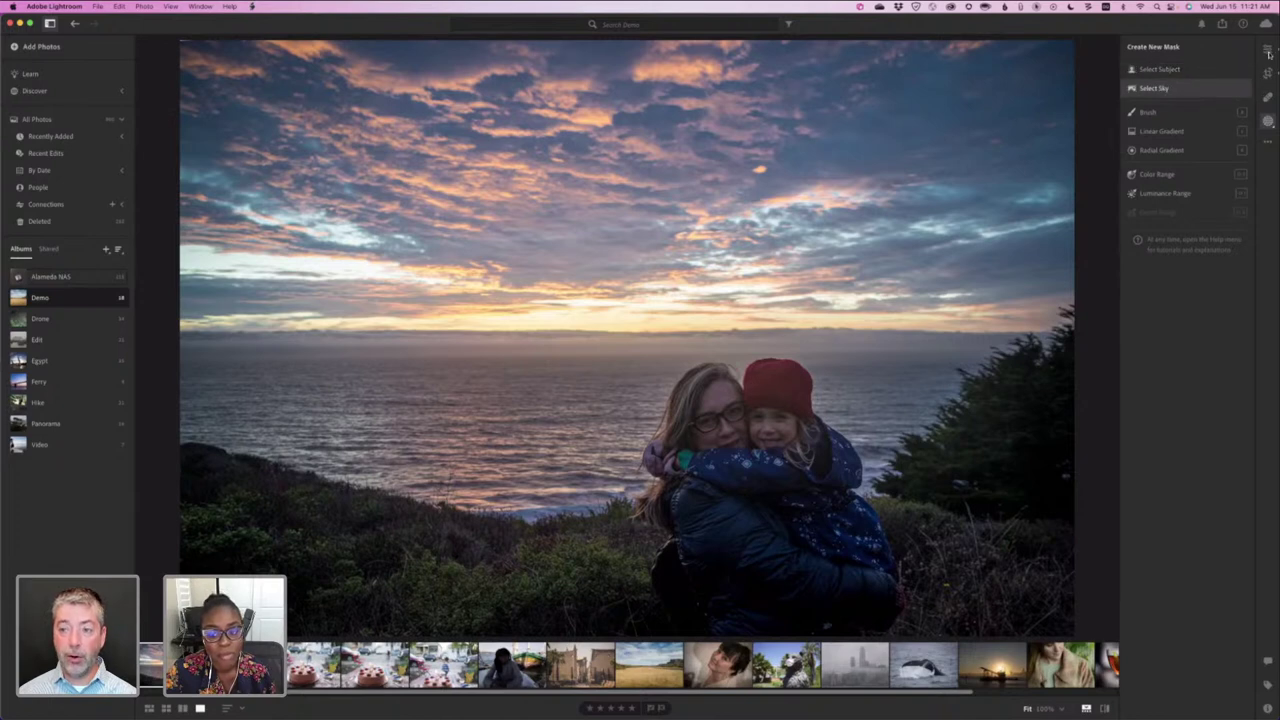
pyautogui.press('e')
pyautogui.click(1149, 64)
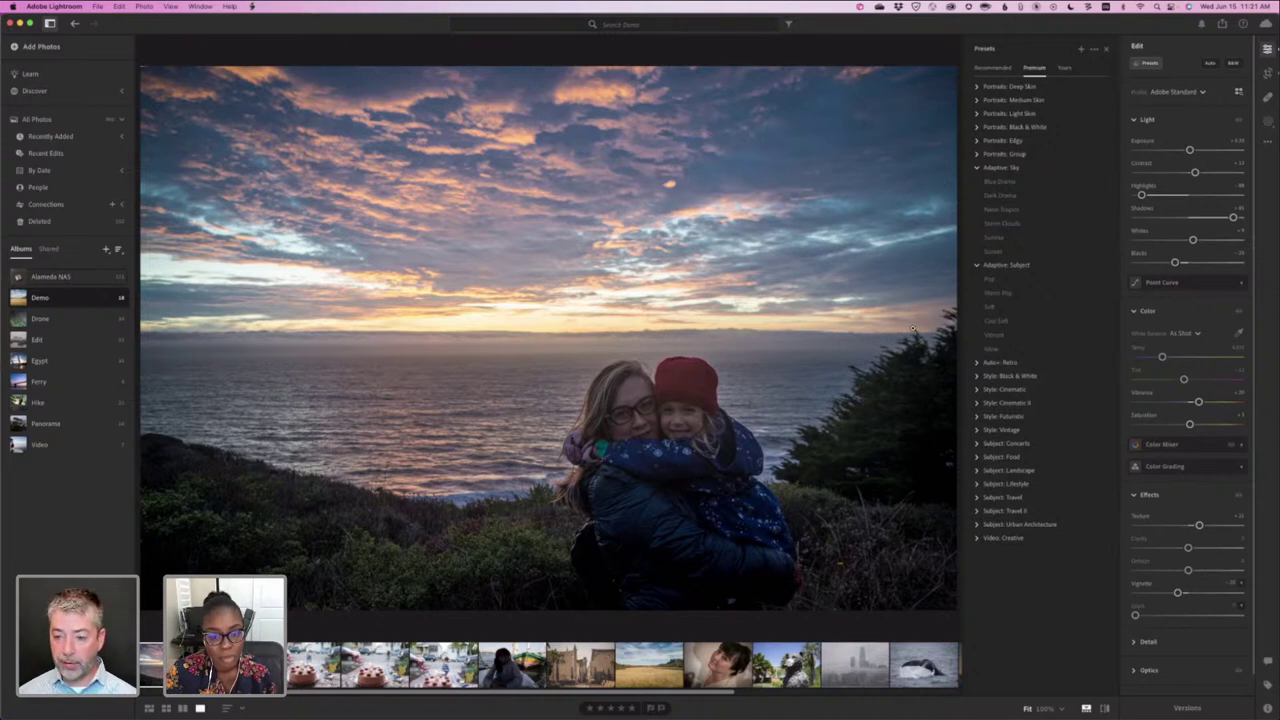
pyautogui.click(976, 431)
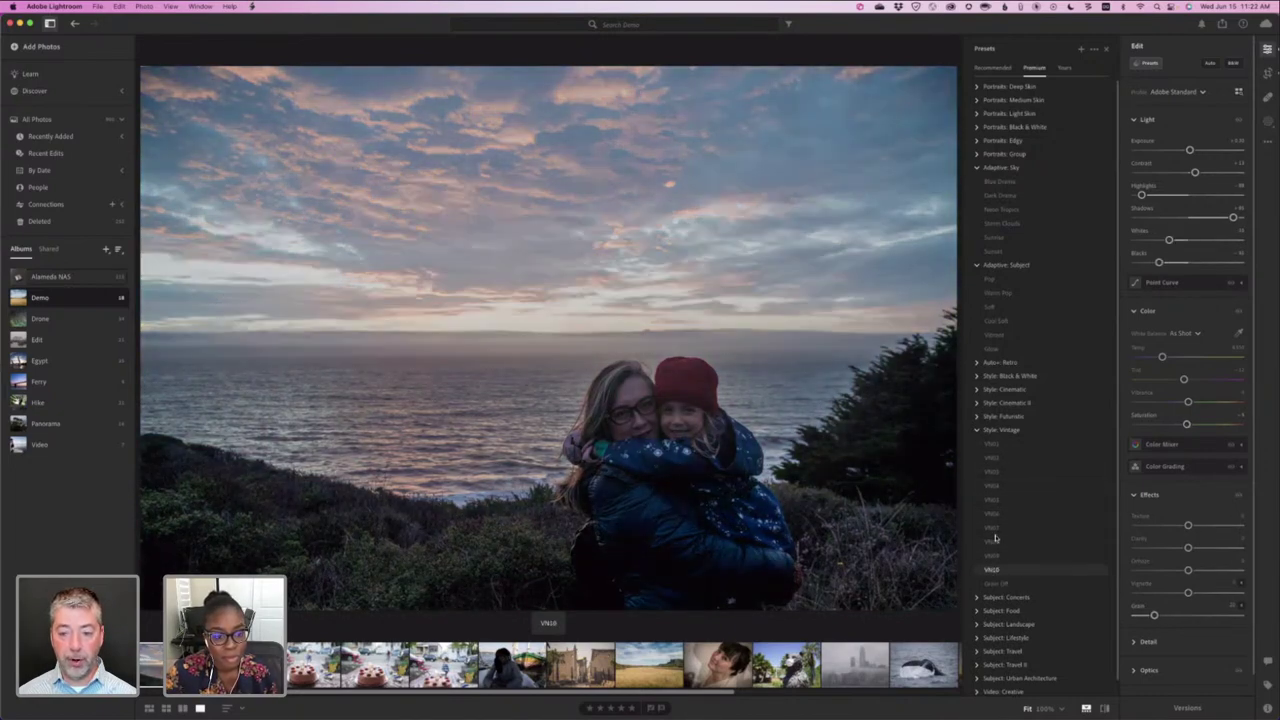
pyautogui.click(977, 430)
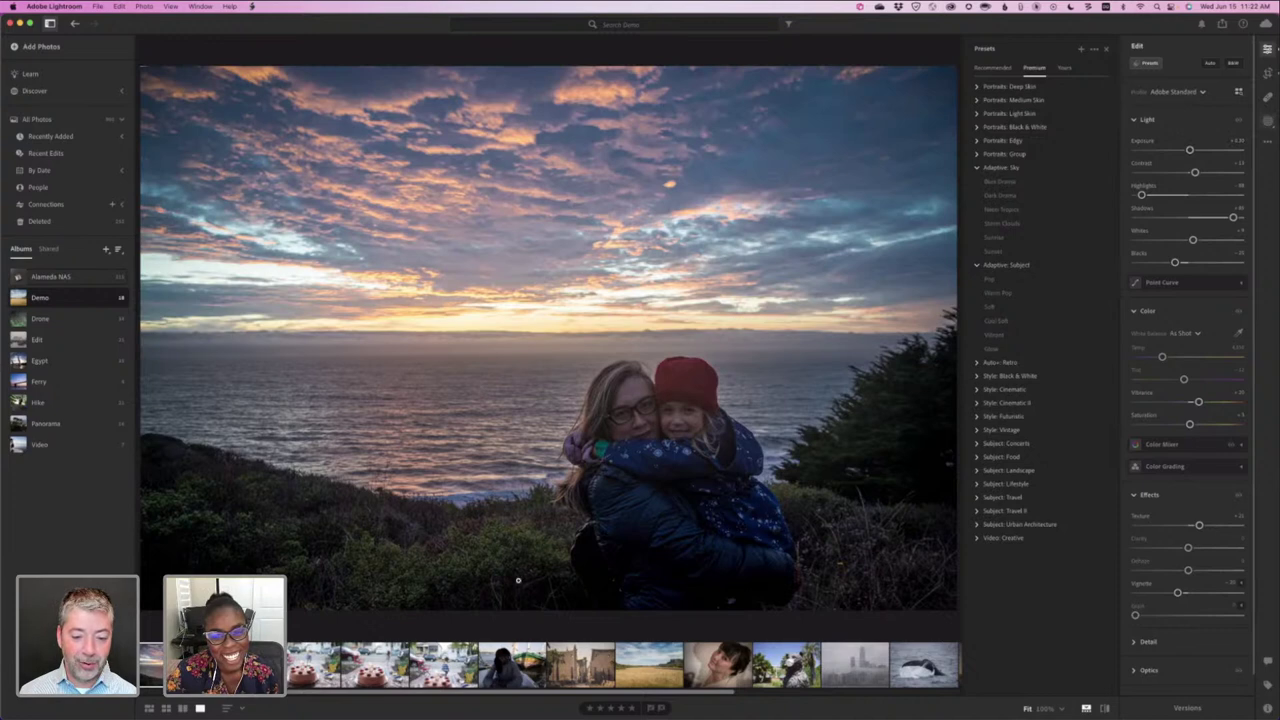
# - Open the photo of the smiling man in the boat and preview the Adaptive: Sky preset Blue Drama
pyautogui.click(529, 658)
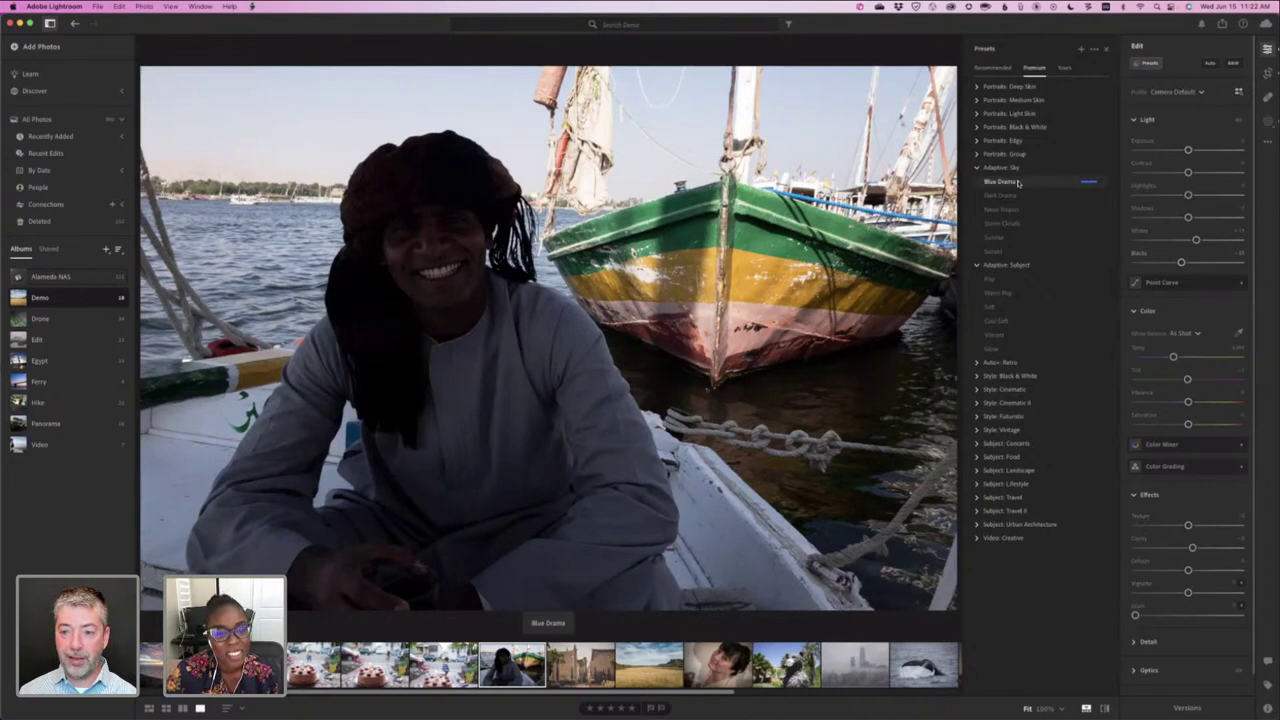
pyautogui.click(1008, 184)
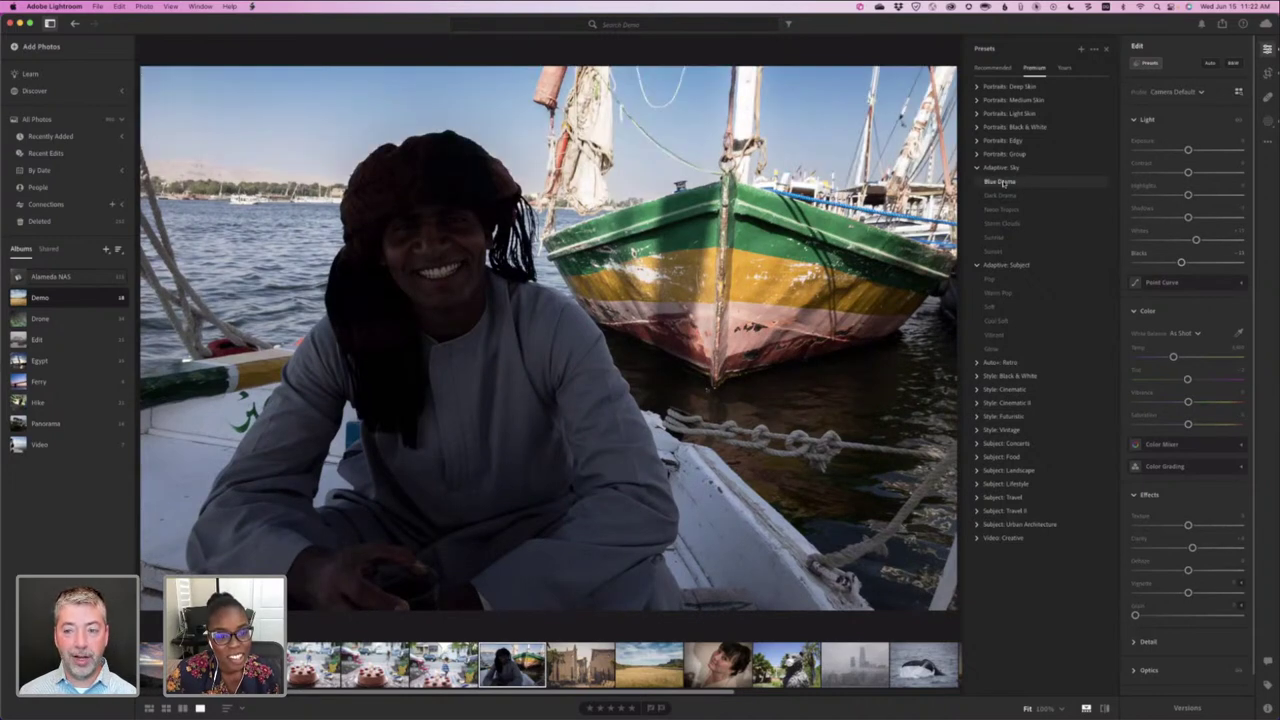
pyautogui.click(997, 184)
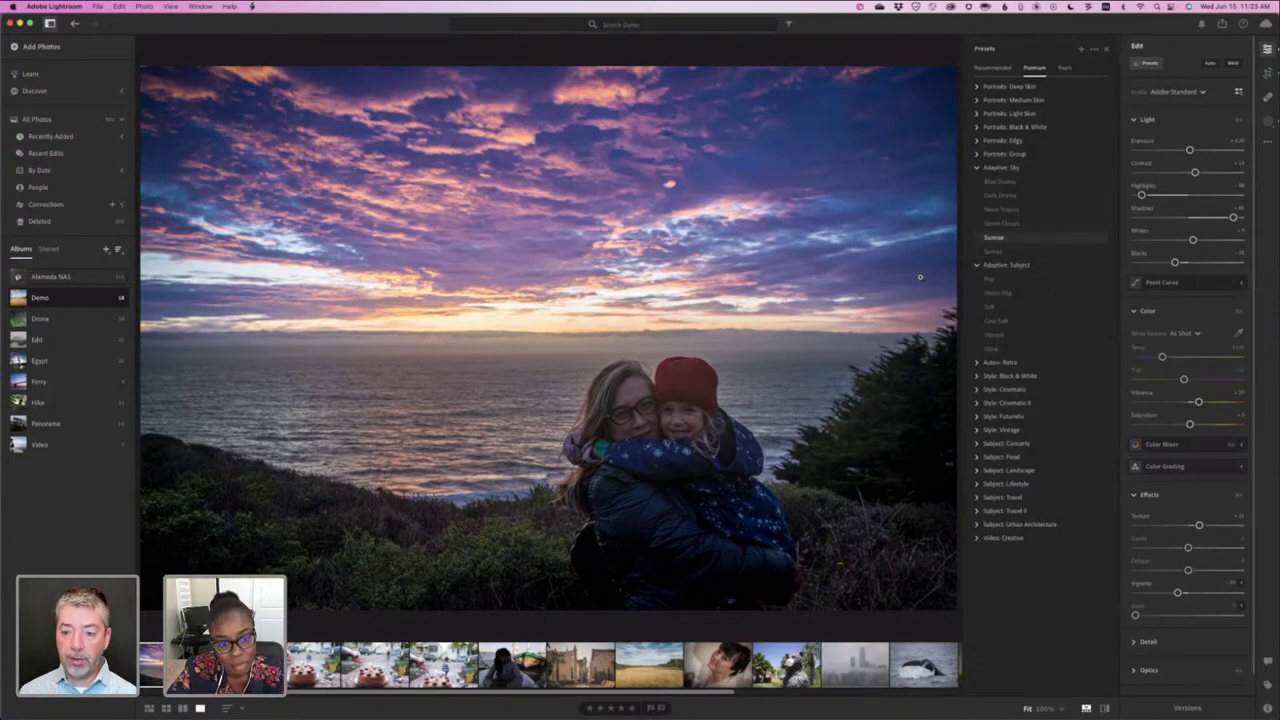
# - Preview Adaptive: Subject presets on the sunset photo, and apply the Sunrise sky preset and the Glow subject preset
pyautogui.click(995, 282)
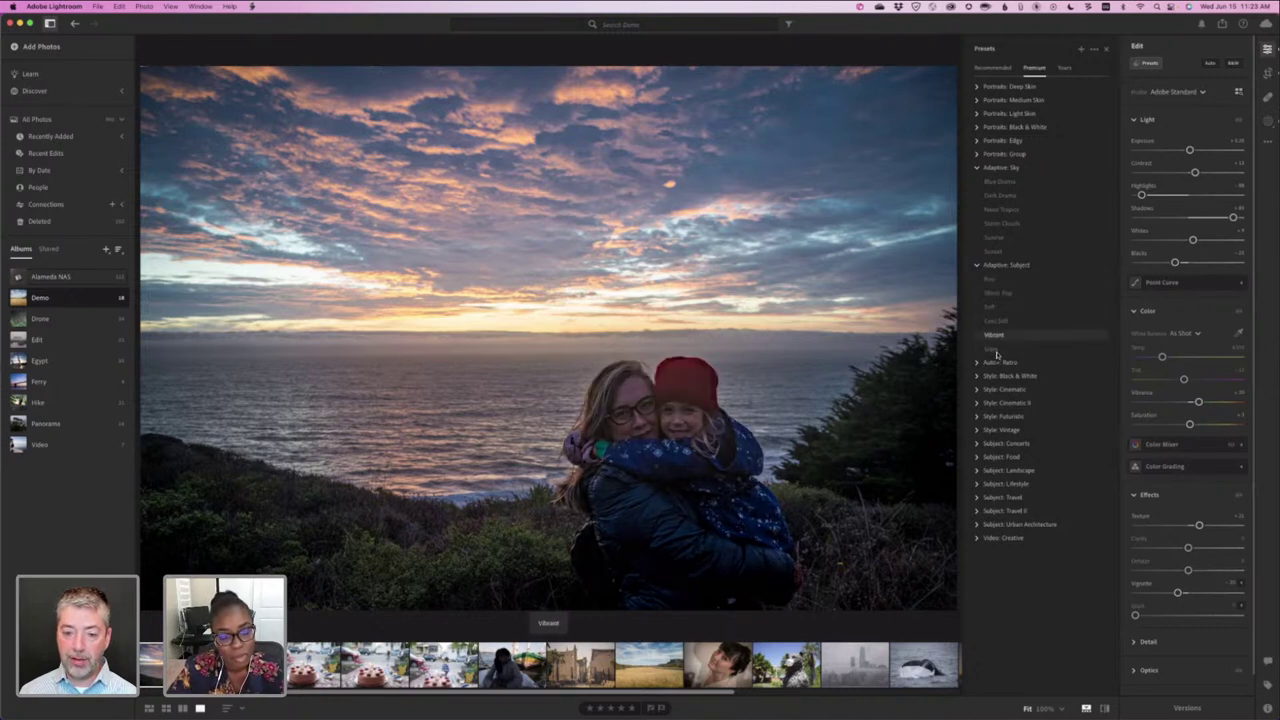
pyautogui.click(996, 335)
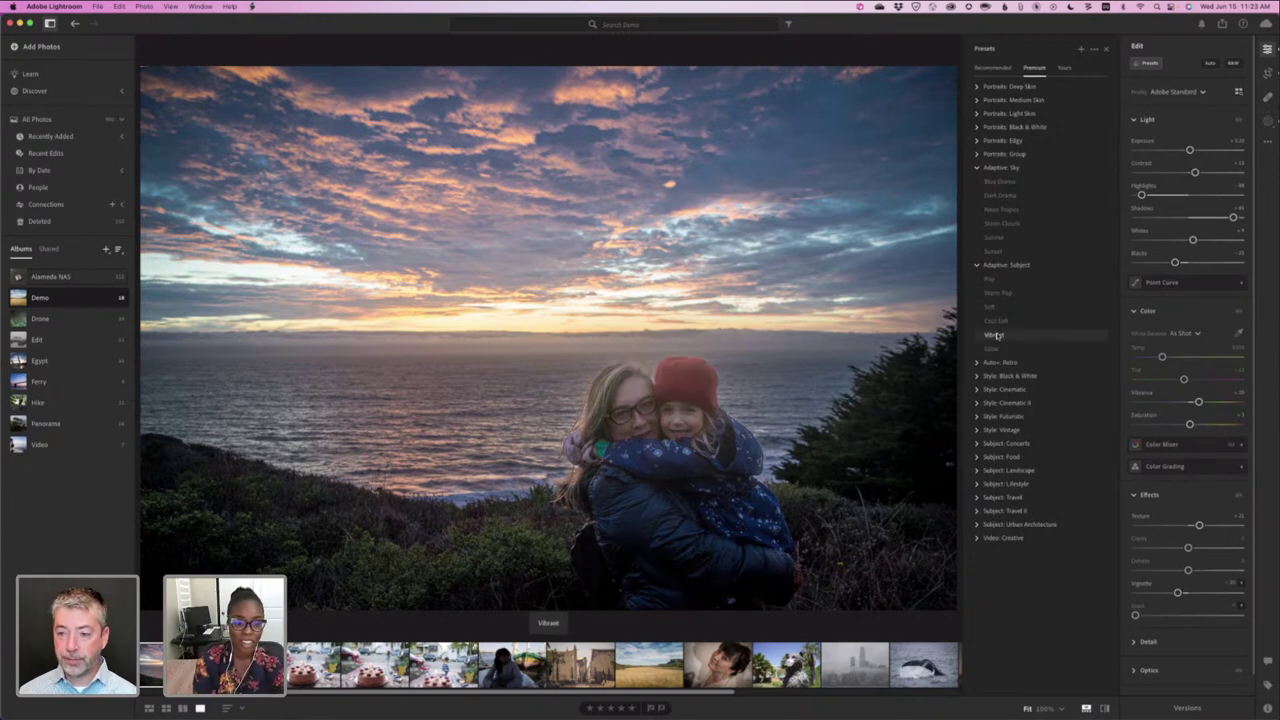
pyautogui.click(996, 239)
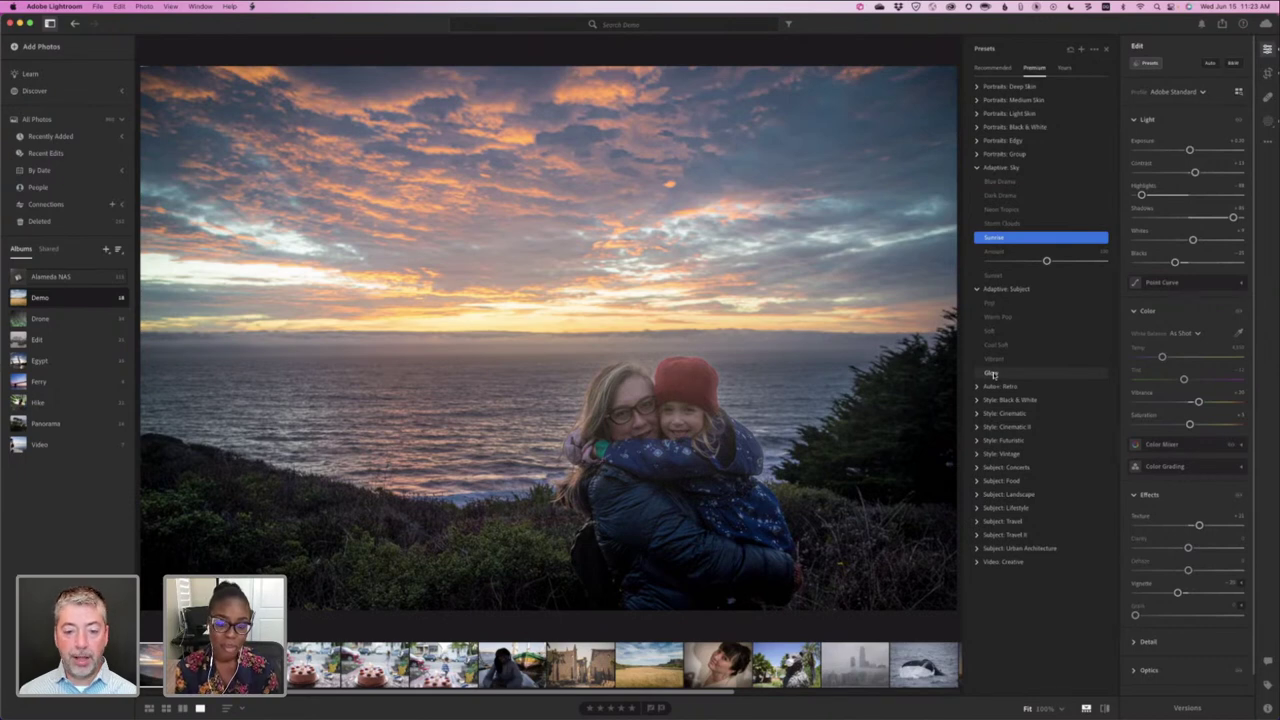
pyautogui.click(992, 374)
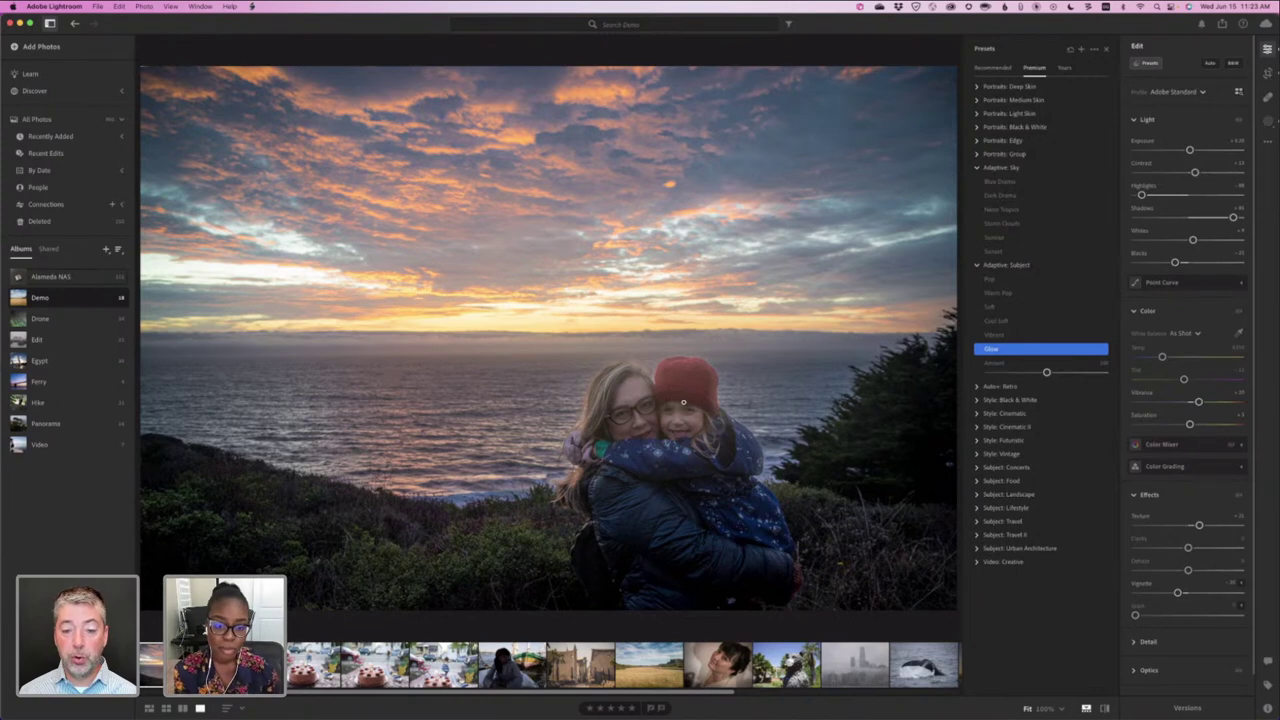
# - Try lower and higher amounts for the Glow preset, leave it below the default strength, and return to the Demo album
pyautogui.click(1033, 374)
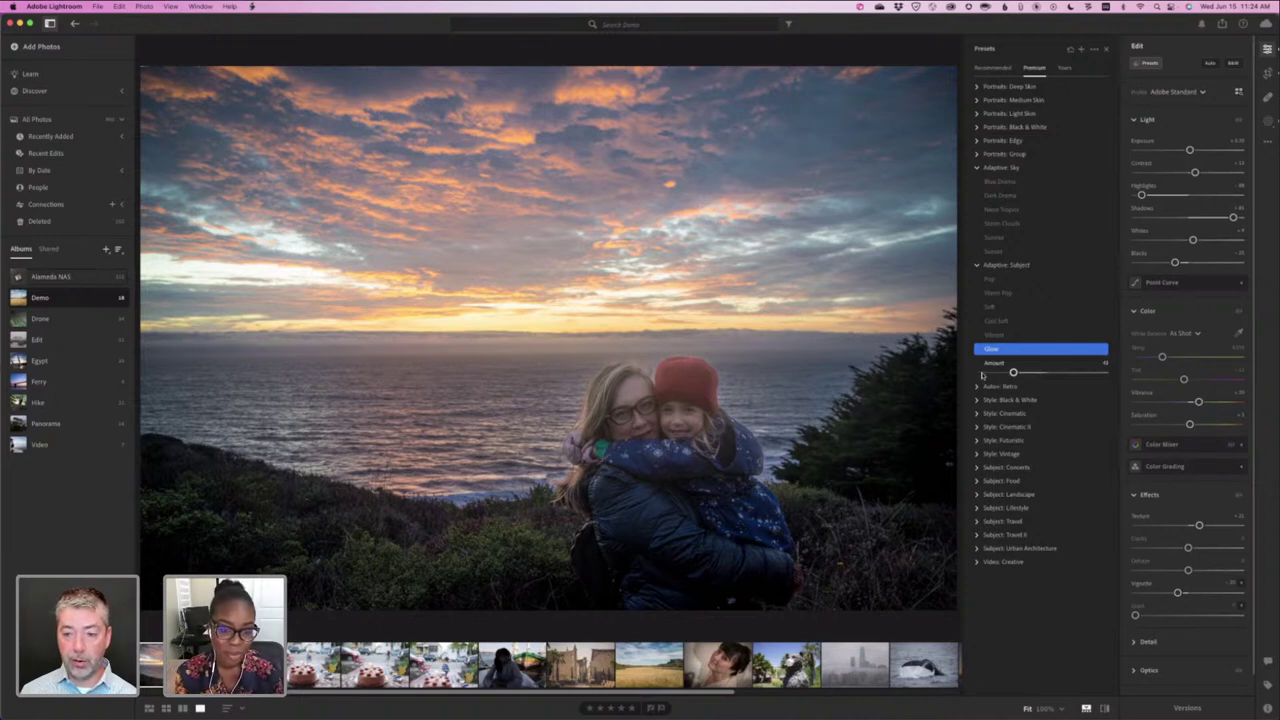
pyautogui.click(1066, 374)
pyautogui.click(1106, 374)
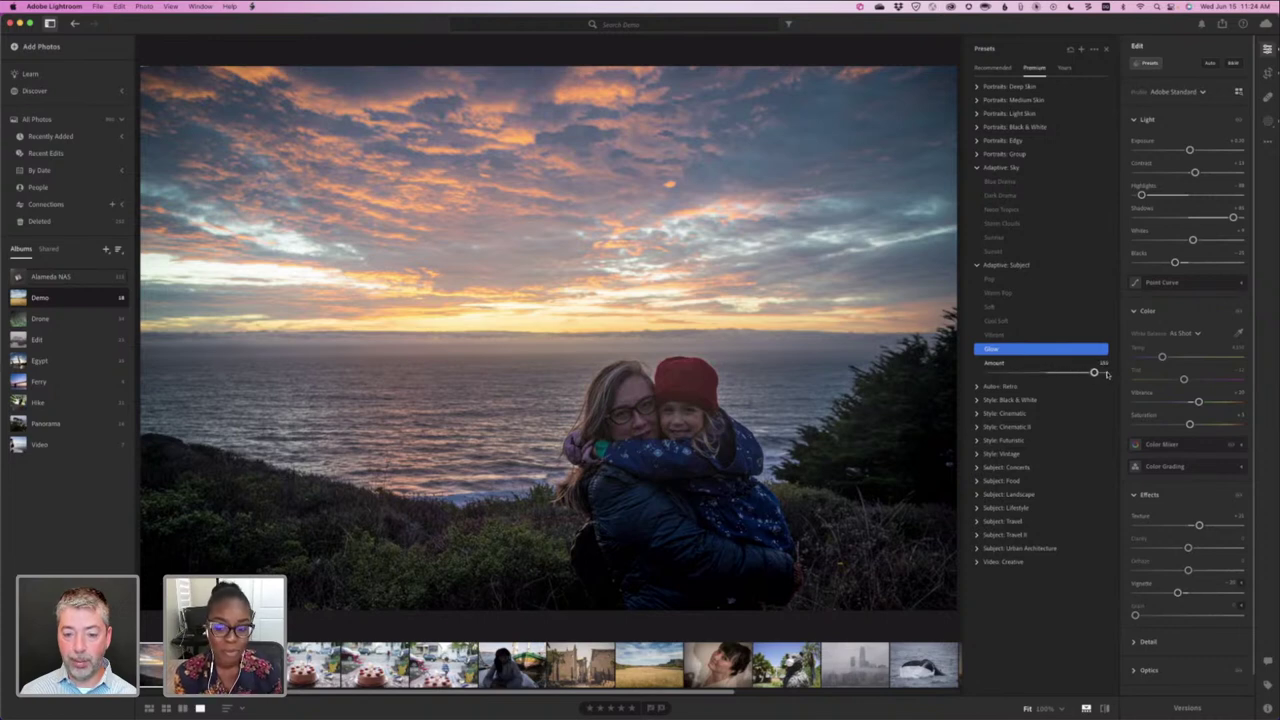
pyautogui.click(1026, 374)
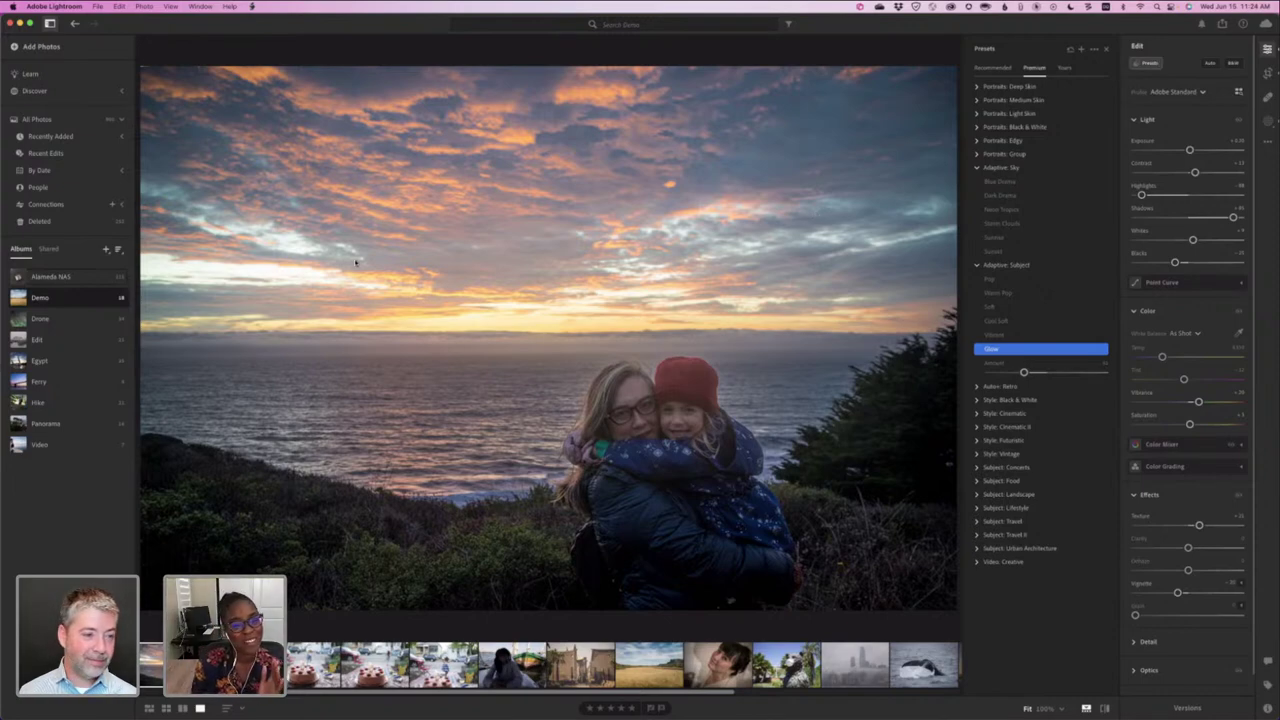
pyautogui.click(70, 292)
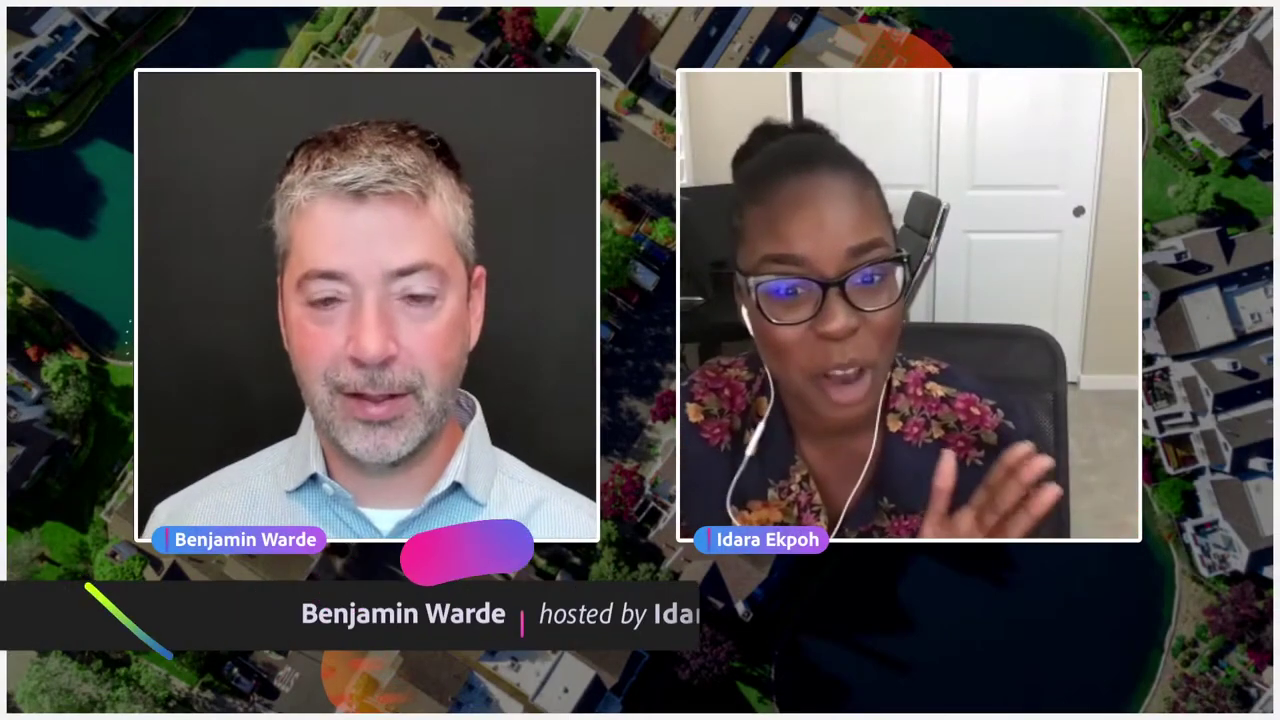